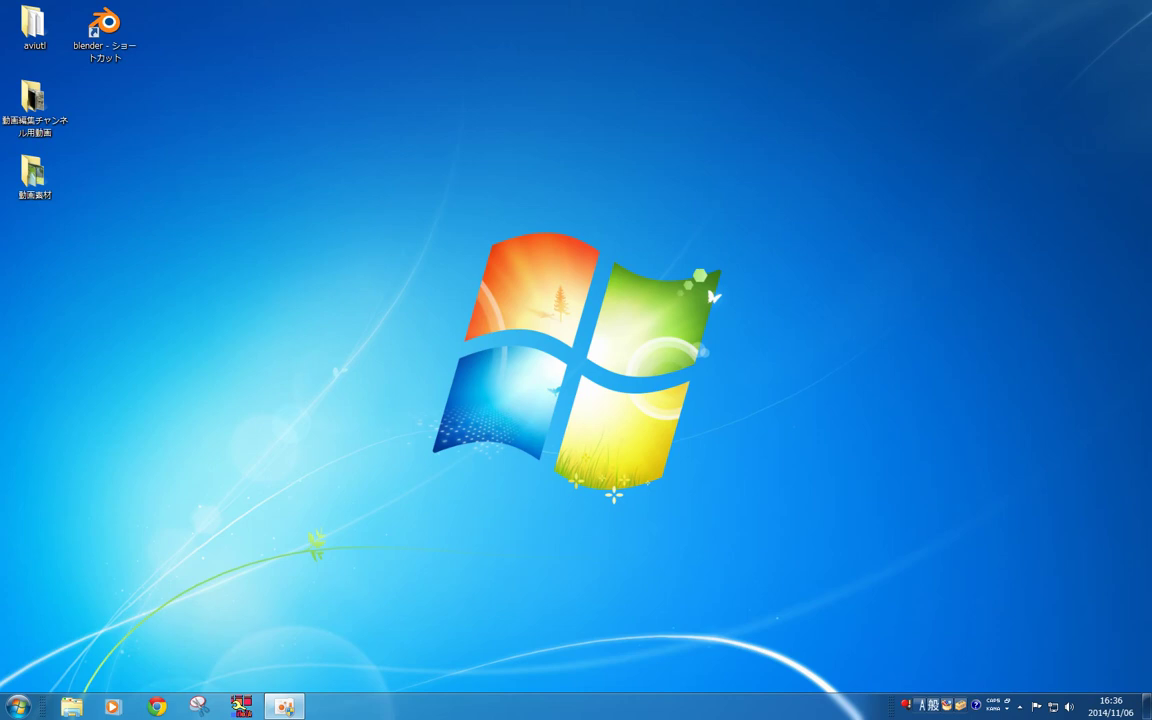
# Step: Launch Blender, dismiss the splash screen and delete the default cube
pyautogui.doubleClick(110, 28)
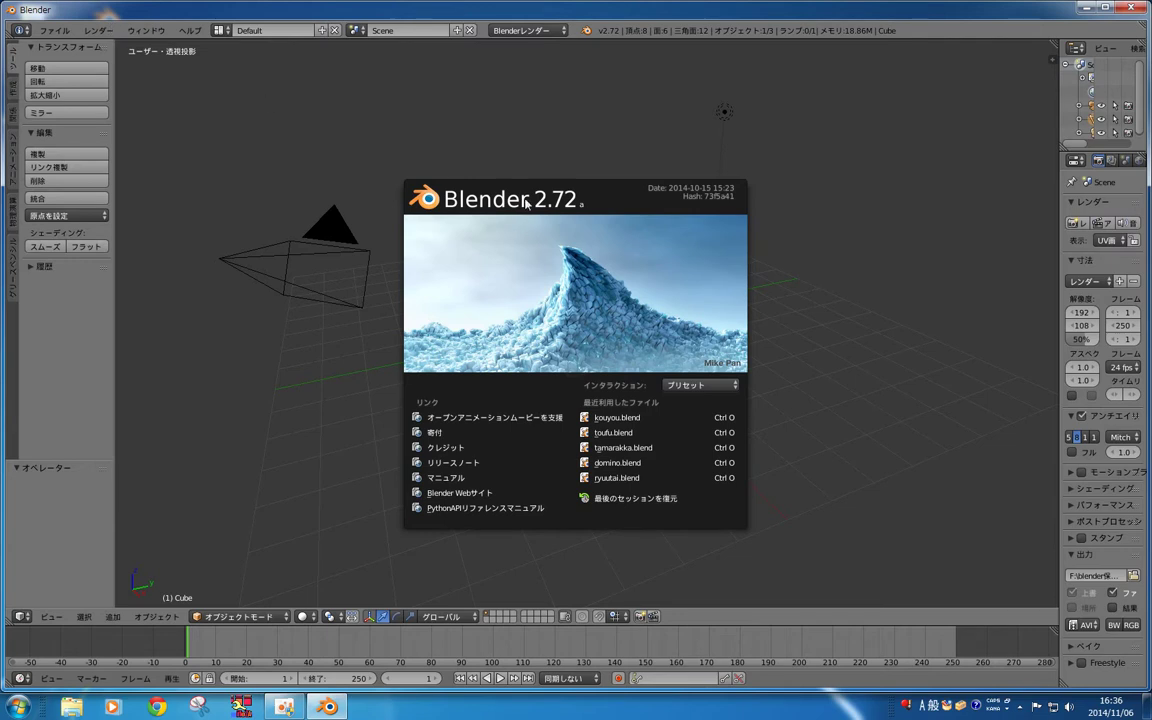
pyautogui.click(478, 300)
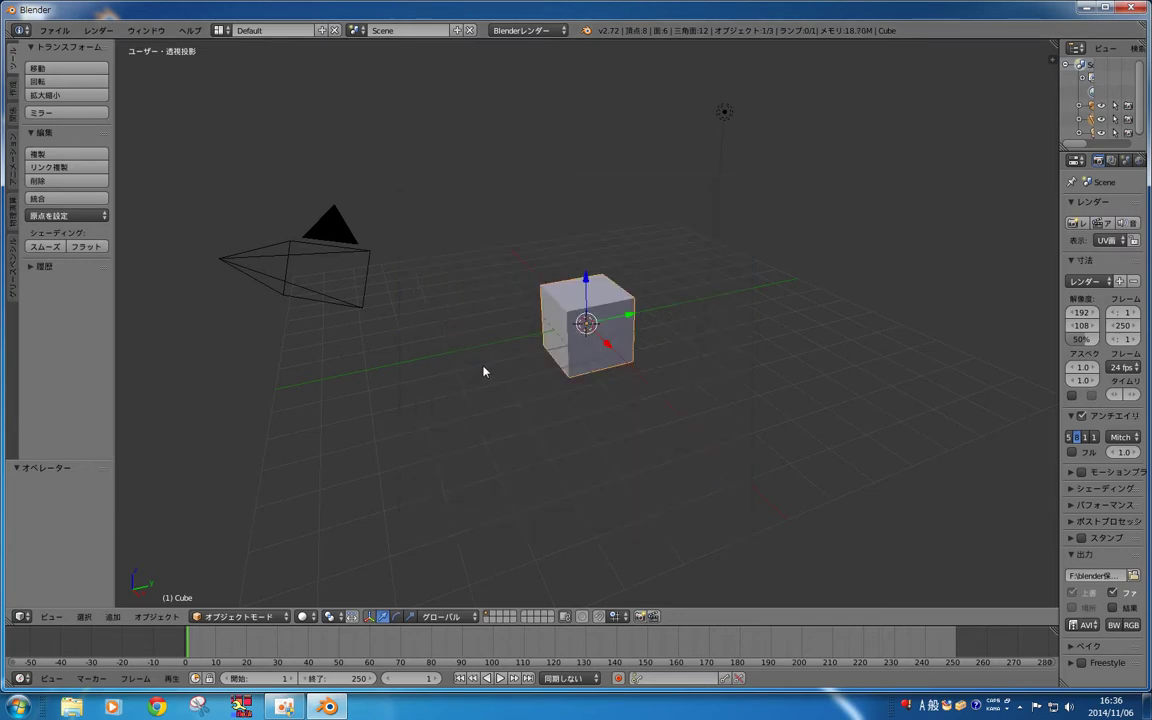
pyautogui.press('x')
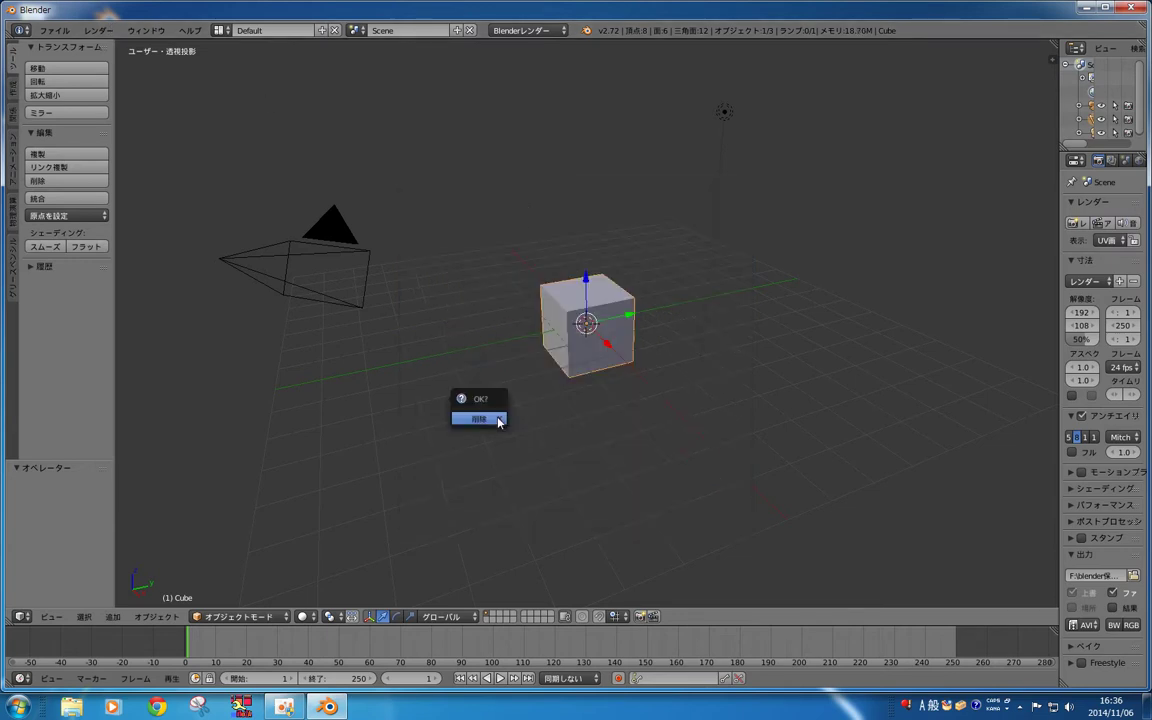
pyautogui.click(498, 423)
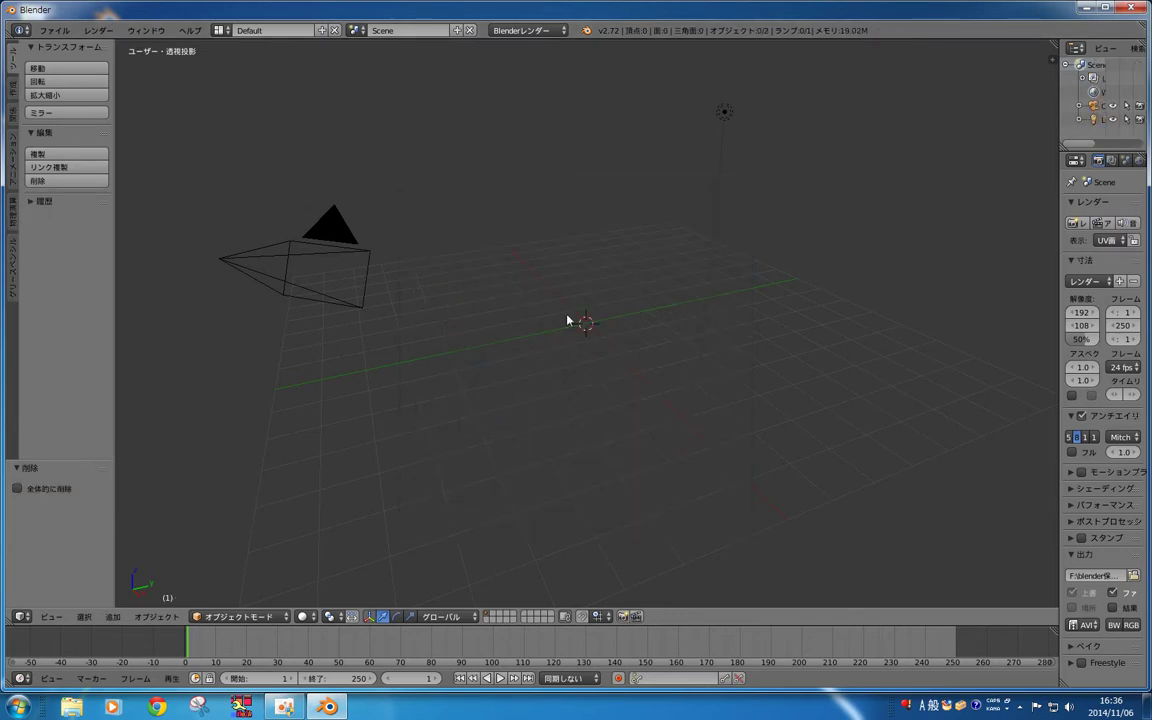
# Step: From the top view, add a circle mesh, scale it to 1.462 and enter Edit Mode
pyautogui.press('KP_7')
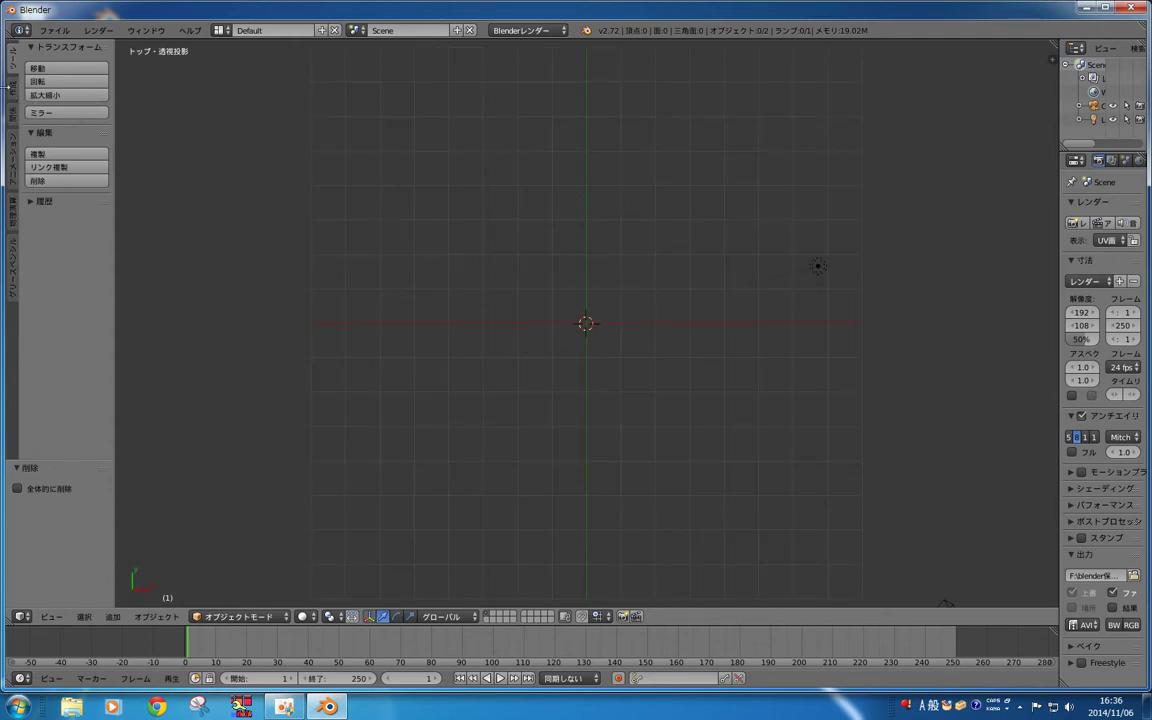
pyautogui.click(10, 91)
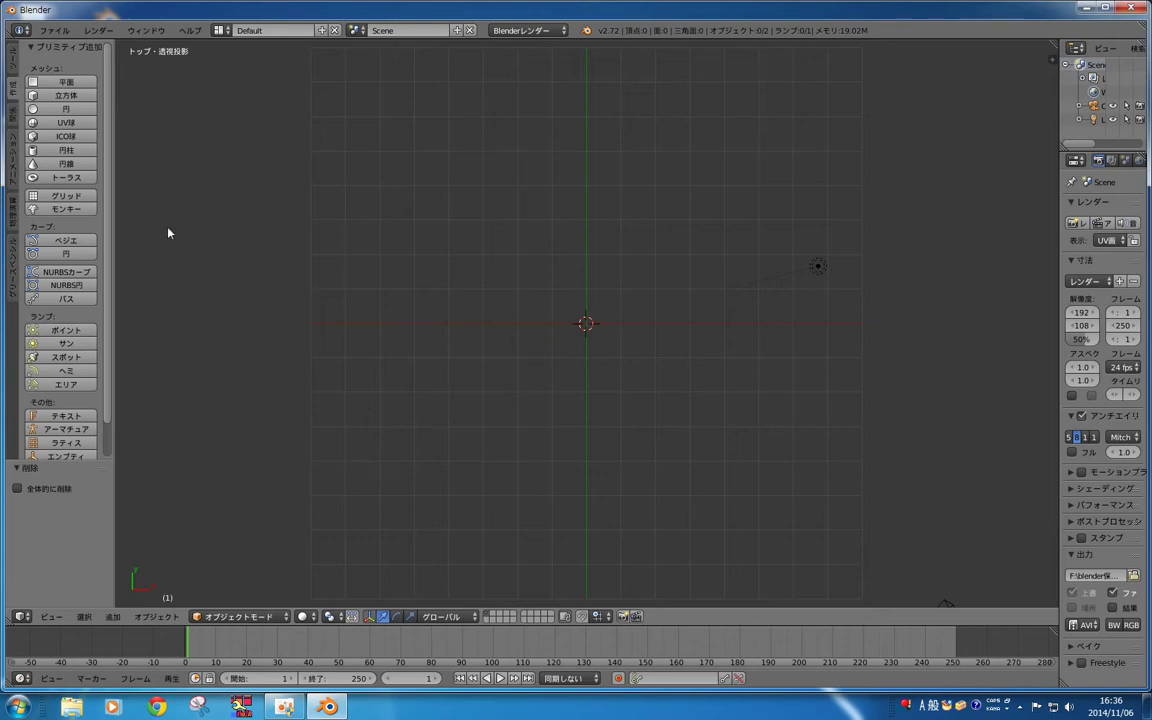
pyautogui.click(62, 109)
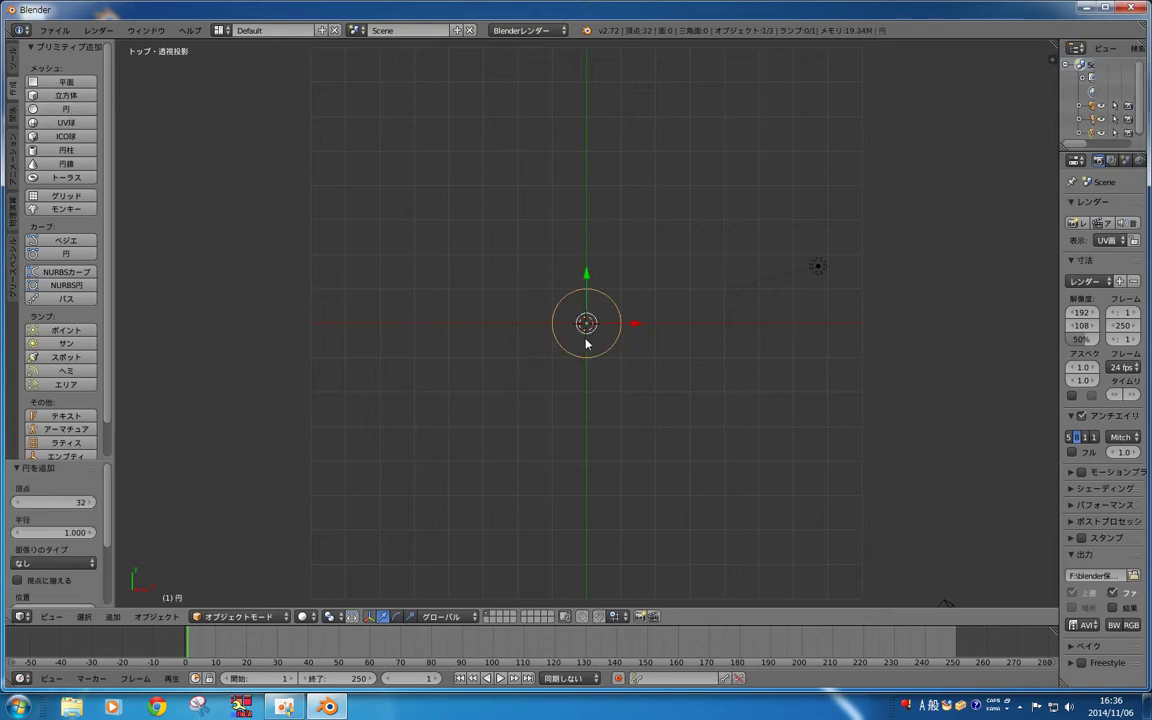
pyautogui.press('s')
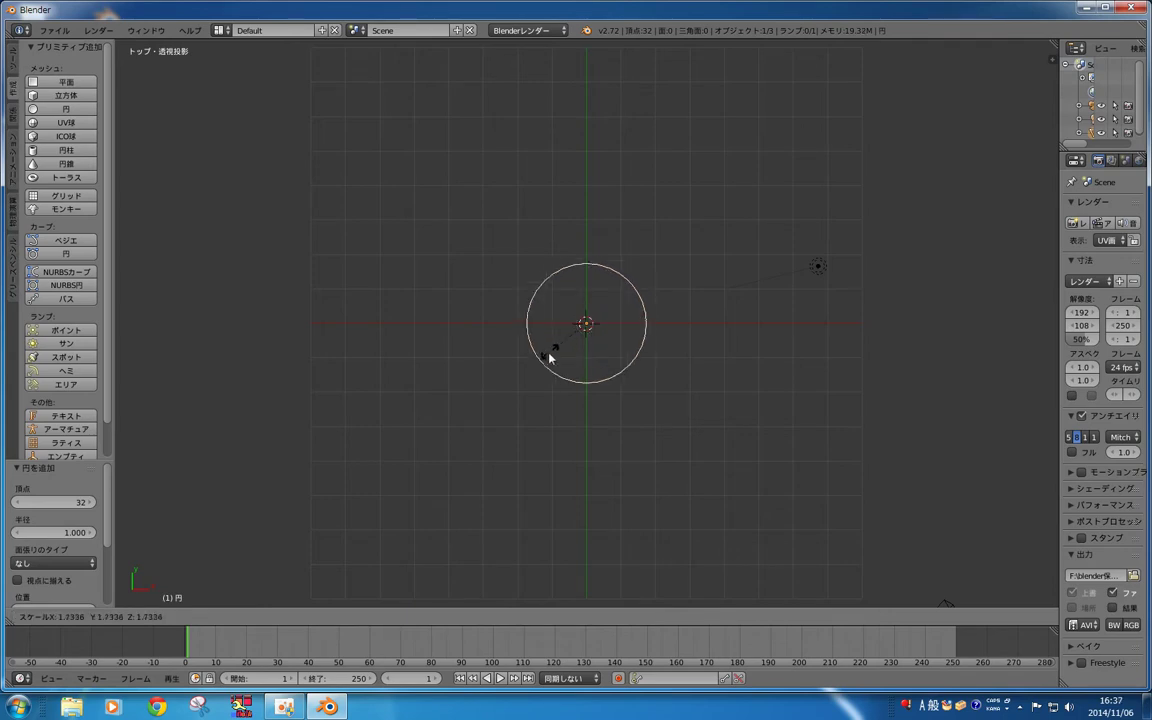
pyautogui.click(557, 350)
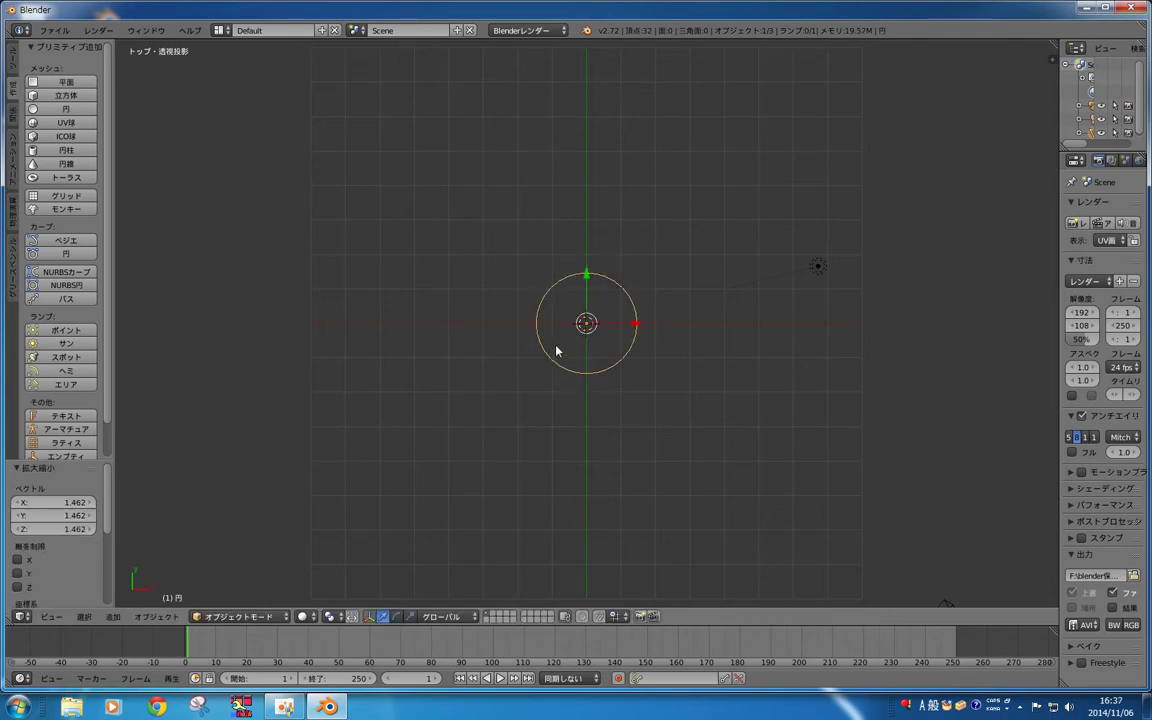
pyautogui.press('Tab')
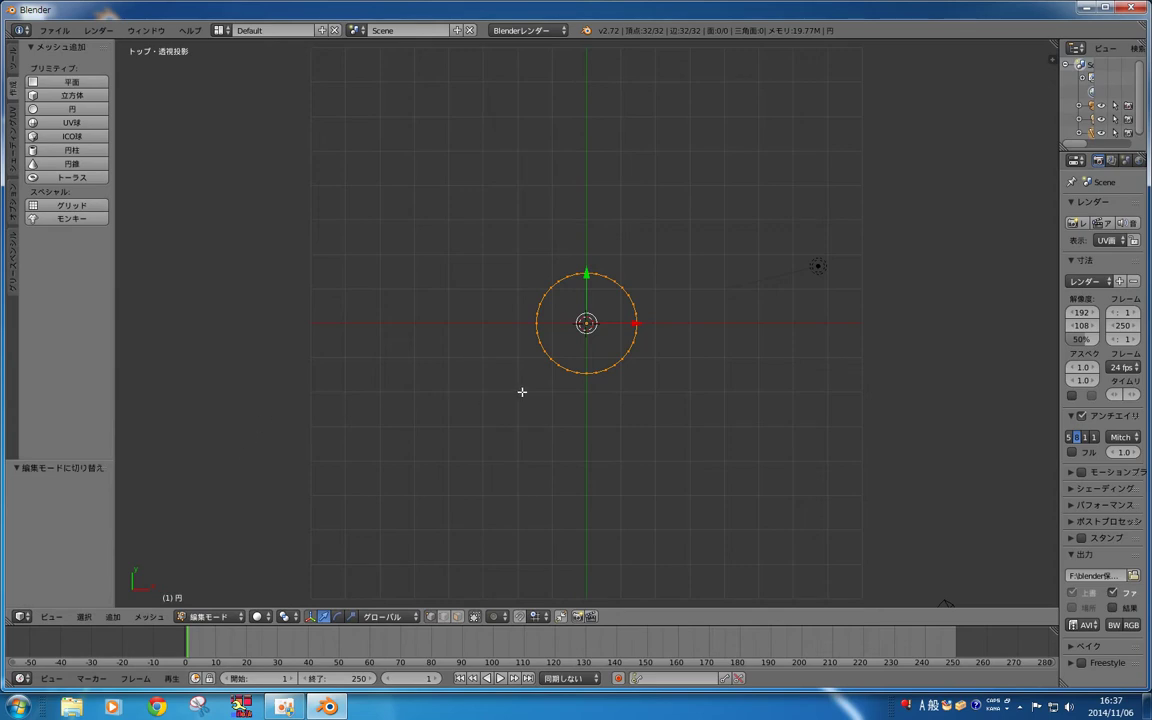
# Step: Delete the circle's vertices and add a new circle in their place
pyautogui.press('x')
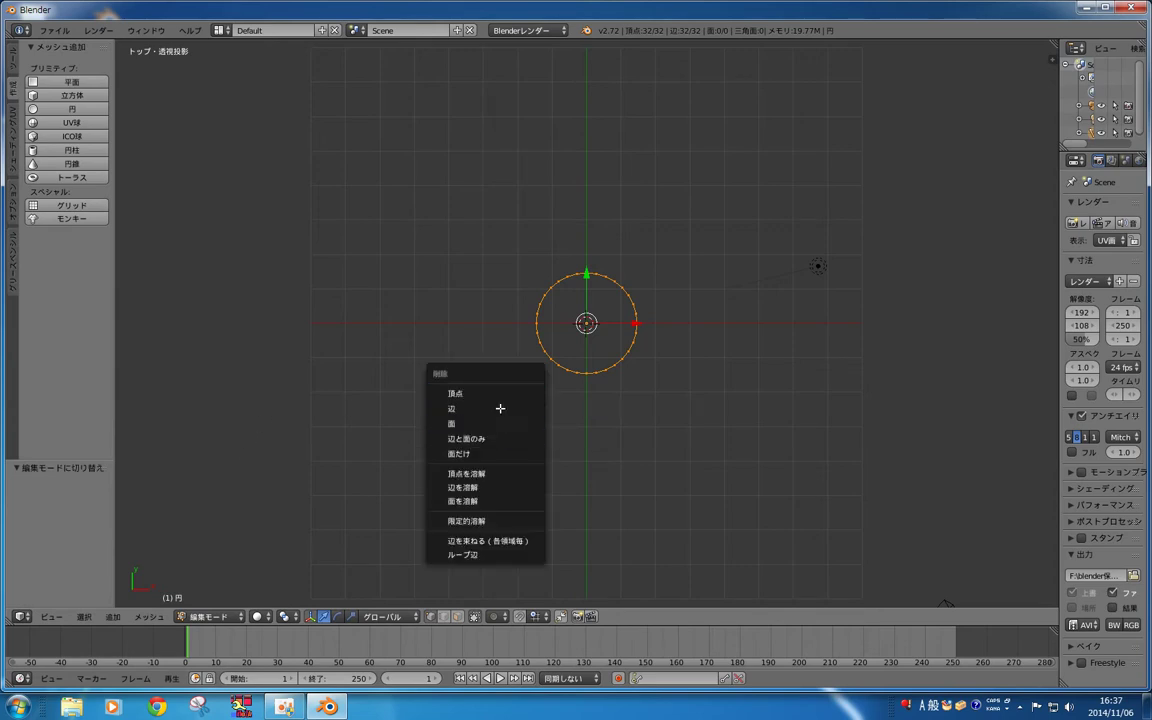
pyautogui.click(491, 393)
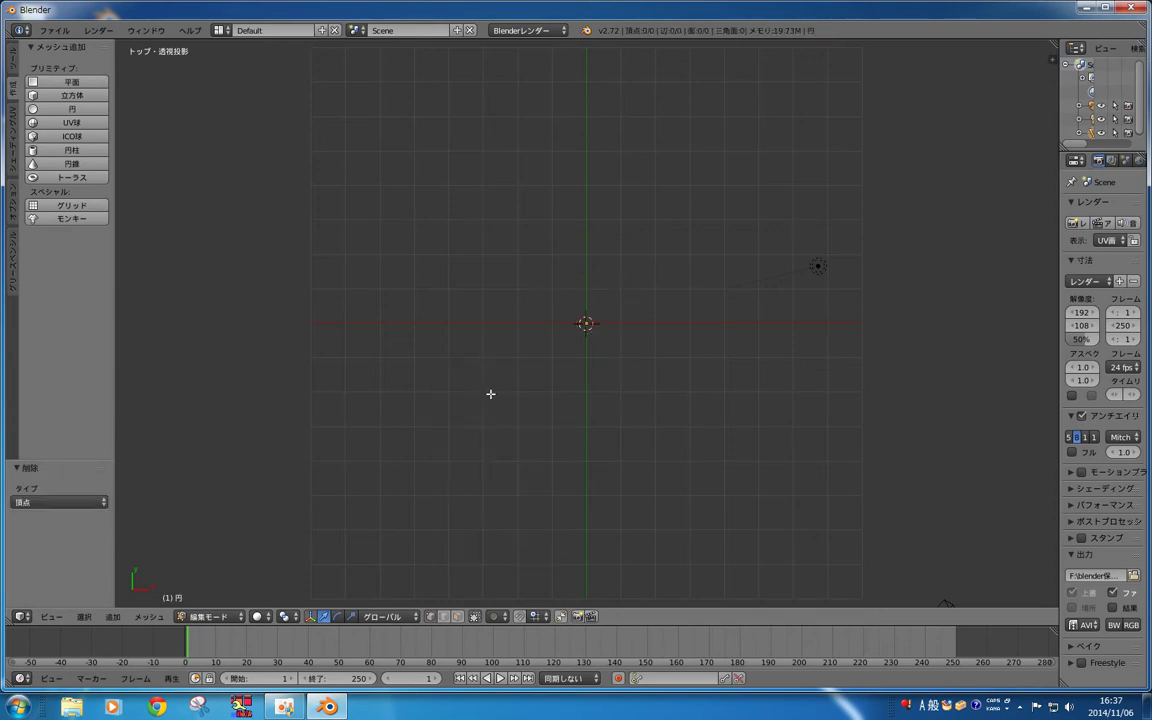
pyautogui.click(77, 109)
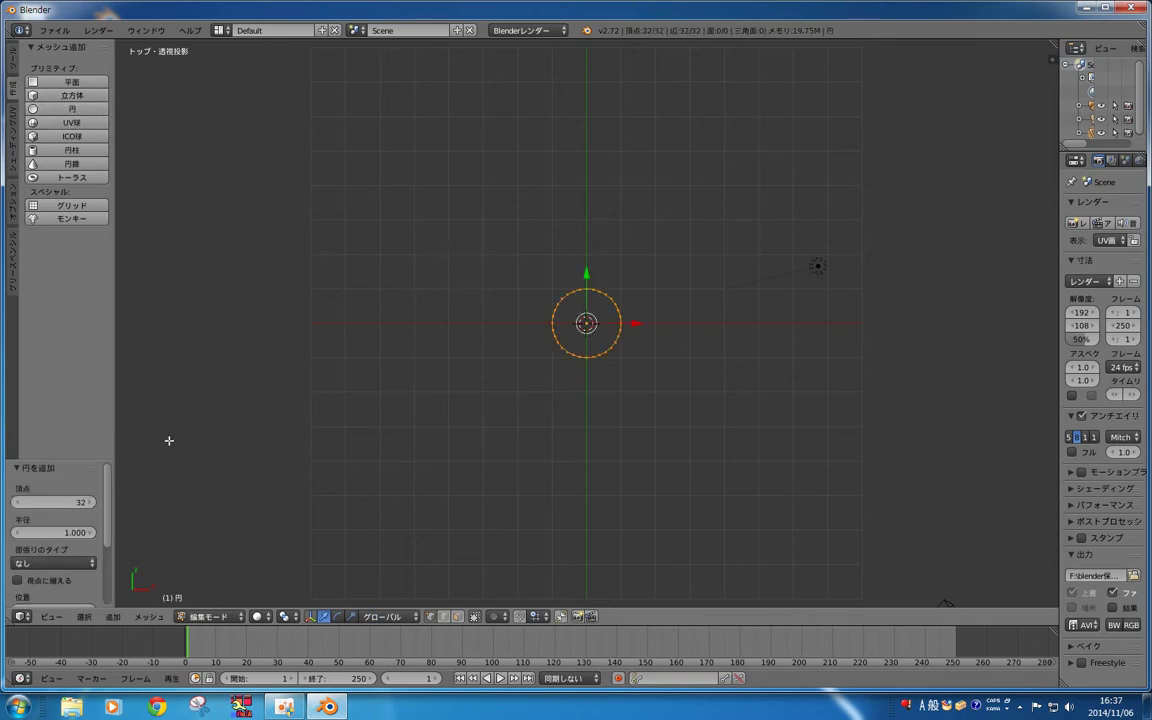
# Step: Raise the new circle's vertex count to 60 and begin scaling it up
pyautogui.moveTo(55, 502); pyautogui.dragTo(92, 503)
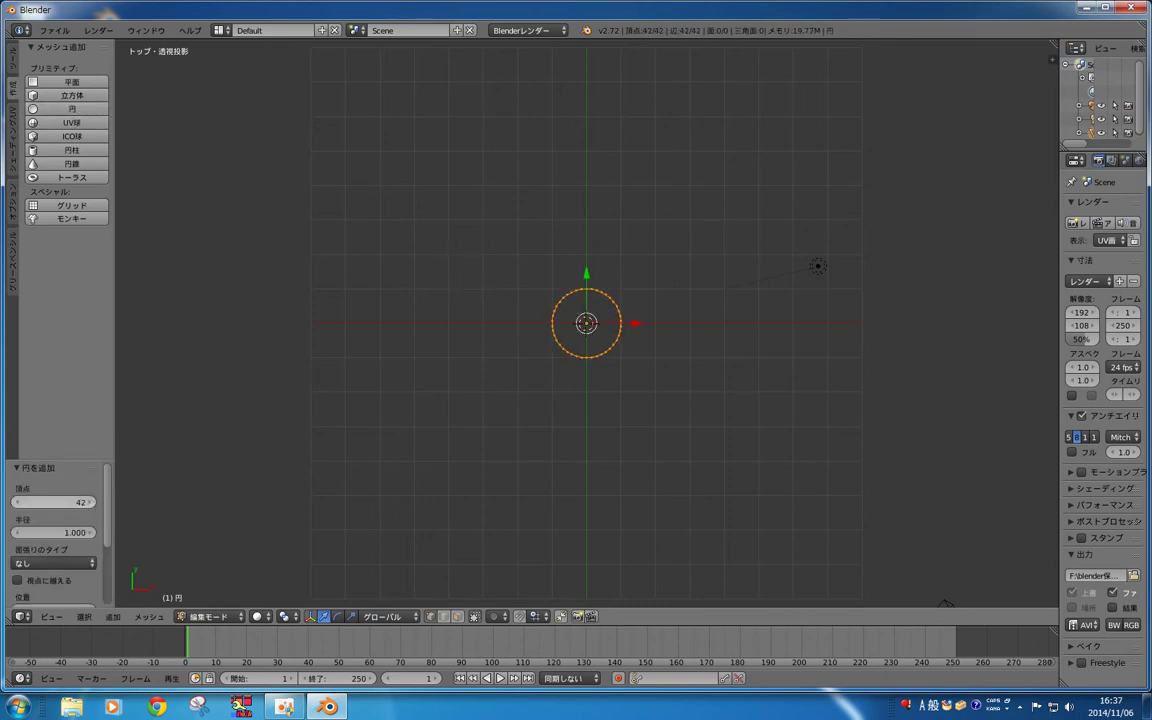
pyautogui.click(91, 502)
pyautogui.click(91, 502)
pyautogui.click(91, 502)
pyautogui.click(91, 502)
pyautogui.click(91, 502)
pyautogui.click(91, 502)
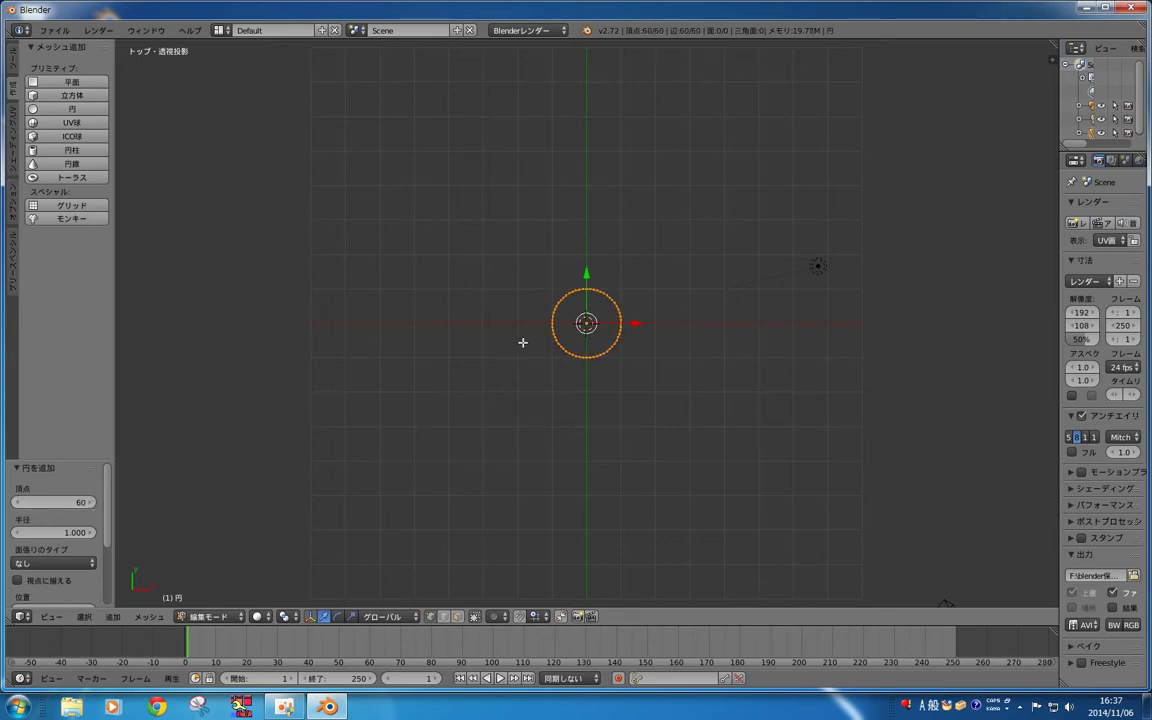
pyautogui.press('s')
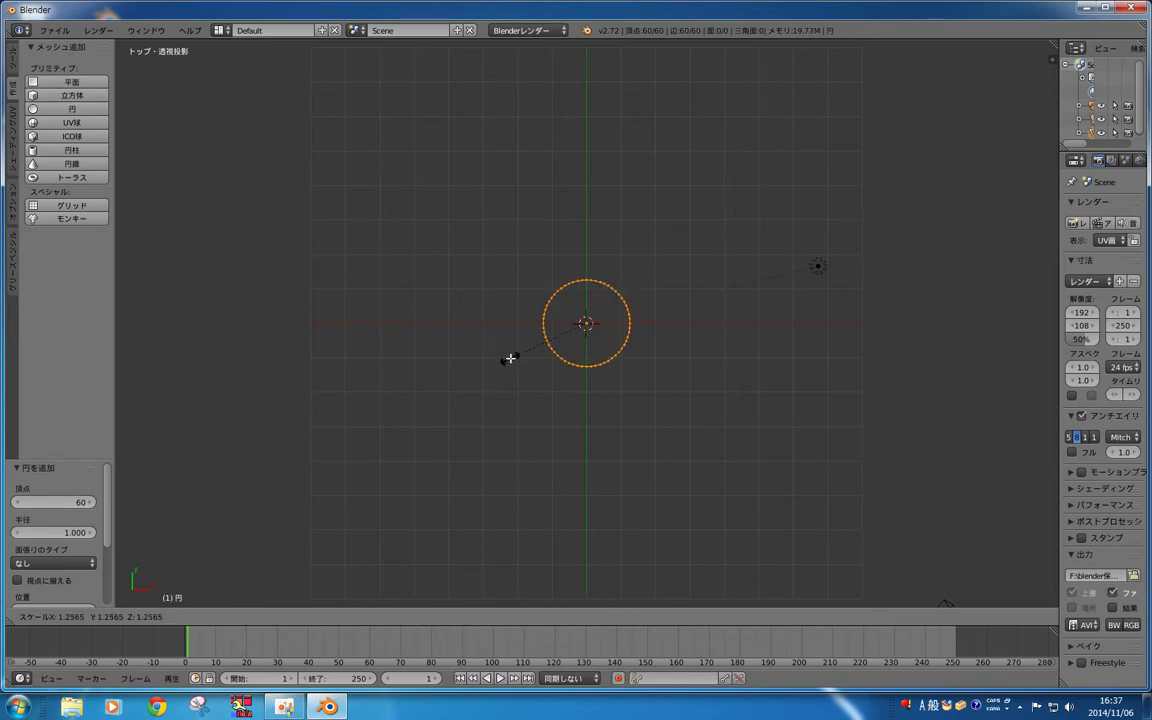
# Step: Fill the 60-vertex circle and extrude a ring scaled outward 1.658
pyautogui.click(510, 358)
pyautogui.press('f')
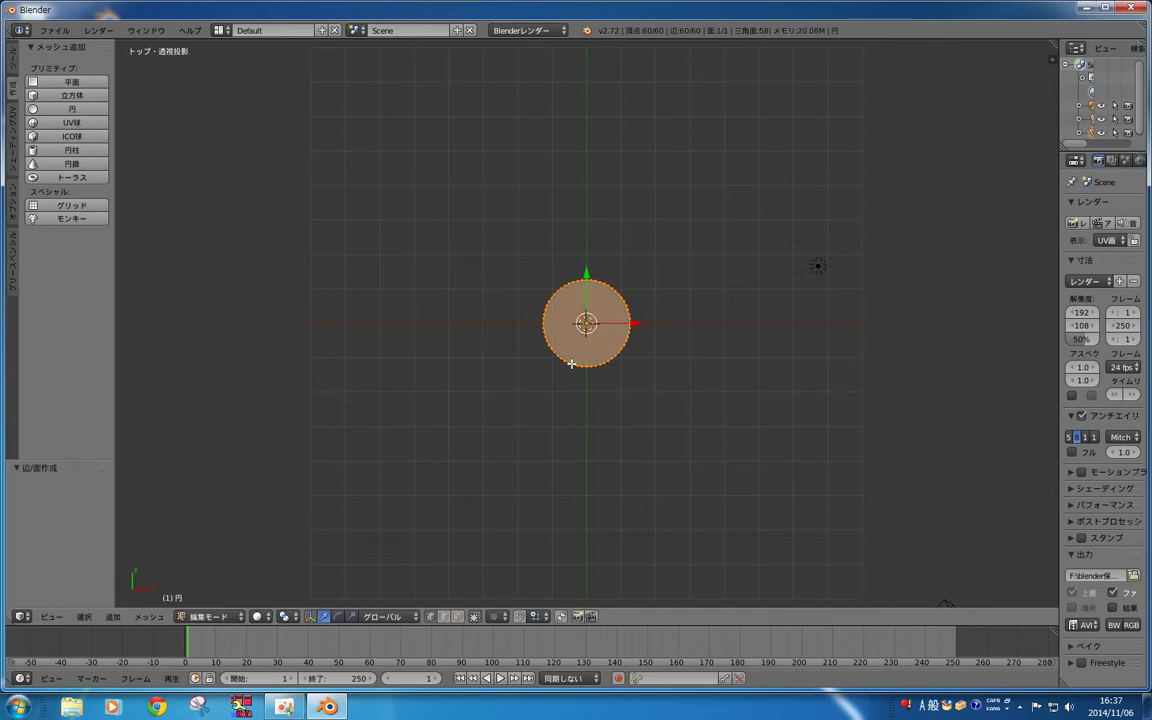
pyautogui.press('e')
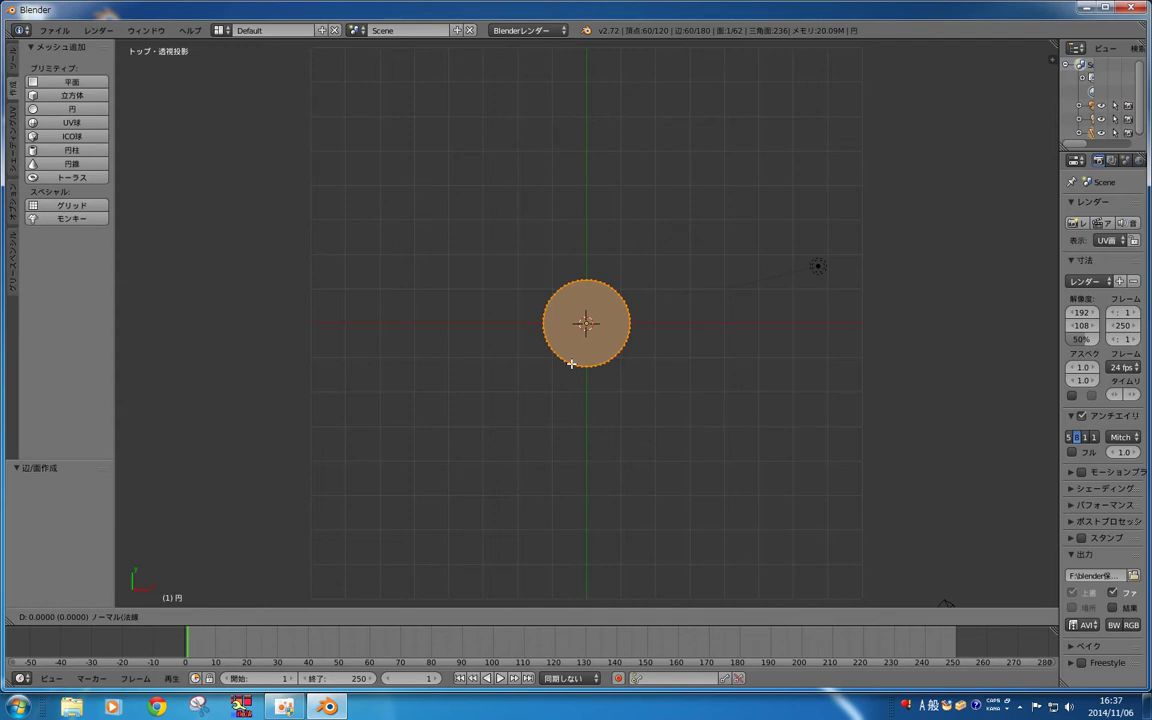
pyautogui.press('s')
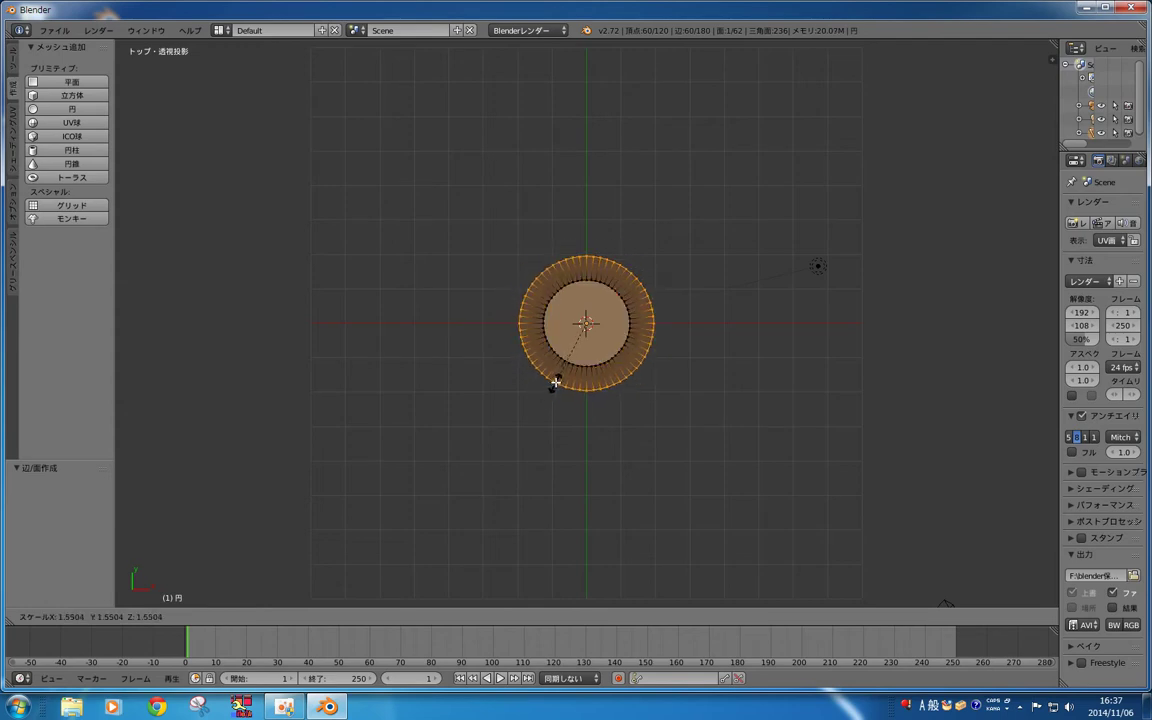
pyautogui.click(550, 385)
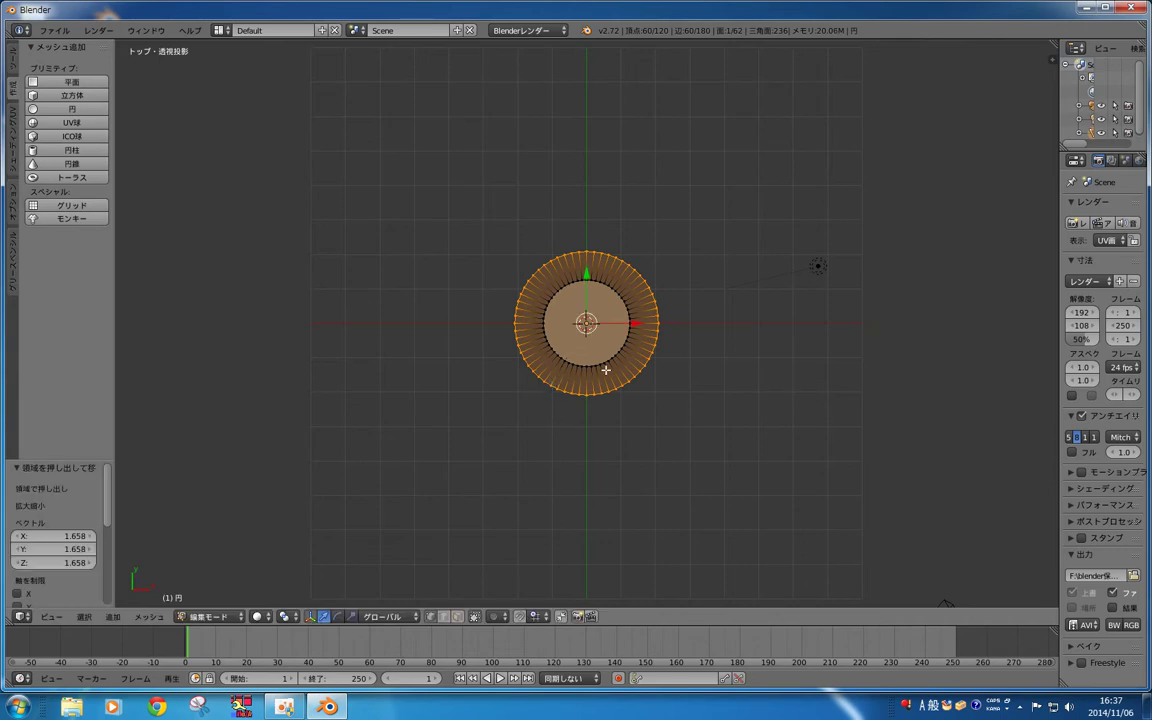
# Step: Raise the extruded ring 0.637 along Z, checking from the side view
pyautogui.press('KP_3')
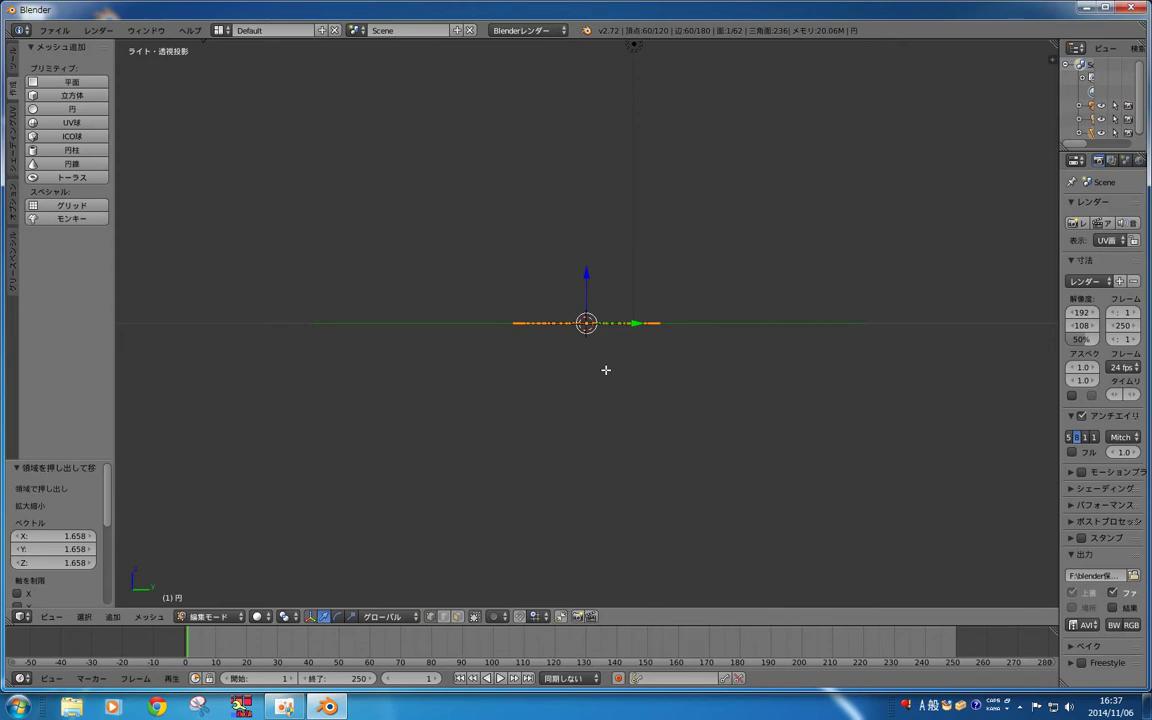
pyautogui.press('g')
pyautogui.press('z')
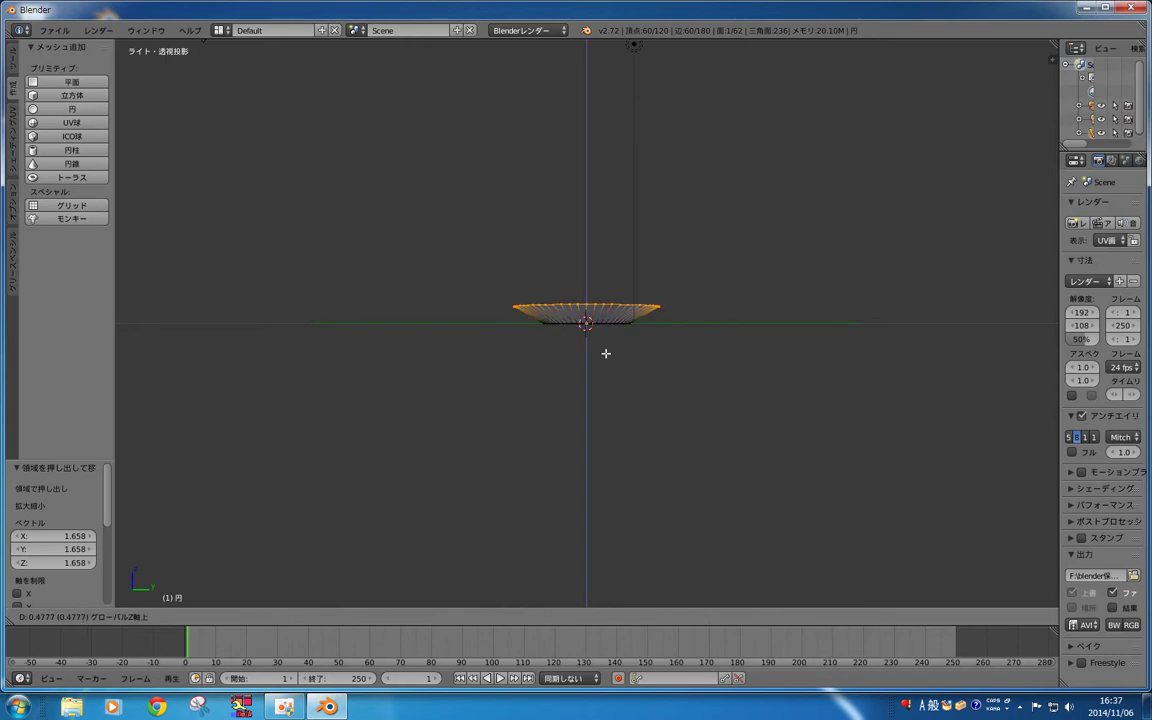
pyautogui.click(604, 348)
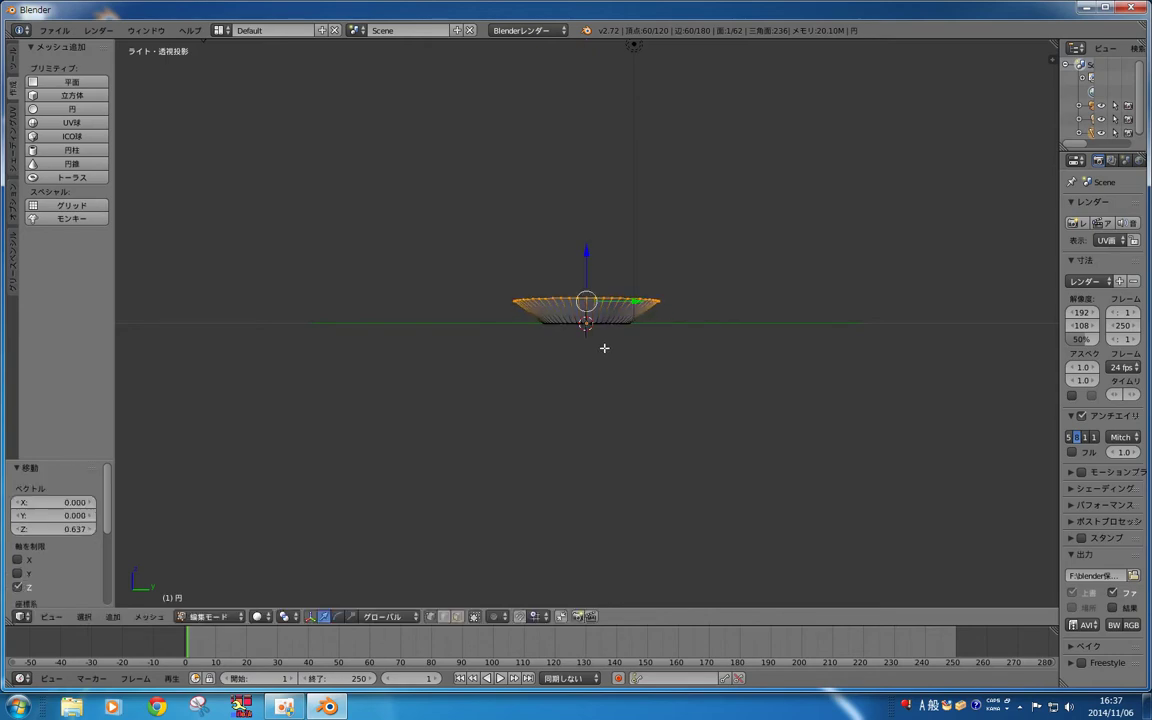
pyautogui.press('KP_7')
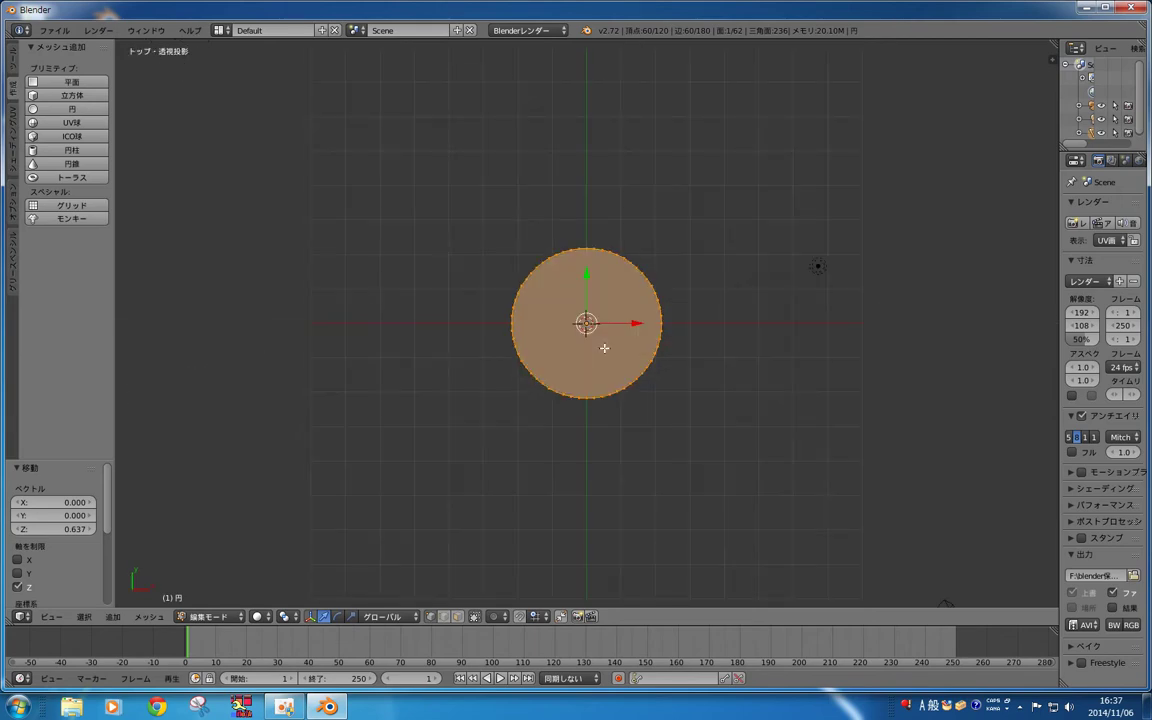
# Step: Extrude a second ring, scale it 1.822 and lift it 0.756 along Z
pyautogui.press('e')
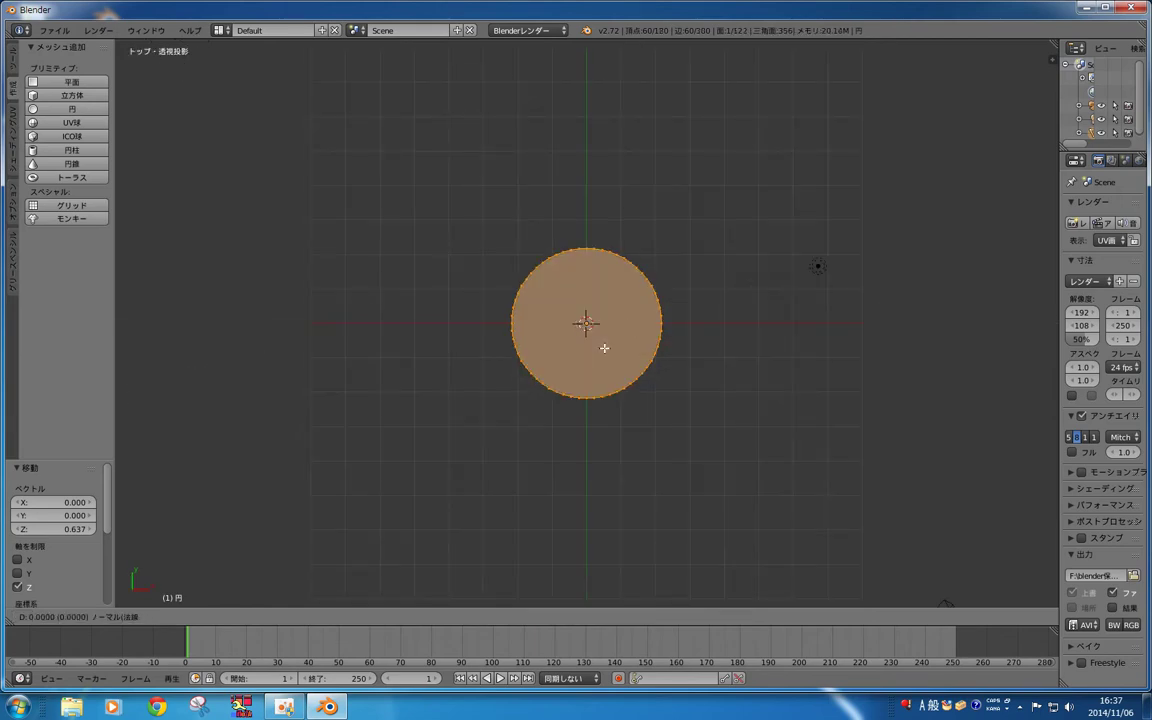
pyautogui.press('s')
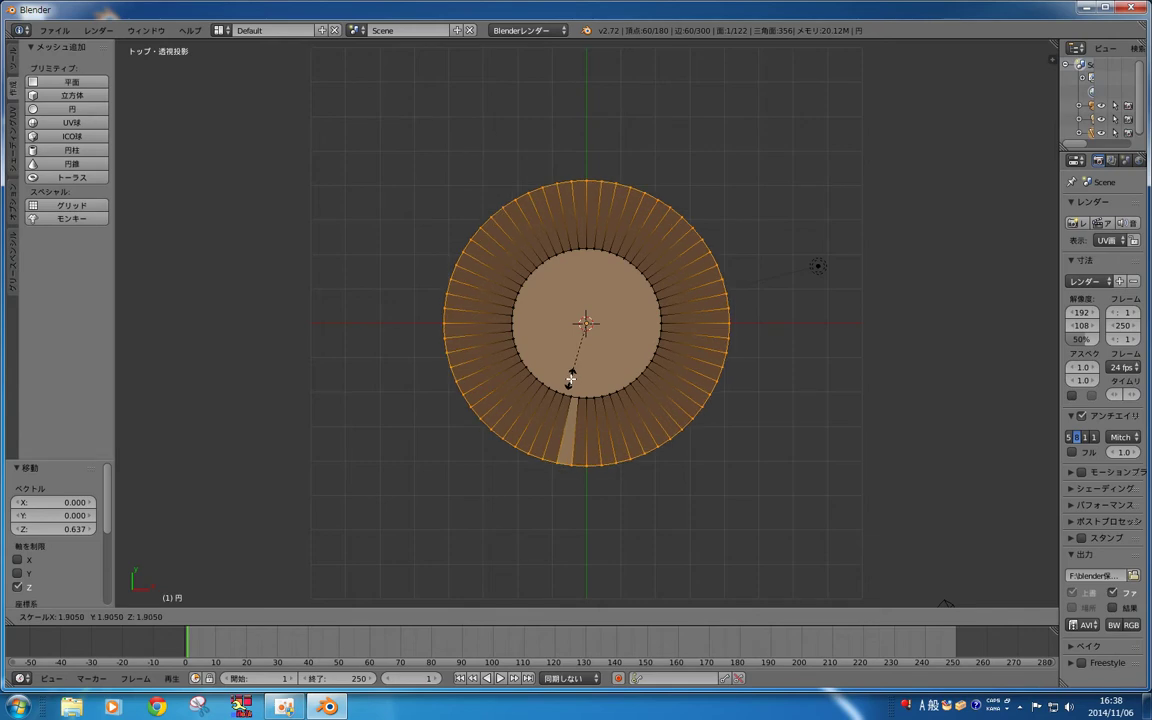
pyautogui.click(573, 376)
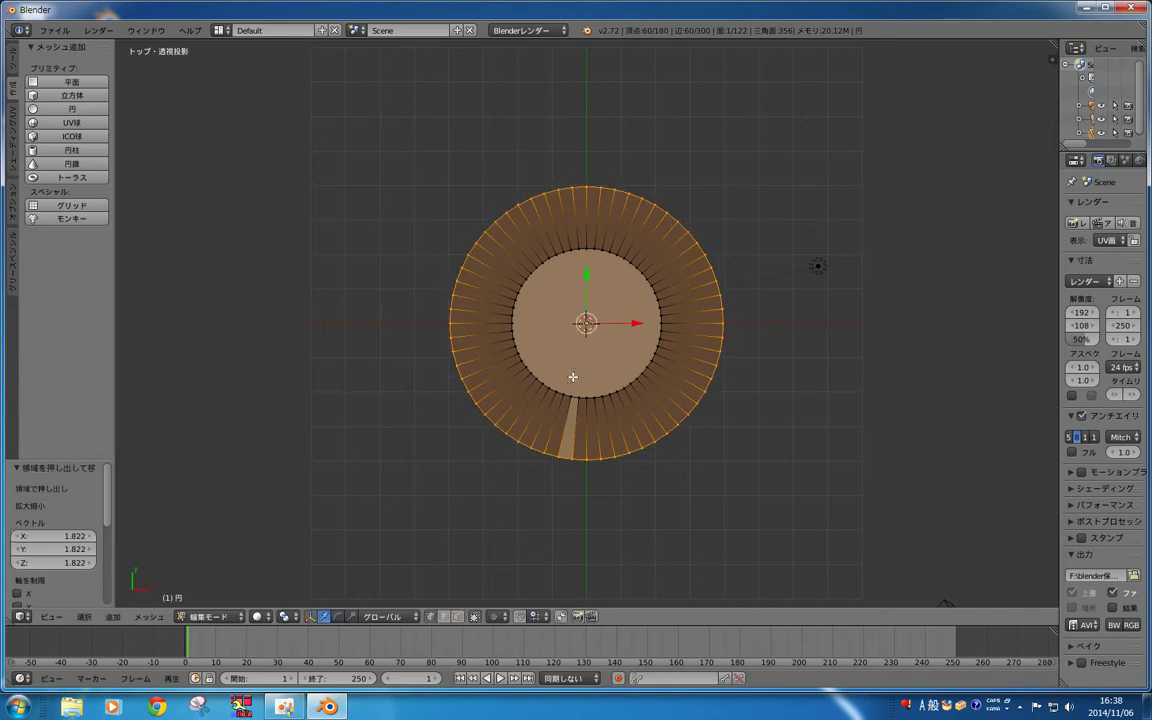
pyautogui.press('KP_3')
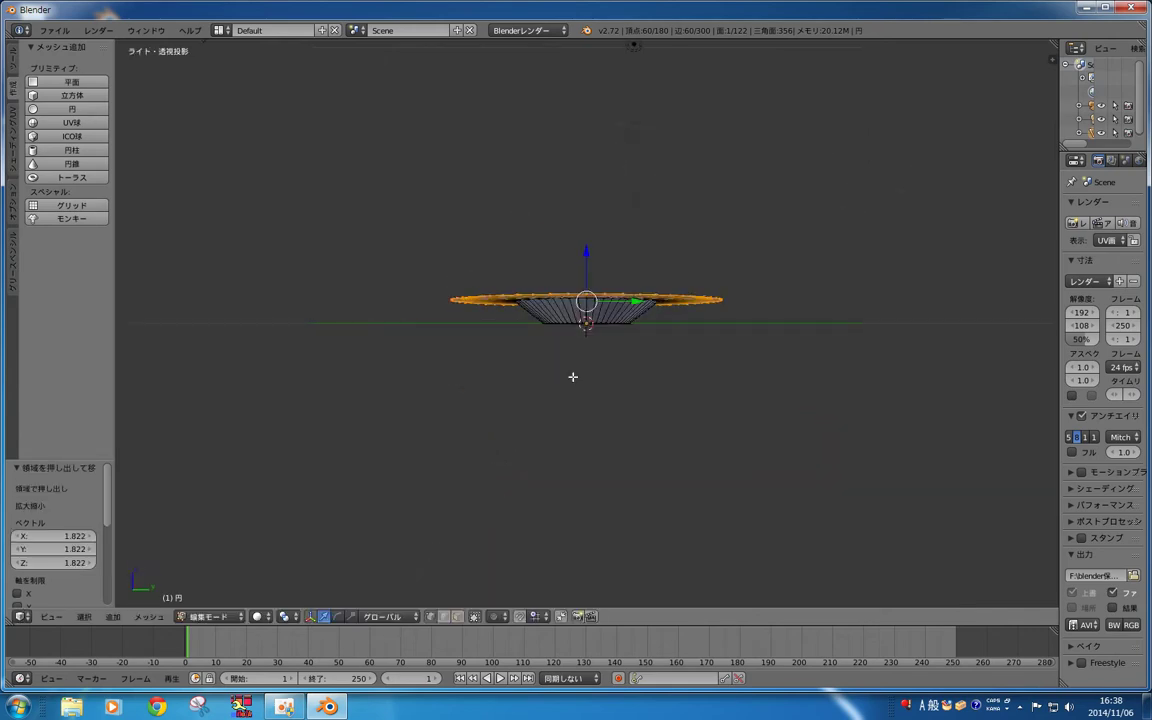
pyautogui.press('g')
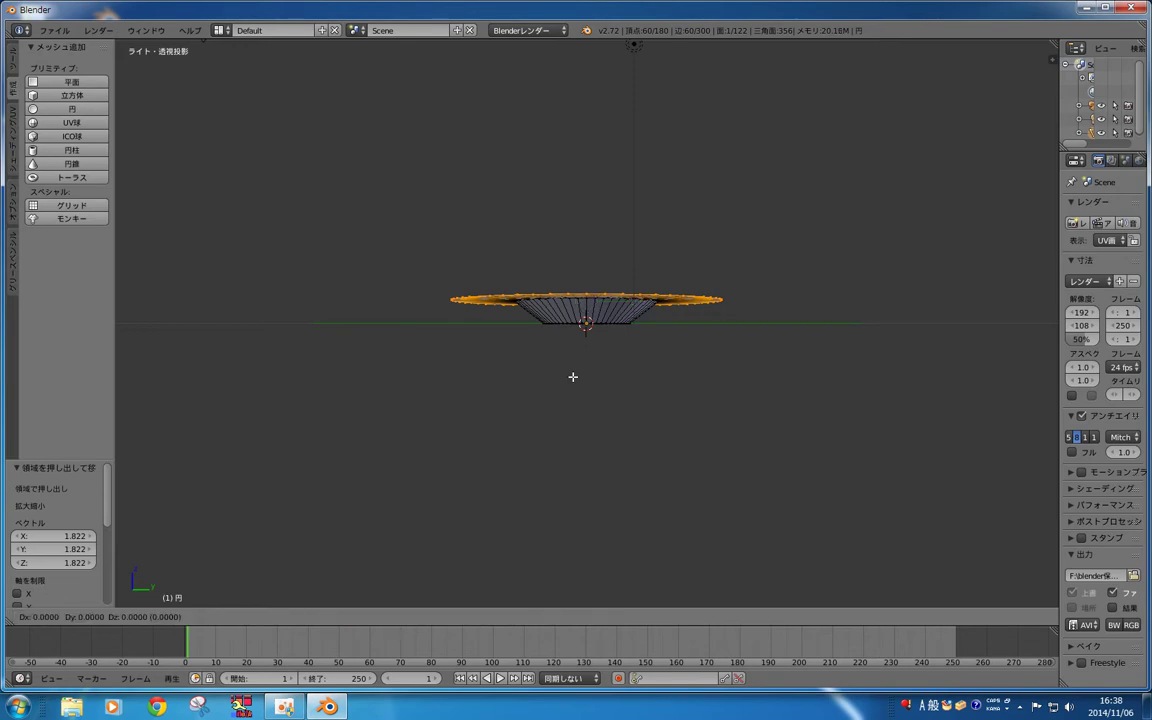
pyautogui.press('z')
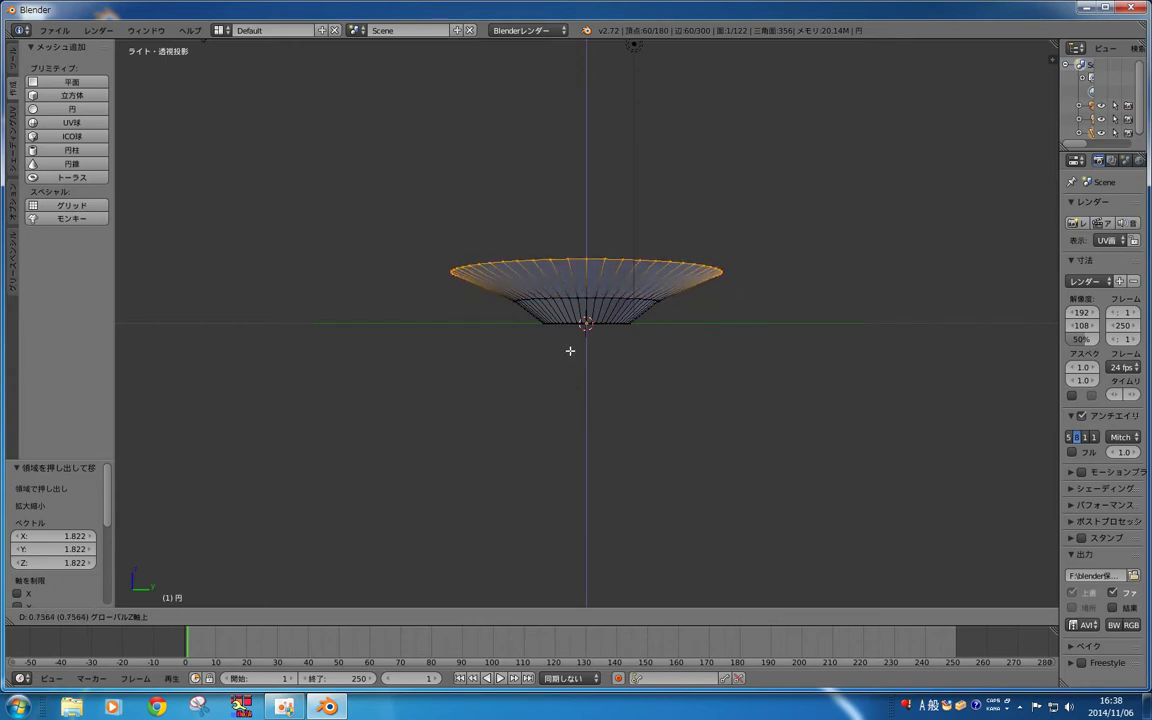
pyautogui.click(570, 351)
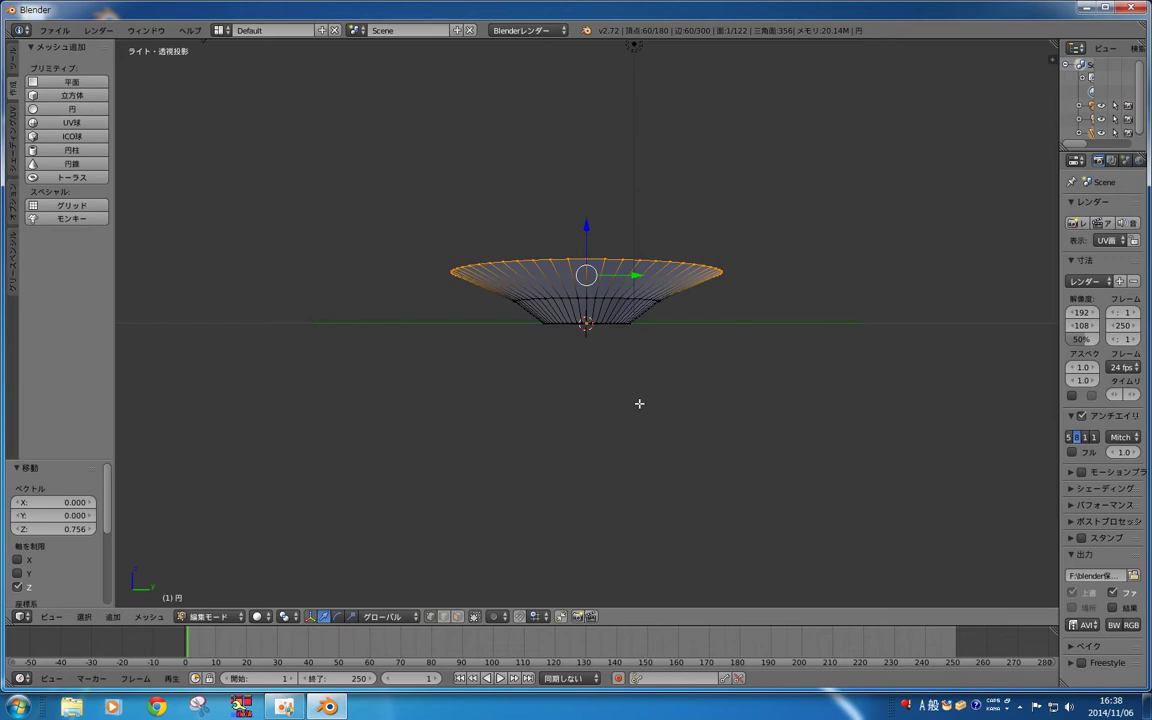
pyautogui.press('KP_7')
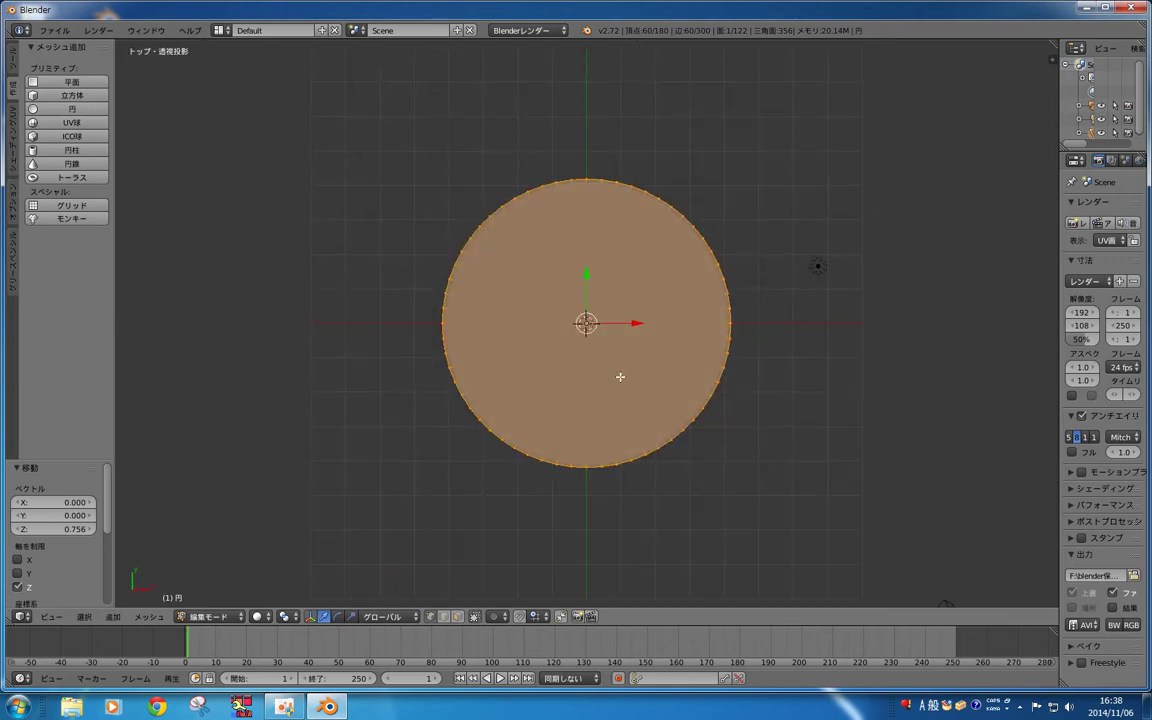
# Step: Delete only the dish's top face and check the open dish in a test render
pyautogui.press('x')
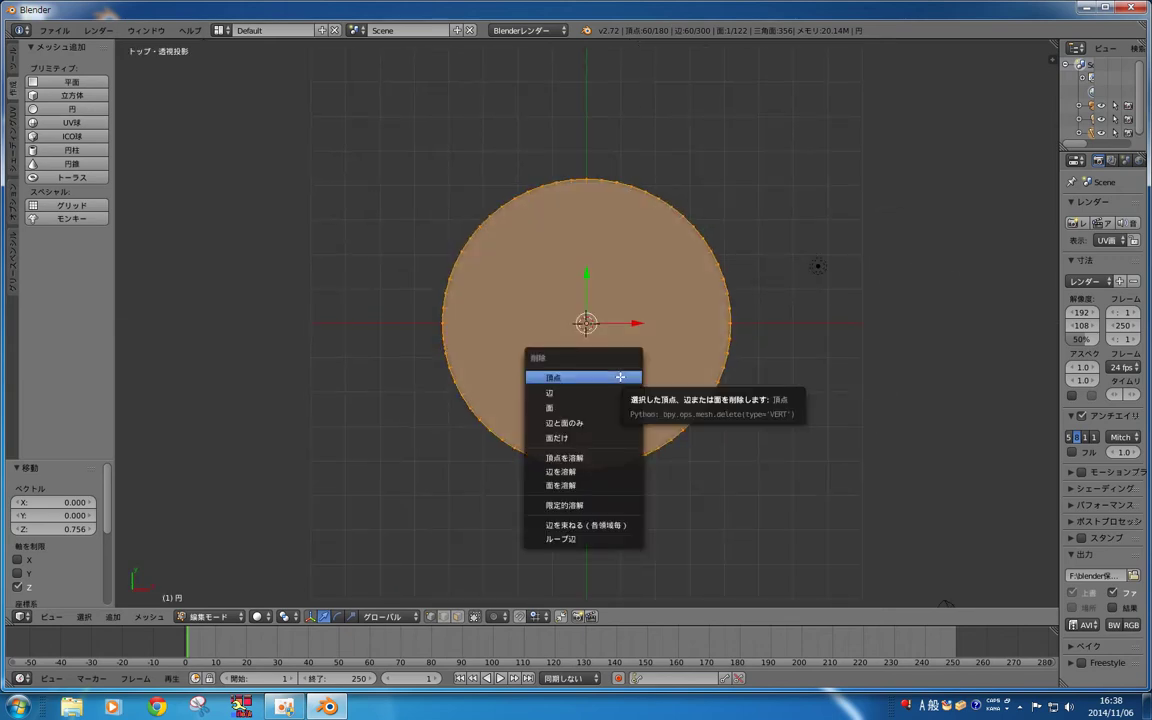
pyautogui.click(610, 437)
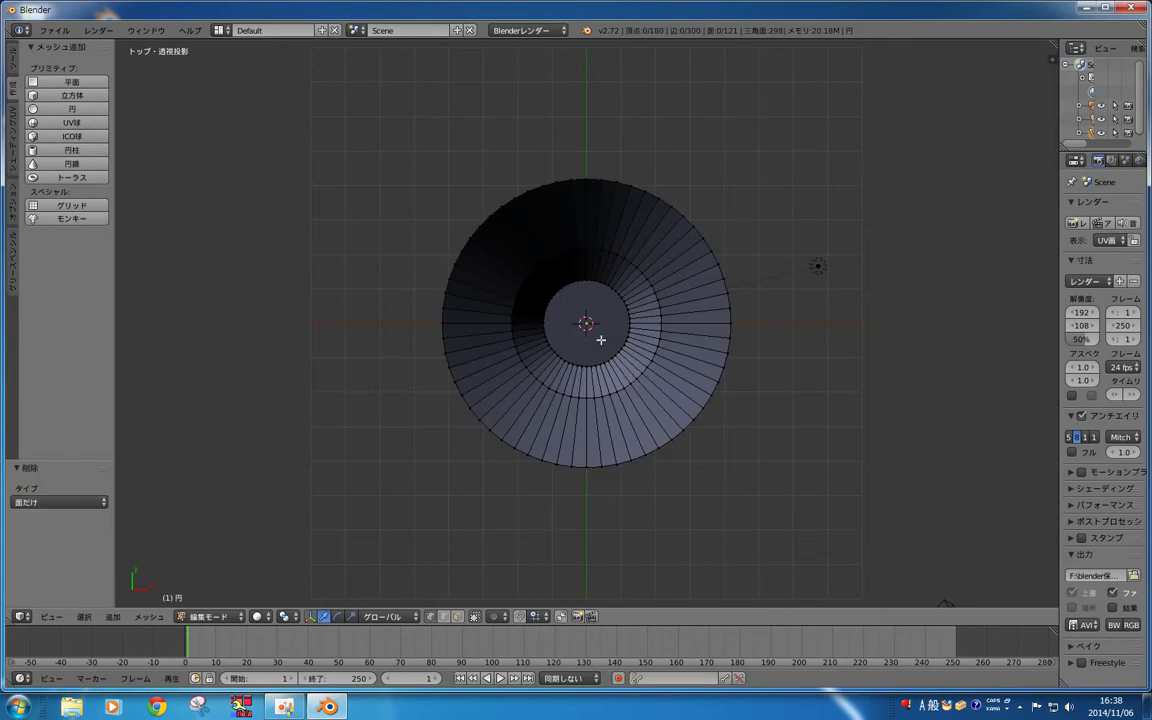
pyautogui.press('F12')
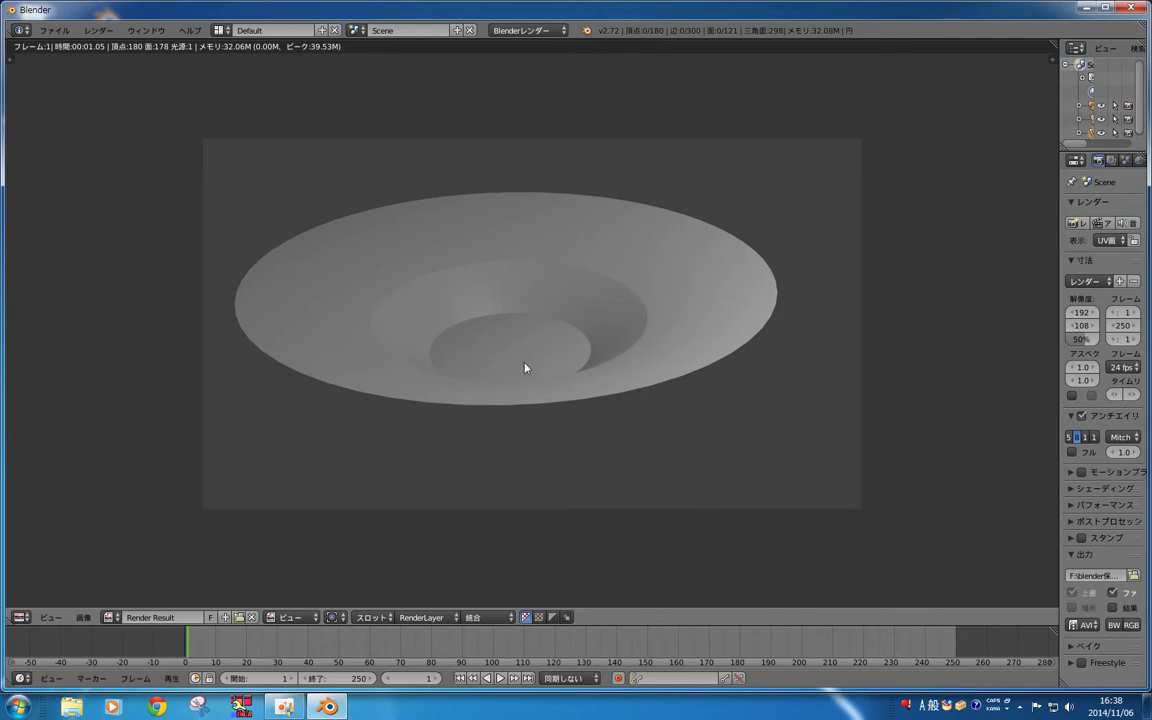
pyautogui.press('Escape')
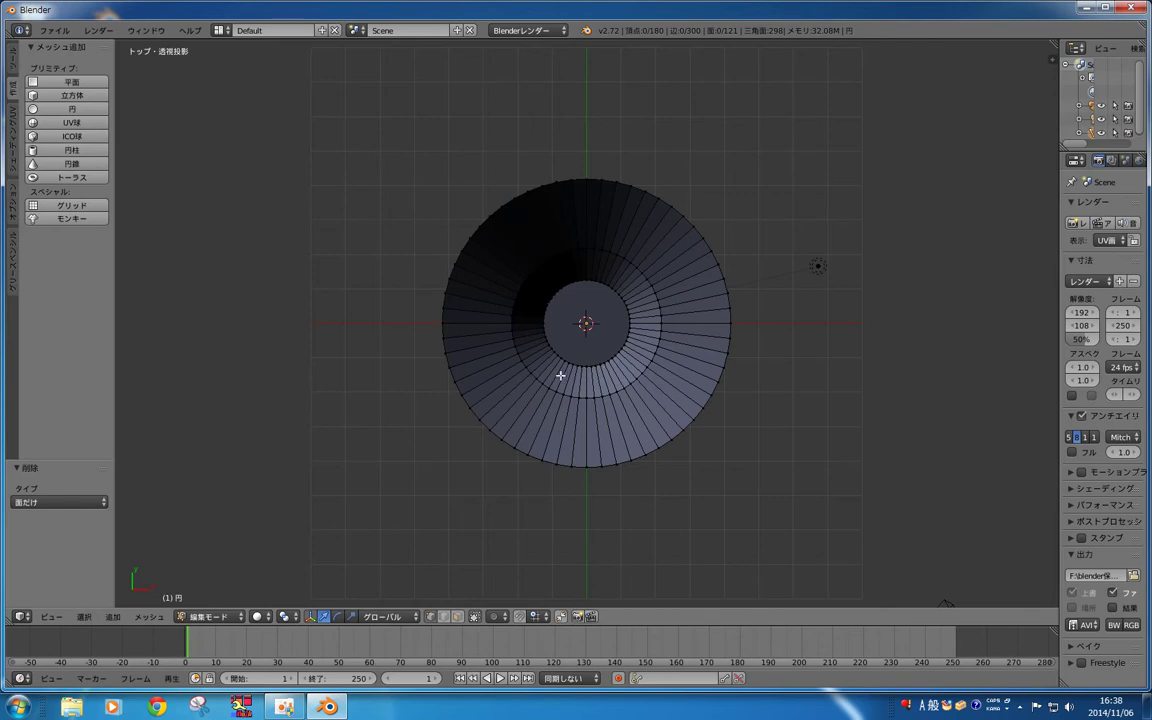
# Step: Switch to Object Mode, apply Smooth shading to the dish and test-render it
pyautogui.click(9, 60)
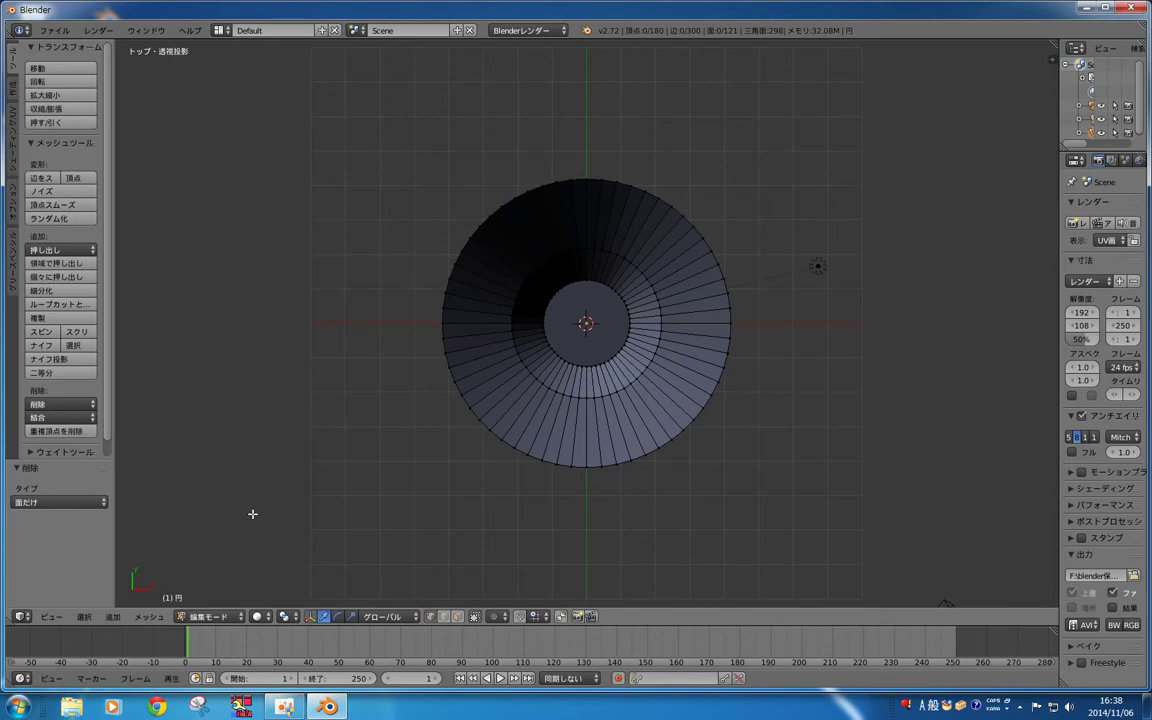
pyautogui.press('Tab')
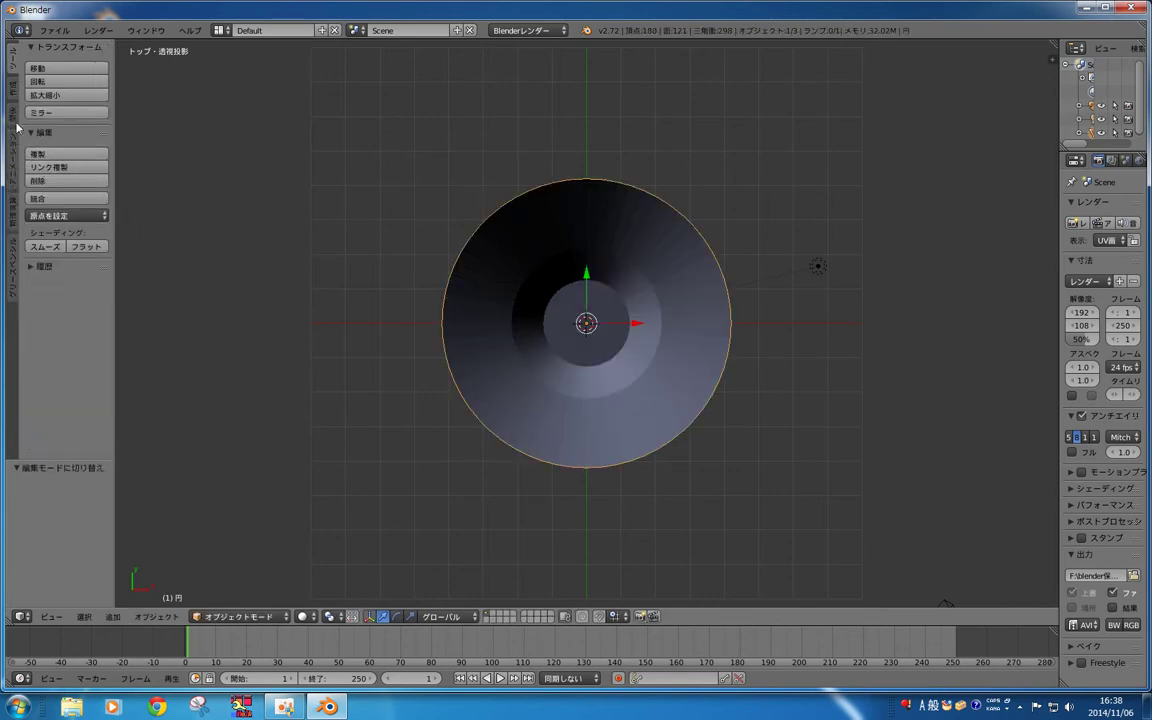
pyautogui.click(44, 246)
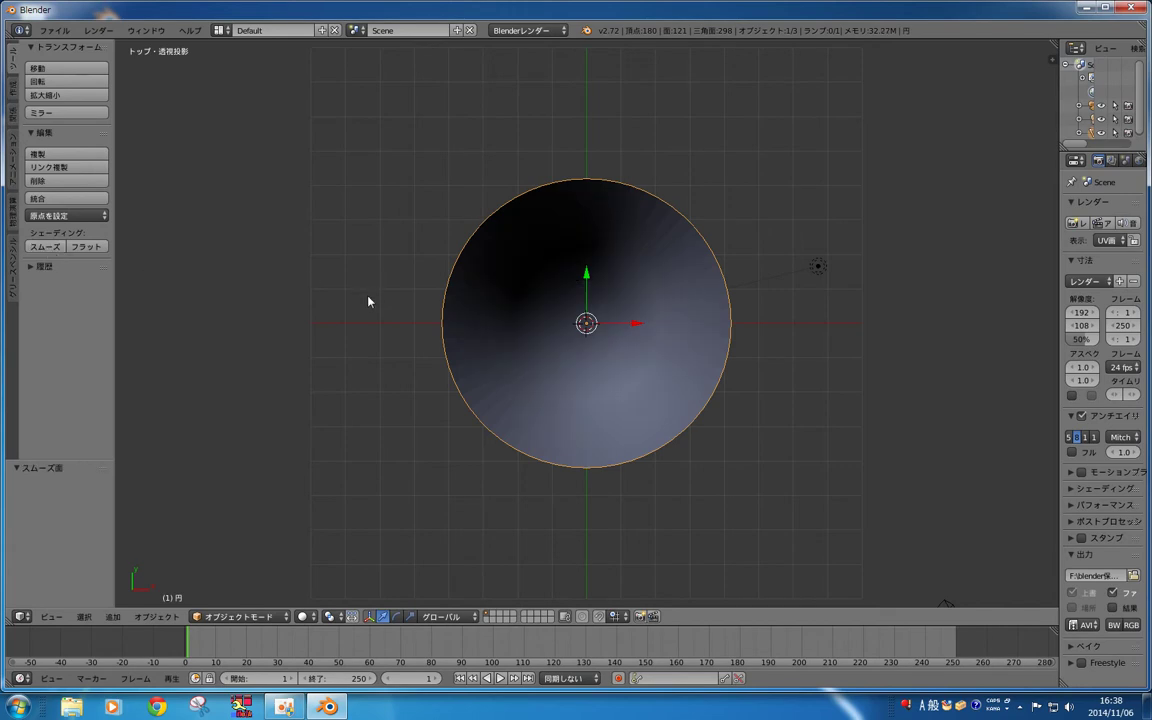
pyautogui.press('F12')
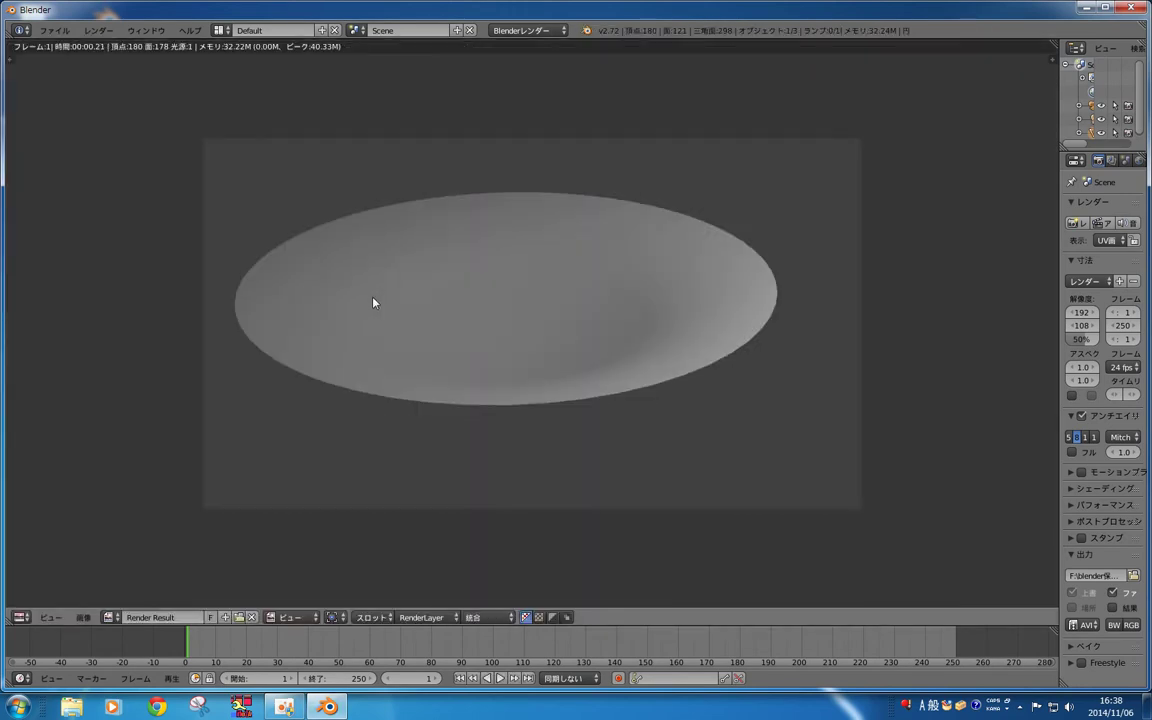
pyautogui.press('Escape')
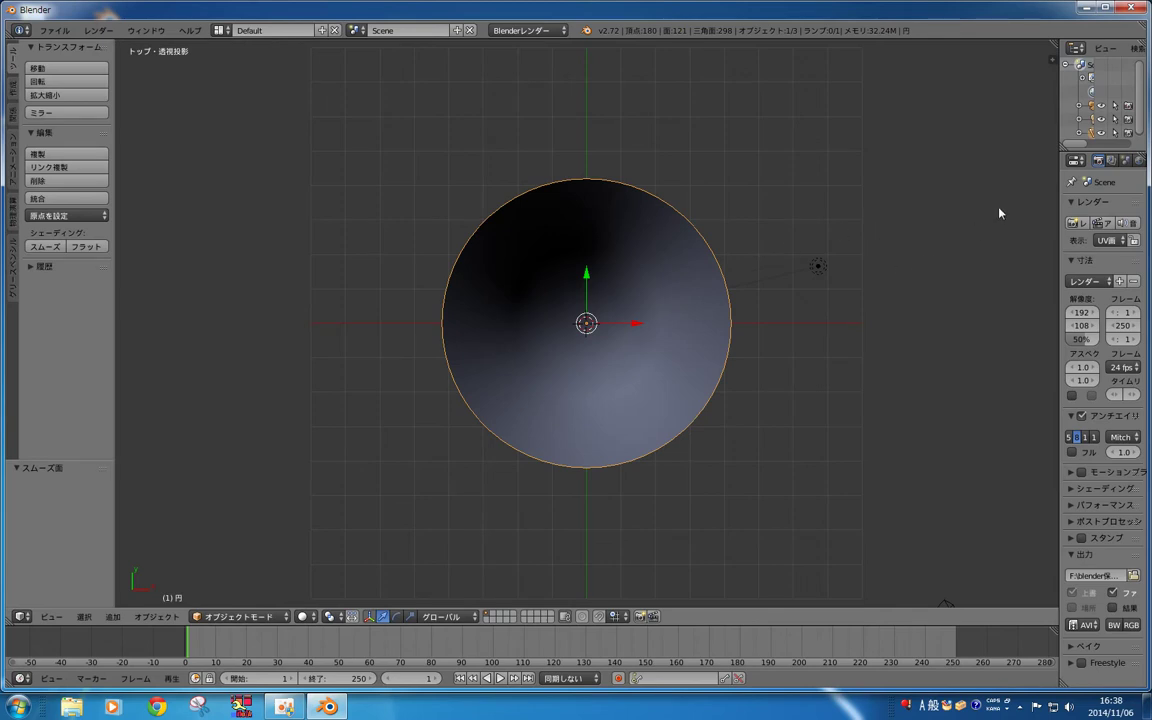
# Step: Create a new dish material with diffuse intensity 0.982 and specular 0.281, then test-render it
pyautogui.moveTo(1056, 183); pyautogui.dragTo(918, 183)
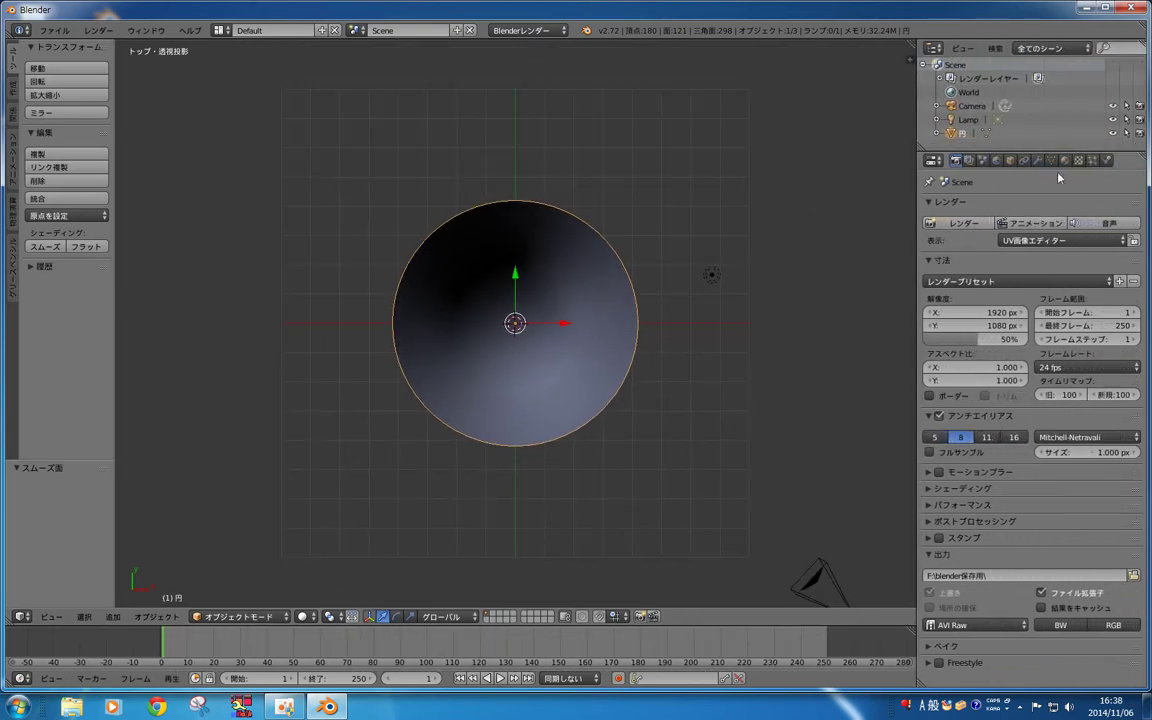
pyautogui.click(1066, 162)
pyautogui.click(1006, 251)
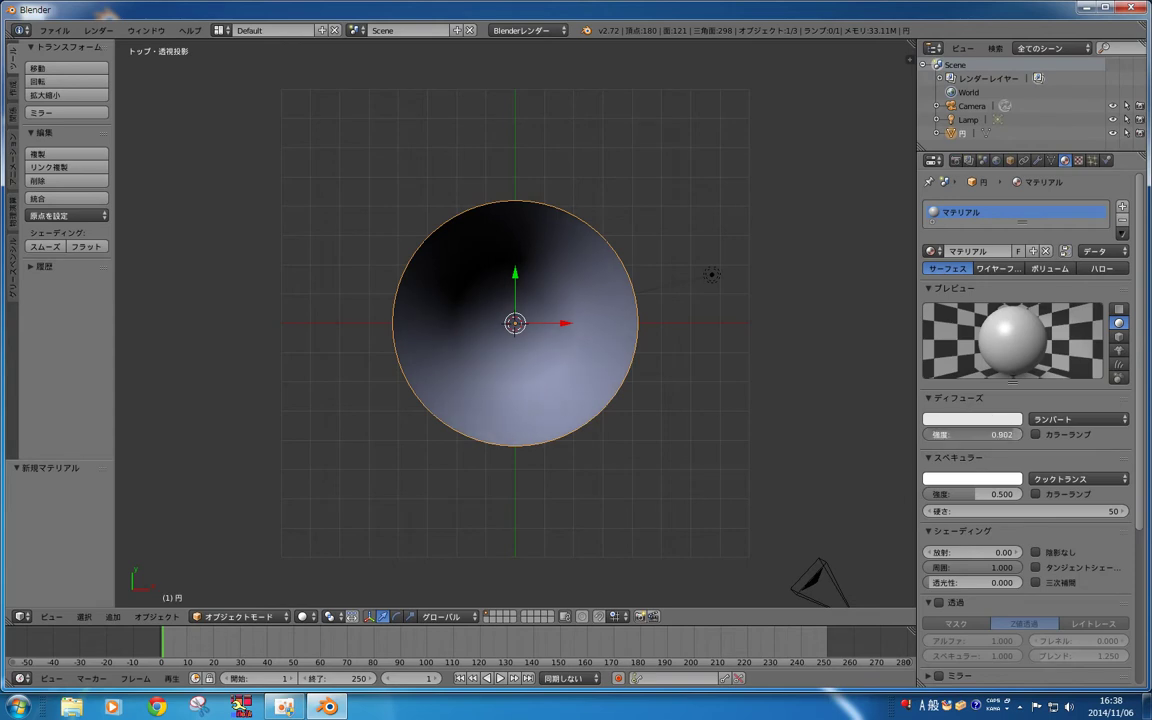
pyautogui.moveTo(990, 434); pyautogui.dragTo(1006, 434)
pyautogui.moveTo(1000, 494); pyautogui.dragTo(957, 498)
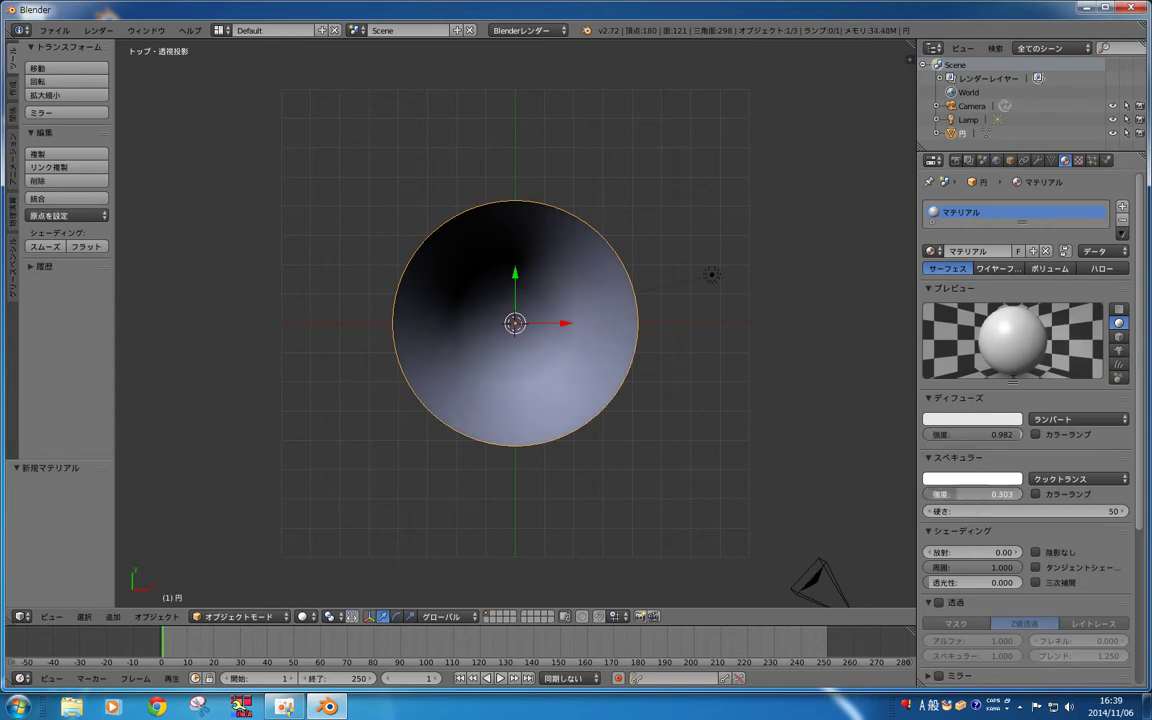
pyautogui.press('F12')
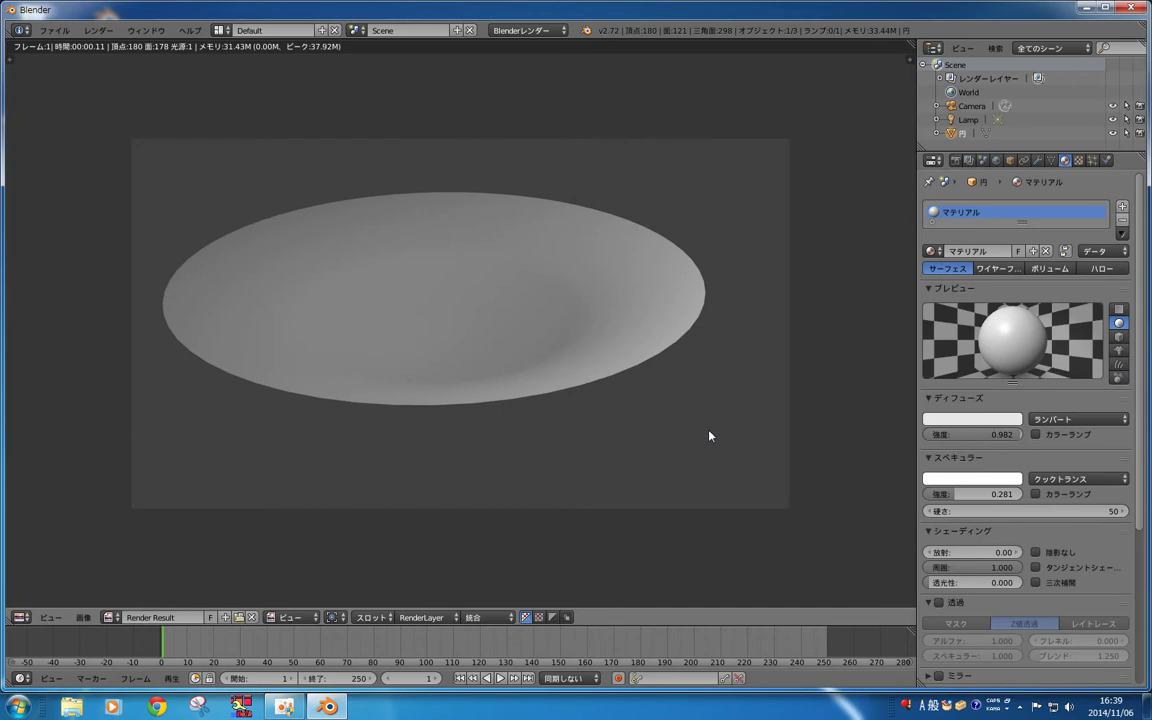
pyautogui.press('Escape')
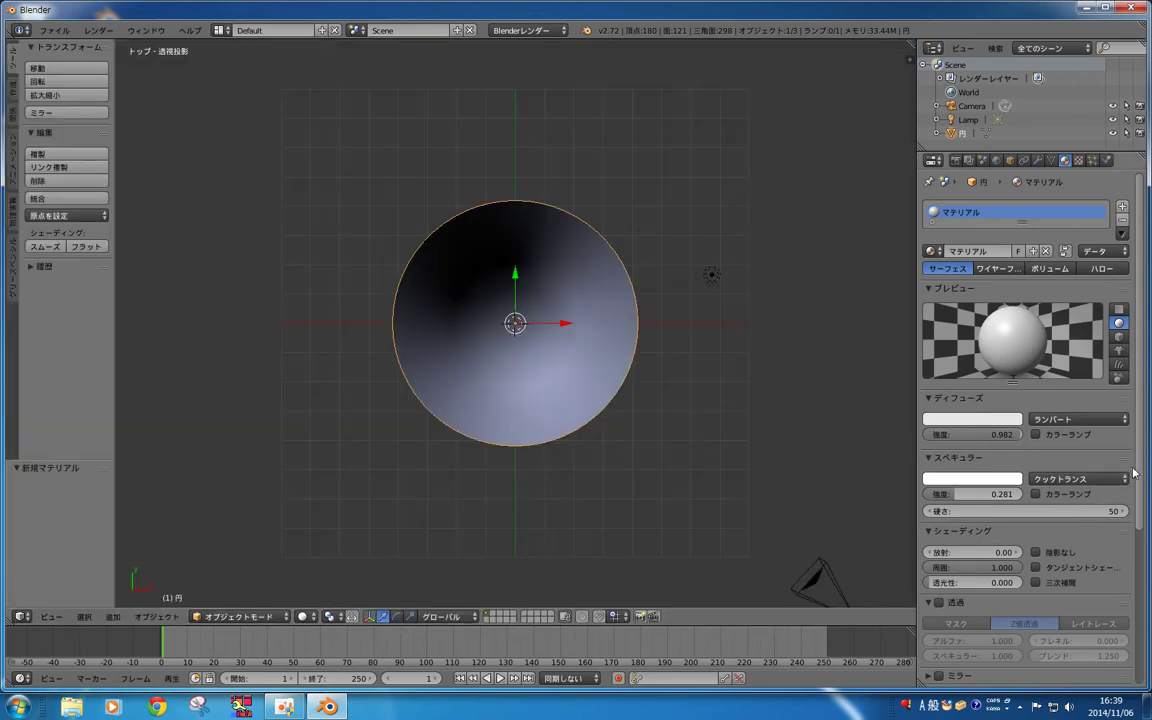
# Step: Enable raytraced transparency with Fresnel 1.300 and render the dish
pyautogui.scroll(-3, 1137, 516)
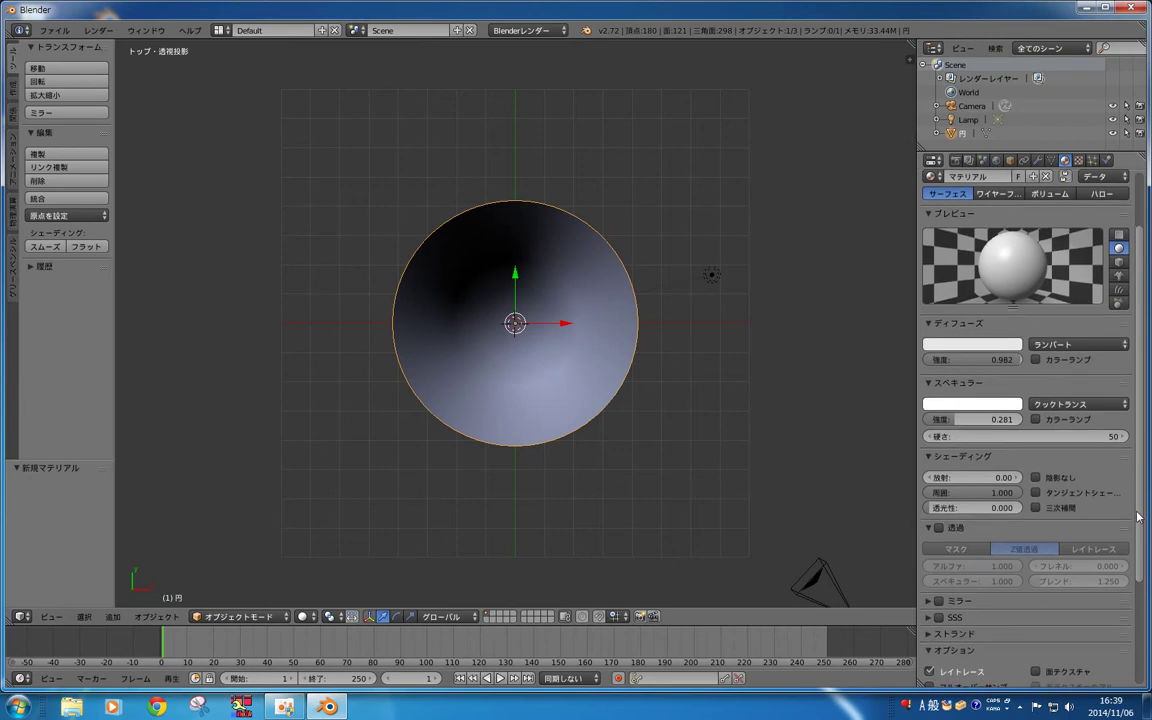
pyautogui.scroll(-1, 1137, 516)
pyautogui.click(939, 514)
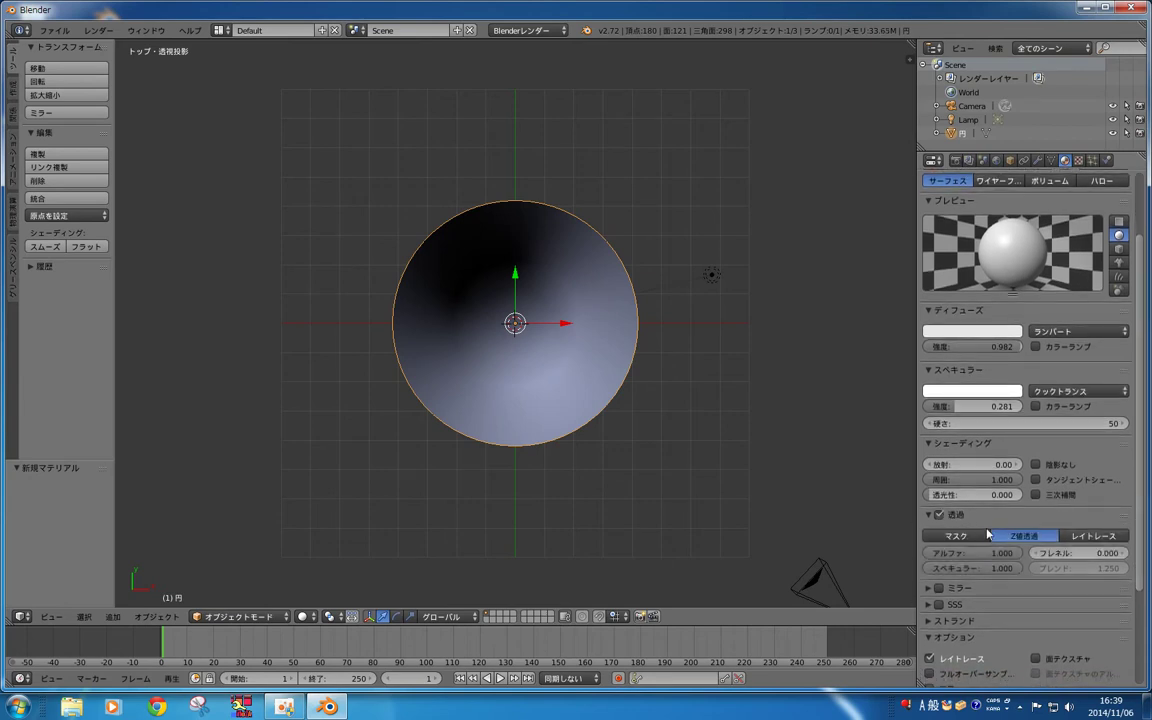
pyautogui.click(1082, 537)
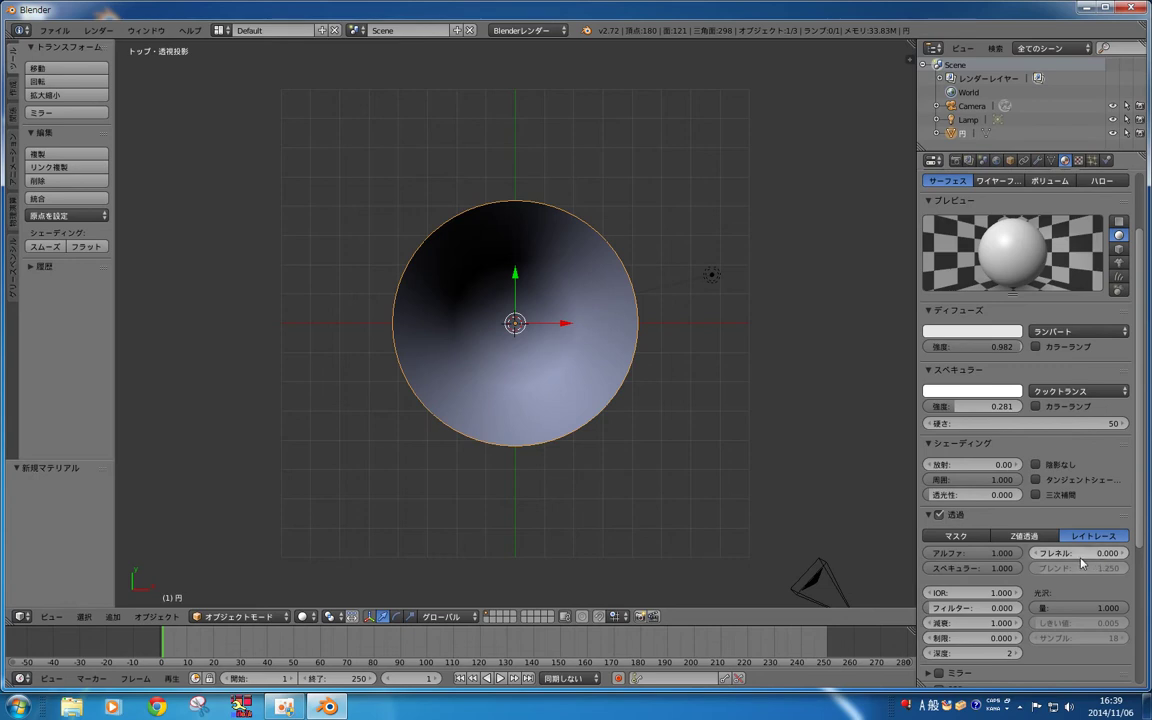
pyautogui.moveTo(1075, 558)
pyautogui.mouseDown()
pyautogui.moveTo(1115, 558)
pyautogui.moveTo(743, 512)
pyautogui.mouseUp()
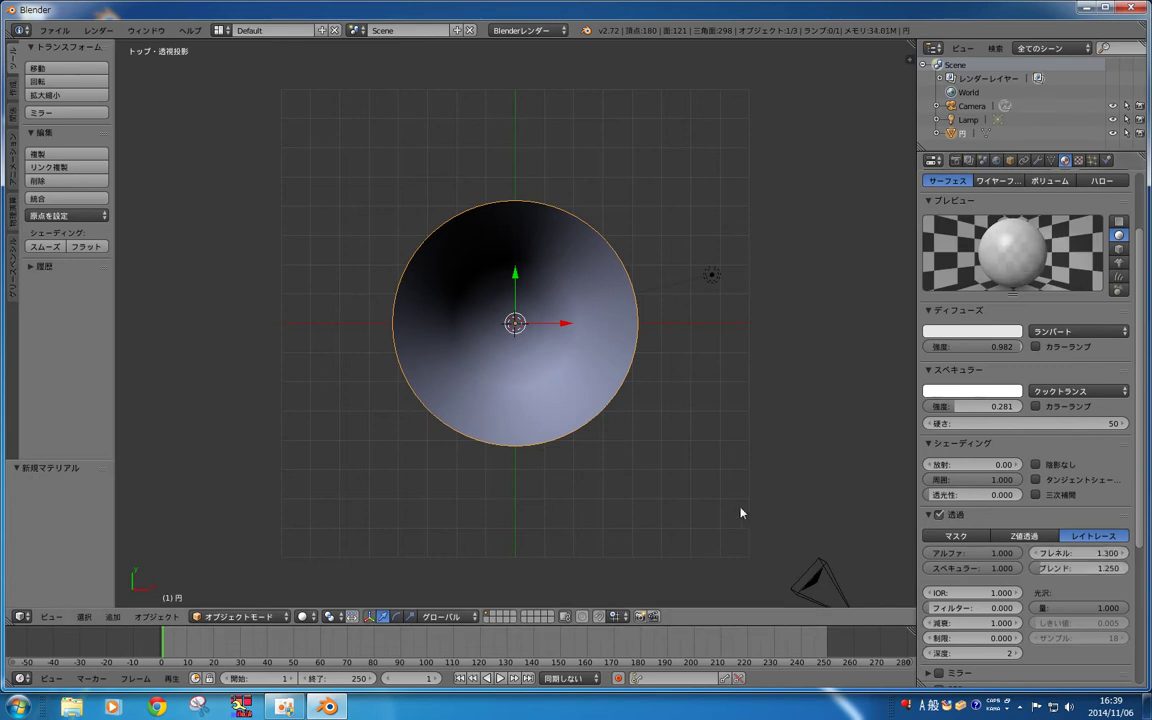
pyautogui.press('F12')
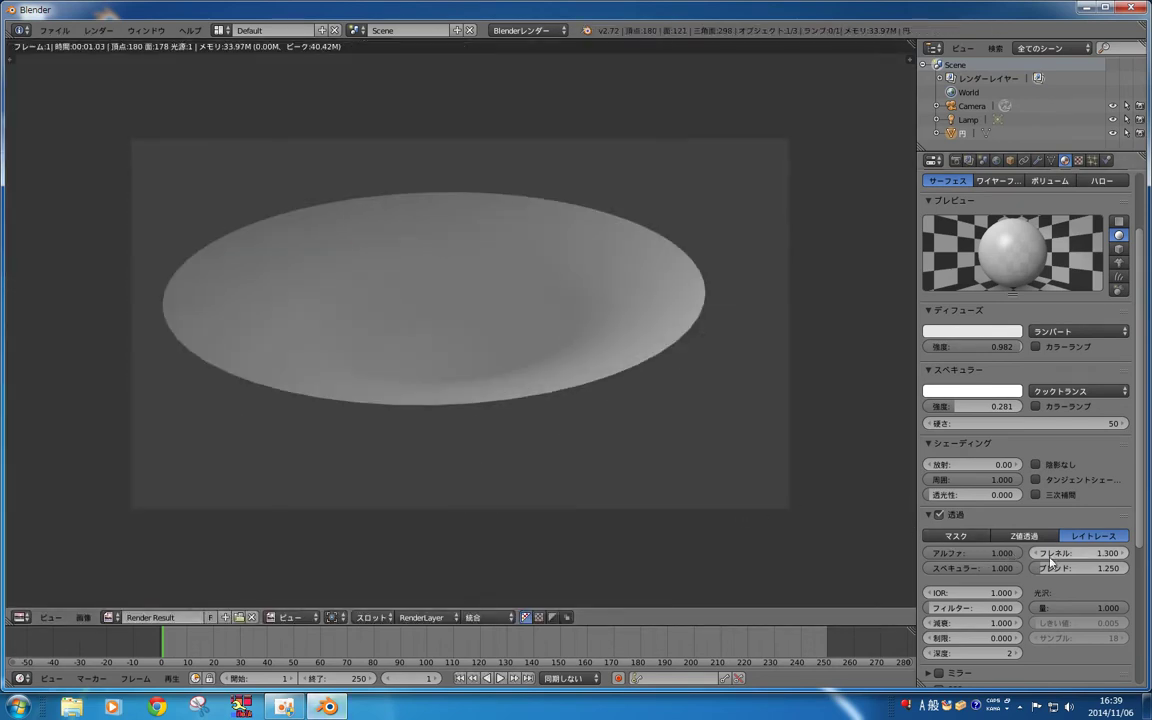
# Step: Set transparency blend to 1.000 and Fresnel to 5.000, re-rendering after each change
pyautogui.moveTo(1043, 570)
pyautogui.mouseDown()
pyautogui.moveTo(1110, 570)
pyautogui.moveTo(960, 568)
pyautogui.moveTo(1040, 572)
pyautogui.moveTo(1000, 572)
pyautogui.mouseUp()
pyautogui.press('F12')
pyautogui.press('F12')
pyautogui.press('F12')
pyautogui.press('F12')
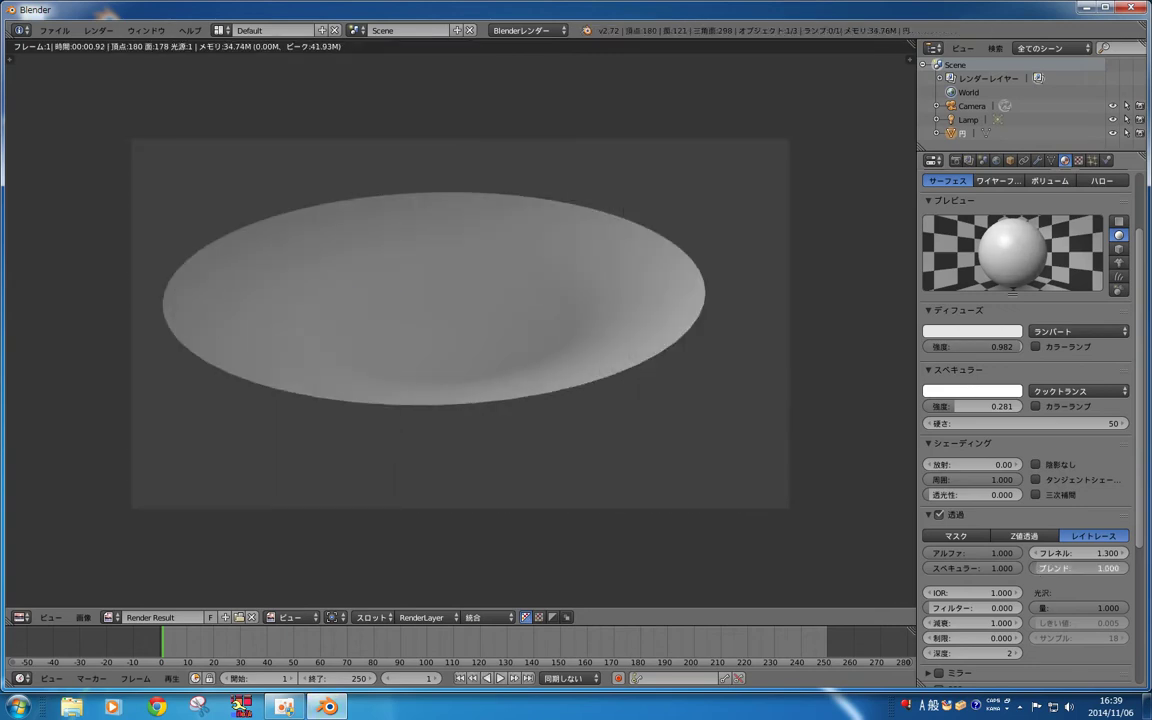
pyautogui.press('F12')
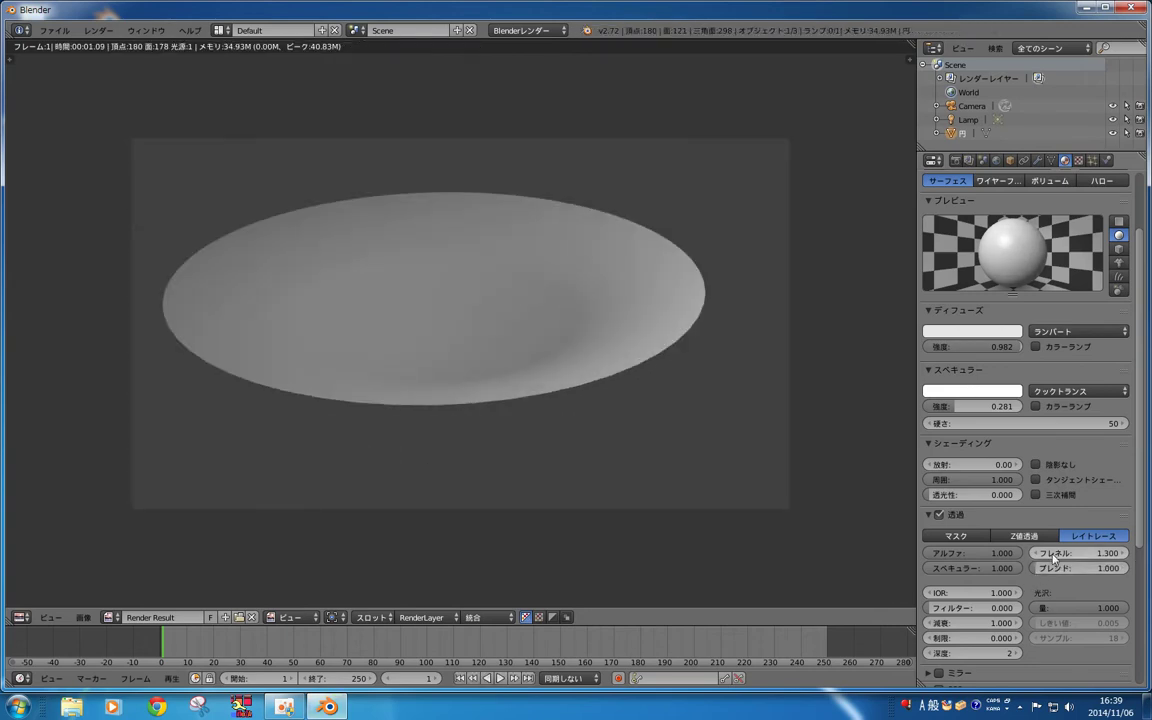
pyautogui.moveTo(1055, 558); pyautogui.dragTo(1055, 558)
pyautogui.press('F12')
pyautogui.moveTo(1078, 553); pyautogui.dragTo(1080, 553)
pyautogui.press('F12')
pyautogui.press('F12')
# Step: Raise diffuse to 1.000, increase specular, lower hardness and set blend near 1.6, re-rendering
pyautogui.moveTo(999, 348); pyautogui.dragTo(1020, 348)
pyautogui.moveTo(946, 406); pyautogui.dragTo(1025, 410)
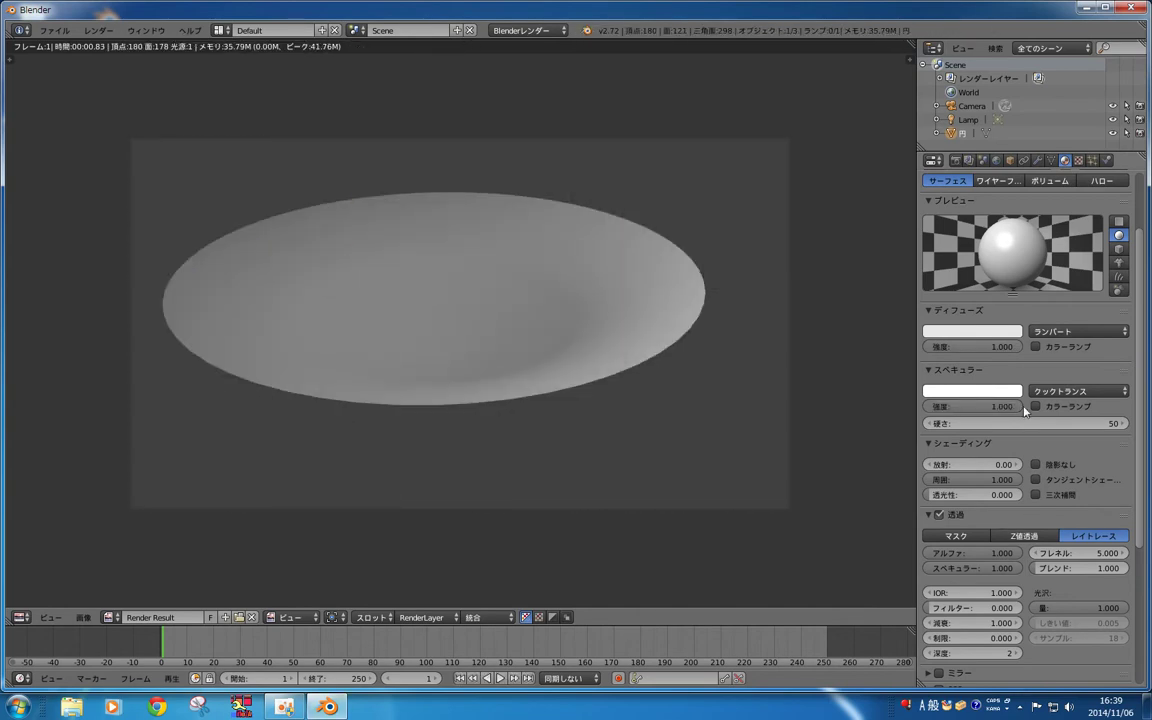
pyautogui.click(1022, 406)
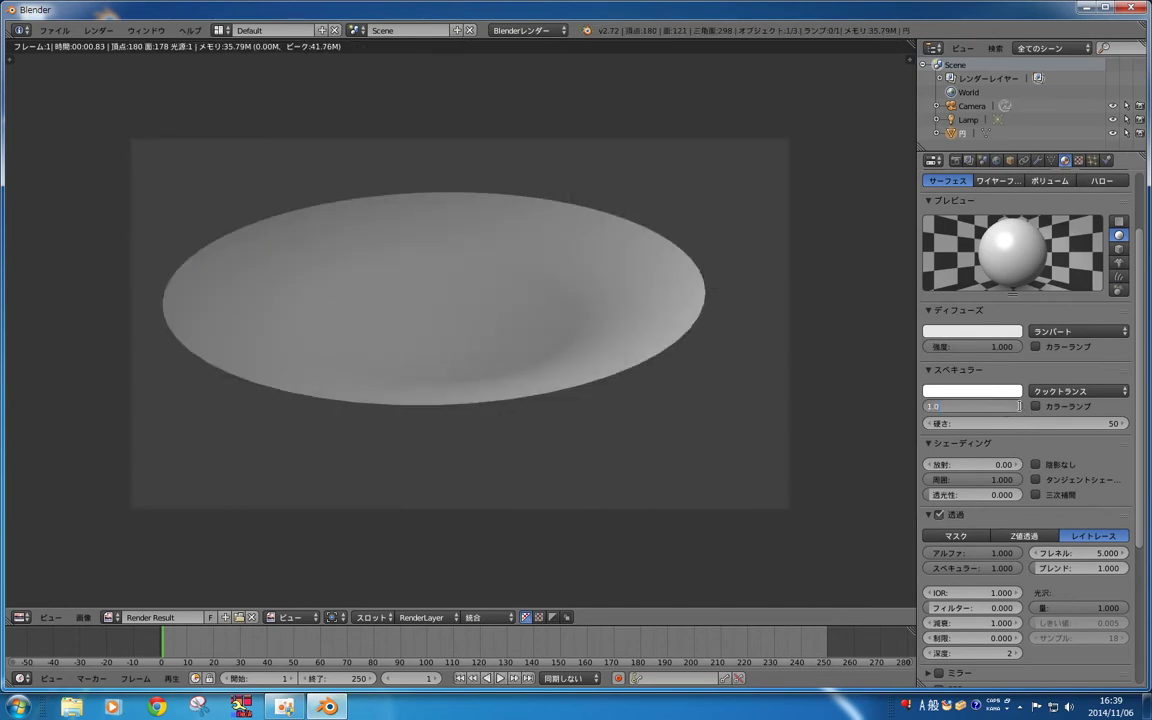
pyautogui.moveTo(1000, 423)
pyautogui.mouseDown()
pyautogui.moveTo(940, 423)
pyautogui.moveTo(1093, 433)
pyautogui.moveTo(1080, 433)
pyautogui.mouseUp()
pyautogui.press('F12')
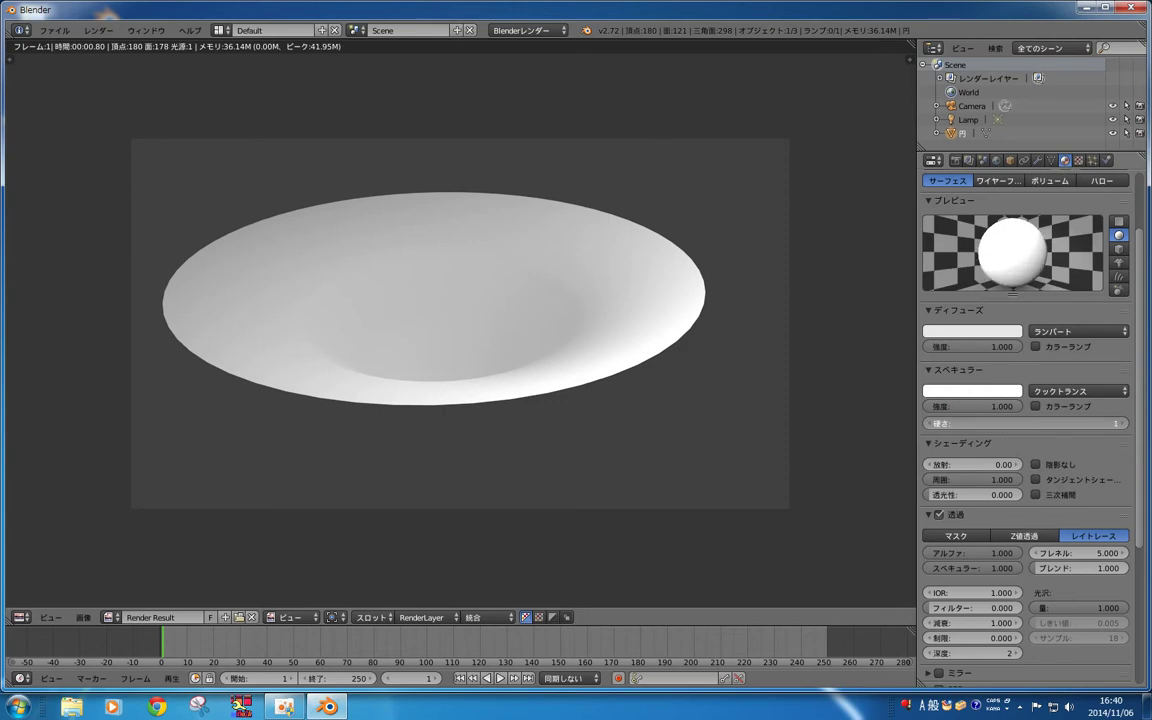
pyautogui.press('F12')
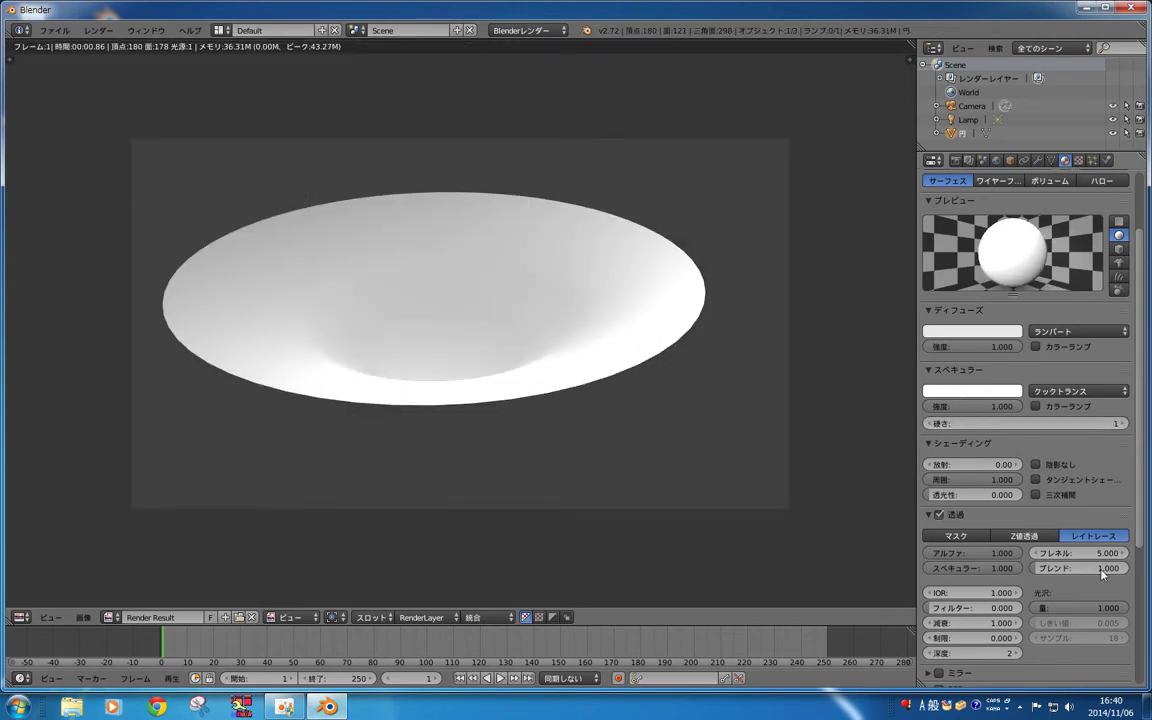
pyautogui.moveTo(1042, 578); pyautogui.dragTo(1050, 573)
pyautogui.press('F12')
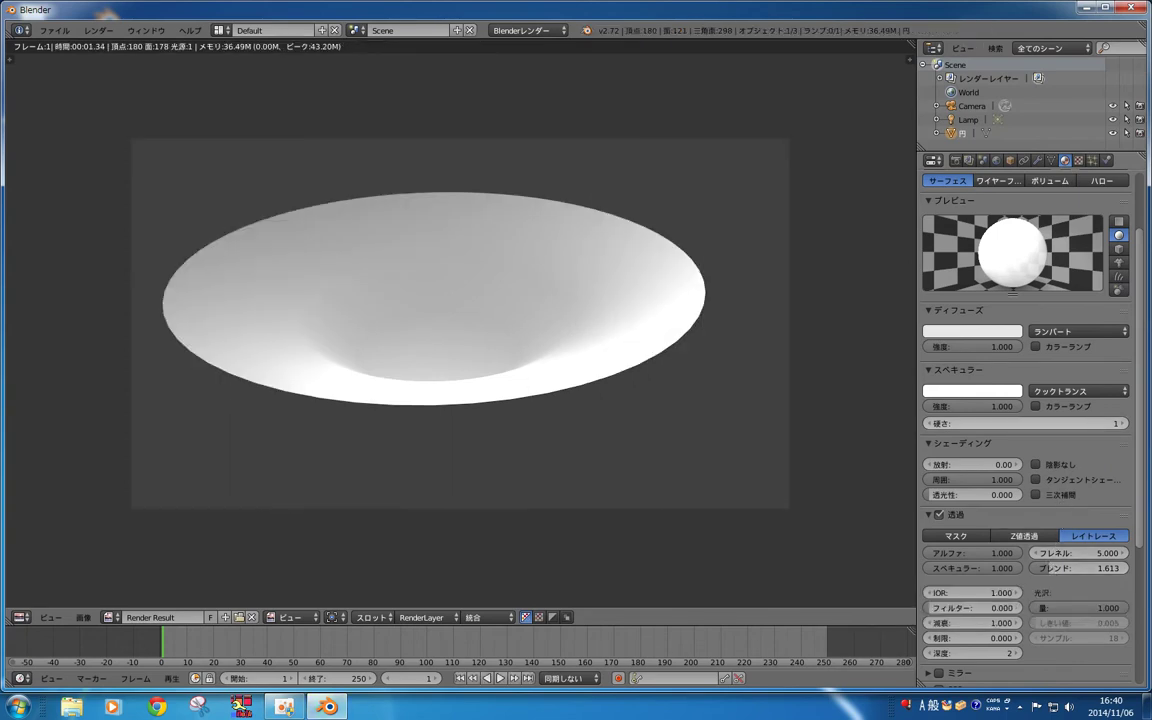
# Step: Set hardness to 1 and emit to 0.46, then render the bright white bowl
pyautogui.click(1096, 424)
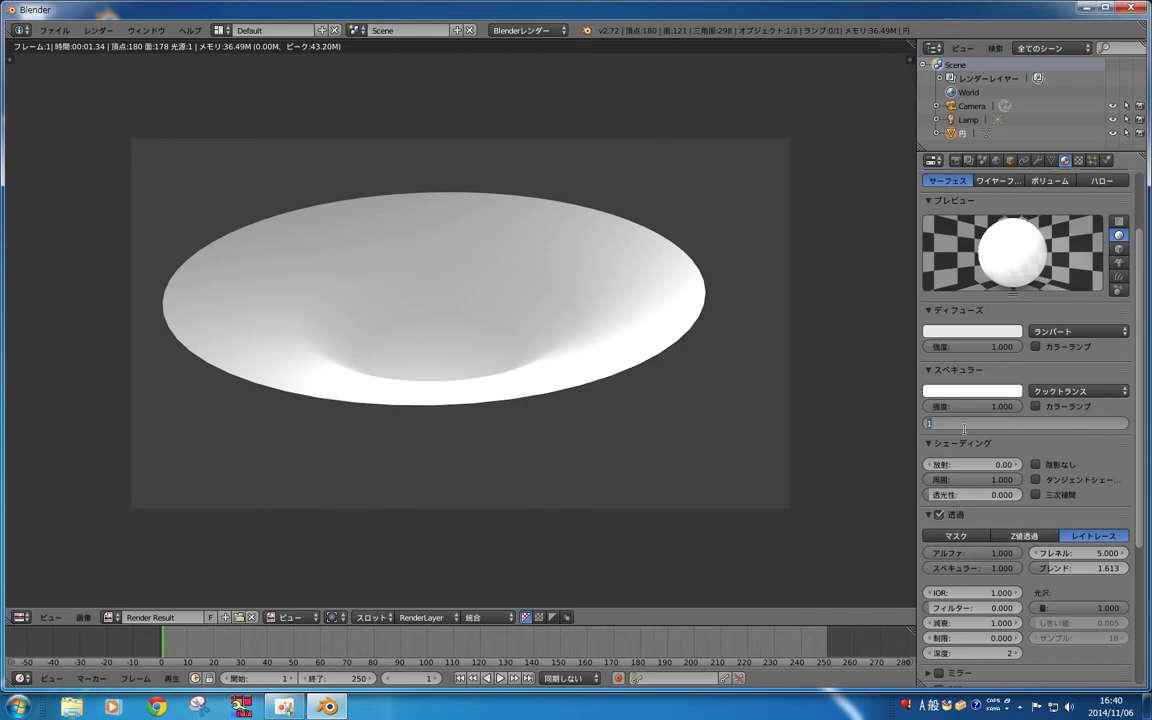
pyautogui.click(742, 429)
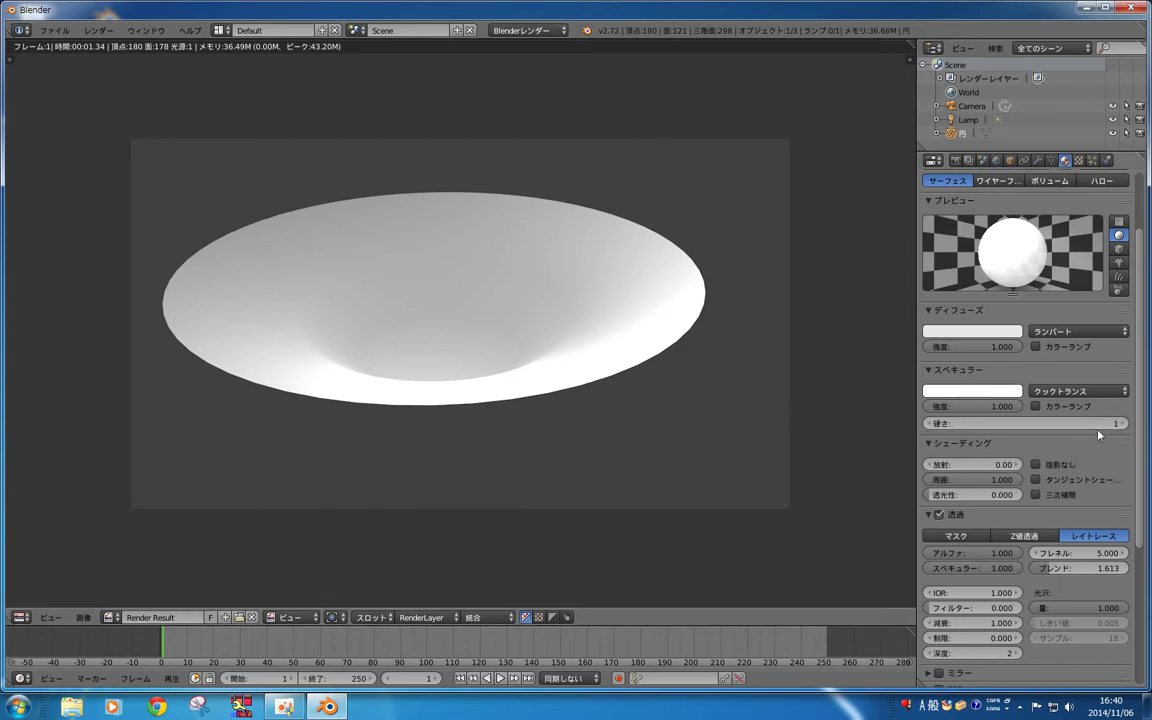
pyautogui.moveTo(1030, 423)
pyautogui.mouseDown()
pyautogui.moveTo(1090, 423)
pyautogui.moveTo(1003, 423)
pyautogui.mouseUp()
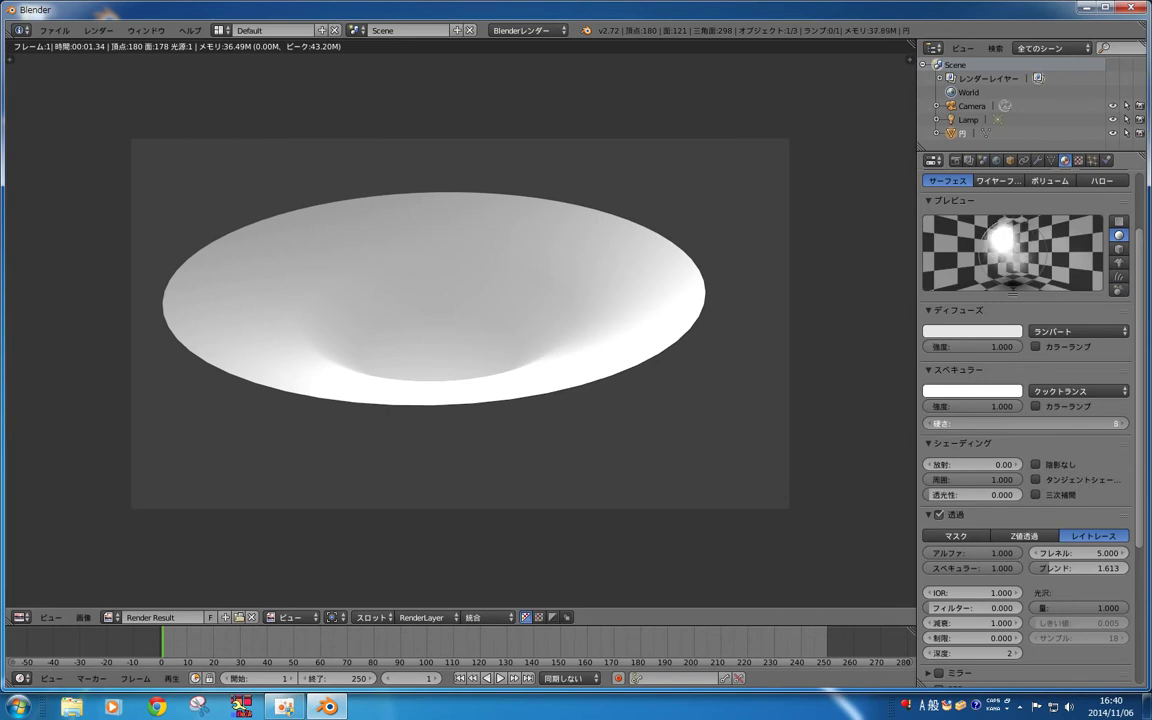
pyautogui.press('F12')
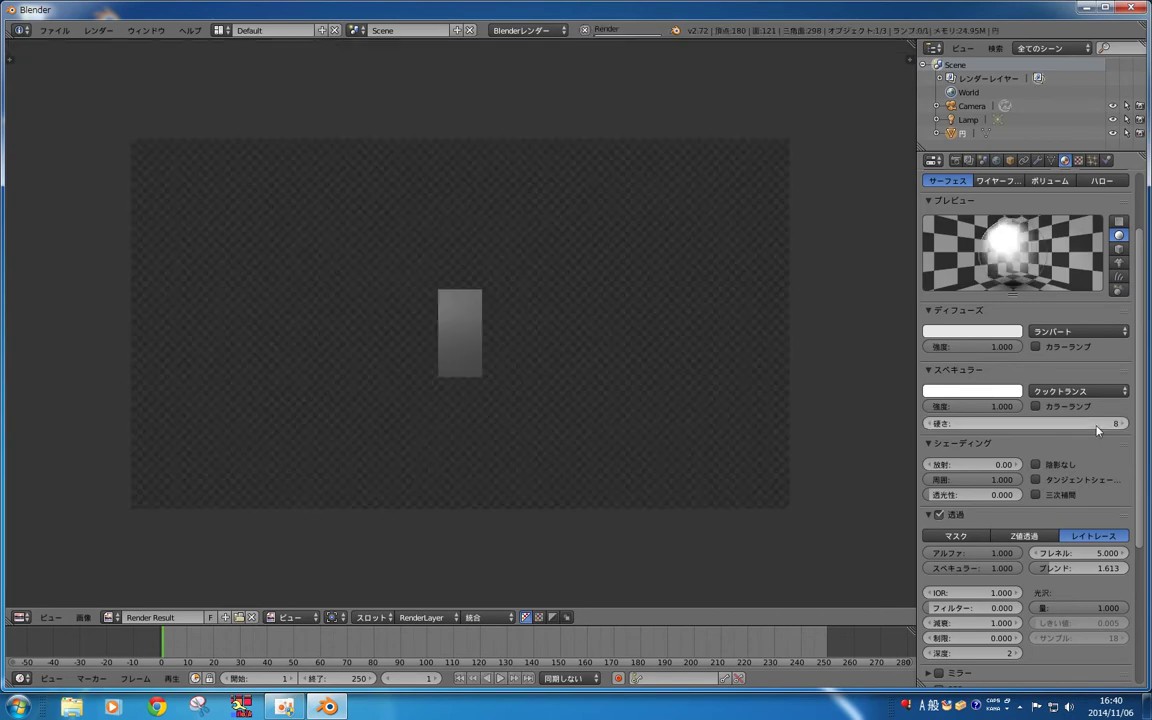
pyautogui.moveTo(1097, 423); pyautogui.dragTo(1070, 423)
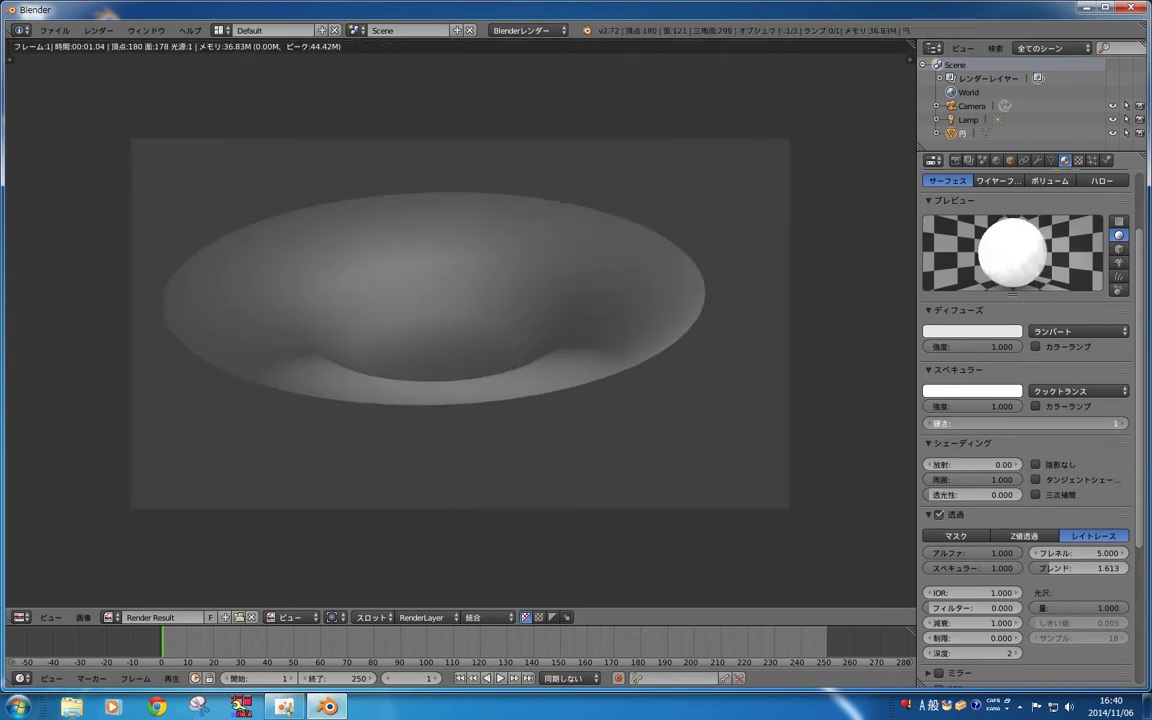
pyautogui.press('F12')
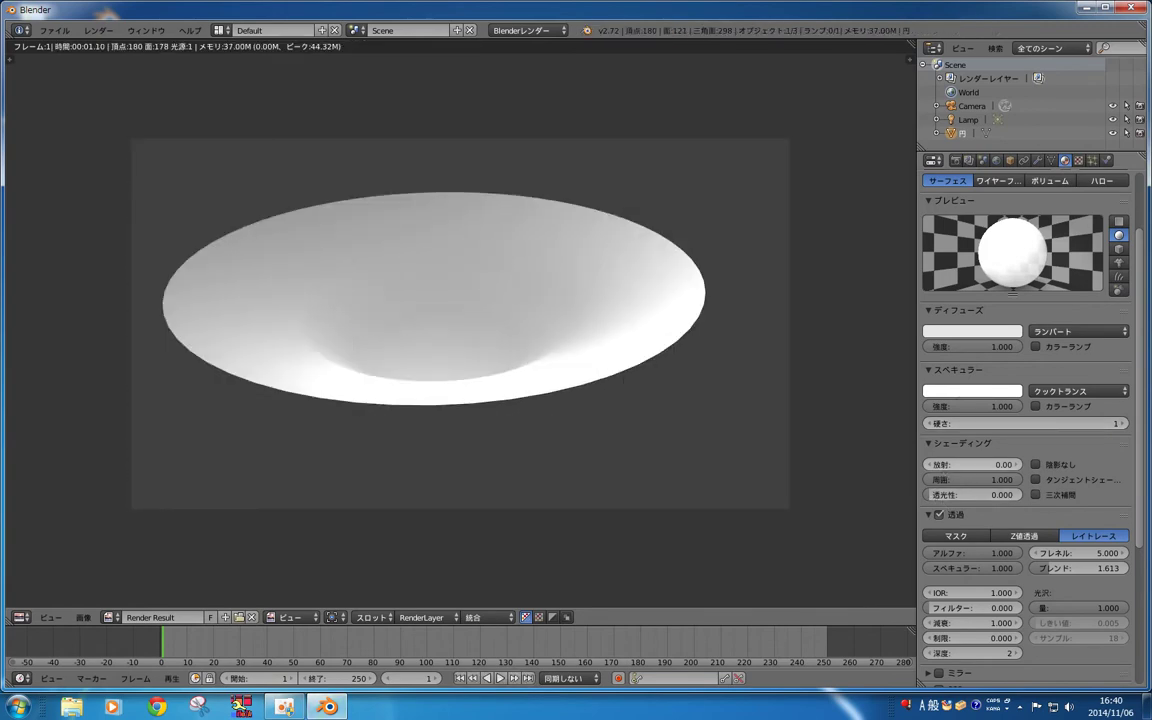
pyautogui.moveTo(970, 464)
pyautogui.mouseDown()
pyautogui.moveTo(985, 464)
pyautogui.moveTo(941, 469)
pyautogui.mouseUp()
pyautogui.press('F12')
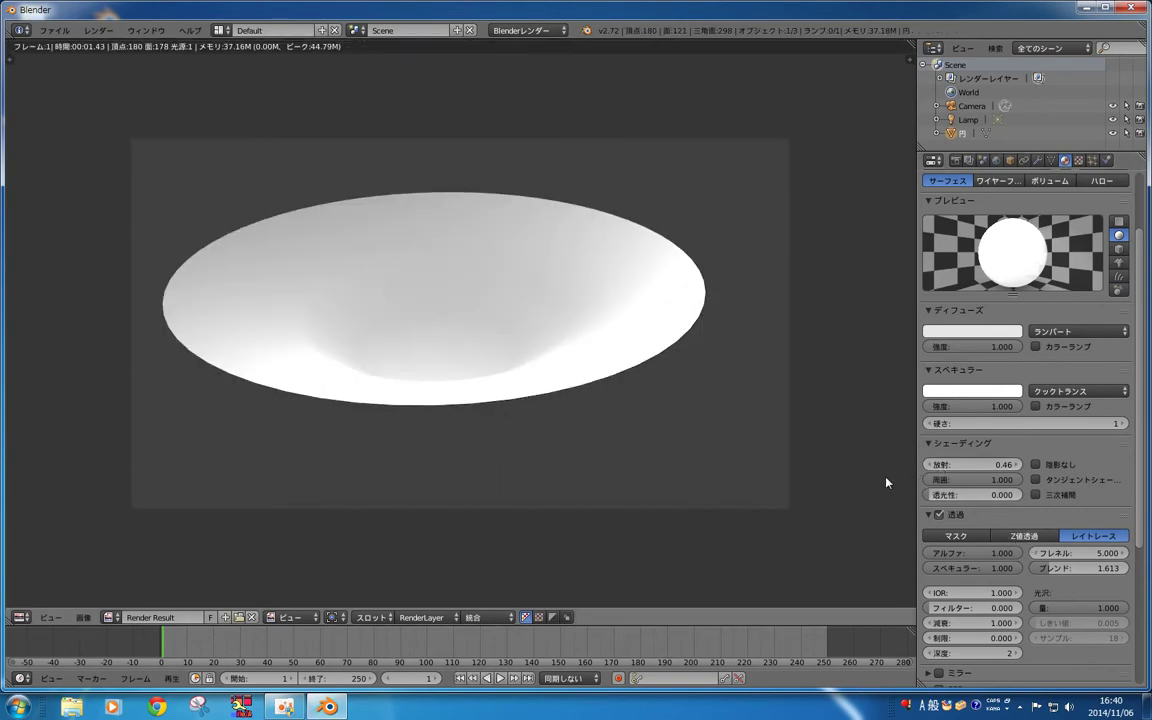
pyautogui.press('Escape')
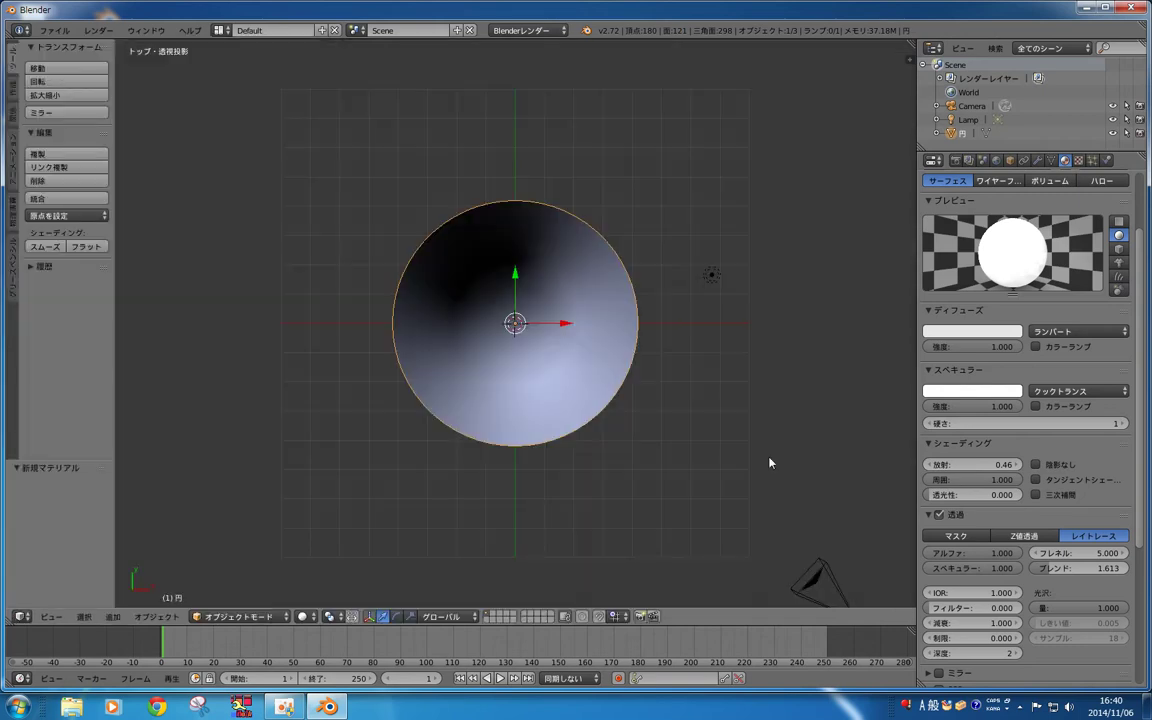
# Step: In camera view, raise the dish 0.627 units along Z
pyautogui.press('KP_0')
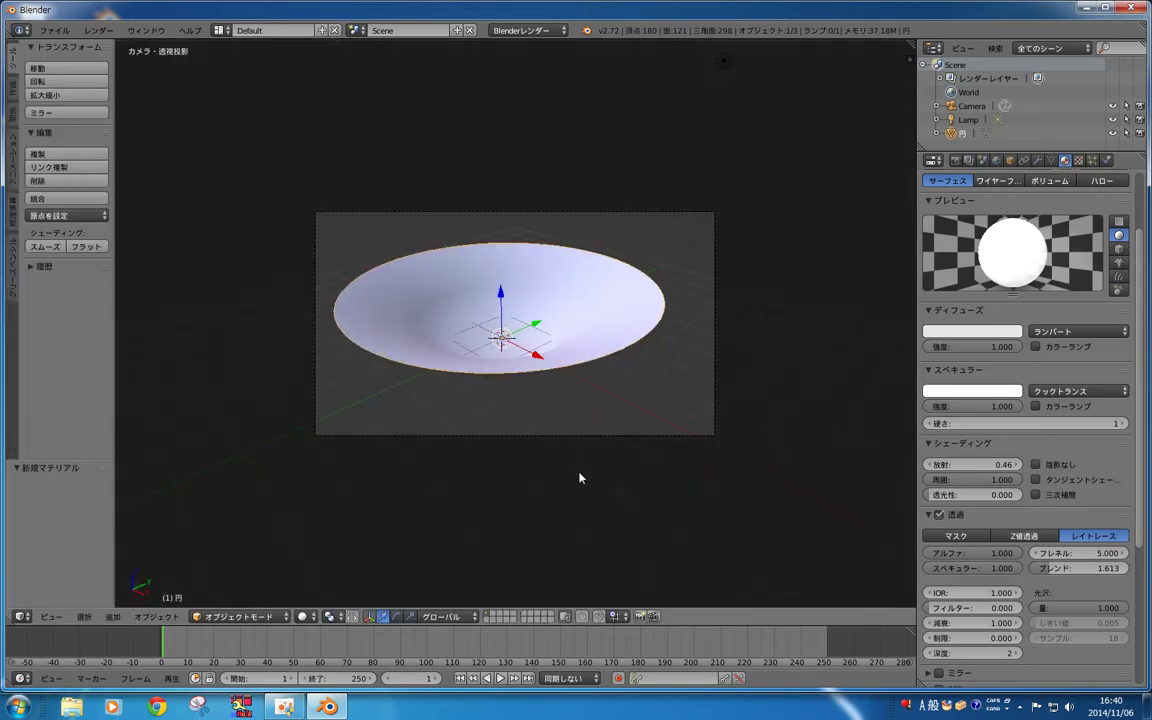
pyautogui.press('s')
pyautogui.press('z')
pyautogui.press('Escape')
pyautogui.press('g')
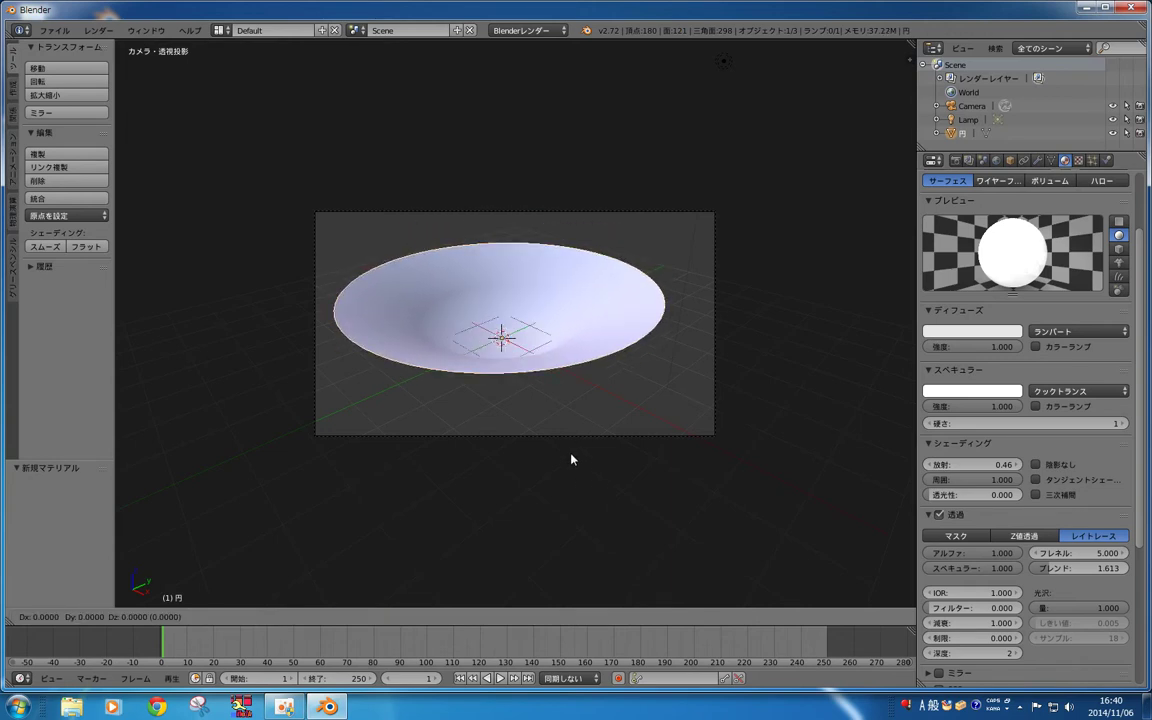
pyautogui.press('z')
pyautogui.click(566, 437)
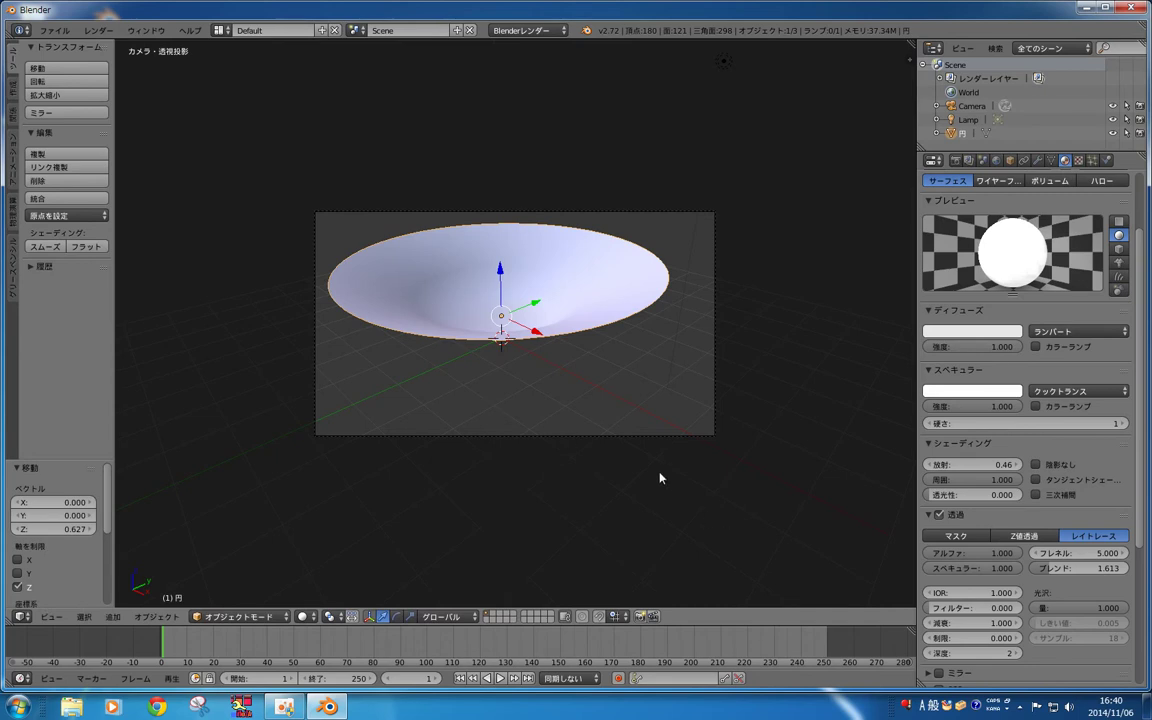
# Step: Place the 3D cursor left of the dish, deselect everything and select the camera
pyautogui.click(618, 434)
pyautogui.click(287, 434)
pyautogui.press('a')
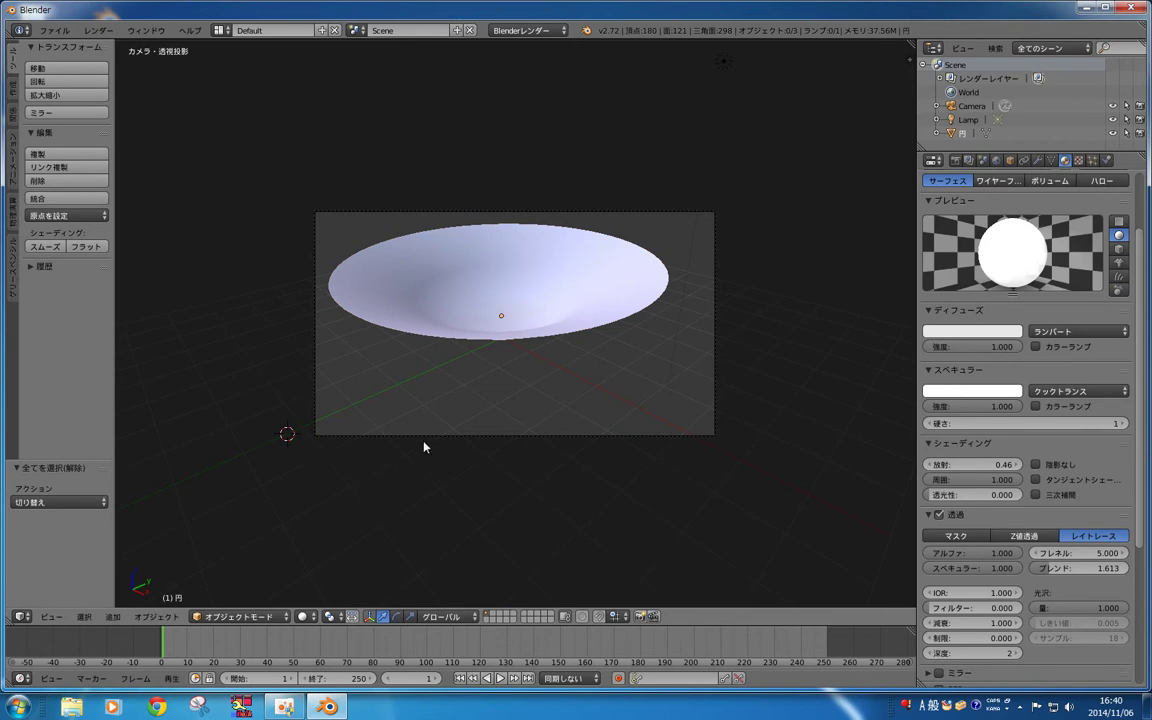
pyautogui.rightClick(424, 447)
# Step: Move the camera so the dish sits larger and centred, test-render, then reselect the dish
pyautogui.press('g')
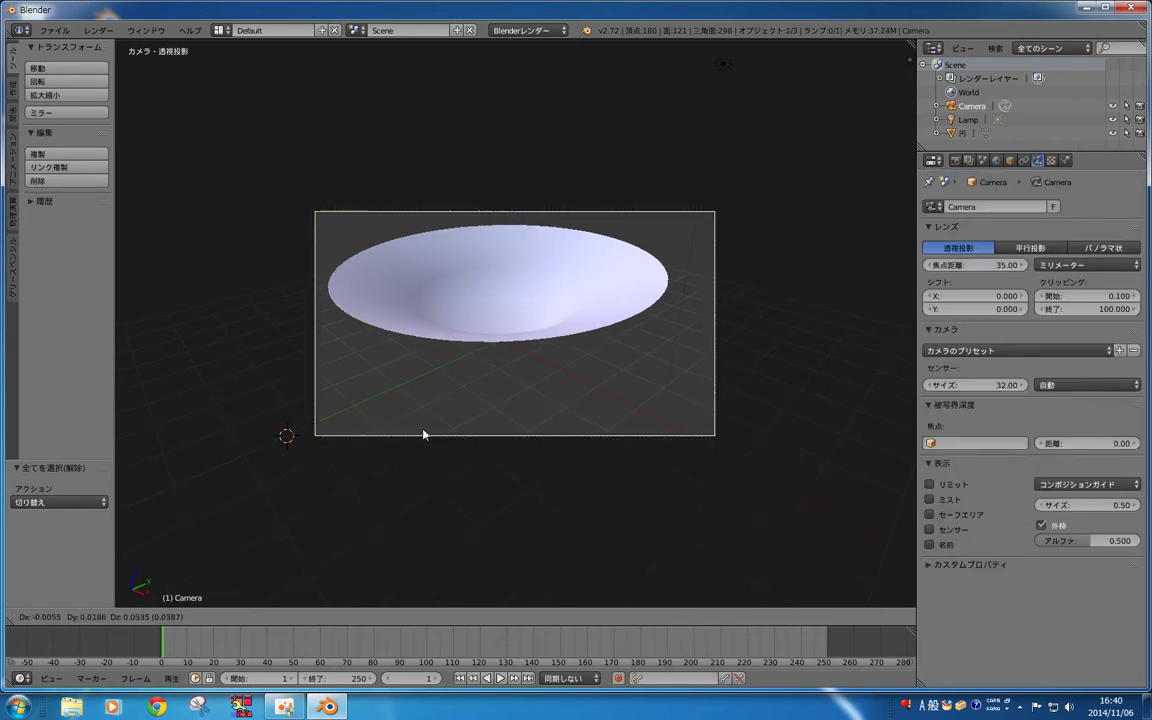
pyautogui.click(409, 369)
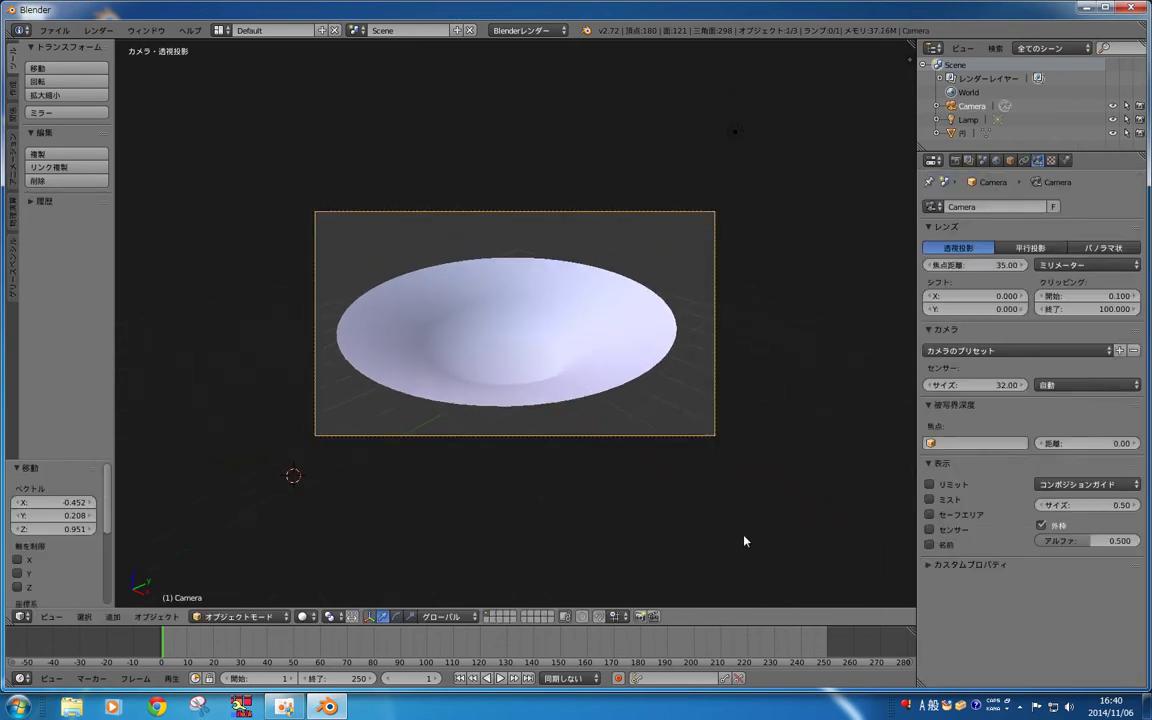
pyautogui.press('F12')
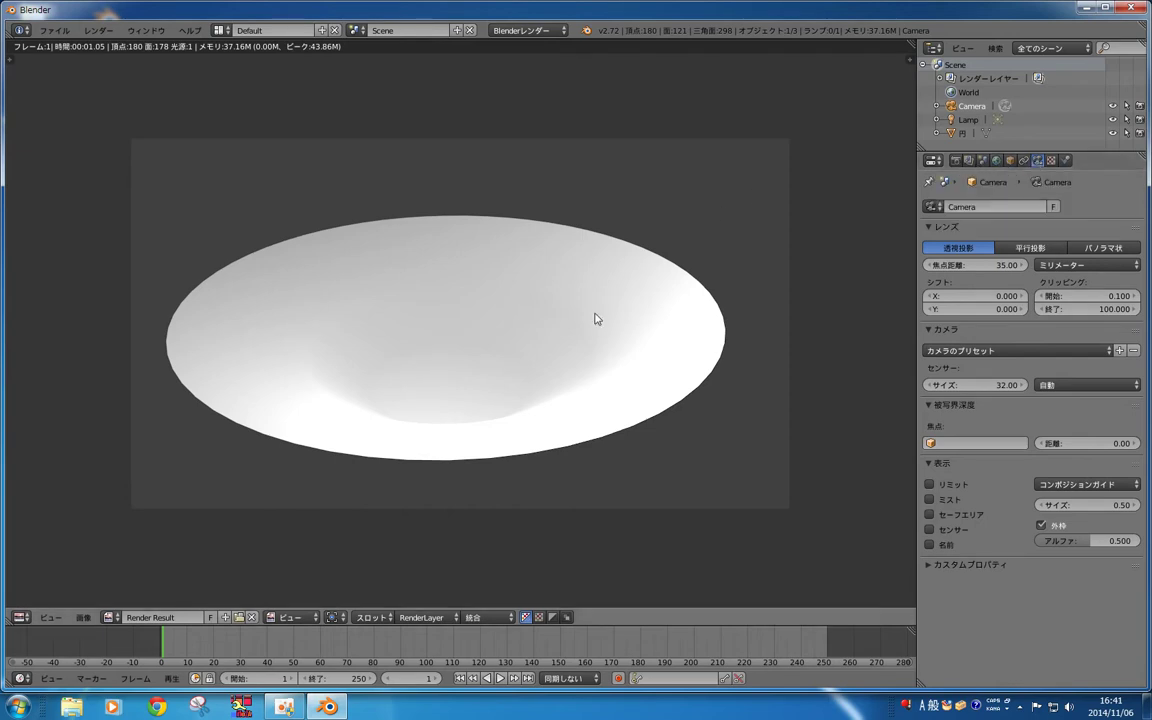
pyautogui.press('Escape')
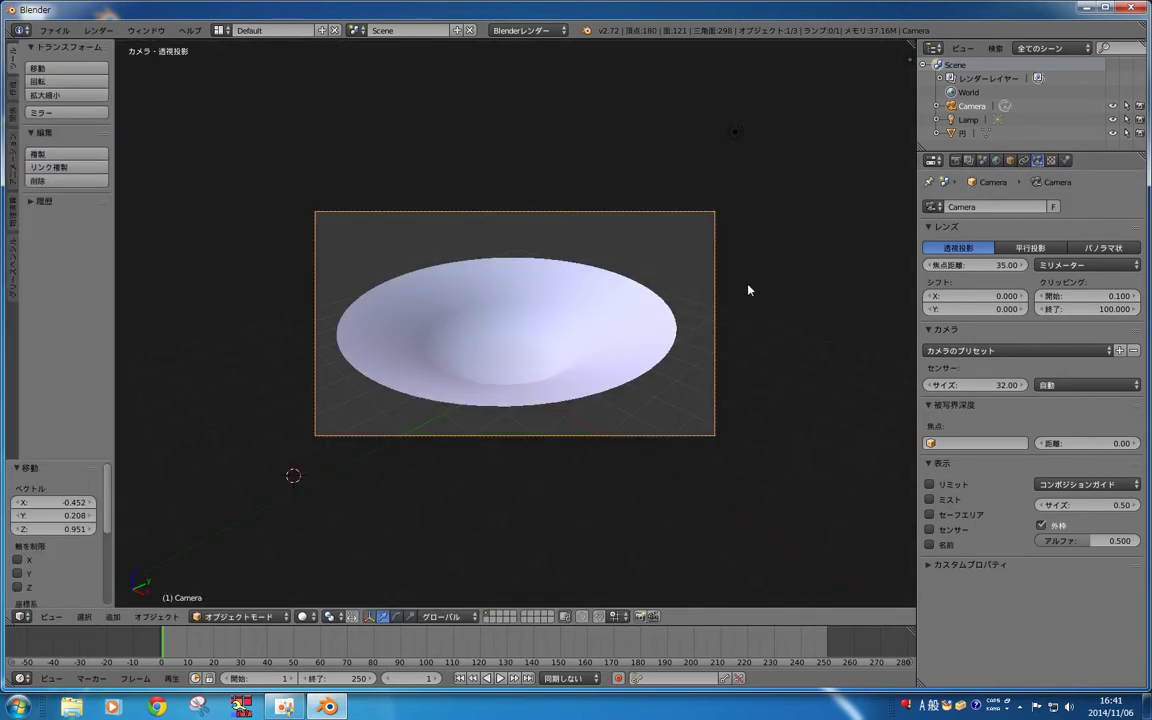
pyautogui.rightClick(668, 332)
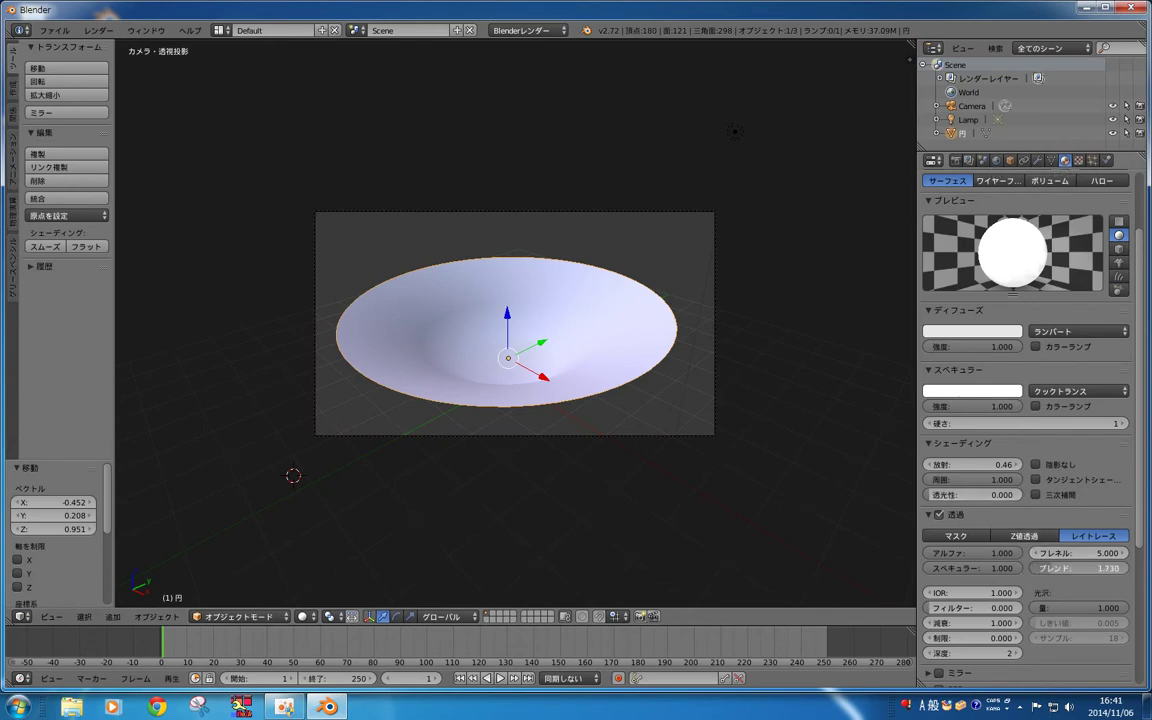
# Step: Set the dish transparency blend to 1.701 and filter to 0.007, render to check, then view from top
pyautogui.moveTo(1078, 568)
pyautogui.mouseDown()
pyautogui.moveTo(1110, 568)
pyautogui.moveTo(1050, 568)
pyautogui.mouseUp()
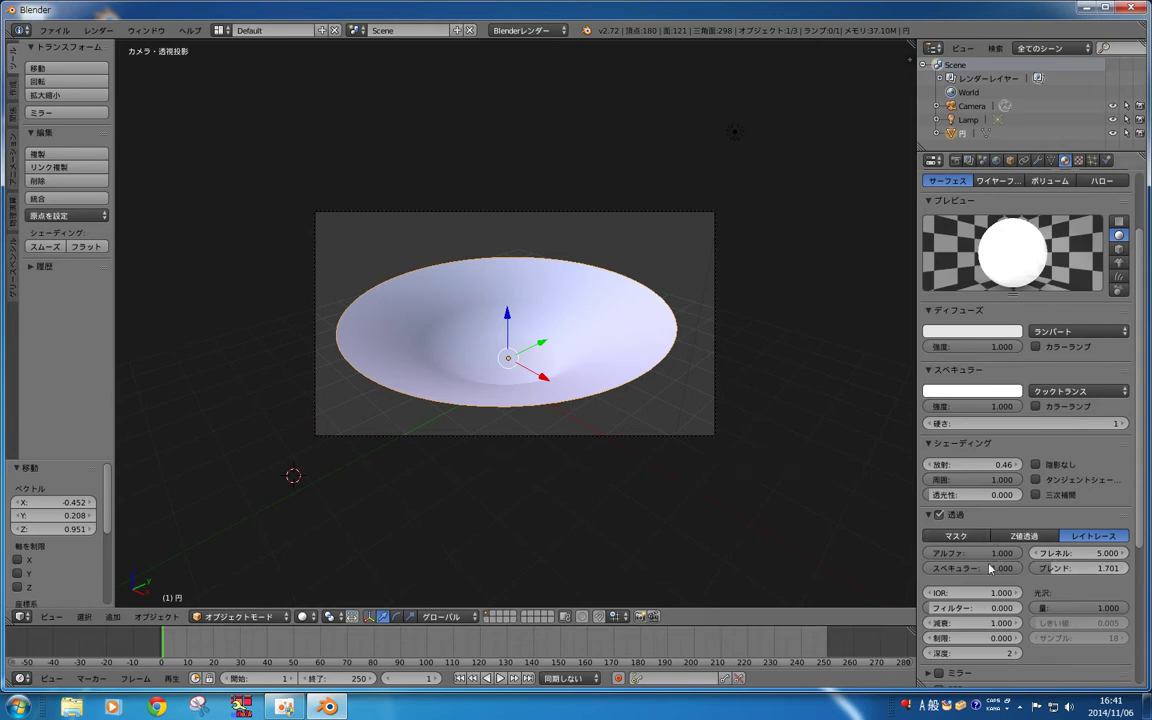
pyautogui.moveTo(937, 609); pyautogui.dragTo(945, 608)
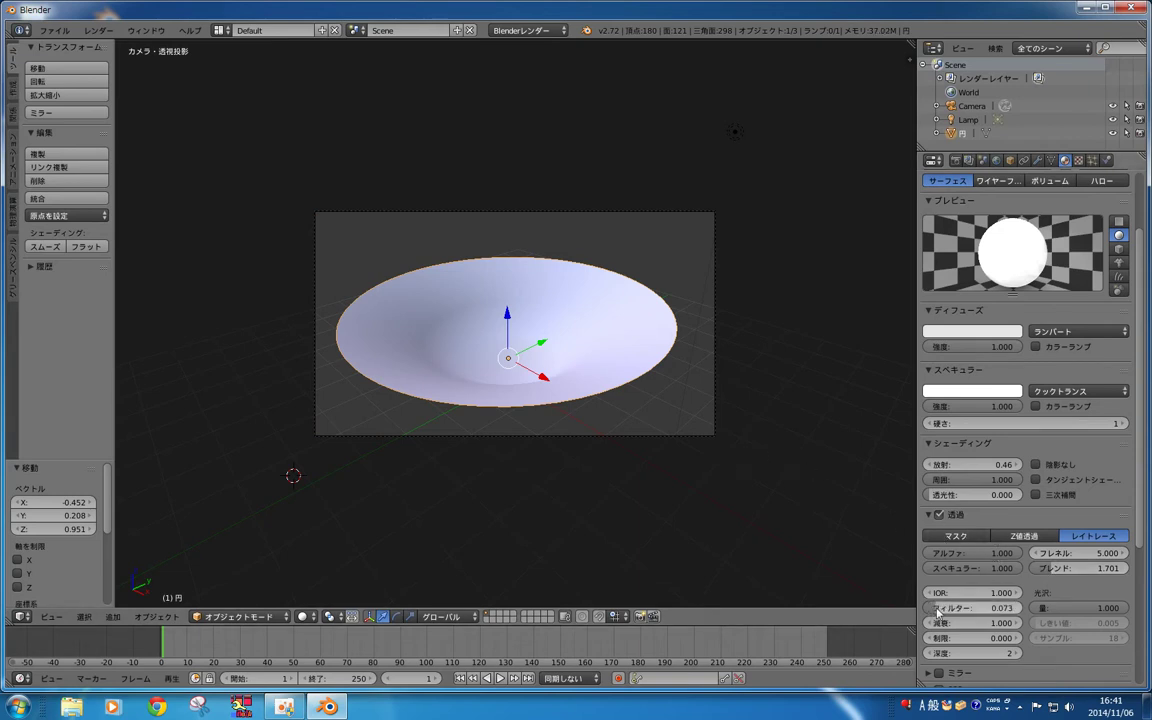
pyautogui.press('F12')
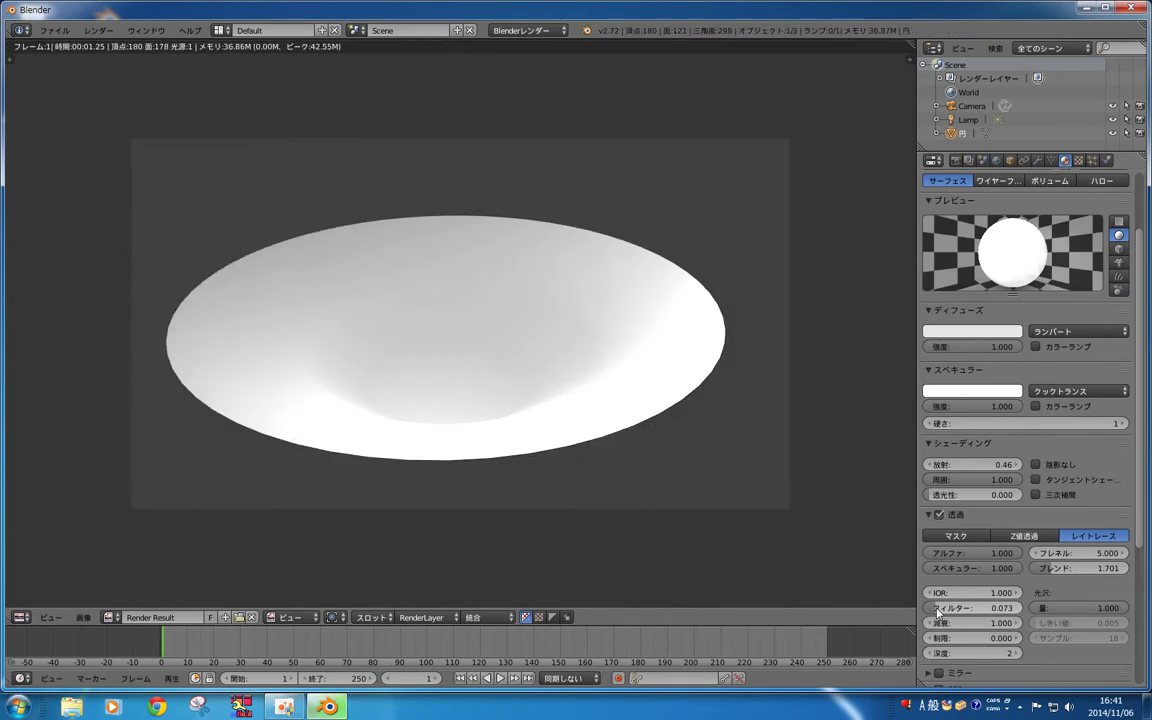
pyautogui.moveTo(937, 609); pyautogui.dragTo(933, 612)
pyautogui.press('F12')
pyautogui.press('Escape')
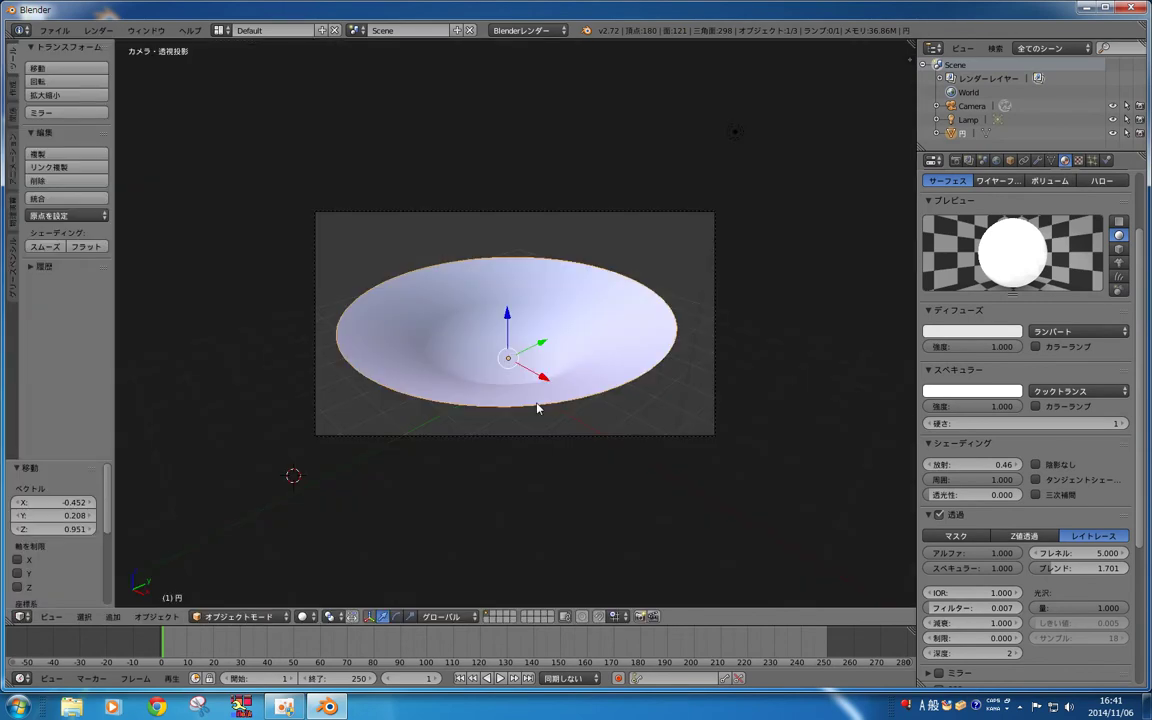
pyautogui.scroll(-2, 537, 407)
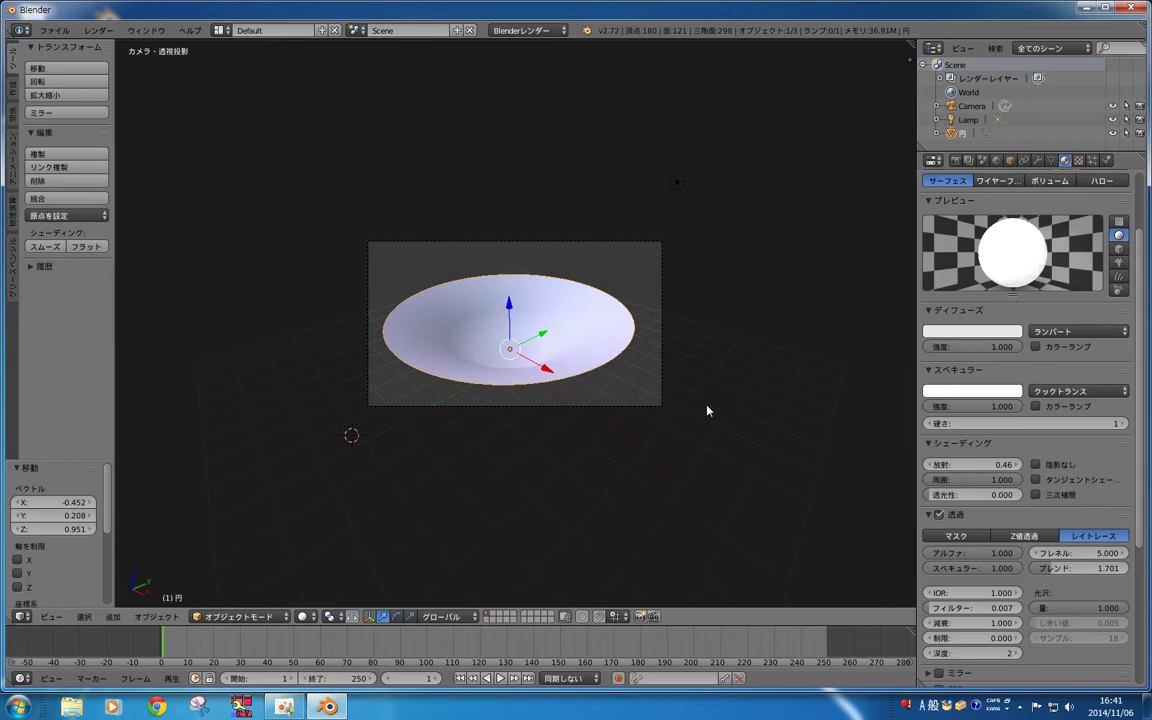
pyautogui.press('KP_7')
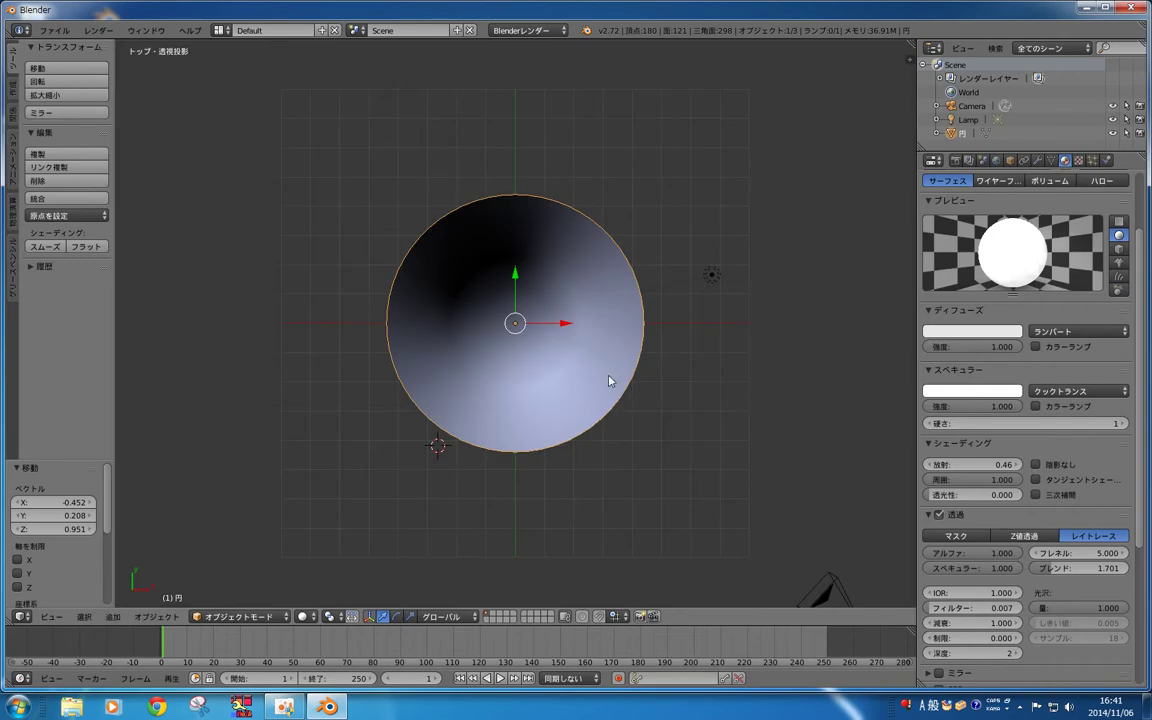
# Step: Move the dish aside to X 10.019, Y 6.829 and show the Create primitives list
pyautogui.press('g')
pyautogui.click(116, 173)
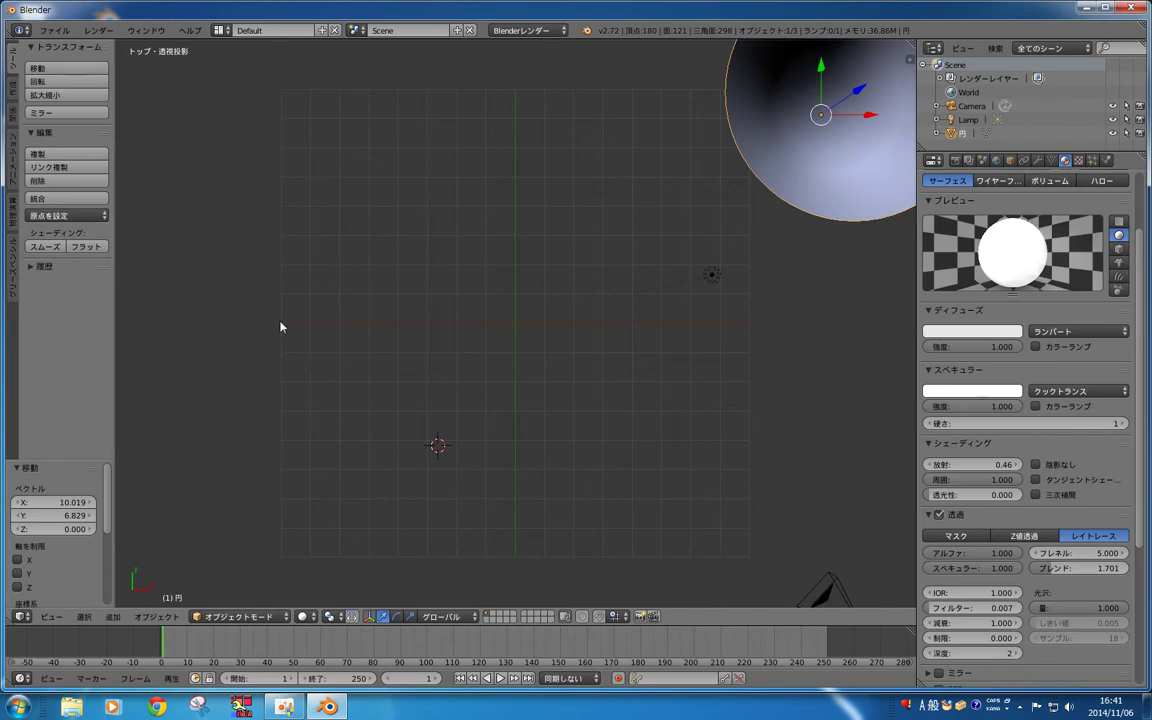
pyautogui.click(13, 93)
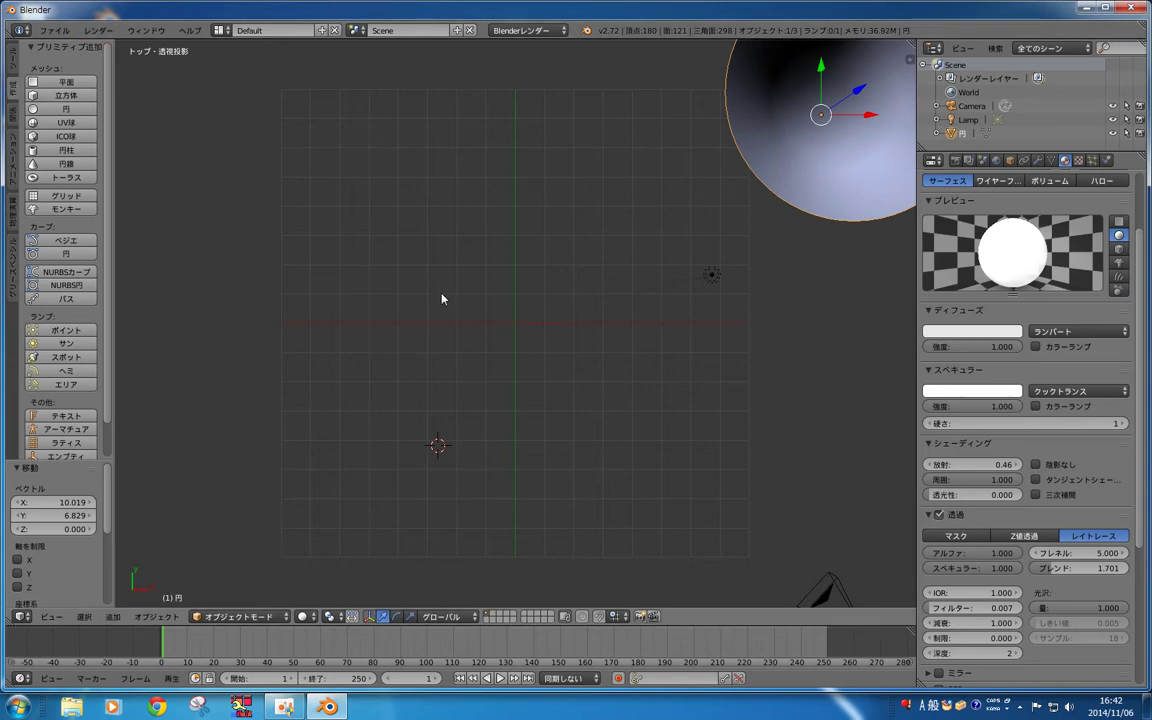
# Step: In Edit Mode, delete the stray plane and small circle, then snap the 3D cursor to the origin
pyautogui.press('Tab')
pyautogui.click(72, 82)
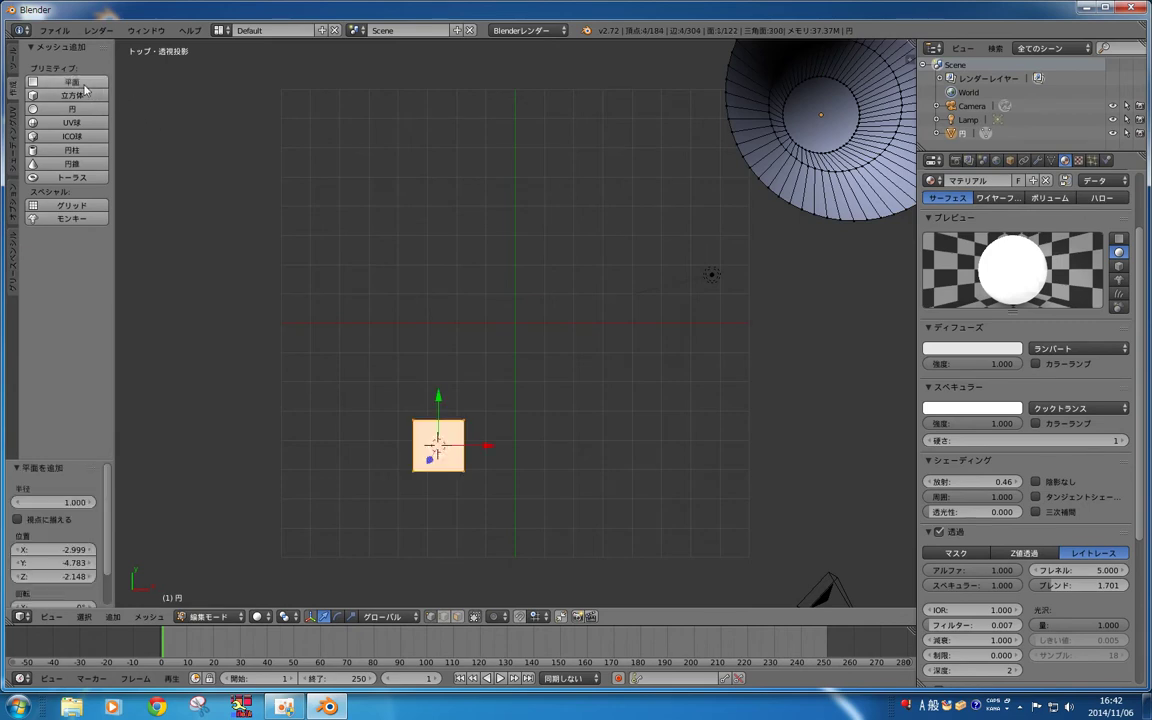
pyautogui.press('x')
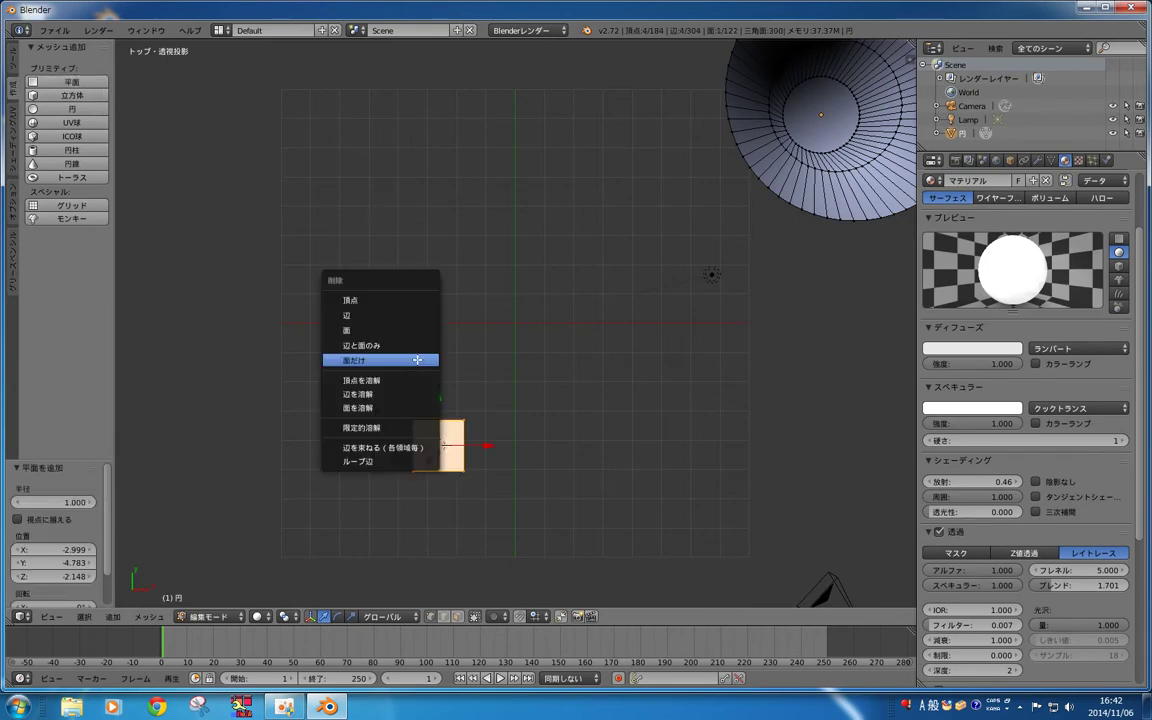
pyautogui.click(388, 298)
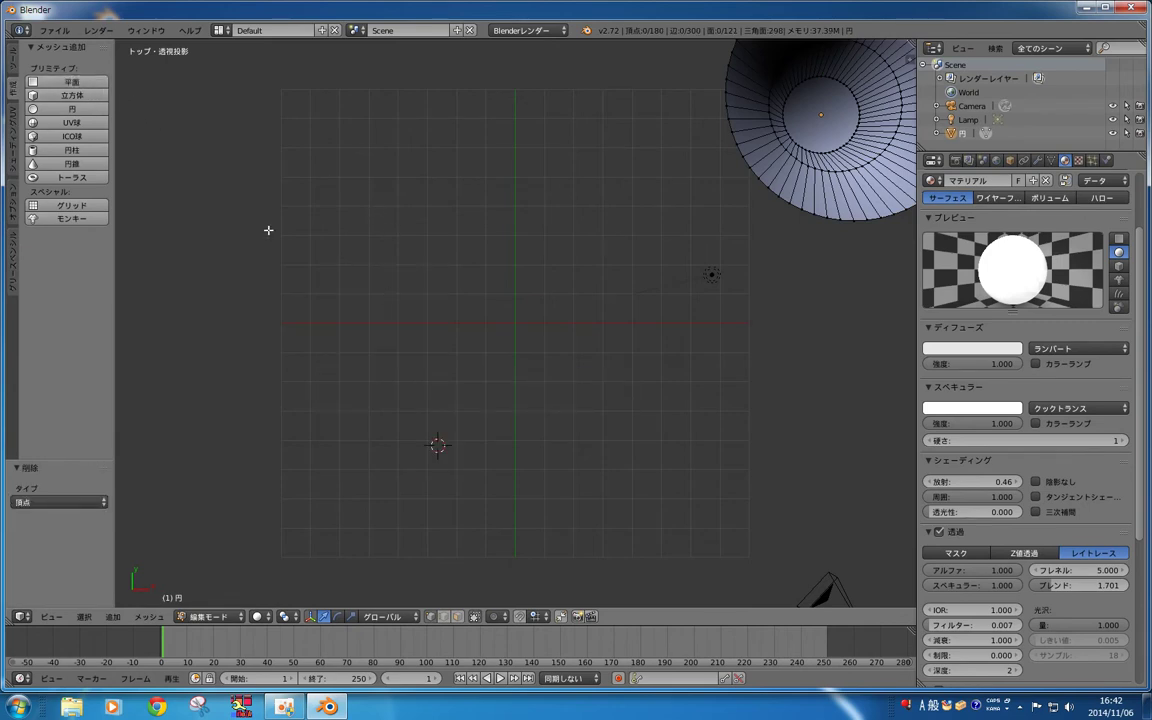
pyautogui.click(92, 108)
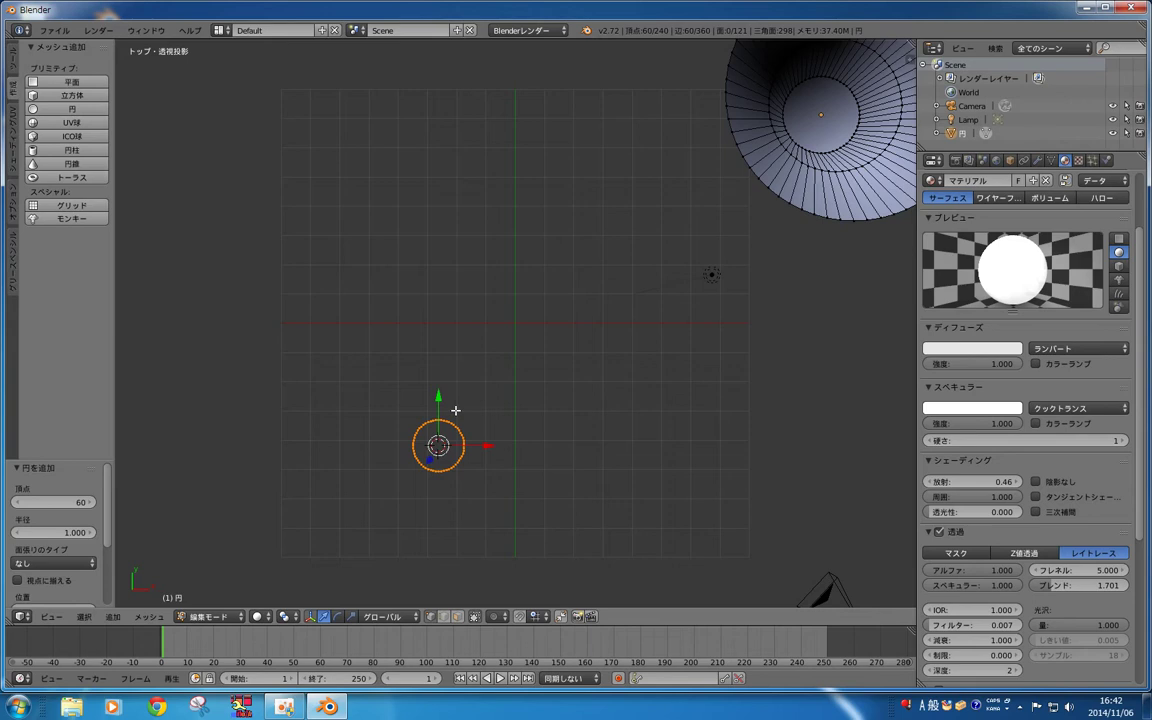
pyautogui.press('x')
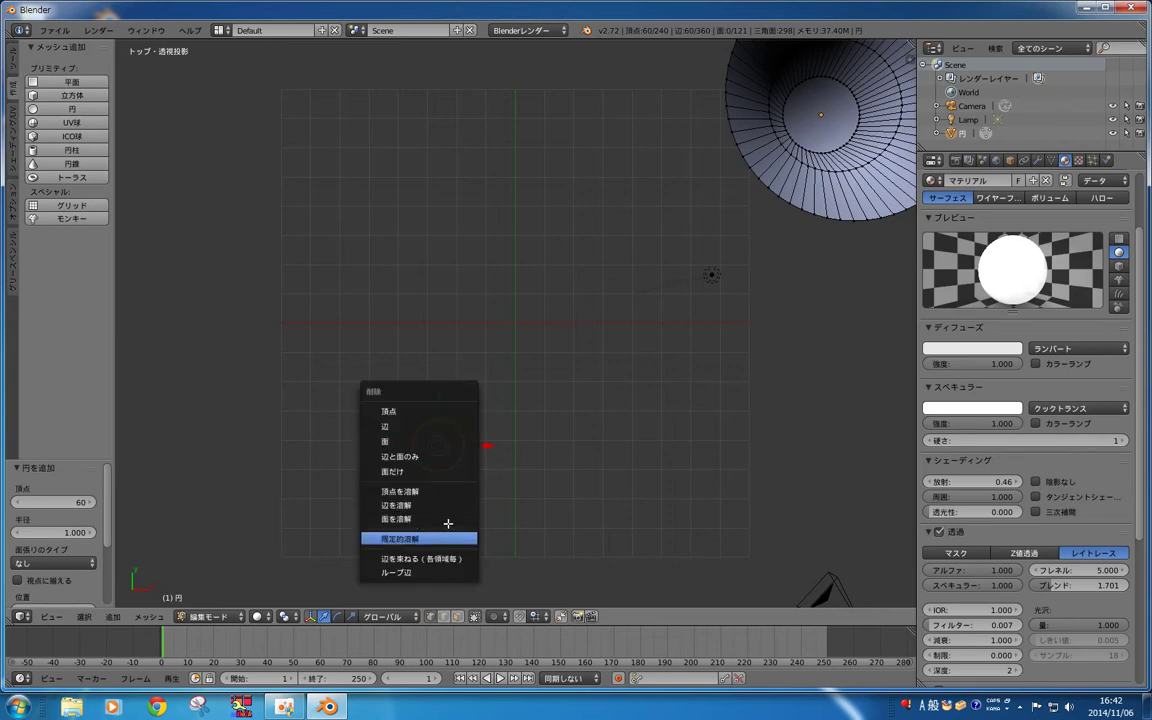
pyautogui.click(410, 411)
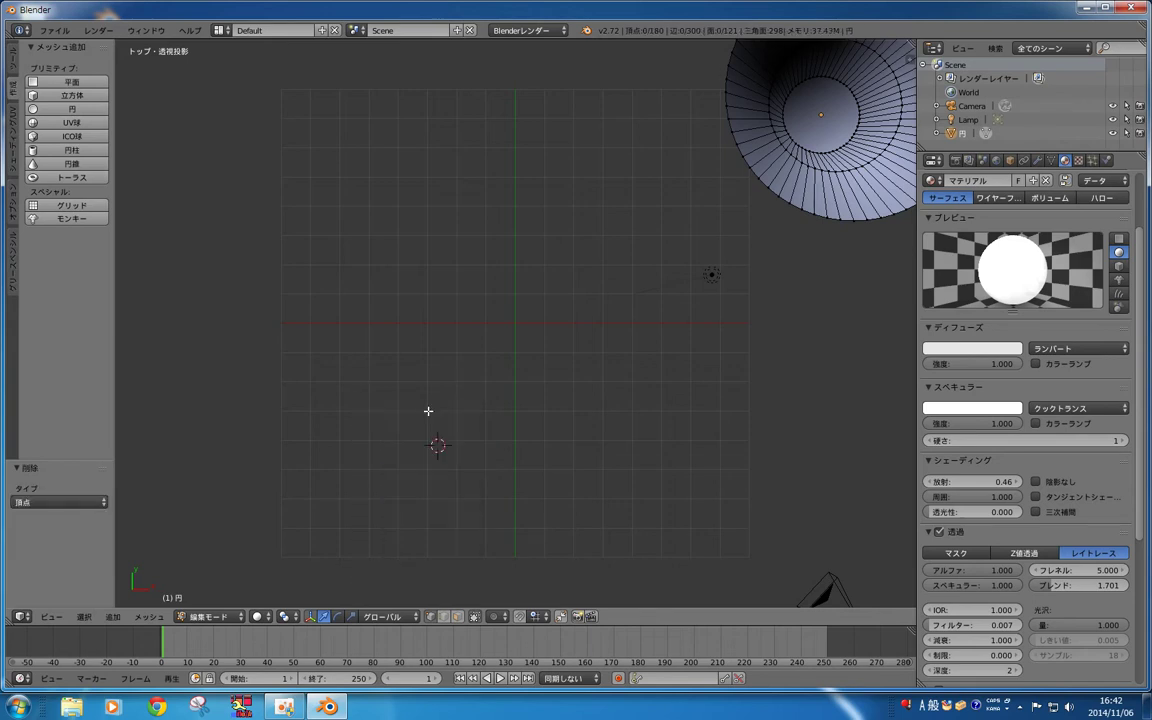
pyautogui.hotkey('shift', 's')
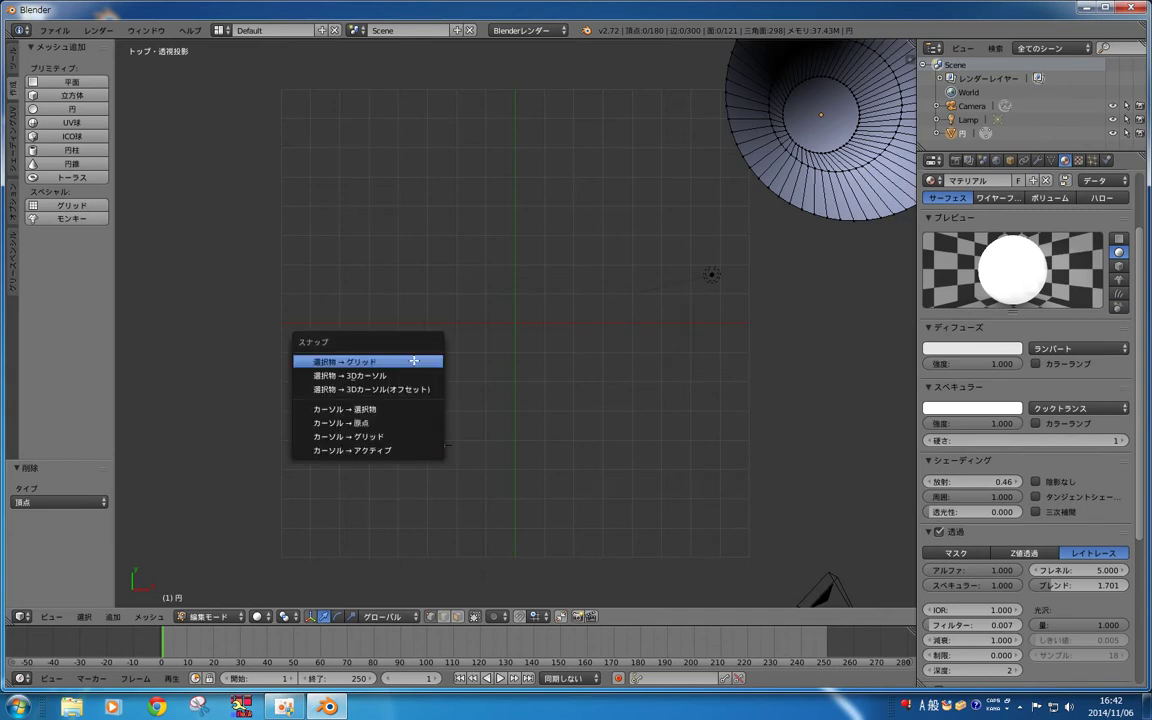
pyautogui.click(415, 421)
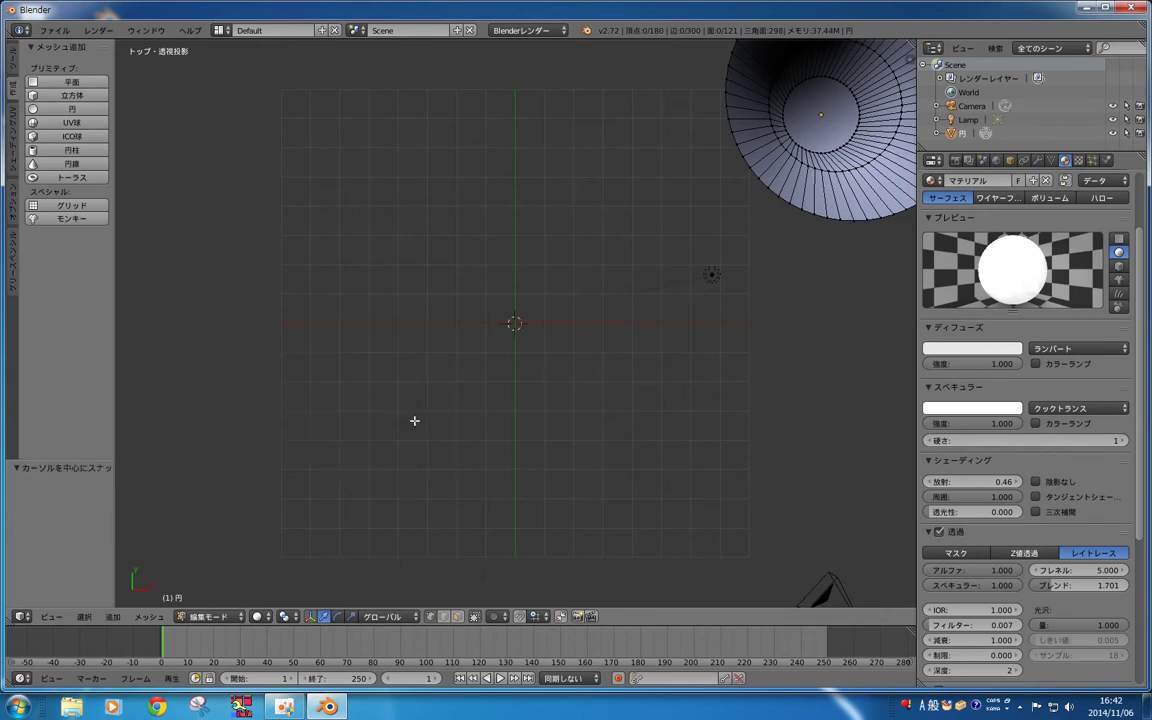
# Step: Add a 60-vertex circle at the origin, scale it to 2.013, and fill it with a face
pyautogui.click(74, 110)
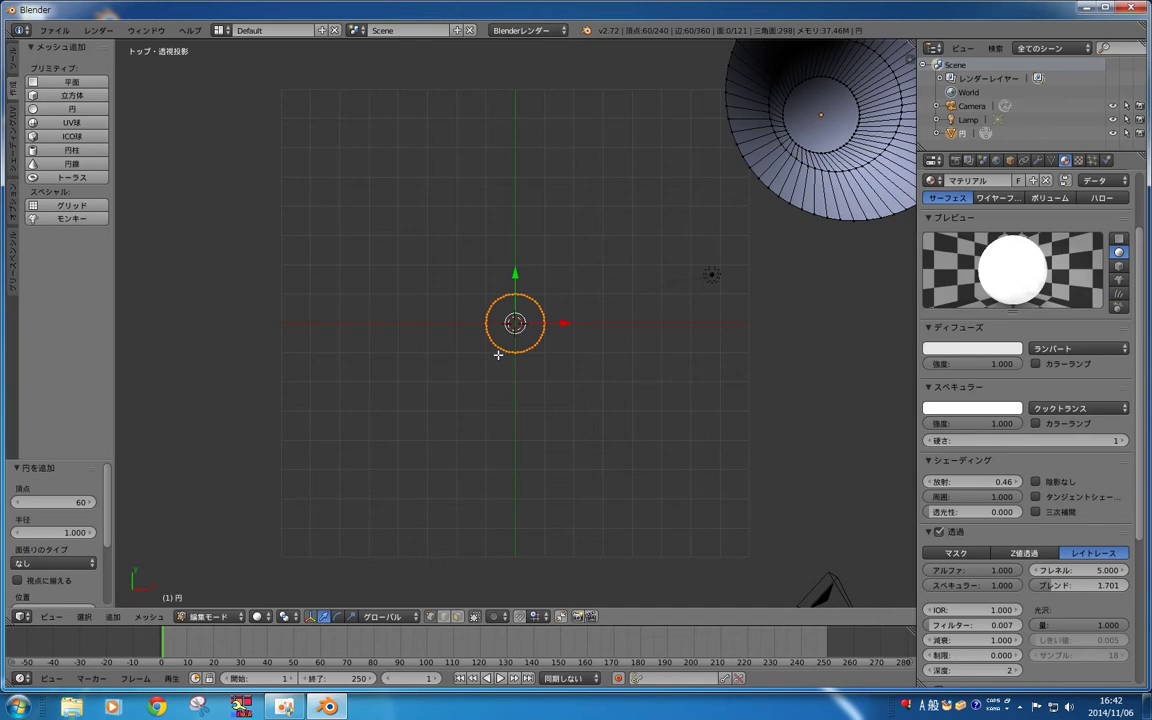
pyautogui.press('s')
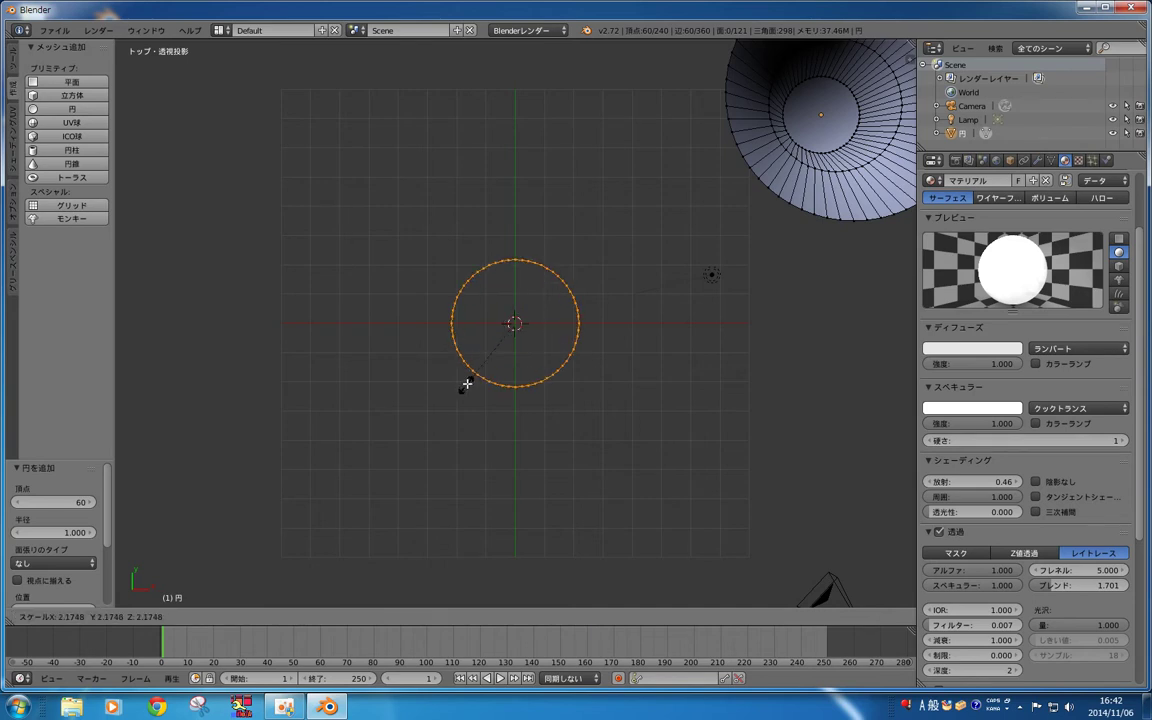
pyautogui.click(467, 378)
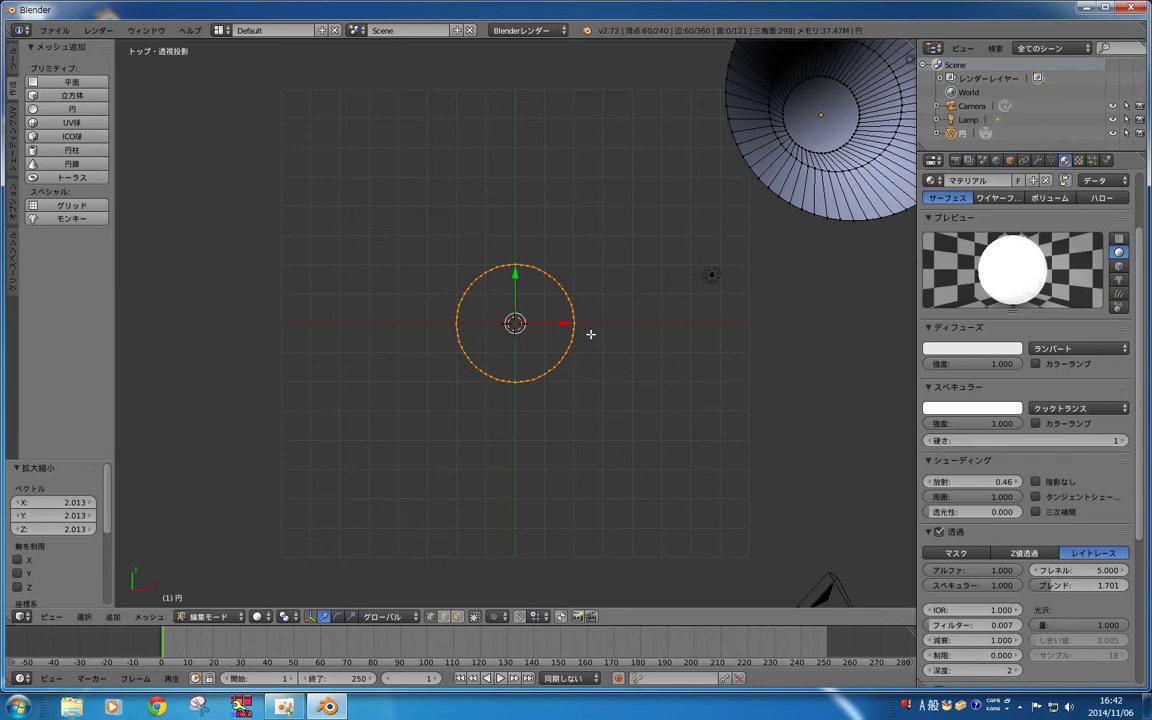
pyautogui.press('KP_3')
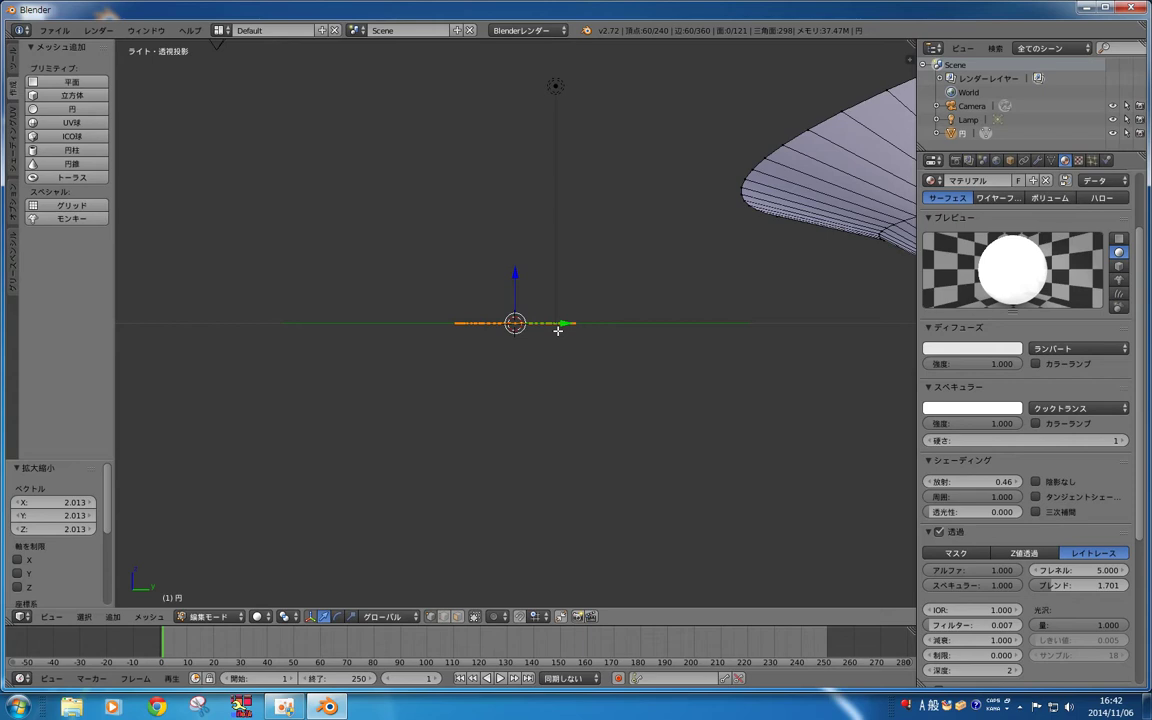
pyautogui.press('KP_7')
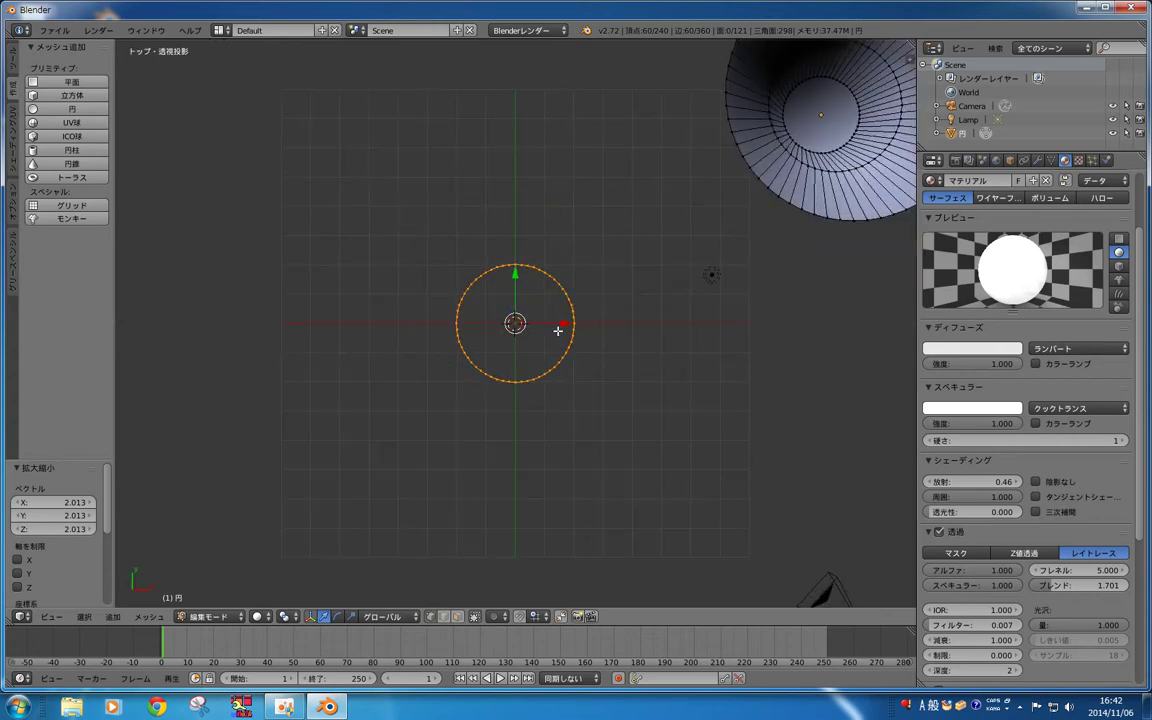
pyautogui.press('f')
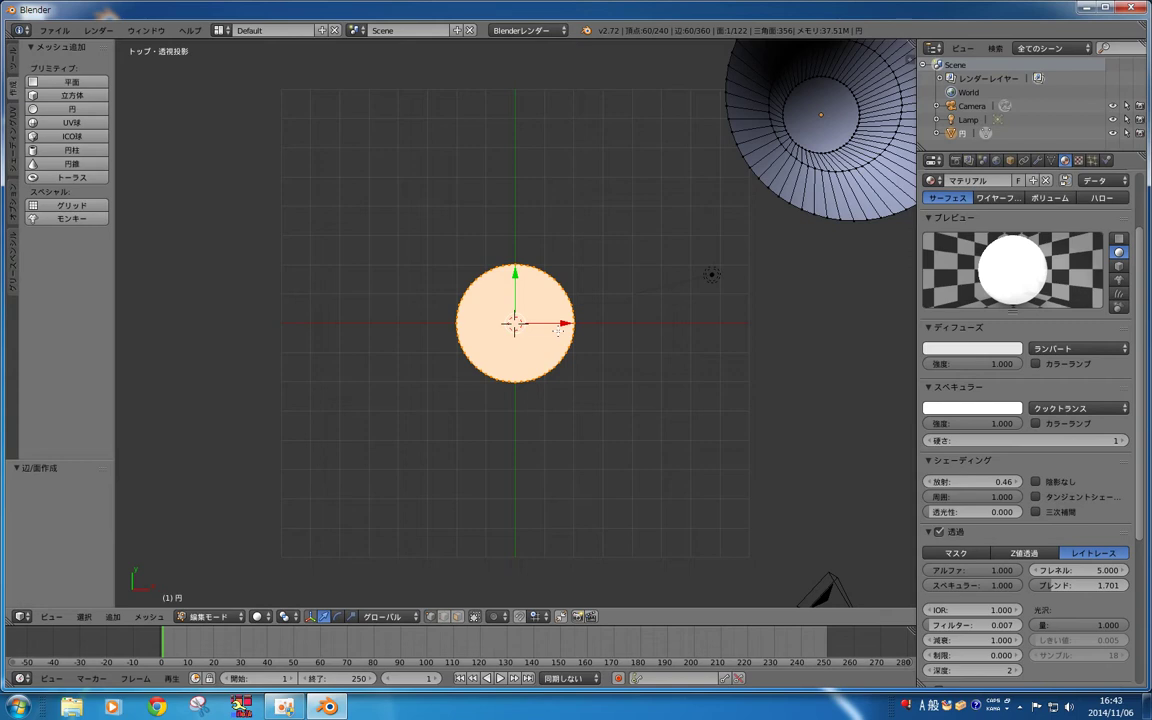
# Step: Extrude the disc's edge, scale the new ring to 1.396, and start raising it along Z
pyautogui.press('s')
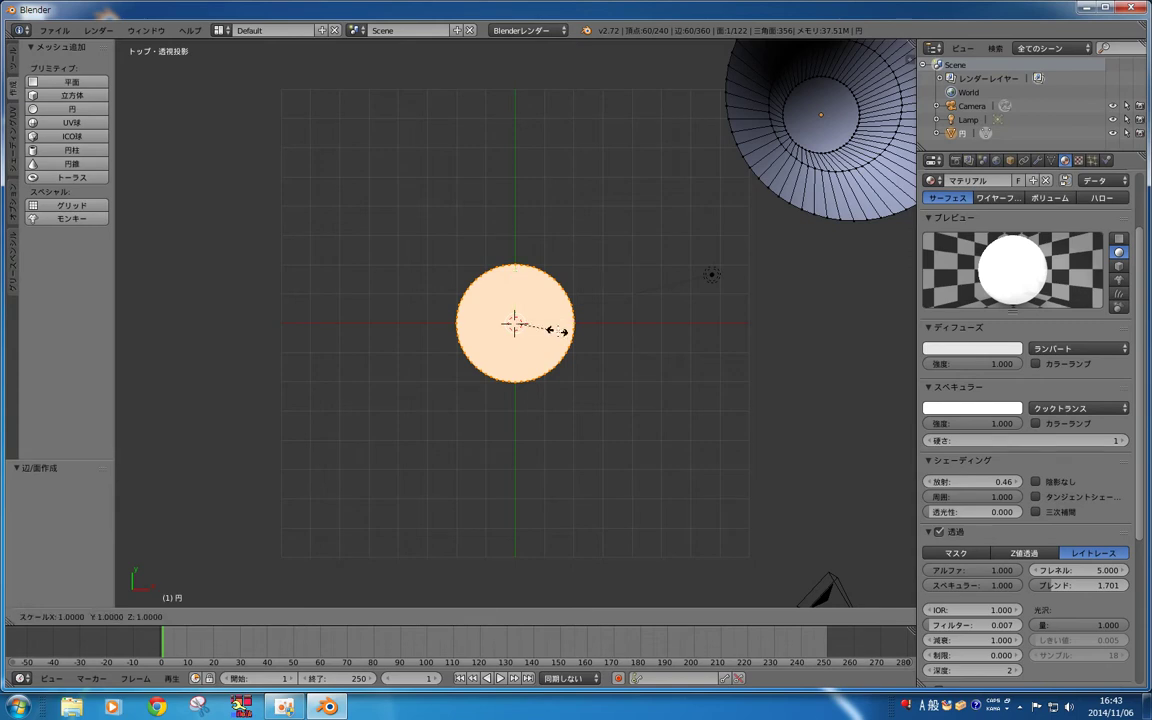
pyautogui.rightClick(571, 337)
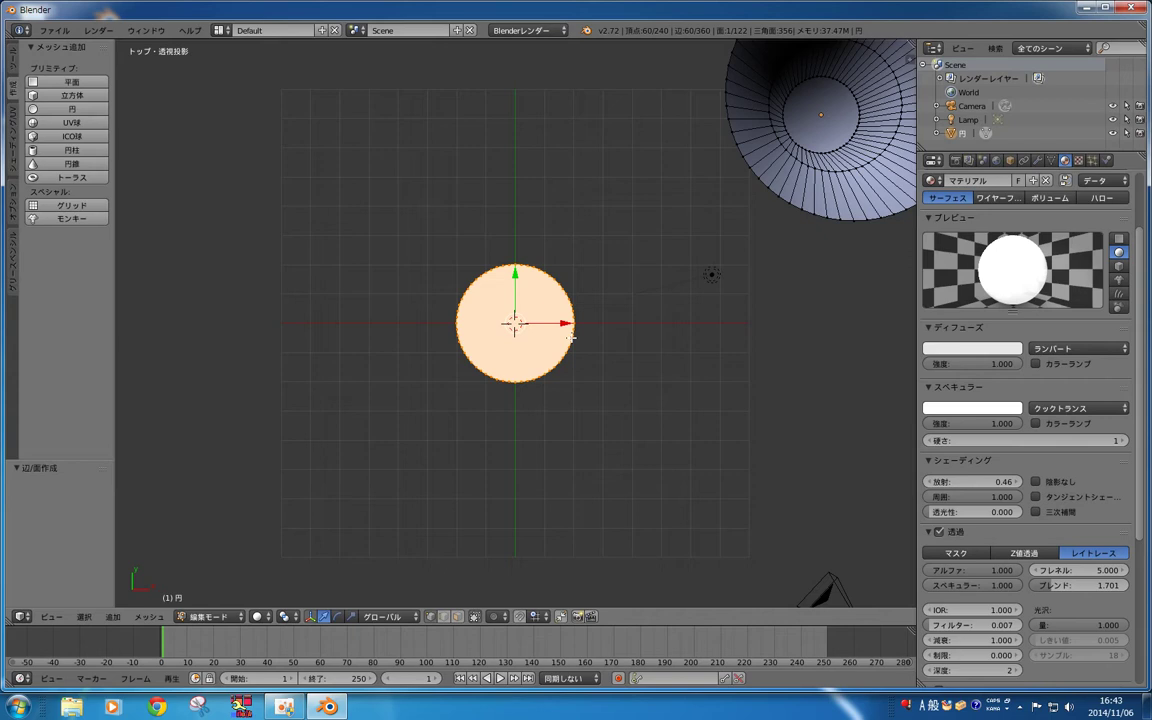
pyautogui.press('e')
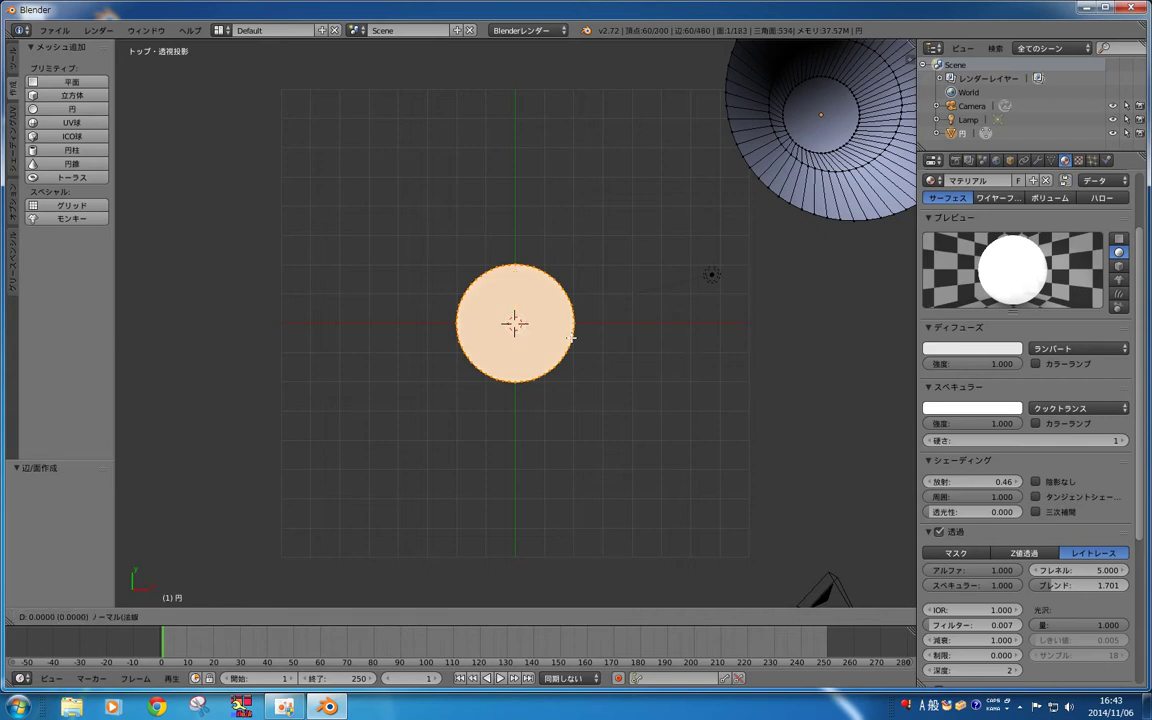
pyautogui.press('s')
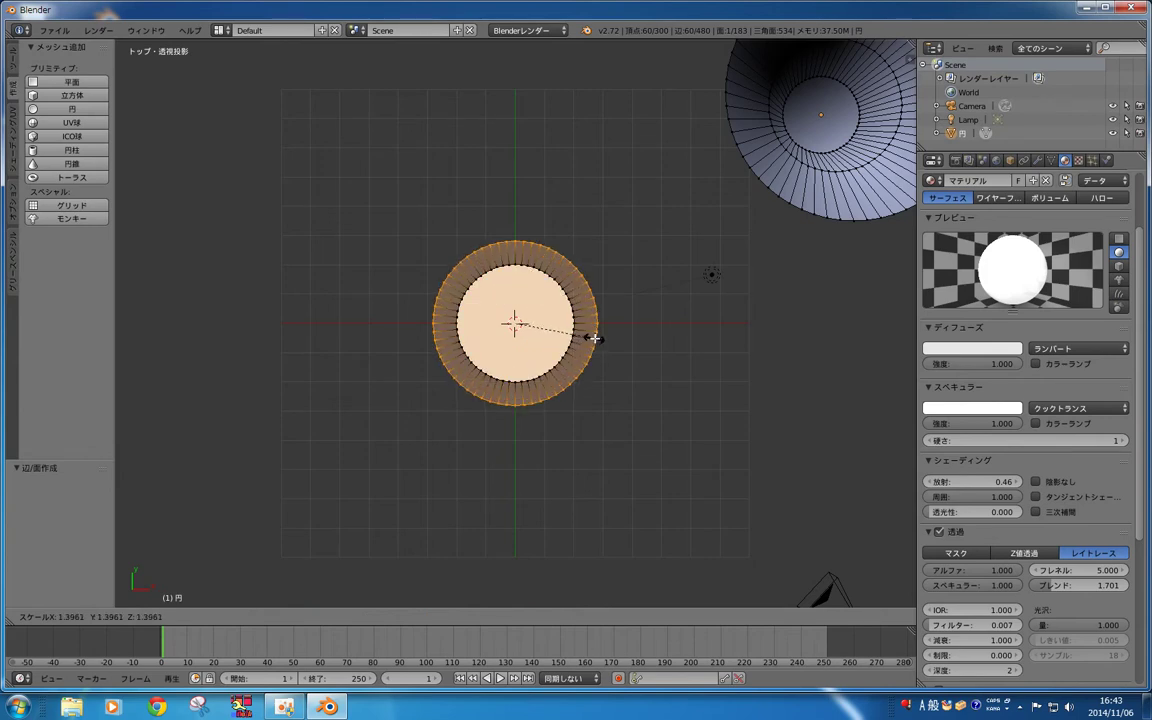
pyautogui.click(594, 338)
pyautogui.press('KP_3')
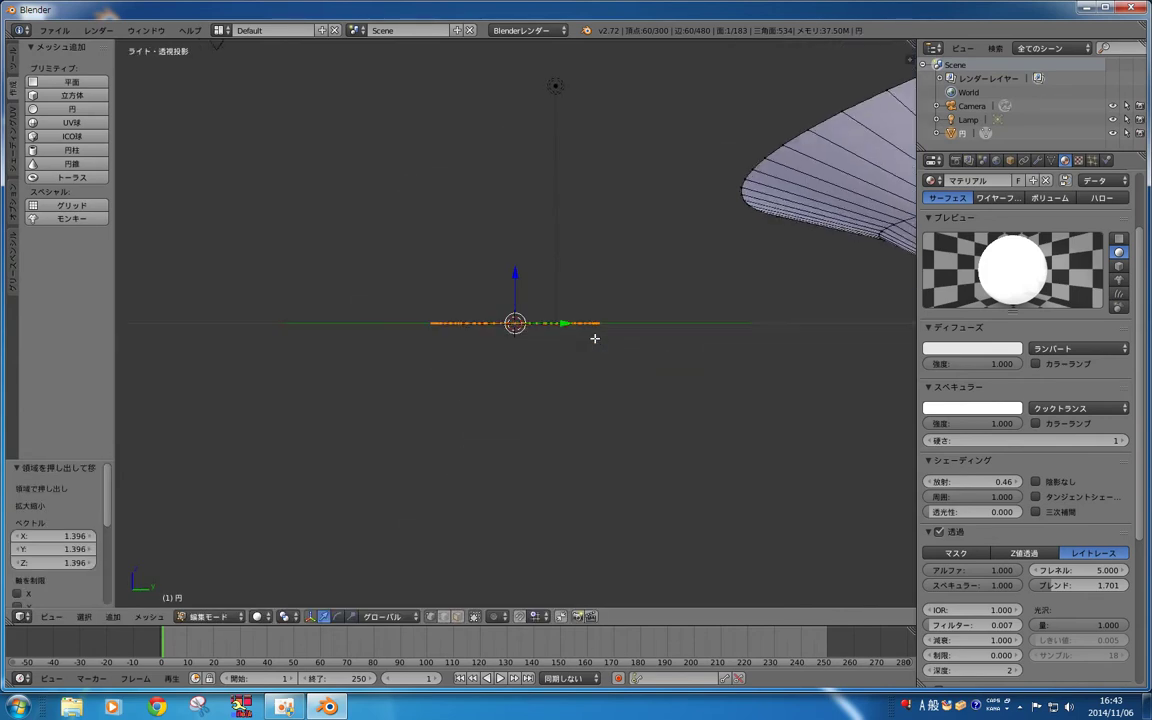
pyautogui.press('g')
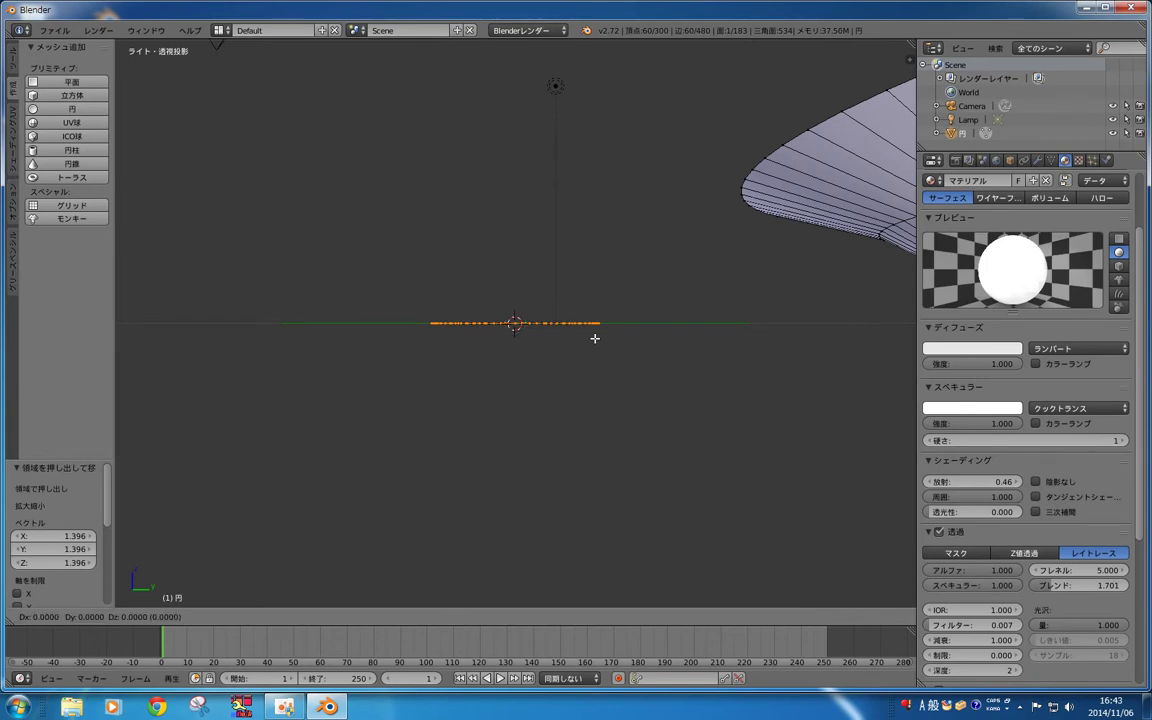
pyautogui.press('z')
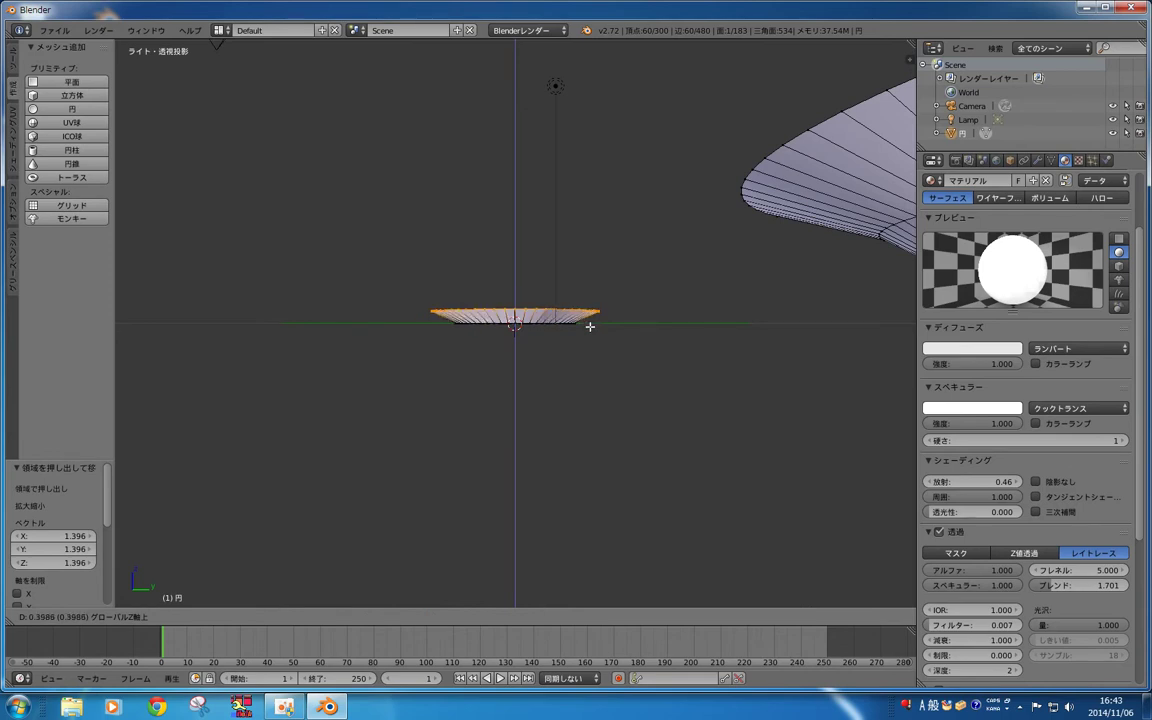
# Step: Raise the base ring 0.352, then extrude the rim straight up 0.375
pyautogui.click(590, 328)
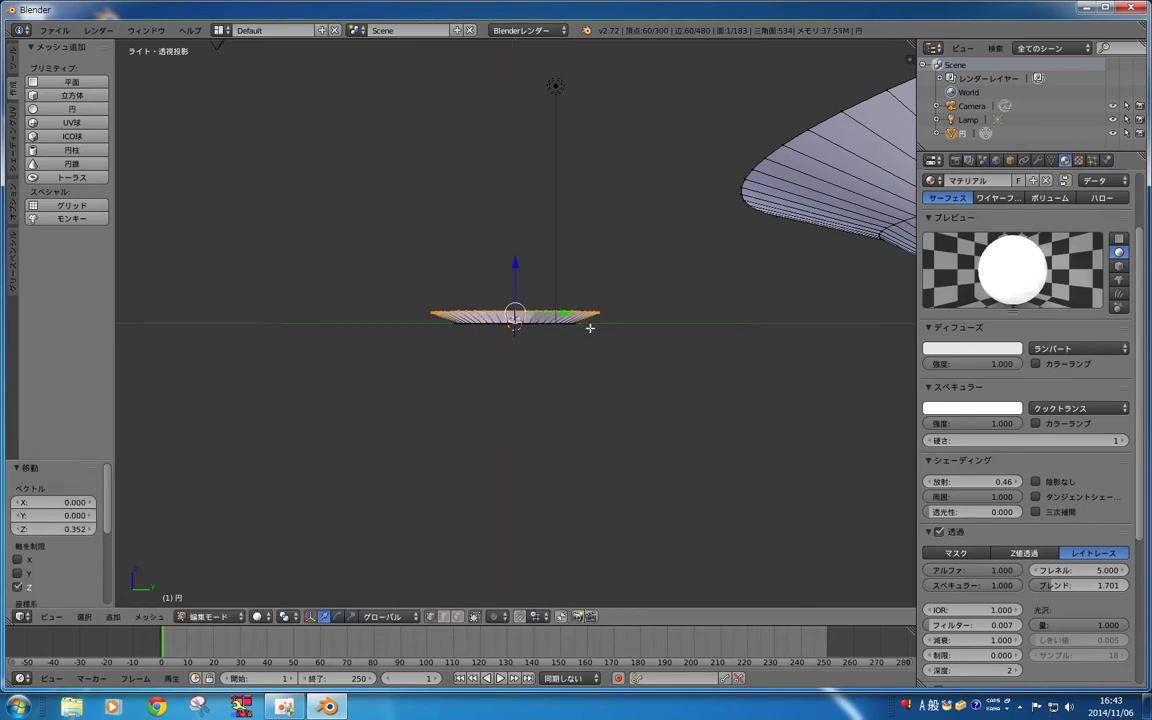
pyautogui.press('e')
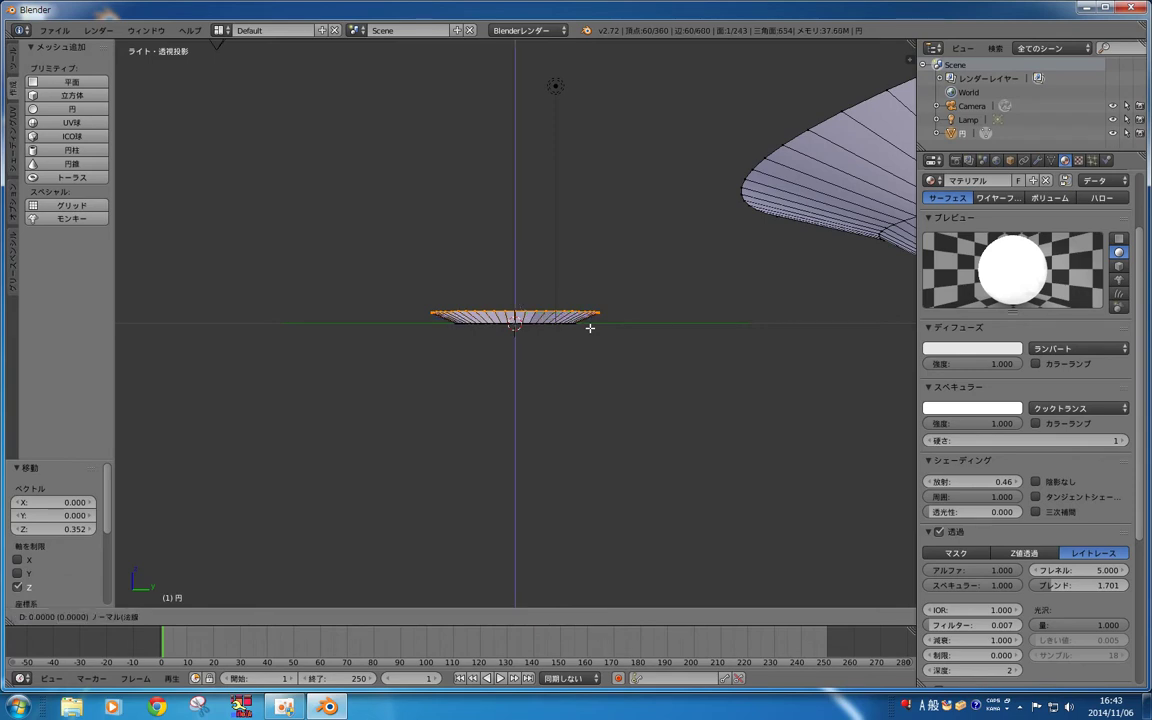
pyautogui.press('z')
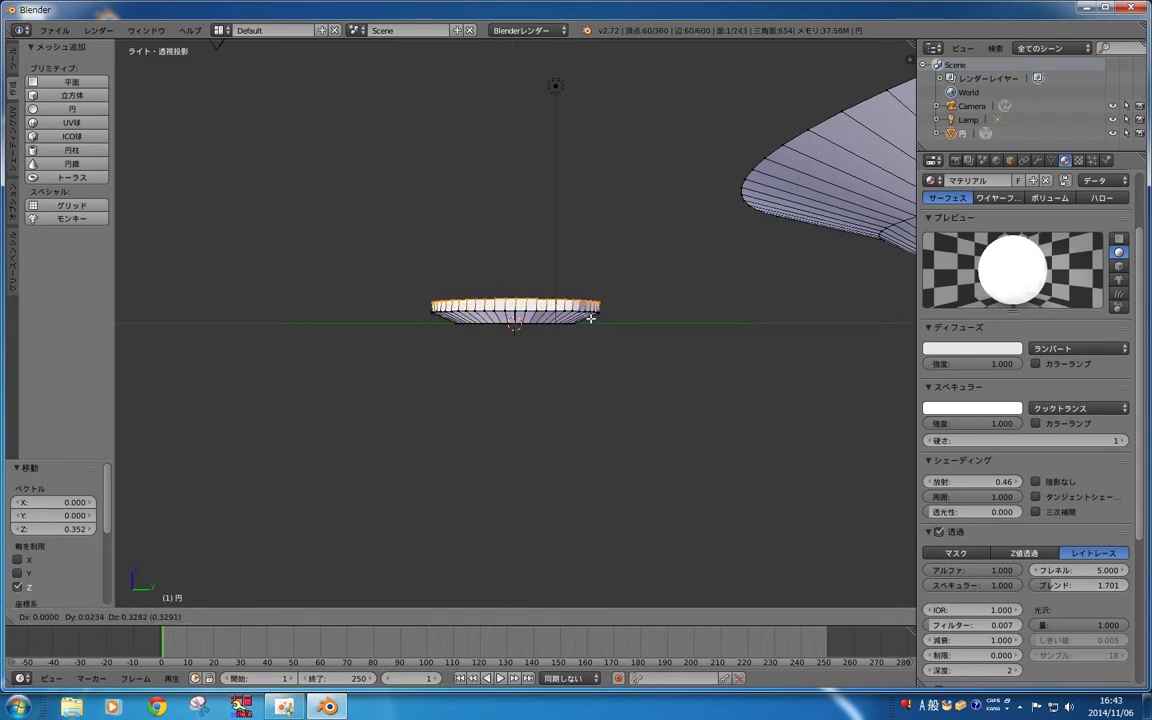
pyautogui.press('z')
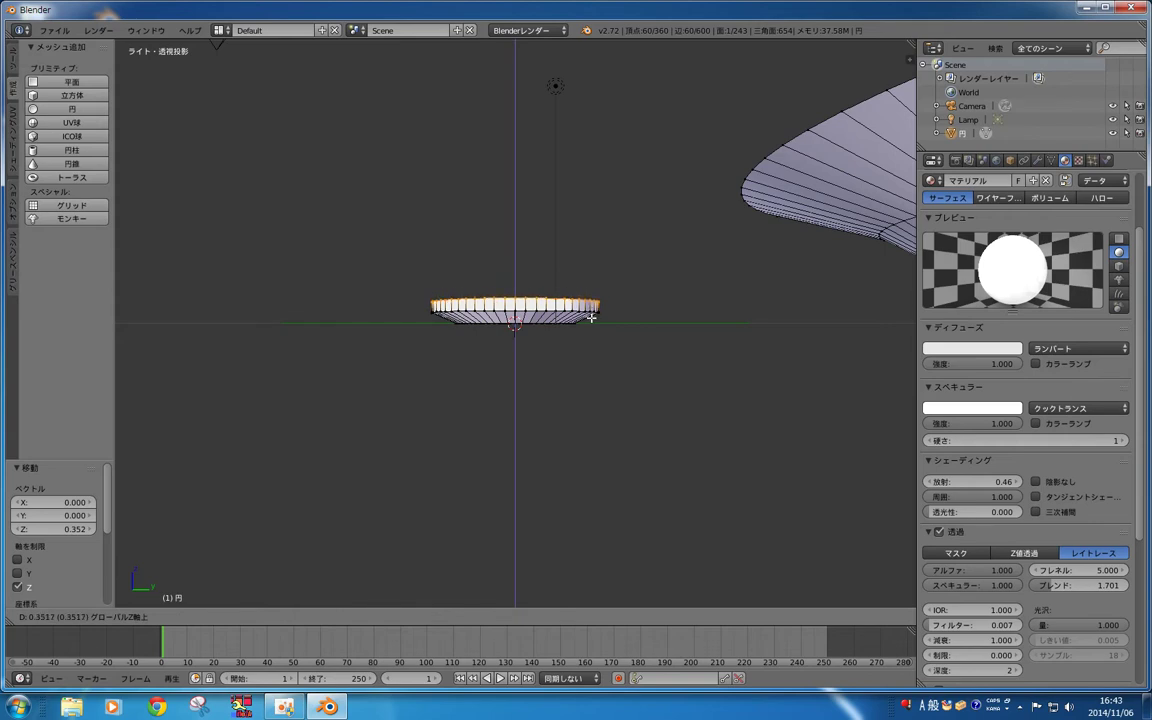
pyautogui.click(591, 317)
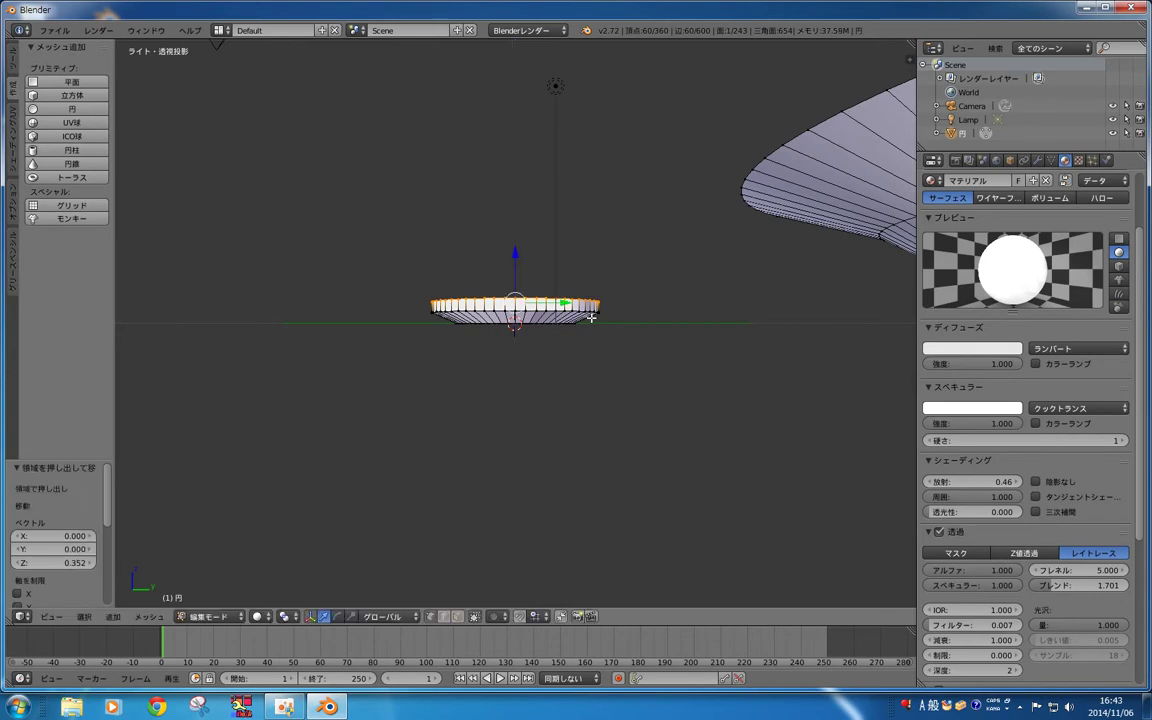
# Step: Widen the top rim slightly to 1.072 from the top view
pyautogui.press('KP_7')
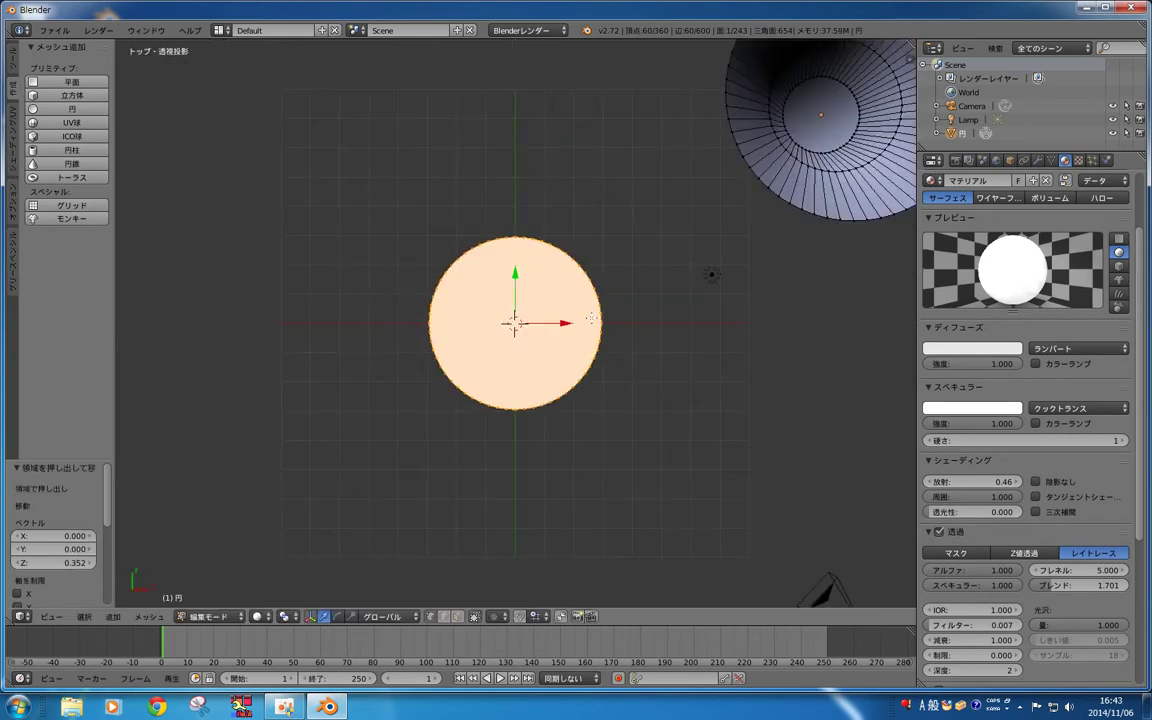
pyautogui.press('s')
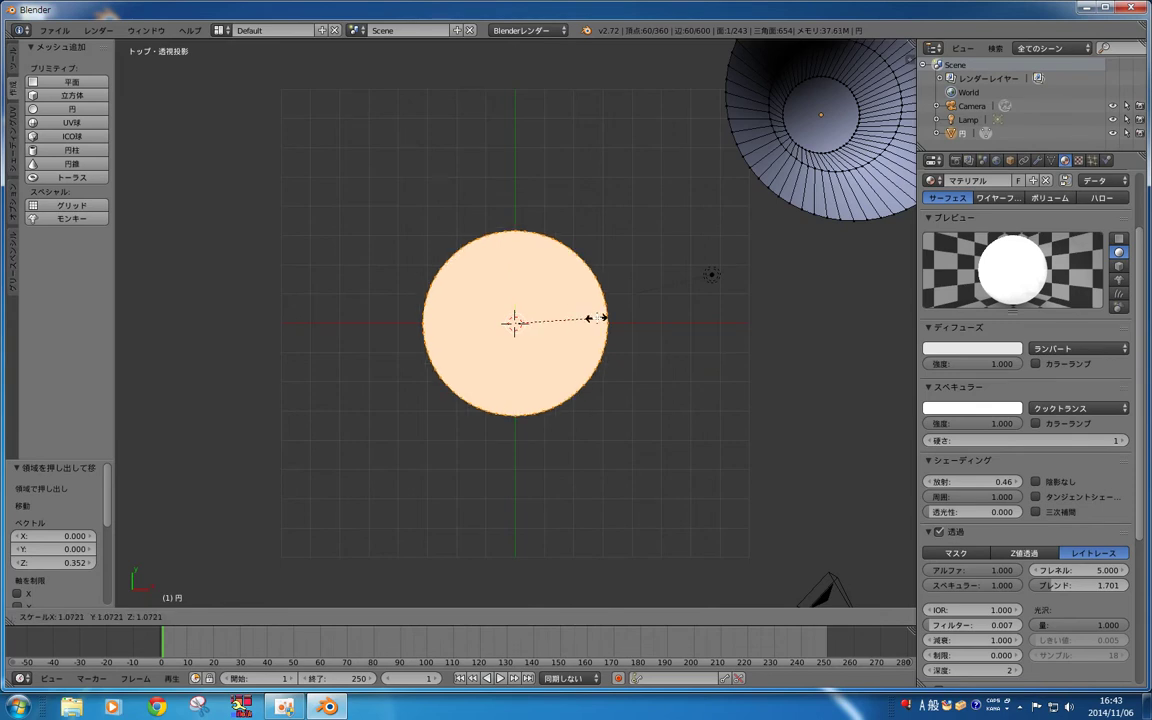
pyautogui.click(597, 318)
pyautogui.press('KP_3')
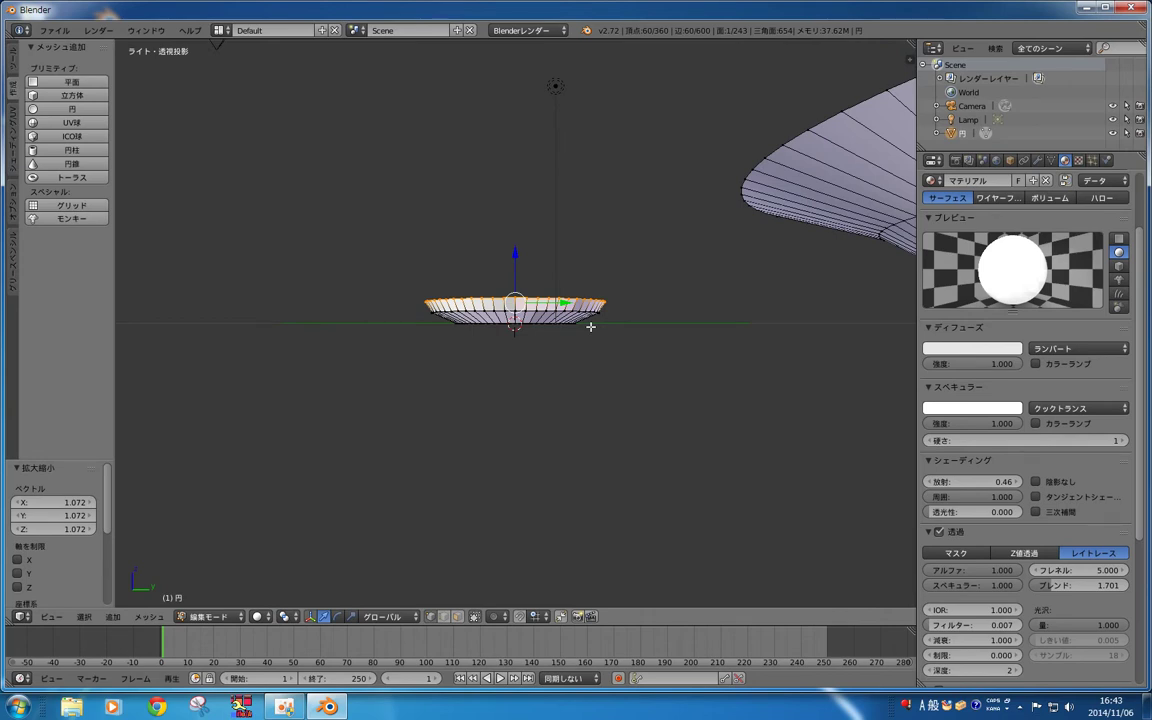
# Step: Extrude the top rim vertically twice, the first rise 0.399
pyautogui.press('e')
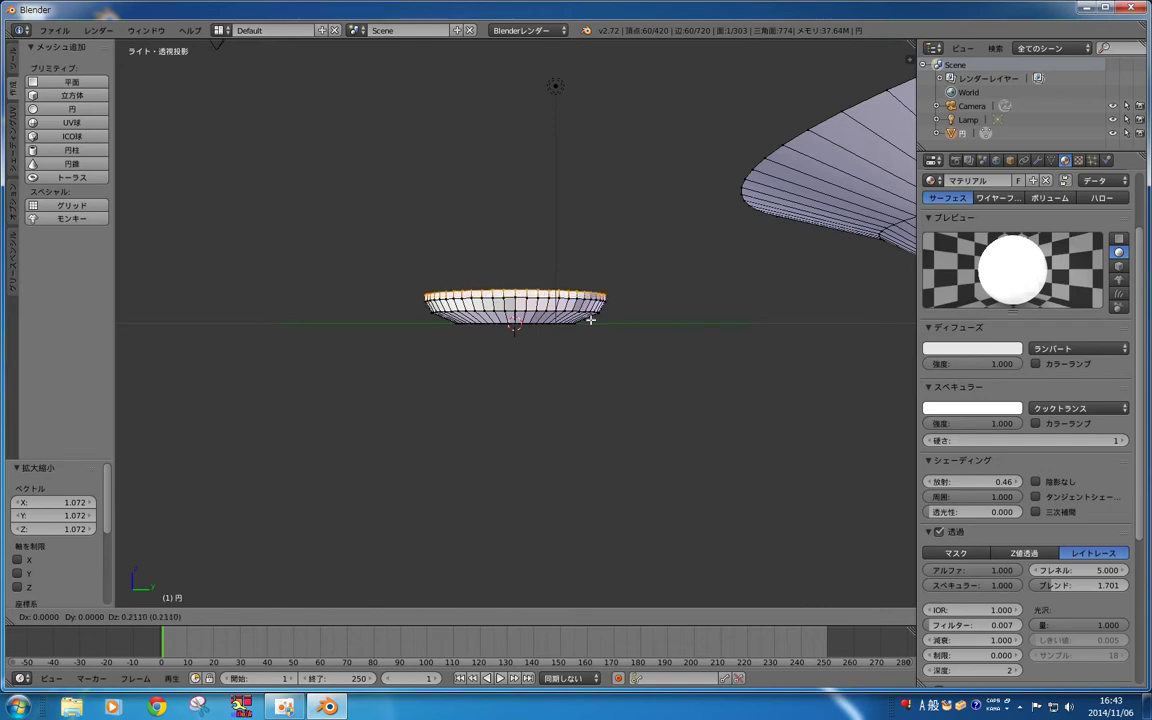
pyautogui.press('z')
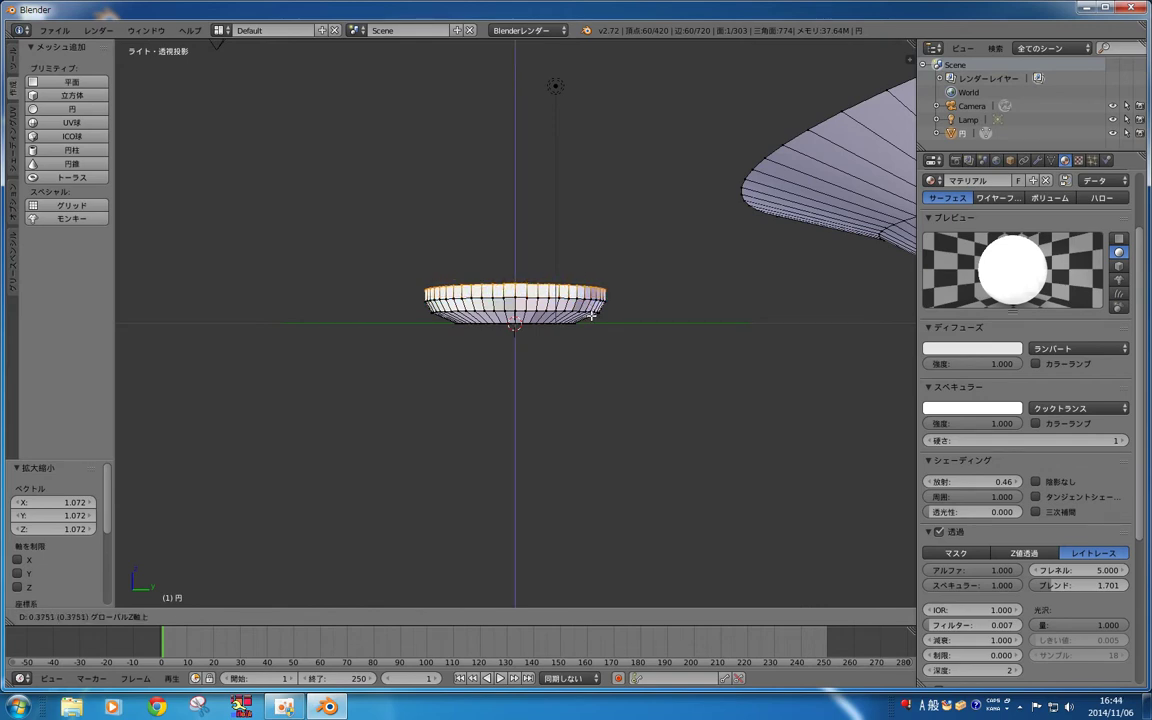
pyautogui.click(591, 314)
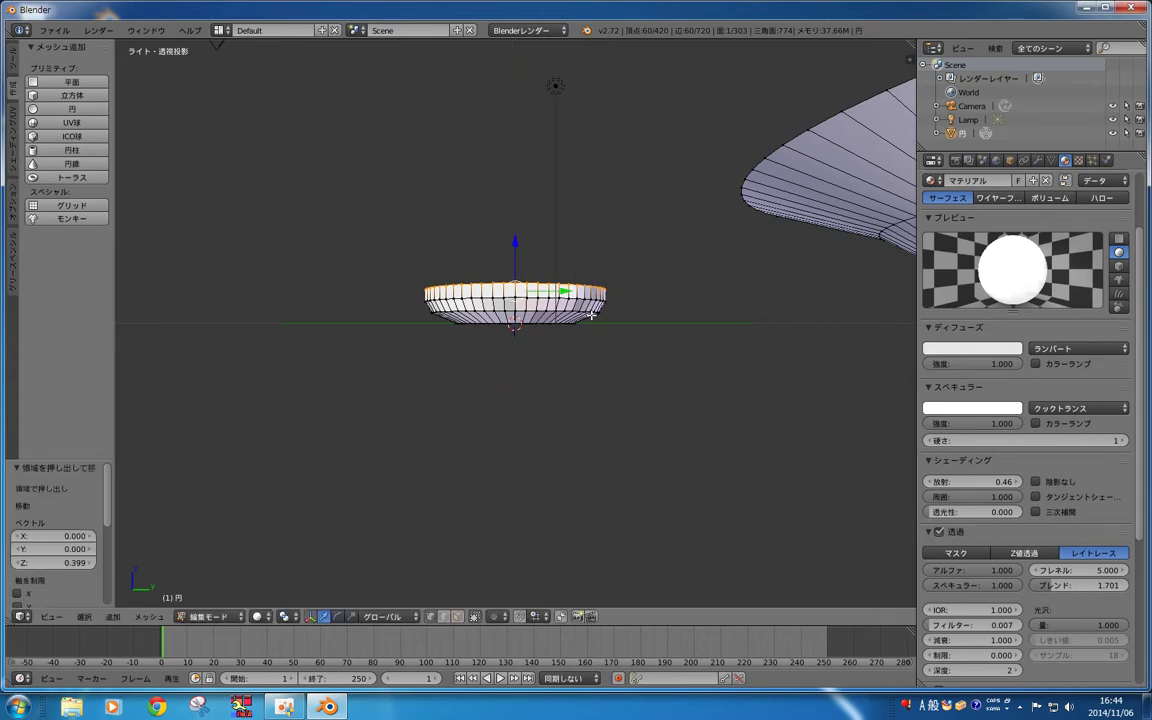
pyautogui.press('e')
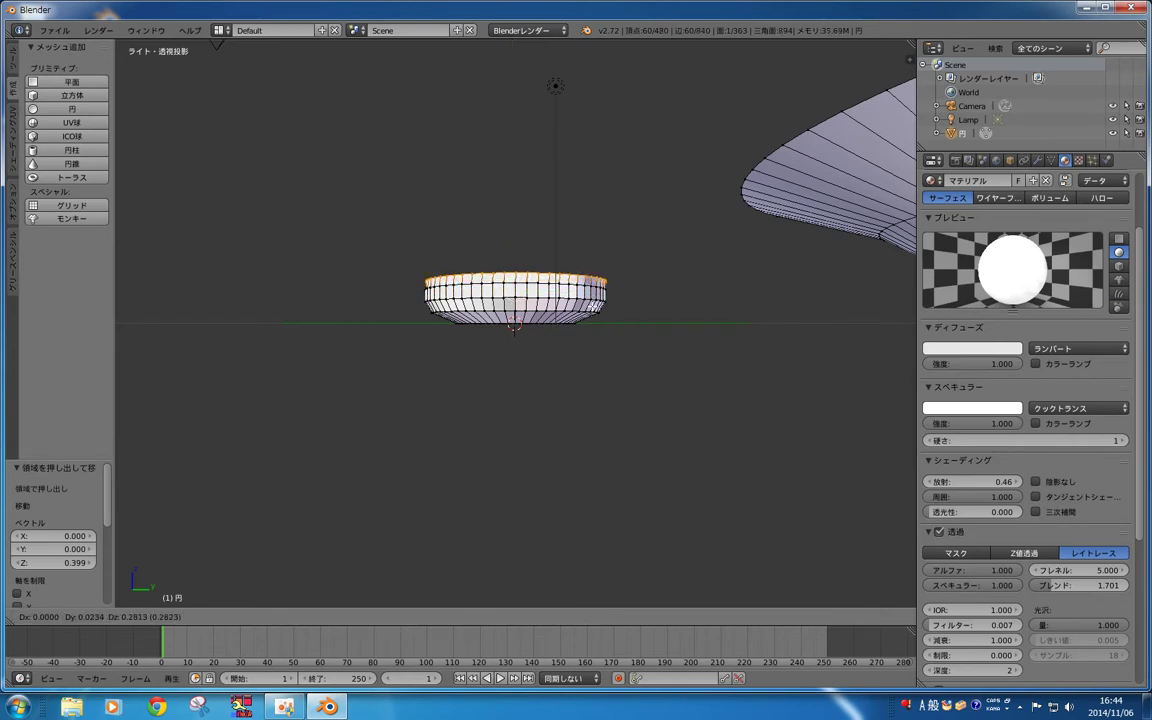
pyautogui.press('z')
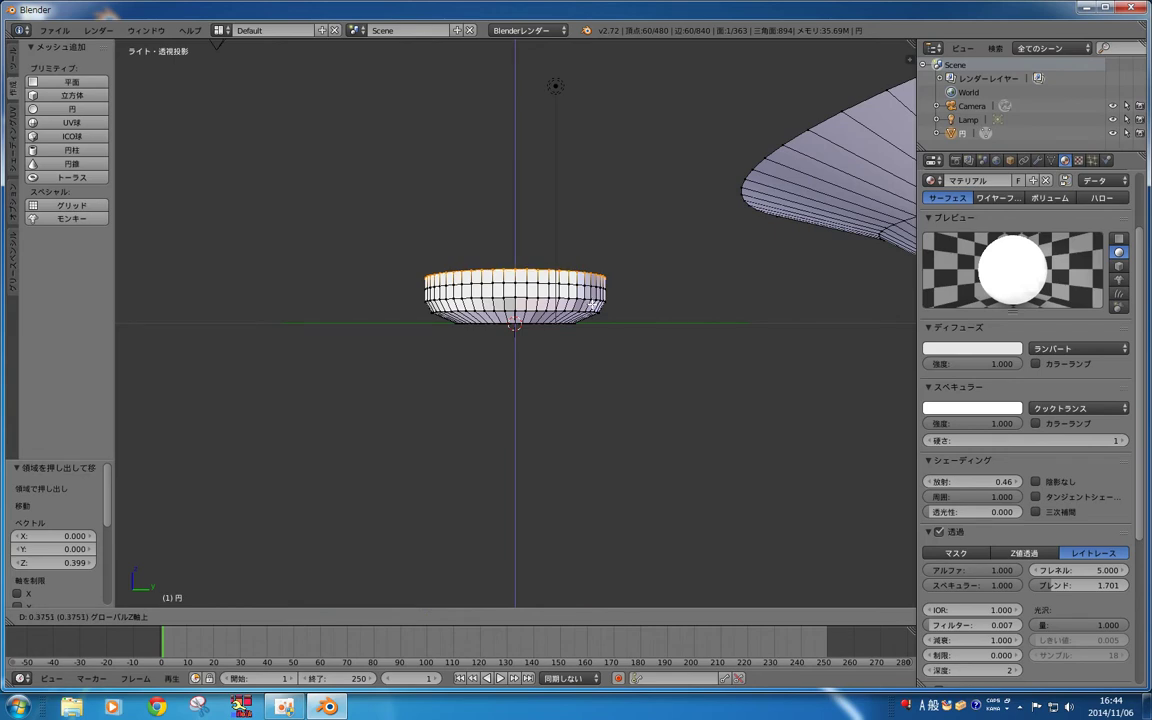
pyautogui.click(593, 304)
# Step: Extrude the rim ring in place, switch to side orthographic view, and begin another extrusion
pyautogui.press('KP_7')
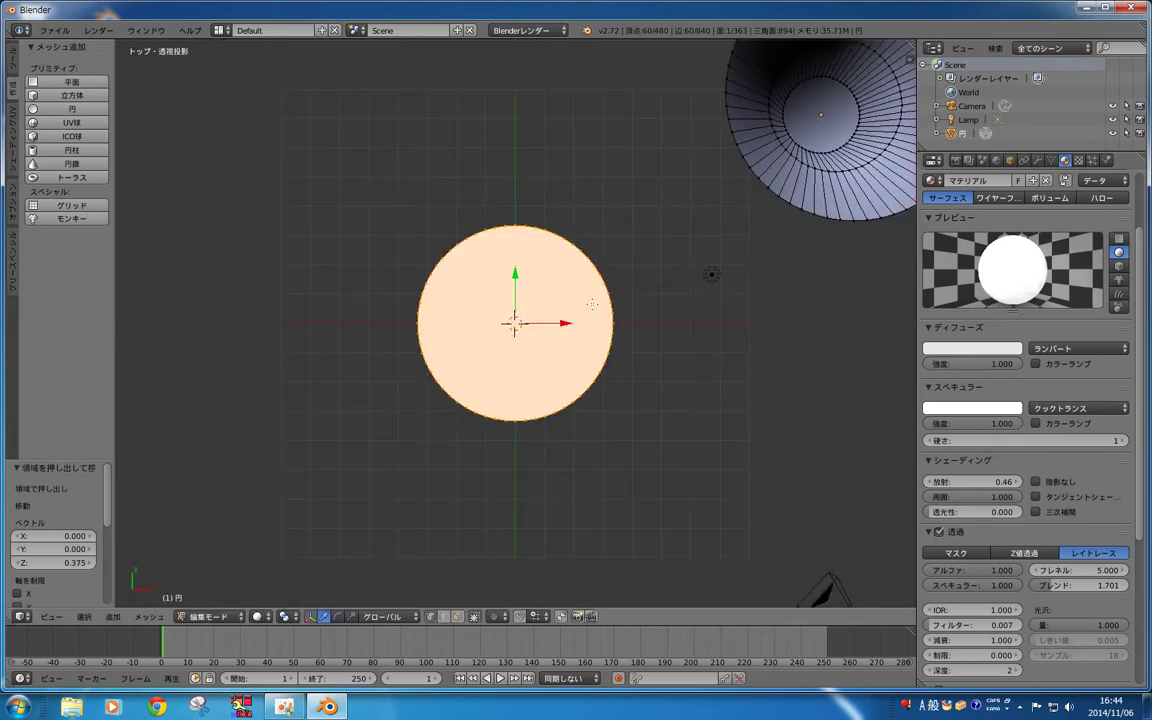
pyautogui.press('e')
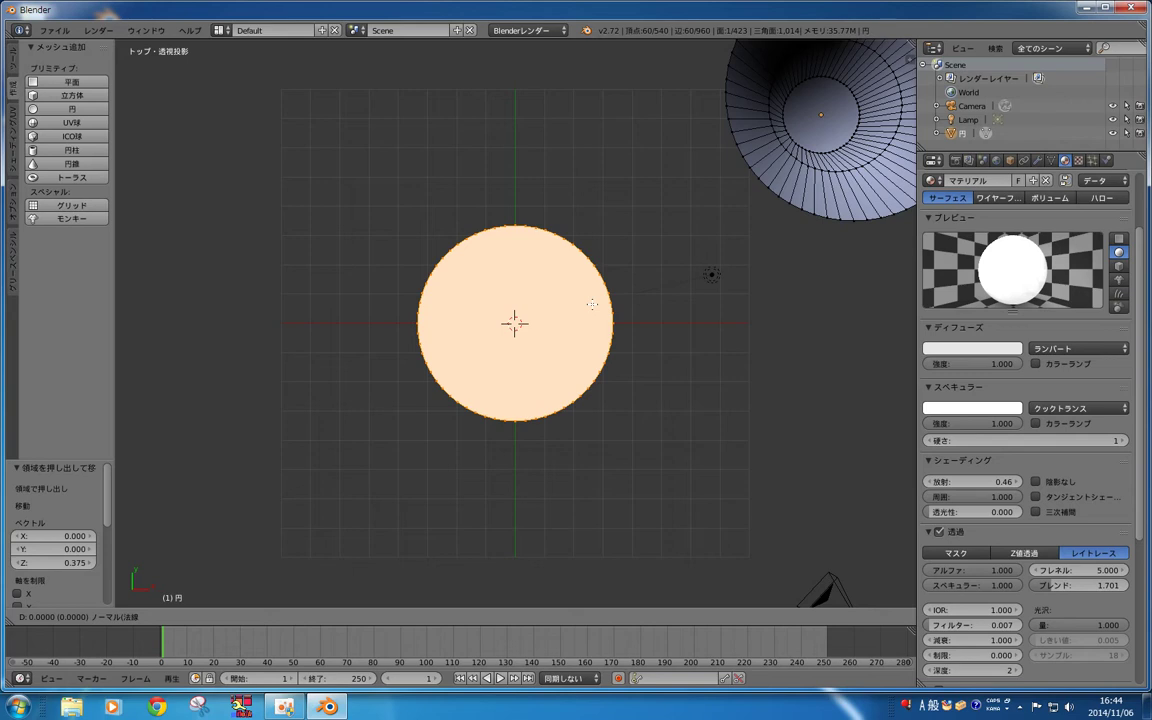
pyautogui.rightClick(592, 304)
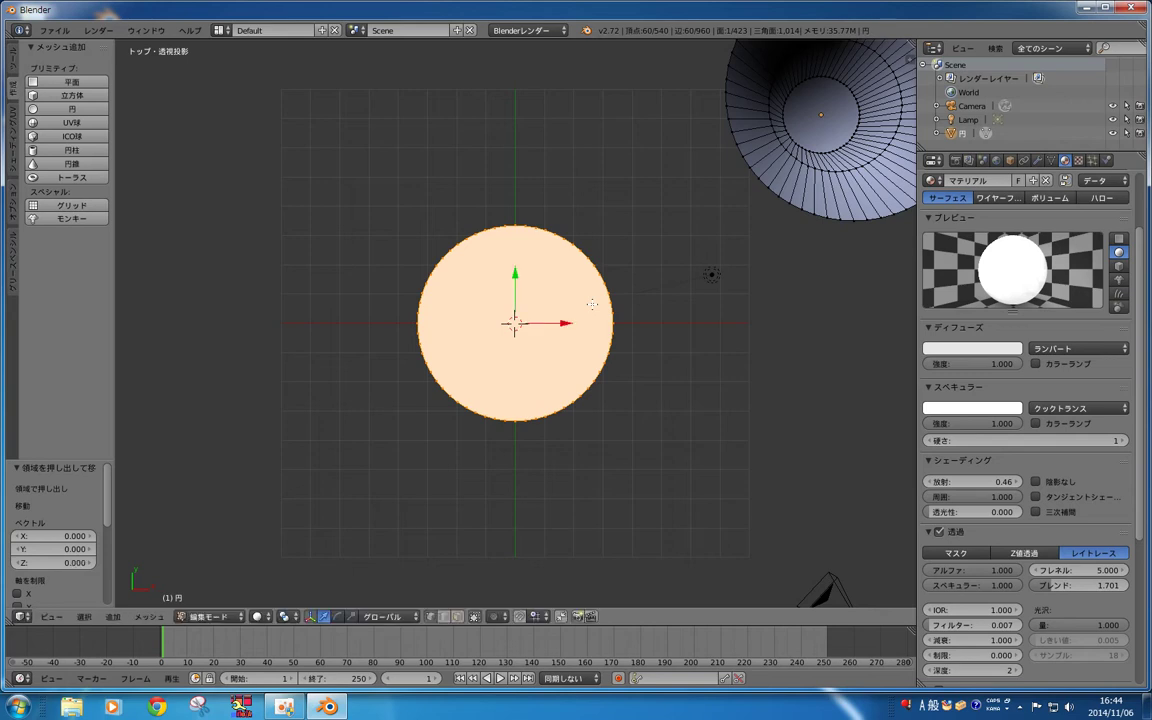
pyautogui.press('KP_3')
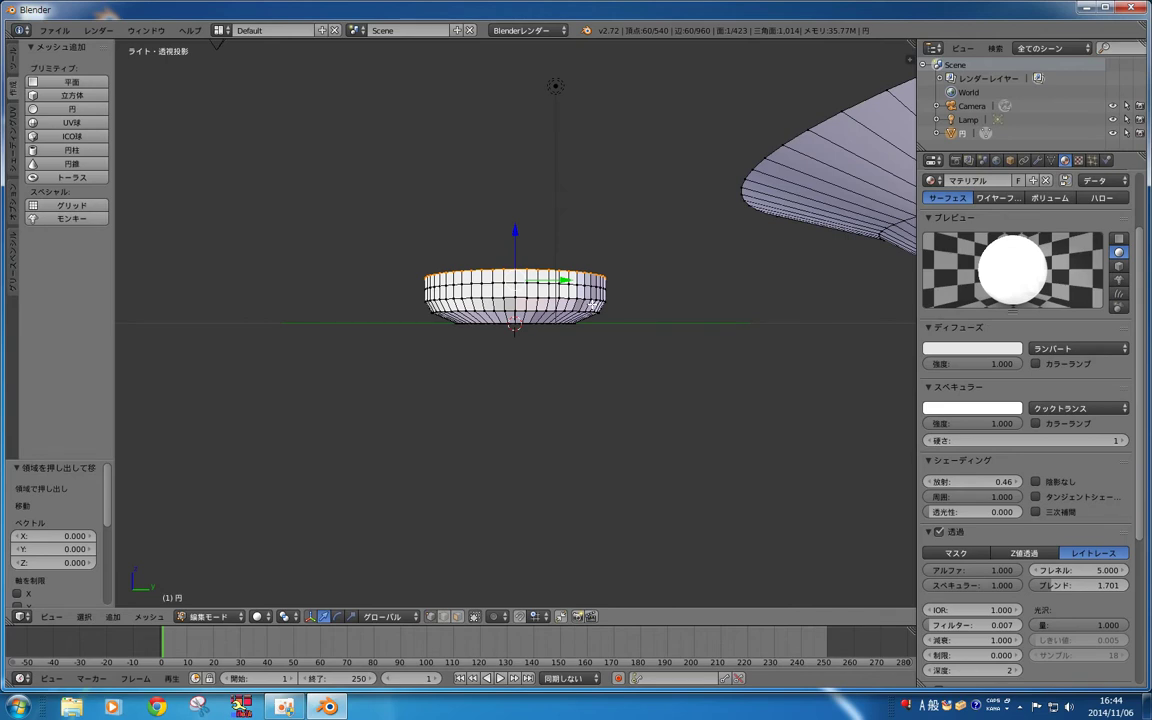
pyautogui.press('KP_5')
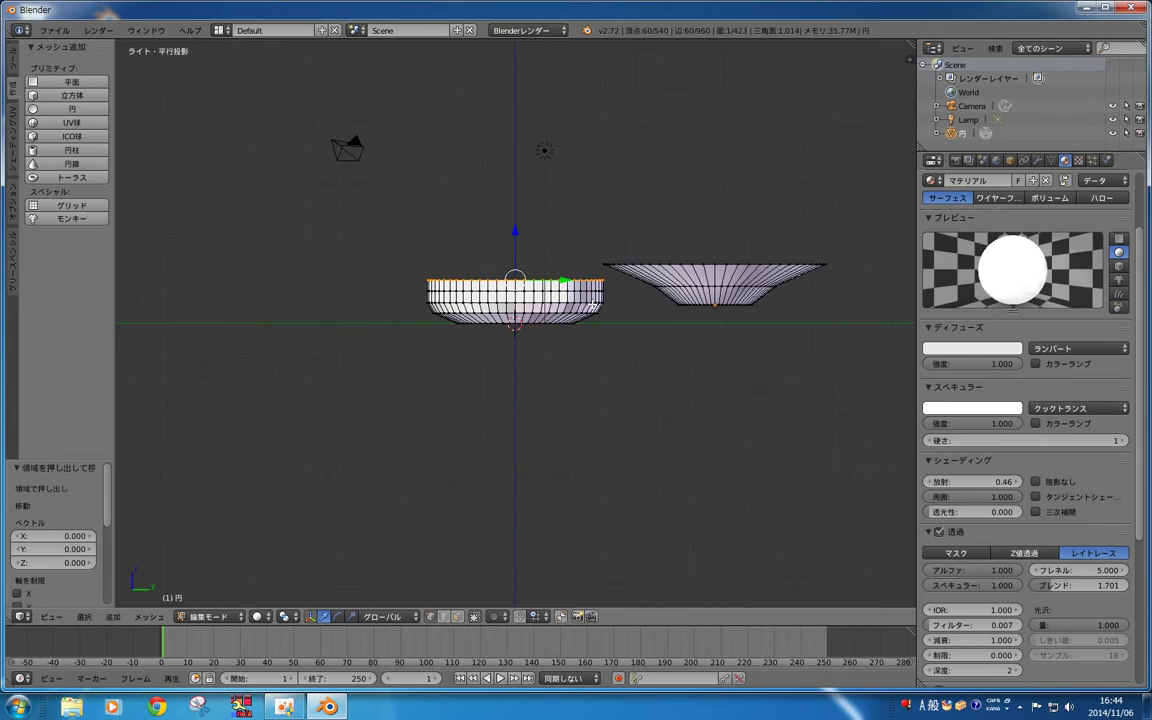
pyautogui.press('e')
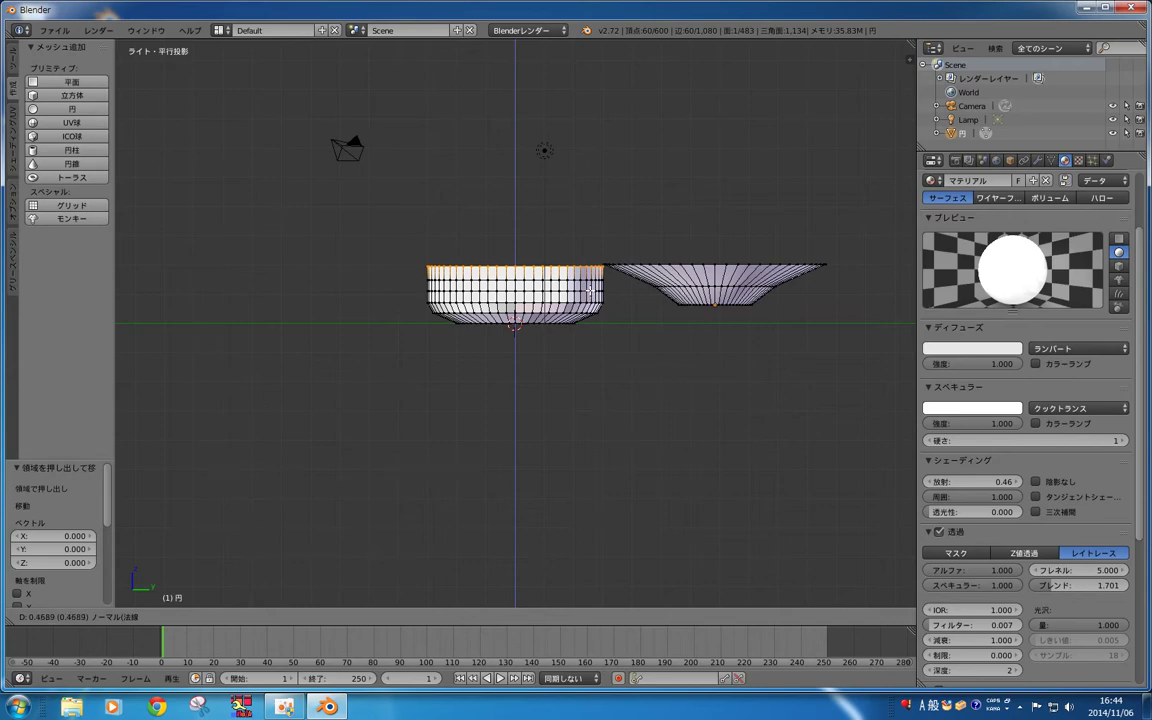
# Step: Confirm the raised wall section at 0.469 and look down from the top
pyautogui.click(590, 289)
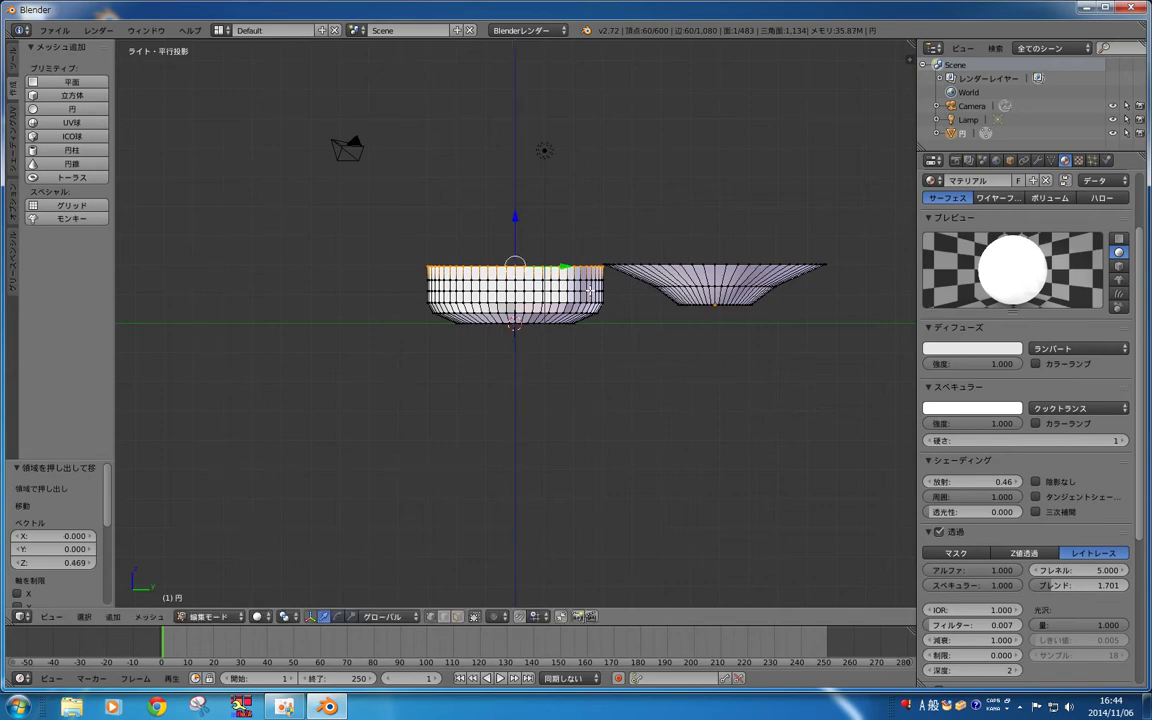
pyautogui.press('KP_7')
pyautogui.press('s')
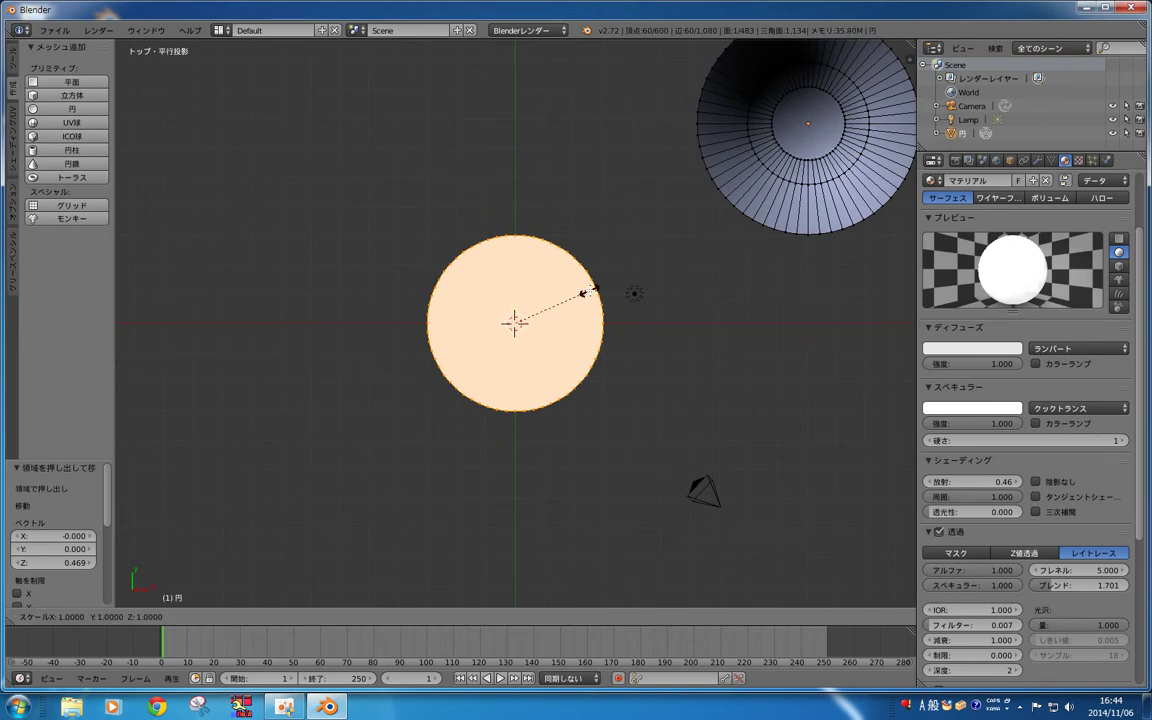
pyautogui.press('z')
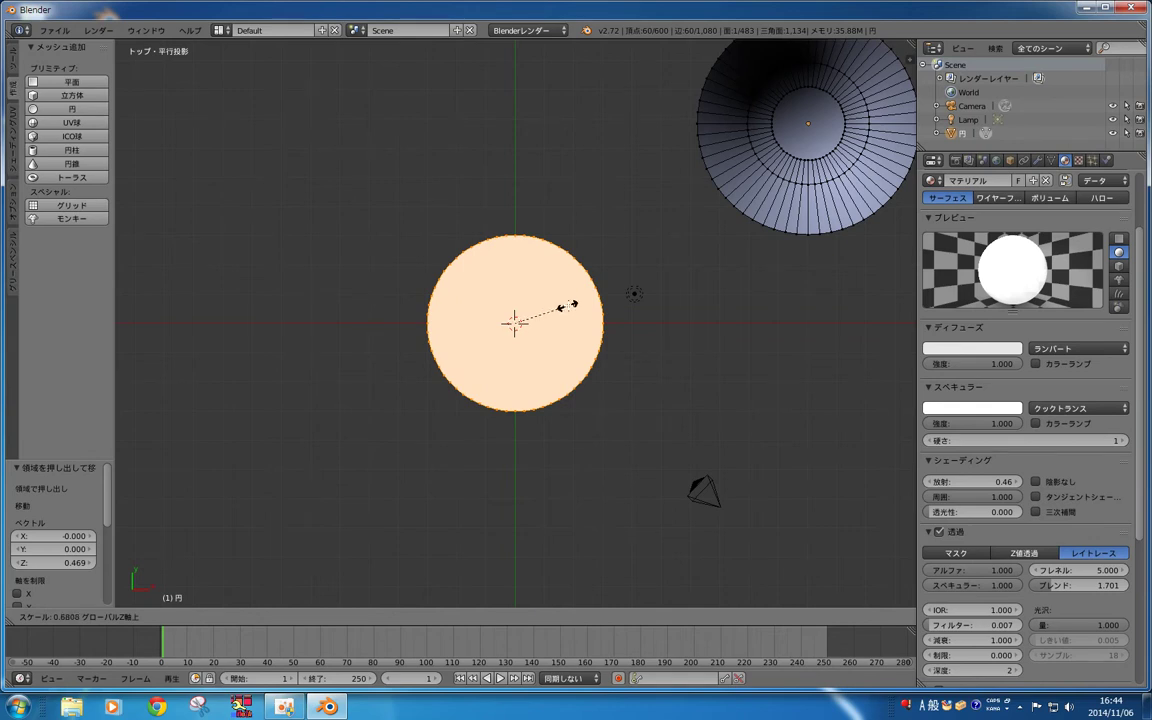
pyautogui.rightClick(567, 305)
# Step: Extrude the rim in place, shrink it to 0.792 then 0.916, and start raising it along Z
pyautogui.press('e')
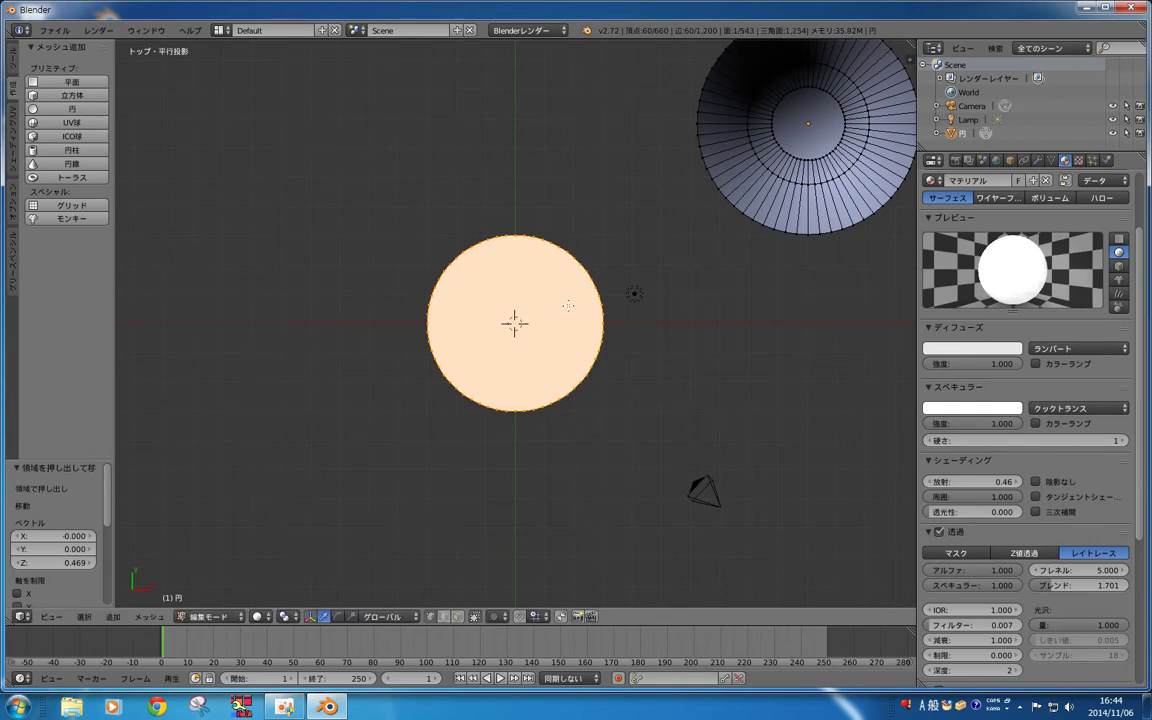
pyautogui.press('s')
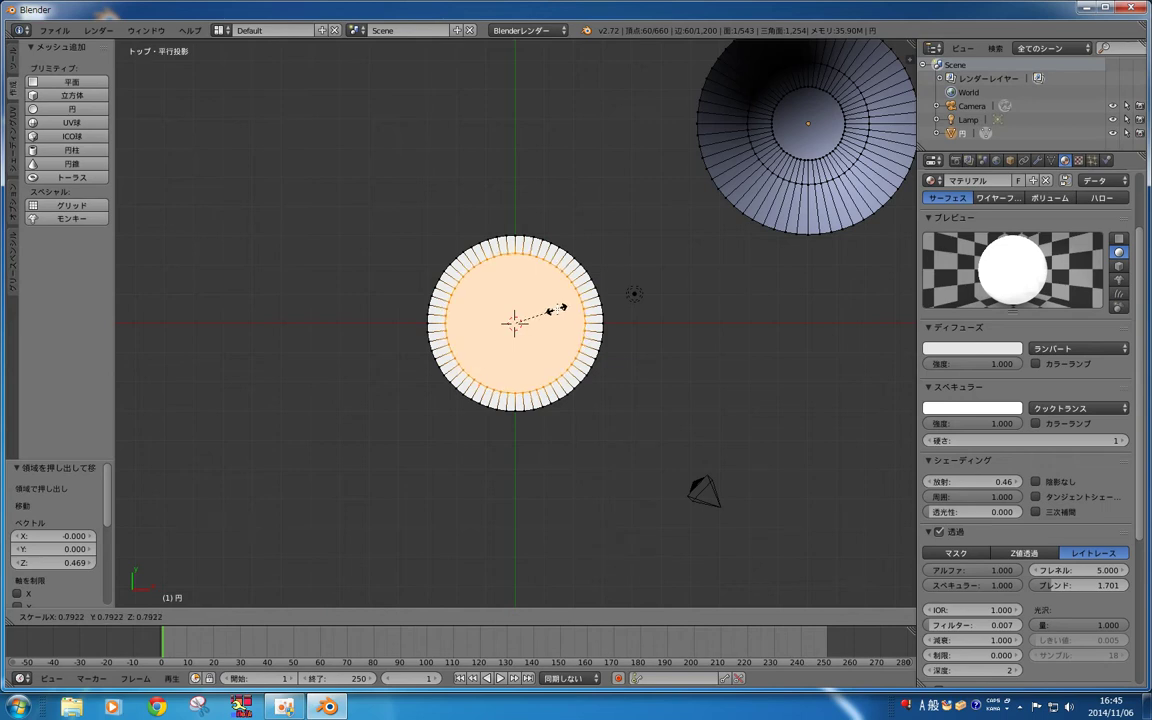
pyautogui.click(557, 309)
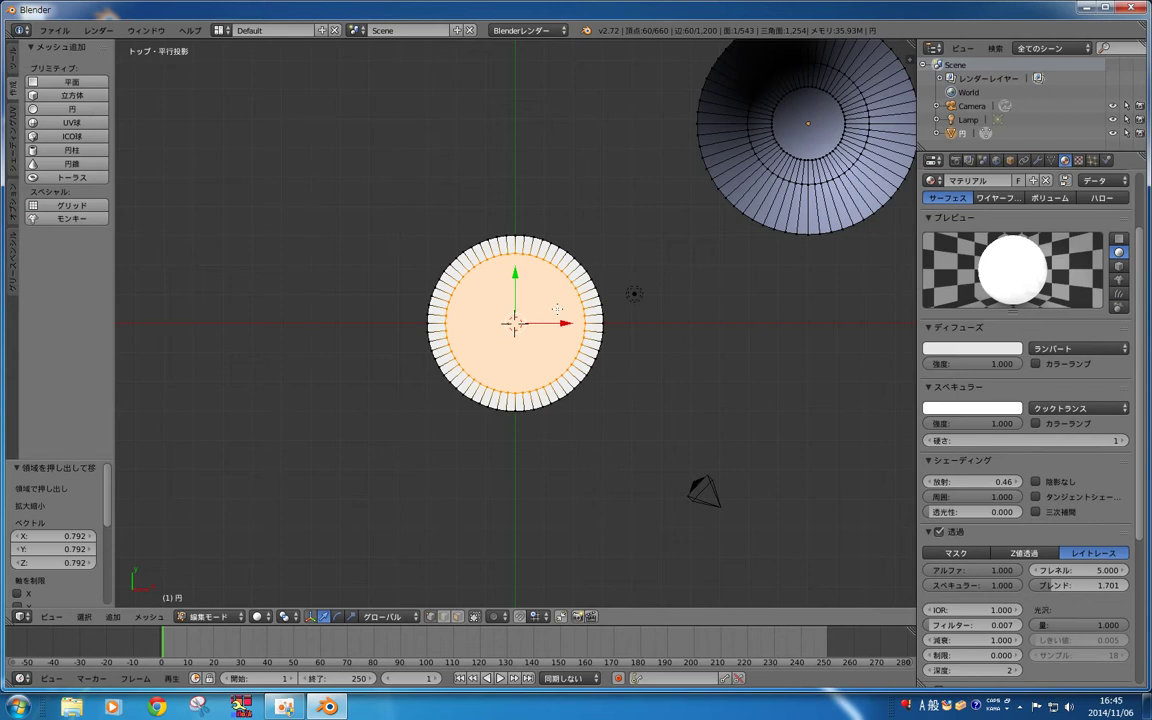
pyautogui.press('s')
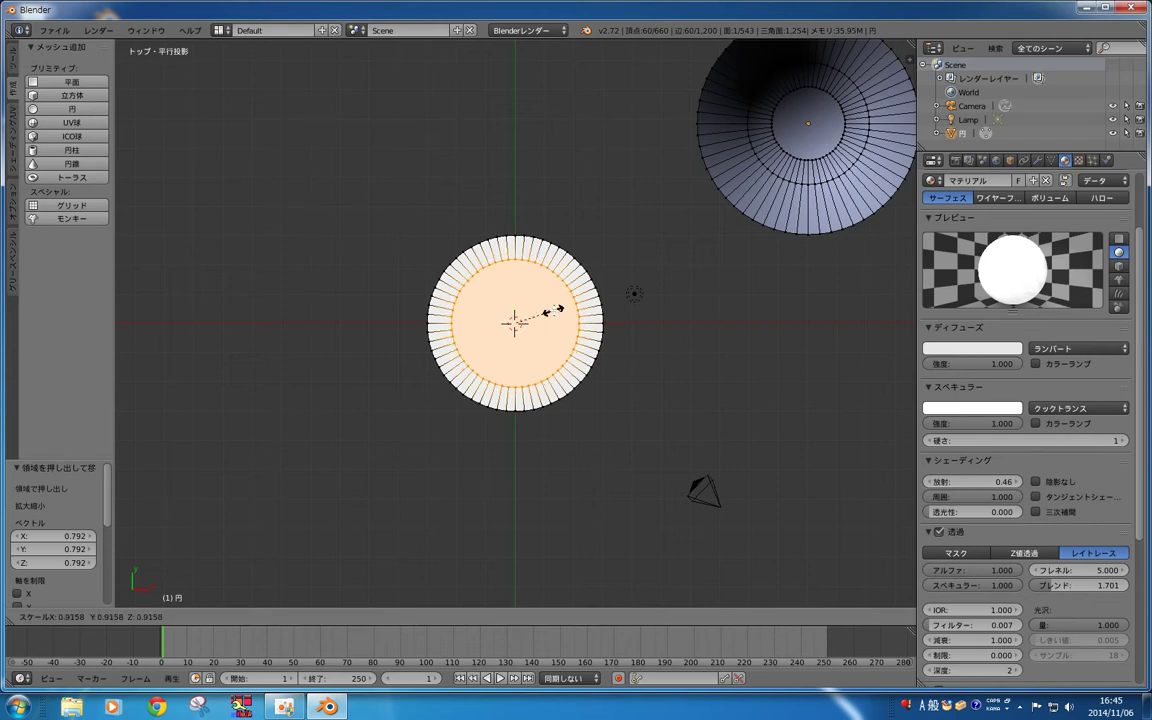
pyautogui.click(557, 309)
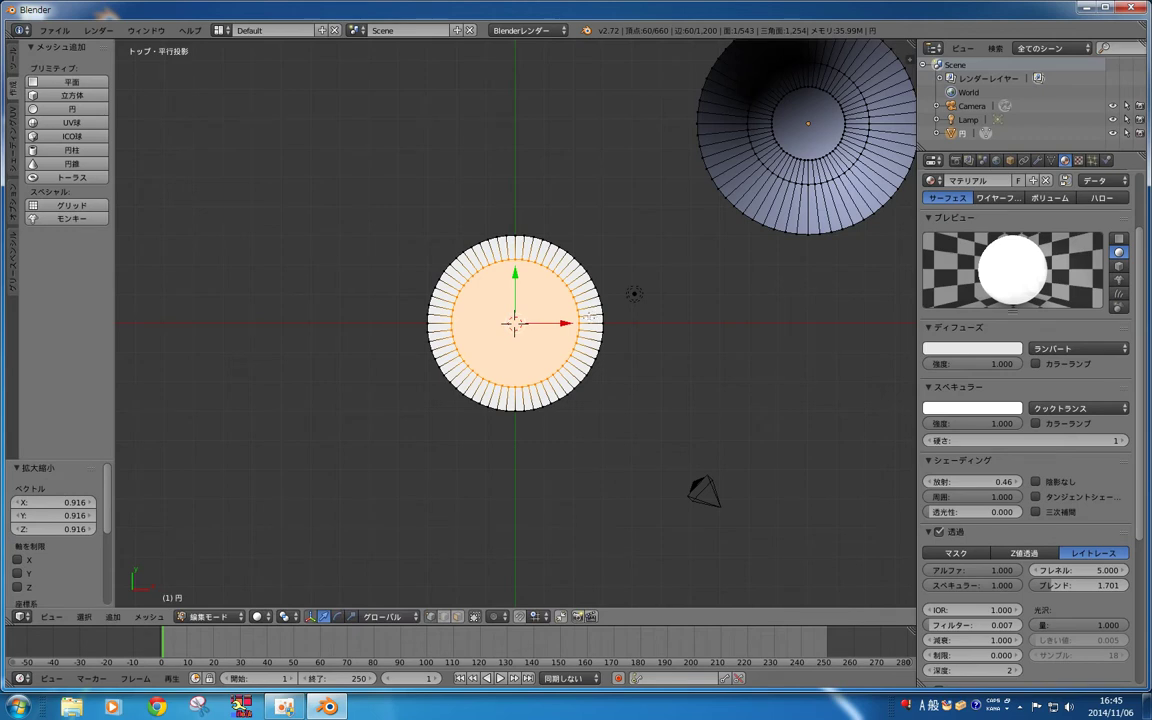
pyautogui.press('KP_3')
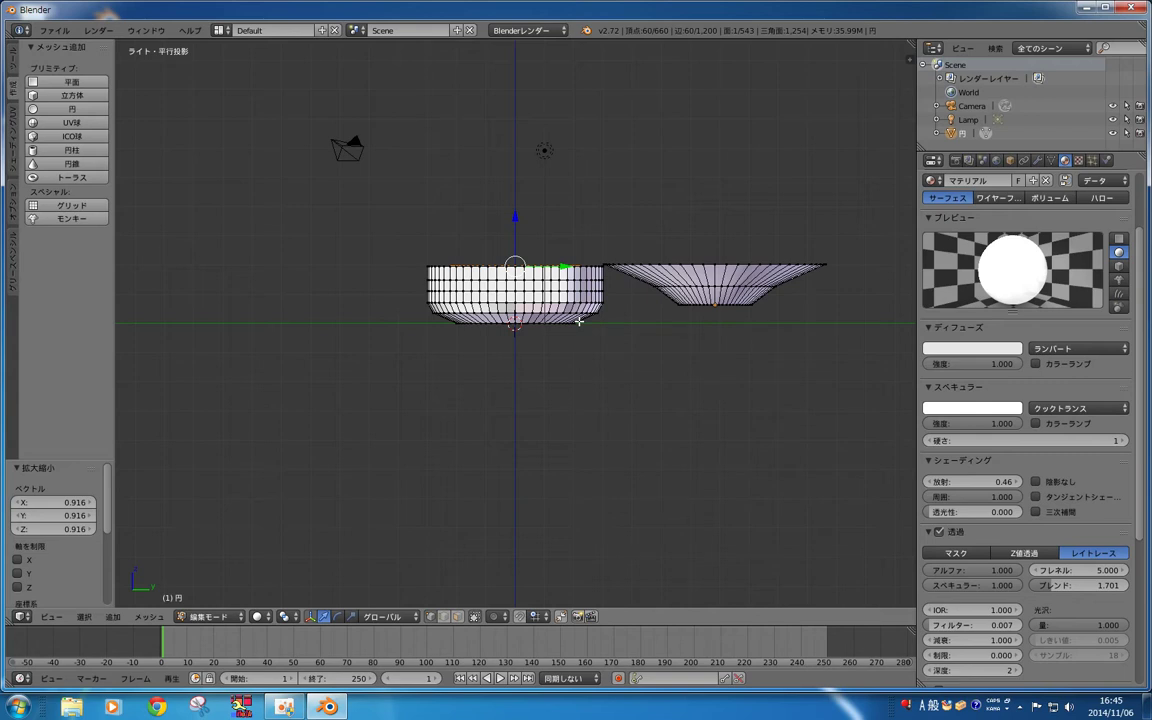
pyautogui.press('g')
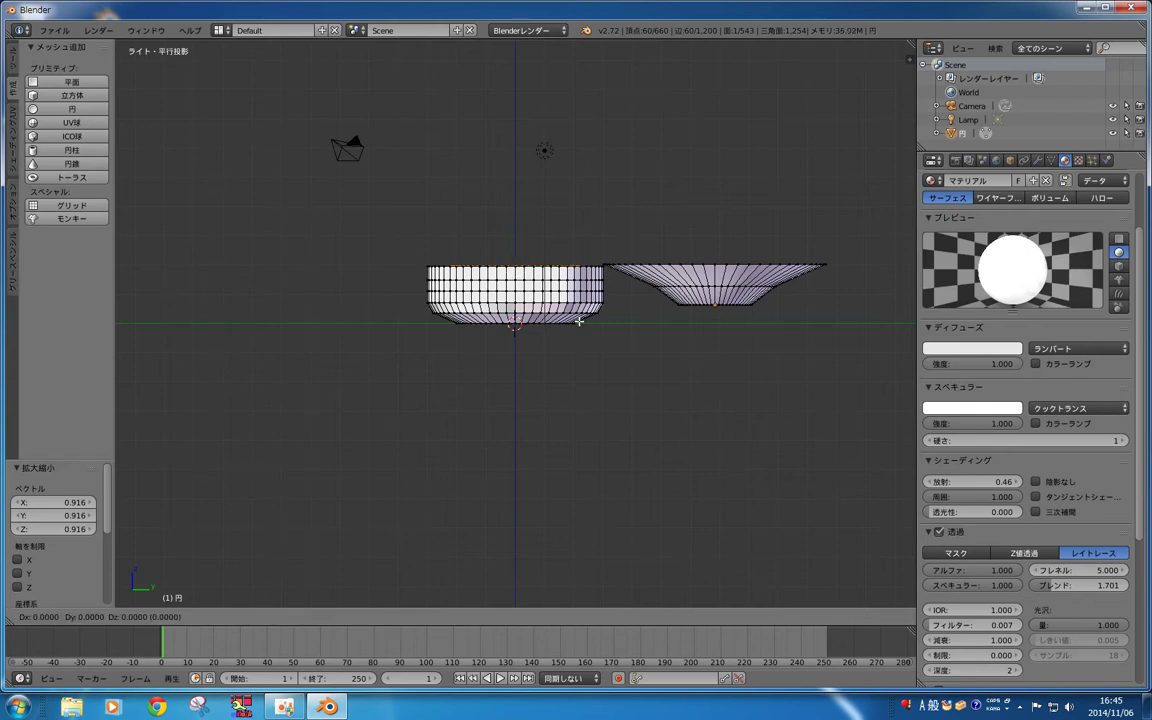
pyautogui.press('z')
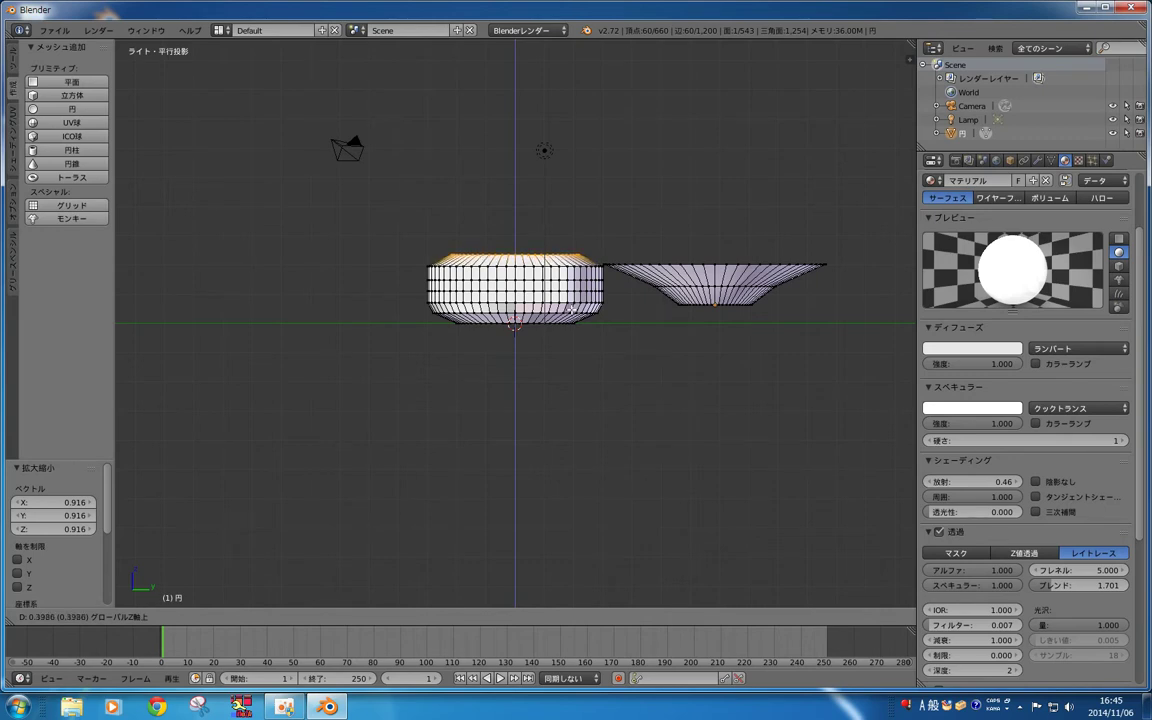
# Step: Raise the top ring 0.399 and widen it to 1.183 for a bulge
pyautogui.click(572, 310)
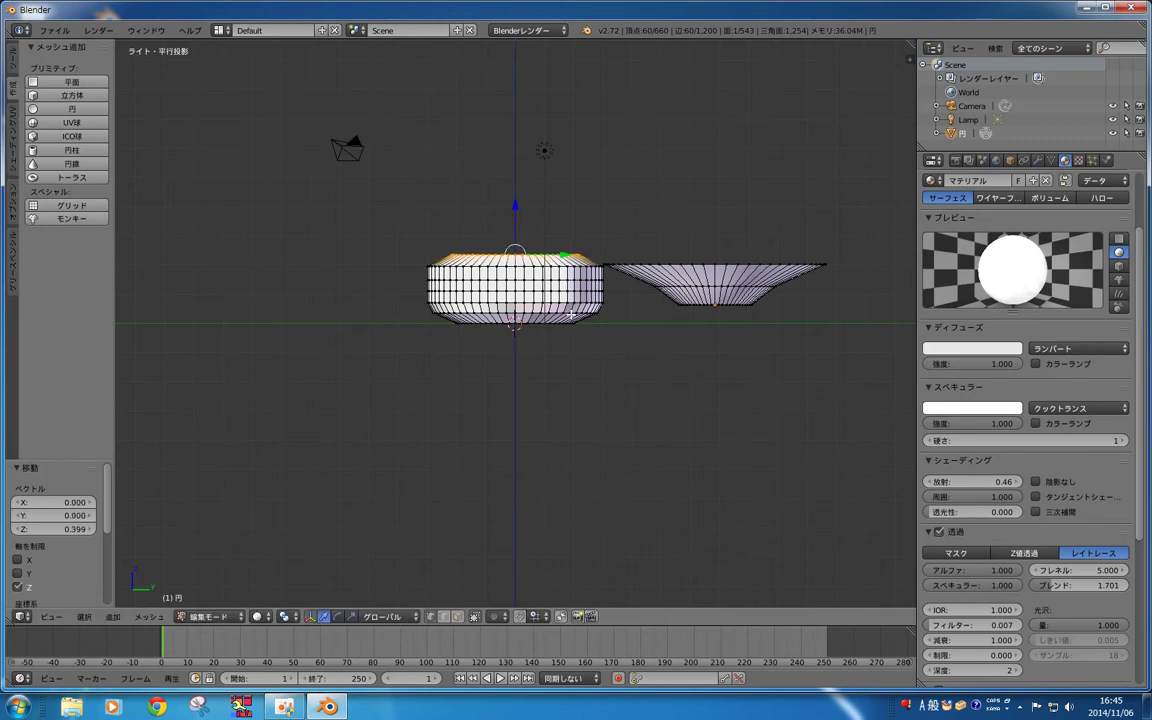
pyautogui.press('KP_7')
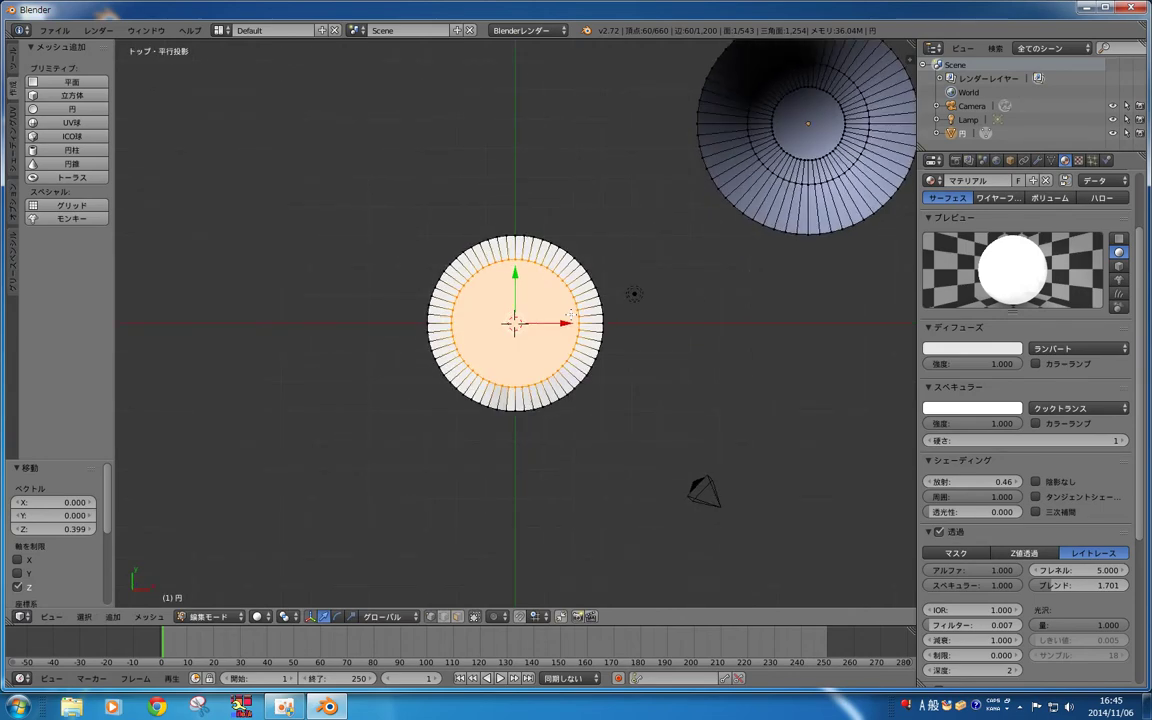
pyautogui.press('s')
pyautogui.press('z')
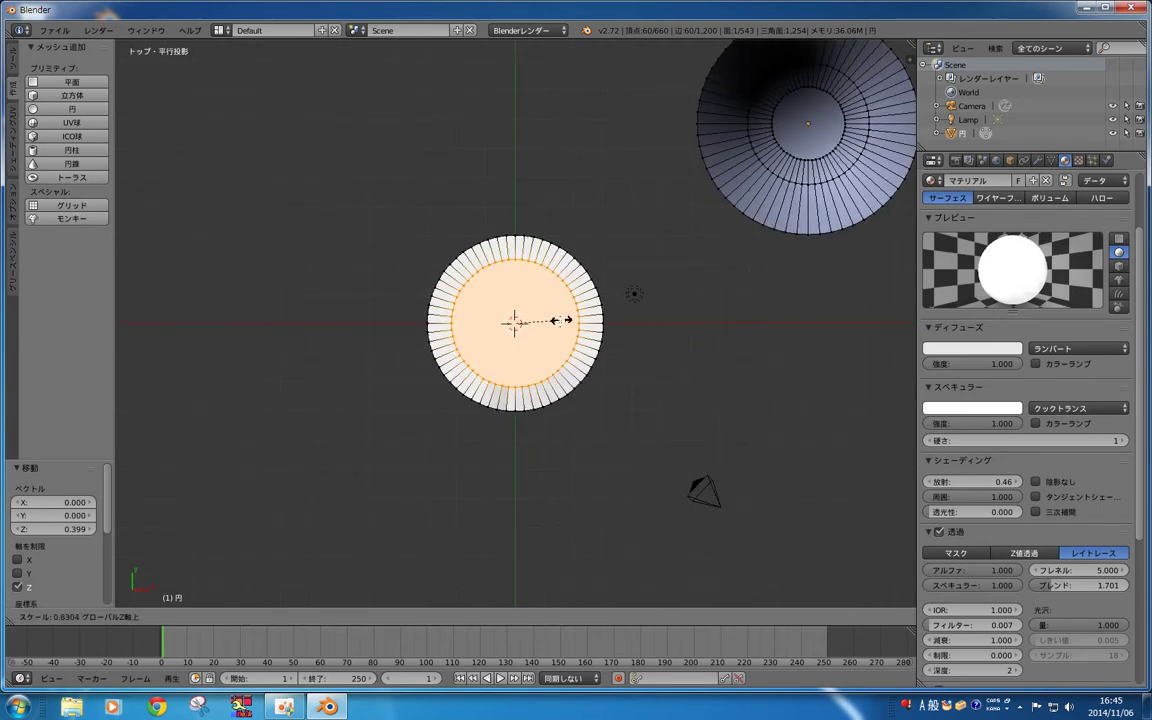
pyautogui.click(592, 323)
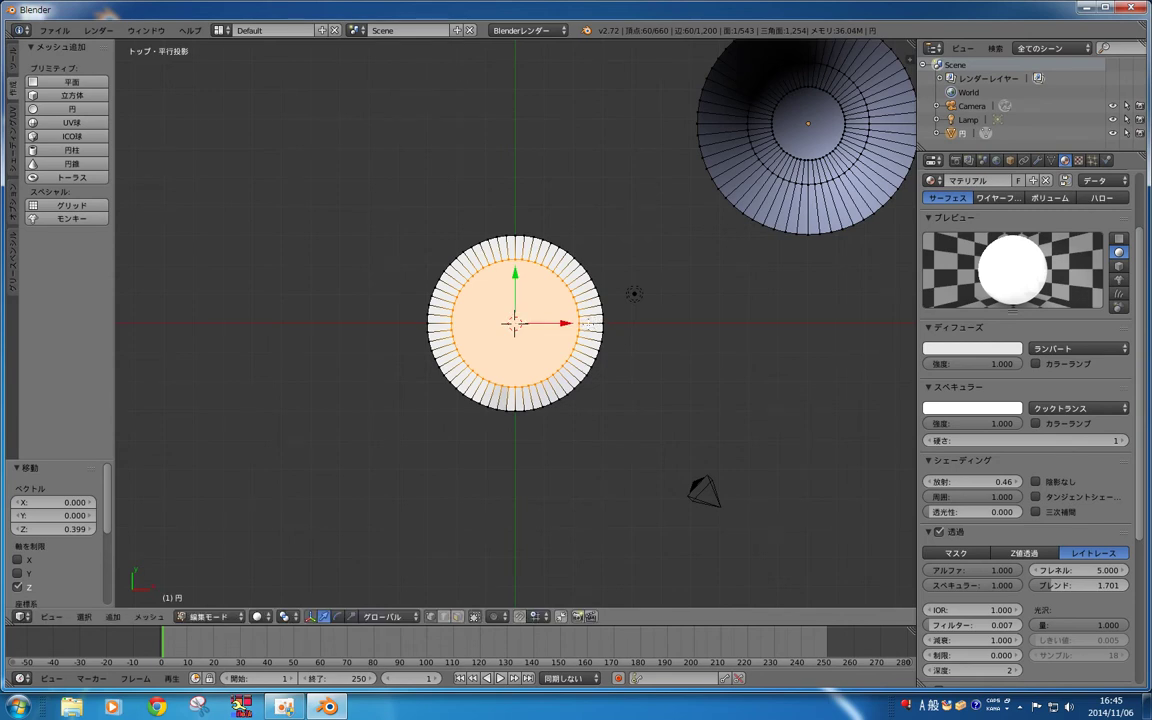
pyautogui.press('s')
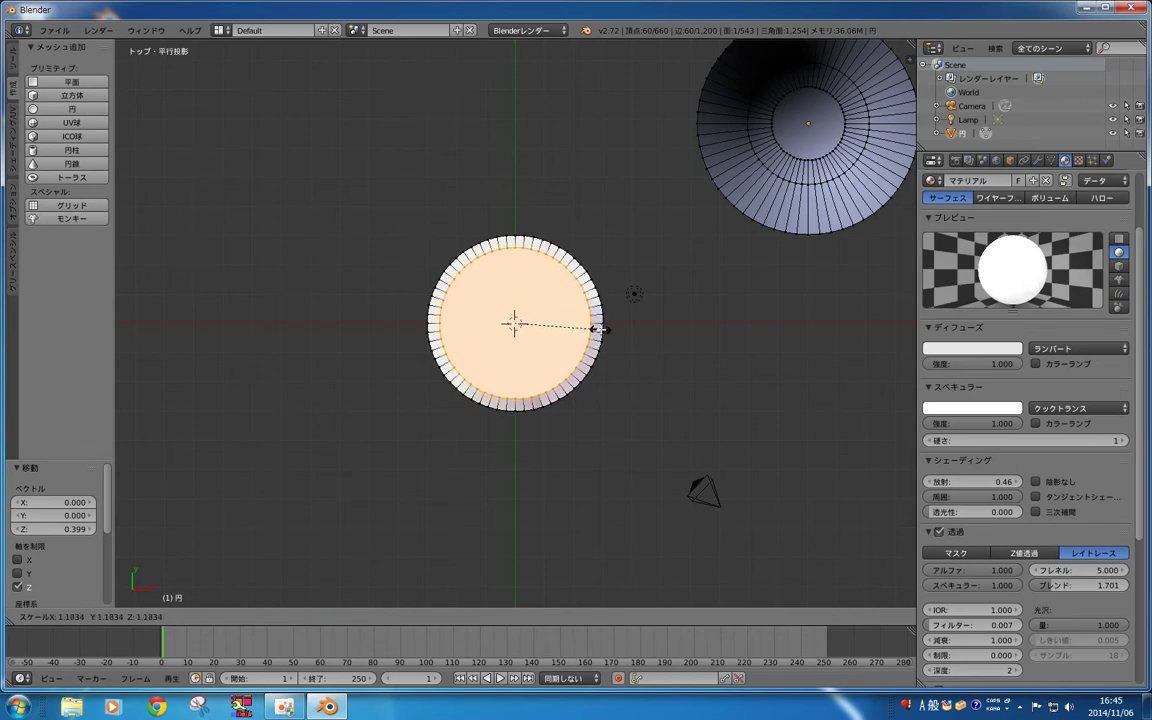
pyautogui.click(597, 329)
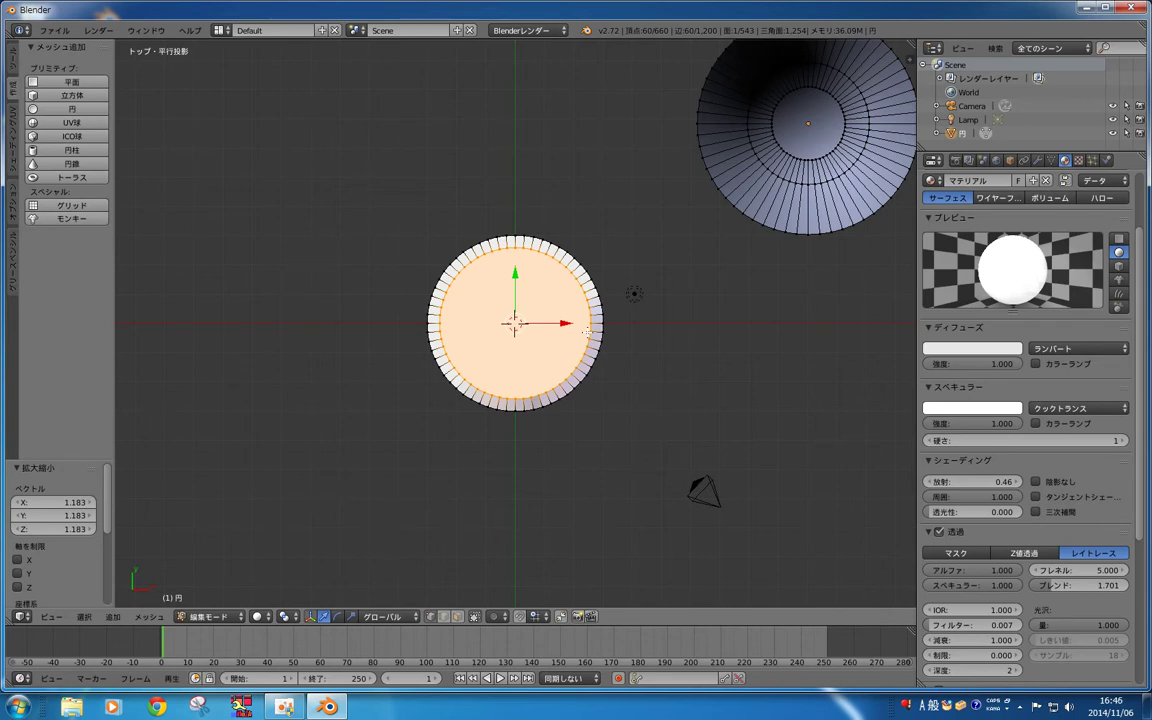
# Step: Extrude a new top ring in place and shrink it inward to 0.860, checking from the side
pyautogui.press('e')
pyautogui.press('s')
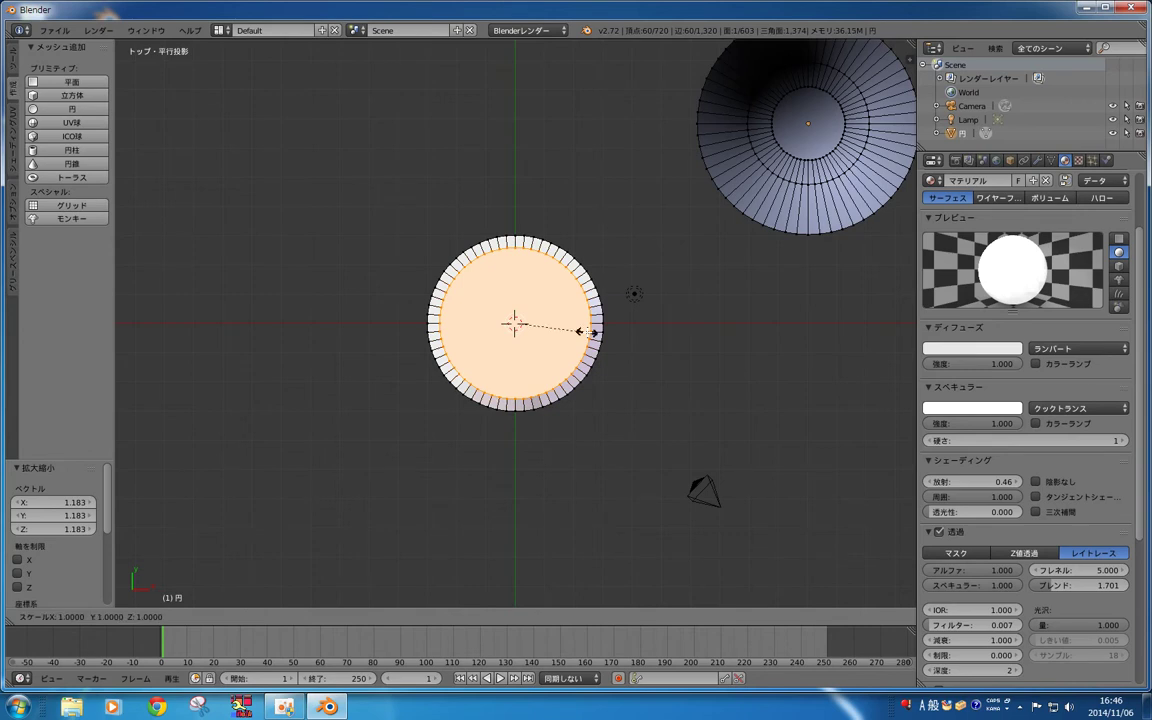
pyautogui.press('z')
pyautogui.press('Escape')
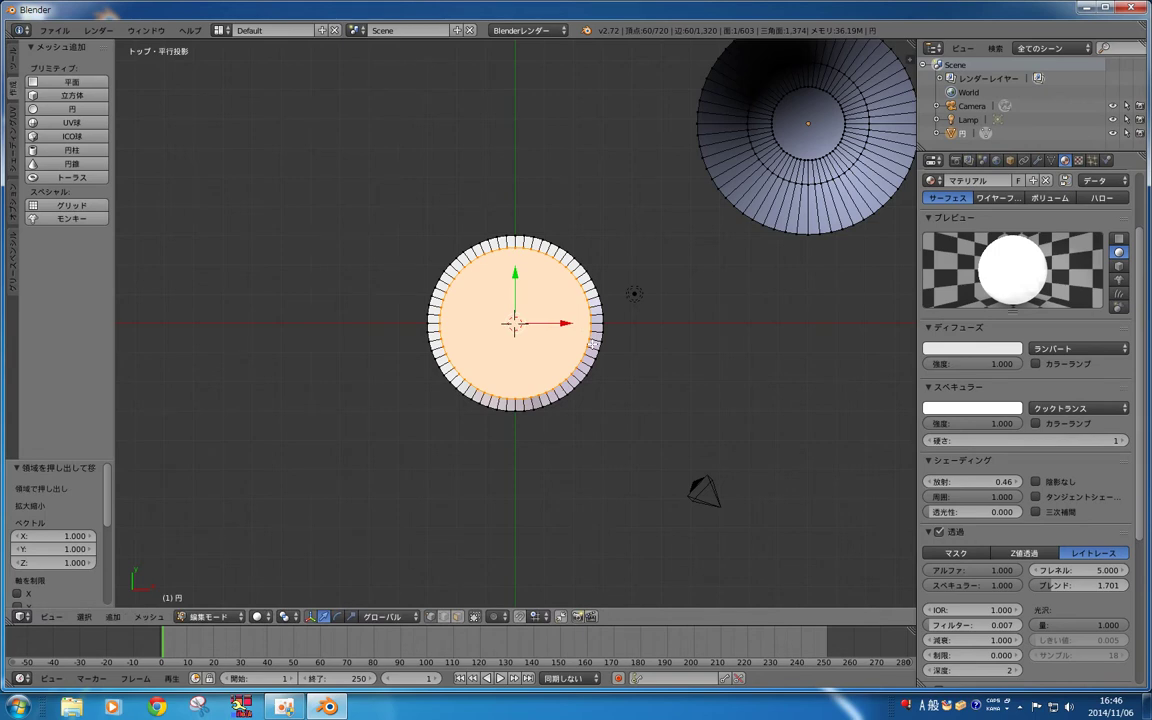
pyautogui.press('e')
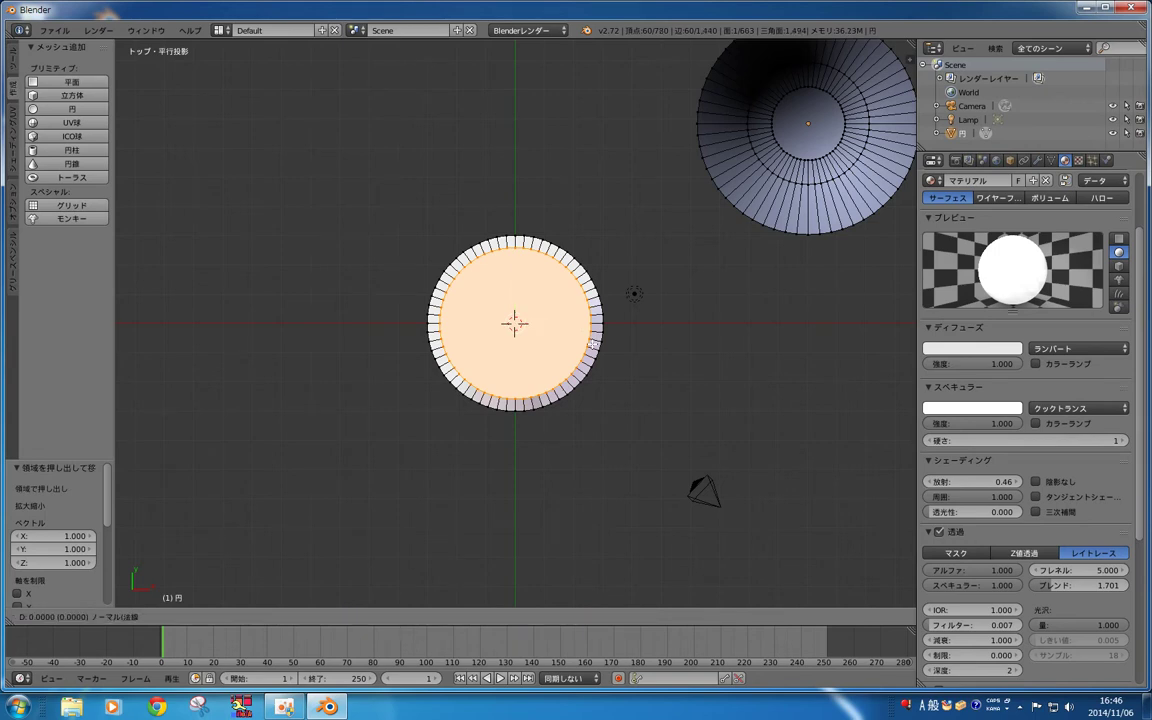
pyautogui.middleClick(593, 343)
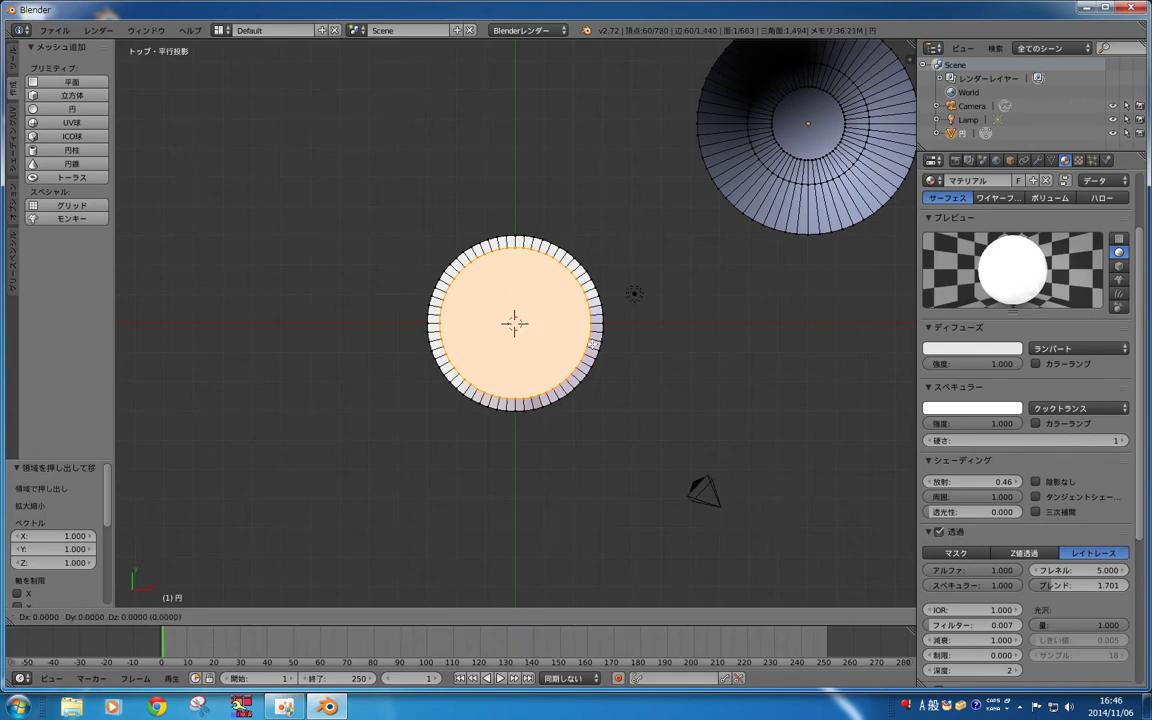
pyautogui.press('s')
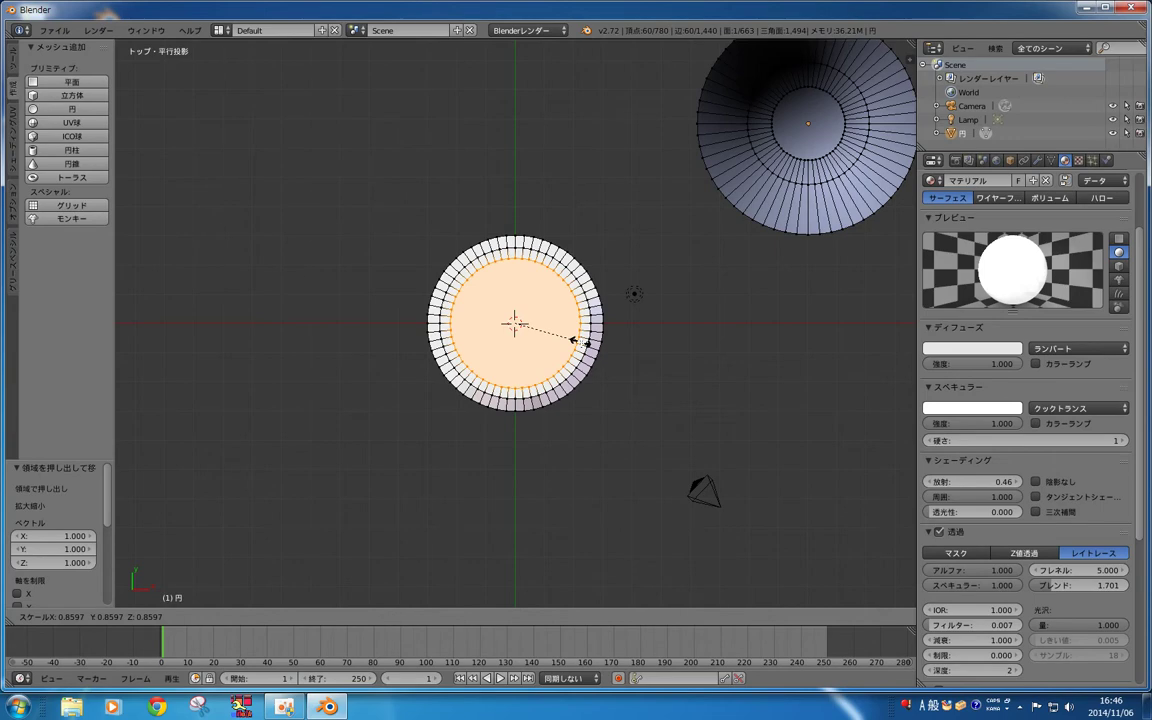
pyautogui.click(582, 343)
pyautogui.press('KP_3')
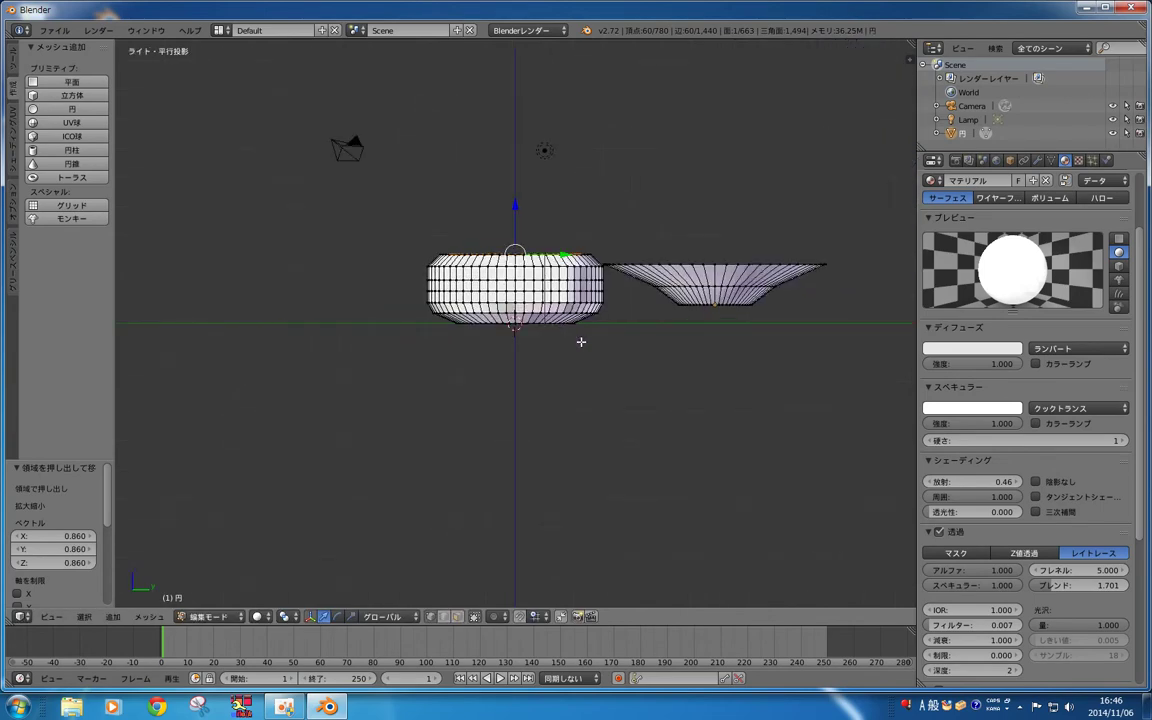
# Step: Raise the pot's top face 0.234 along Z
pyautogui.press('e')
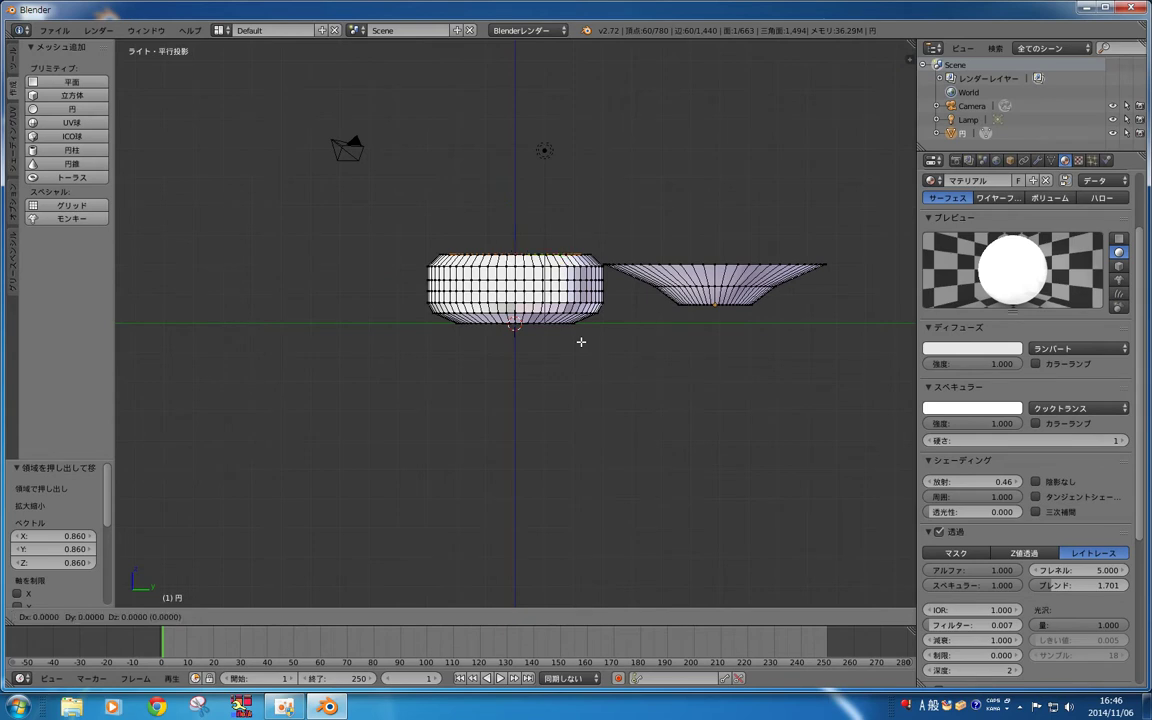
pyautogui.press('z')
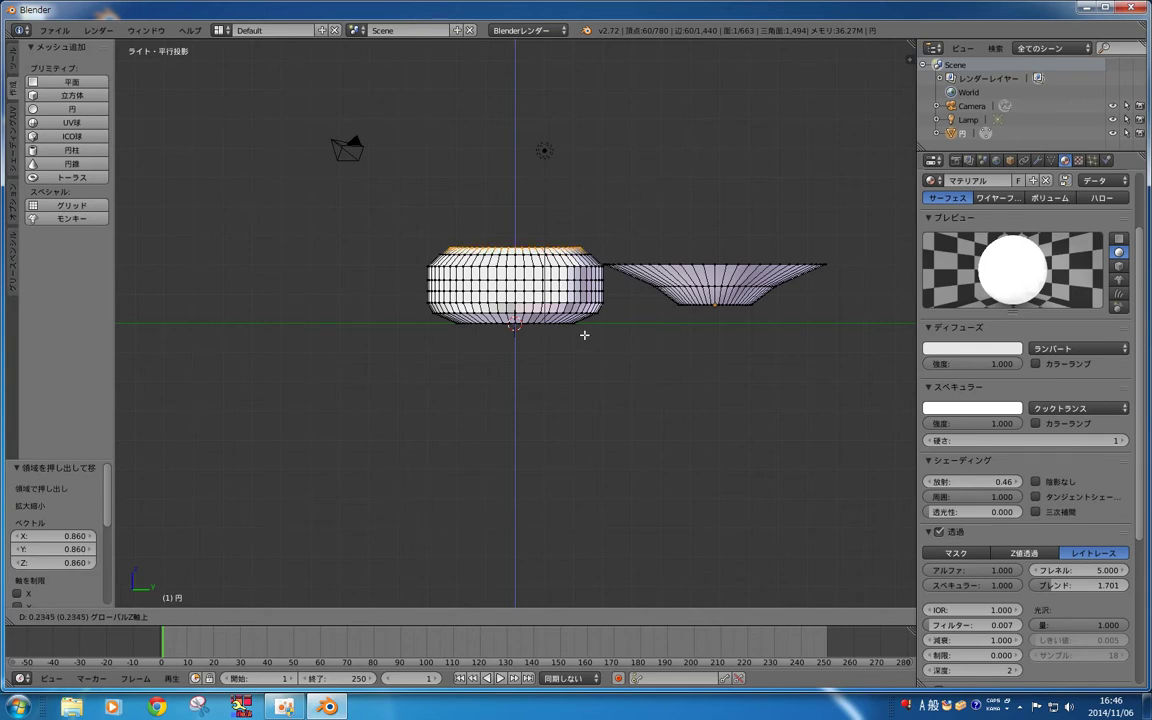
pyautogui.click(584, 334)
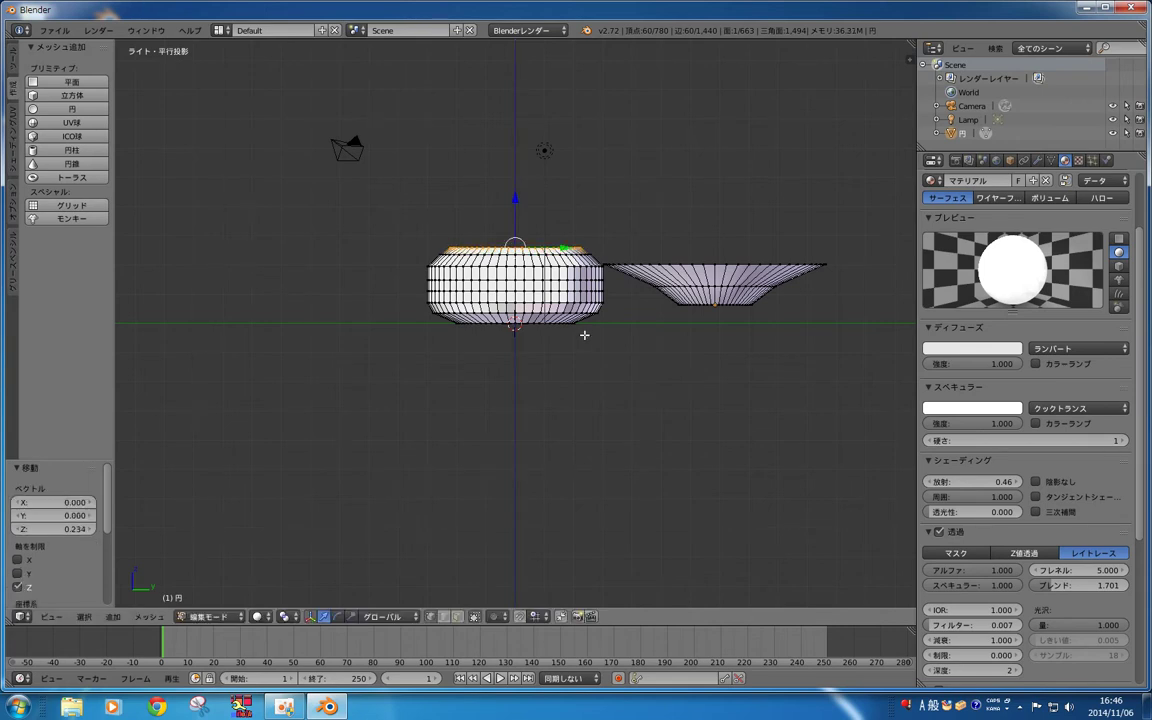
# Step: Extrude a new top ring shrunk to 0.854 and begin lifting it along Z
pyautogui.press('KP_7')
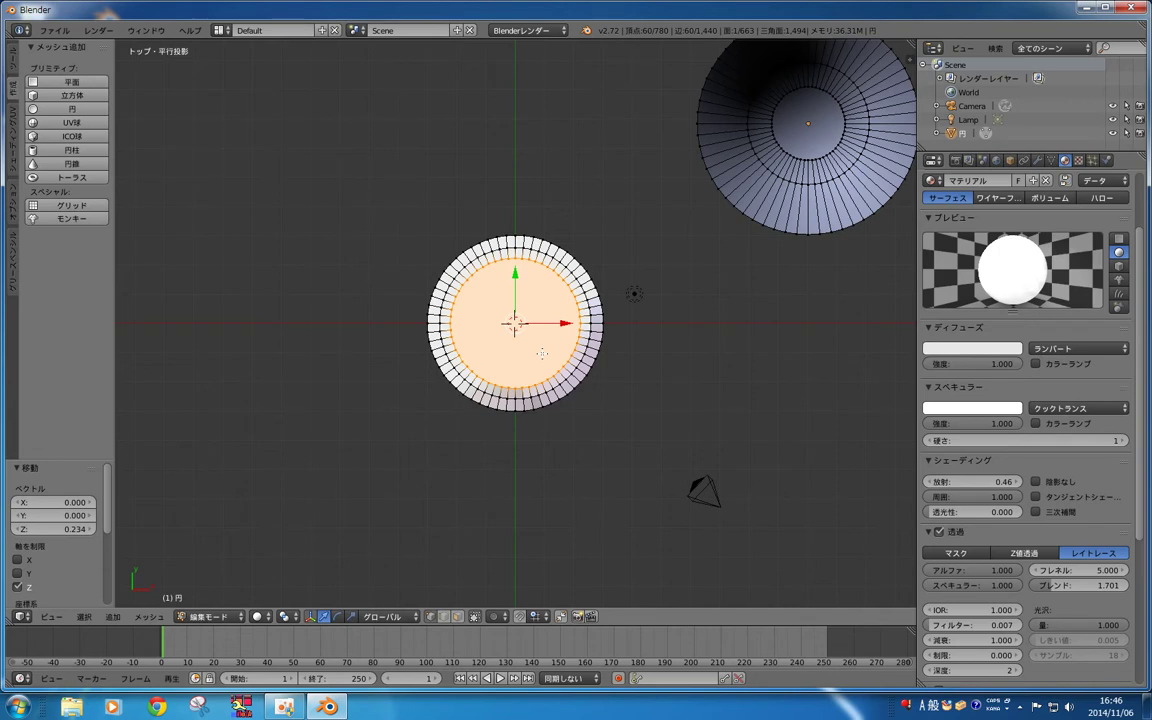
pyautogui.press('e')
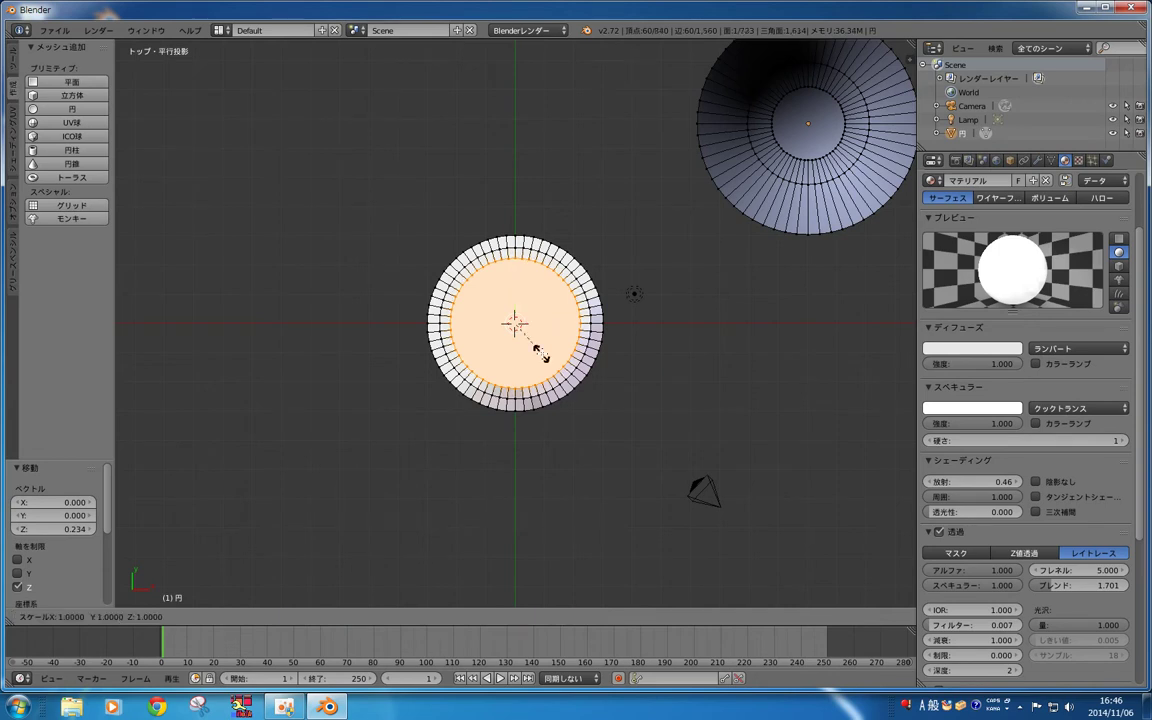
pyautogui.press('s')
pyautogui.click(538, 347)
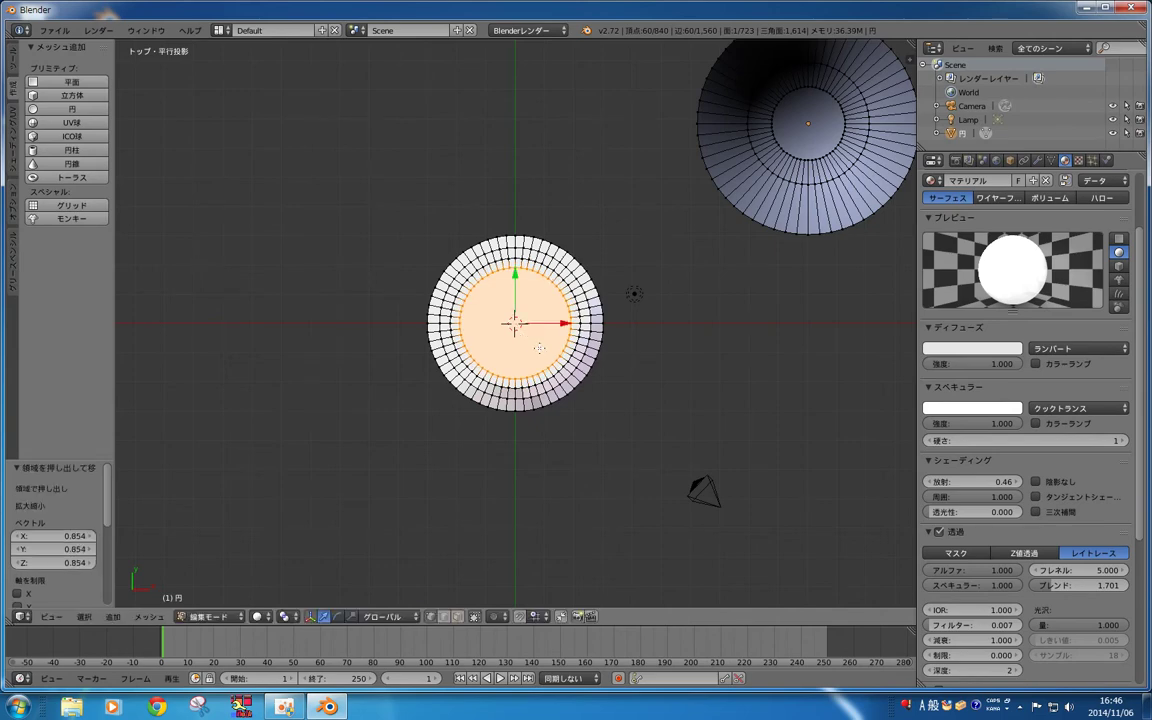
pyautogui.press('KP_3')
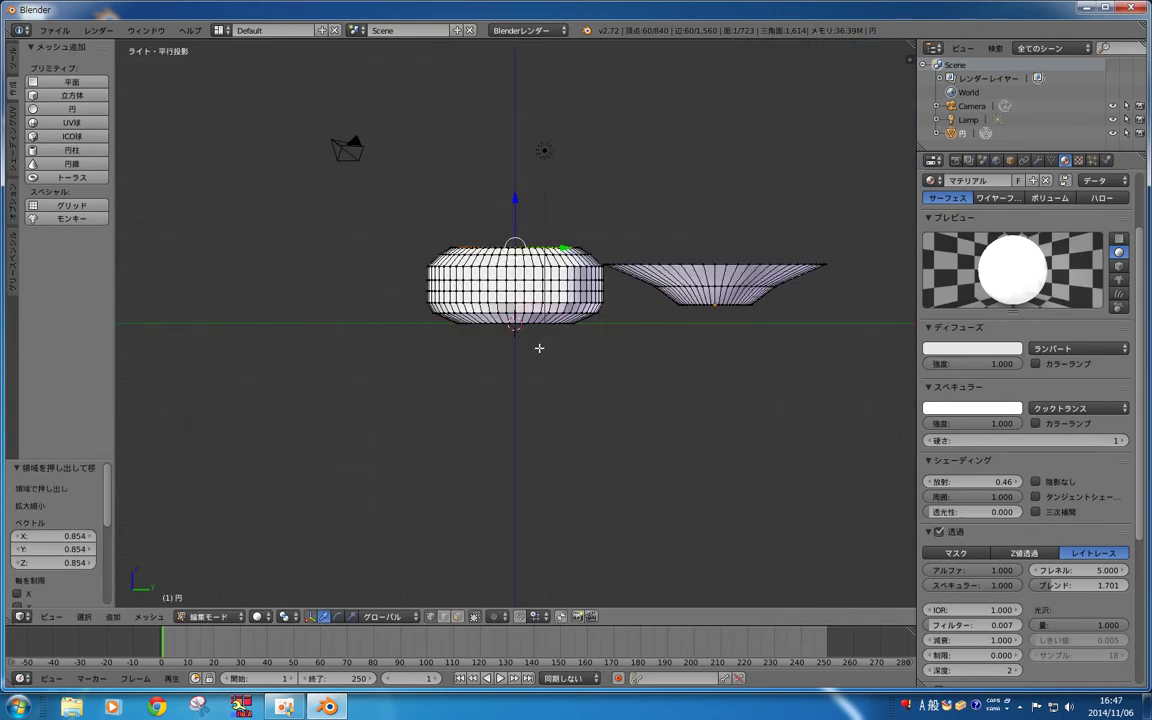
pyautogui.press('e')
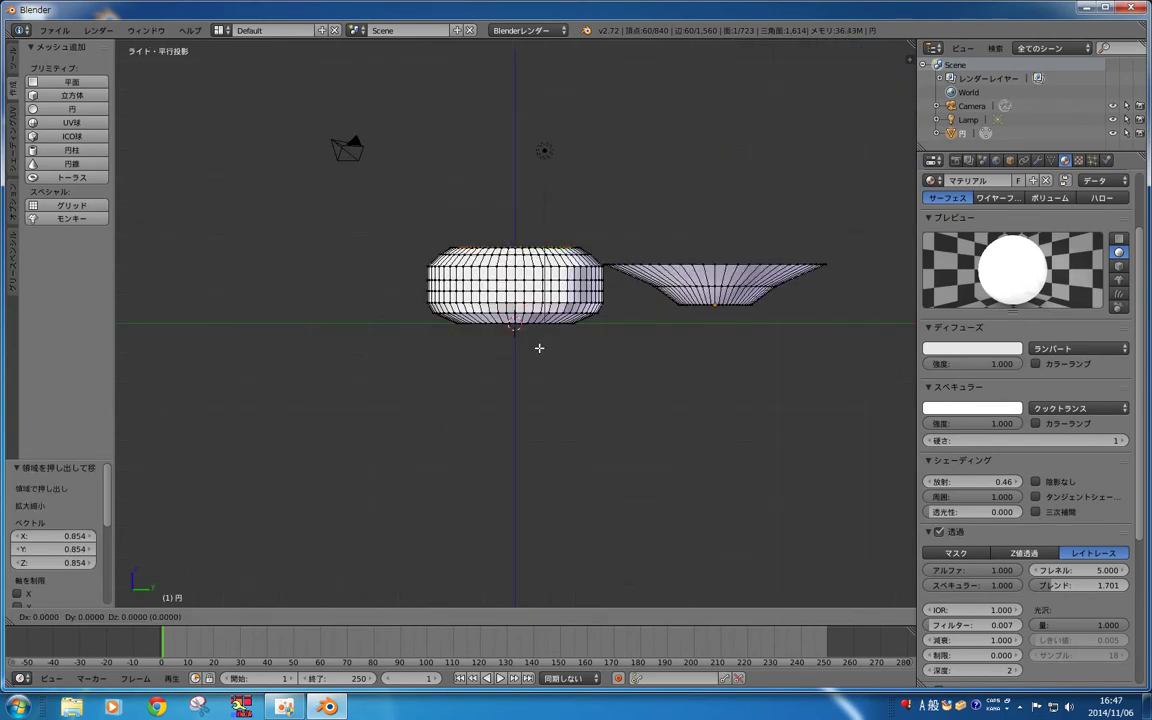
pyautogui.press('z')
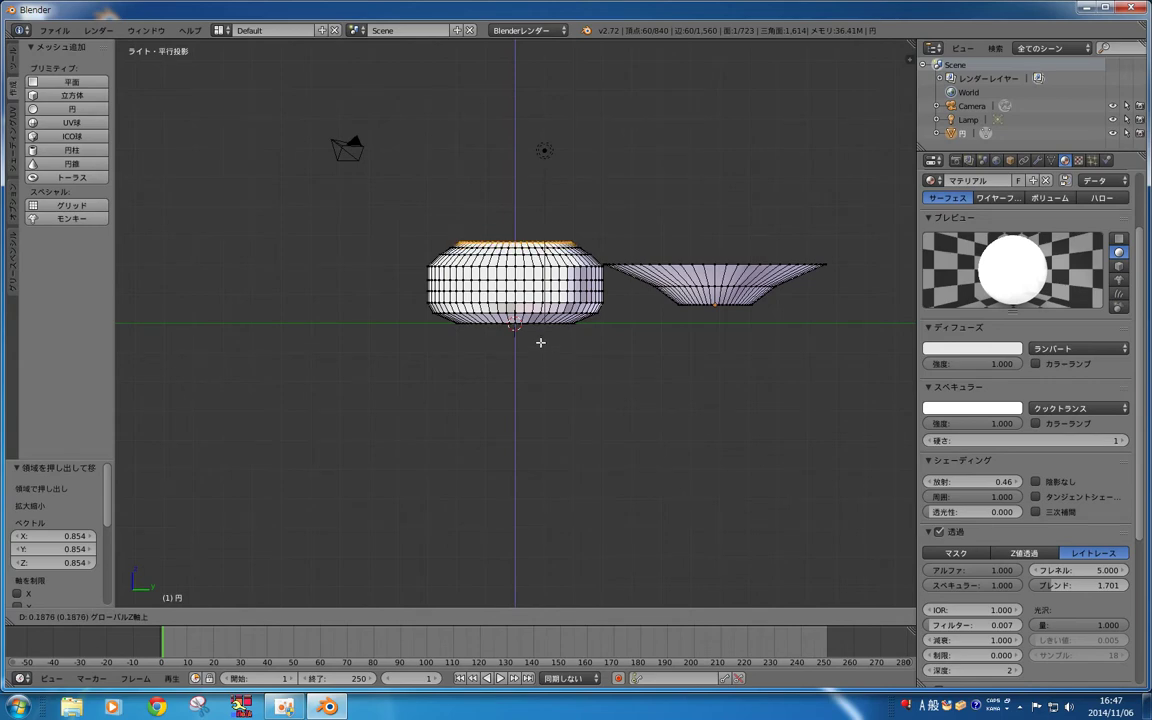
# Step: Set the lifted ring at 0.188, then extrude a new ring widened to 1.408
pyautogui.click(540, 342)
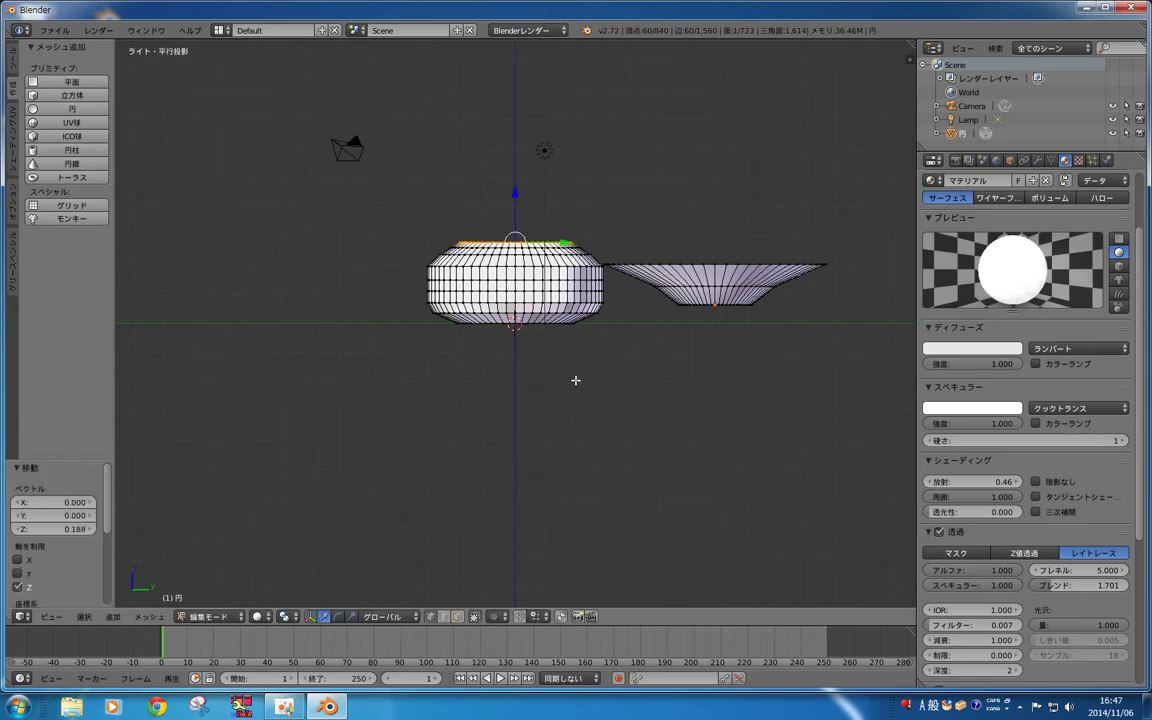
pyautogui.press('KP_7')
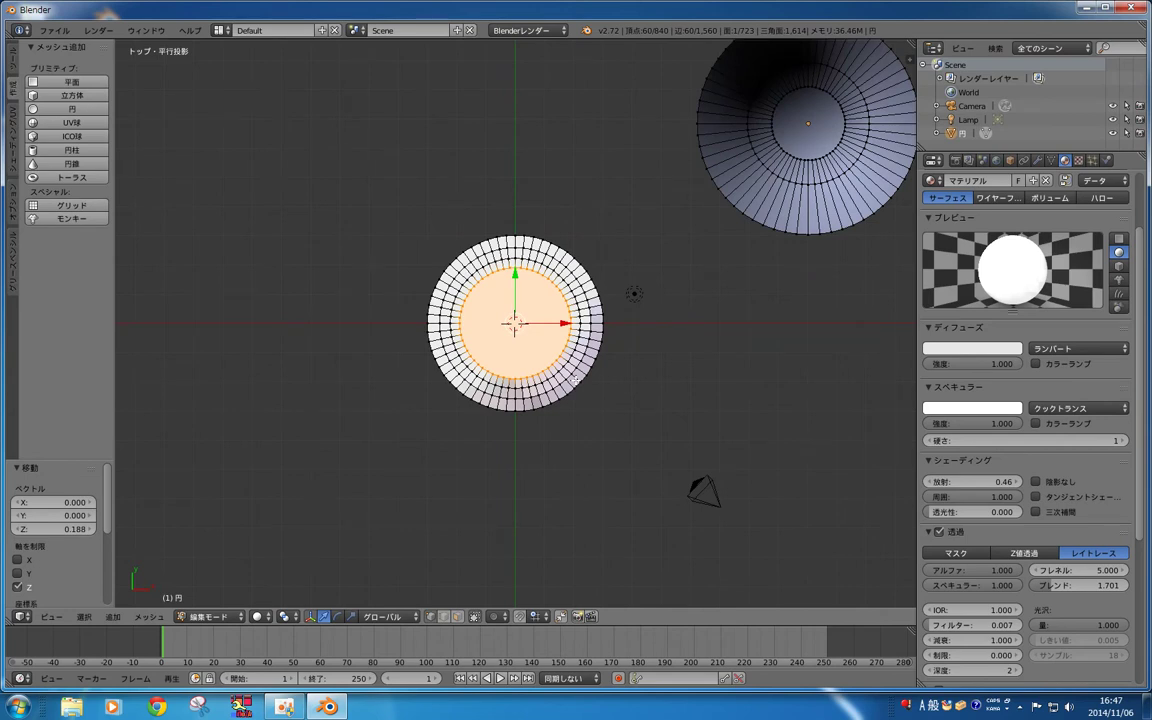
pyautogui.press('e')
pyautogui.press('s')
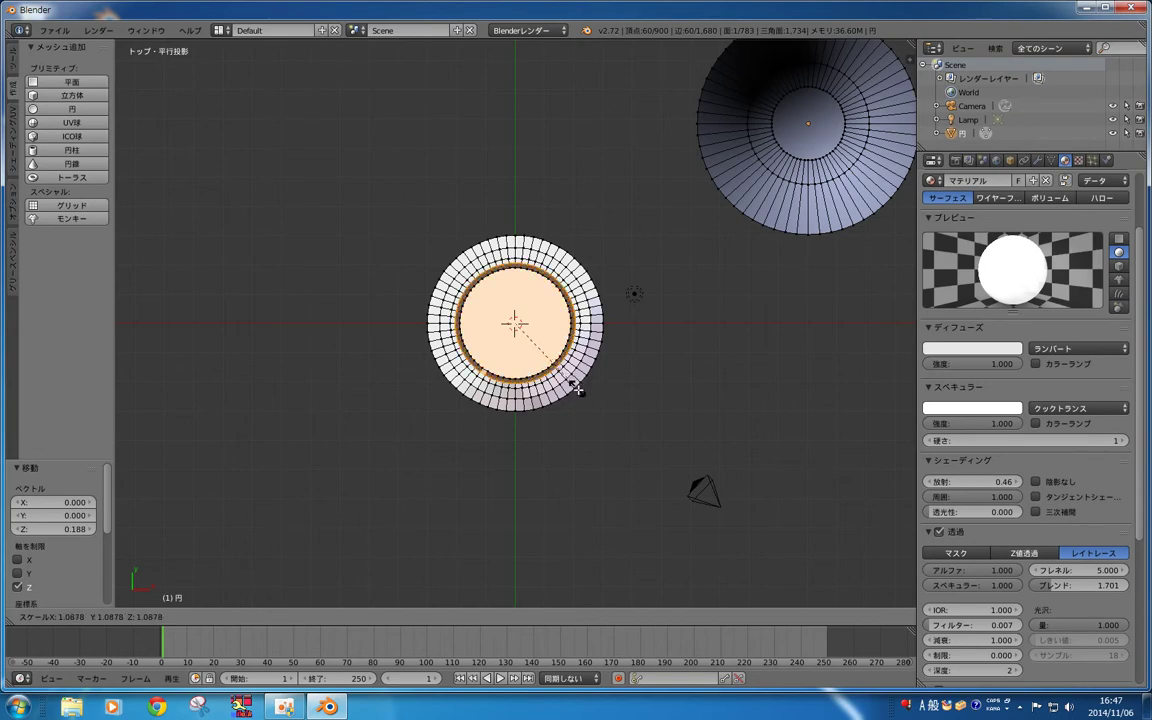
pyautogui.click(590, 412)
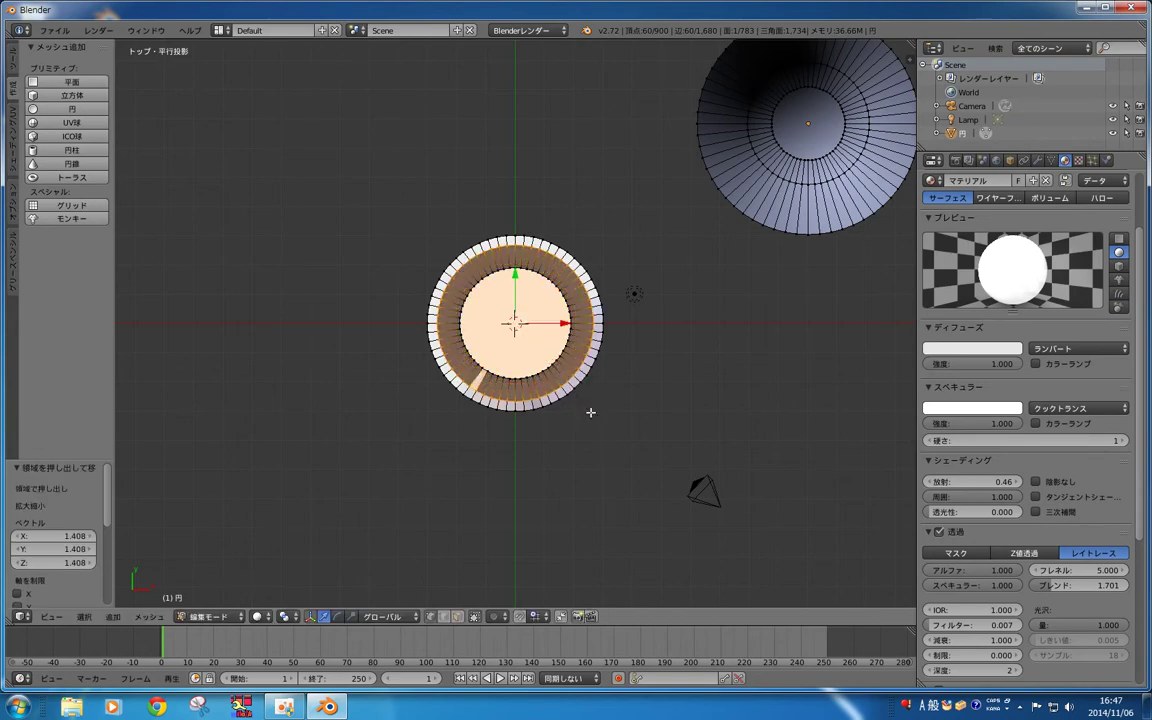
# Step: Raise the flared ring 0.375 along Z
pyautogui.press('KP_3')
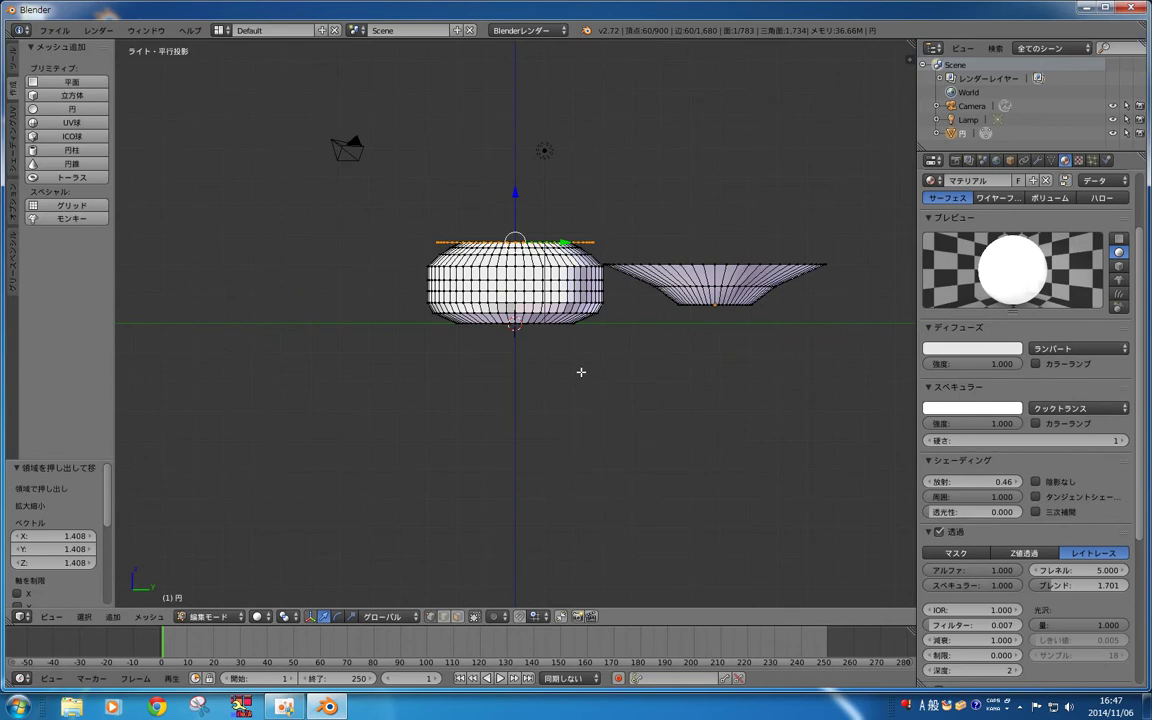
pyautogui.press('g')
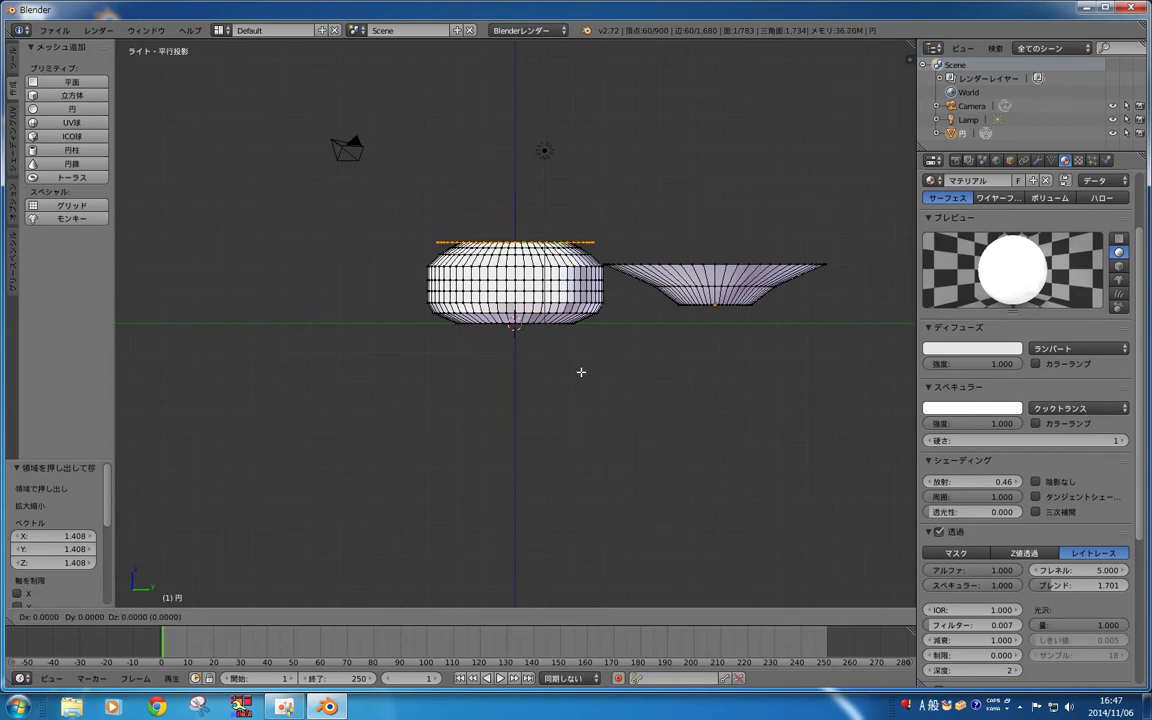
pyautogui.press('z')
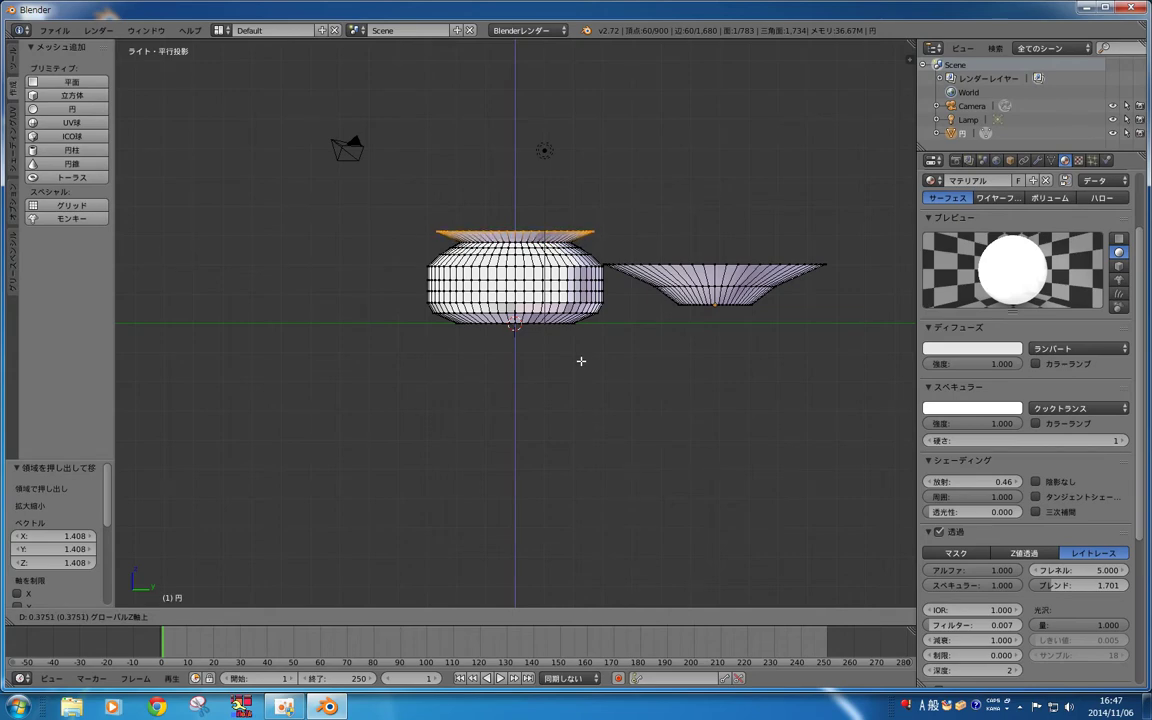
pyautogui.click(581, 361)
# Step: Narrow the raised ring to 0.878 to form the lip
pyautogui.press('KP_7')
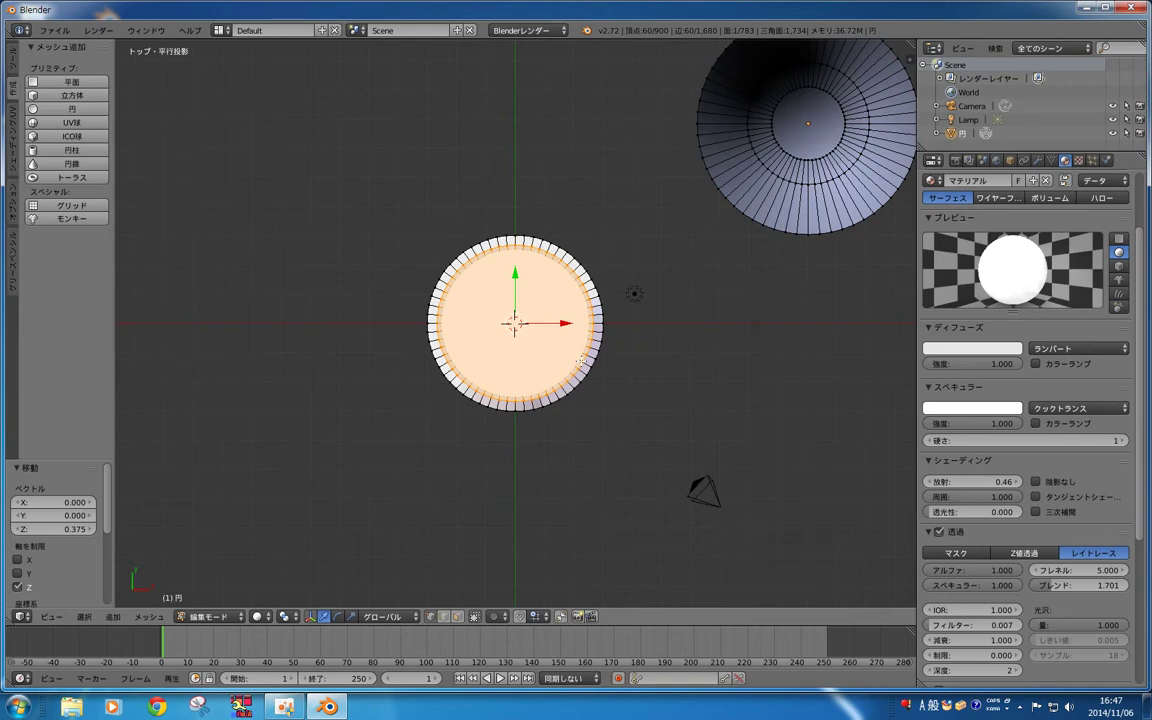
pyautogui.press('s')
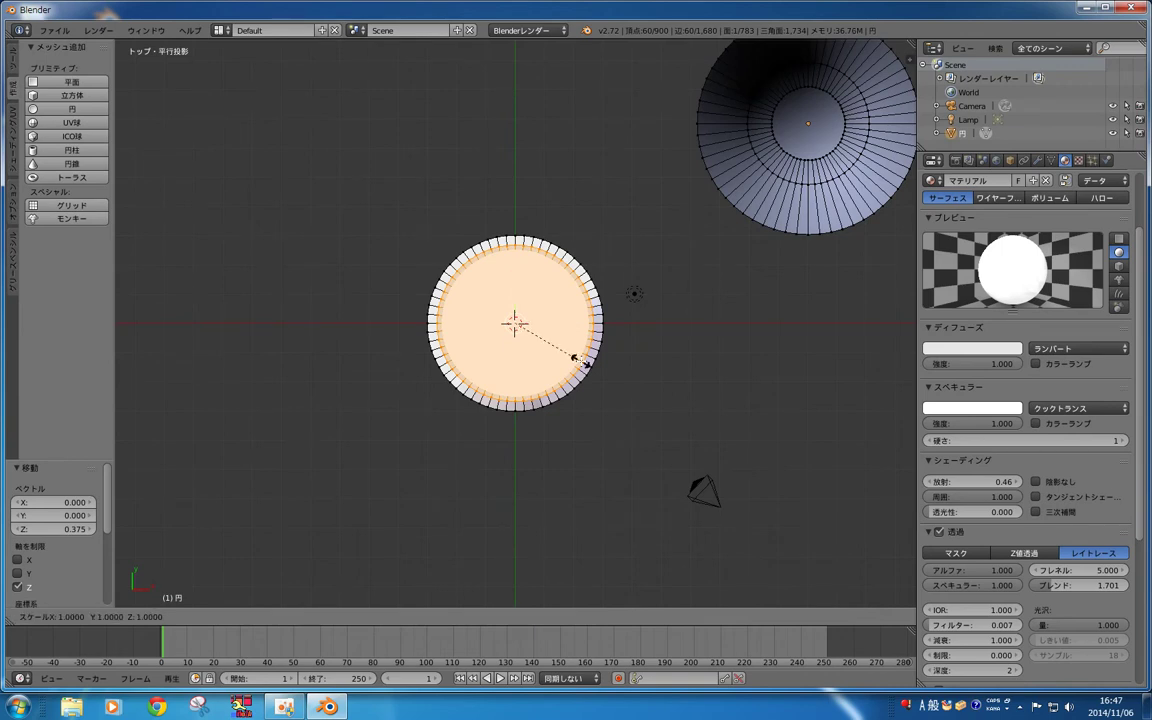
pyautogui.click(570, 358)
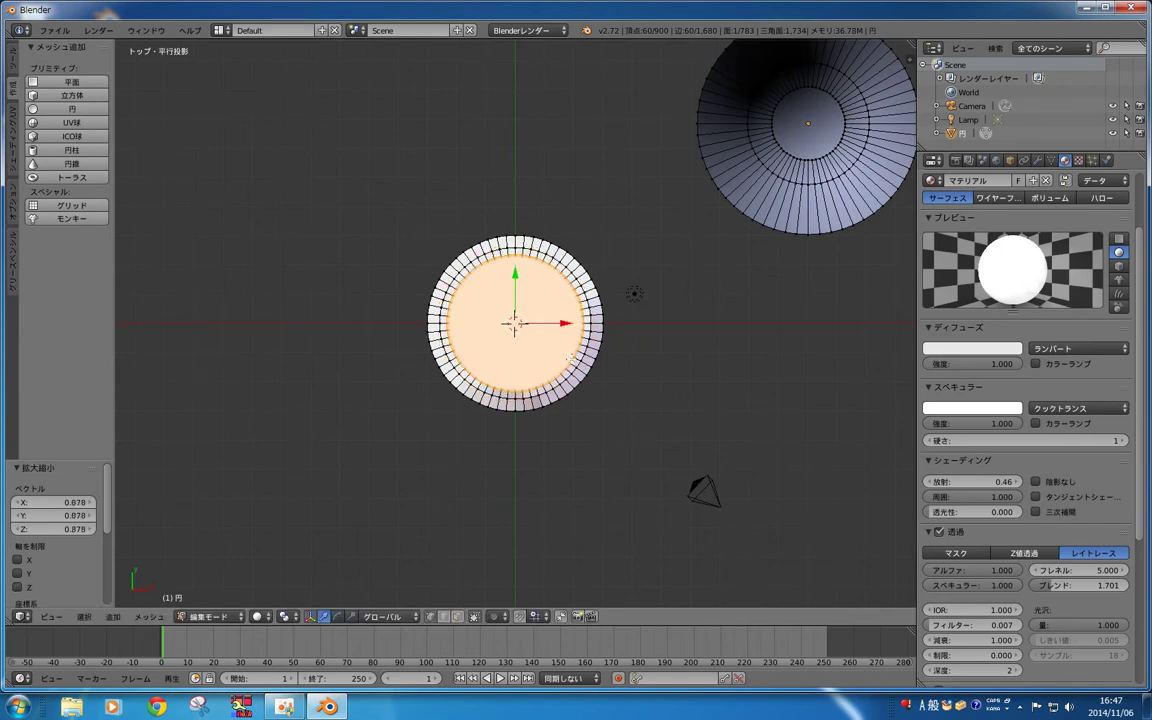
pyautogui.press('KP_3')
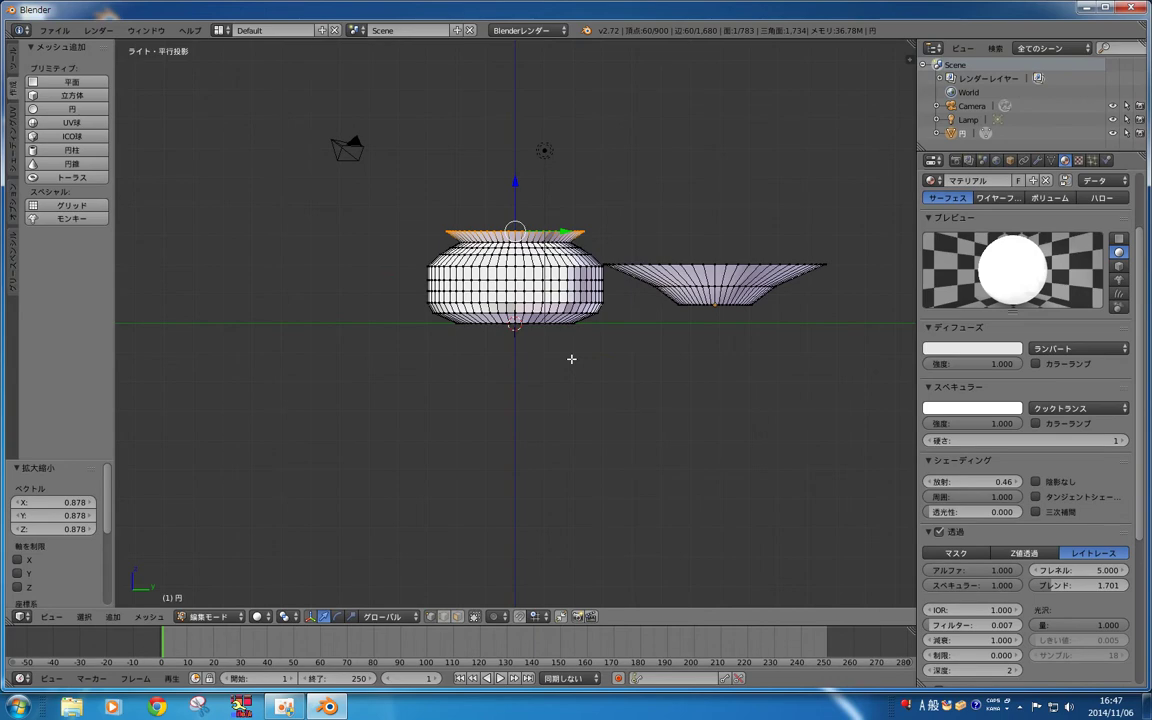
# Step: Extrude a new rim from the top and raise it 0.305
pyautogui.press('KP_7')
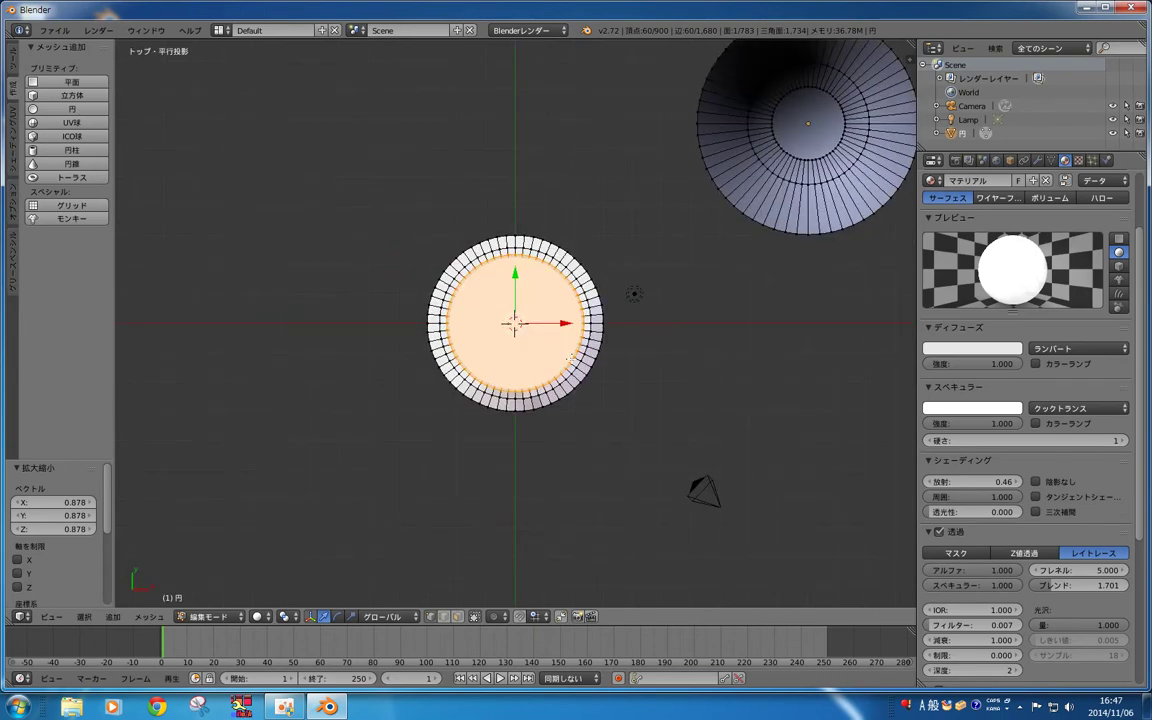
pyautogui.press('e')
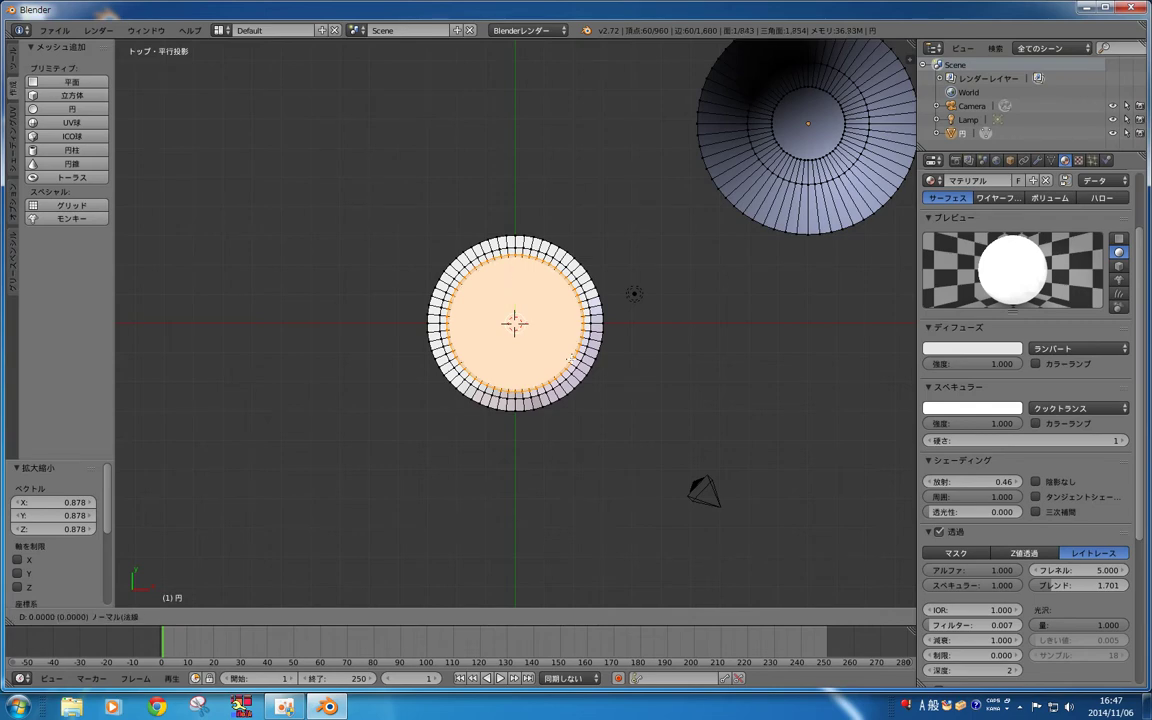
pyautogui.press('Escape')
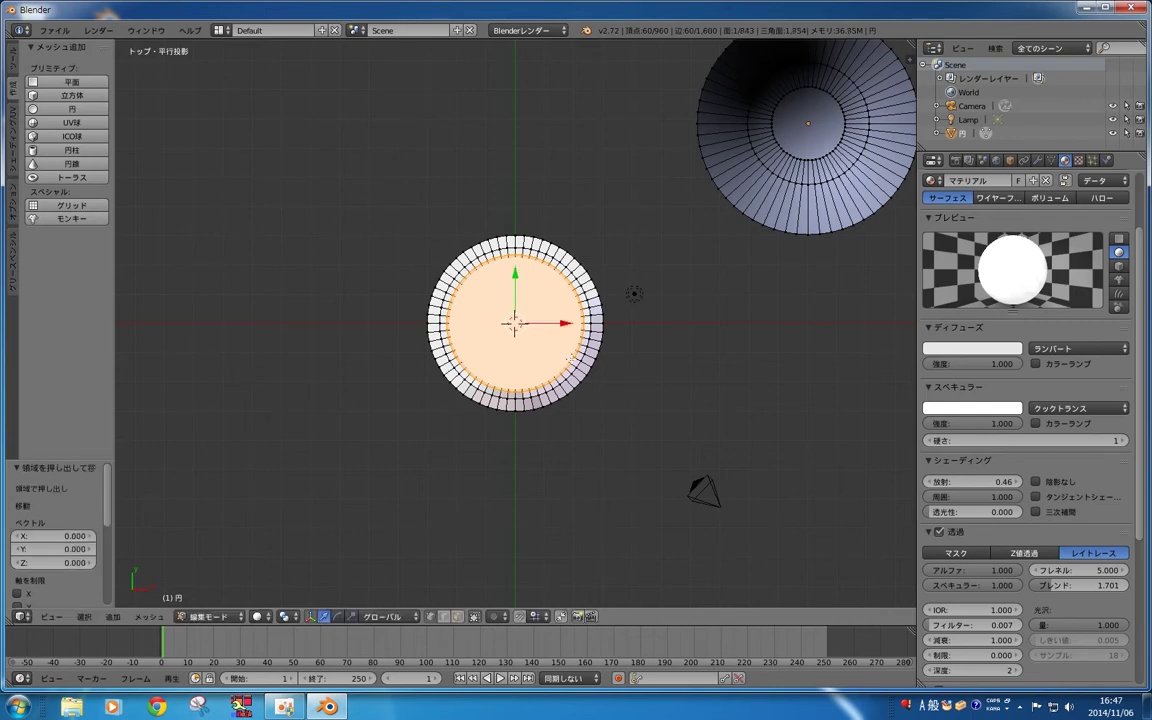
pyautogui.press('KP_3')
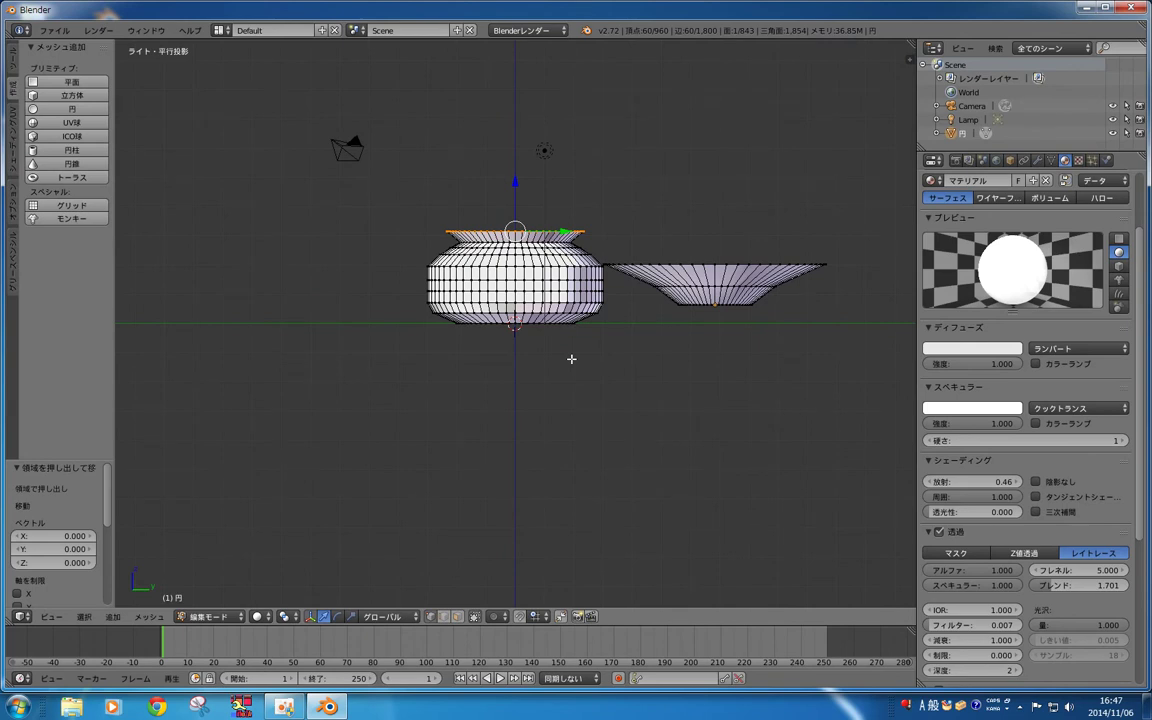
pyautogui.press('e')
pyautogui.press('z')
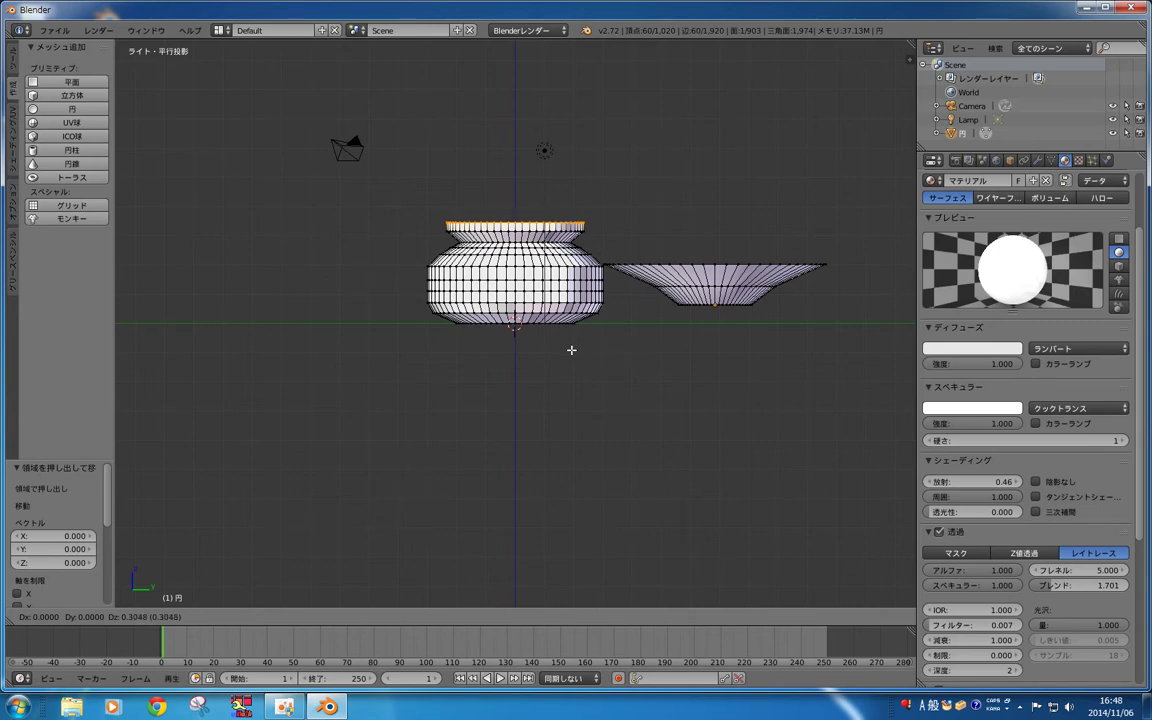
pyautogui.click(571, 349)
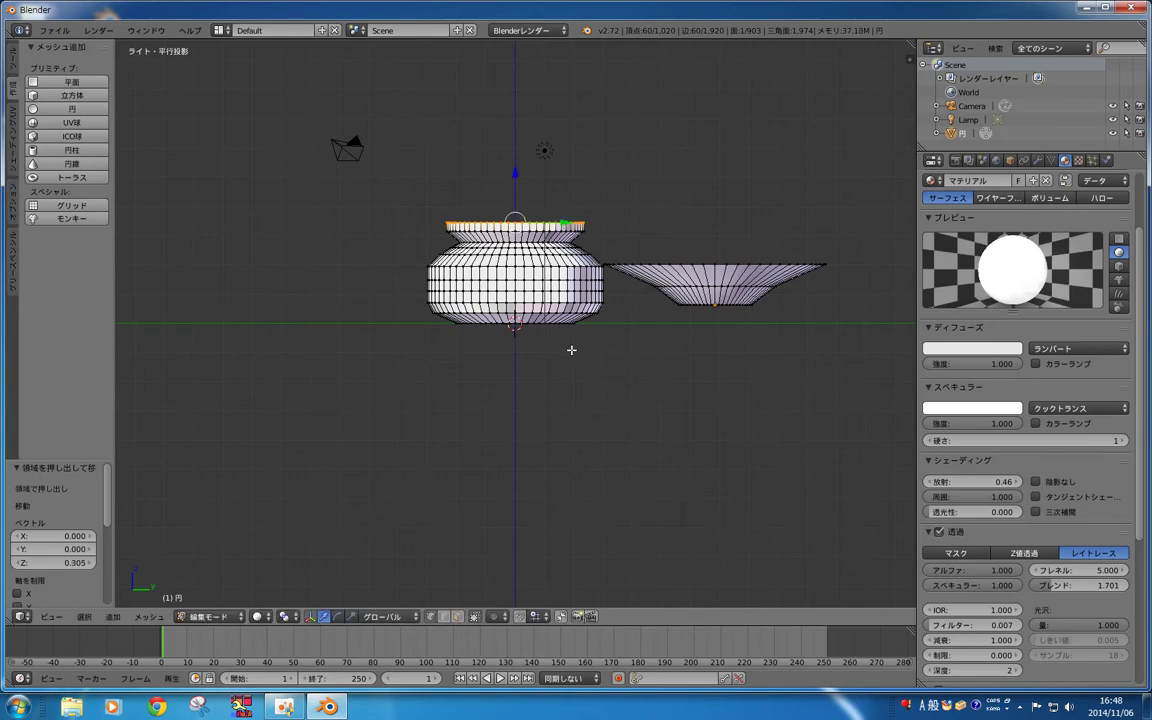
# Step: Enlarge the top ring slightly and extrude it in place
pyautogui.press('KP_7')
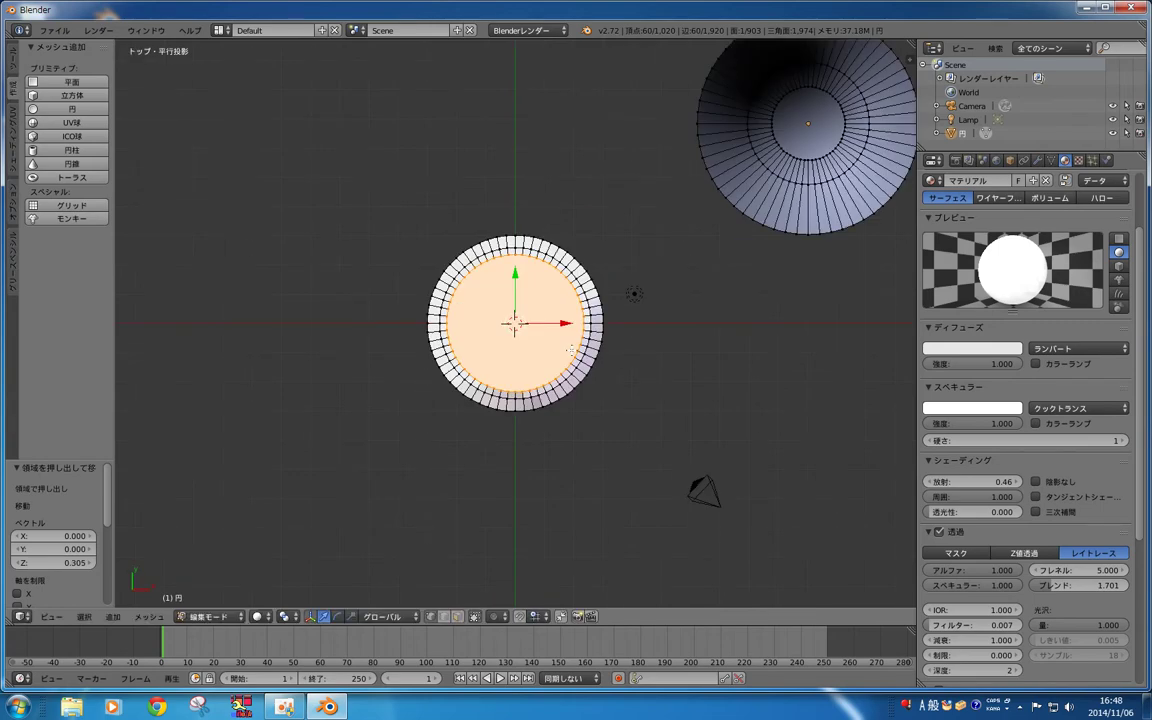
pyautogui.press('s')
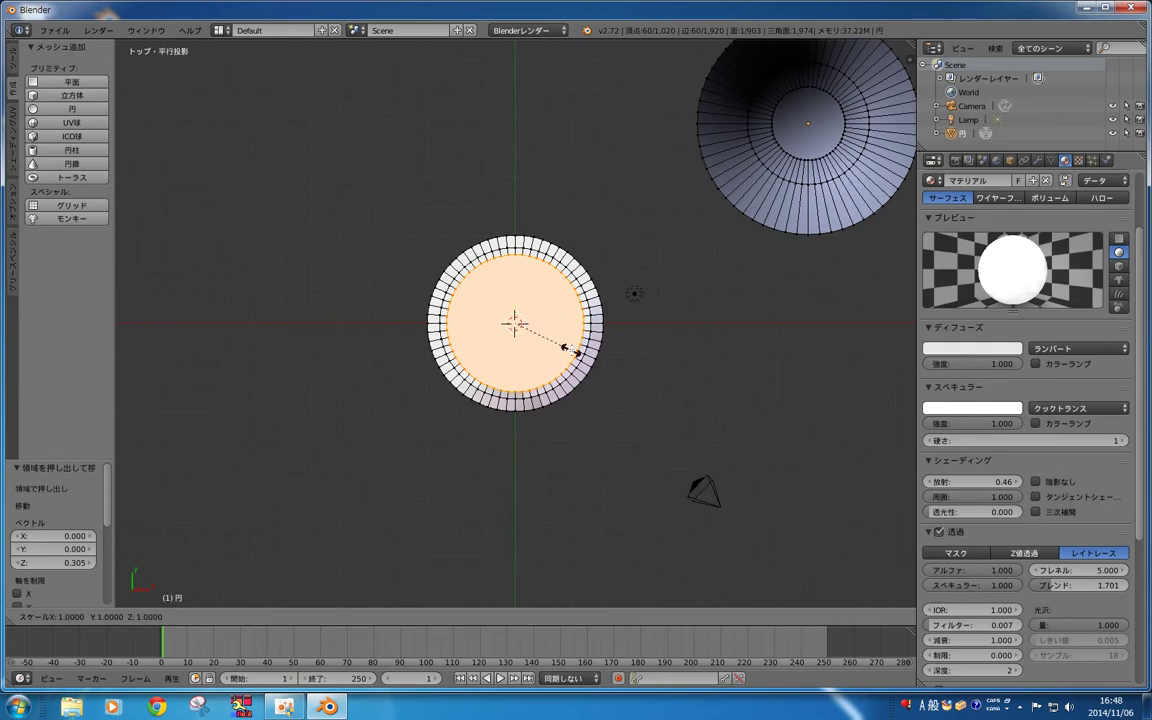
pyautogui.click(576, 356)
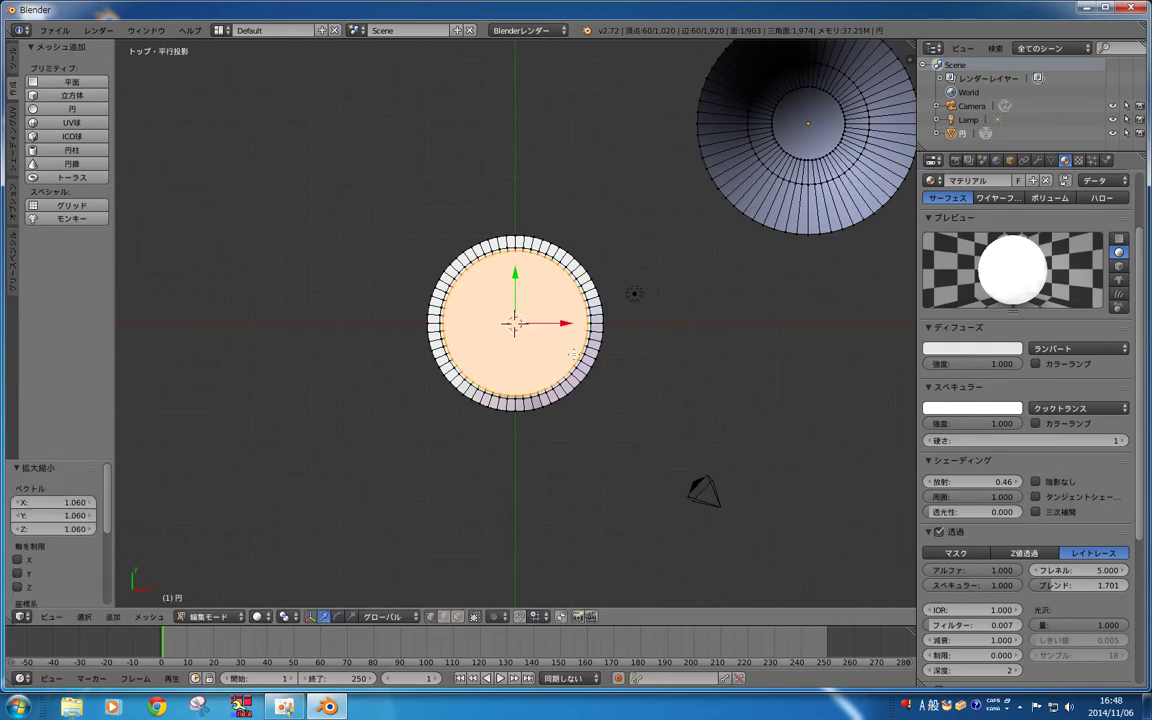
pyautogui.press('KP_3')
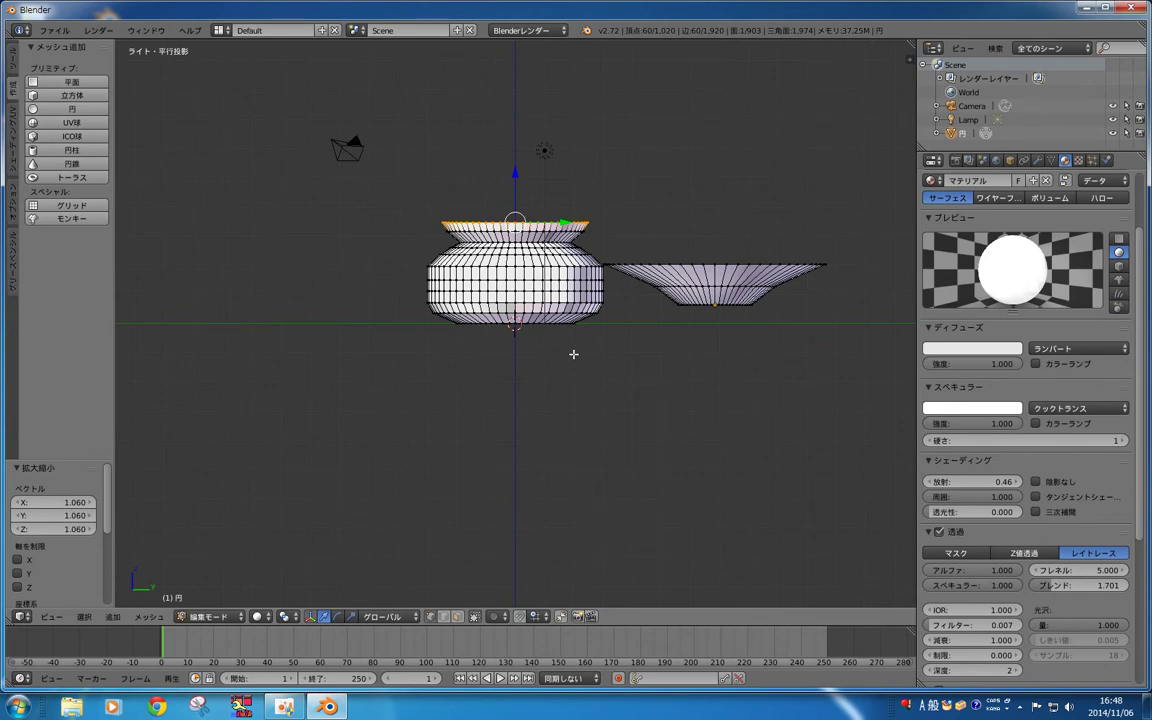
pyautogui.press('e')
pyautogui.press('z')
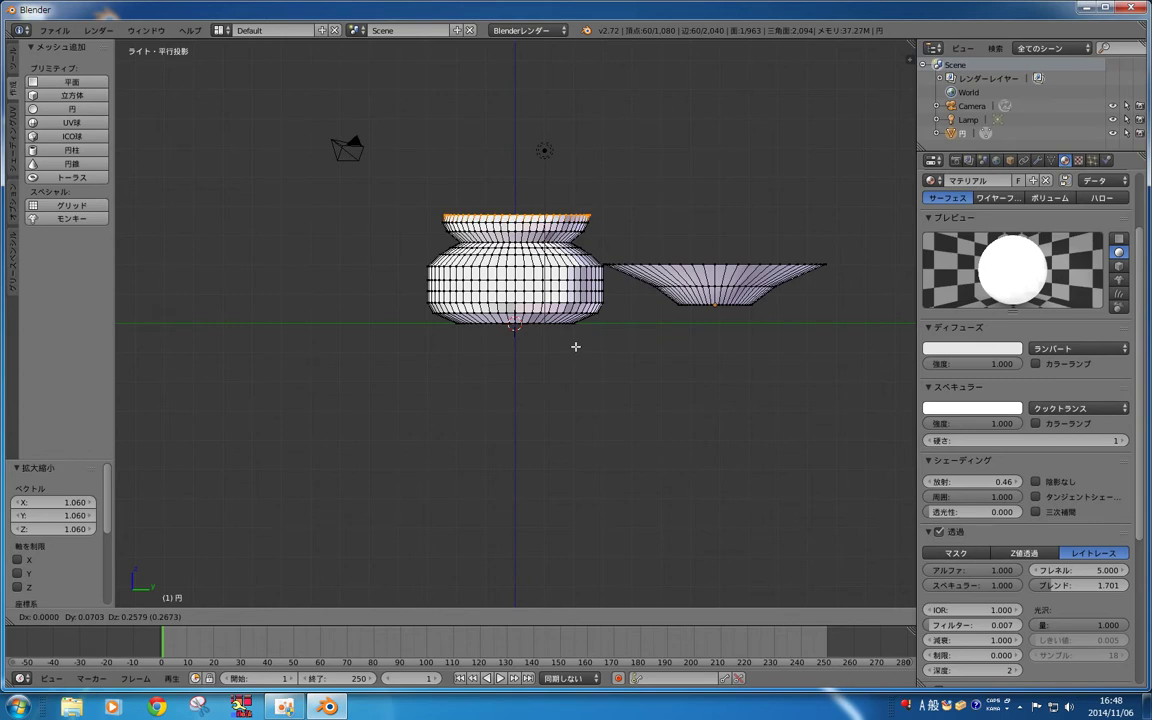
pyautogui.press('Escape')
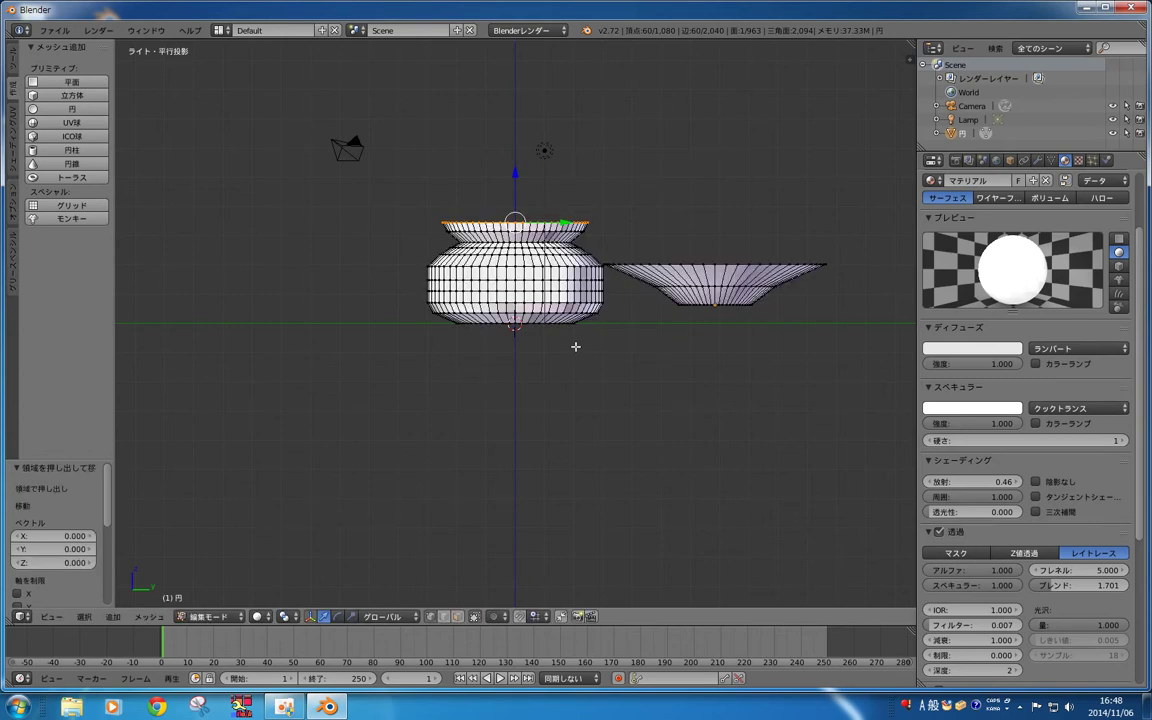
# Step: Raise the top ring 0.352 along Z
pyautogui.press('g')
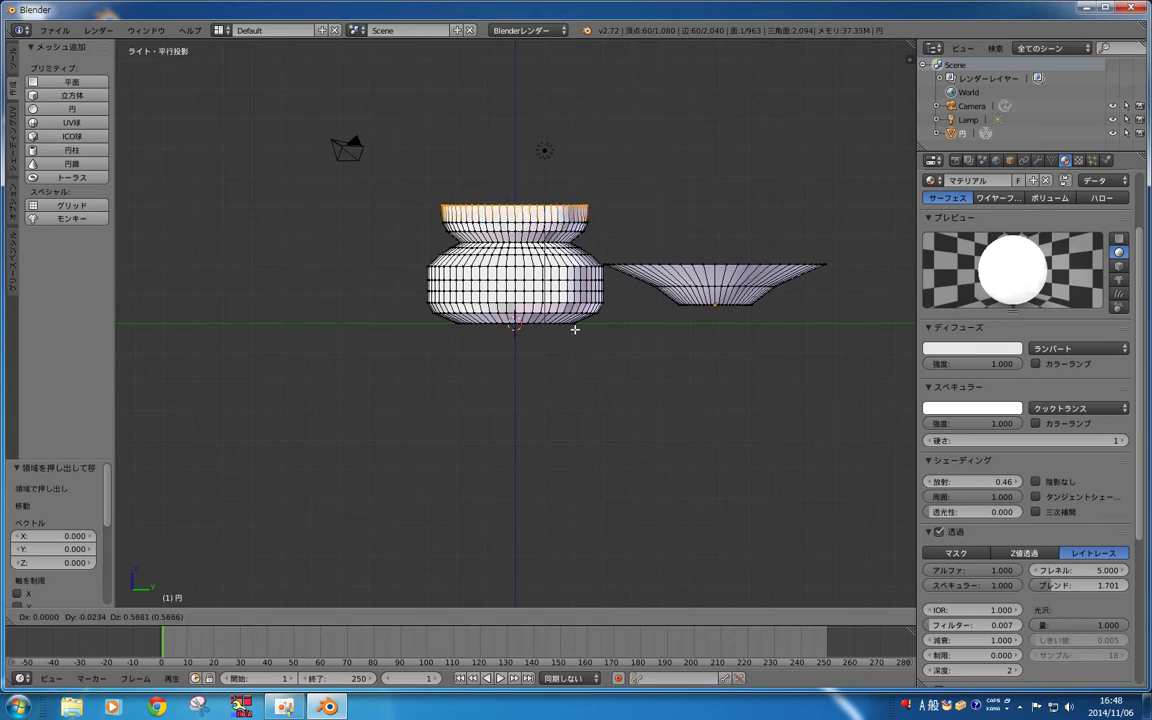
pyautogui.press('Escape')
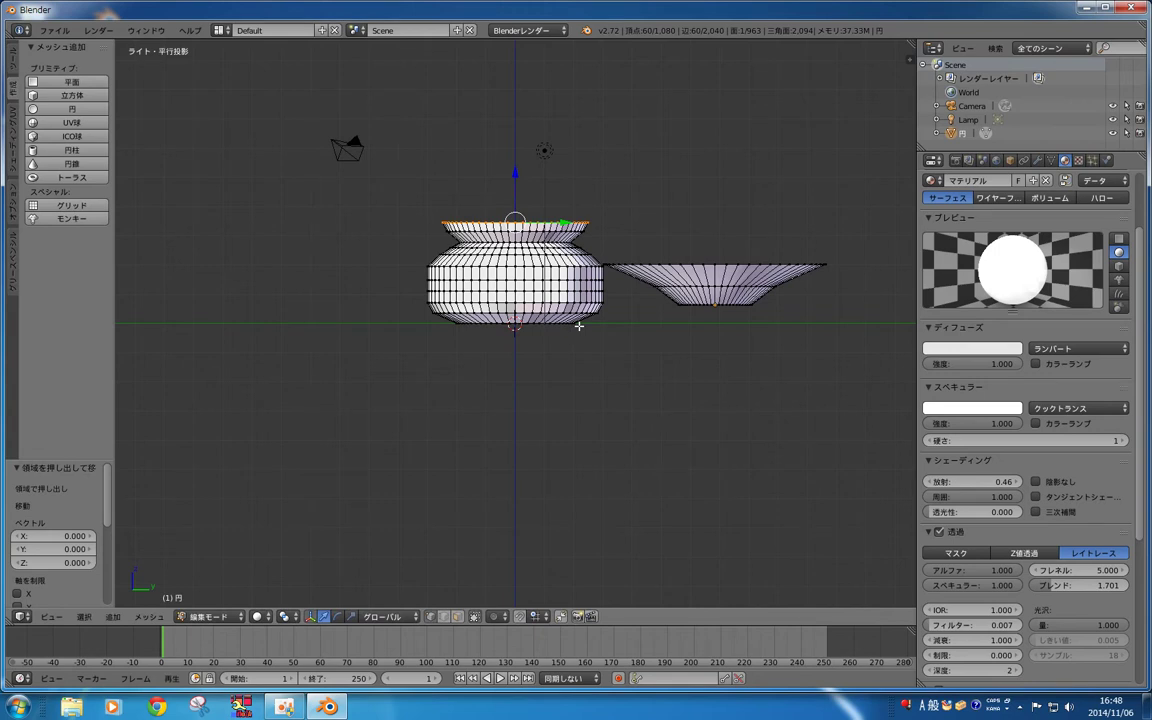
pyautogui.press('g')
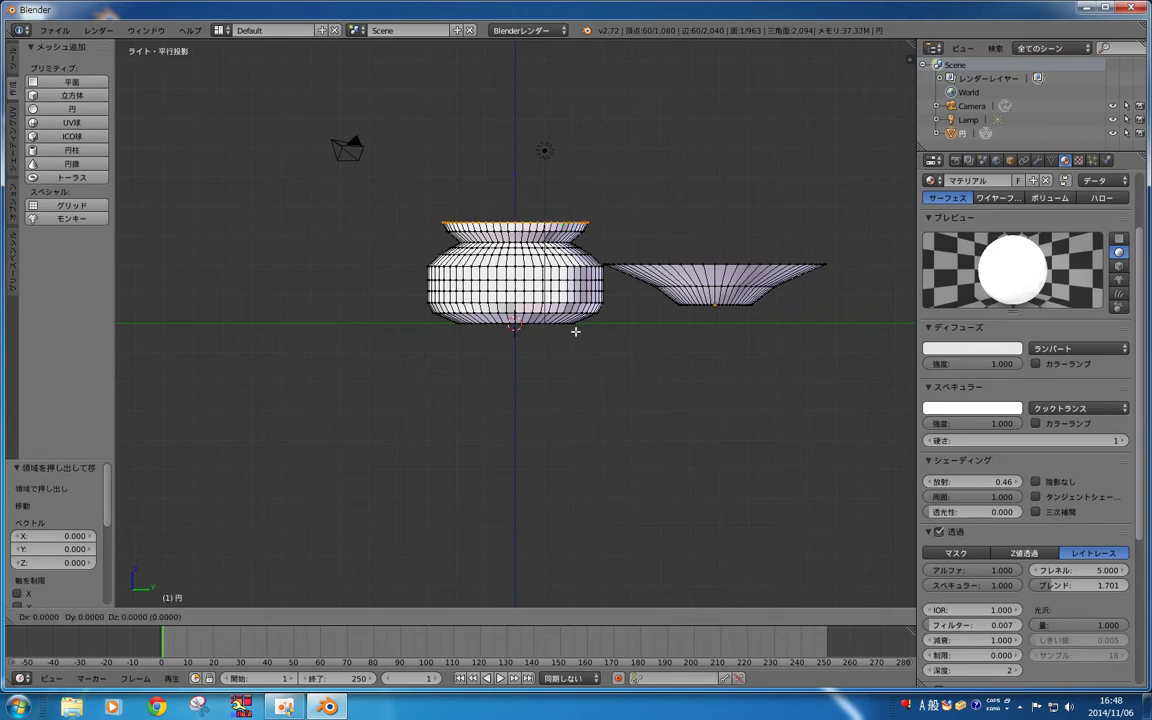
pyautogui.press('z')
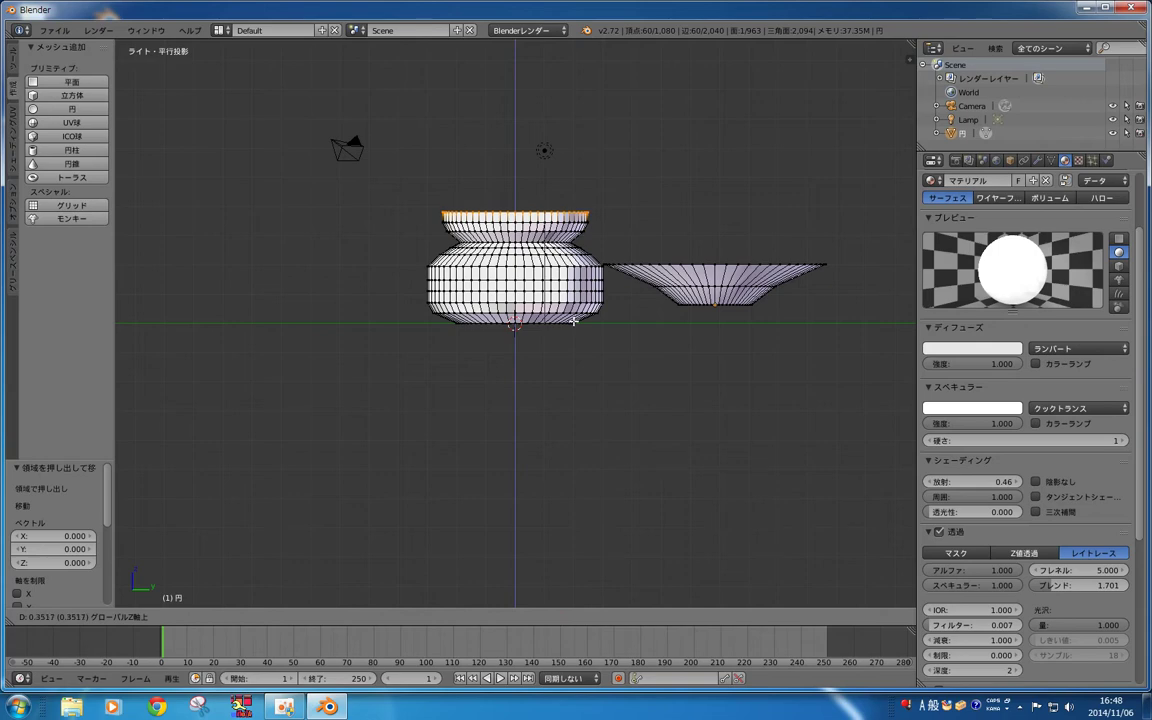
pyautogui.click(574, 320)
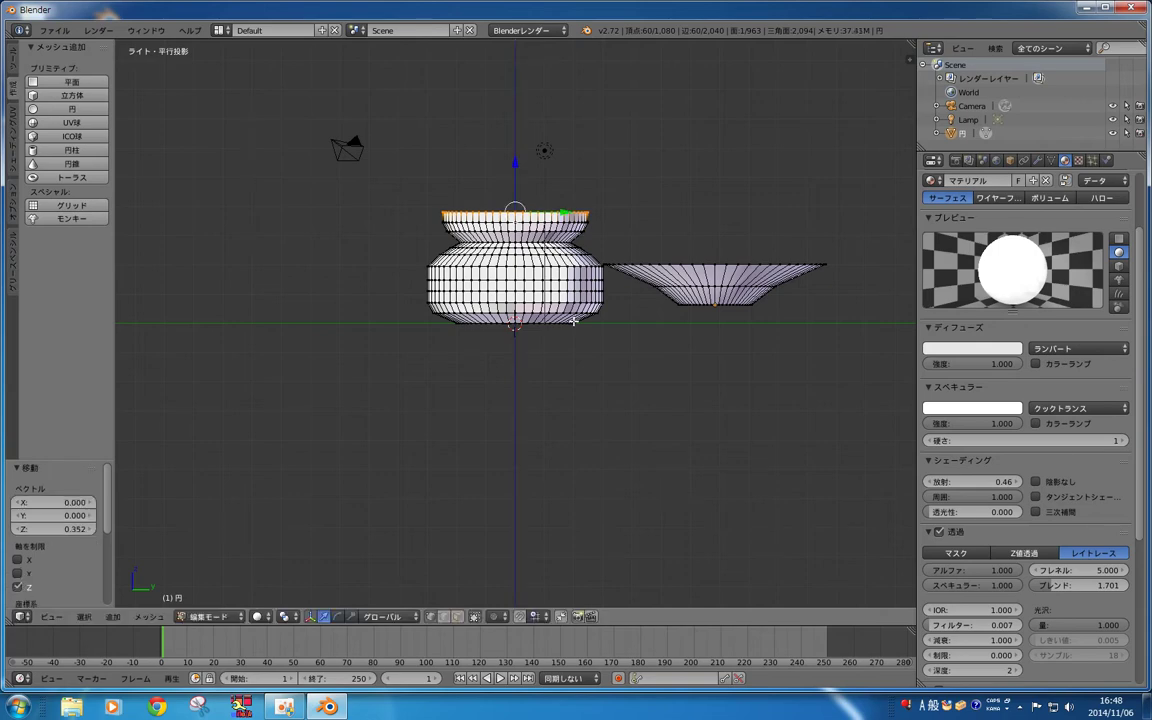
pyautogui.press('KP_7')
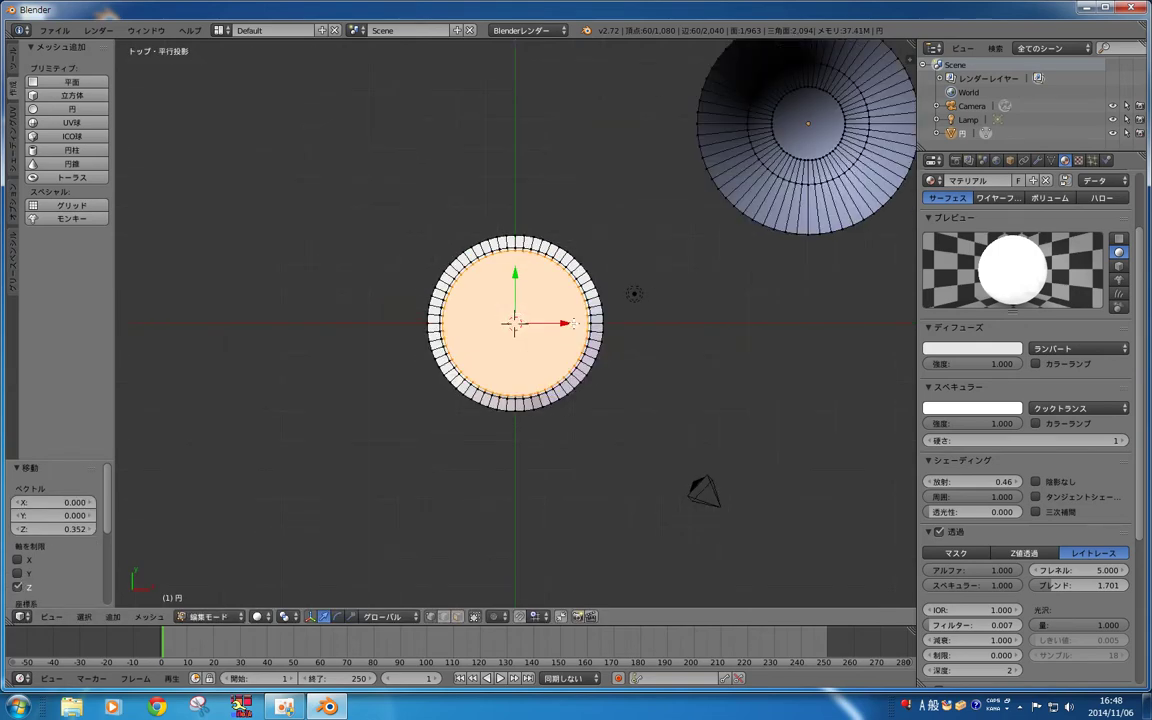
# Step: Extrude a new top ring and shrink it to 0.871
pyautogui.press('e')
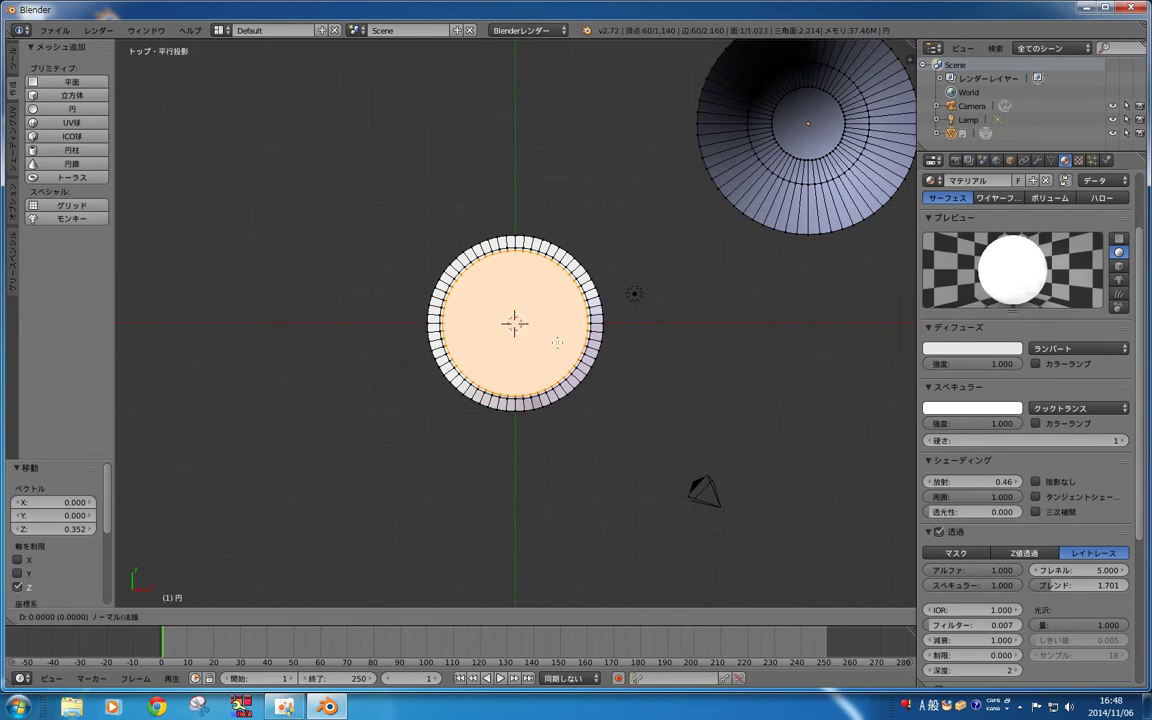
pyautogui.press('z')
pyautogui.press('s')
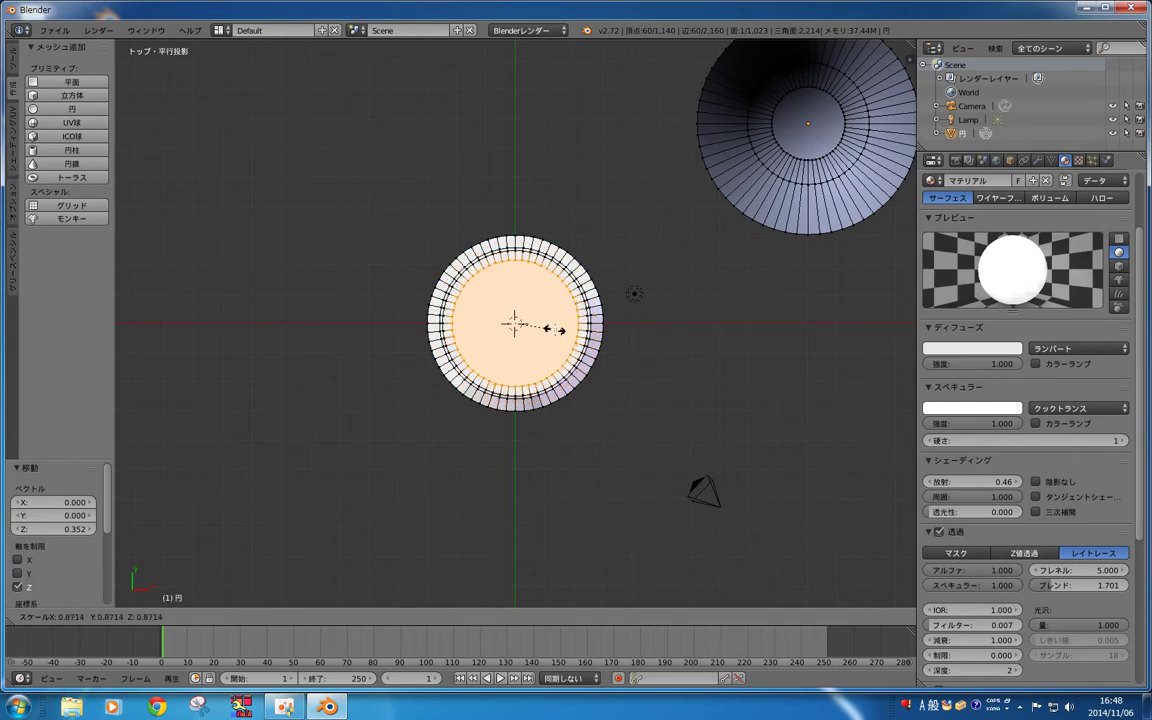
pyautogui.click(556, 329)
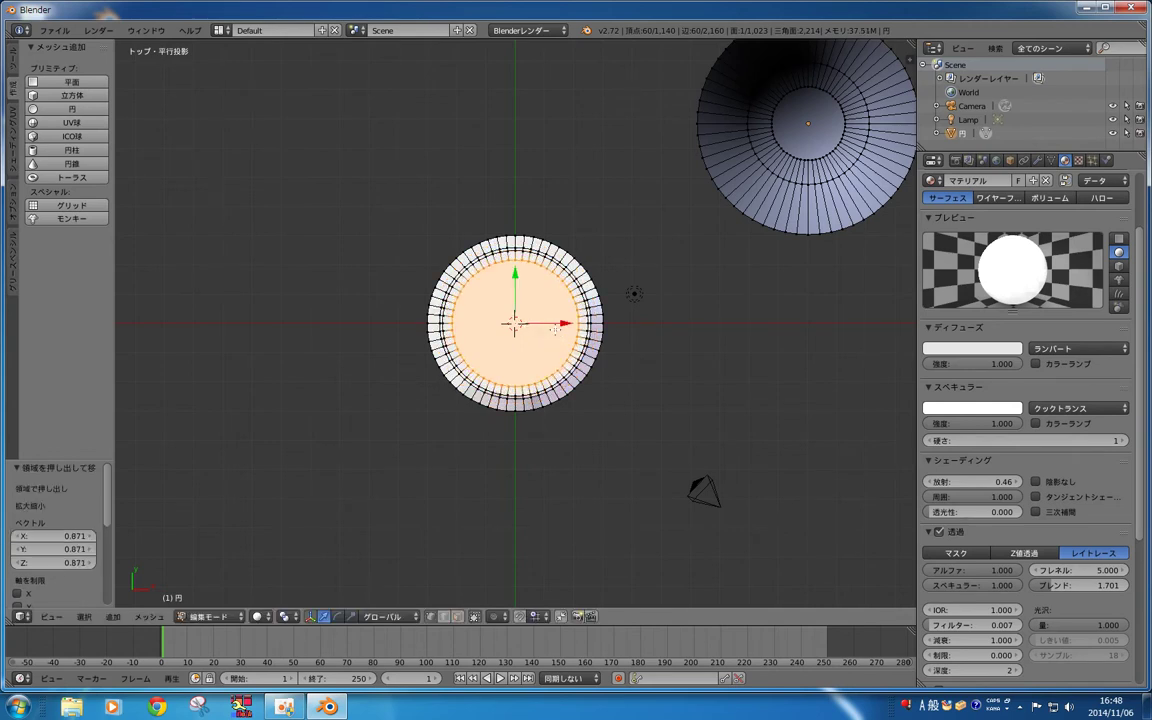
# Step: Raise the new ring 0.305 along Z
pyautogui.press('KP_3')
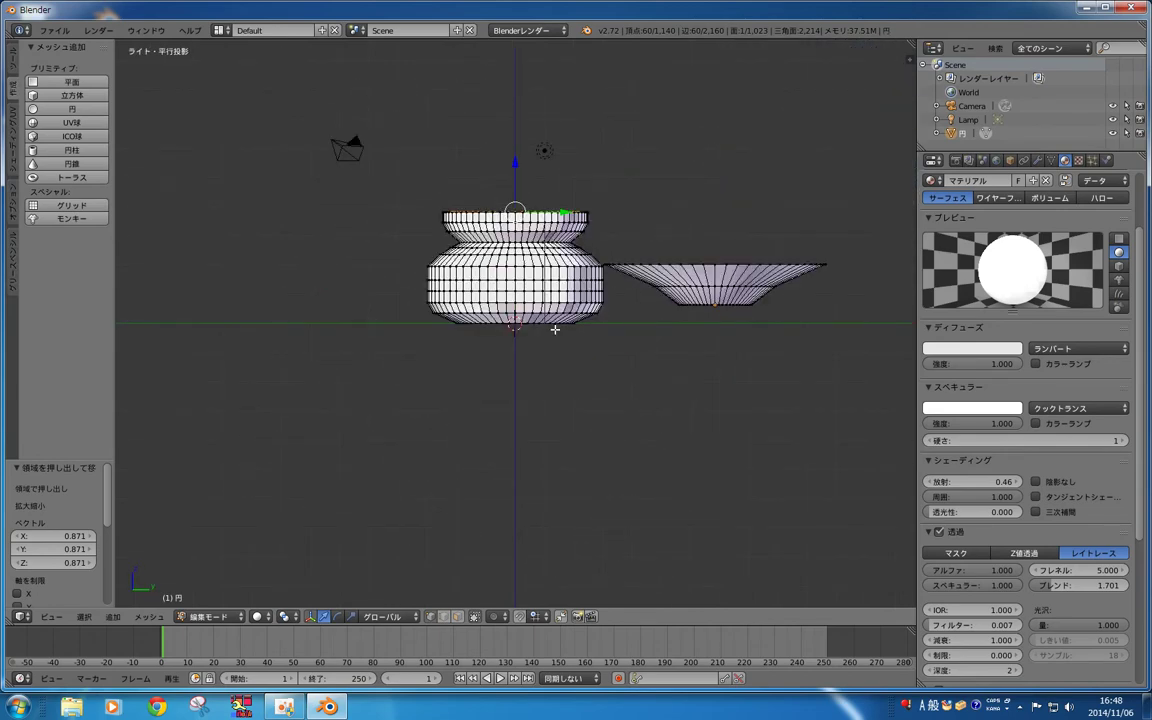
pyautogui.press('e')
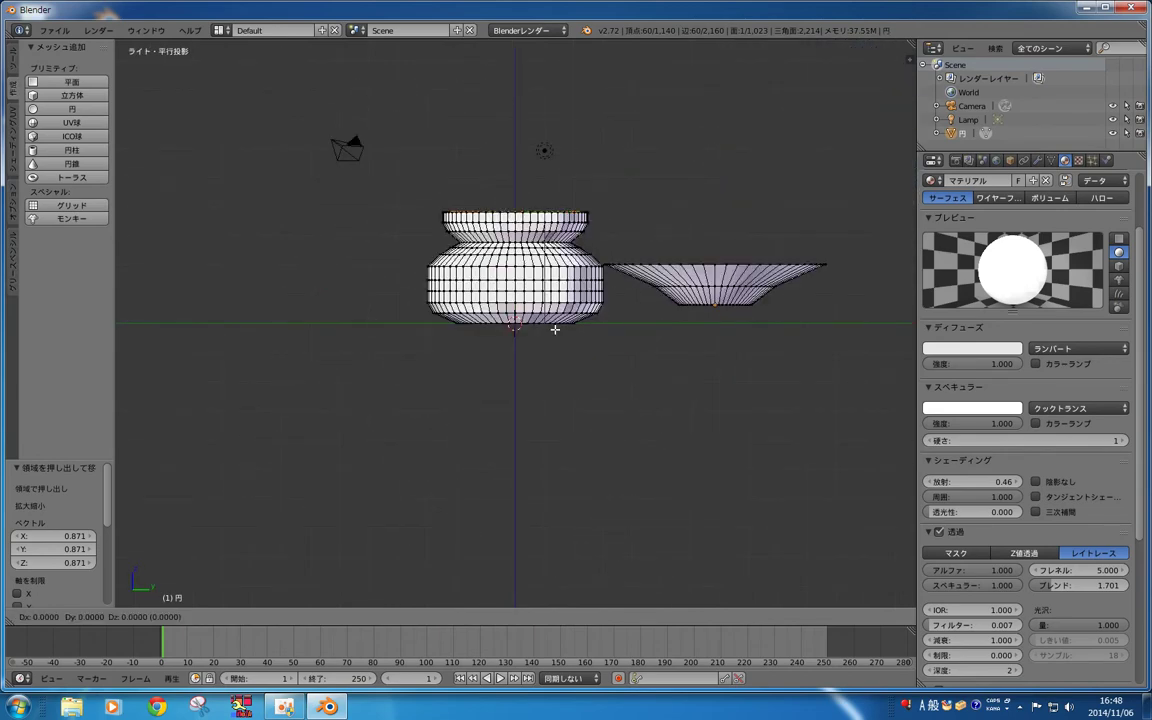
pyautogui.press('z')
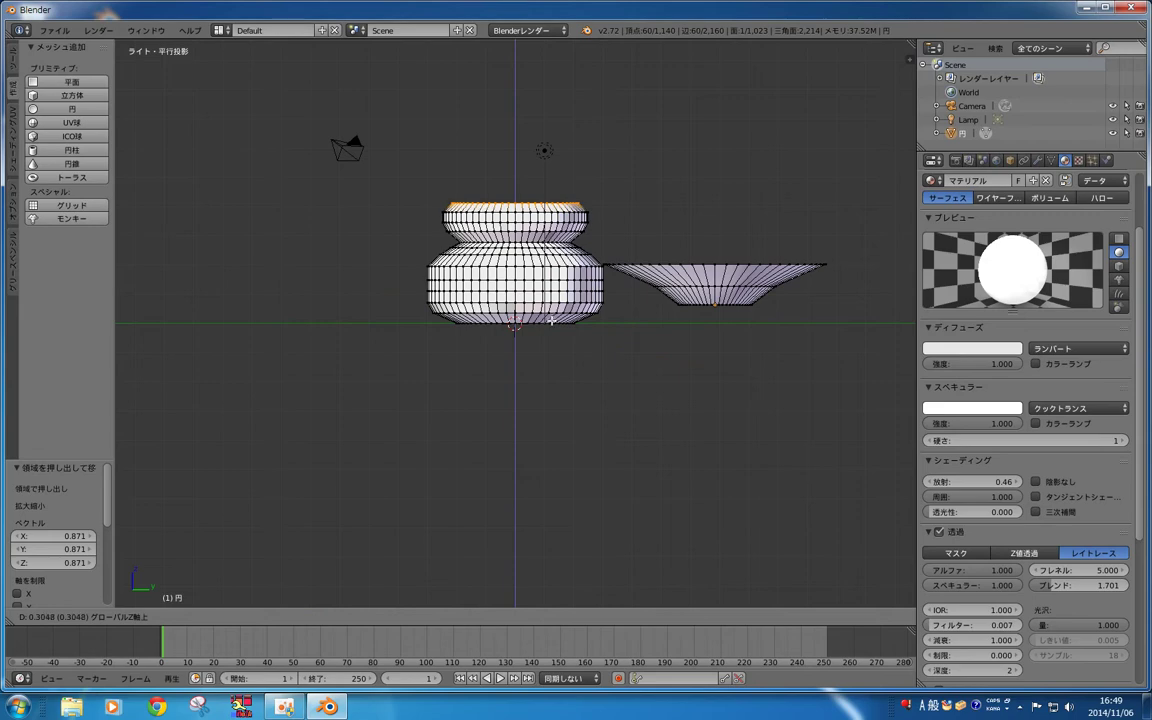
pyautogui.click(551, 320)
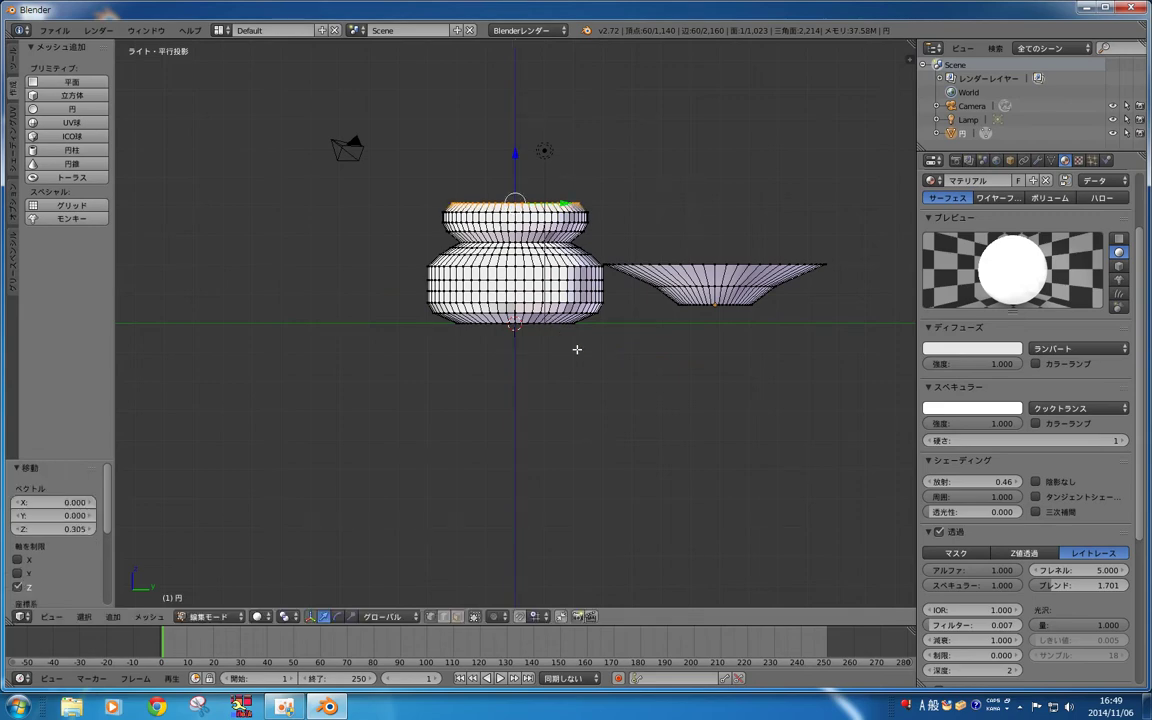
pyautogui.press('KP_7')
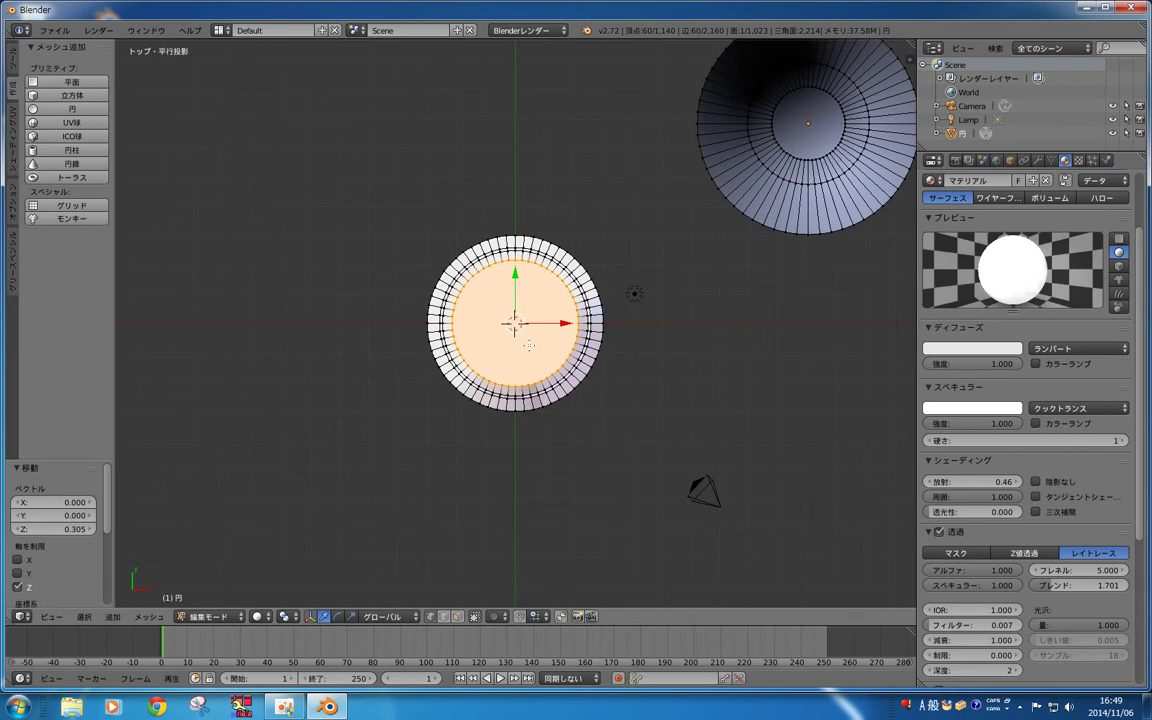
# Step: Extrude the top face in place several times without moving it
pyautogui.press('s')
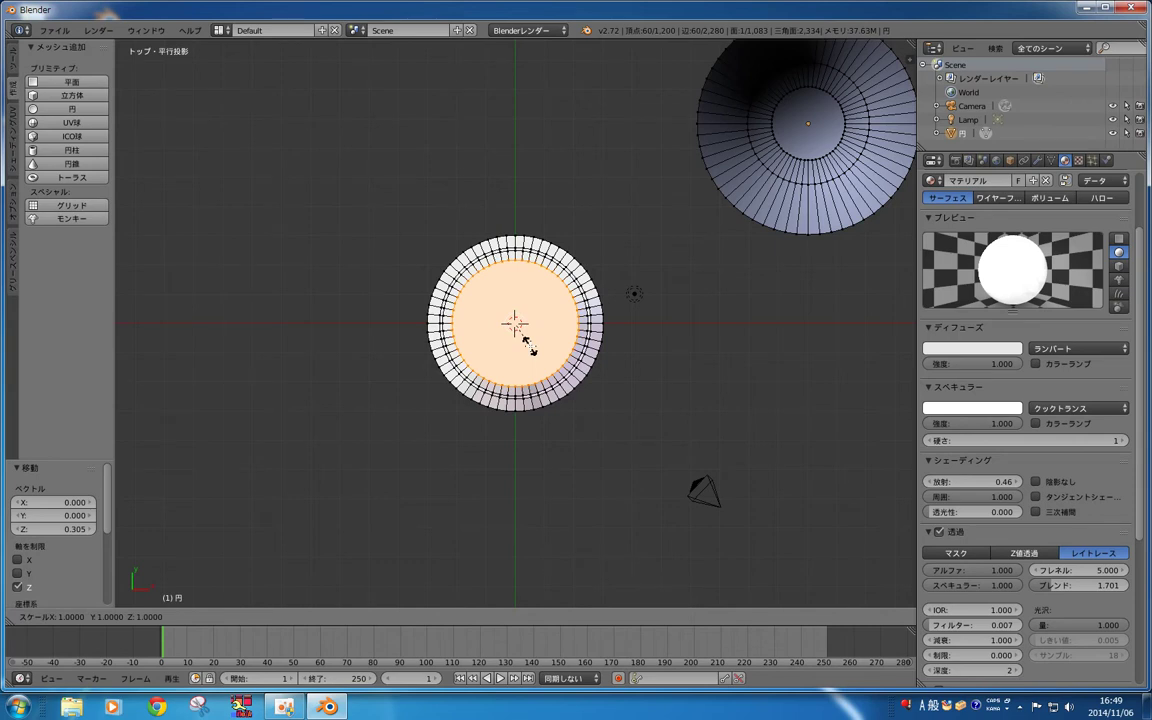
pyautogui.press('z')
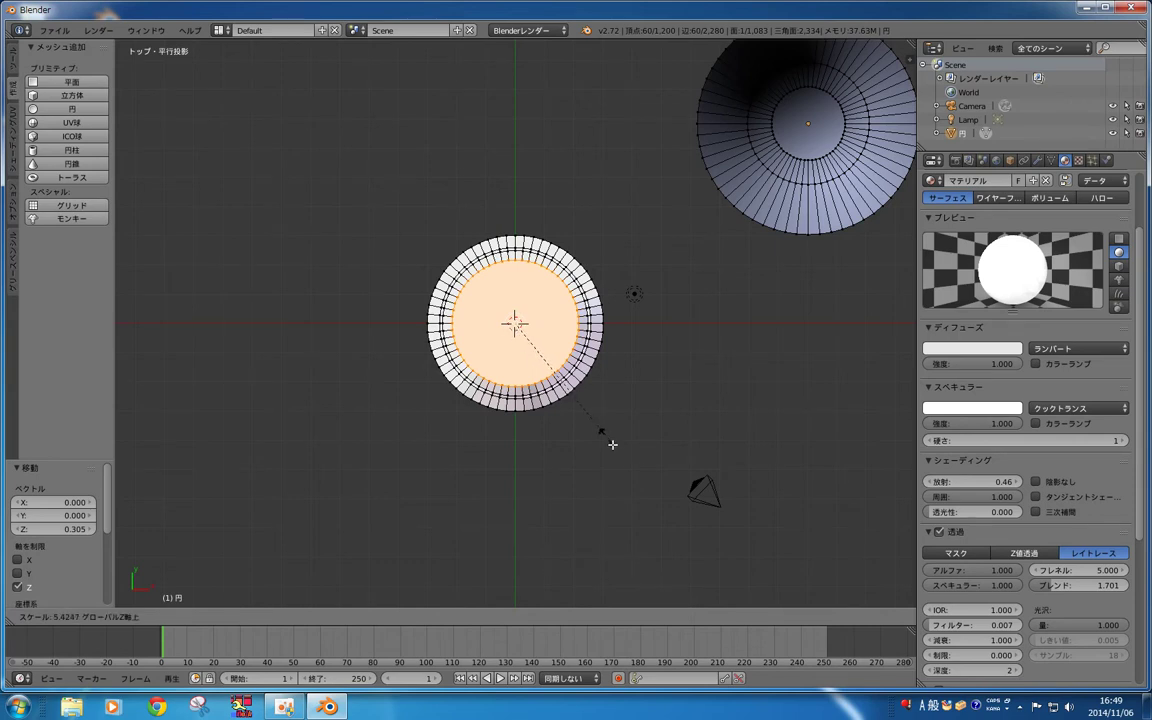
pyautogui.press('Escape')
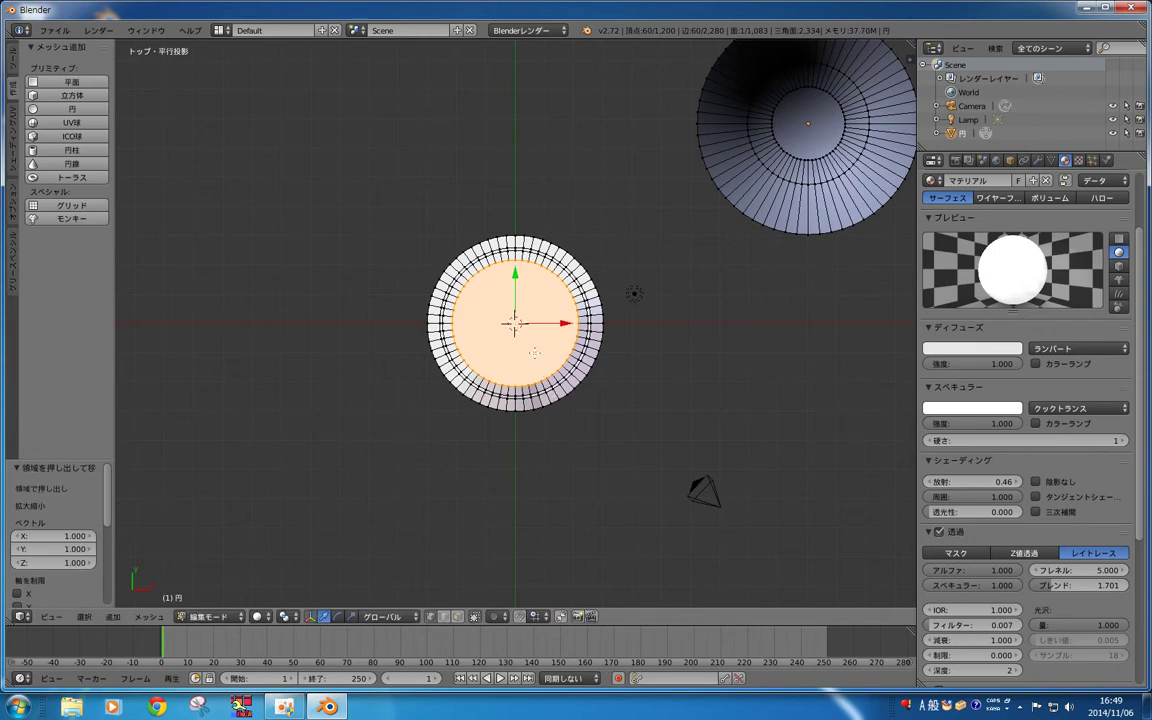
pyautogui.press('e')
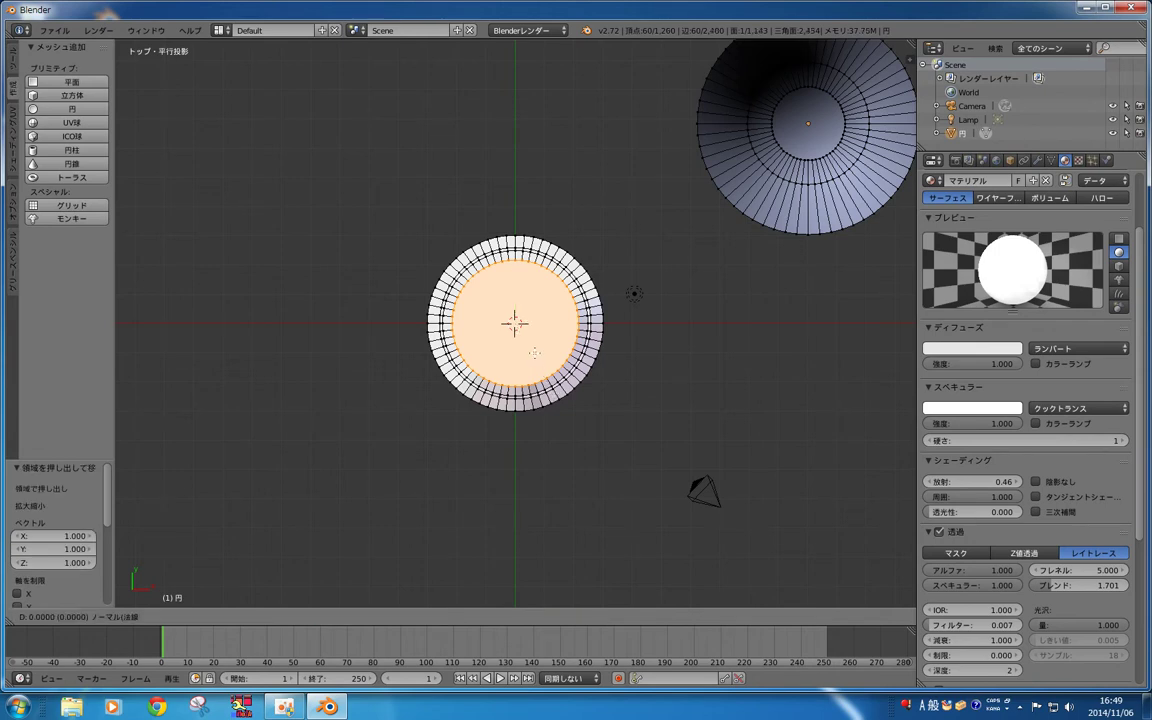
pyautogui.press('z')
pyautogui.rightClick(535, 353)
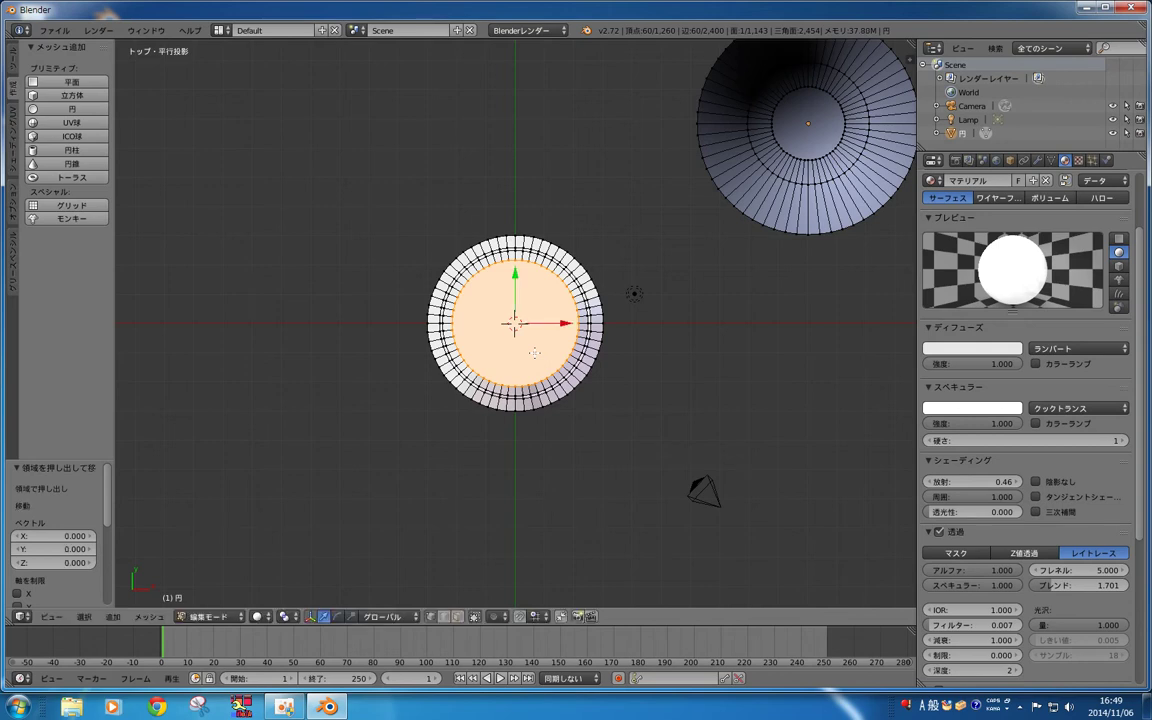
pyautogui.press('e')
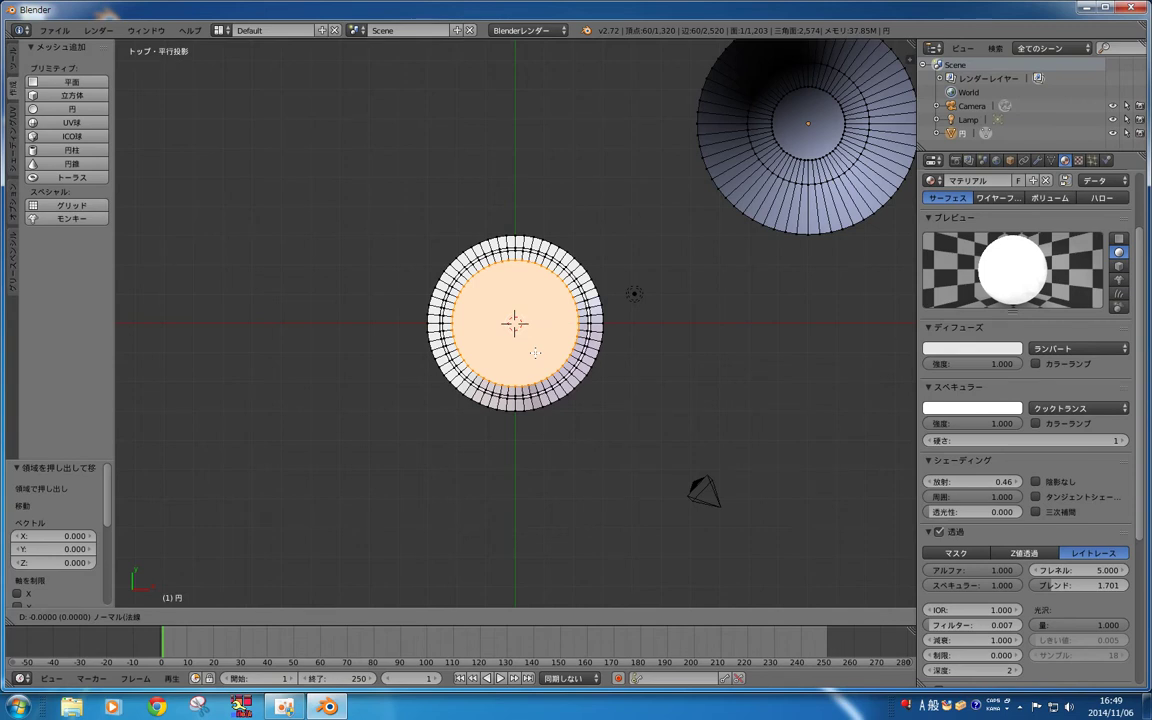
pyautogui.press('z')
pyautogui.rightClick(535, 353)
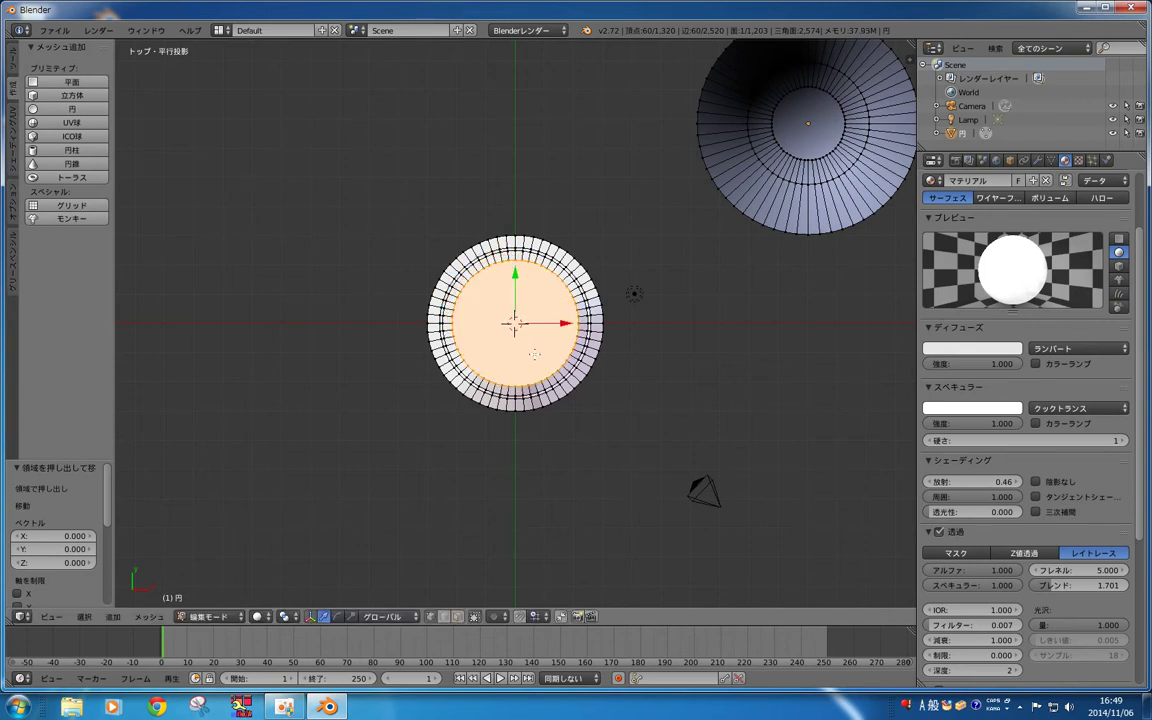
pyautogui.press('e')
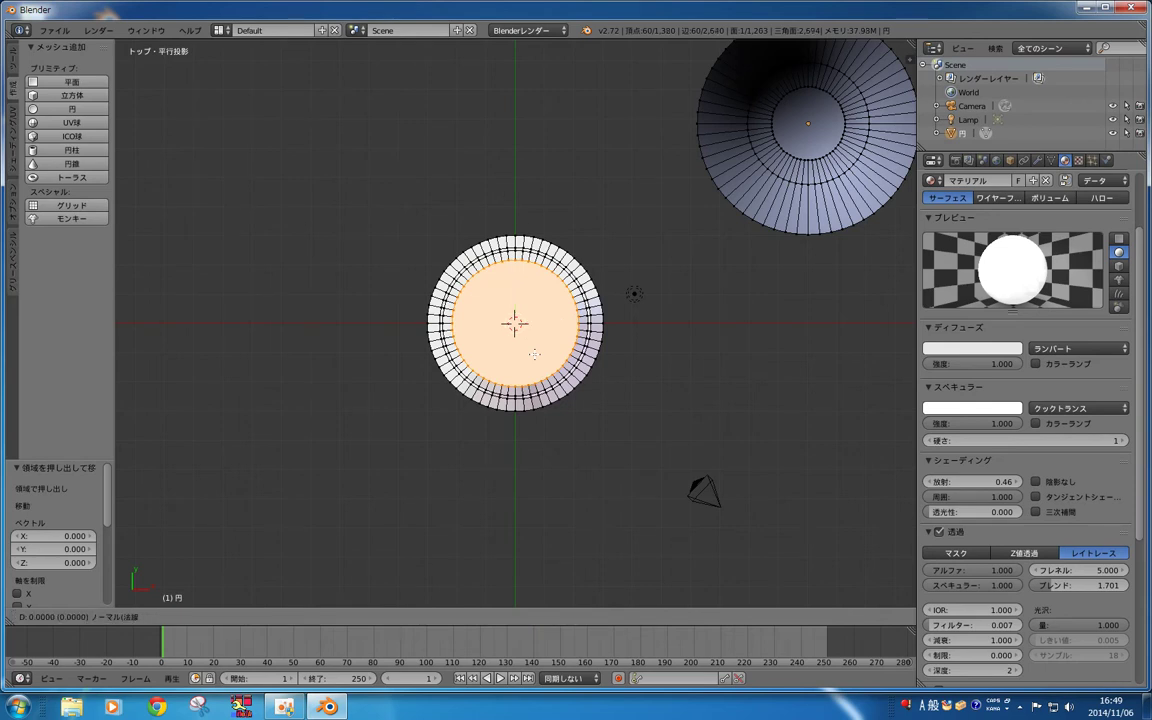
pyautogui.press('z')
pyautogui.rightClick(531, 350)
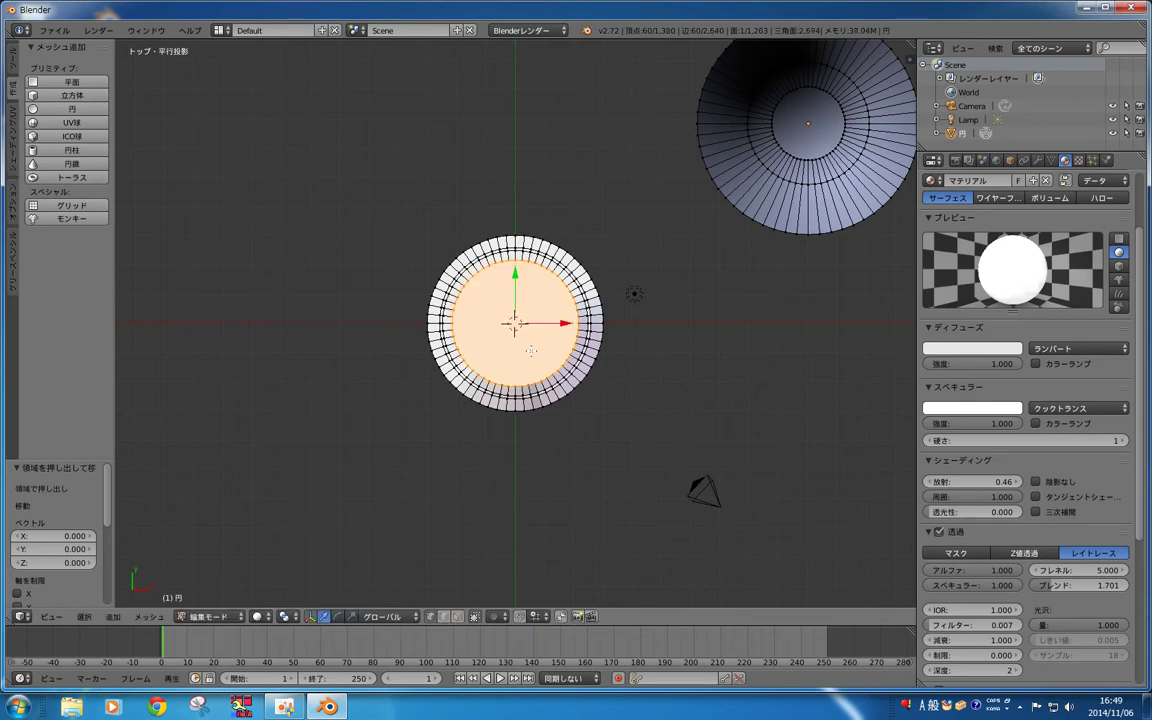
# Step: Extrude another top ring and shrink it to 0.792
pyautogui.press('e')
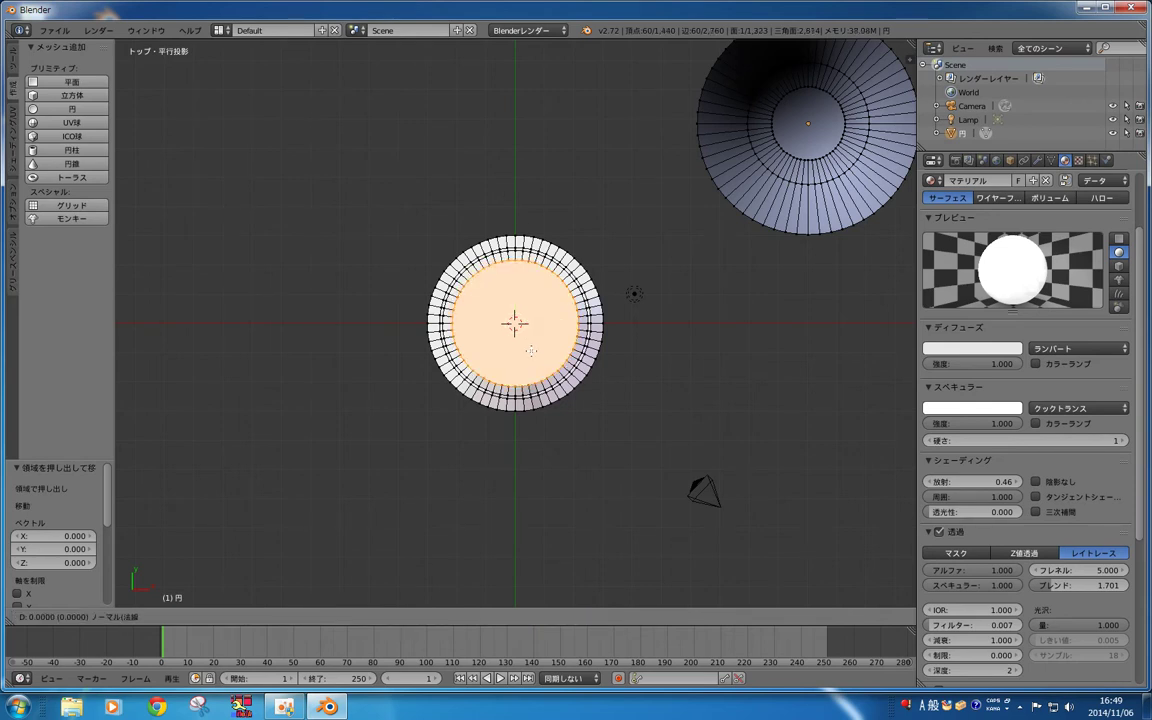
pyautogui.press('s')
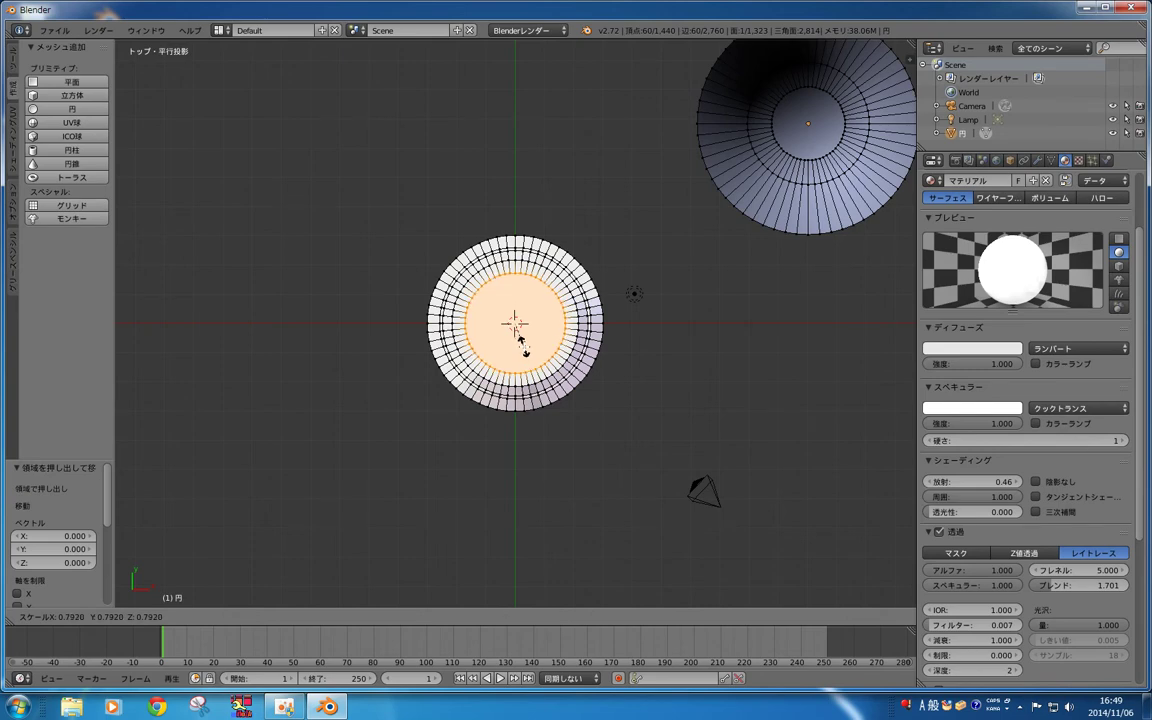
pyautogui.click(520, 340)
pyautogui.press('KP_3')
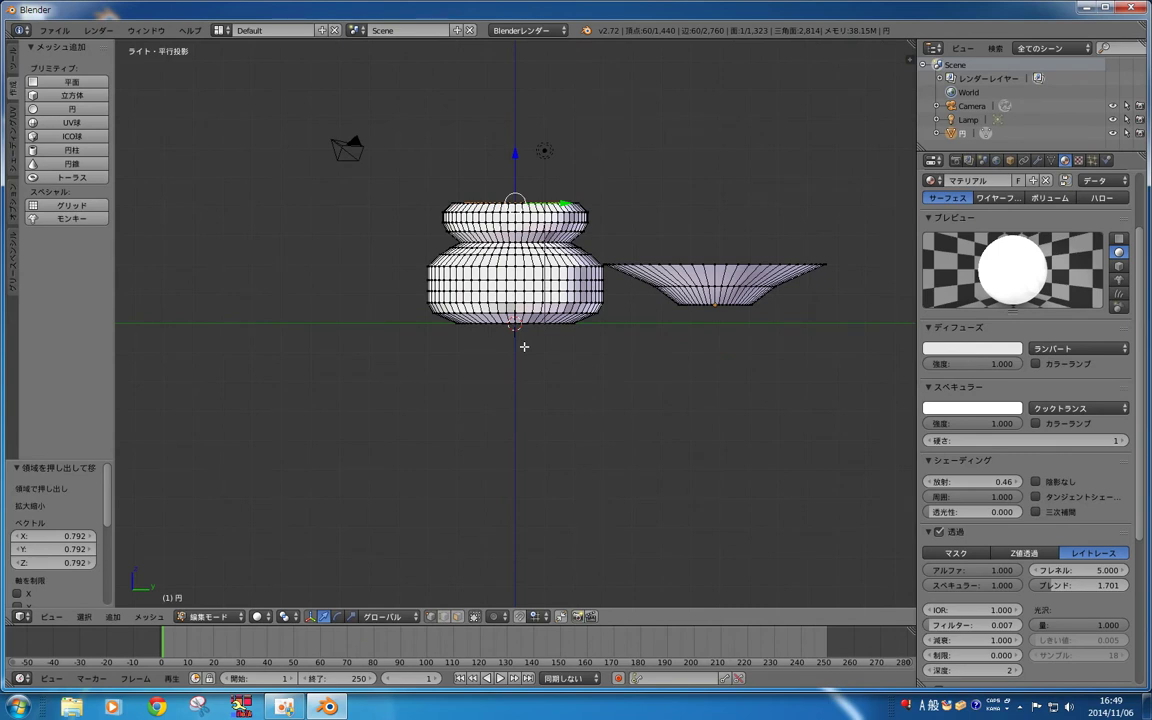
# Step: Raise the top ring 0.188, then extrude a neck ring shrunk to 0.630
pyautogui.press('g')
pyautogui.press('z')
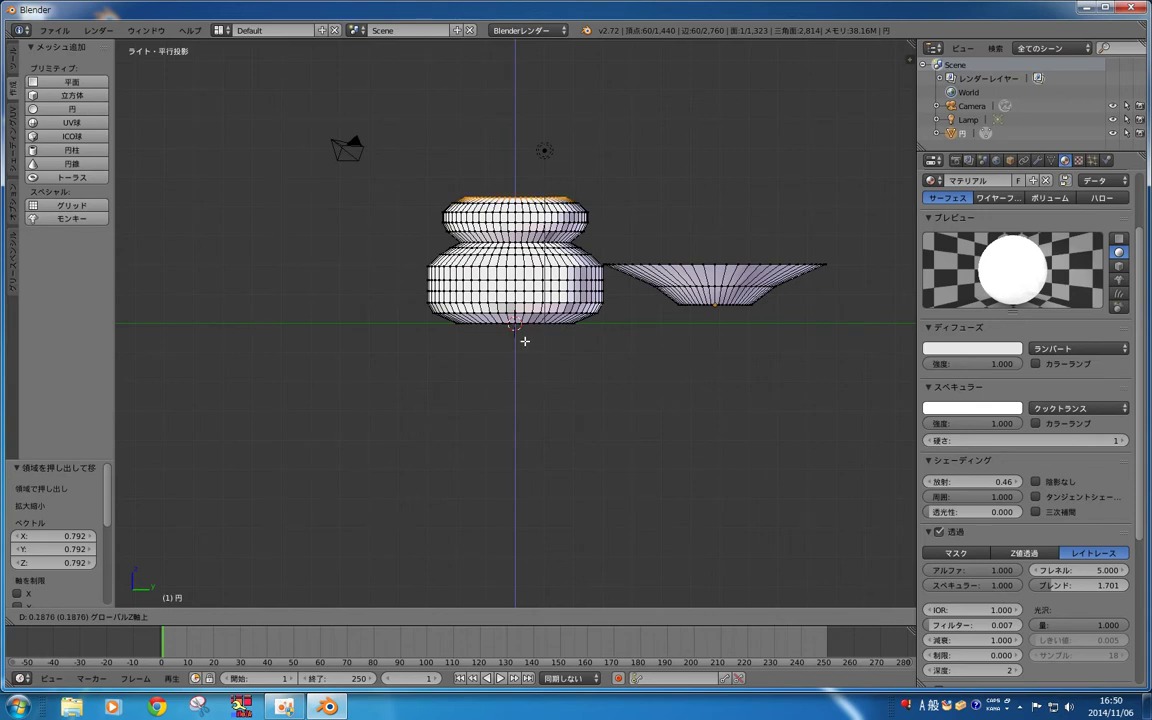
pyautogui.click(524, 340)
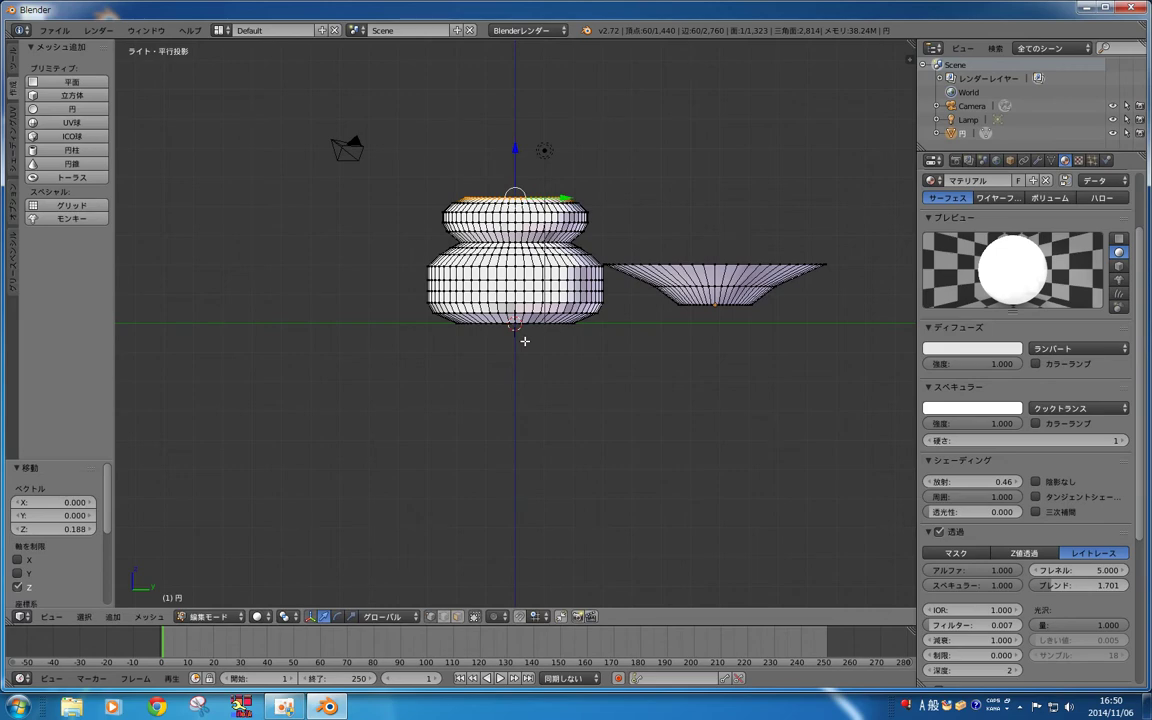
pyautogui.press('KP_7')
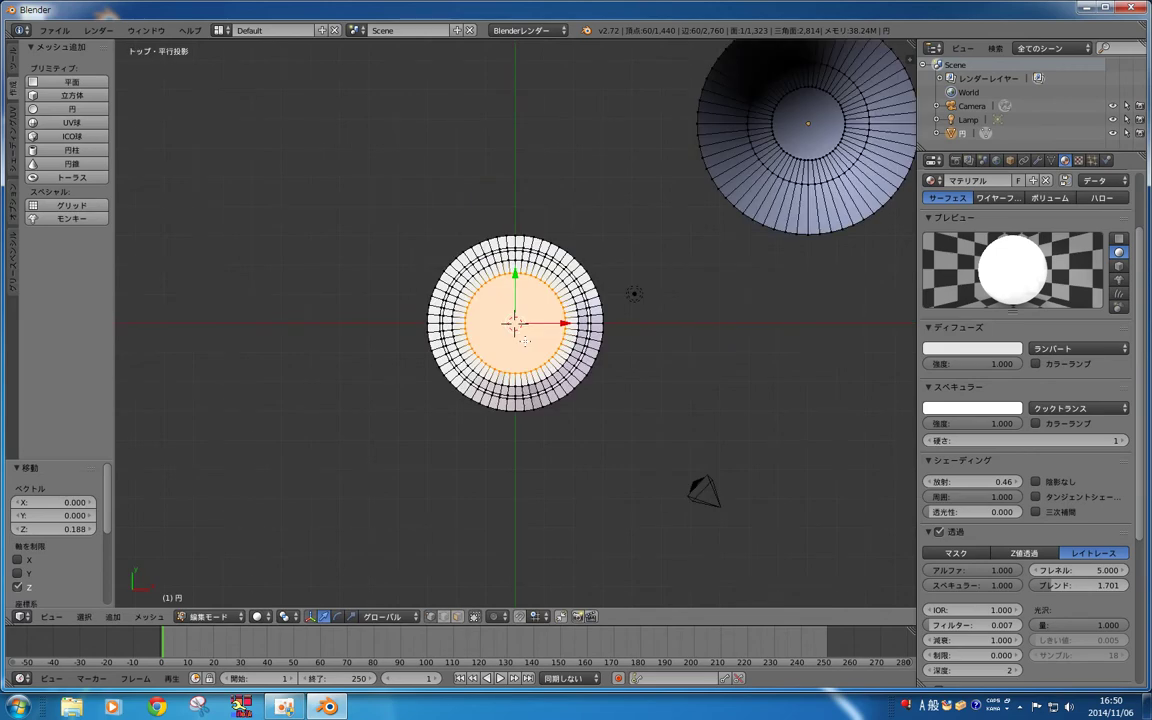
pyautogui.press('e')
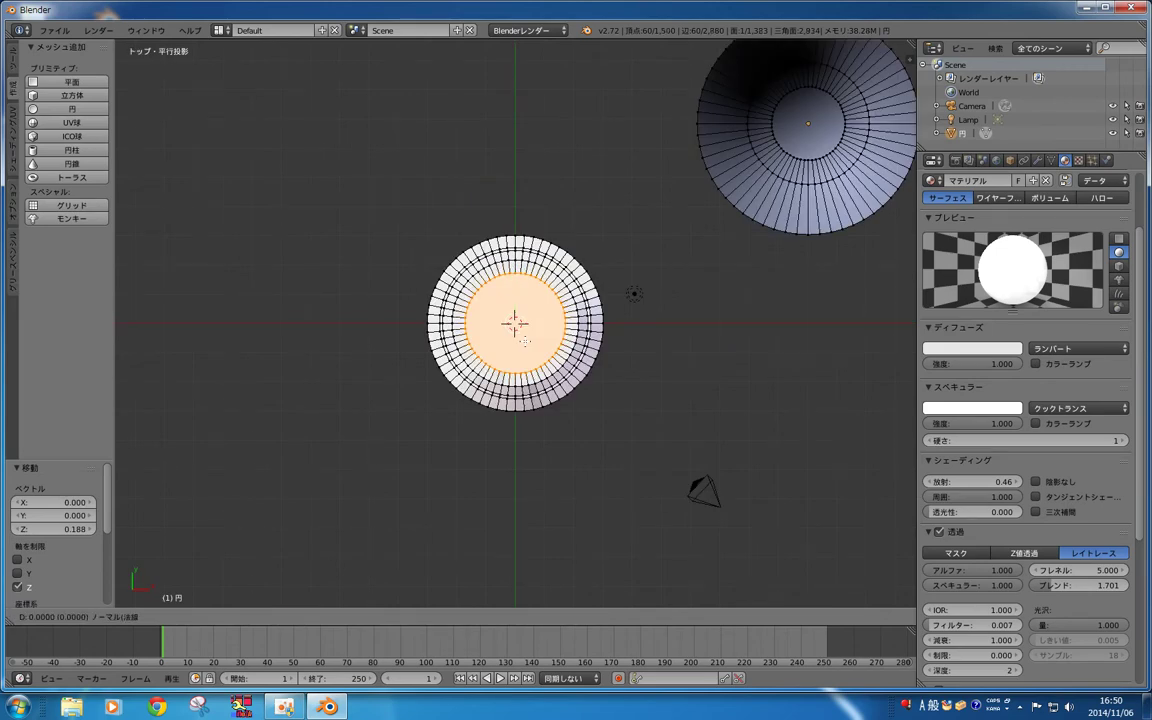
pyautogui.press('s')
pyautogui.rightClick(515, 326)
pyautogui.press('e')
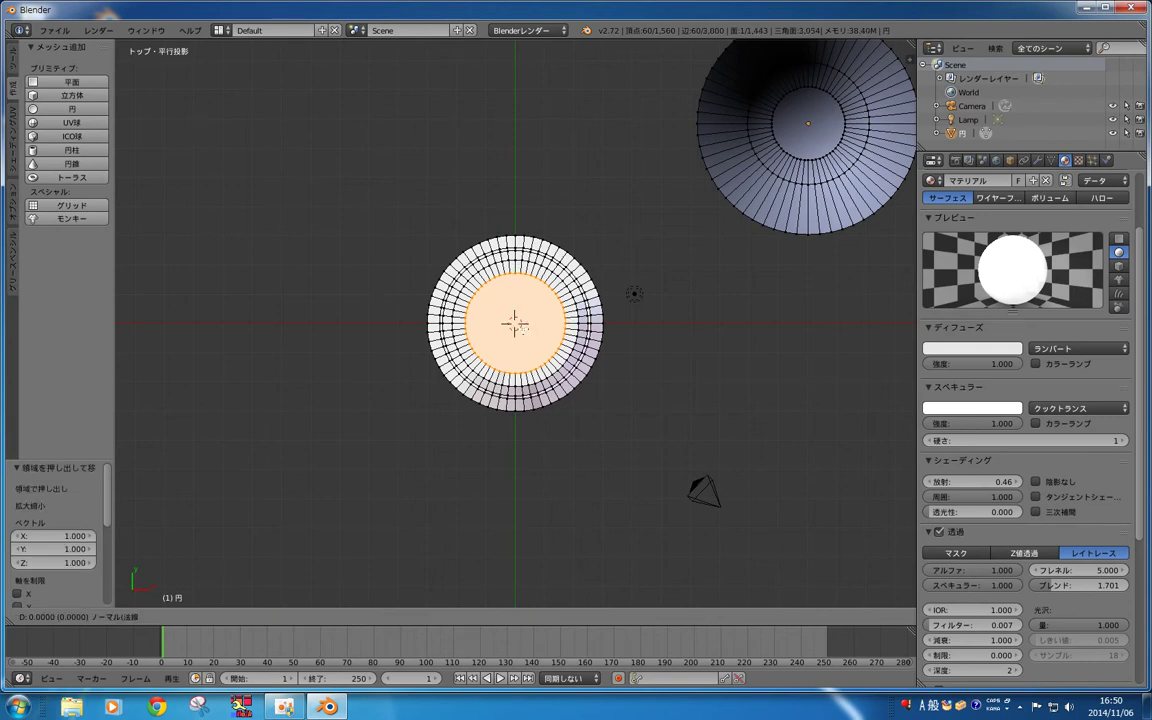
pyautogui.rightClick(515, 323)
pyautogui.press('s')
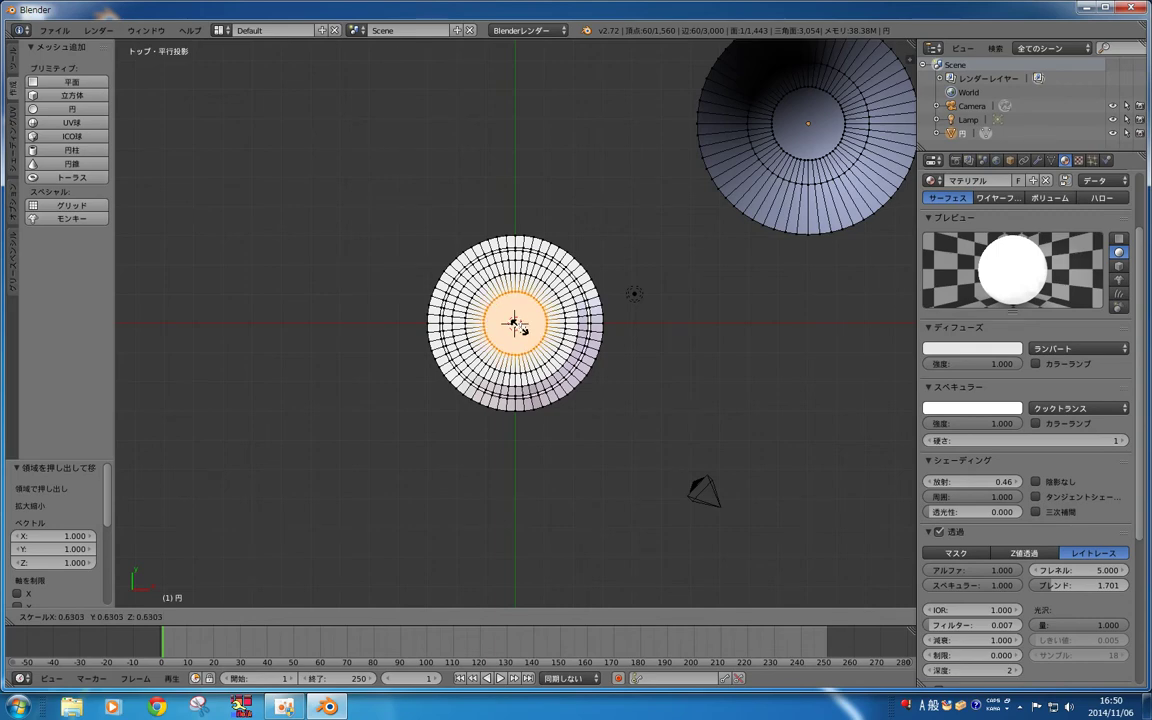
pyautogui.click(517, 326)
# Step: Lift the neck ring 0.188 and extrude a flared ring widened to 1.773
pyautogui.press('KP_3')
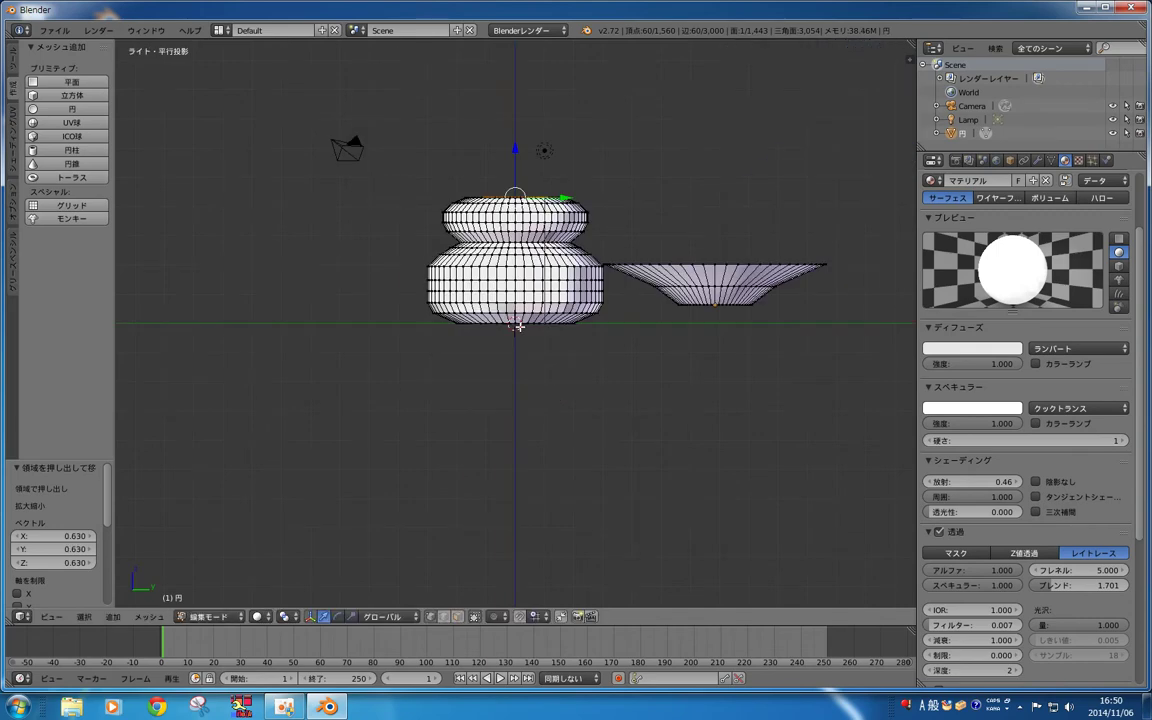
pyautogui.press('g')
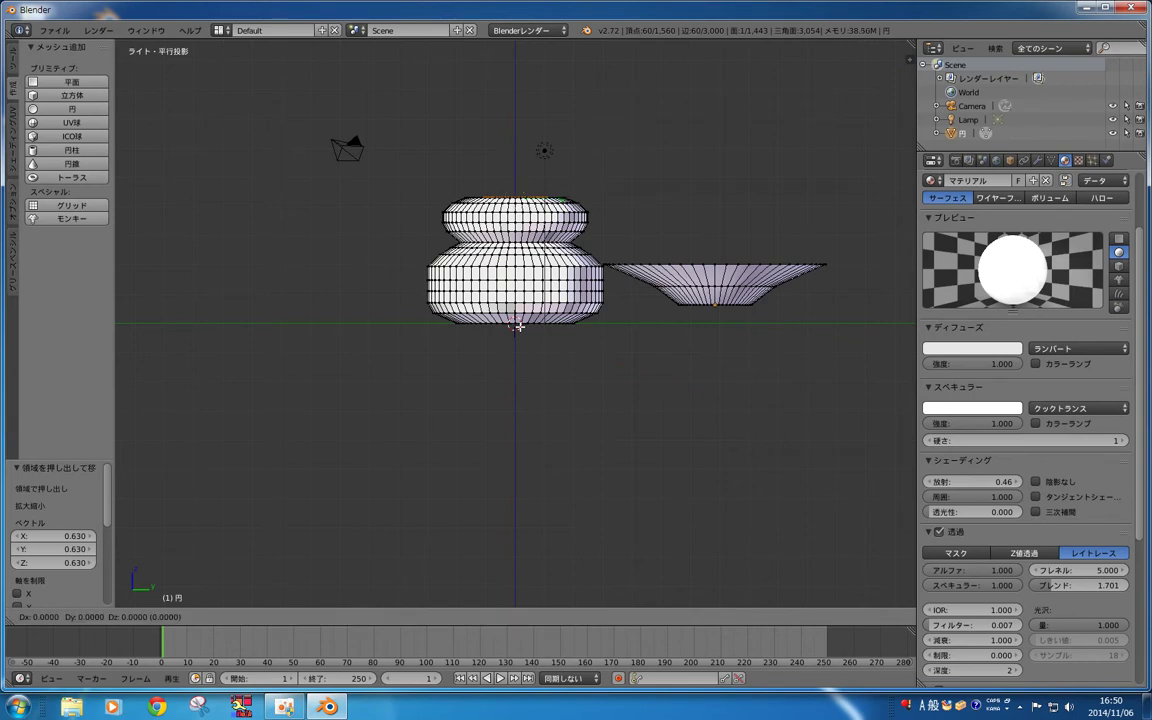
pyautogui.press('z')
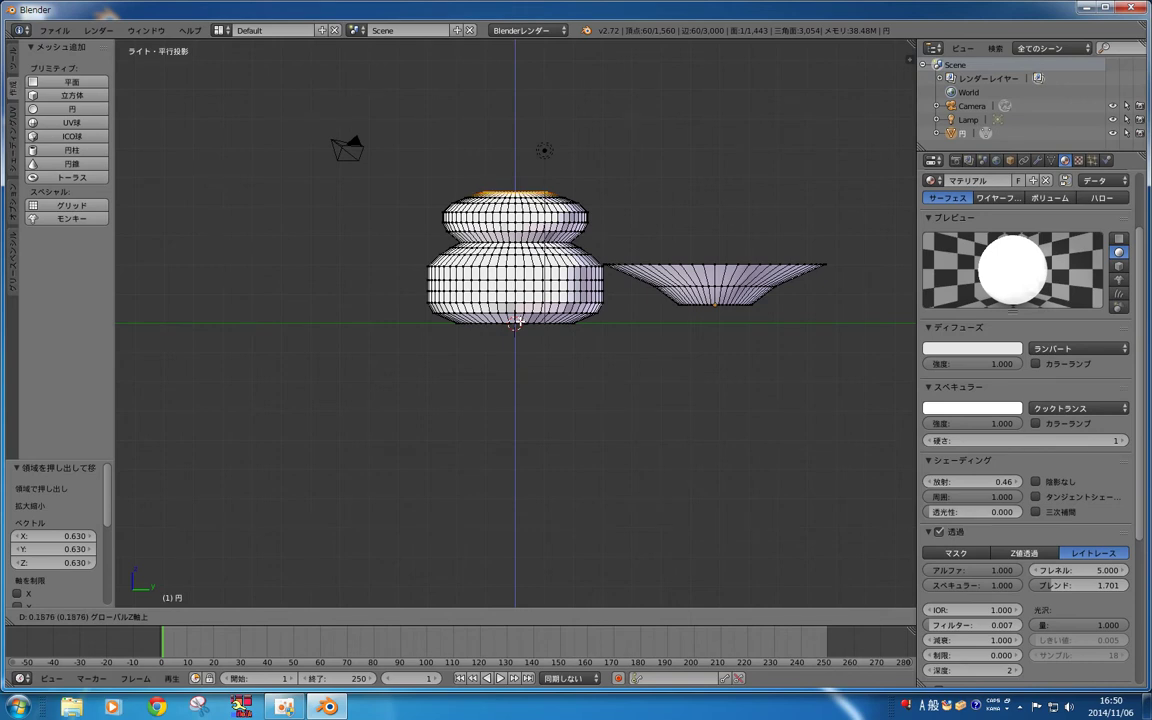
pyautogui.click(517, 322)
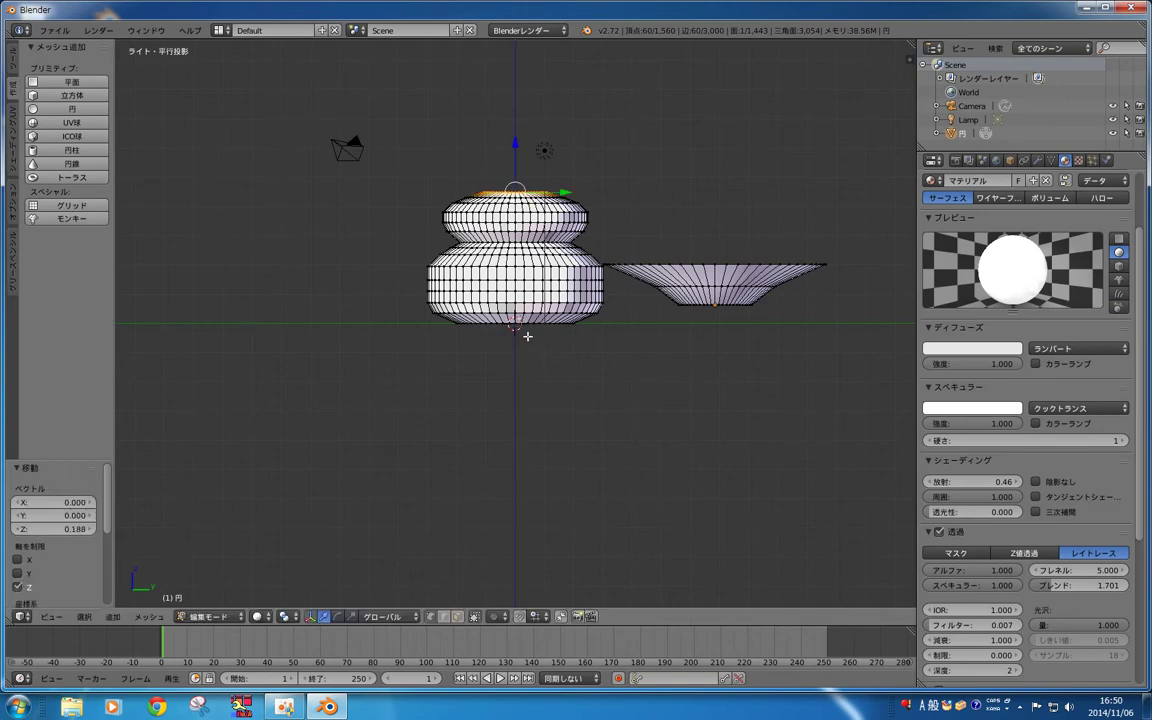
pyautogui.press('KP_7')
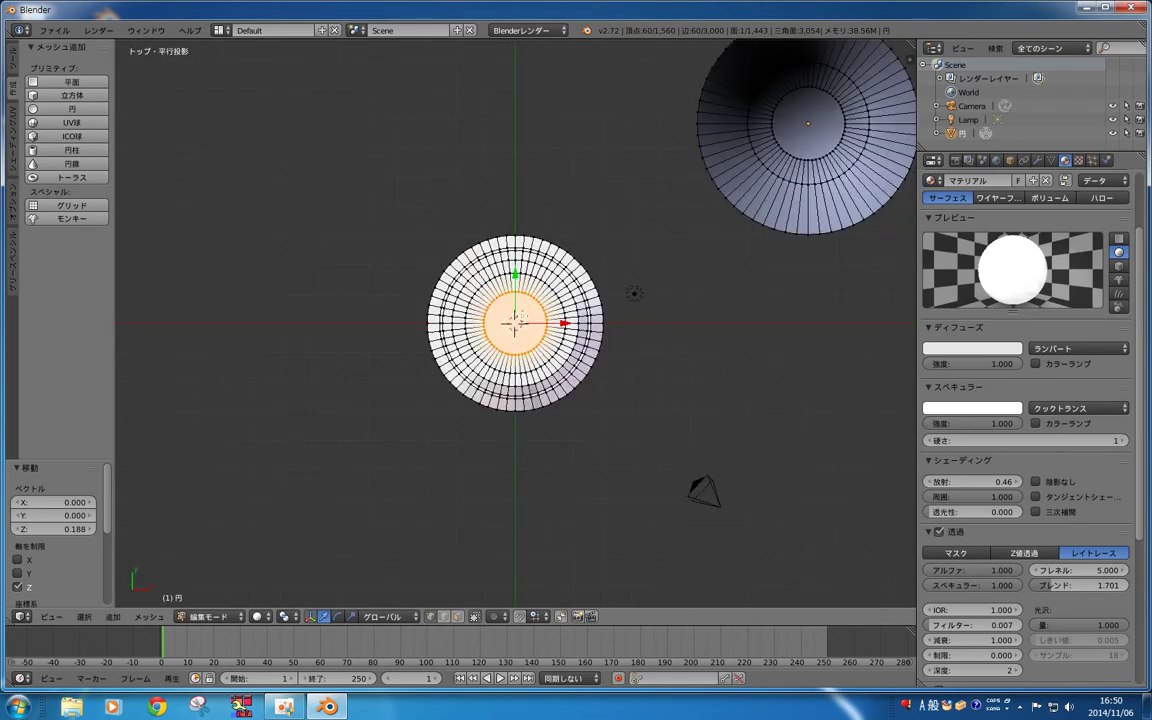
pyautogui.press('e')
pyautogui.rightClick(516, 318)
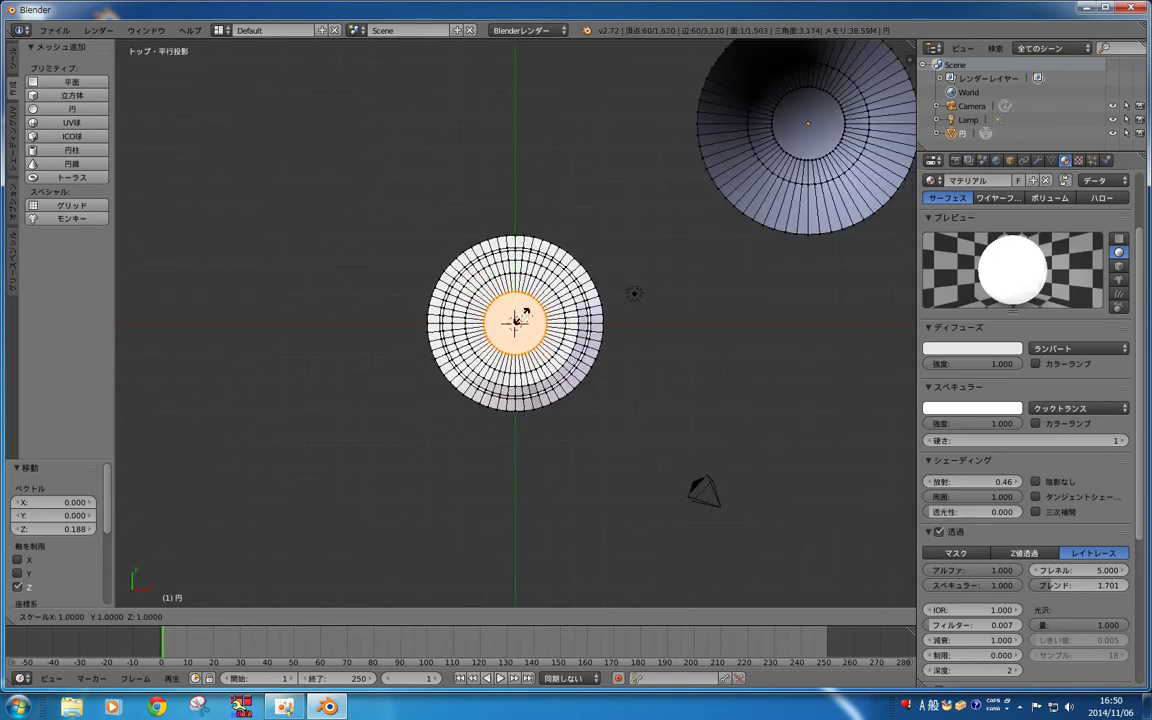
pyautogui.press('s')
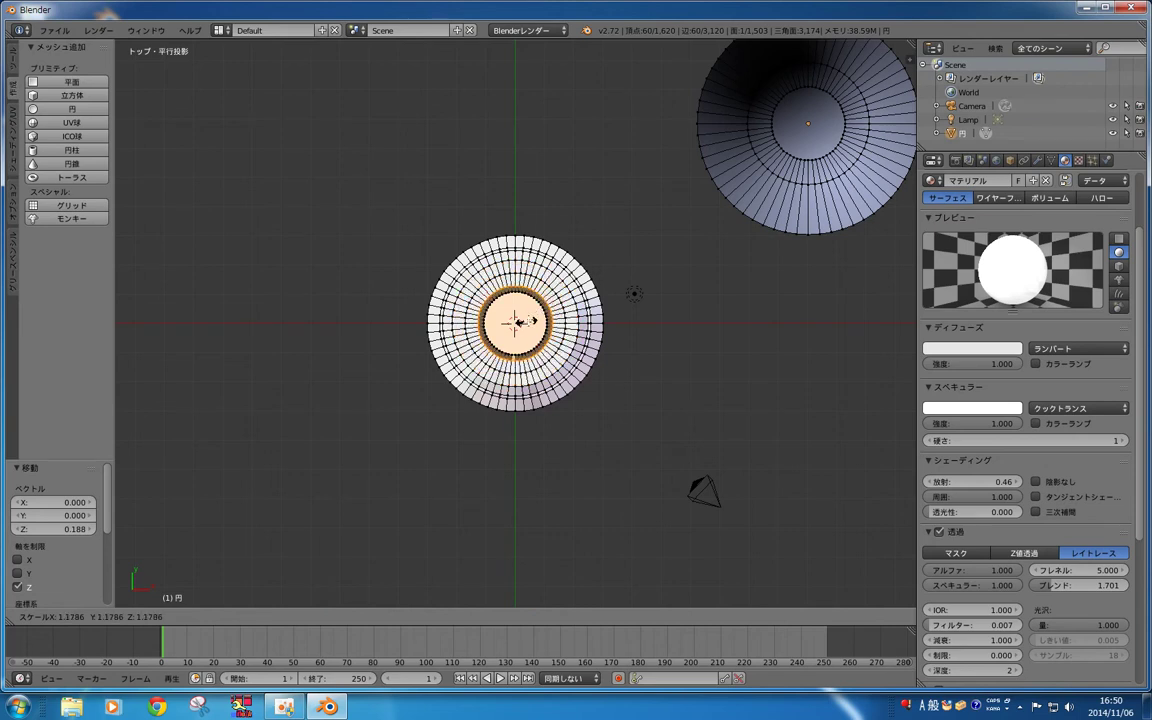
pyautogui.click(539, 321)
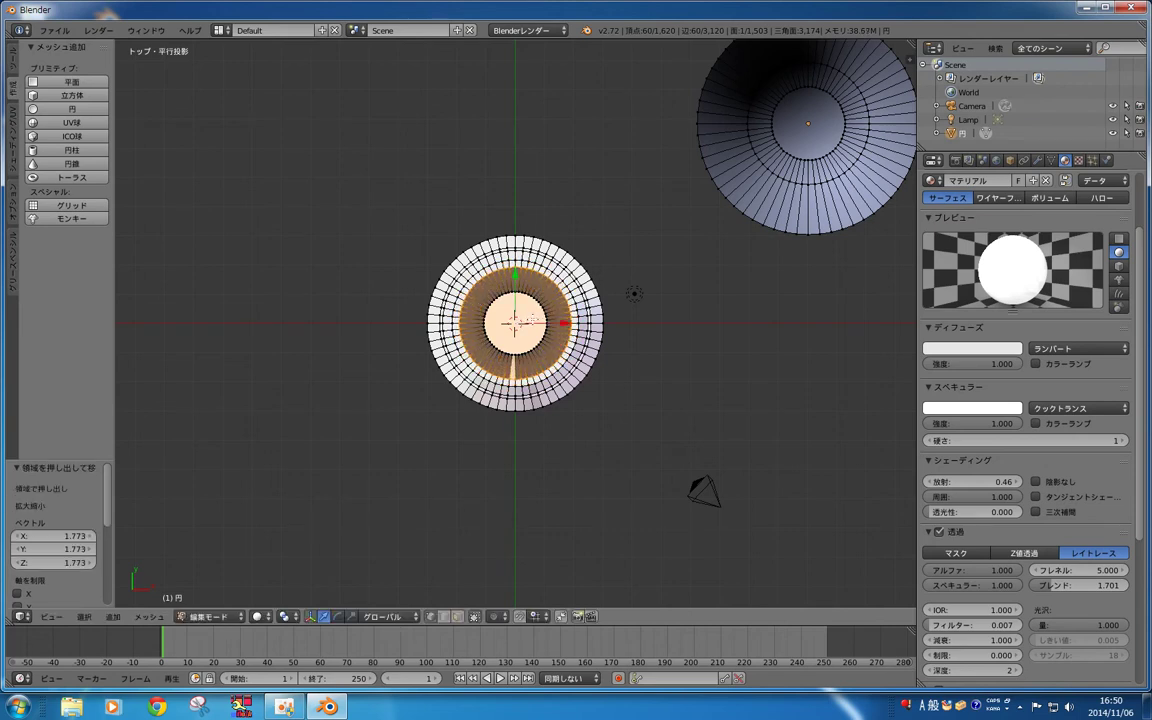
# Step: Shrink the flared ring to 0.884 and raise it 0.281
pyautogui.press('KP_3')
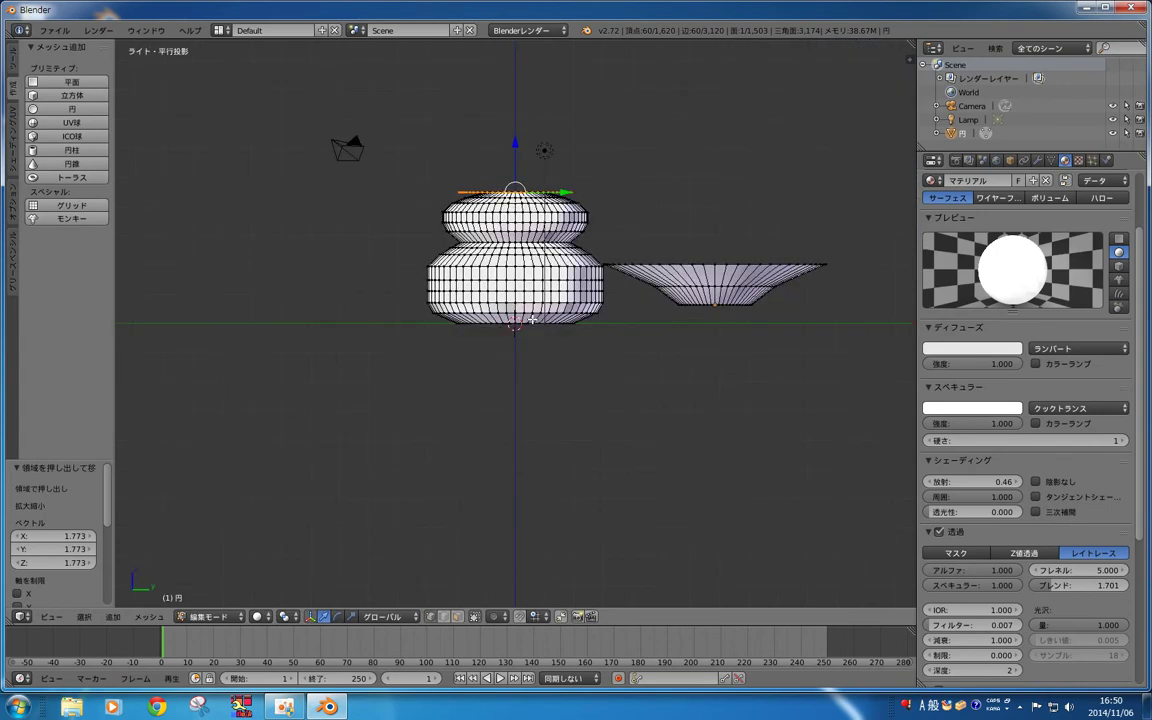
pyautogui.press('KP_7')
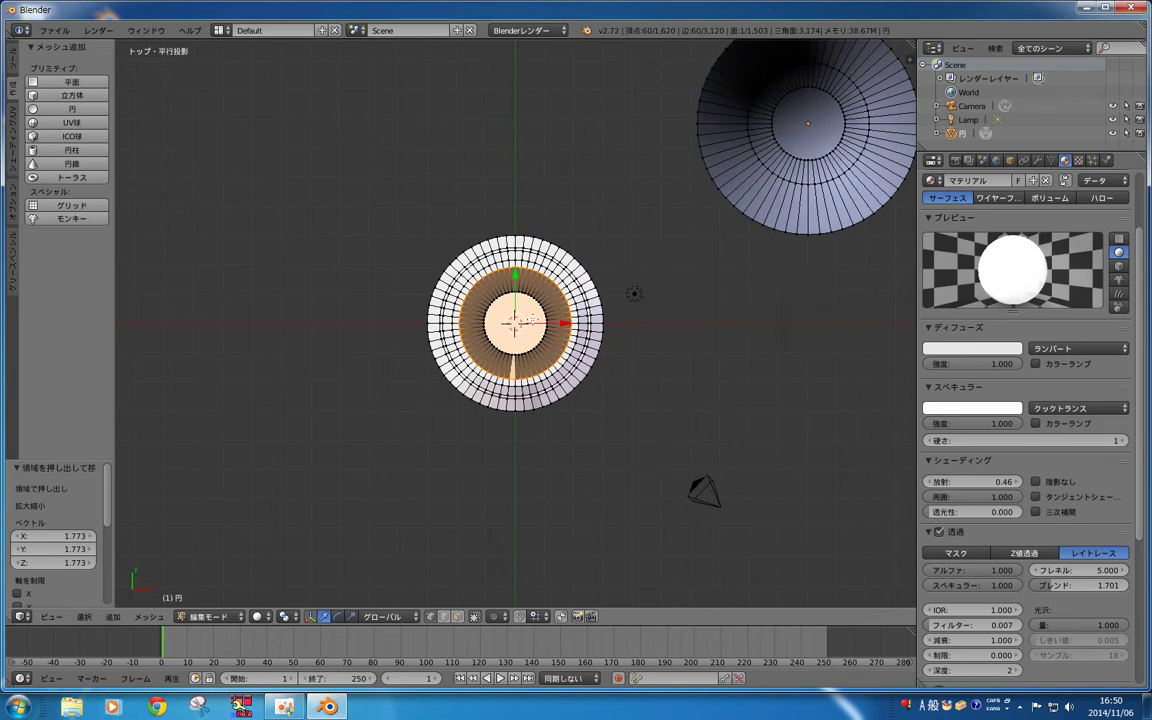
pyautogui.press('s')
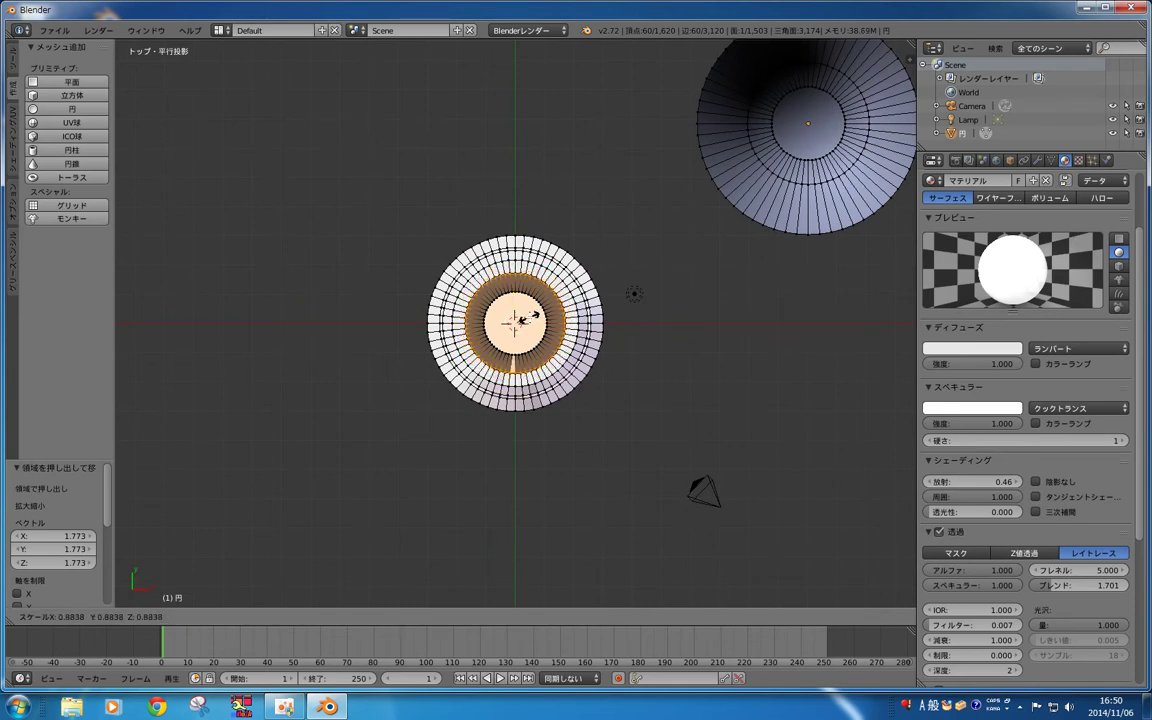
pyautogui.click(522, 318)
pyautogui.press('KP_3')
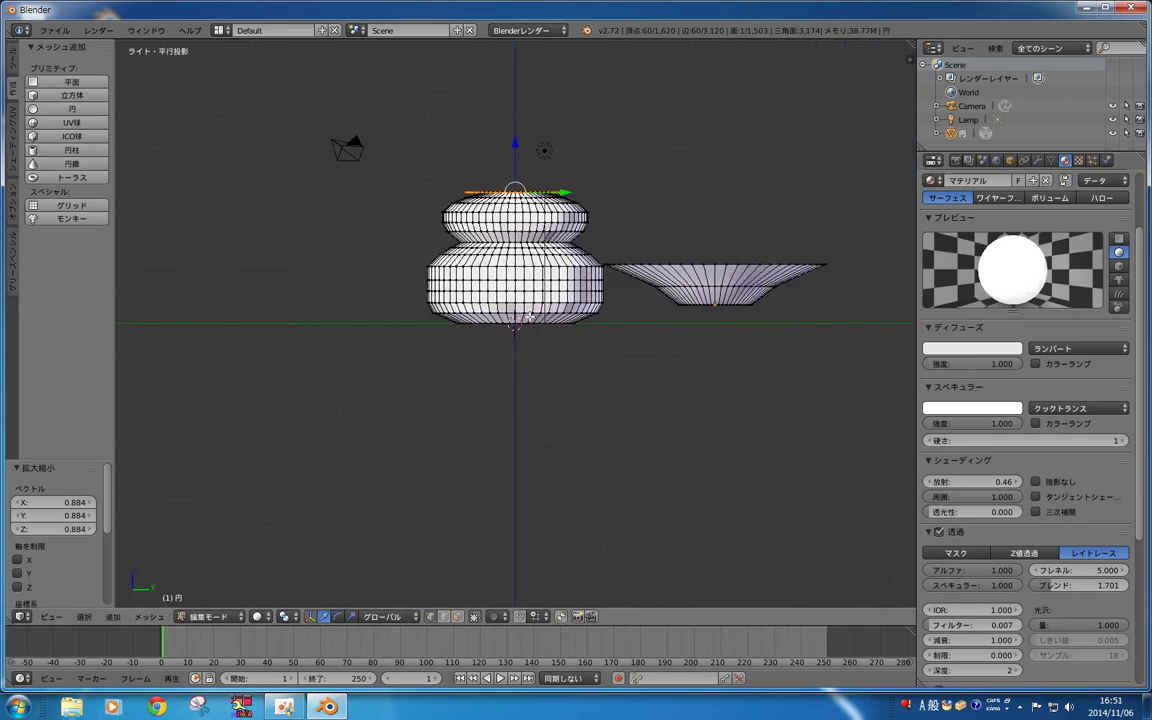
pyautogui.press('g')
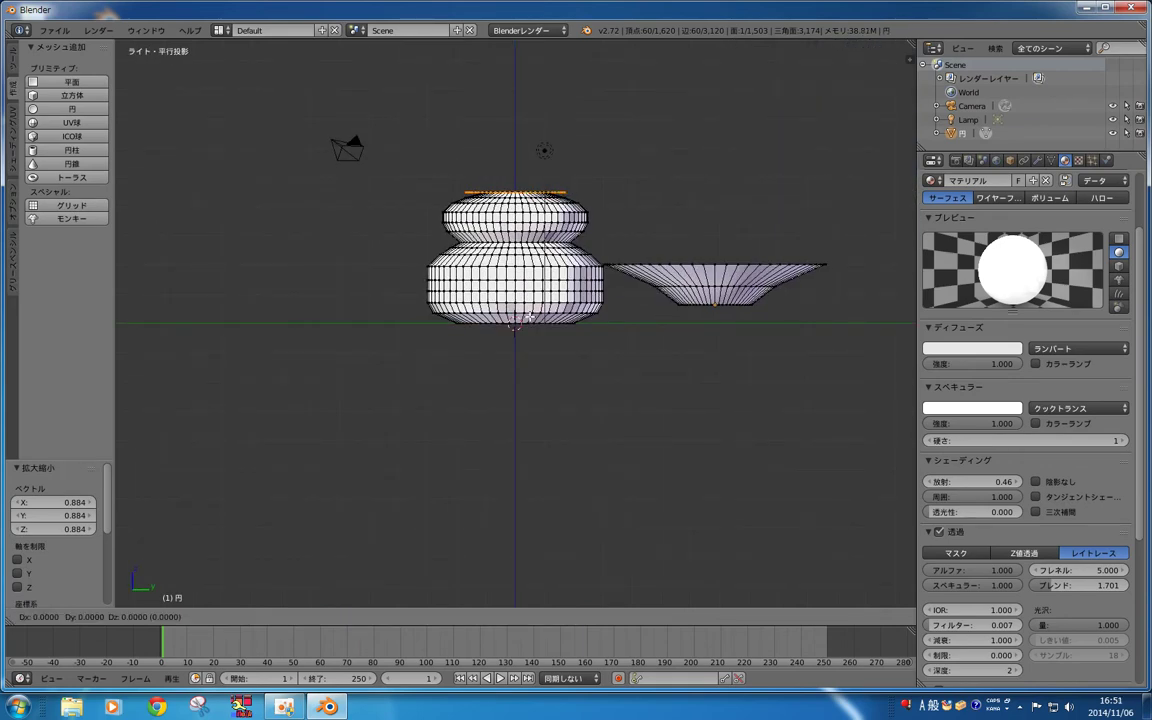
pyautogui.press('z')
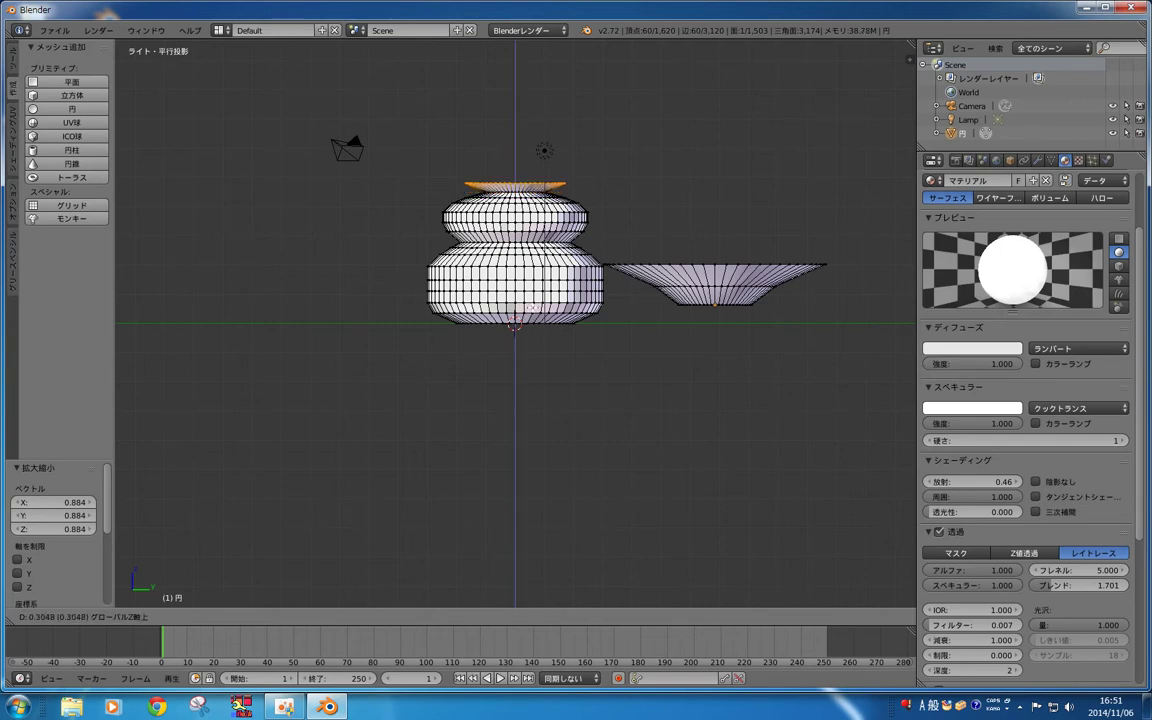
pyautogui.press('Return')
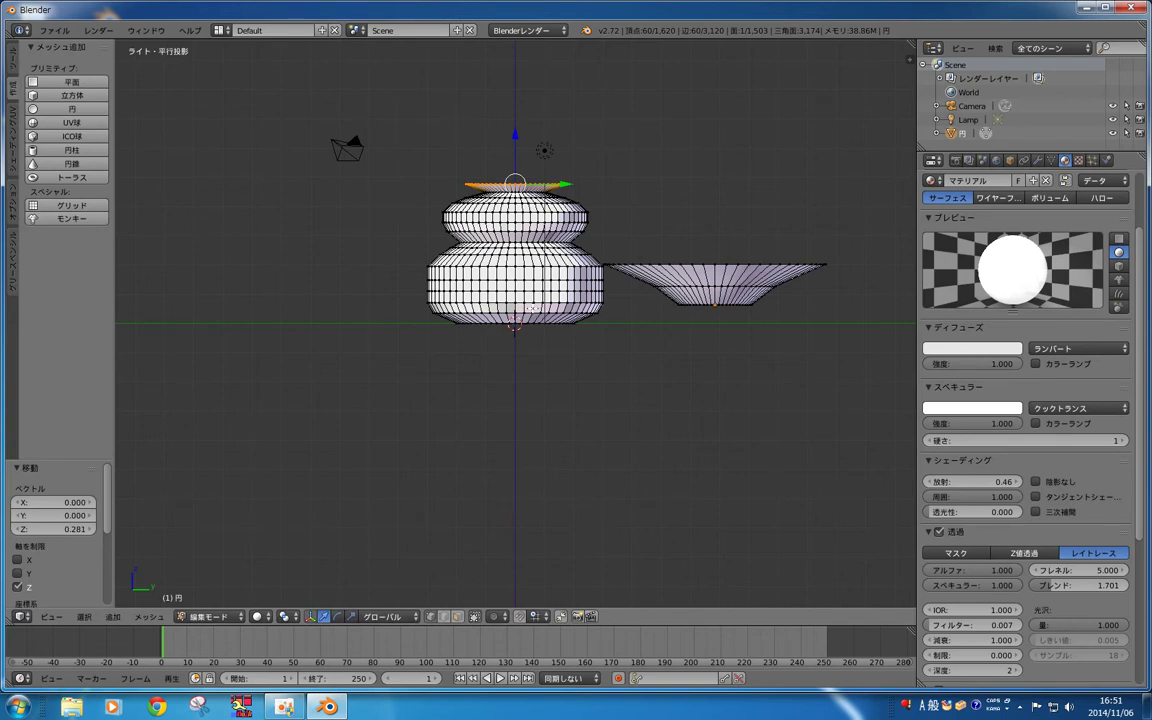
# Step: Extrude a new ring in place and start lifting it along Z
pyautogui.press('e')
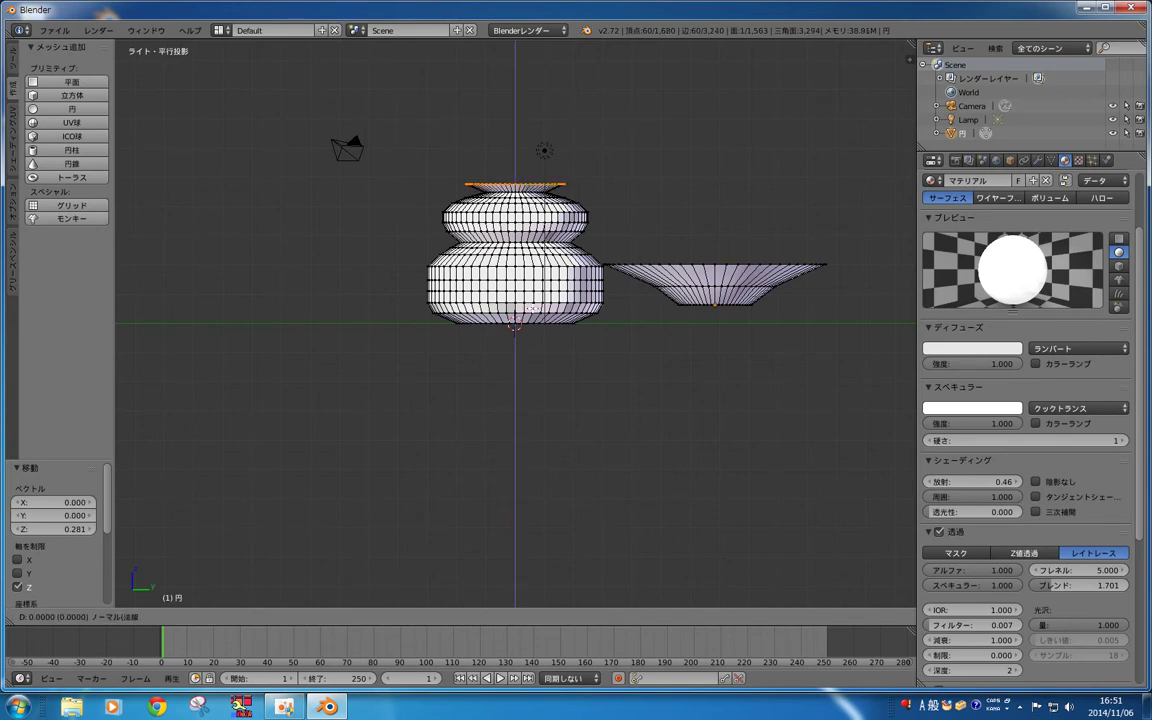
pyautogui.press('z')
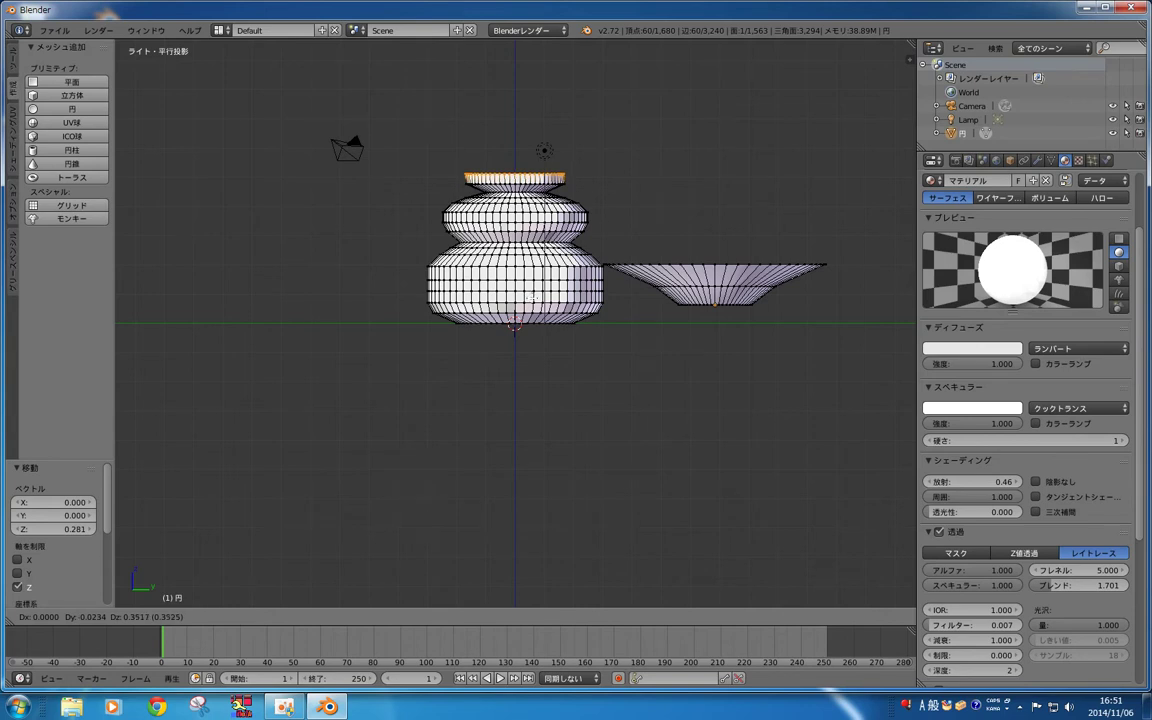
pyautogui.press('Escape')
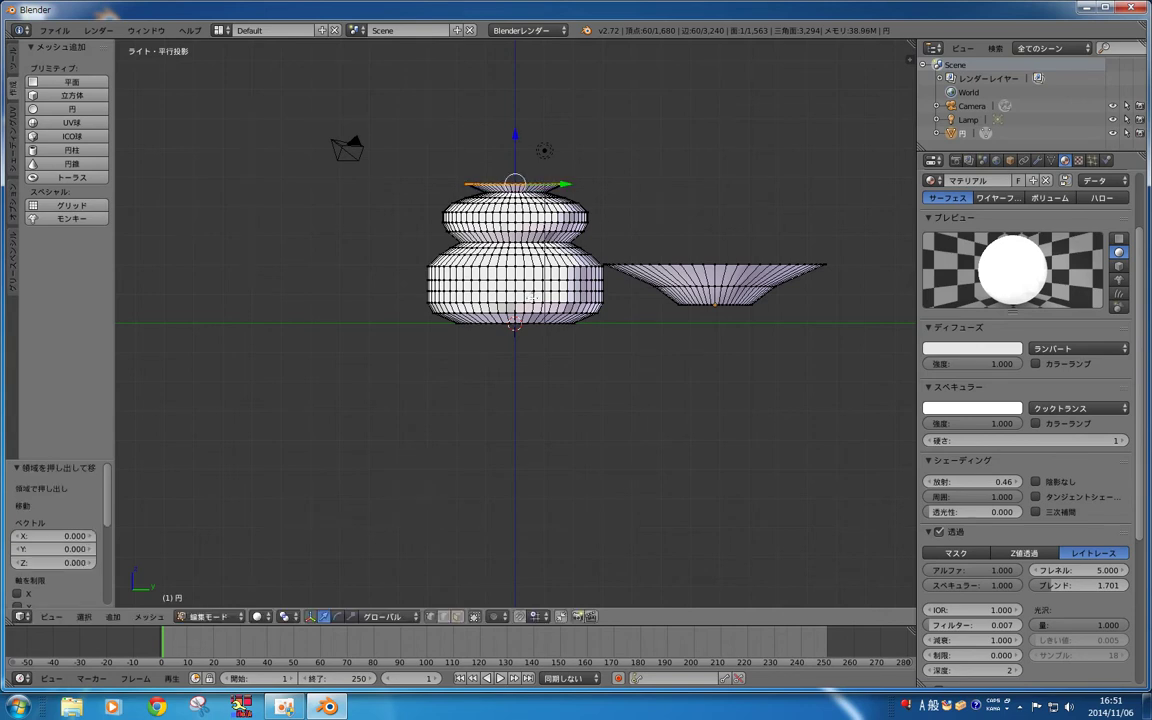
pyautogui.press('g')
pyautogui.press('z')
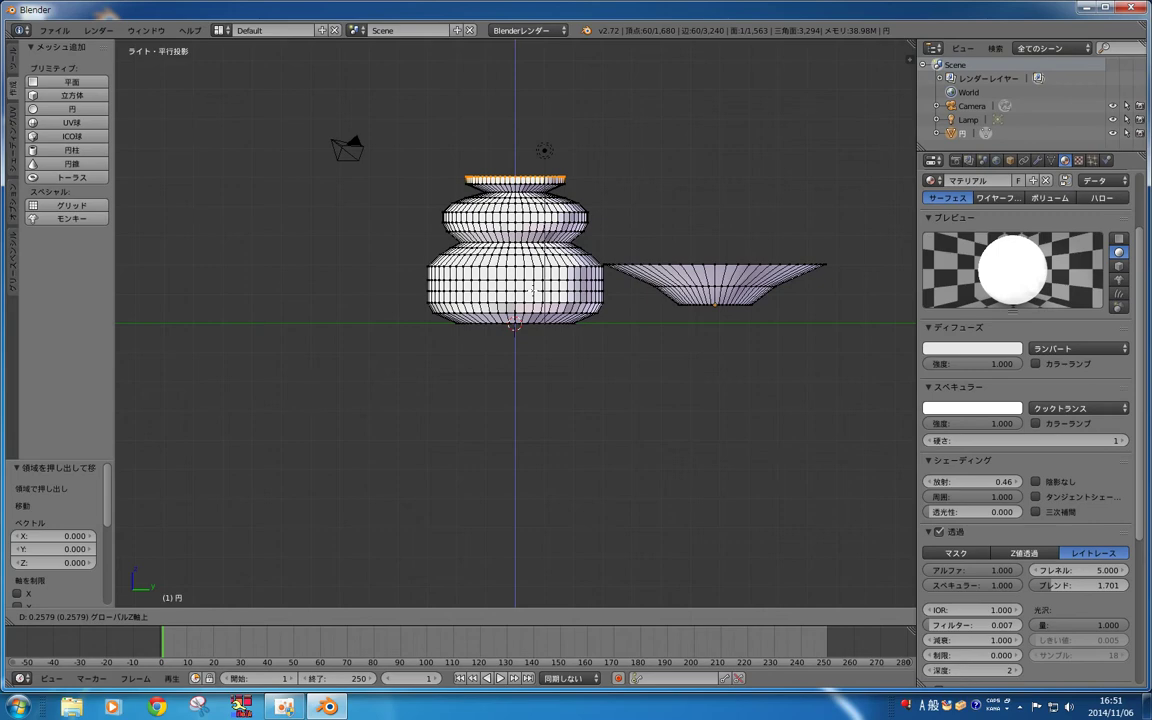
# Step: Set the ring's lift at 0.258, enlarge it slightly, and raise it a bit more
pyautogui.click(532, 290)
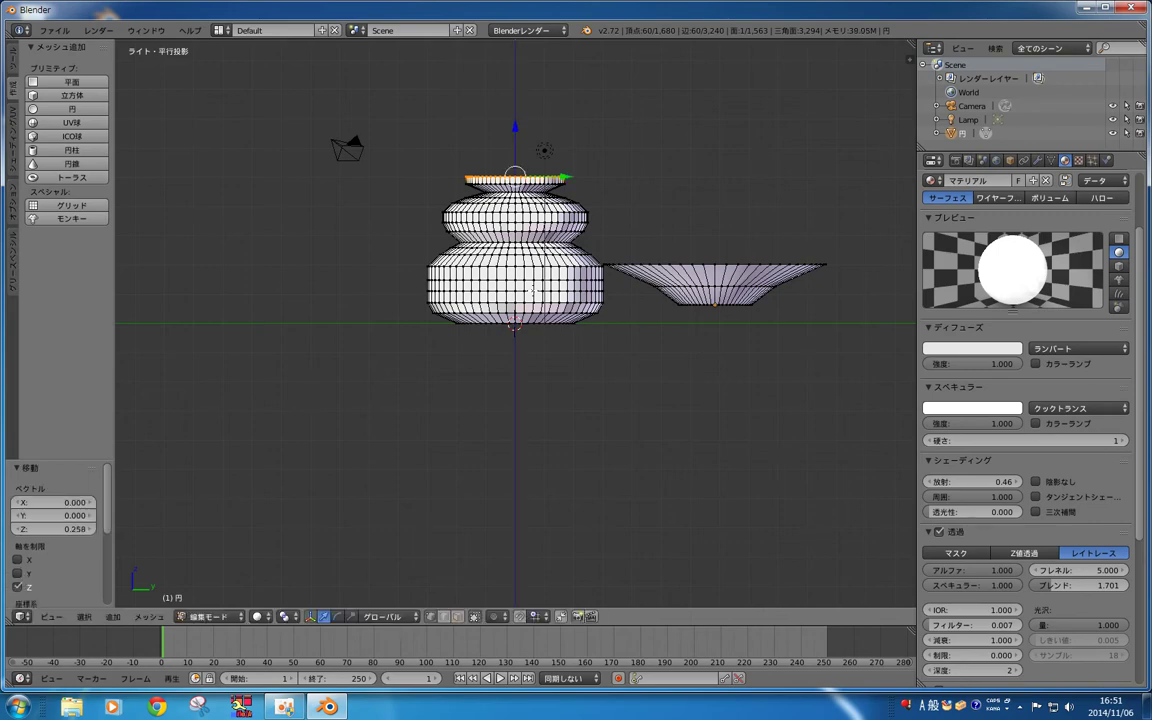
pyautogui.press('KP_7')
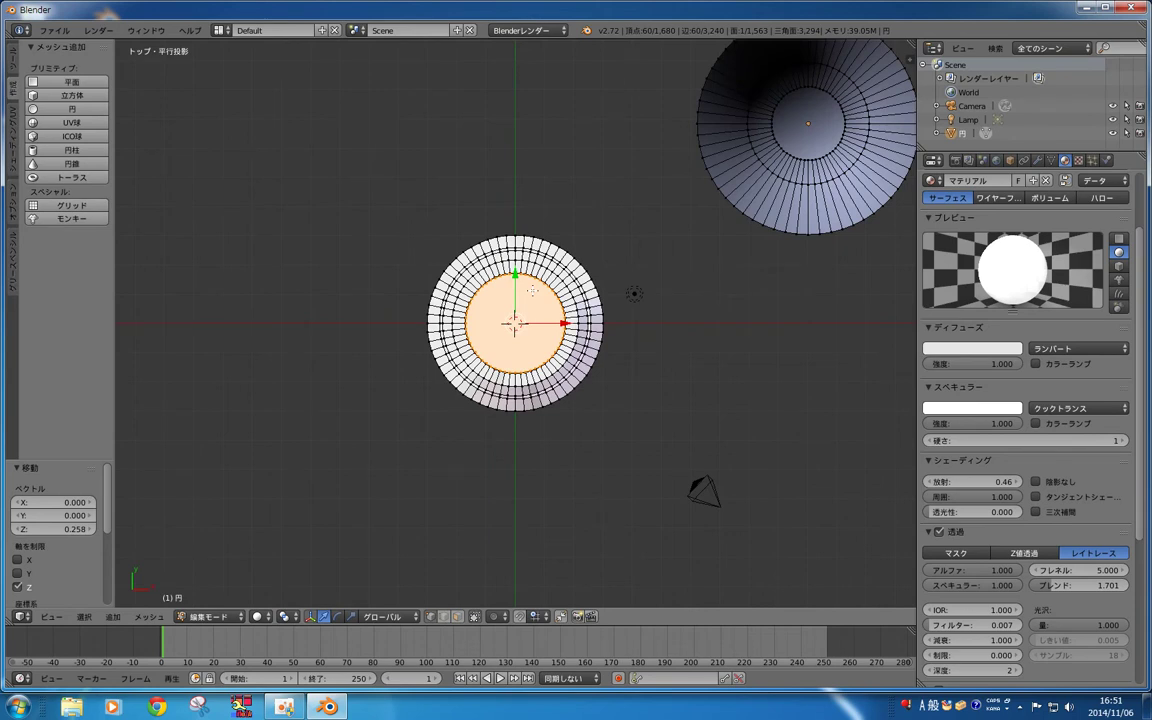
pyautogui.press('s')
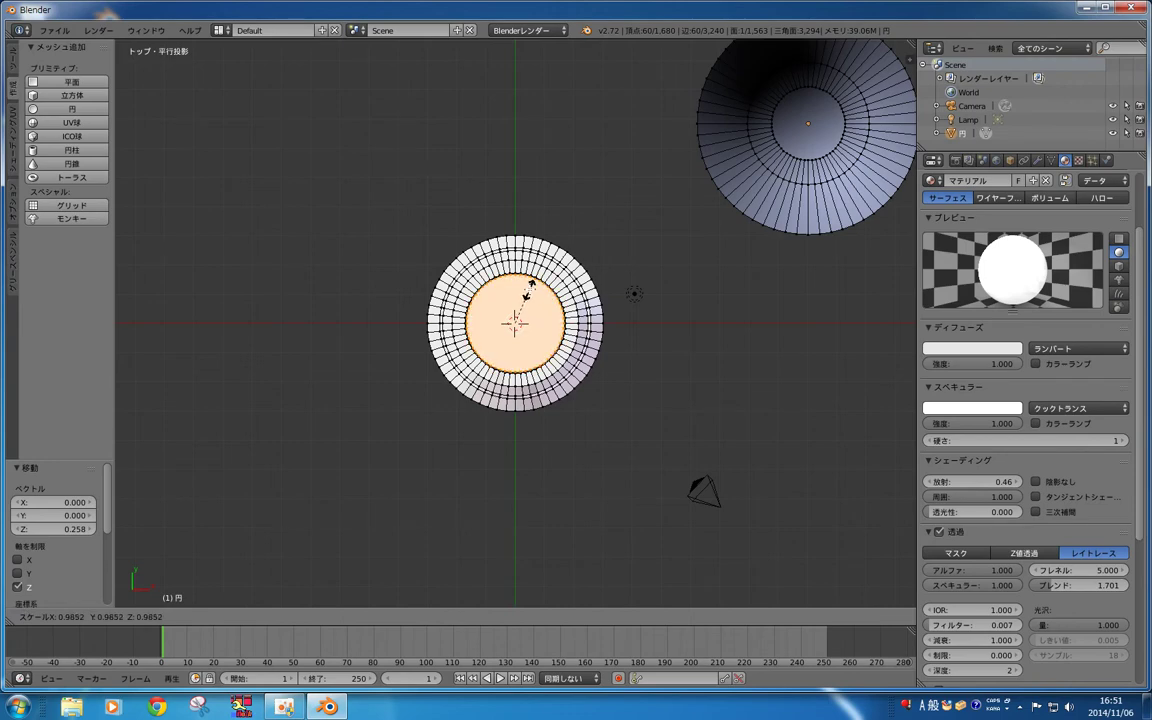
pyautogui.click(528, 284)
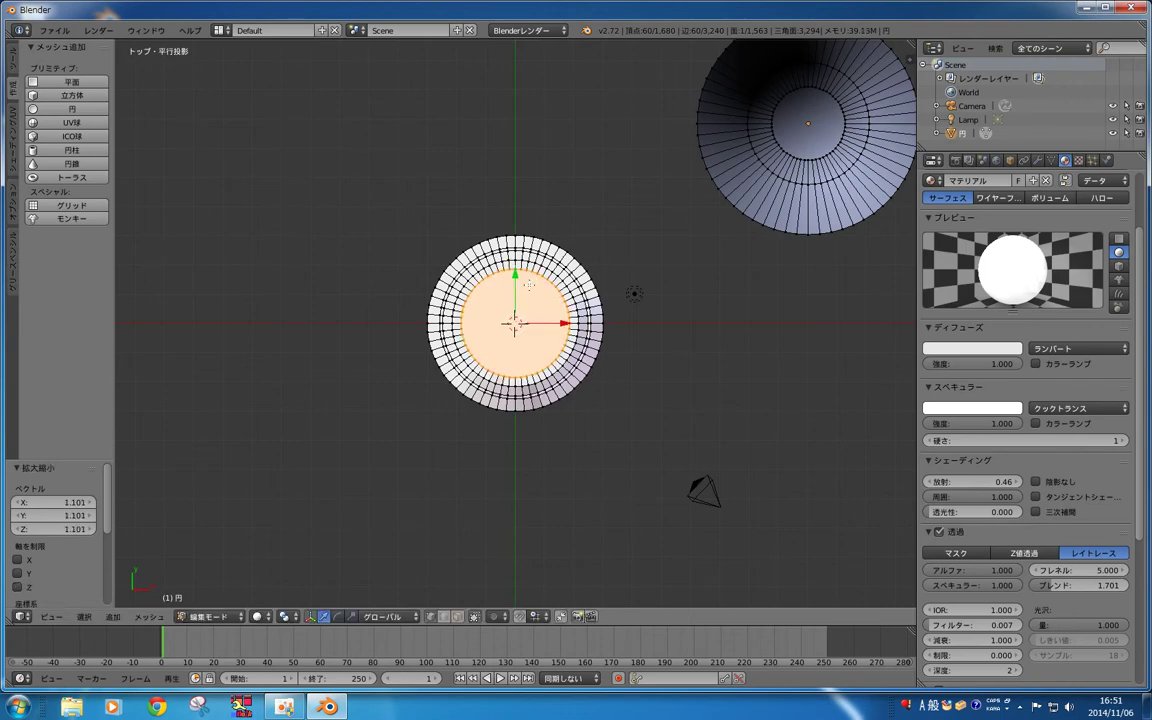
pyautogui.press('KP_3')
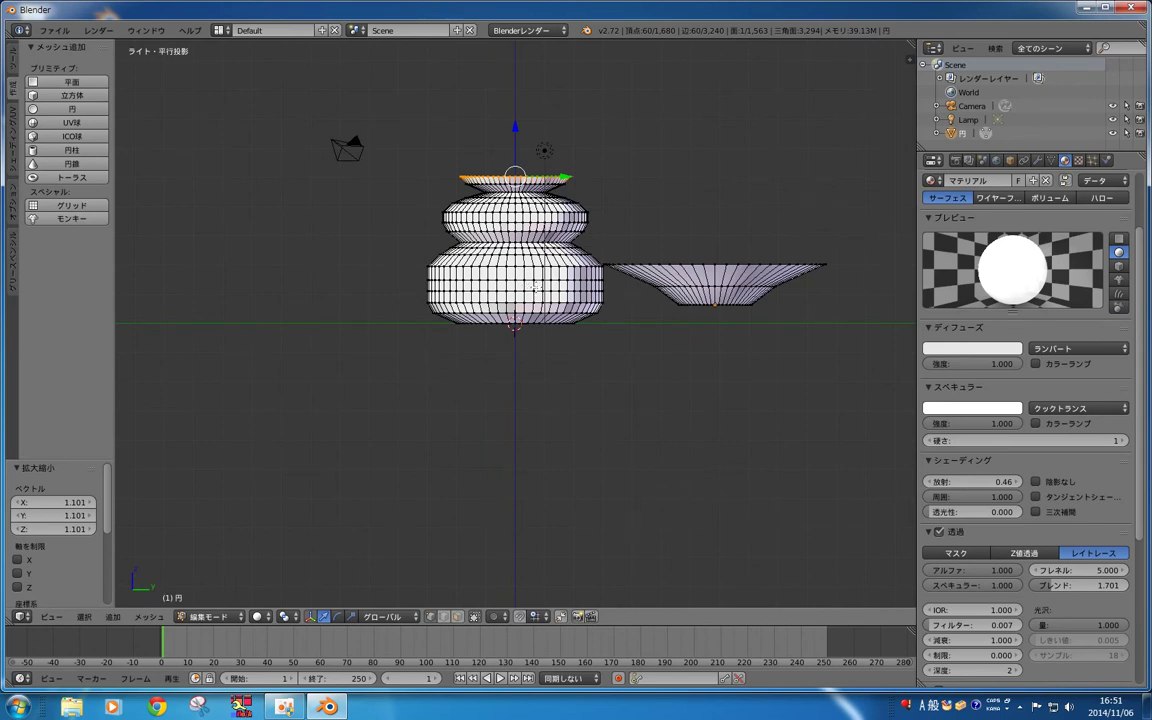
pyautogui.press('g')
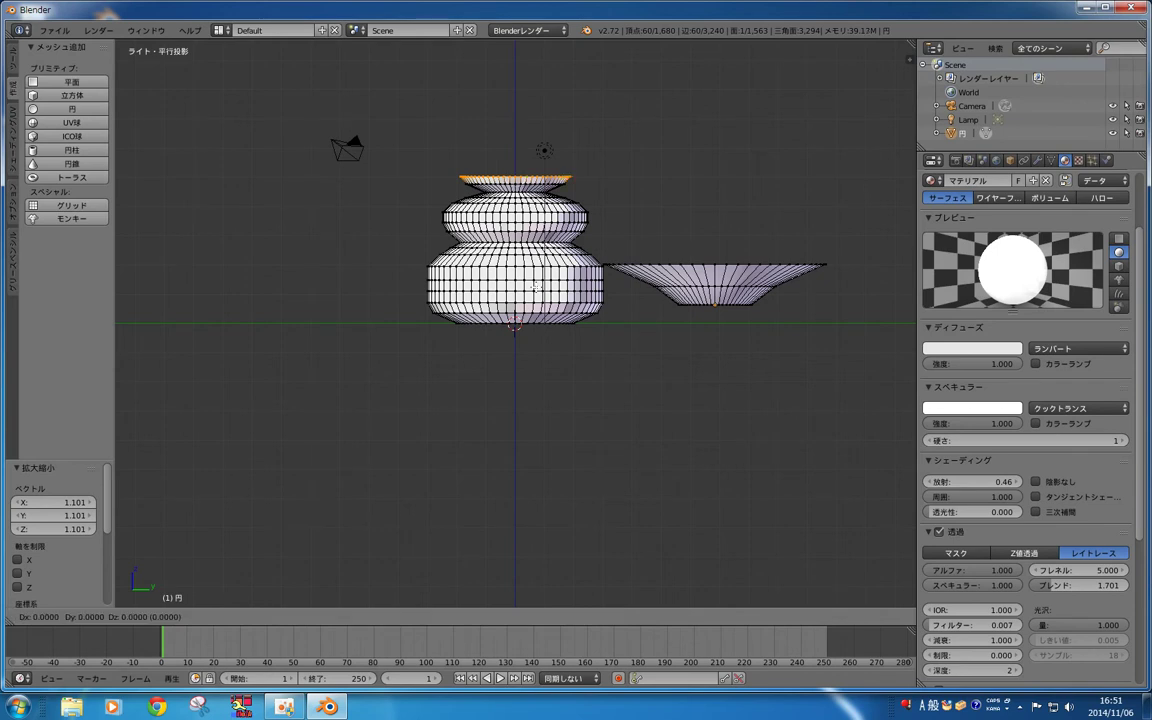
pyautogui.press('z')
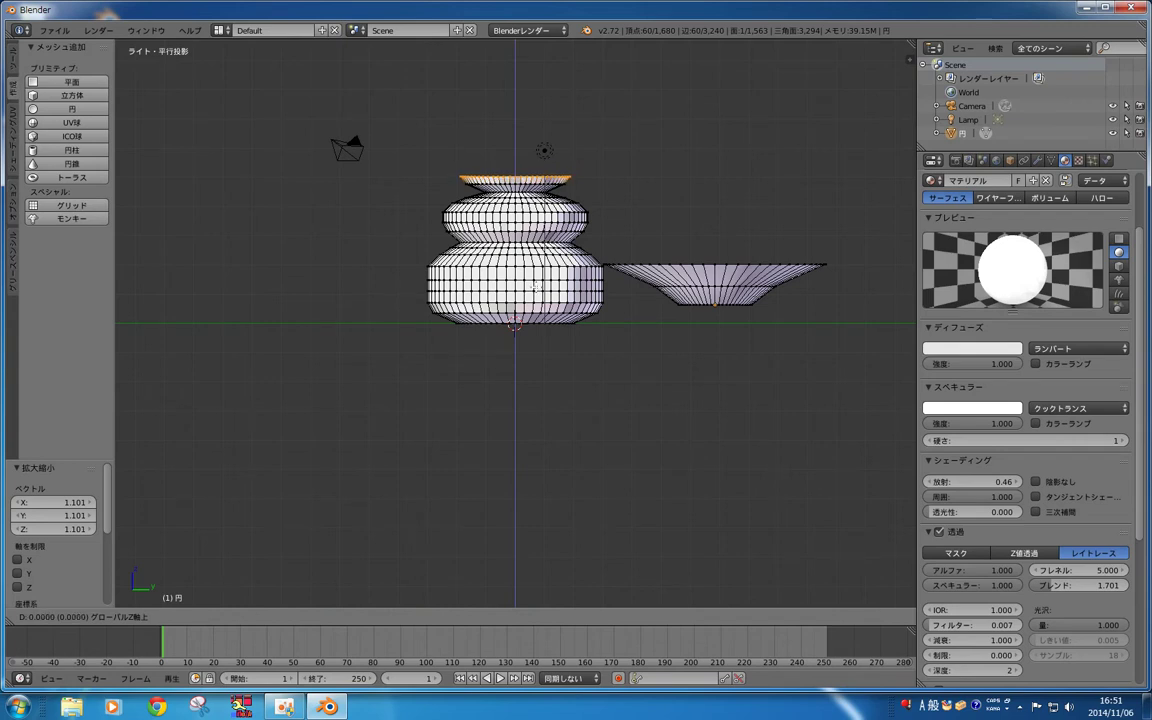
pyautogui.click(536, 285)
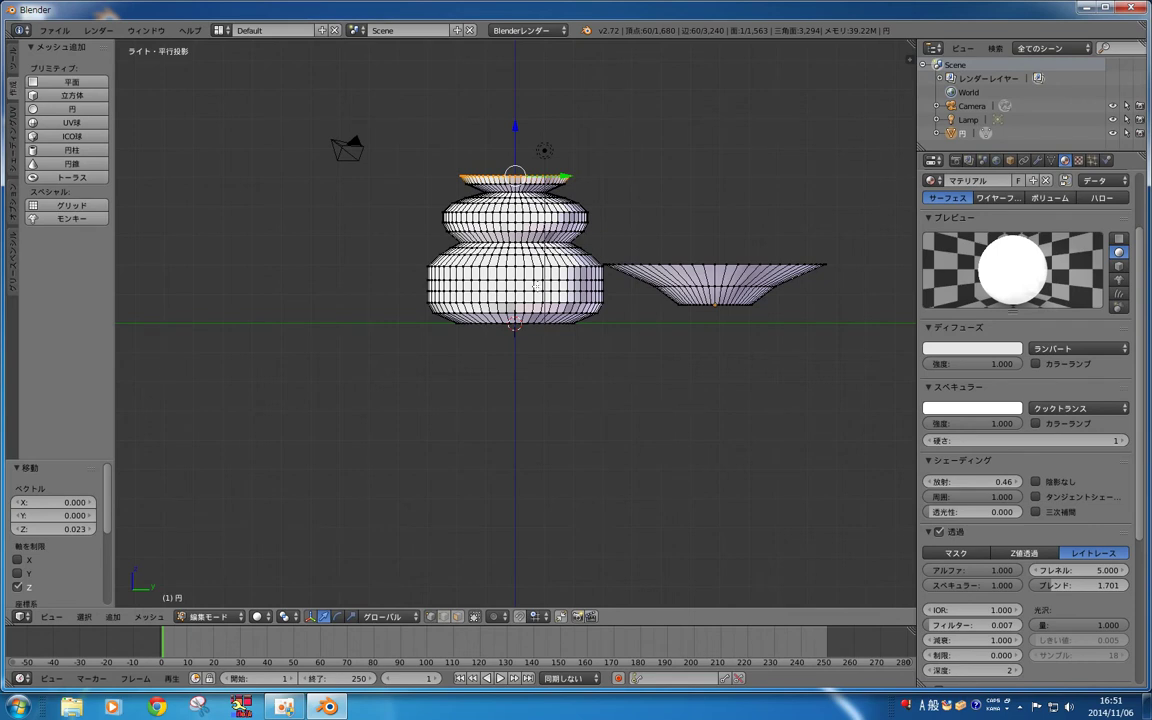
# Step: Extrude the top ring upward twice into a short collar
pyautogui.press('e')
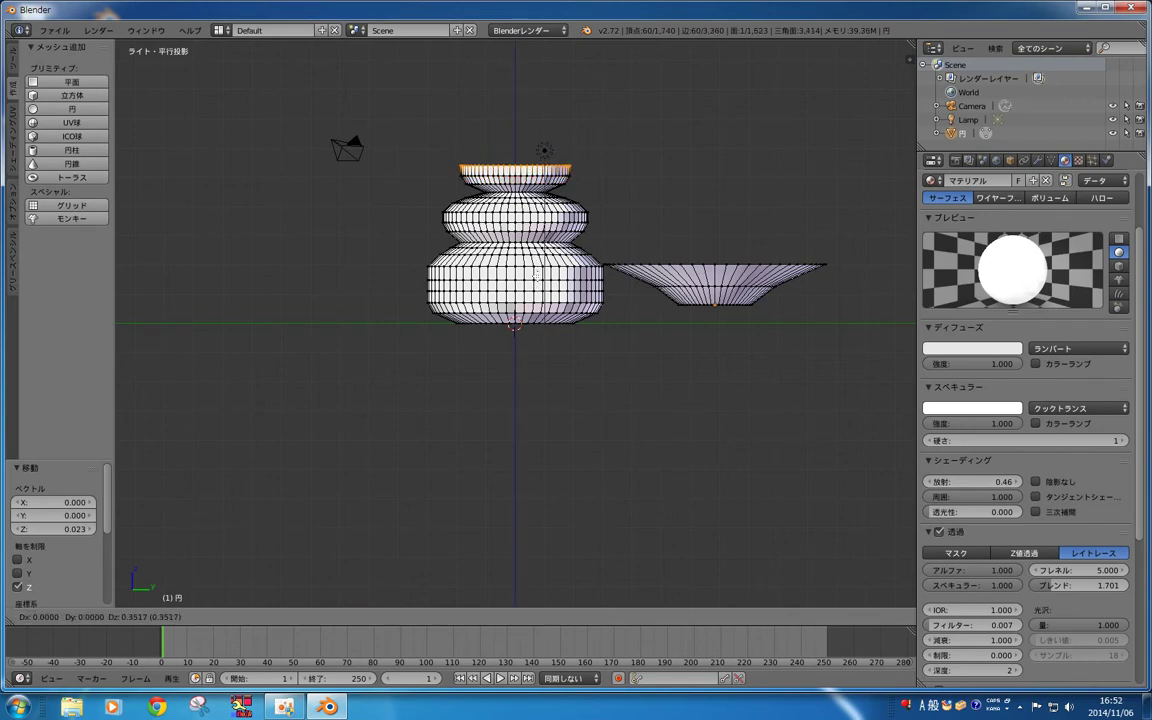
pyautogui.click(537, 275)
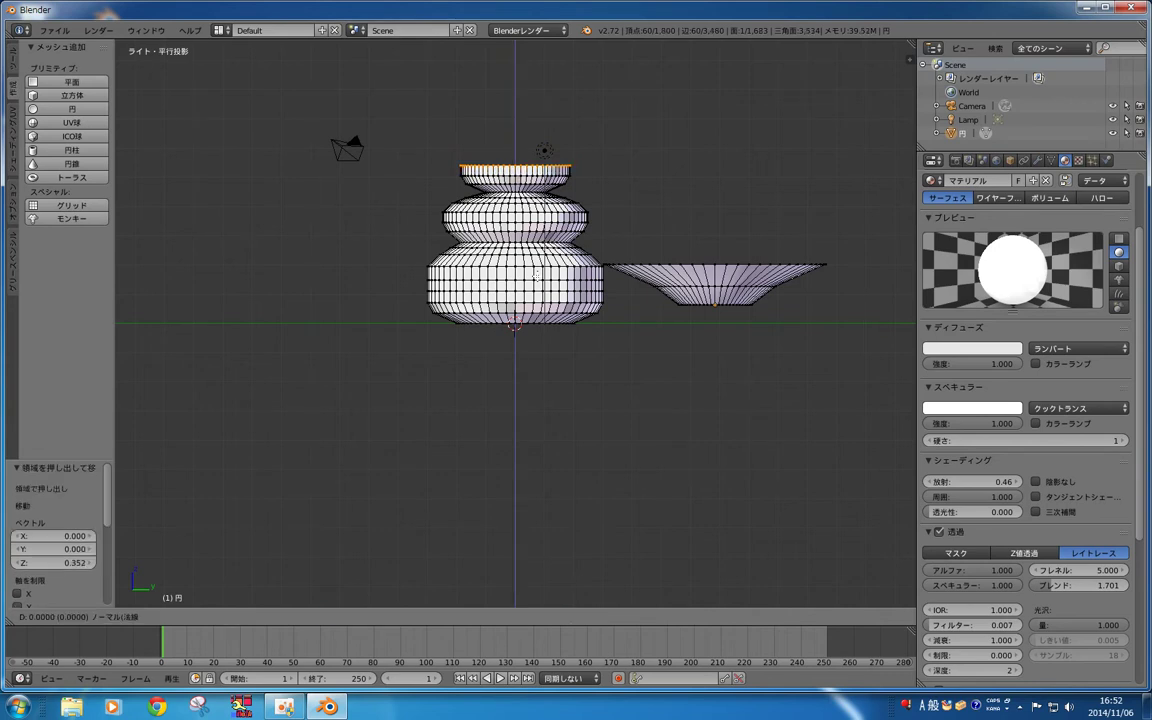
pyautogui.press('e')
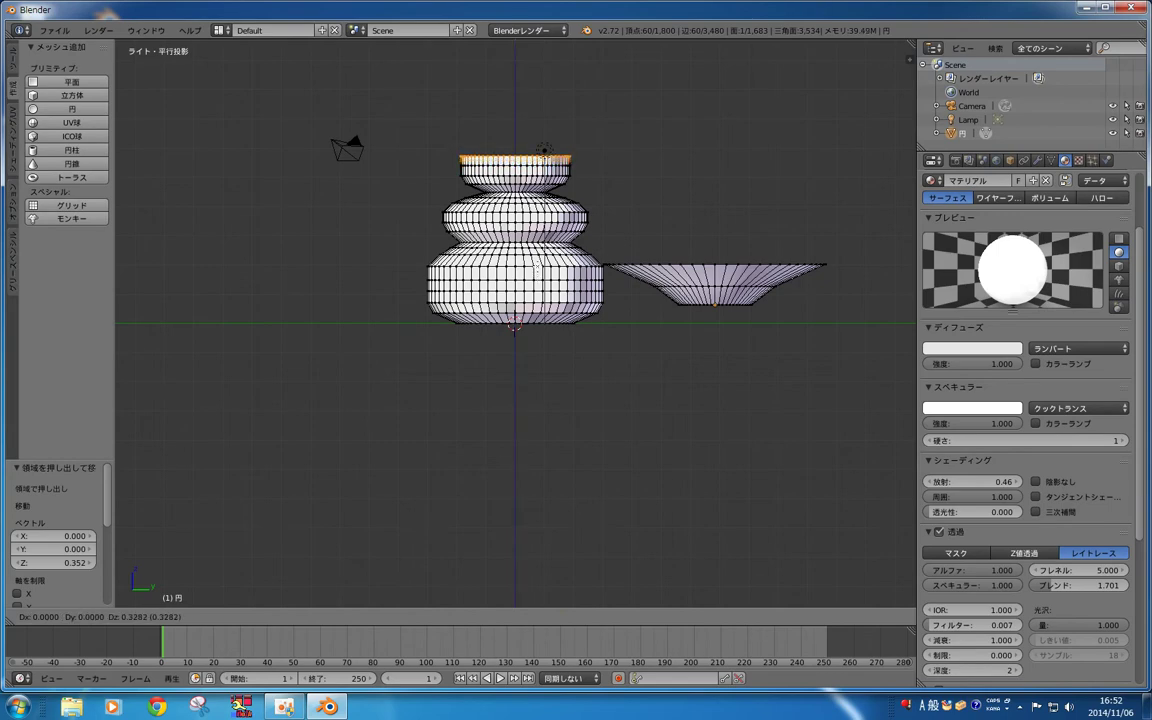
pyautogui.click(537, 268)
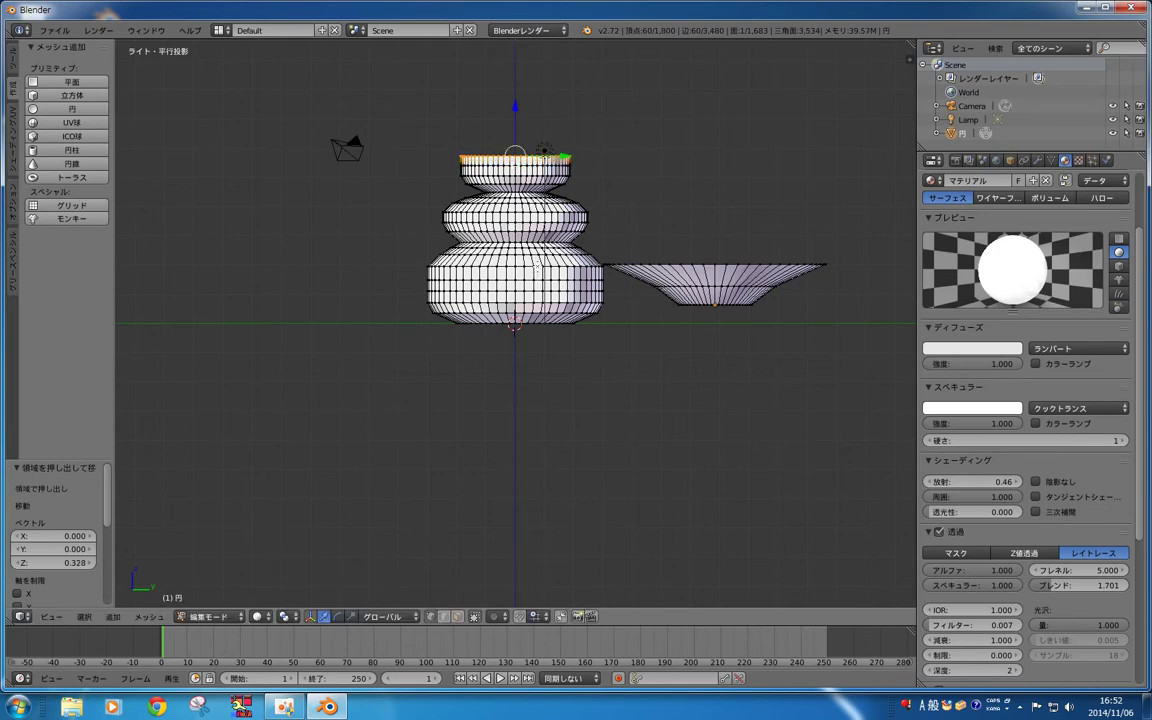
pyautogui.press('KP_7')
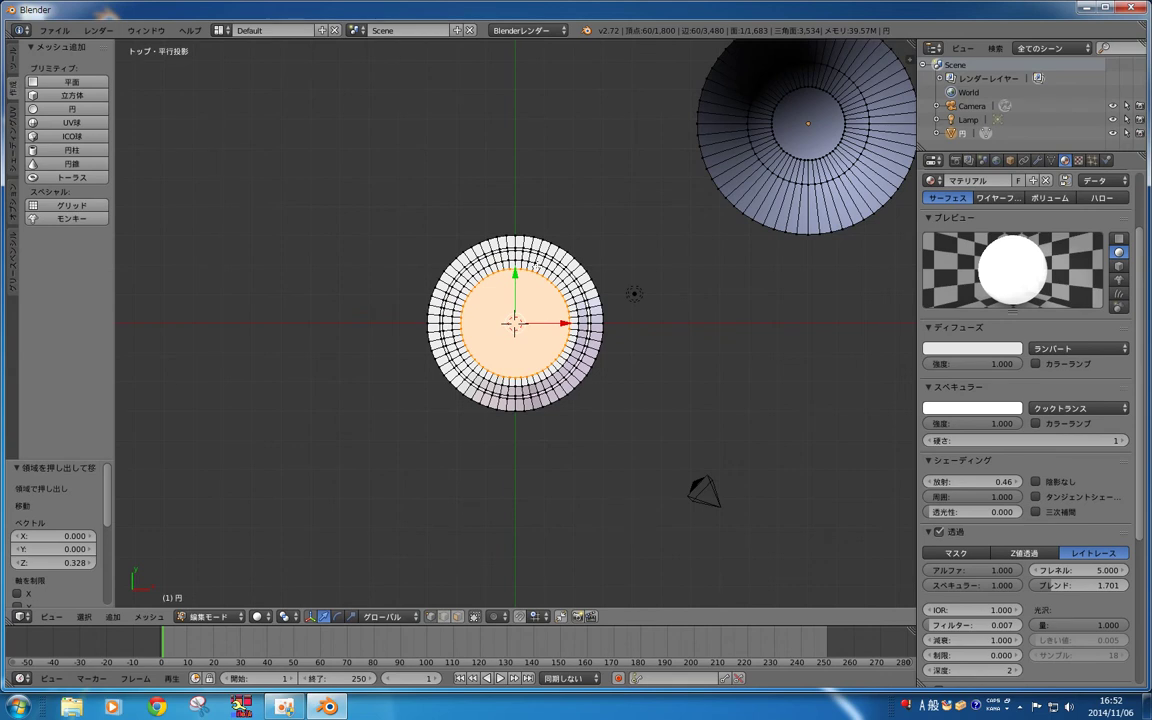
# Step: Shrink the collar's top ring inward and extrude a new ring in place
pyautogui.press('s')
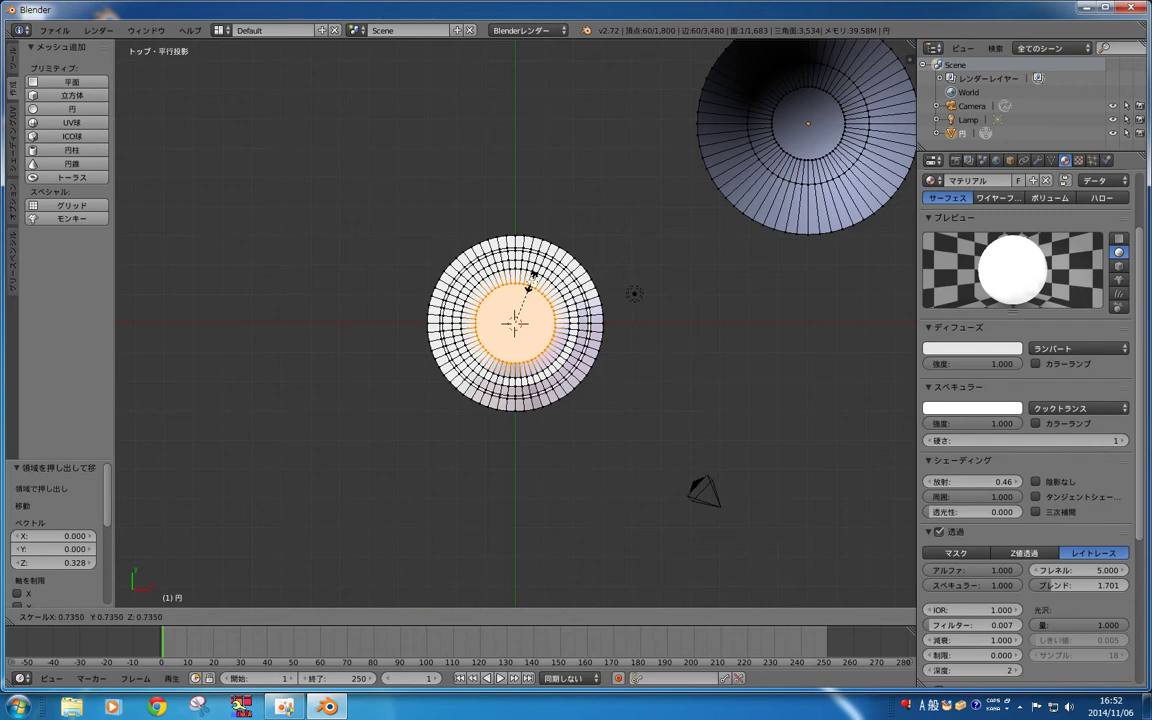
pyautogui.click(530, 284)
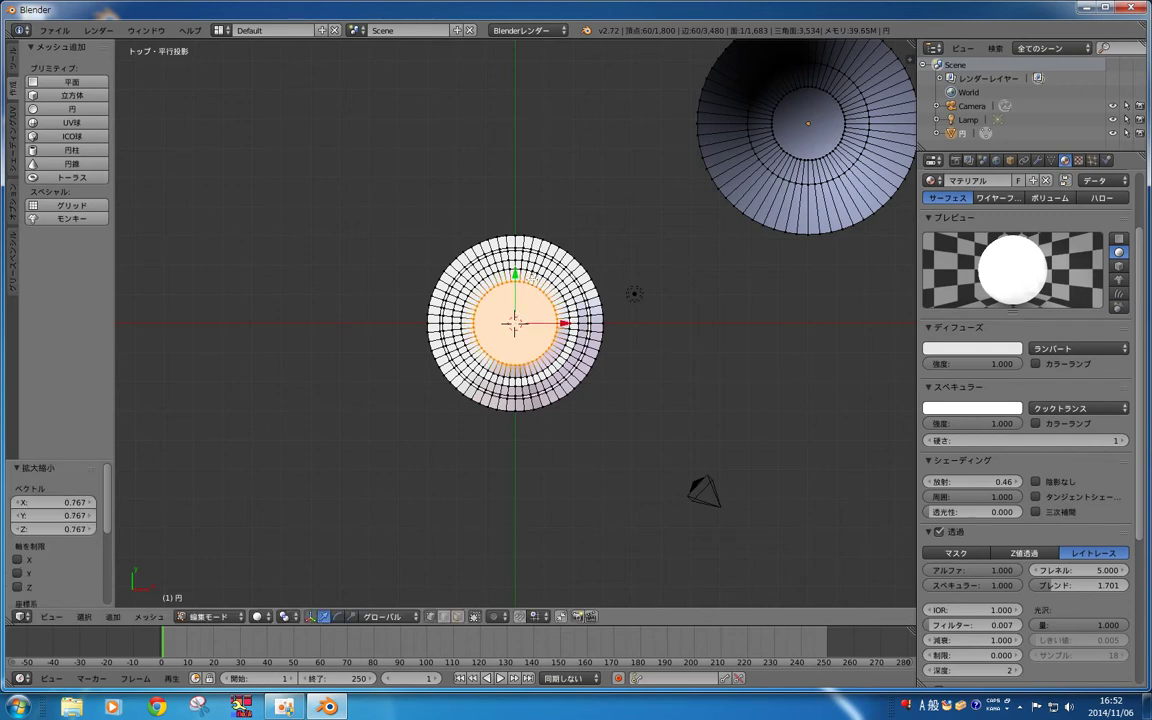
pyautogui.press('e')
pyautogui.press('s')
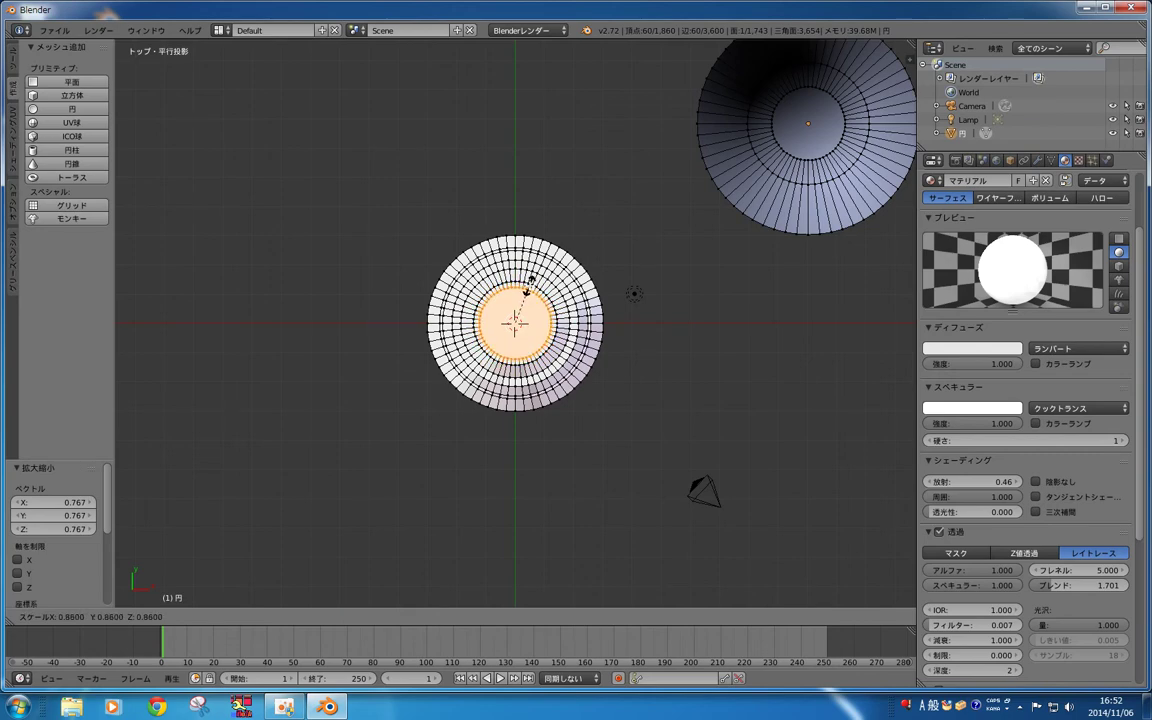
pyautogui.press('Escape')
pyautogui.press('KP_3')
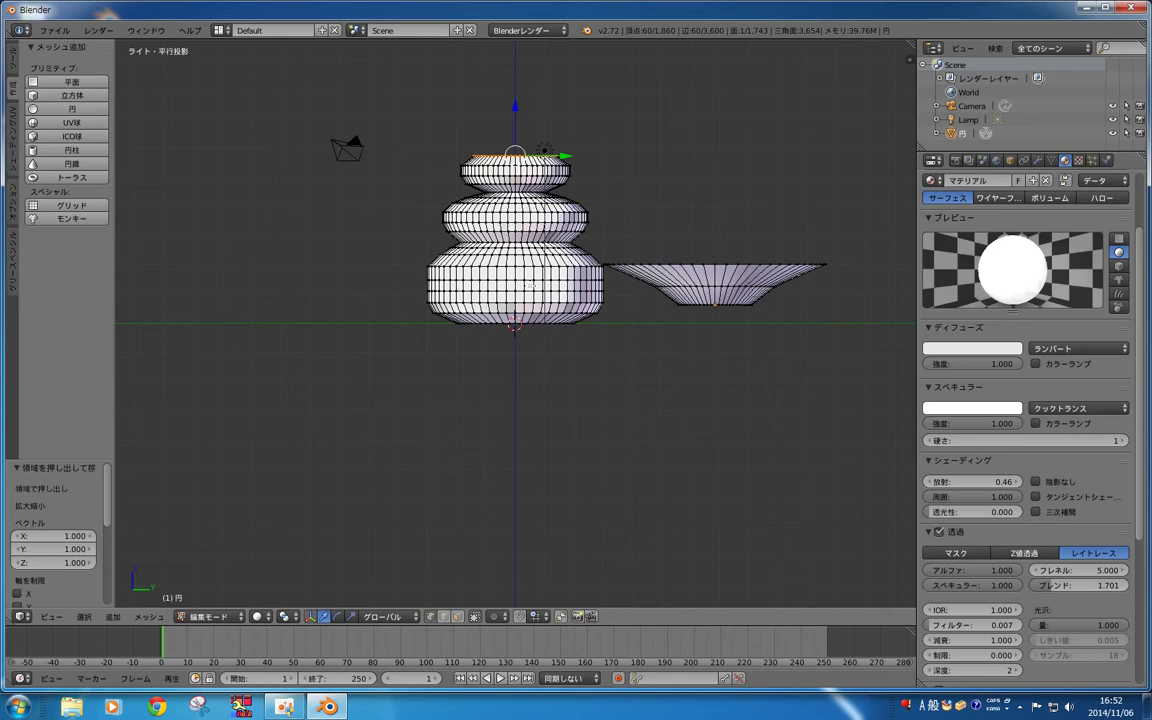
pyautogui.press('KP_7')
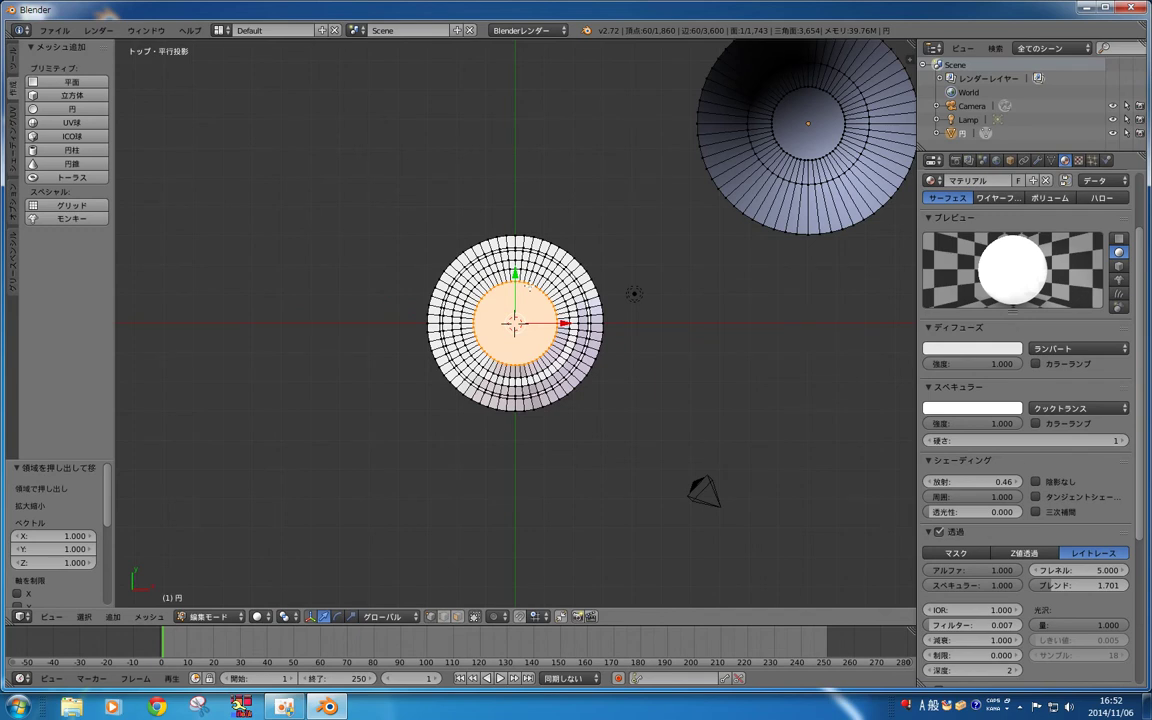
# Step: Shrink the inner ring to 0.726 and raise it into a domed top
pyautogui.press('s')
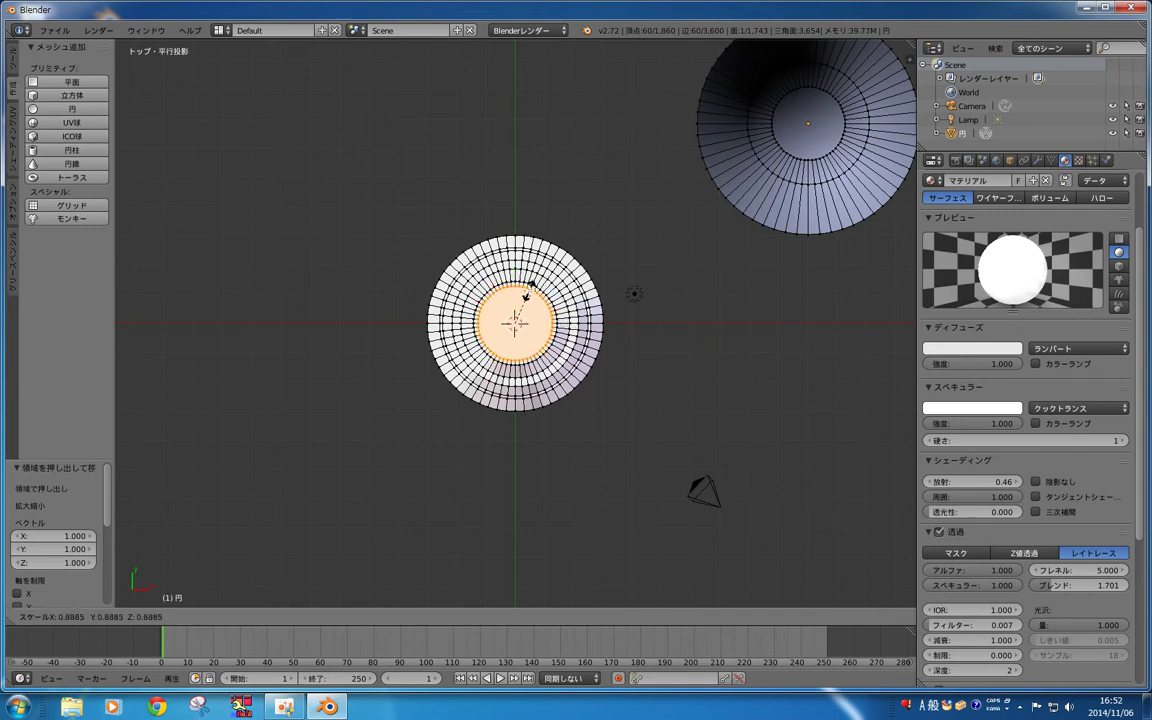
pyautogui.click(523, 299)
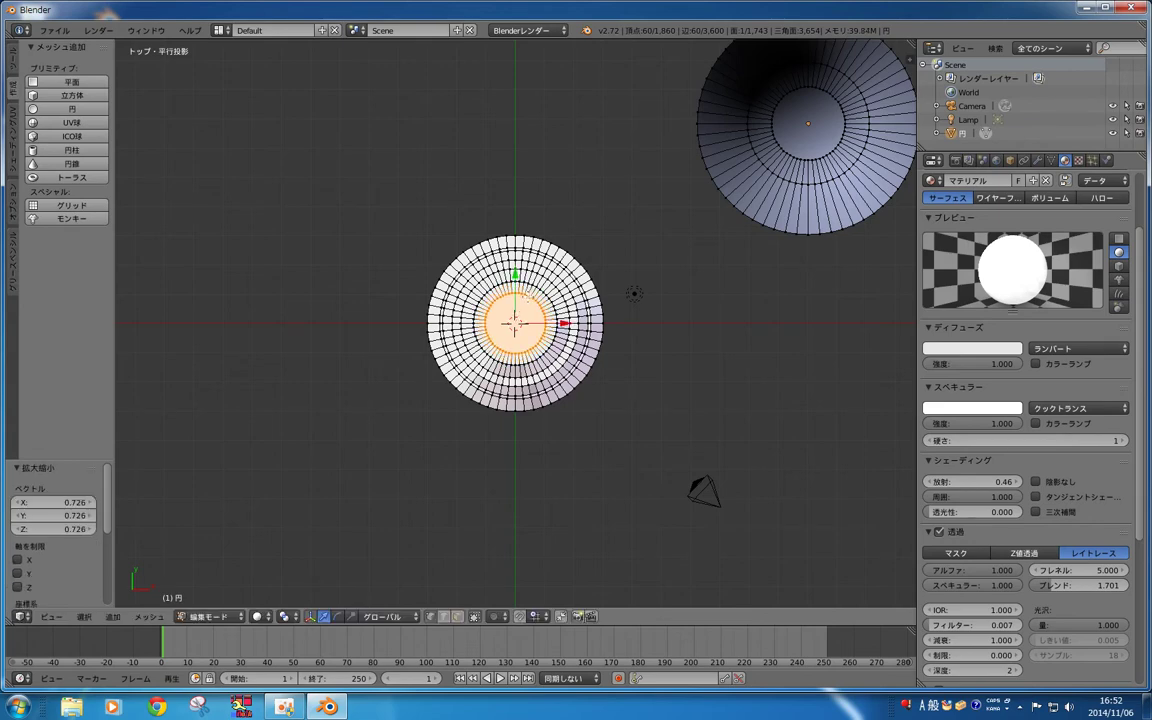
pyautogui.press('KP_3')
pyautogui.press('g')
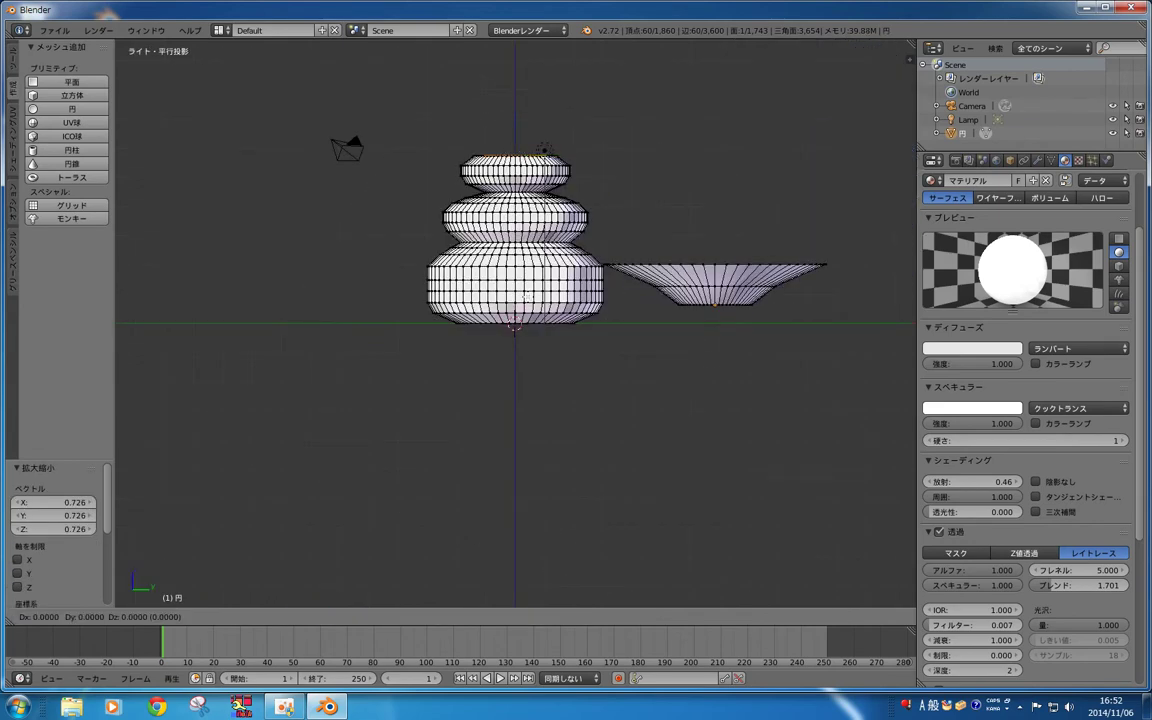
pyautogui.press('z')
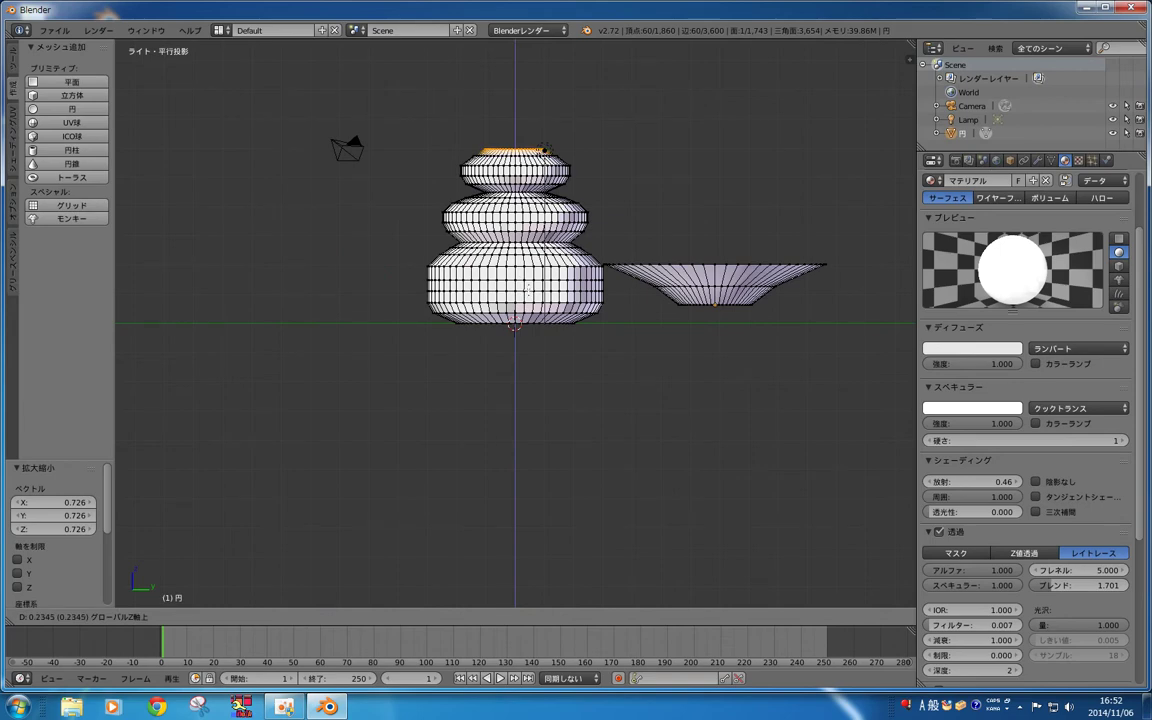
pyautogui.click(545, 148)
pyautogui.press('KP_7')
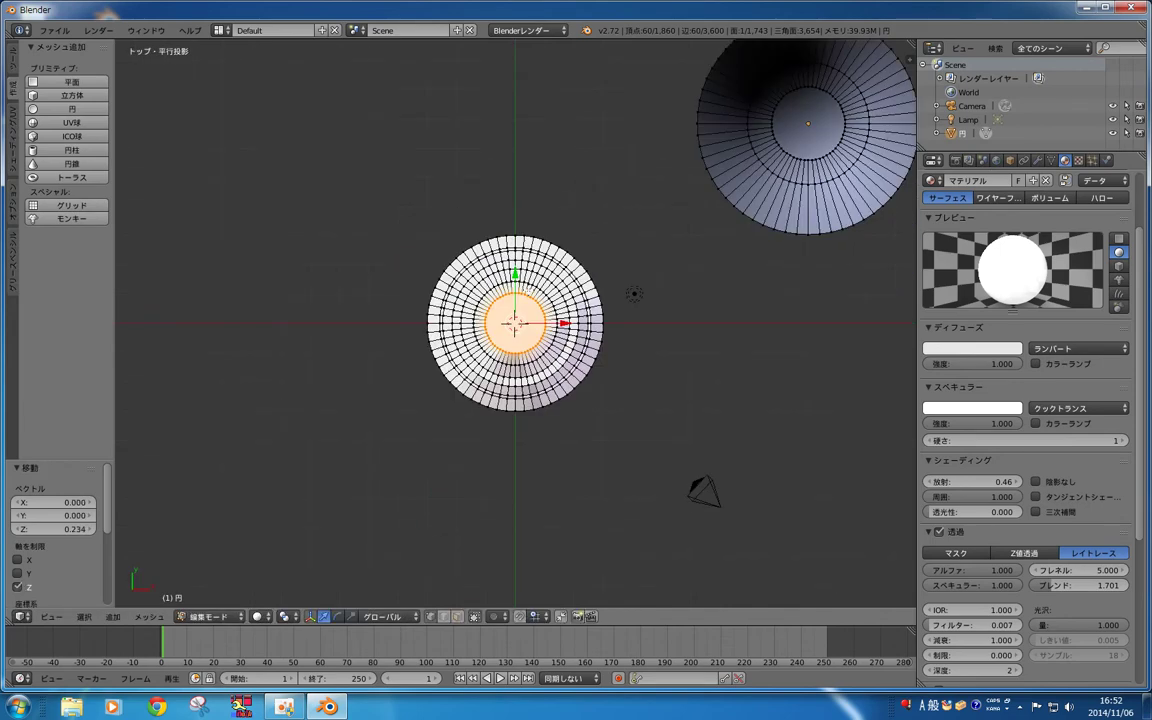
# Step: Shrink the inner ring to 0.756 and set it 0.0703 up along Z
pyautogui.press('s')
pyautogui.press('z')
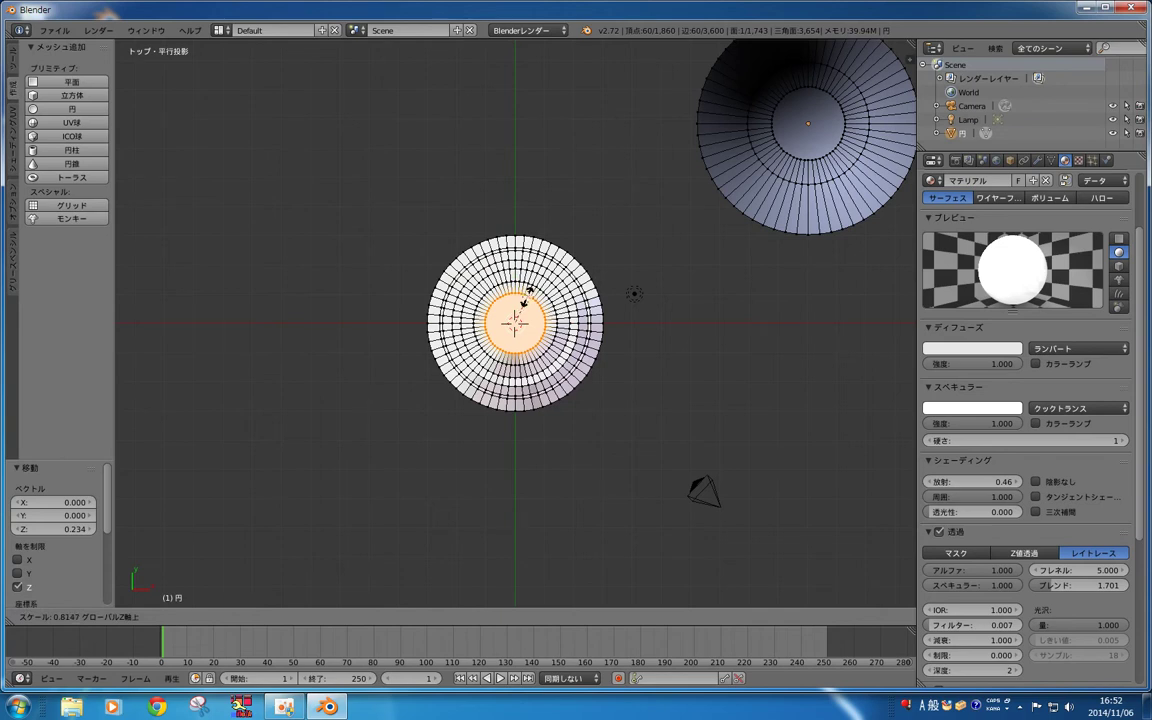
pyautogui.press('Escape')
pyautogui.press('s')
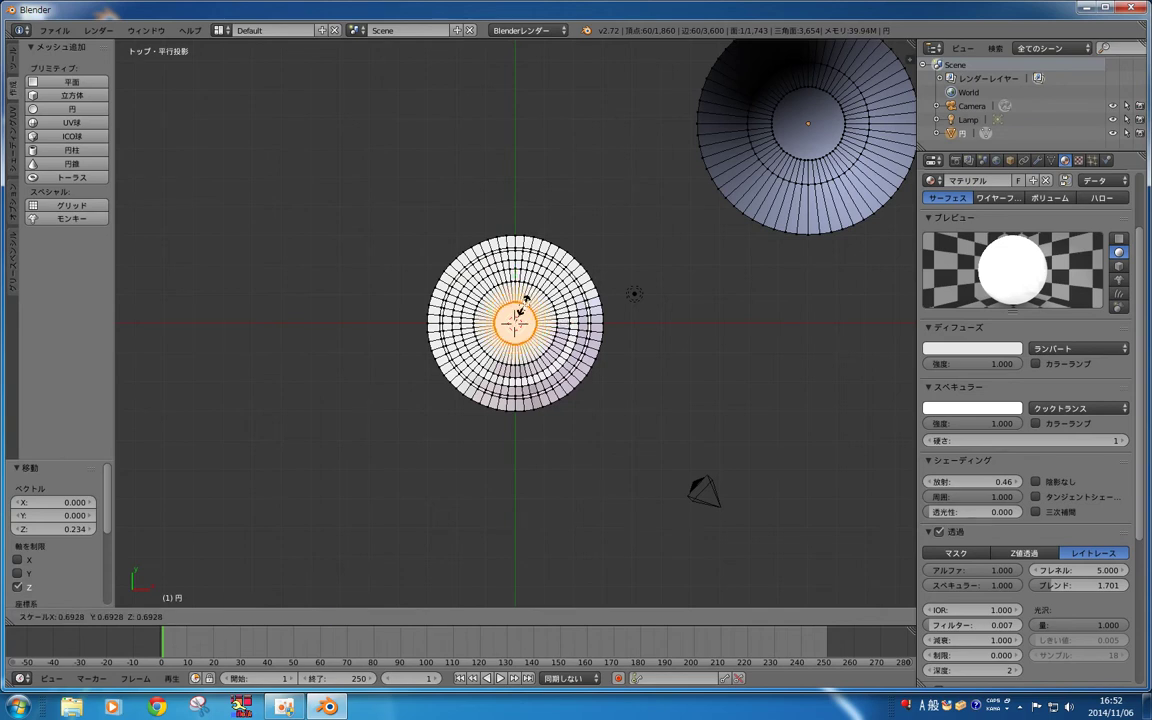
pyautogui.click(520, 309)
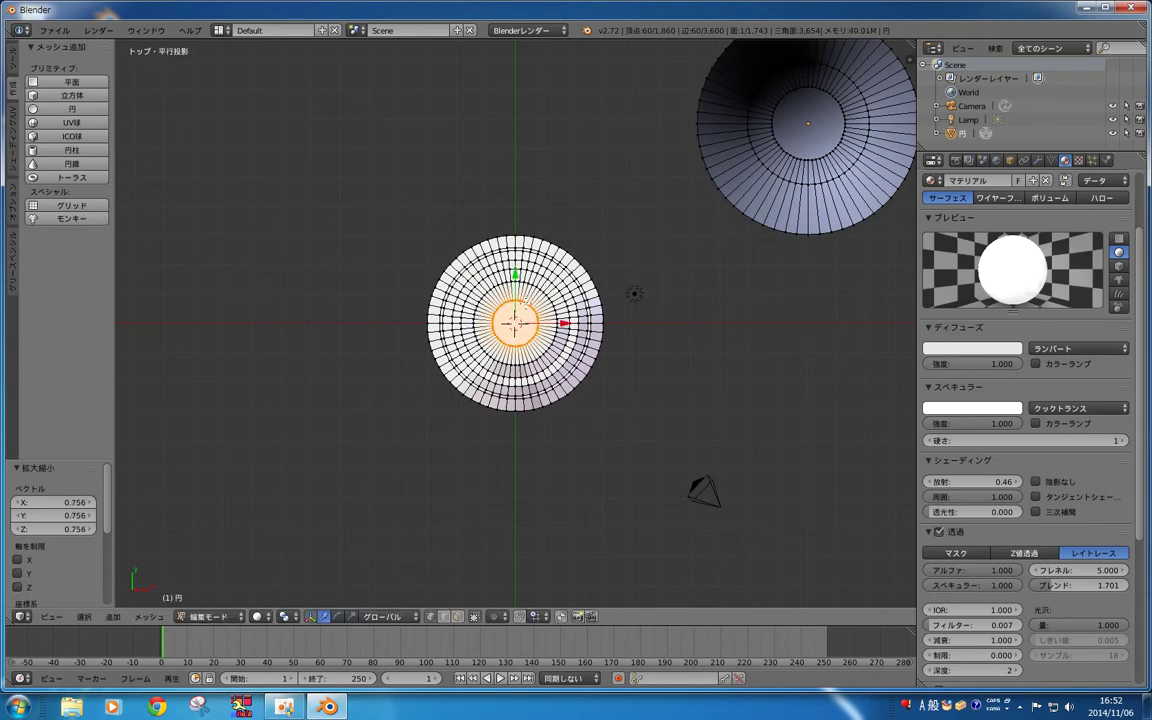
pyautogui.press('KP_3')
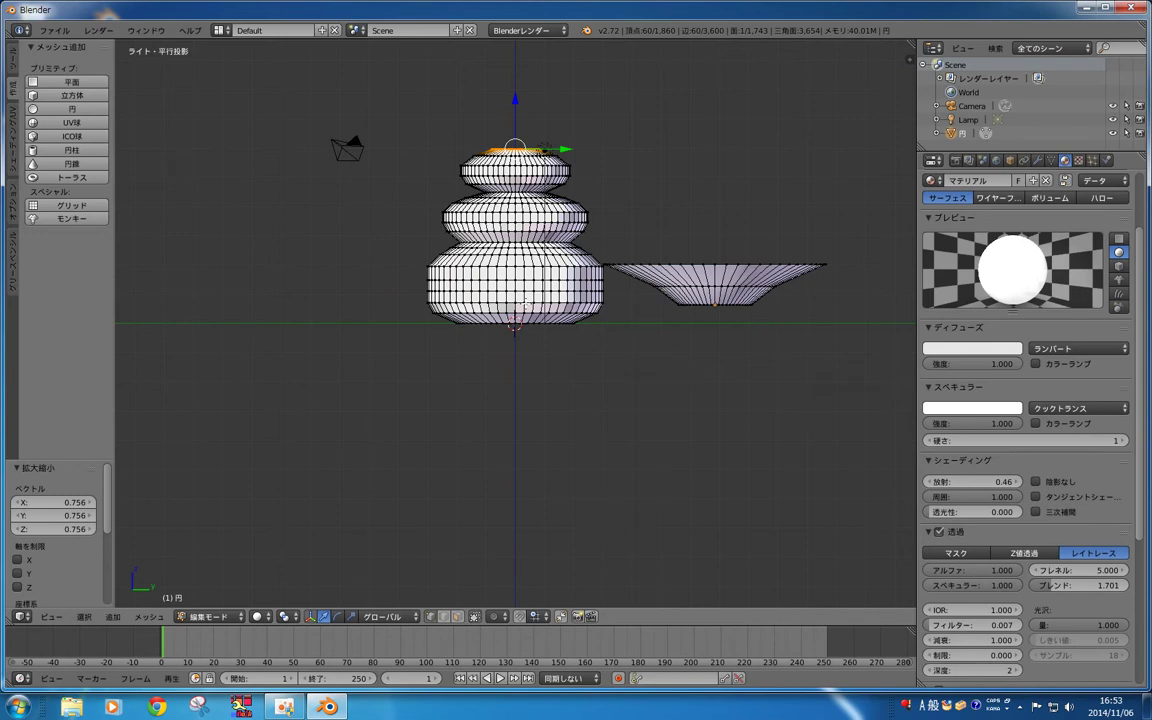
pyautogui.press('g')
pyautogui.write('z')
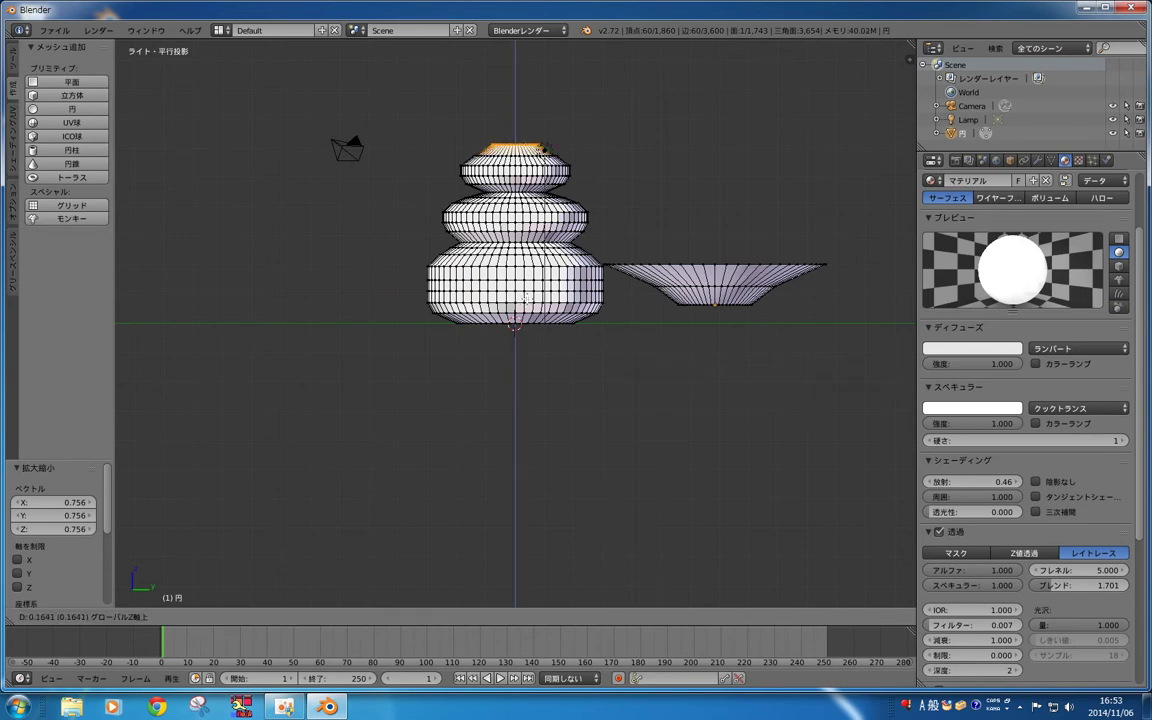
pyautogui.write('0.0703')
pyautogui.press('Return')
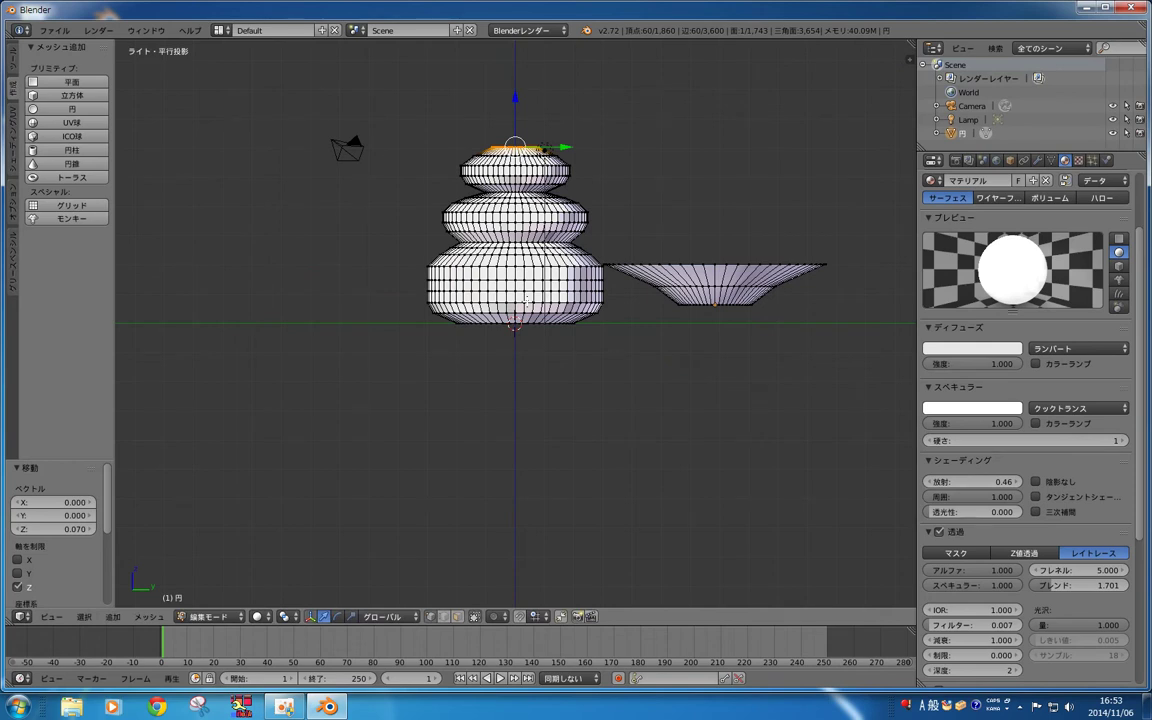
pyautogui.press('KP_7')
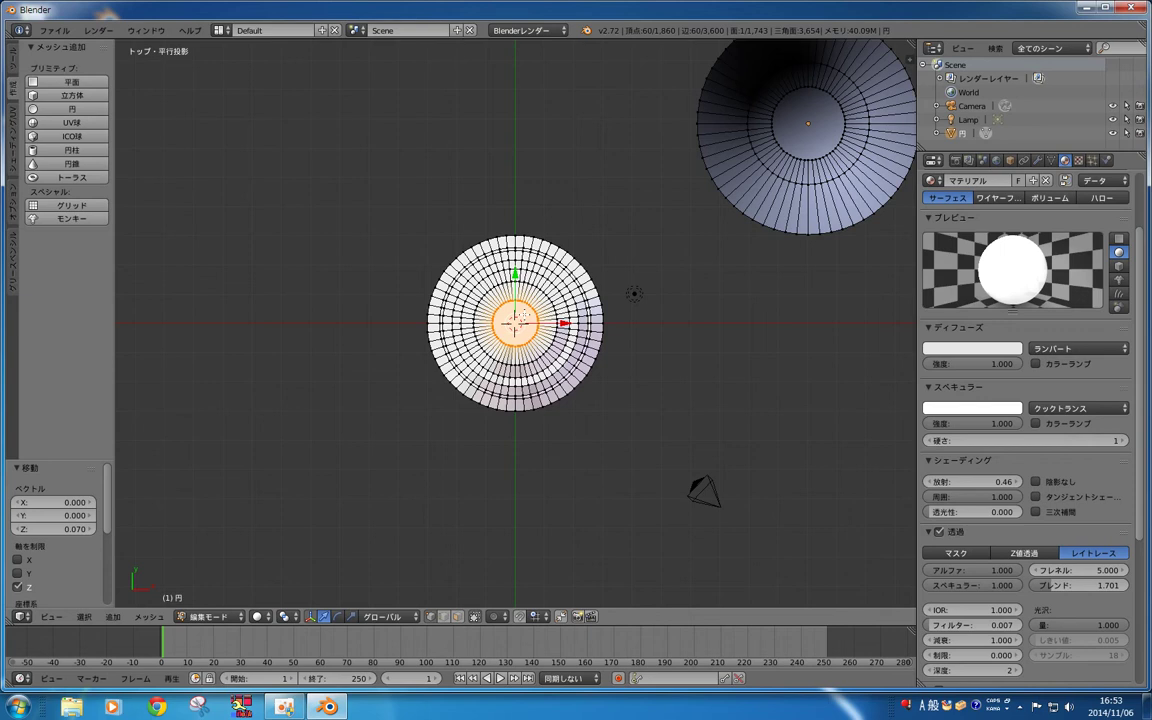
# Step: Merge the circle's inner ring of 60 vertices into a single centre vertex (At Center)
pyautogui.hotkey('alt', 'm')
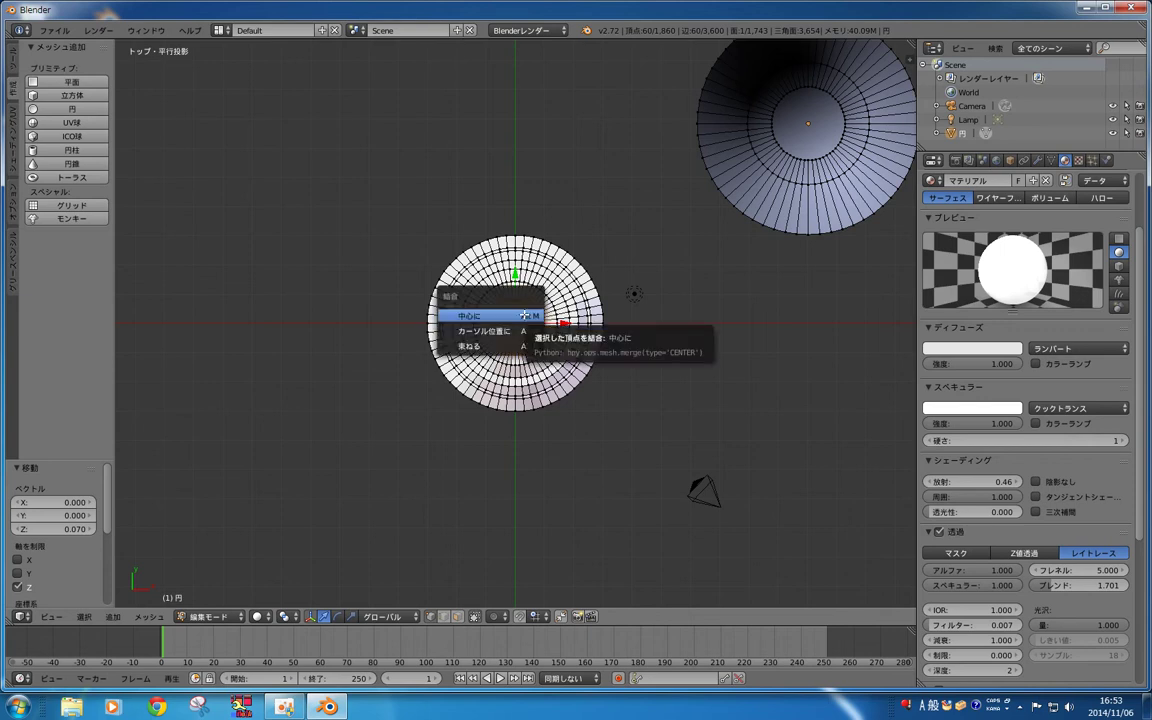
pyautogui.click(524, 315)
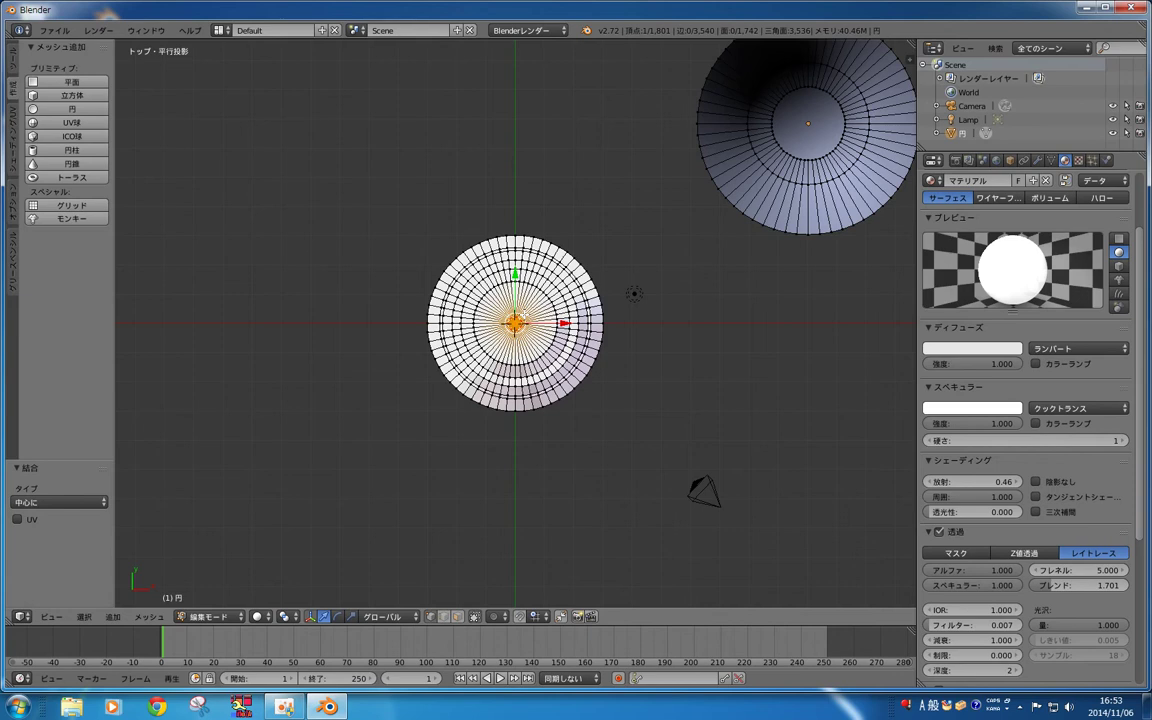
# Step: Return to object mode, view the stack from the right side, and select the swirled mesh
pyautogui.press('Tab')
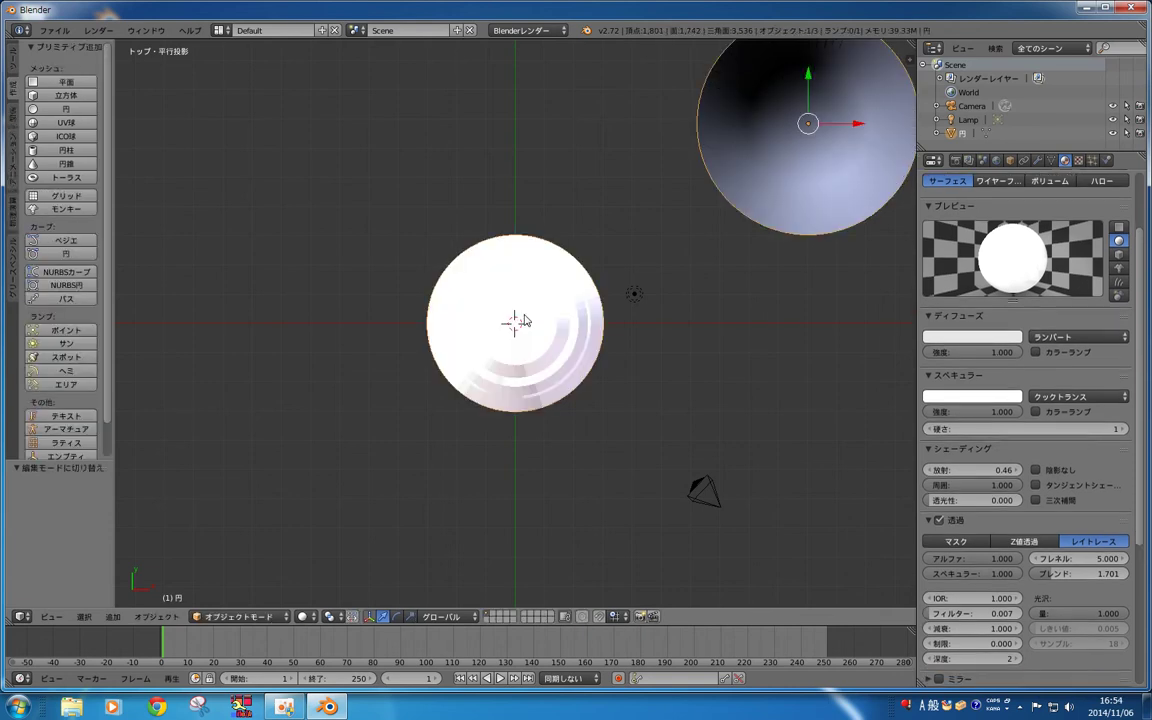
pyautogui.press('KP_3')
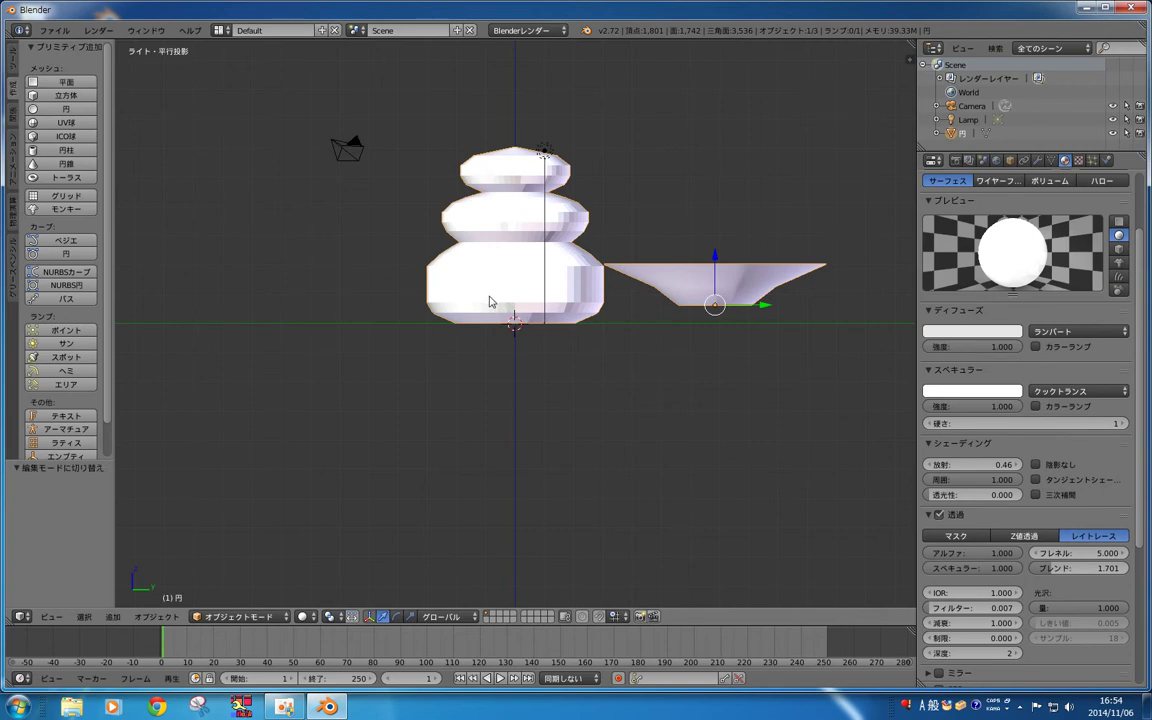
pyautogui.scroll(1, 490, 302)
pyautogui.scroll(1, 490, 302)
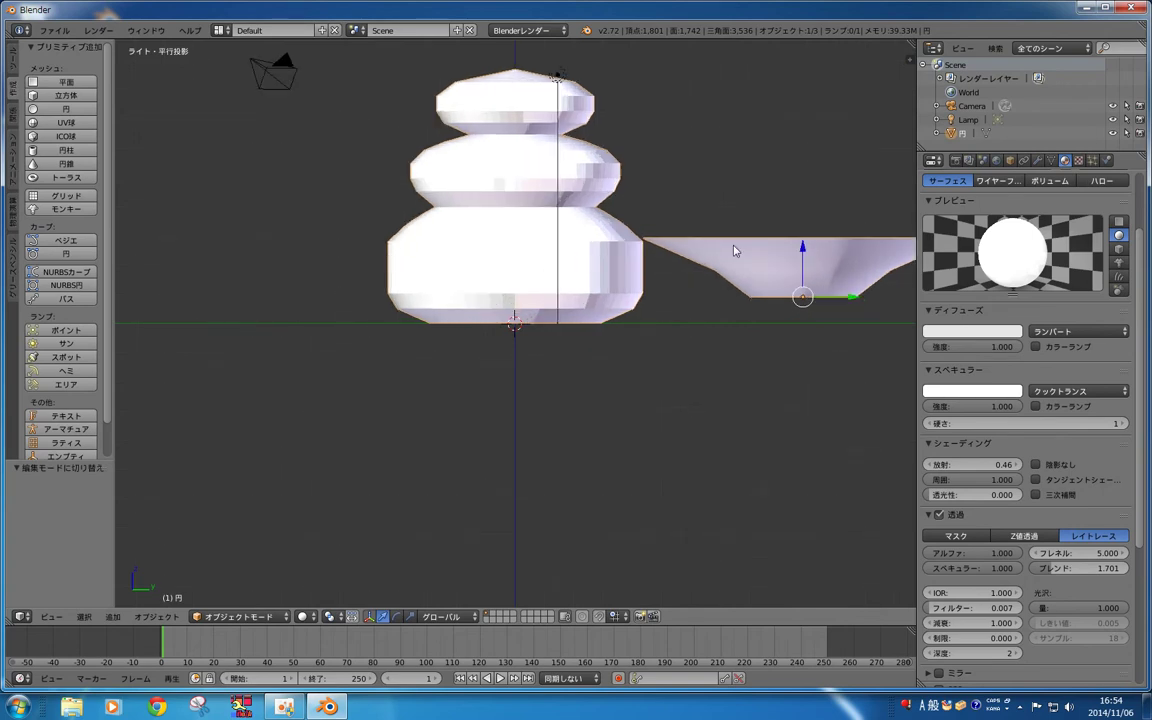
pyautogui.moveTo(733, 250); pyautogui.dragTo(785, 266, button='middle')
pyautogui.press('a')
pyautogui.press('a')
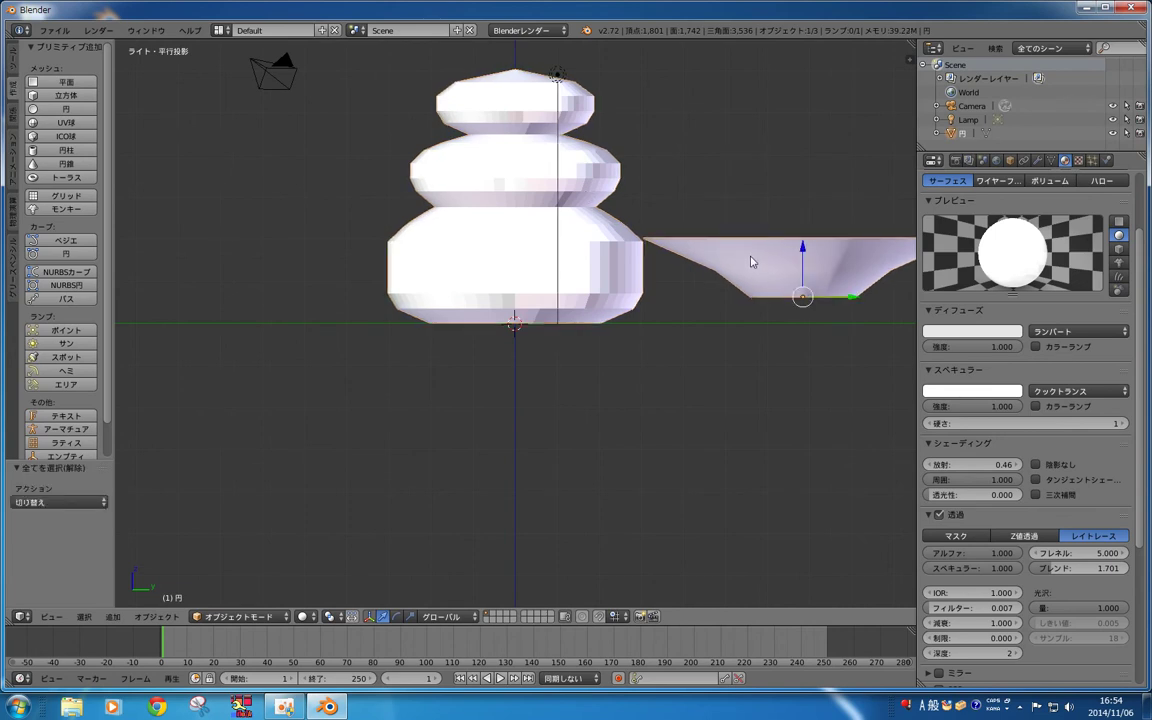
pyautogui.press('a')
pyautogui.press('a')
pyautogui.press('a')
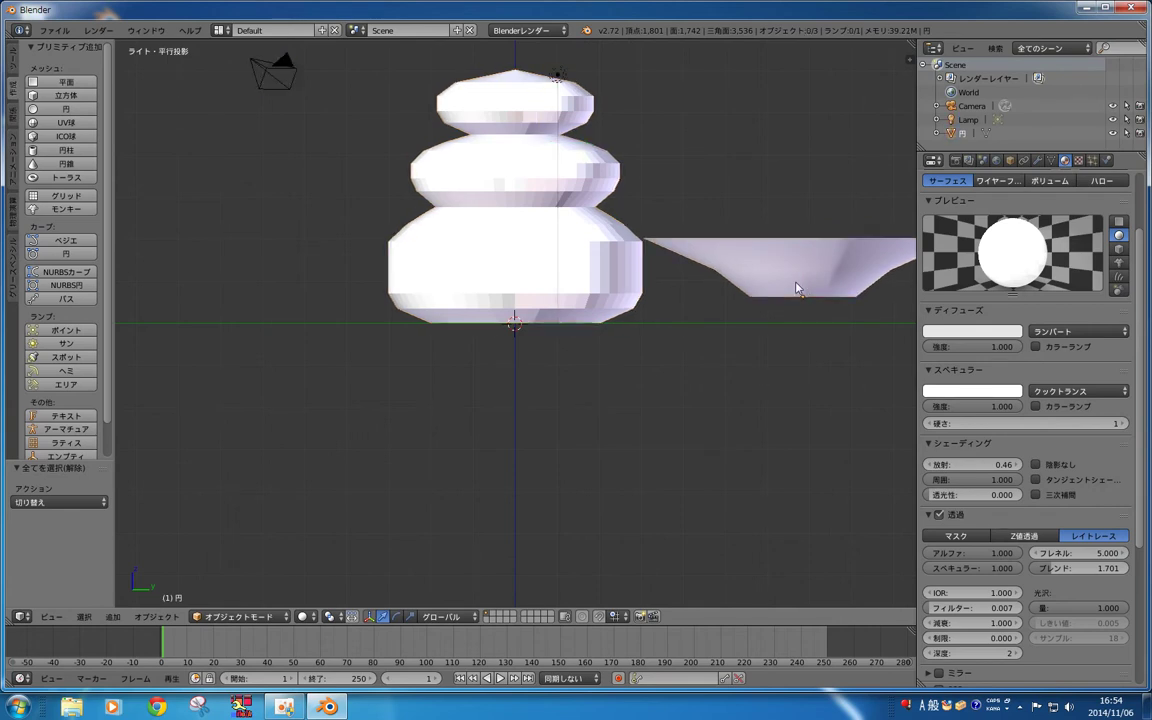
pyautogui.press('a')
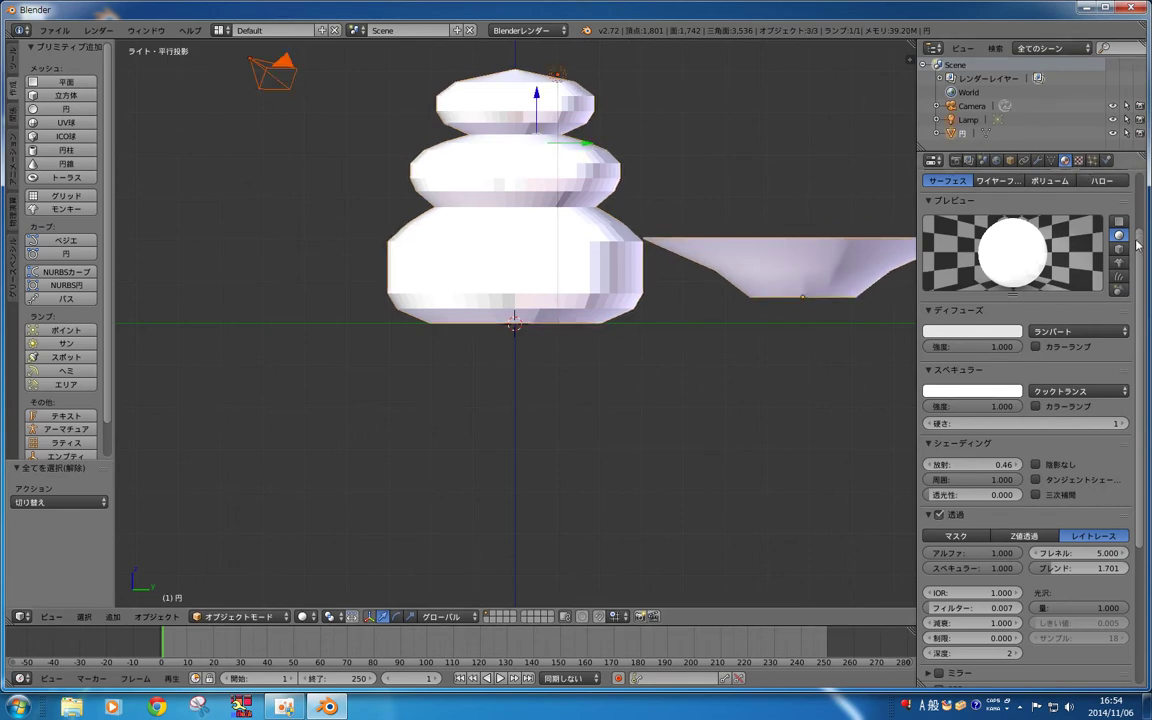
pyautogui.scroll(3, 1137, 245)
pyautogui.click(963, 135)
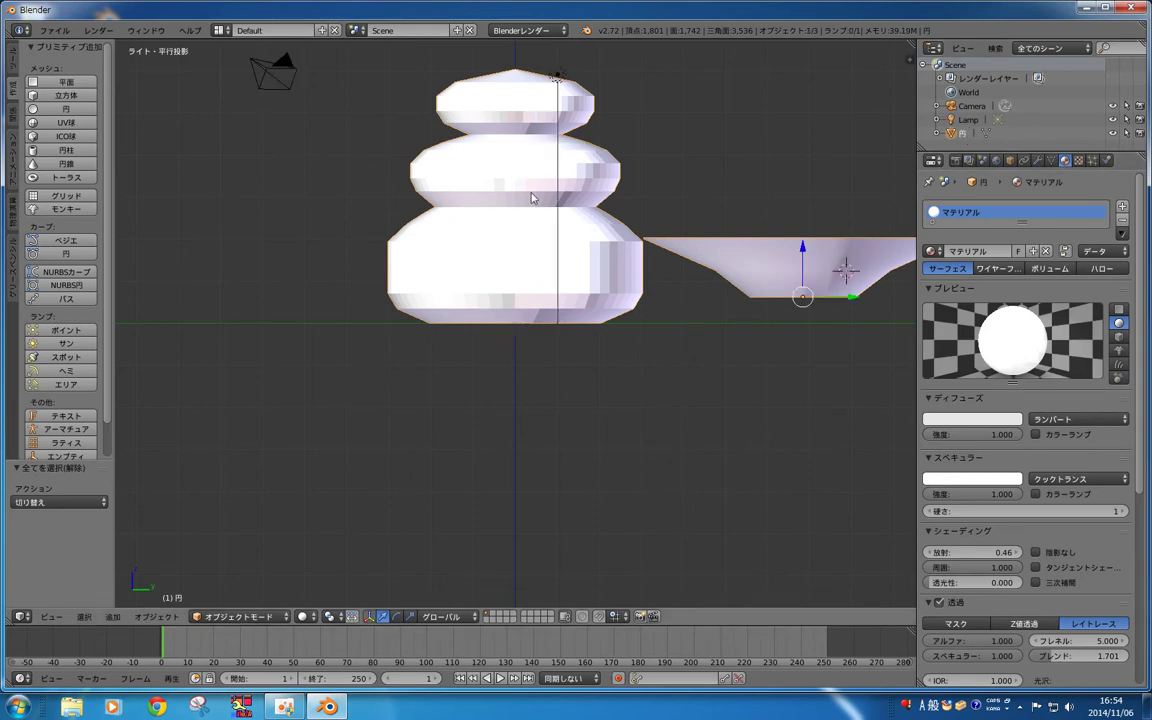
pyautogui.click(527, 188)
pyautogui.click(556, 188)
# Step: Move the mesh down and to the side, then reselect it
pyautogui.press('g')
pyautogui.click(431, 361)
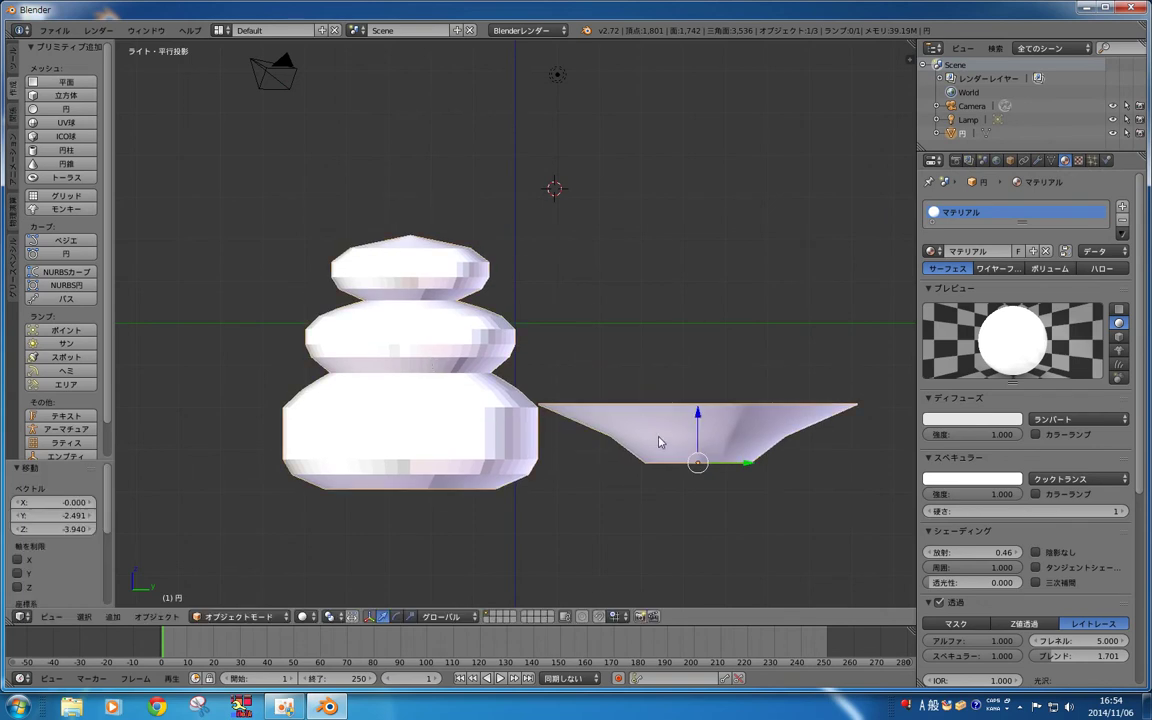
pyautogui.click(971, 106)
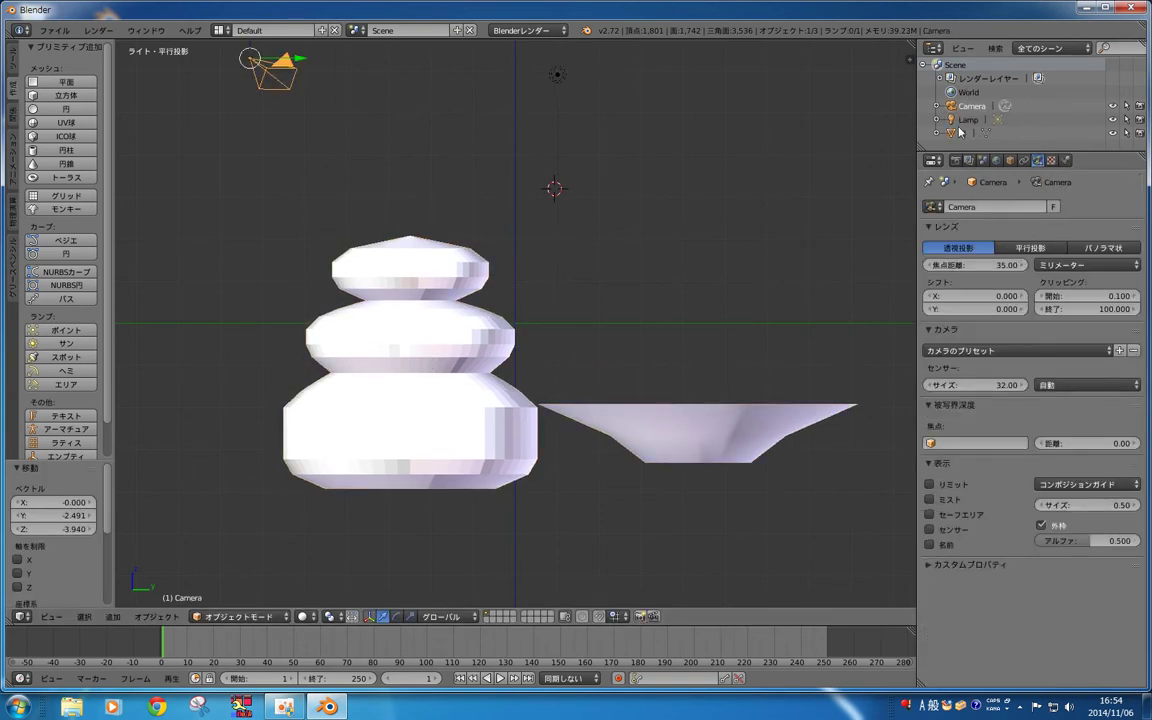
pyautogui.click(960, 132)
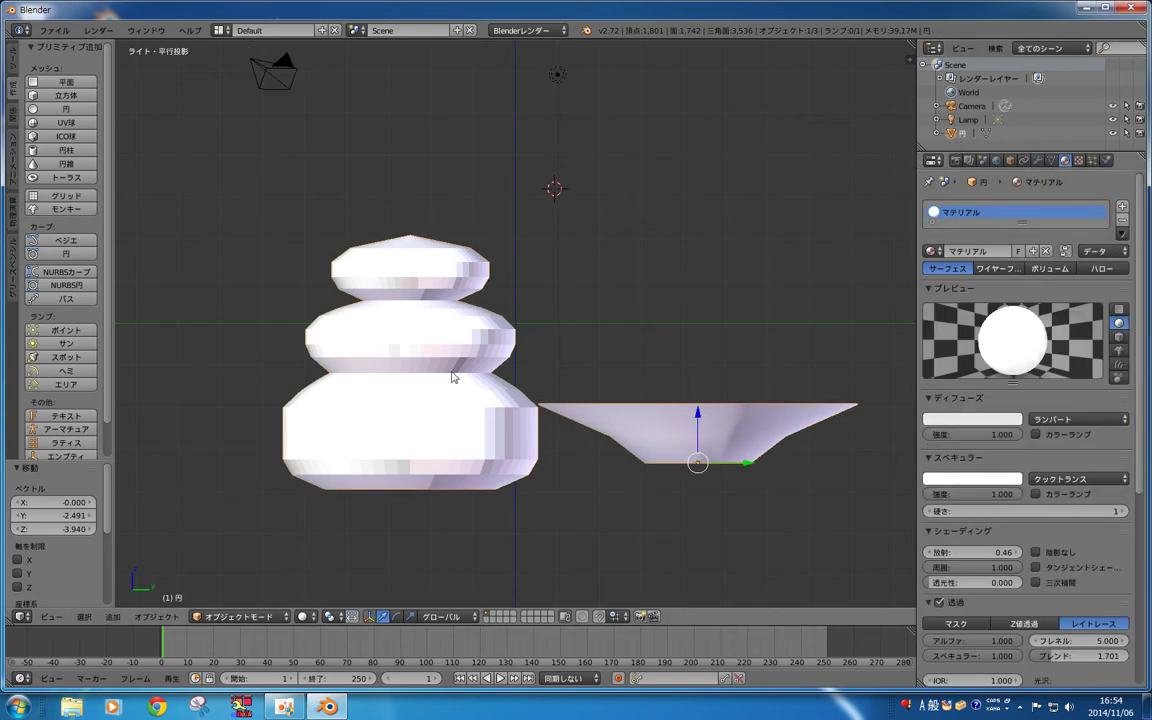
# Step: Move the mesh up and to the right, then view it from the top
pyautogui.press('g')
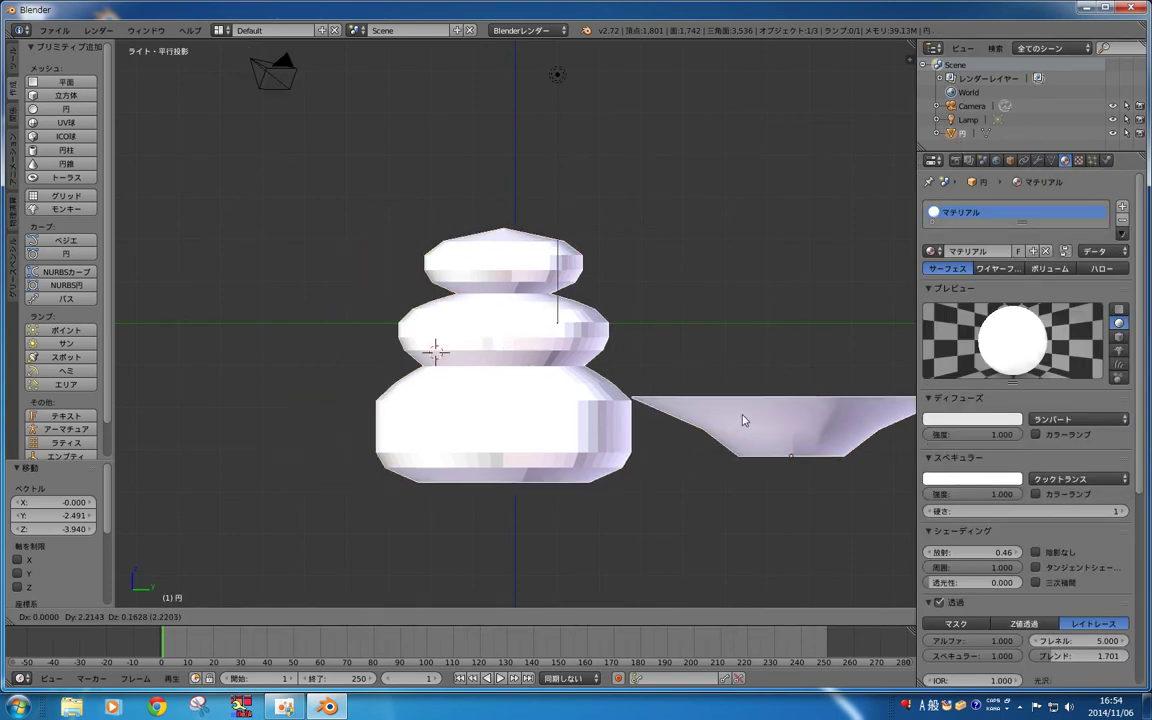
pyautogui.click(657, 427)
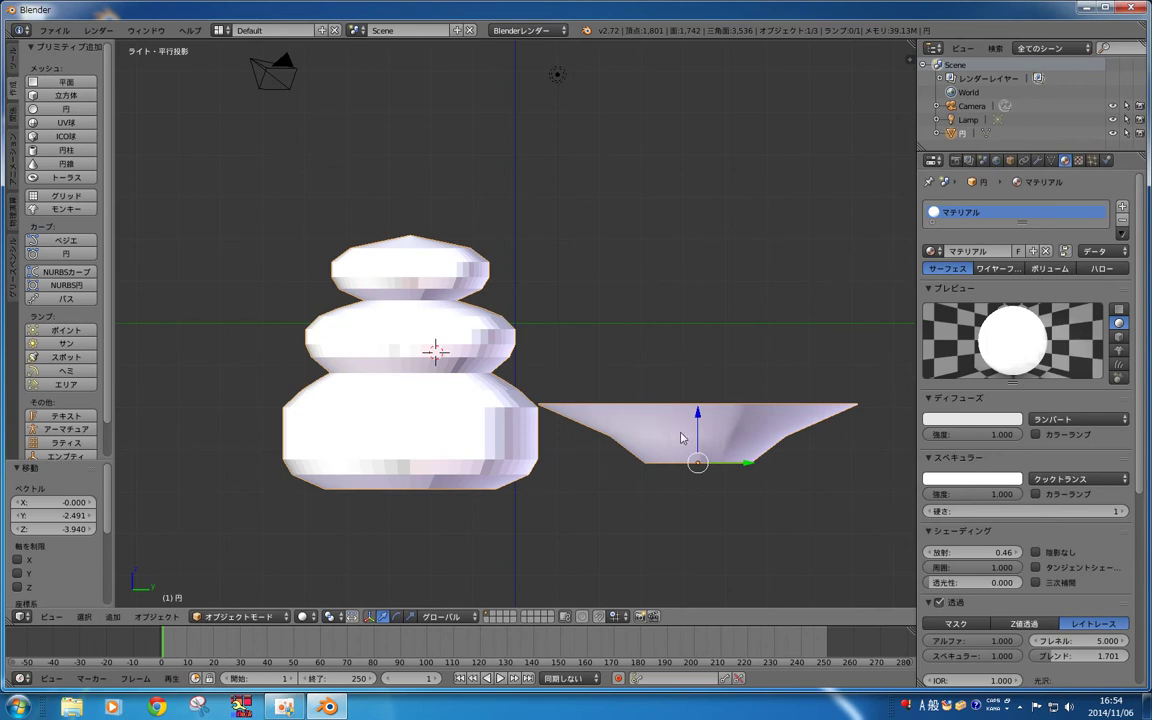
pyautogui.press('g')
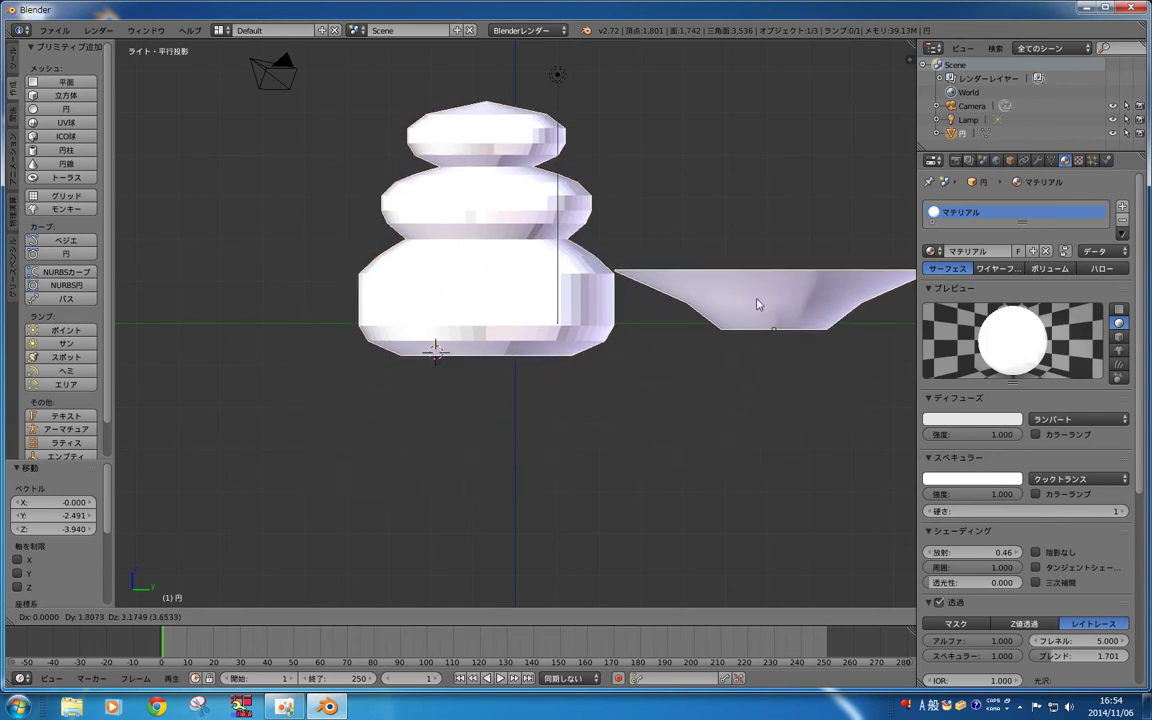
pyautogui.click(740, 314)
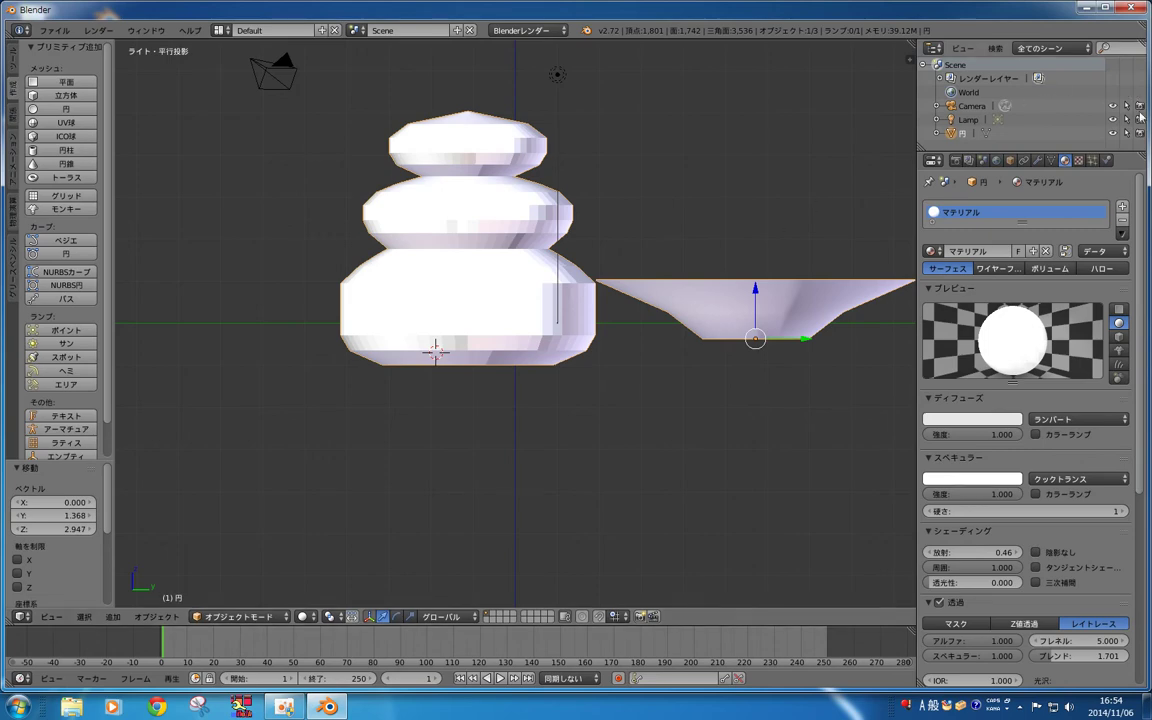
pyautogui.moveTo(1138, 184); pyautogui.dragTo(1138, 182)
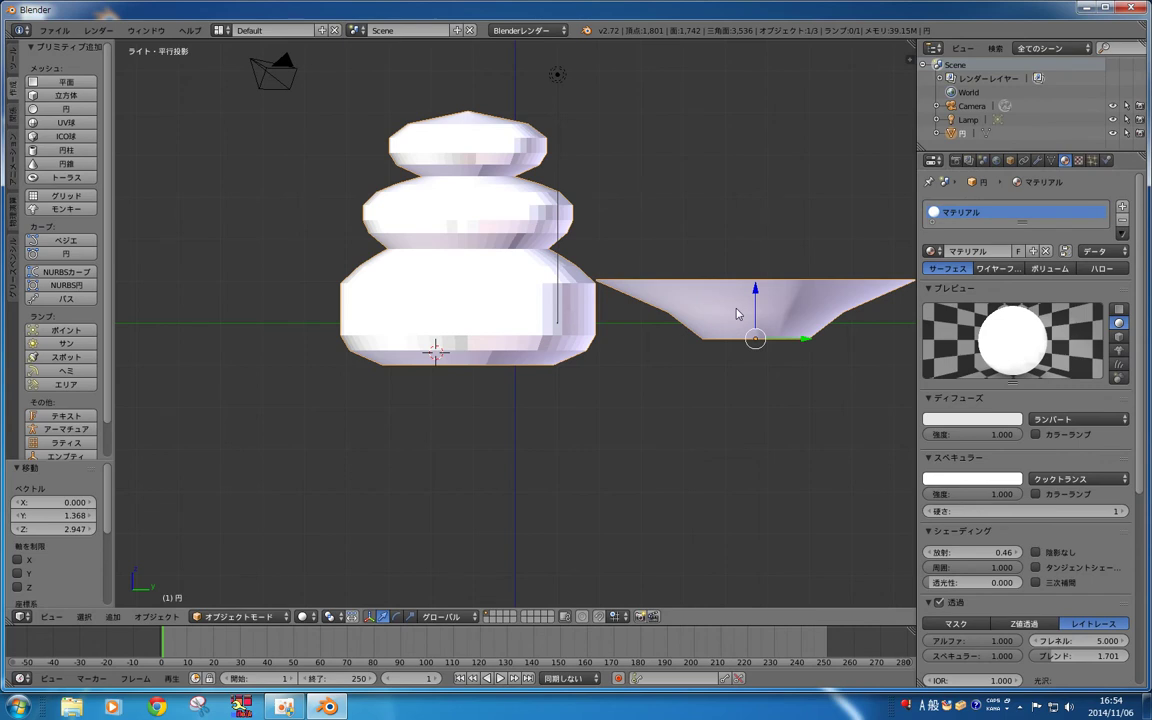
pyautogui.press('KP_7')
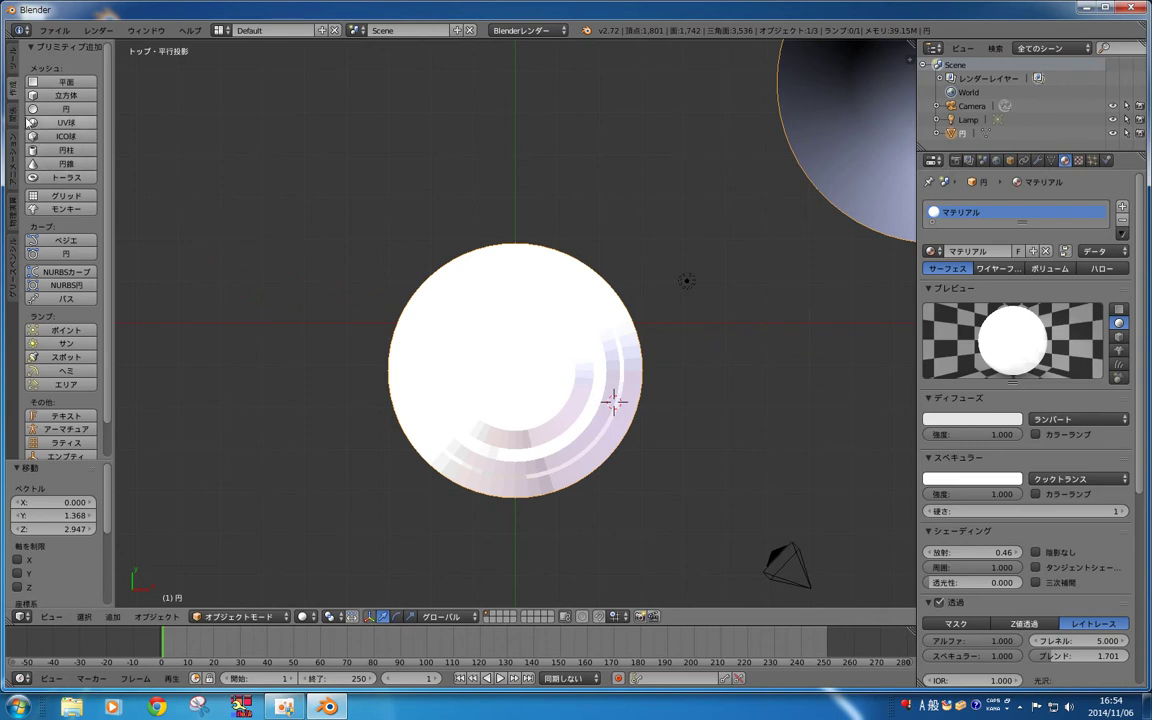
# Step: Apply smooth shading to the mesh and view it from the side
pyautogui.click(13, 62)
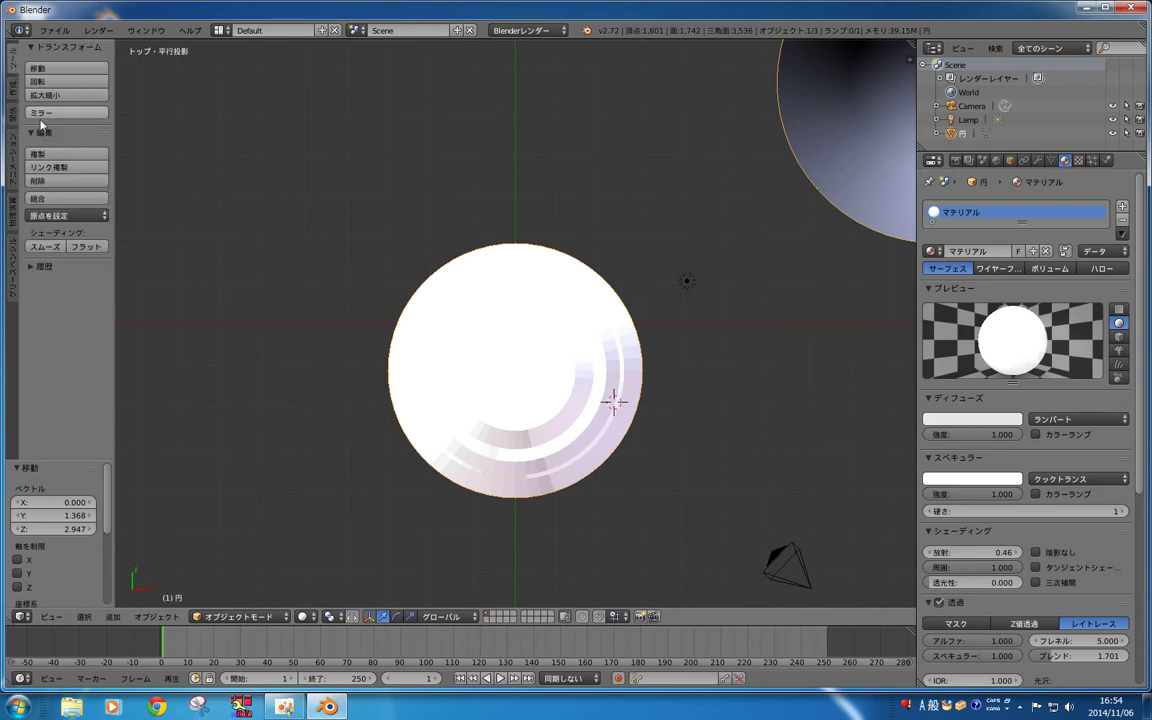
pyautogui.click(45, 246)
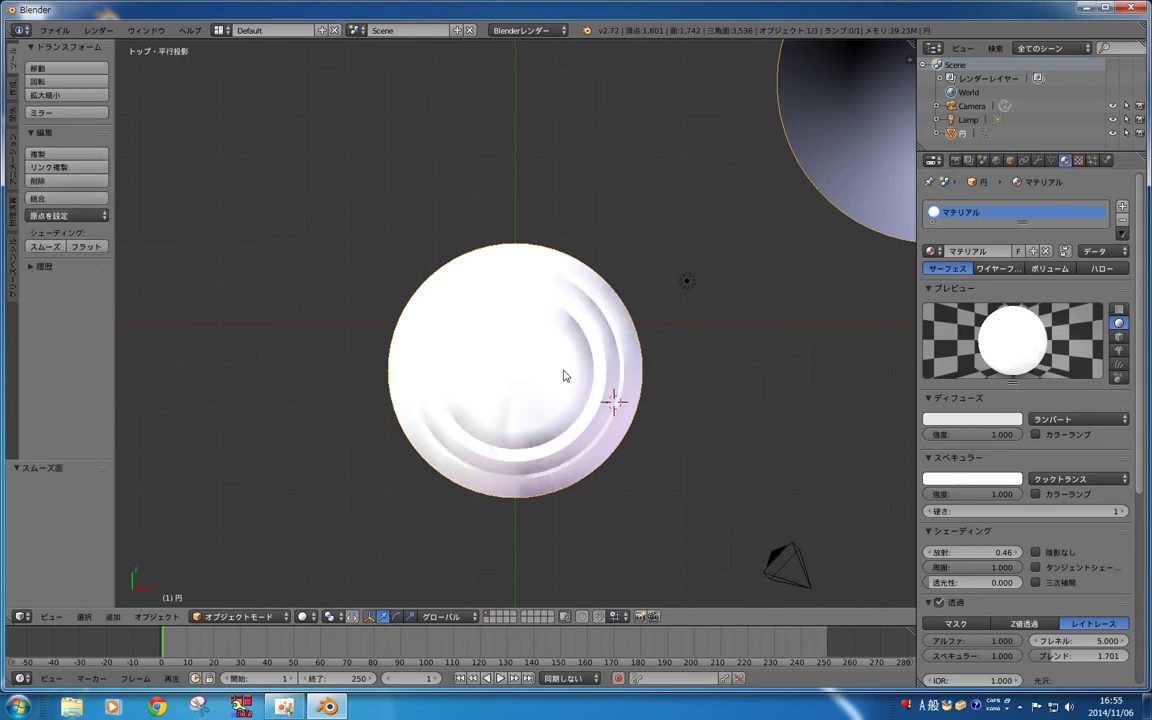
pyautogui.press('KP_3')
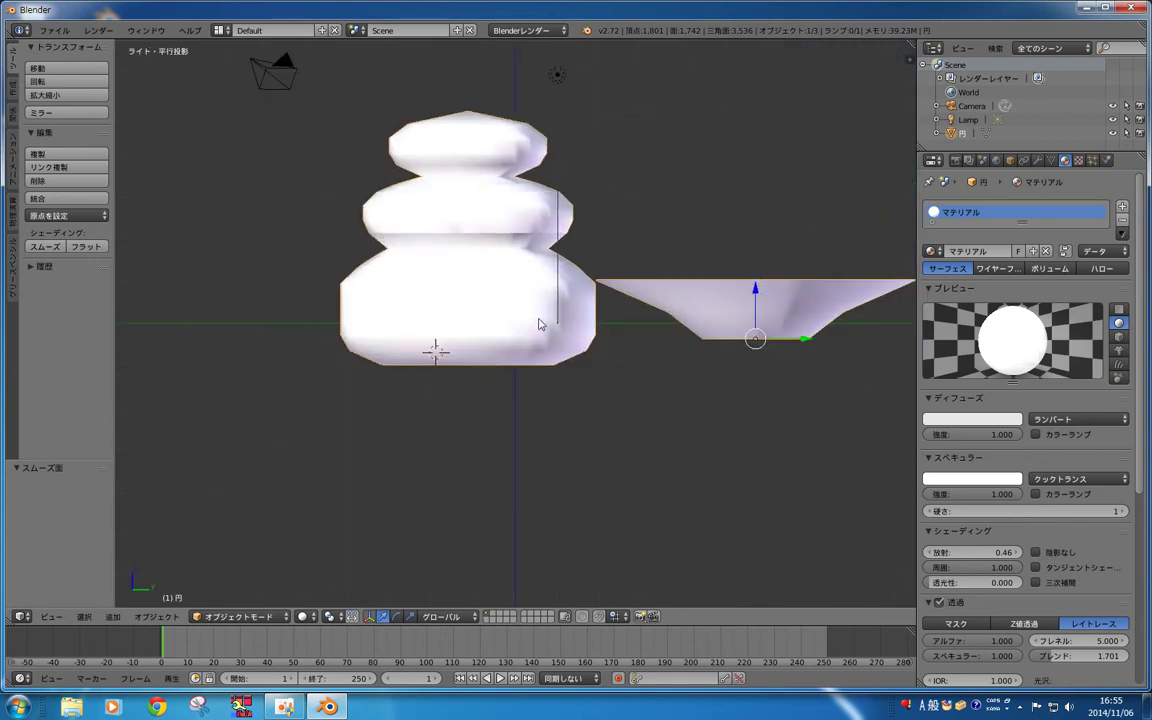
pyautogui.scroll(2, 538, 324)
pyautogui.scroll(-3, 538, 324)
pyautogui.scroll(-1, 538, 324)
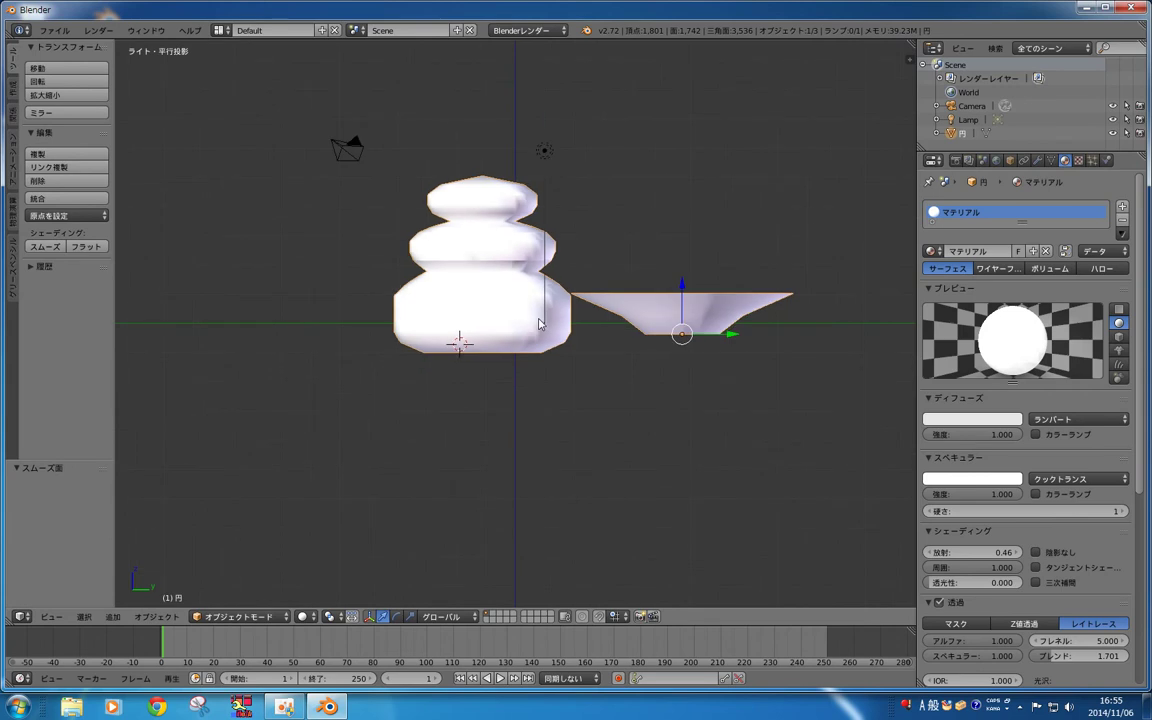
# Step: Shift the mesh by Y 1.688, Z 0.563 so its base nears the ground, and enter edit mode
pyautogui.press('g')
pyautogui.click(731, 314)
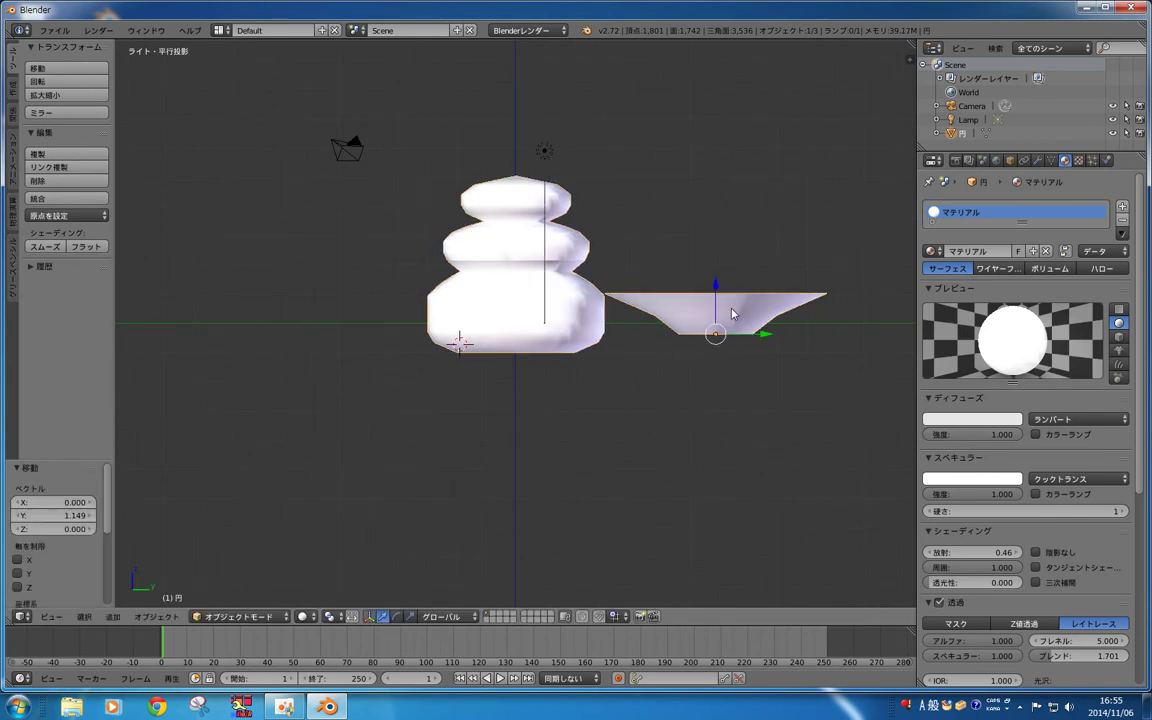
pyautogui.press('g')
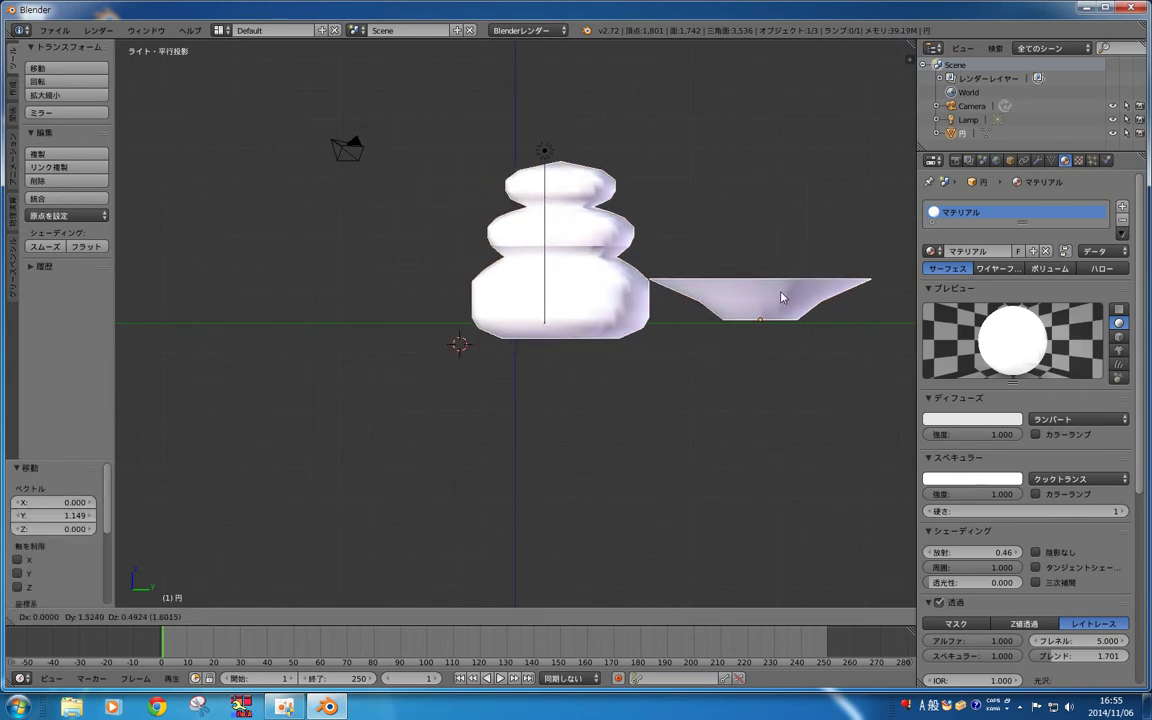
pyautogui.click(781, 297)
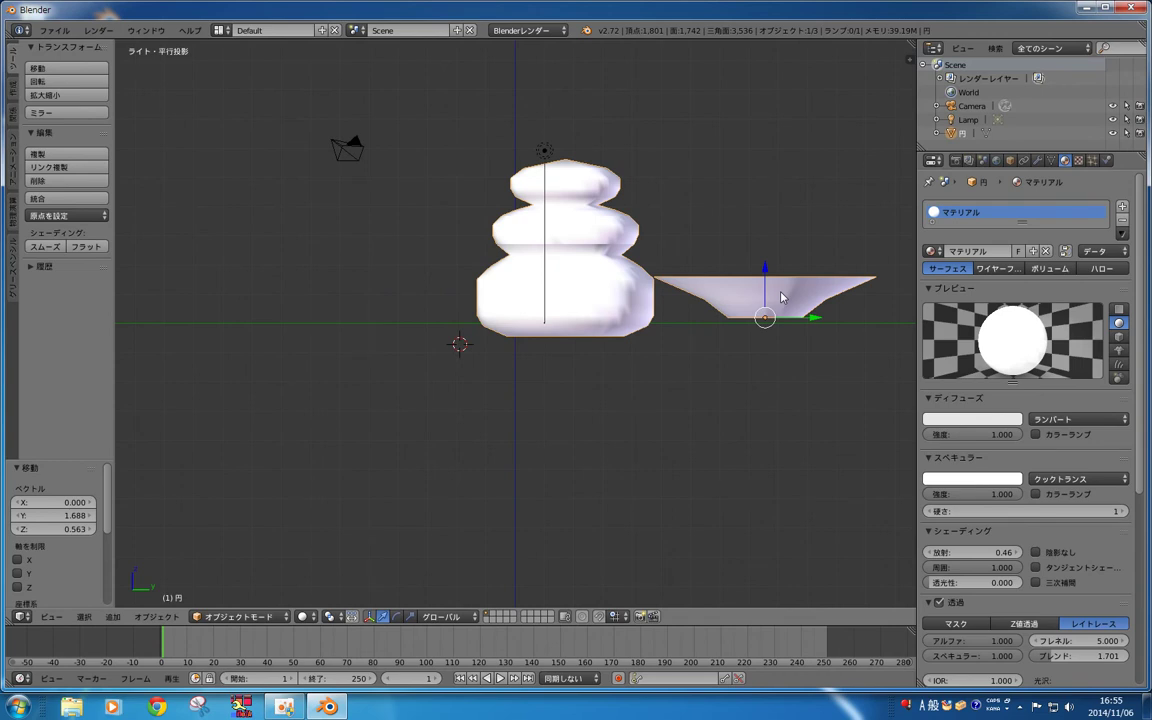
pyautogui.press('Tab')
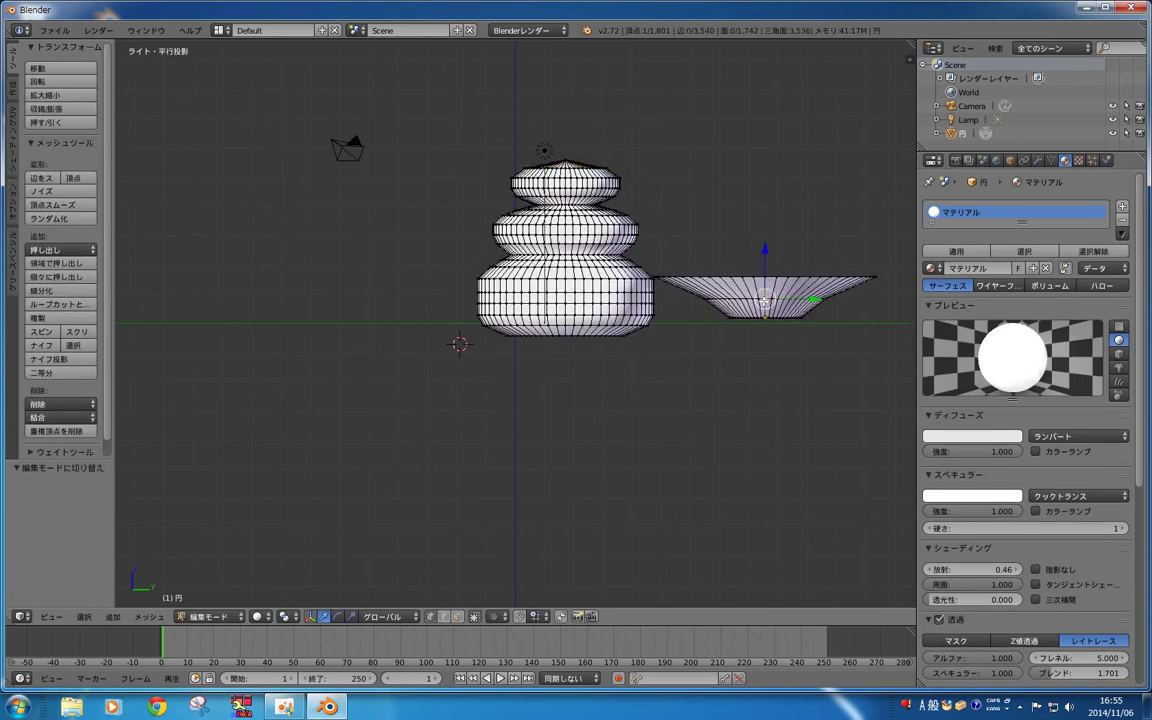
# Step: Circle-select the vertices around the bowl's centre and delete them
pyautogui.press('x')
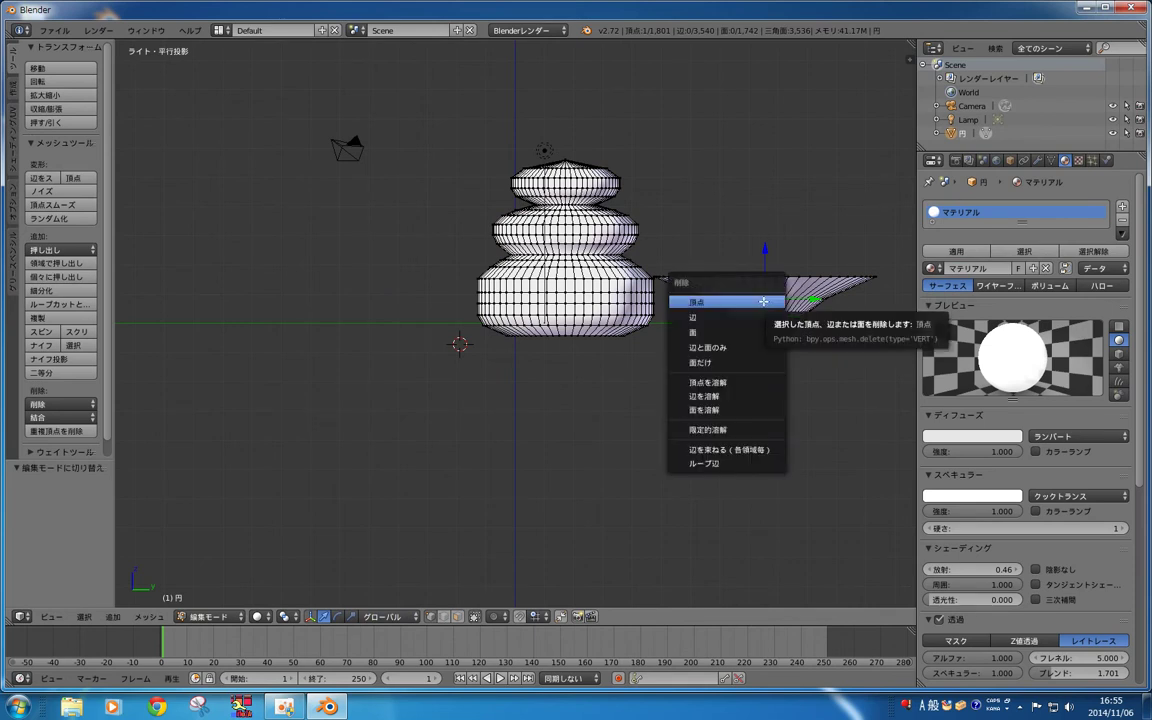
pyautogui.click(763, 301)
pyautogui.click(727, 195)
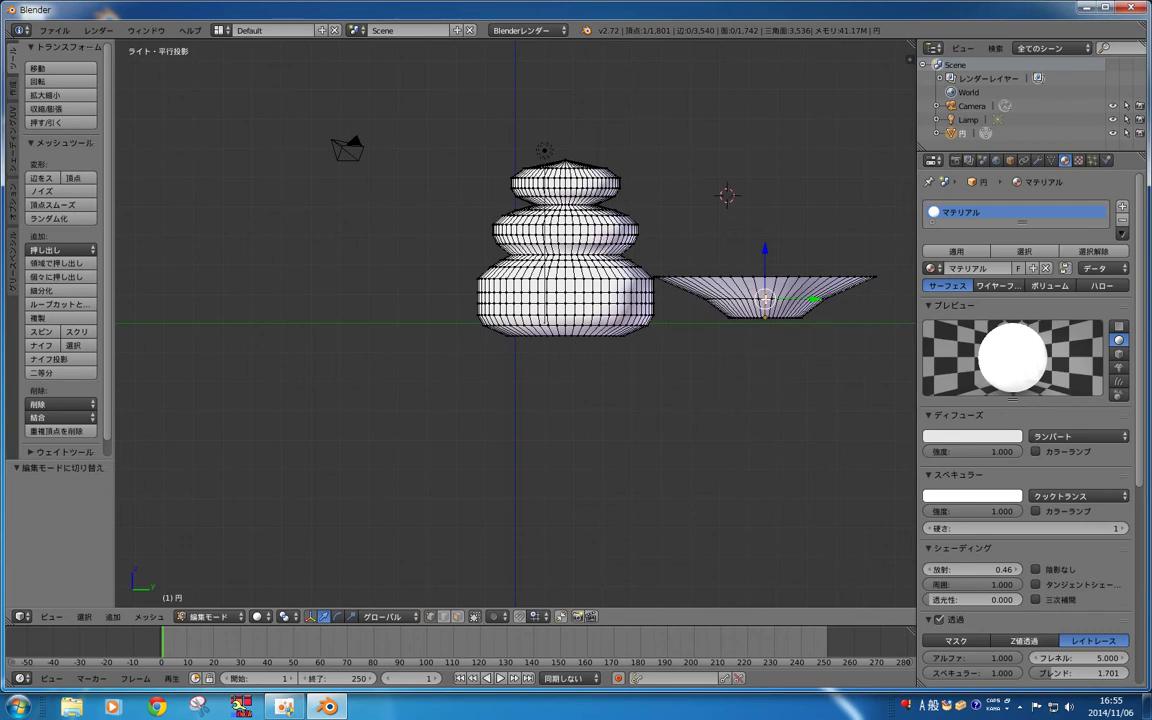
pyautogui.press('c')
pyautogui.moveTo(776, 327)
pyautogui.mouseDown()
pyautogui.moveTo(828, 282)
pyautogui.moveTo(828, 305)
pyautogui.moveTo(606, 245)
pyautogui.mouseUp()
pyautogui.press('Escape')
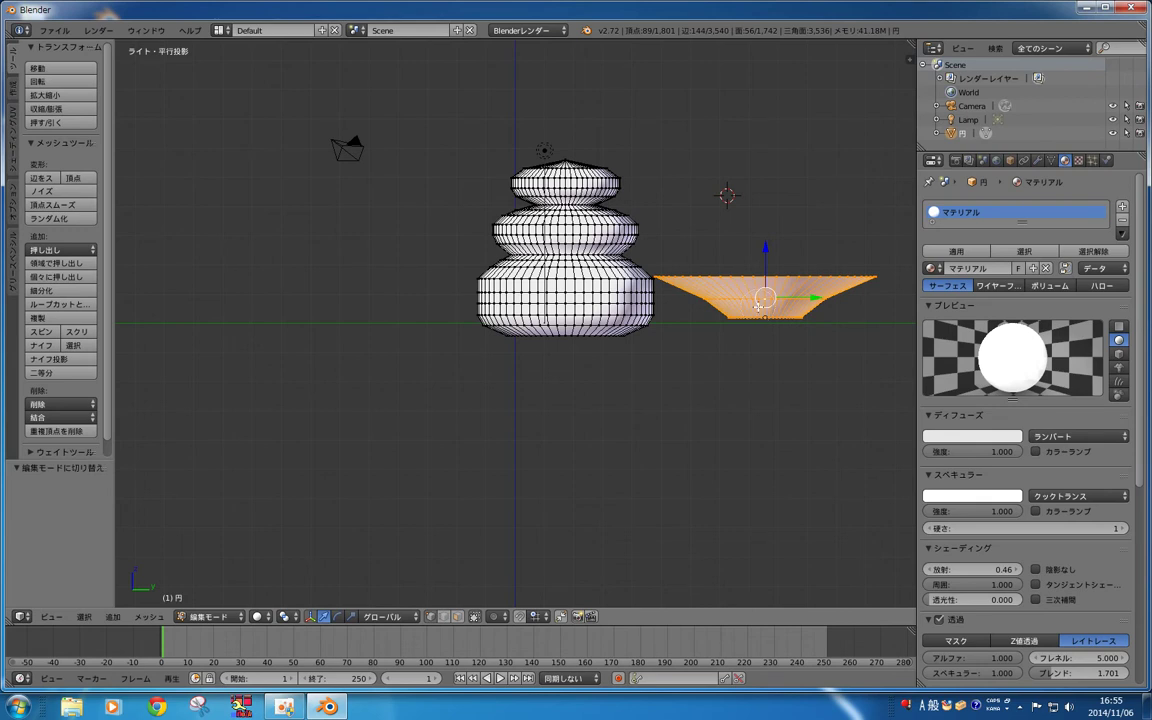
pyautogui.press('x')
pyautogui.click(758, 307)
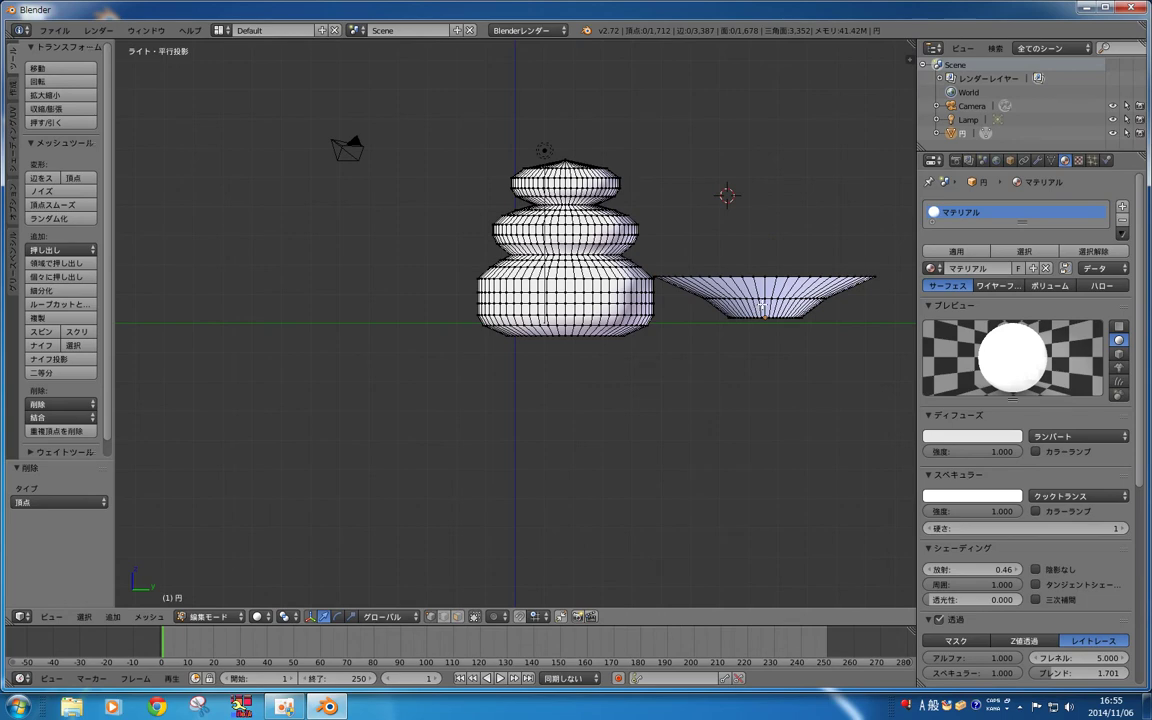
pyautogui.rightClick(760, 304)
# Step: From top view, circle-select the leftover 91-vertex bowl arc and delete it, leaving the disc
pyautogui.press('KP_7')
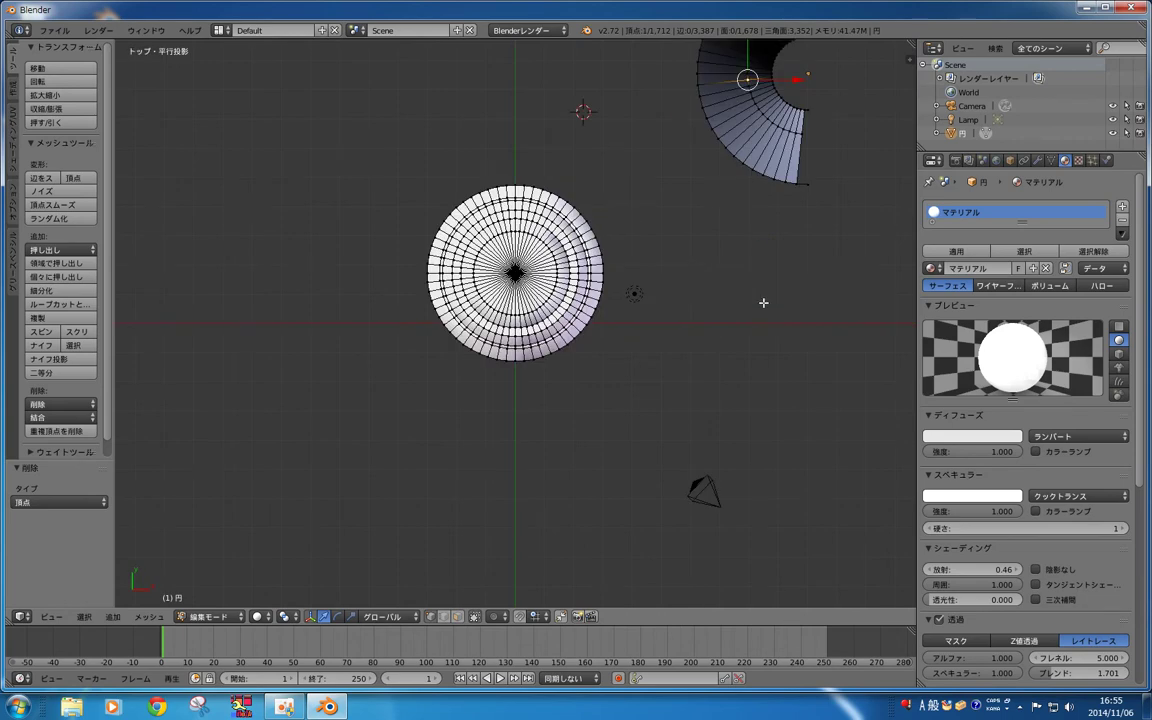
pyautogui.scroll(1, 734, 315)
pyautogui.scroll(-3, 734, 315)
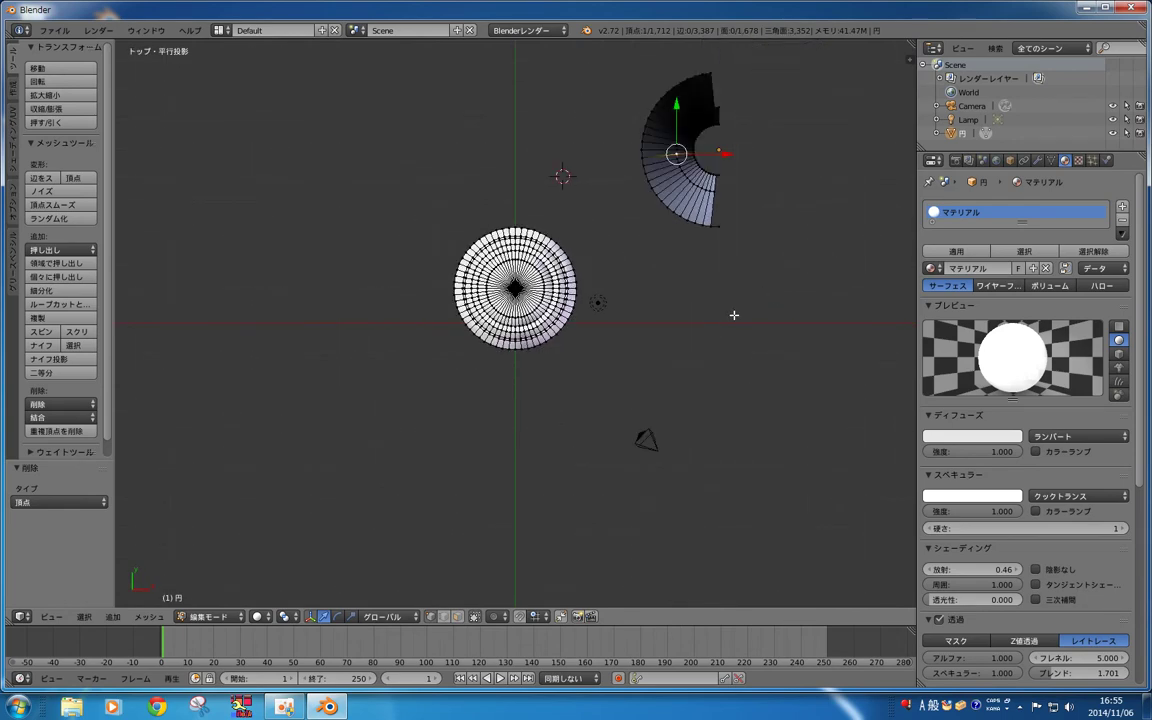
pyautogui.scroll(-1, 700, 270)
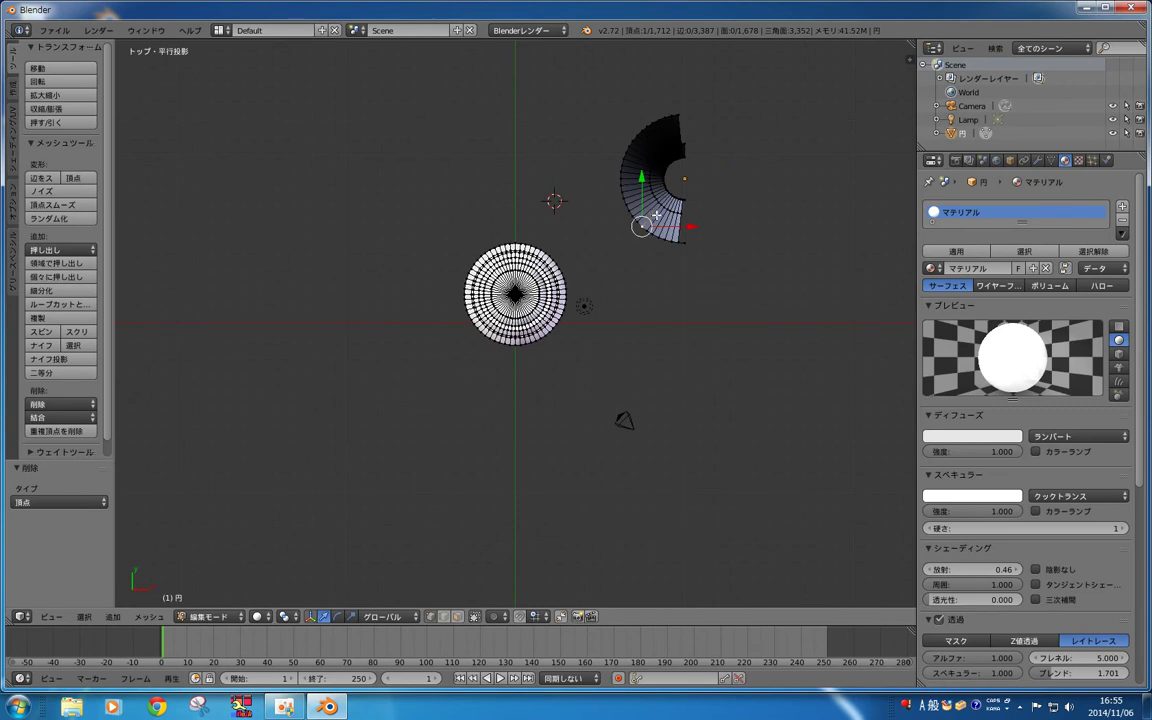
pyautogui.press('c')
pyautogui.moveTo(610, 210)
pyautogui.mouseDown()
pyautogui.moveTo(630, 200)
pyautogui.moveTo(642, 133)
pyautogui.moveTo(656, 165)
pyautogui.moveTo(670, 122)
pyautogui.mouseUp()
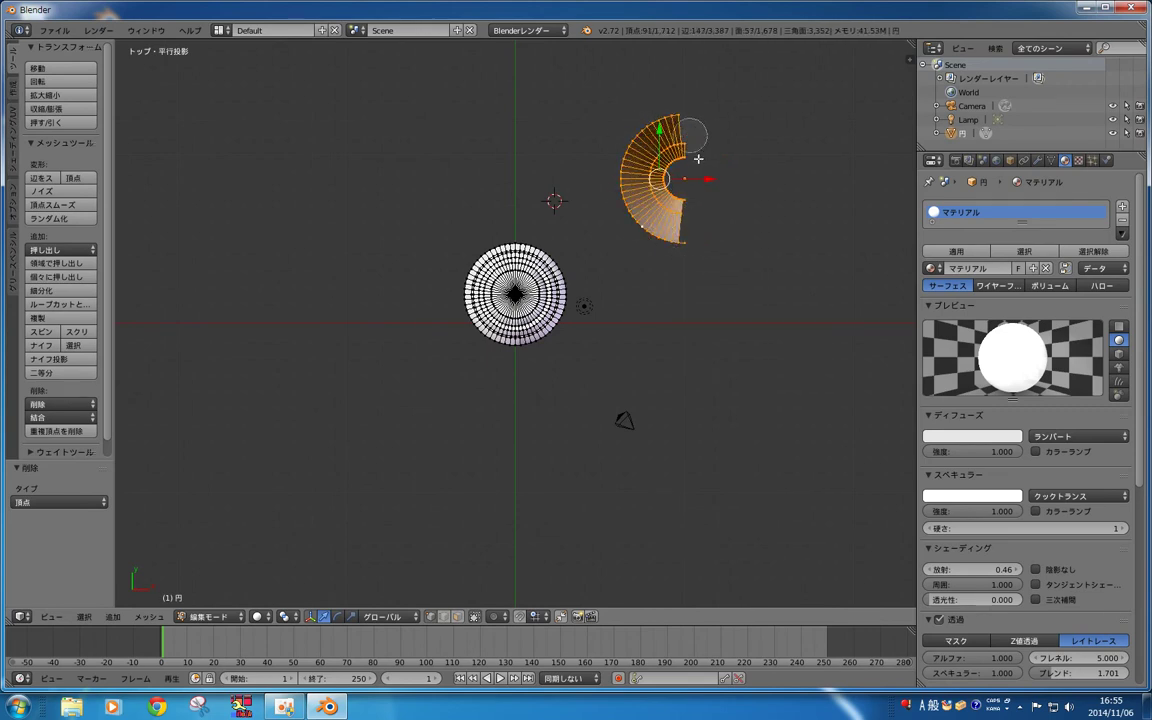
pyautogui.rightClick(681, 233)
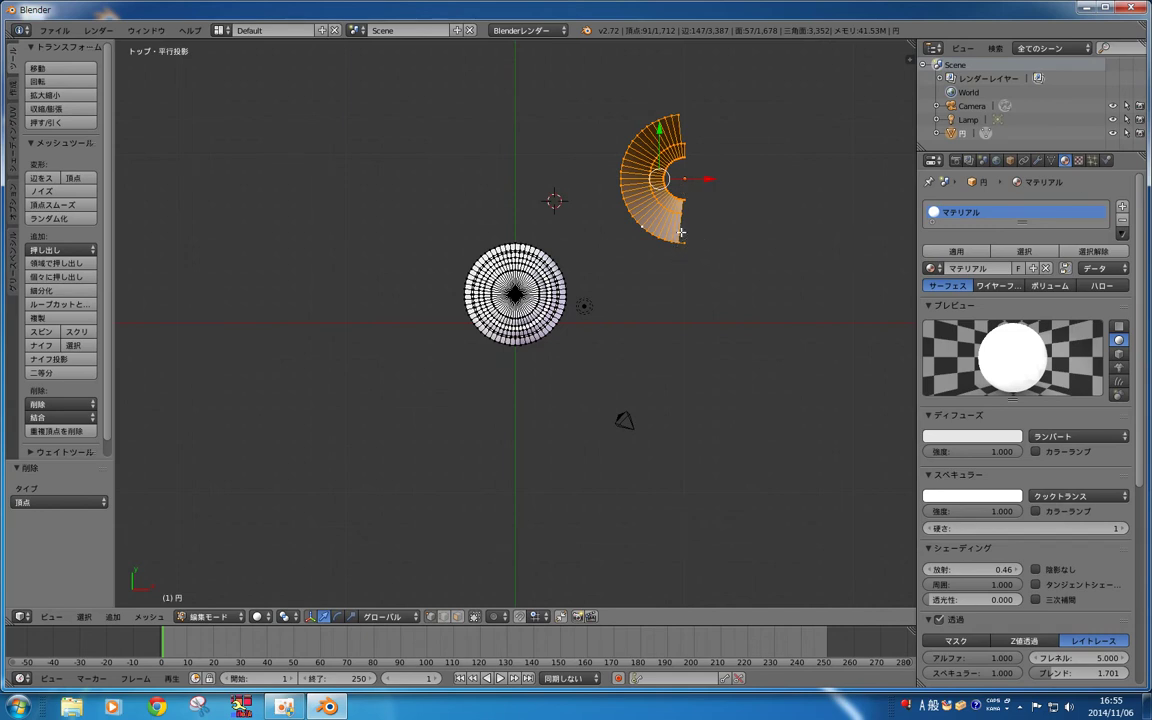
pyautogui.press('x')
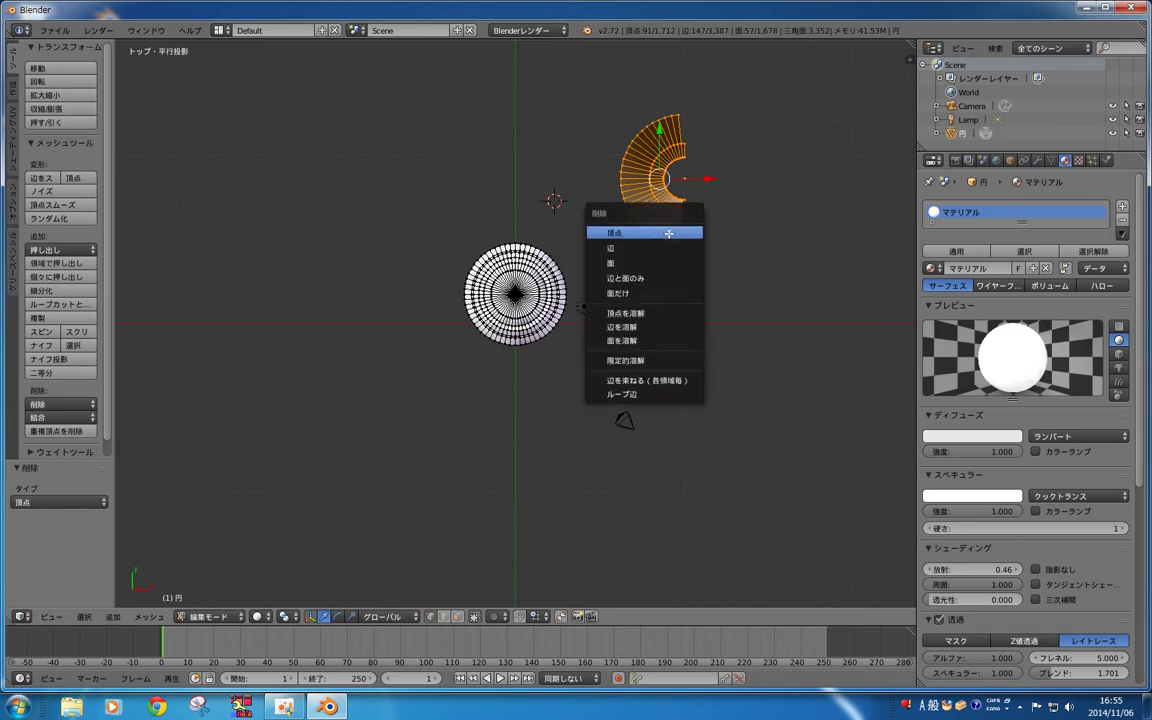
pyautogui.click(669, 233)
pyautogui.scroll(1, 644, 324)
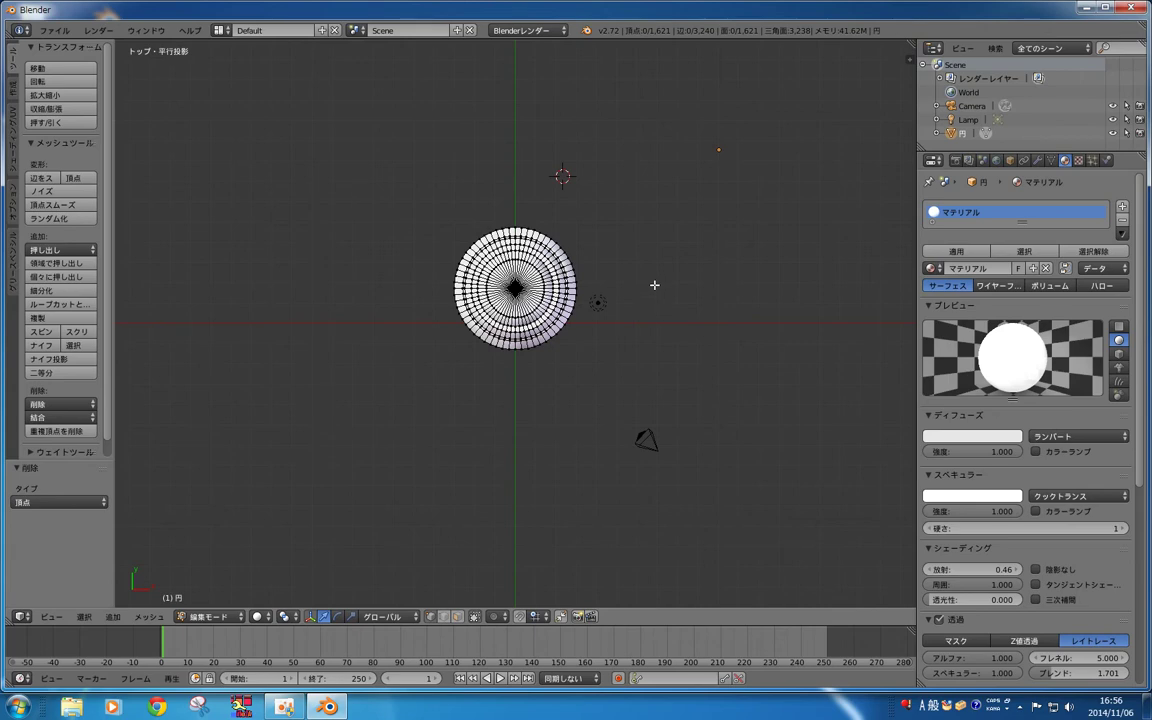
pyautogui.hotkey('ctrl', 'shift', 's')
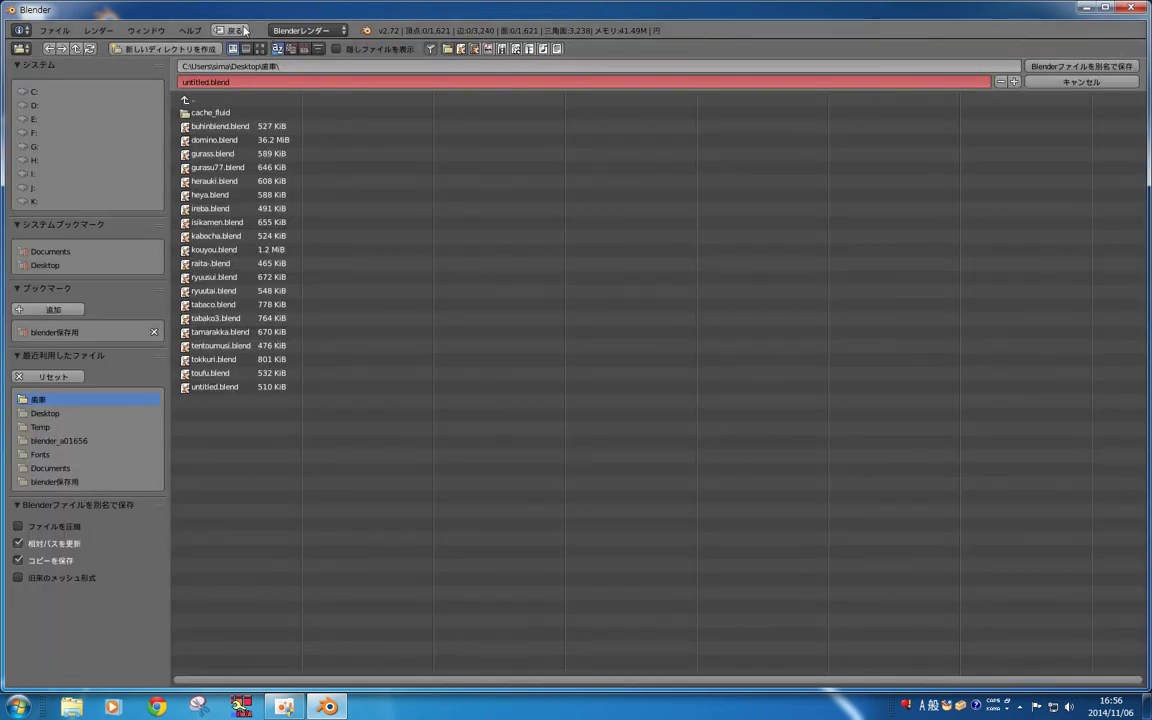
pyautogui.press('Escape')
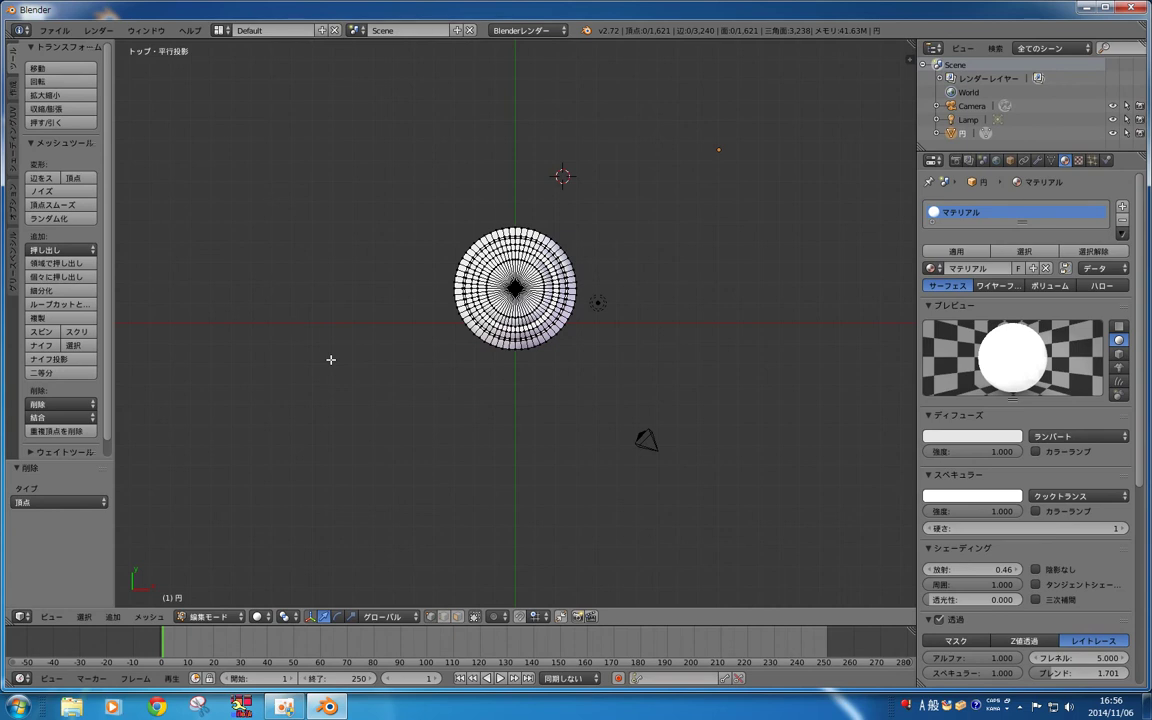
# Step: Move the geometry to its origin and move the disc to the scene centre (X -9.926, Y -8.508)
pyautogui.hotkey('ctrl', 'shift', 'alt', 'c')
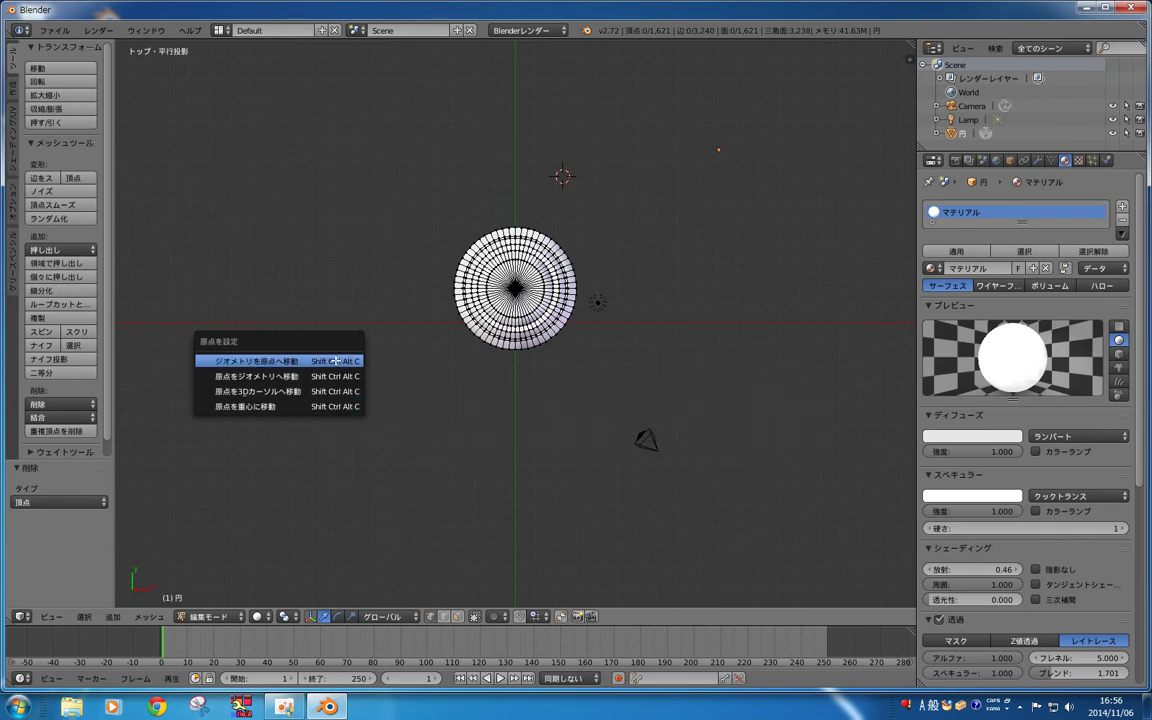
pyautogui.click(336, 361)
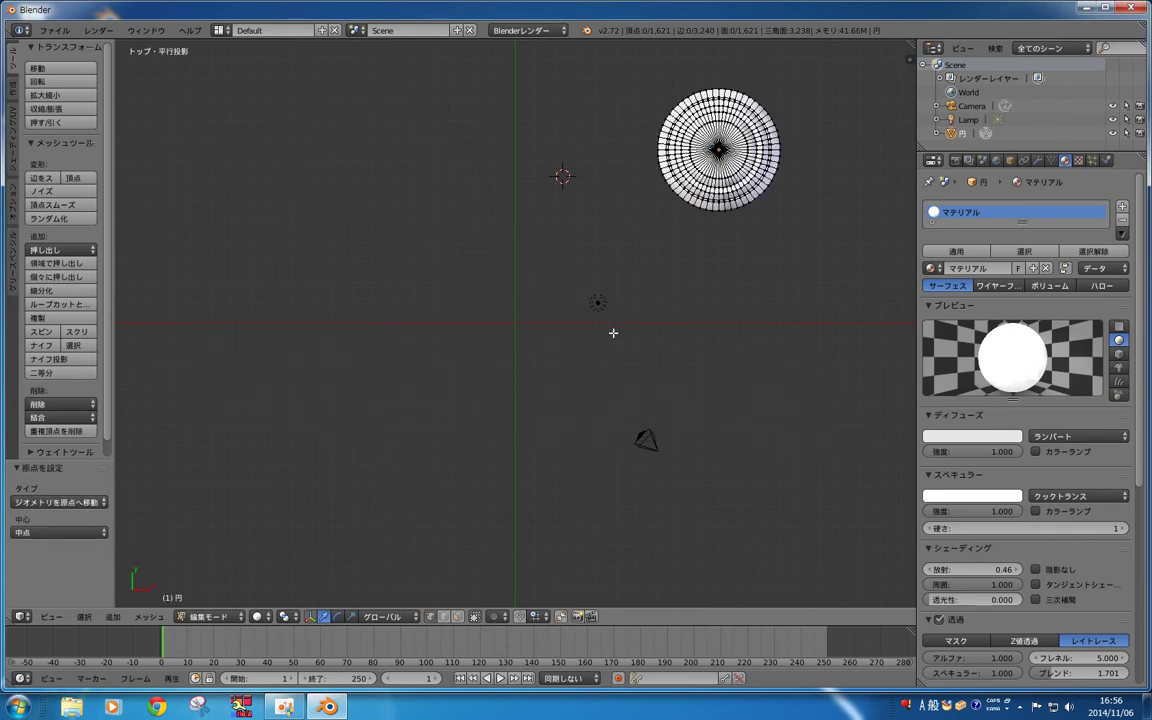
pyautogui.rightClick(663, 188)
pyautogui.press('Tab')
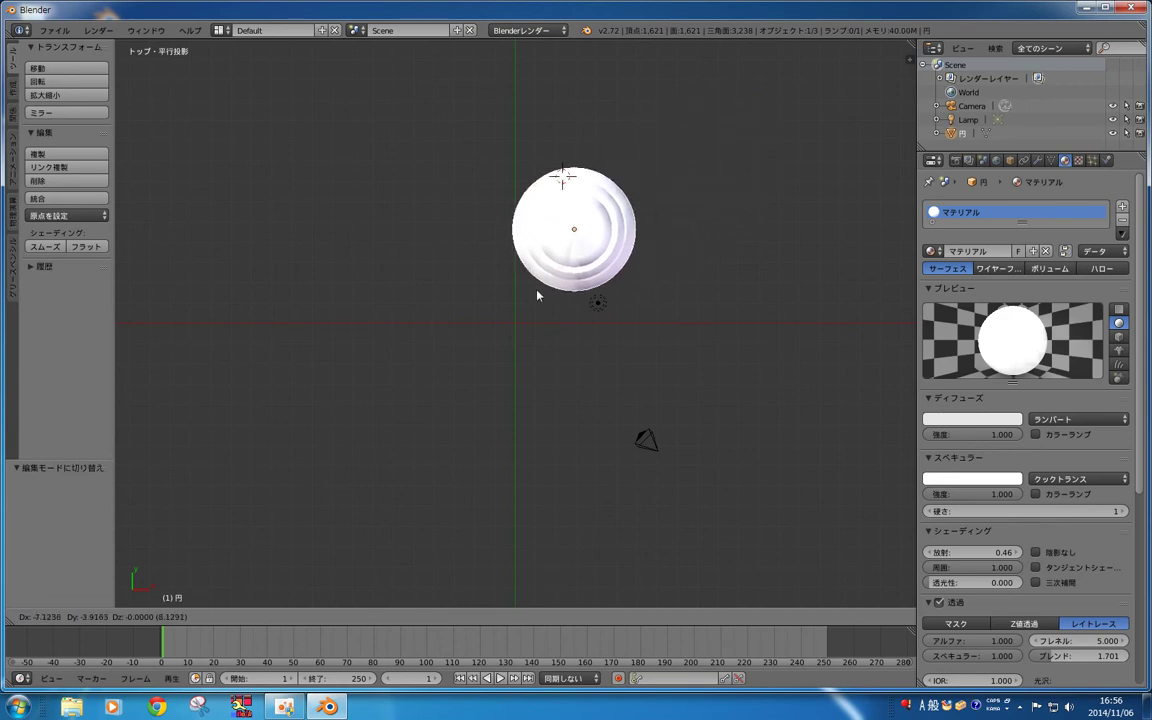
pyautogui.click(490, 377)
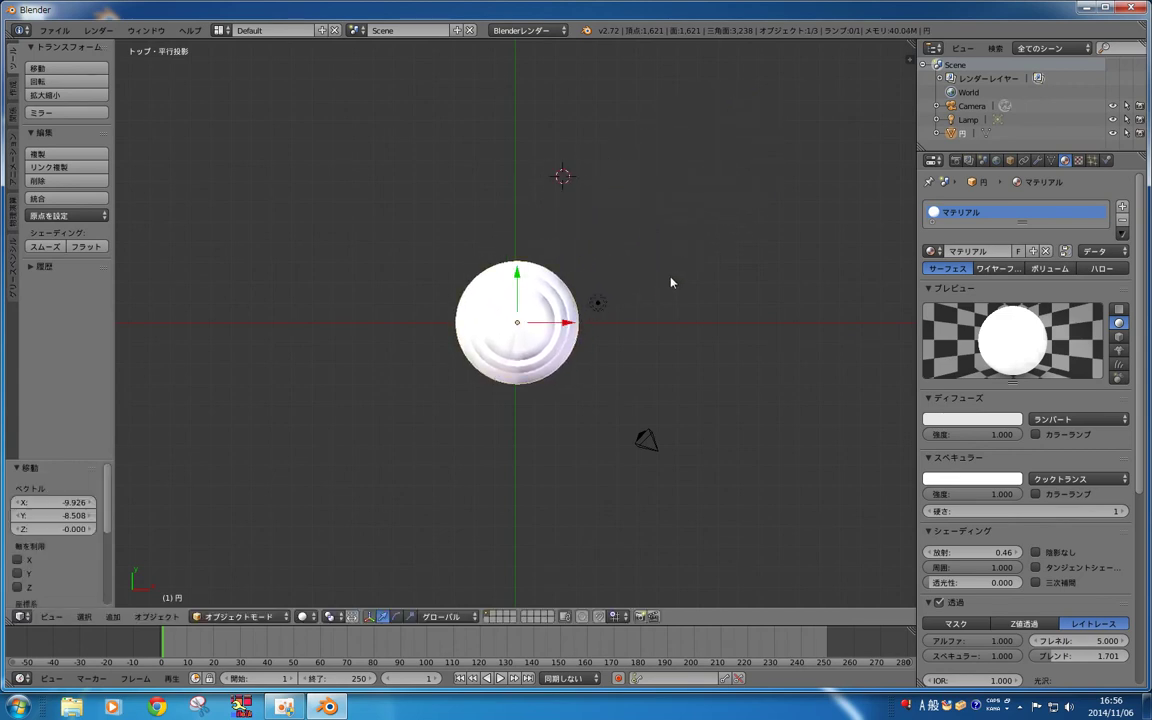
pyautogui.rightClick(576, 356)
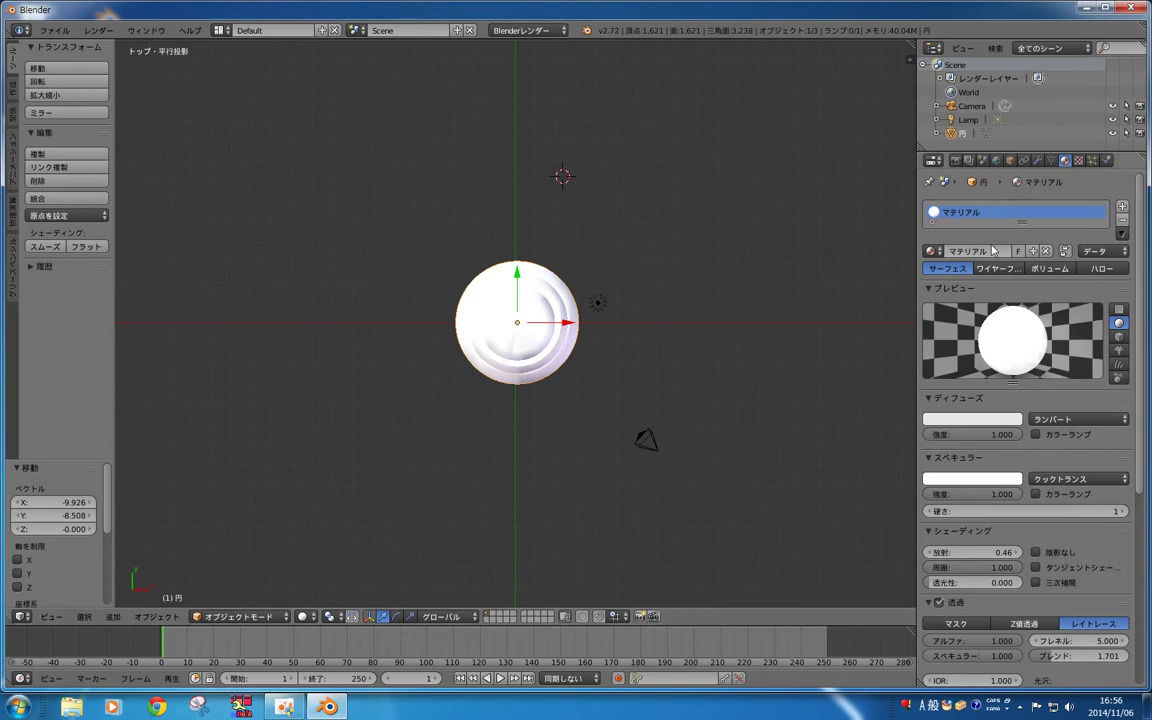
pyautogui.click(960, 419)
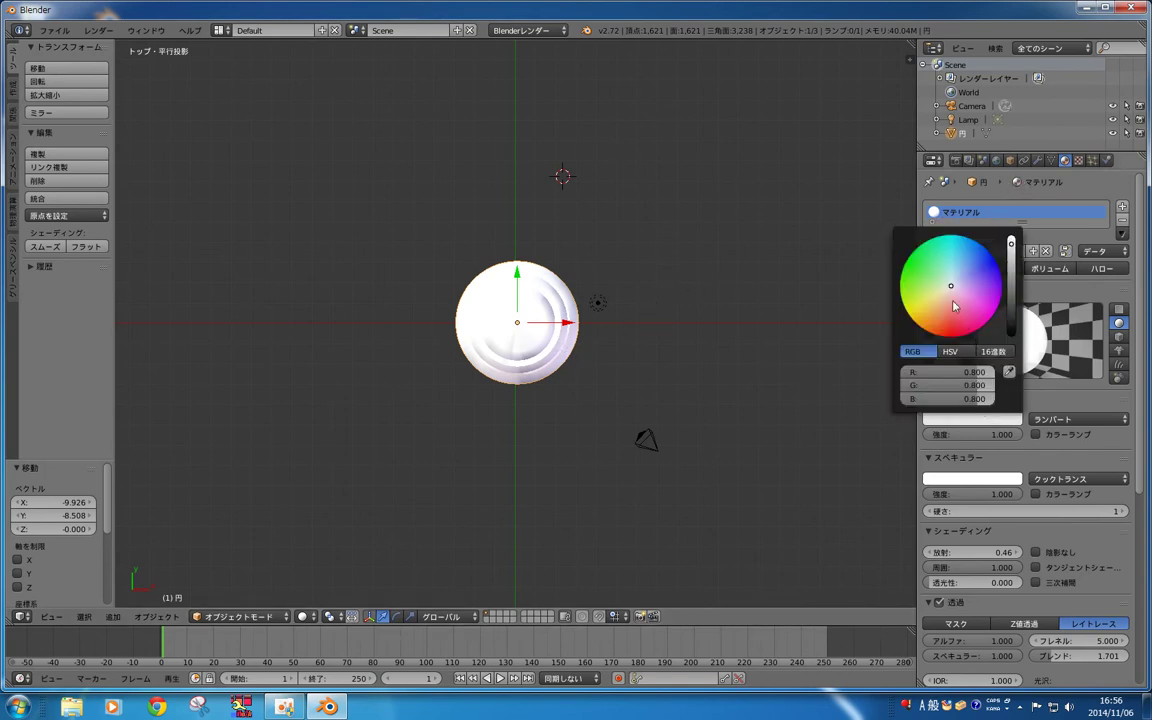
# Step: Make the diffuse colour orange and scale the mesh up to 1.745
pyautogui.moveTo(953, 305); pyautogui.dragTo(922, 323)
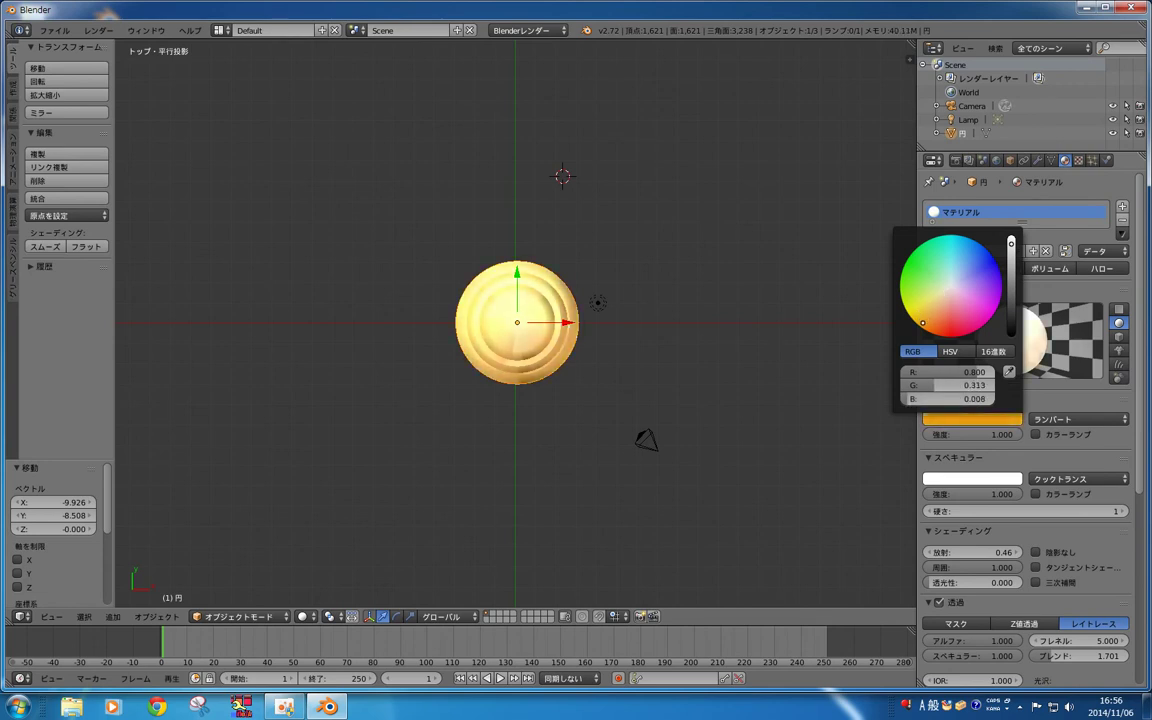
pyautogui.moveTo(948, 385); pyautogui.dragTo(930, 385)
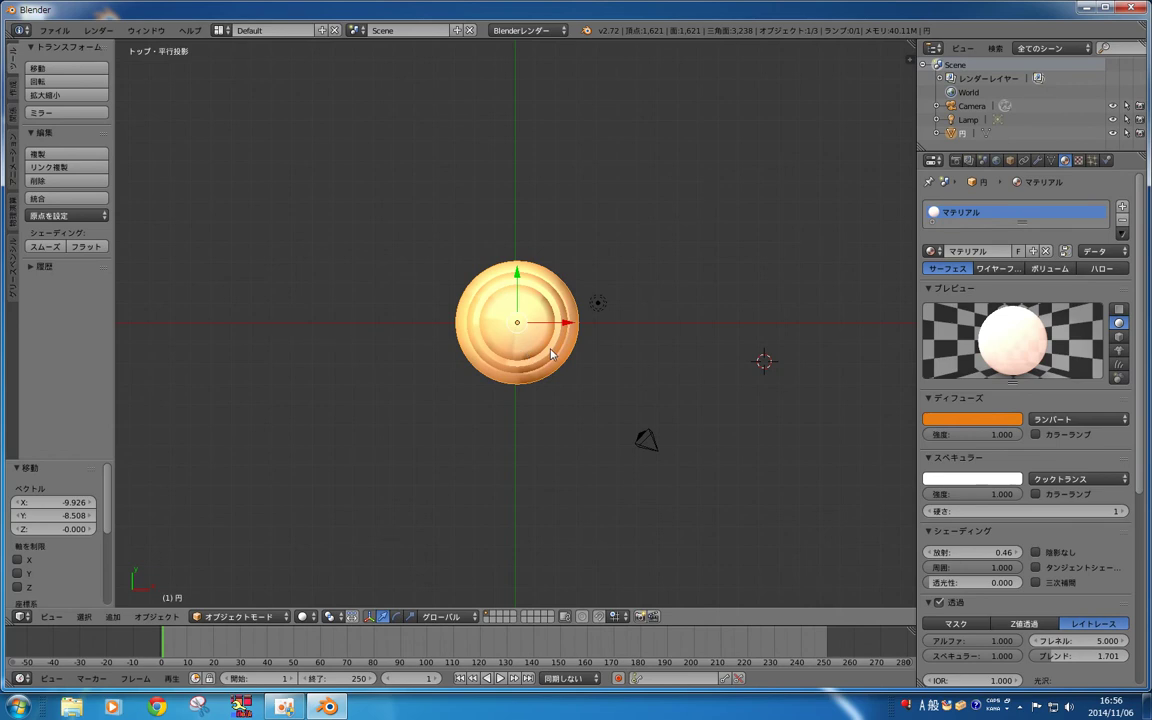
pyautogui.press('KP_3')
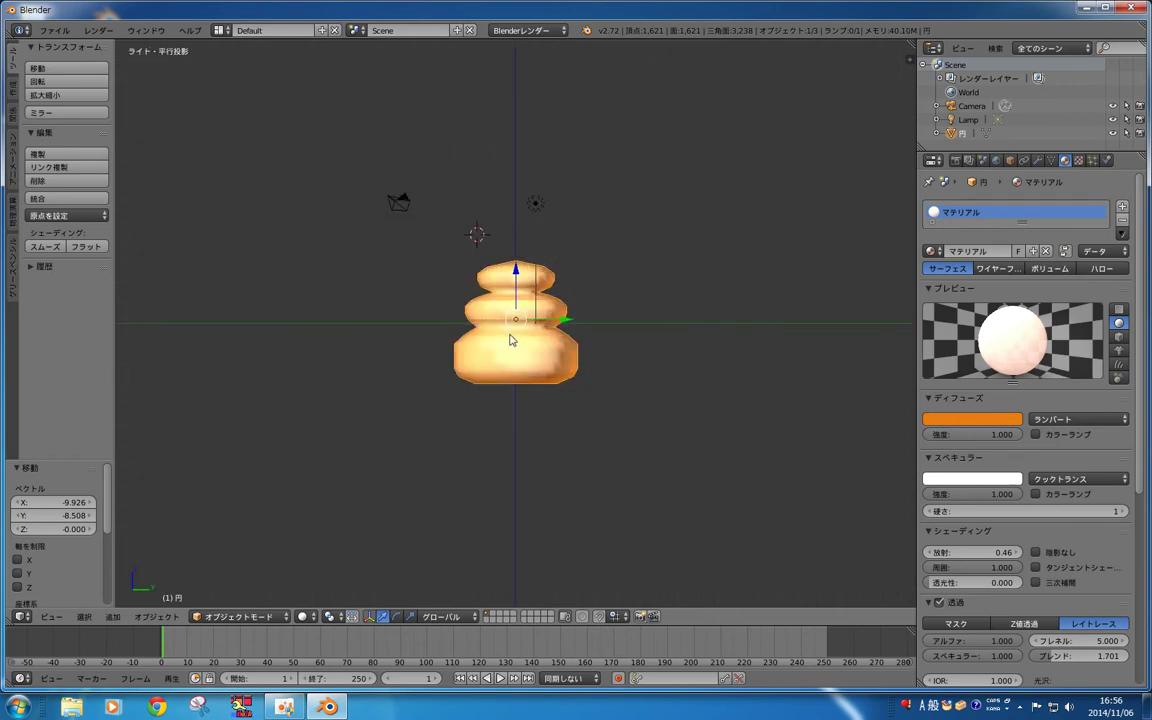
pyautogui.press('s')
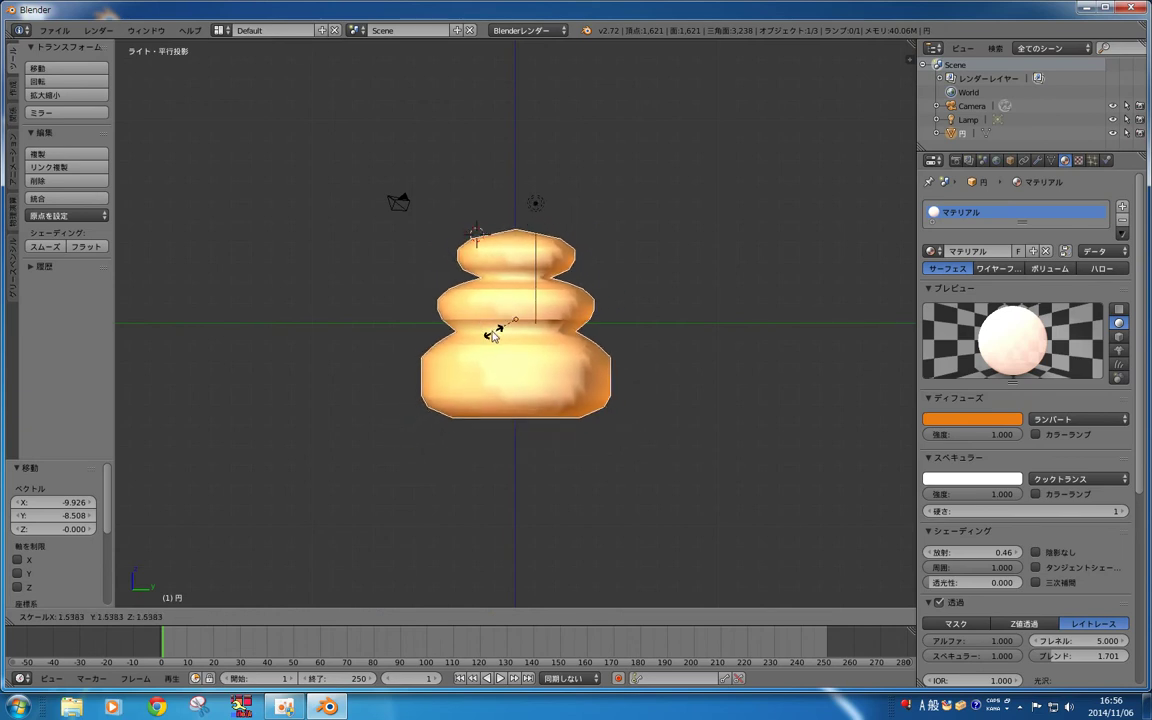
pyautogui.click(488, 330)
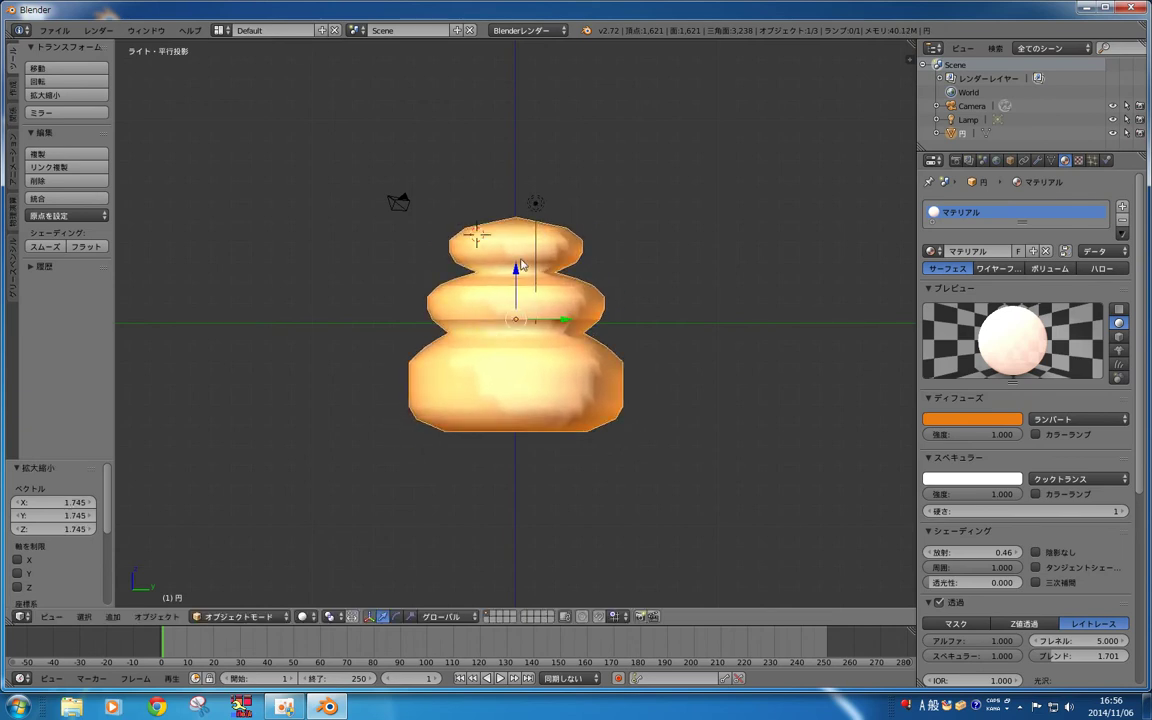
# Step: Flatten the mesh to 0.657 along Z and render a test image
pyautogui.press('s')
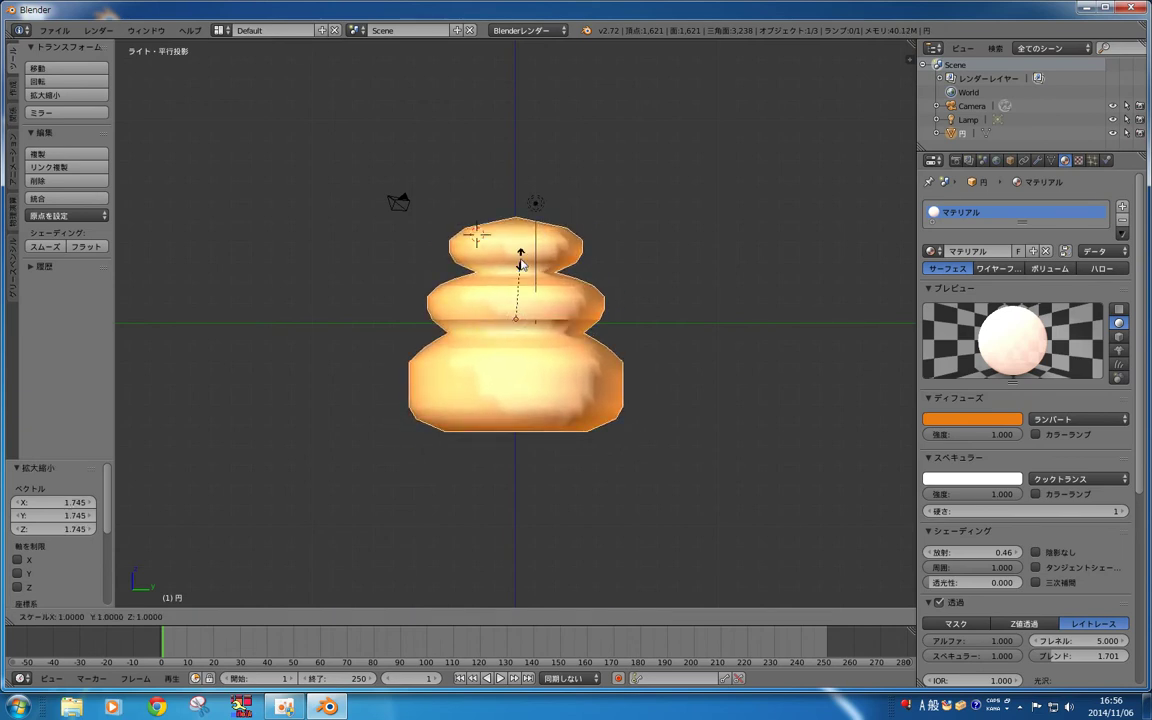
pyautogui.press('z')
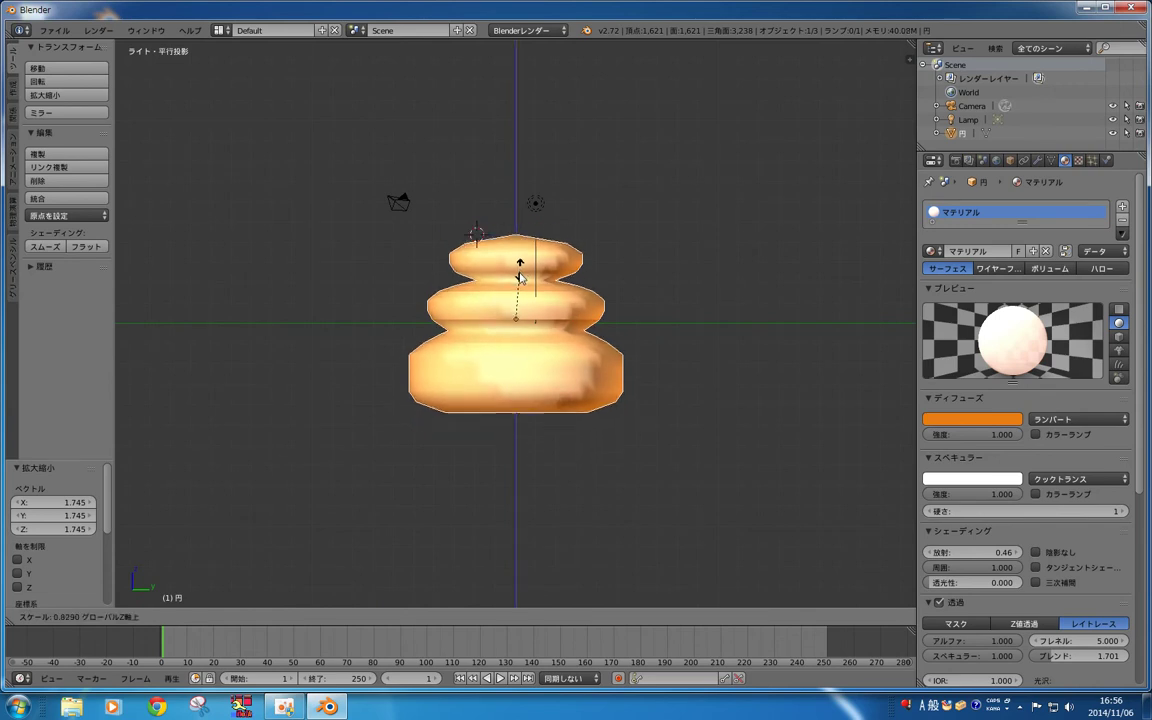
pyautogui.click(517, 268)
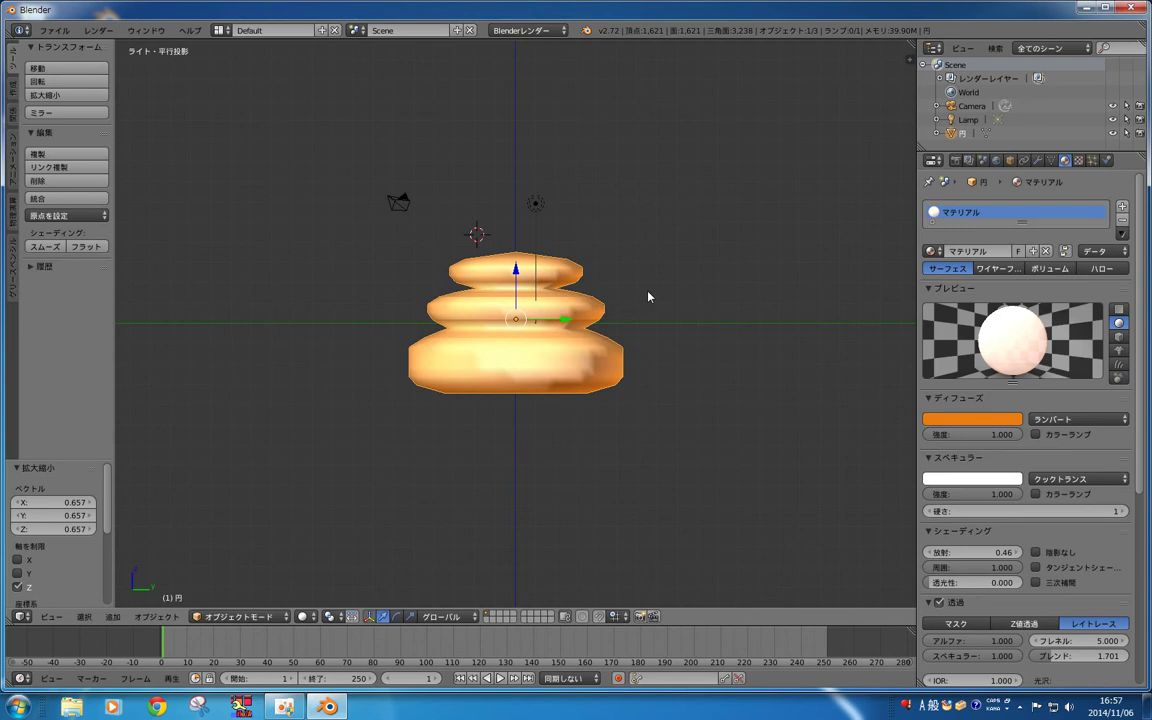
pyautogui.press('F12')
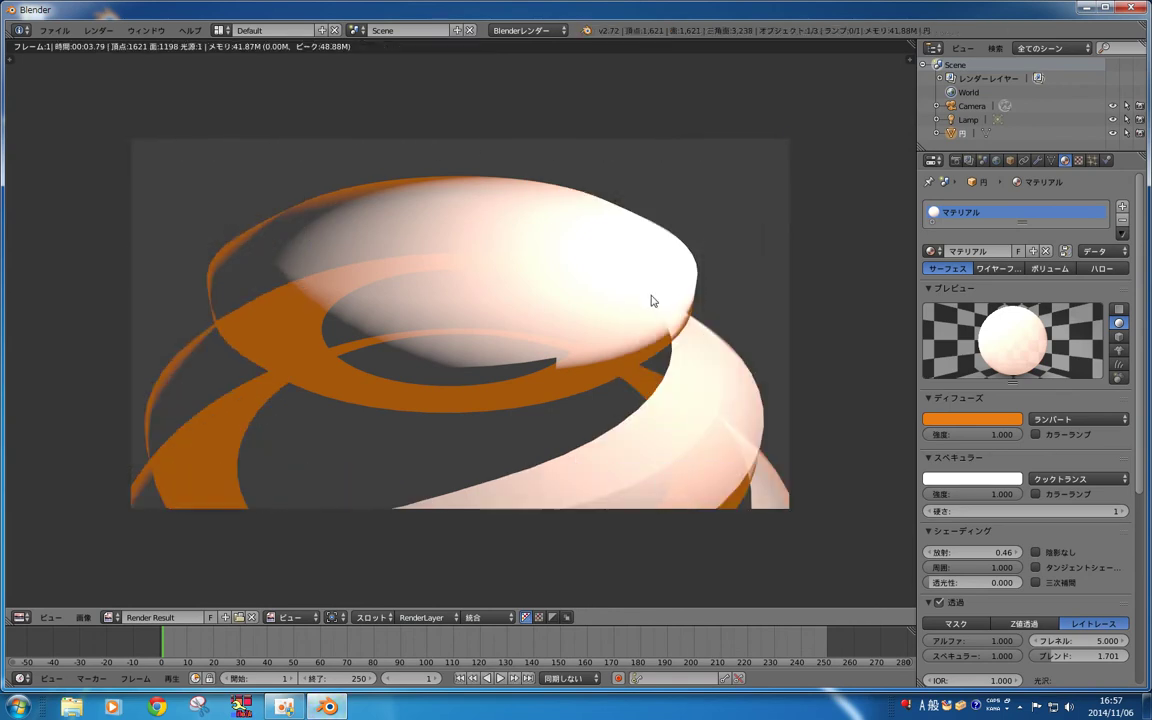
# Step: Replace the orange material with a new golden-yellow material, マテリアル.001
pyautogui.press('Escape')
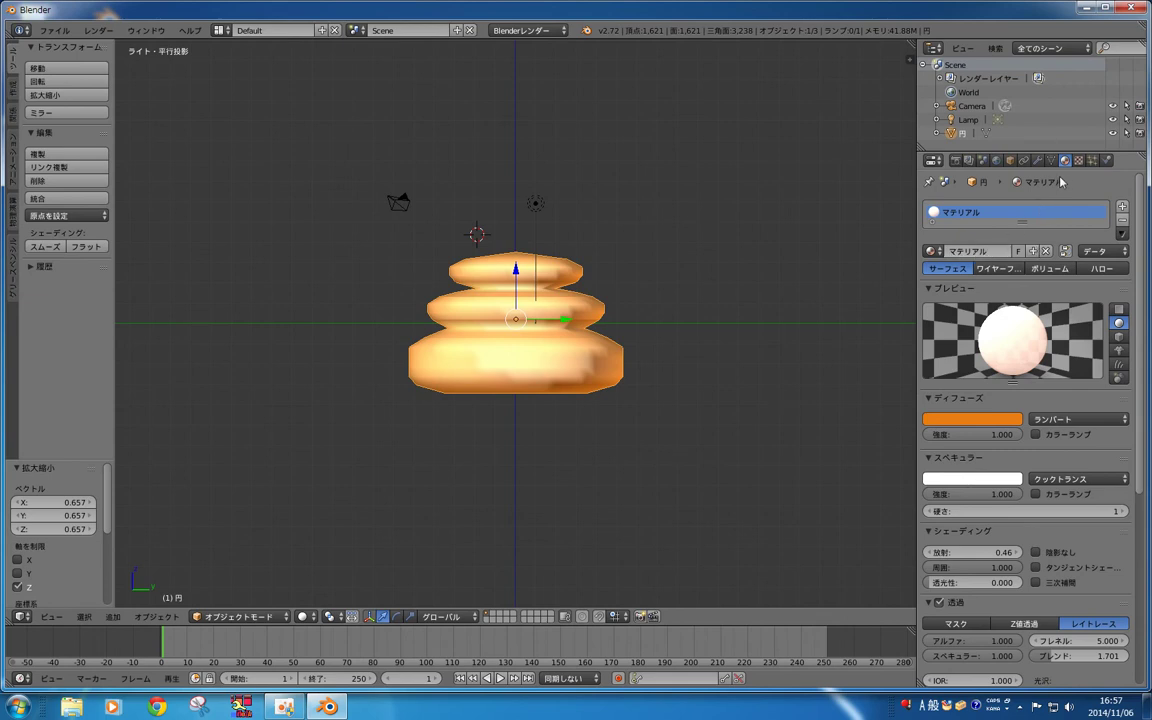
pyautogui.click(1122, 220)
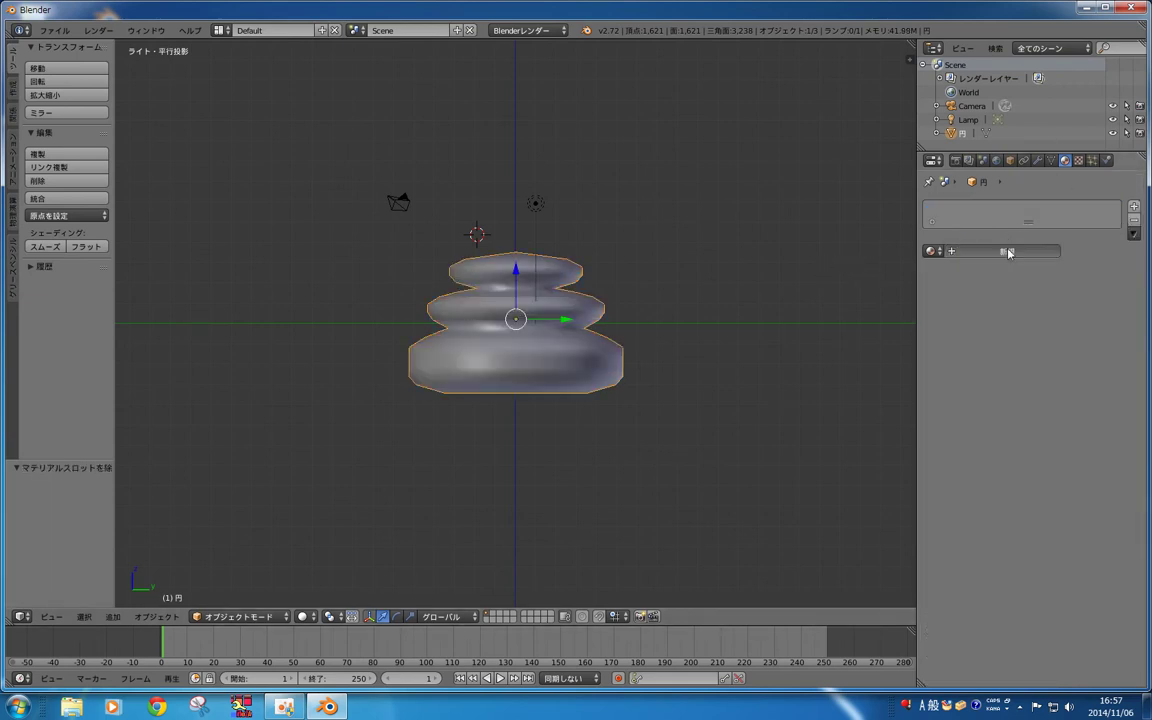
pyautogui.click(1007, 251)
pyautogui.click(972, 420)
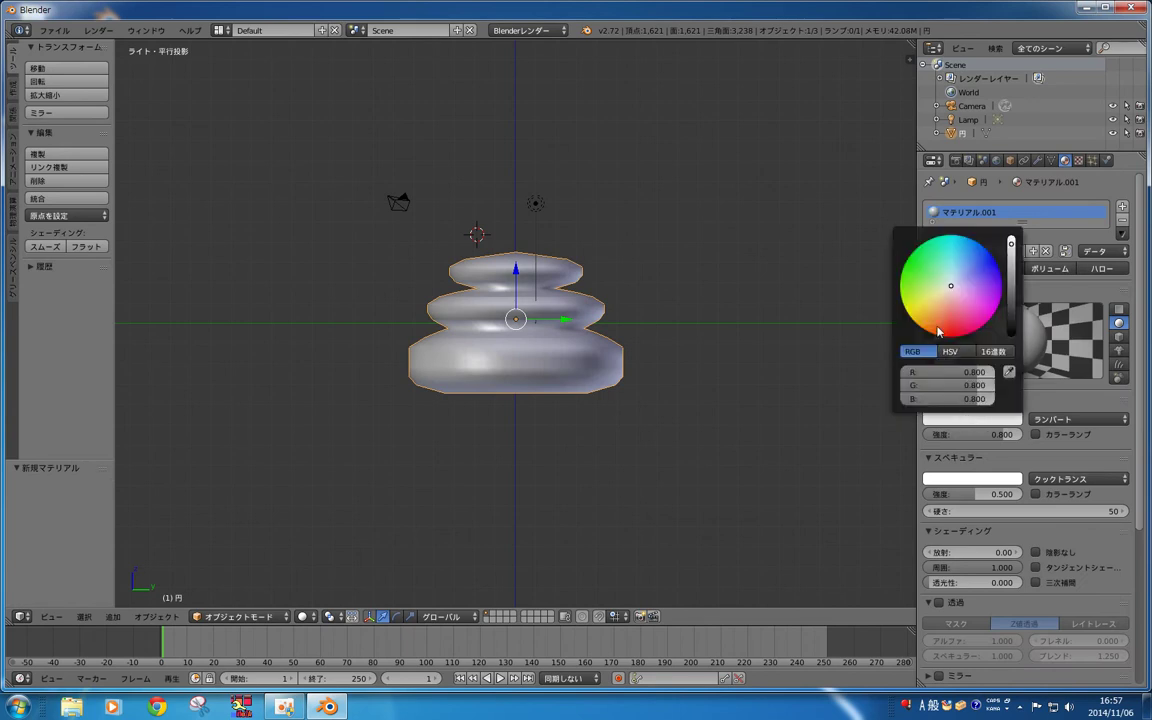
pyautogui.click(917, 318)
pyautogui.click(754, 351)
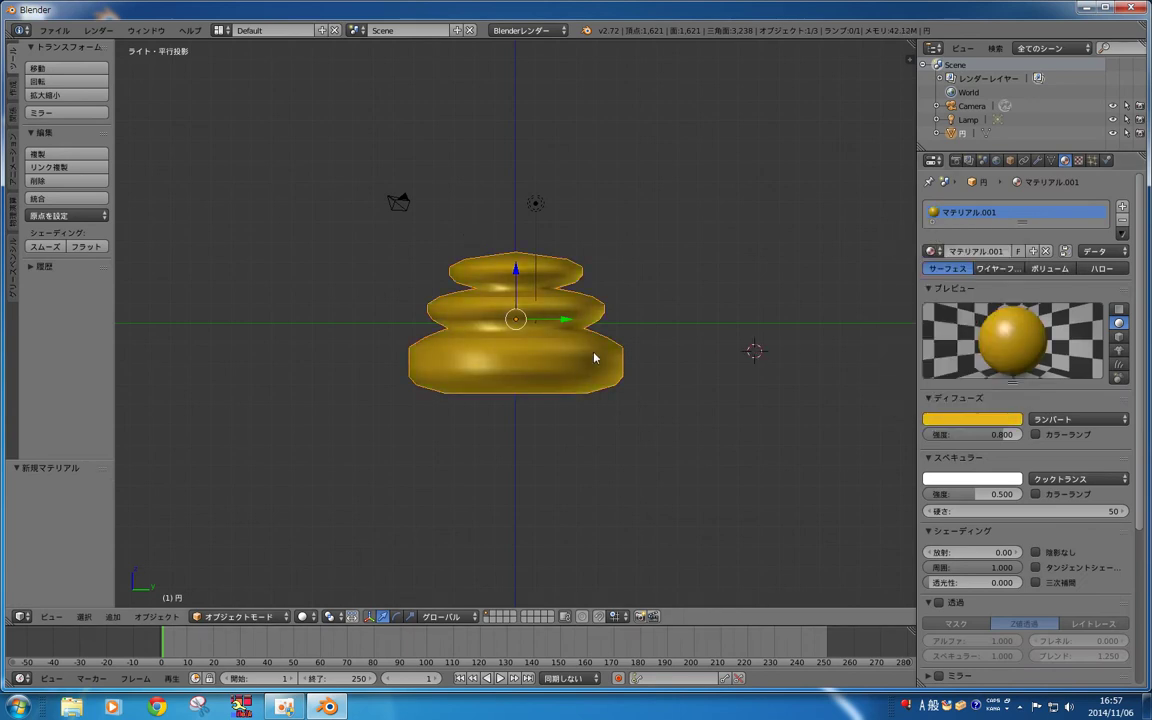
# Step: Raise the gold mesh 3.612 units along Z and render a test image
pyautogui.press('g')
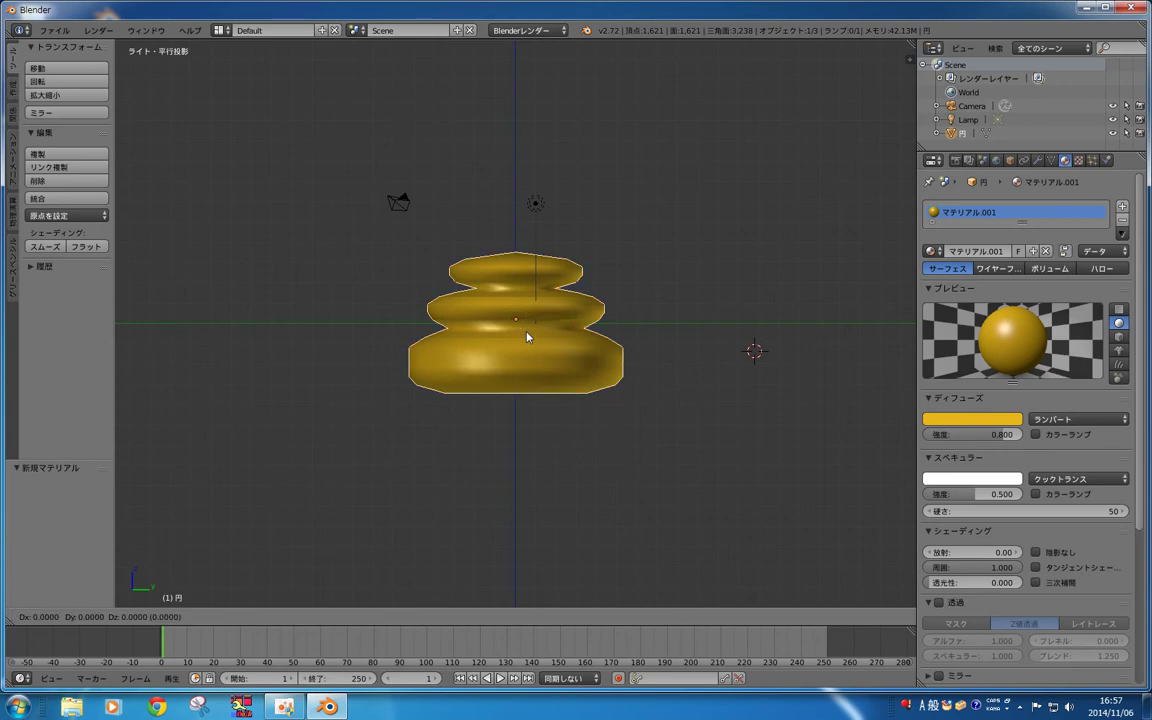
pyautogui.press('z')
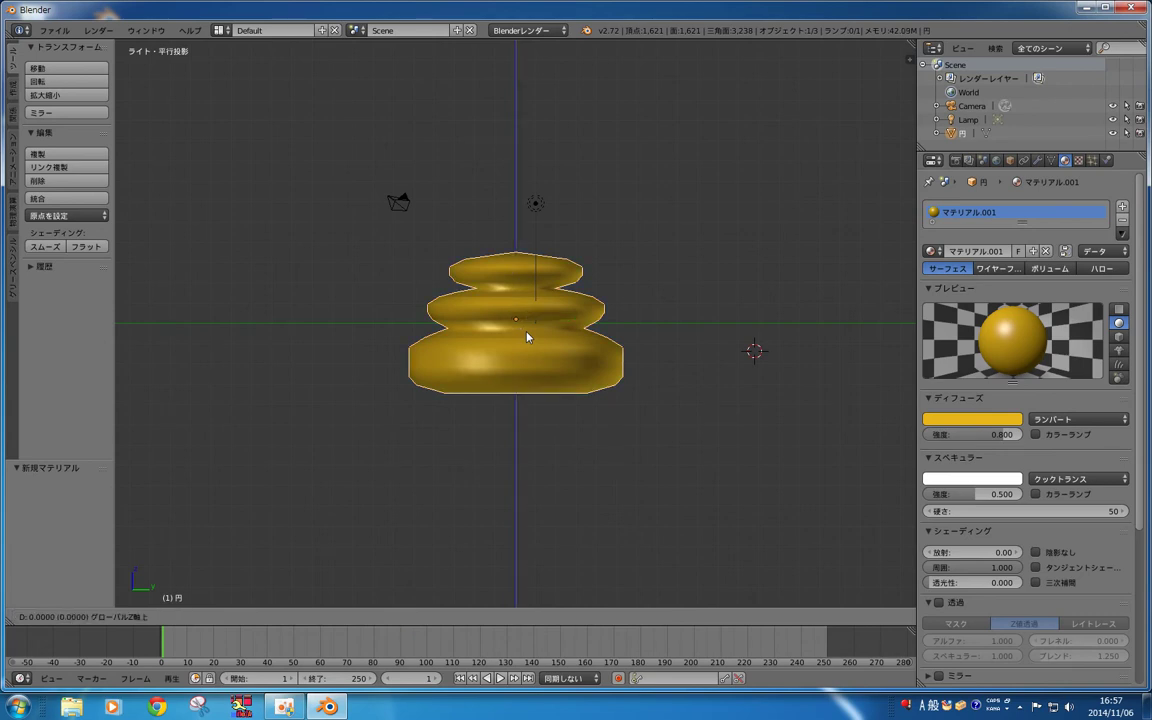
pyautogui.click(532, 263)
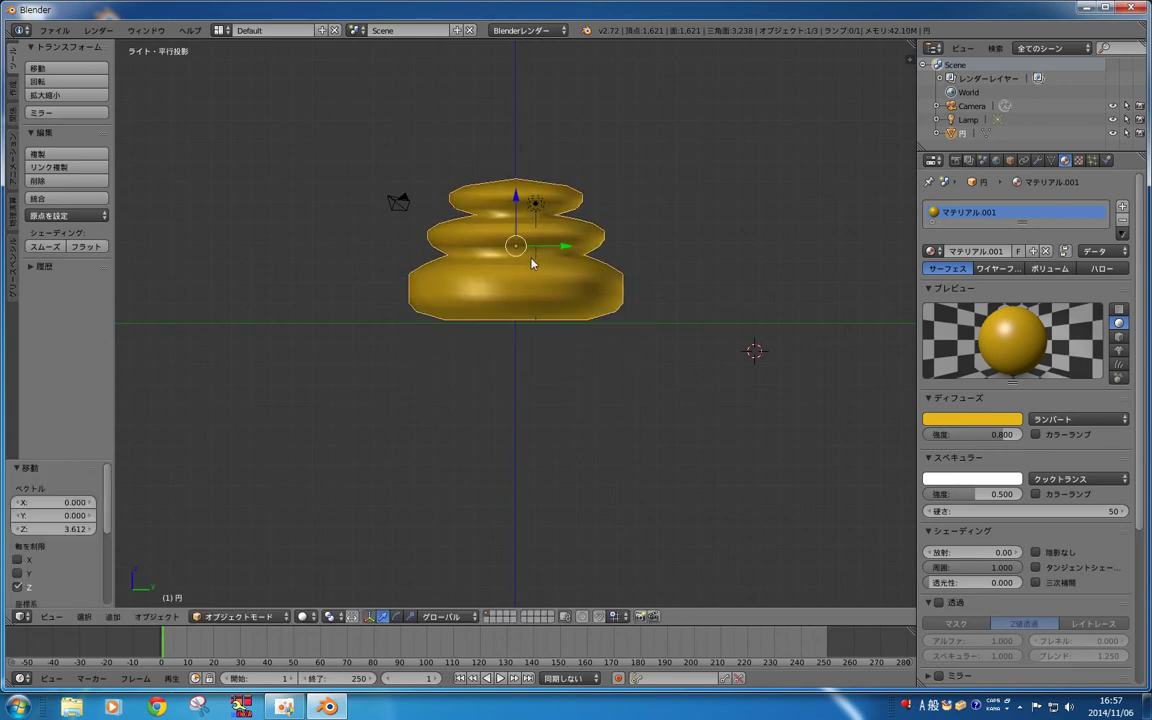
pyautogui.press('F12')
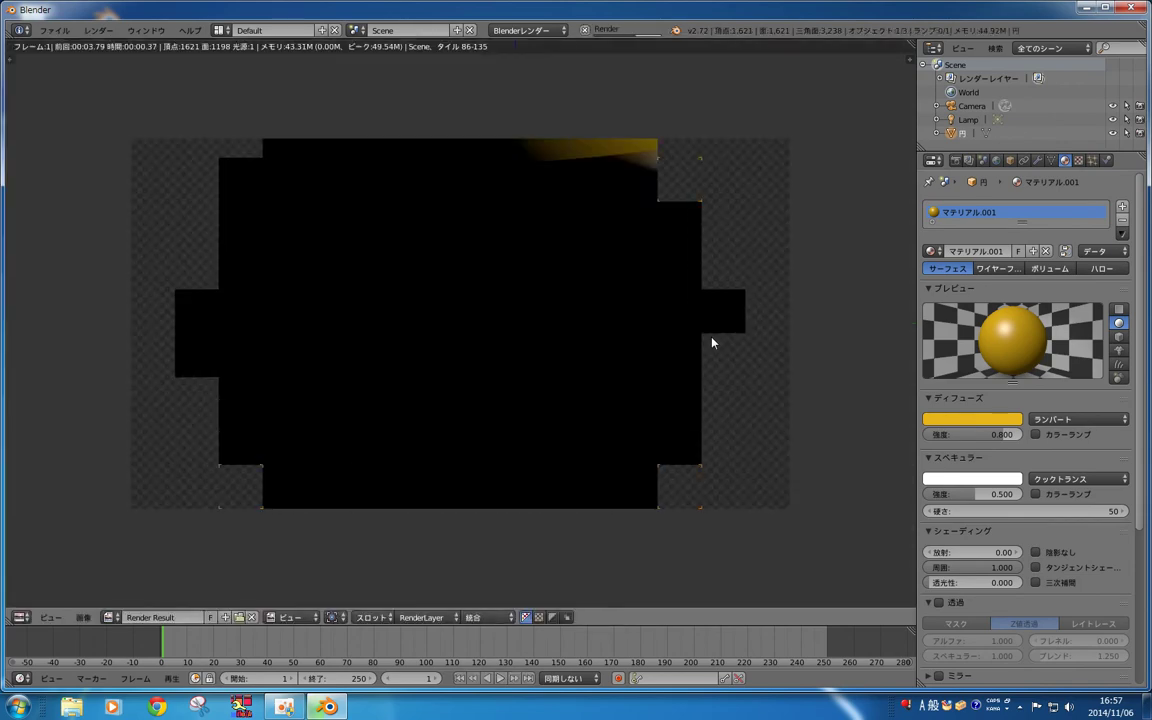
pyautogui.press('Escape')
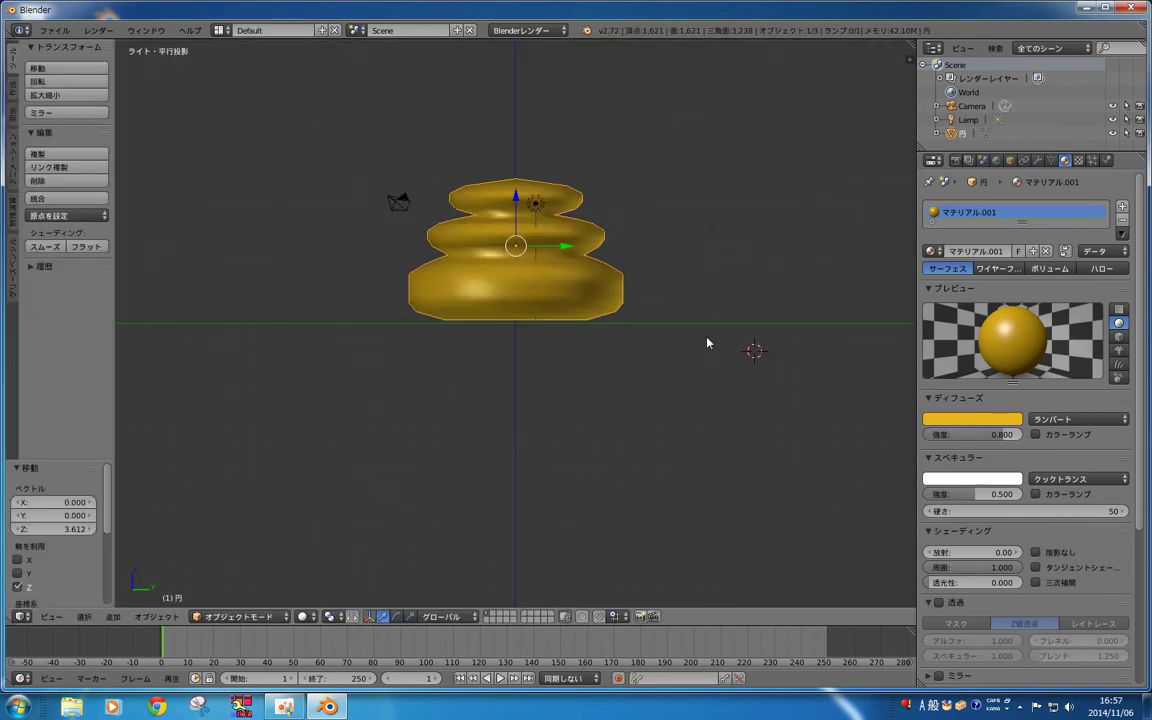
# Step: Scale the object uniformly to 0.674 and check it in camera and top views
pyautogui.press('s')
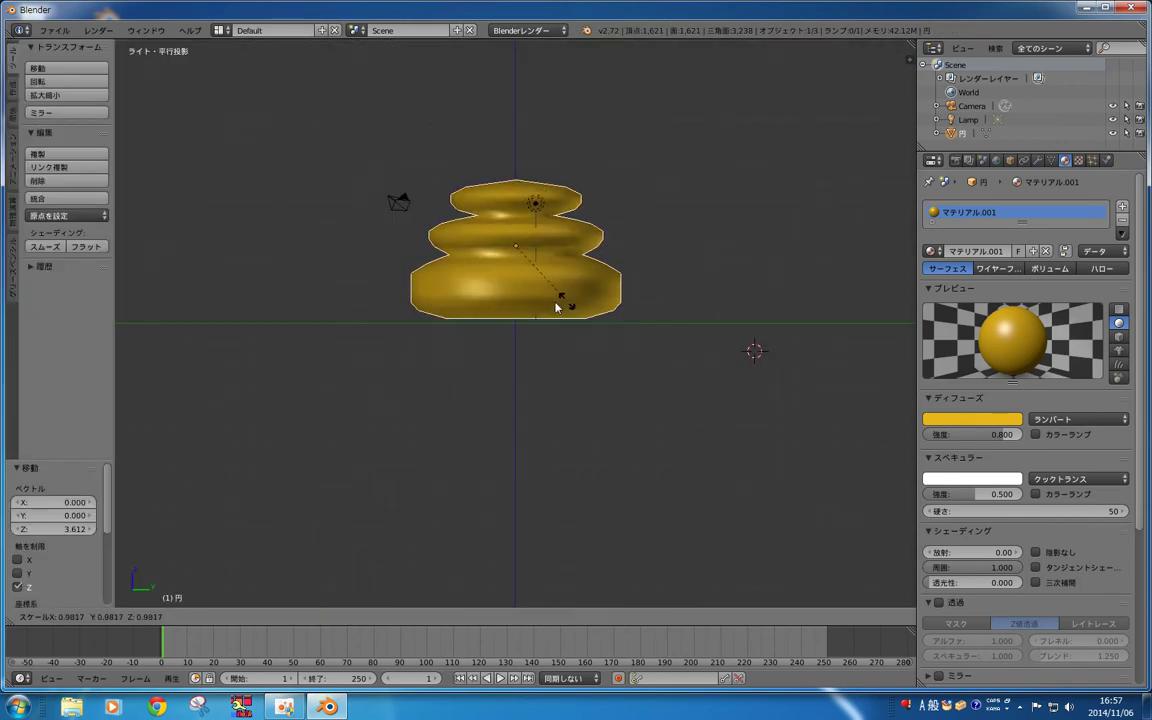
pyautogui.click(538, 297)
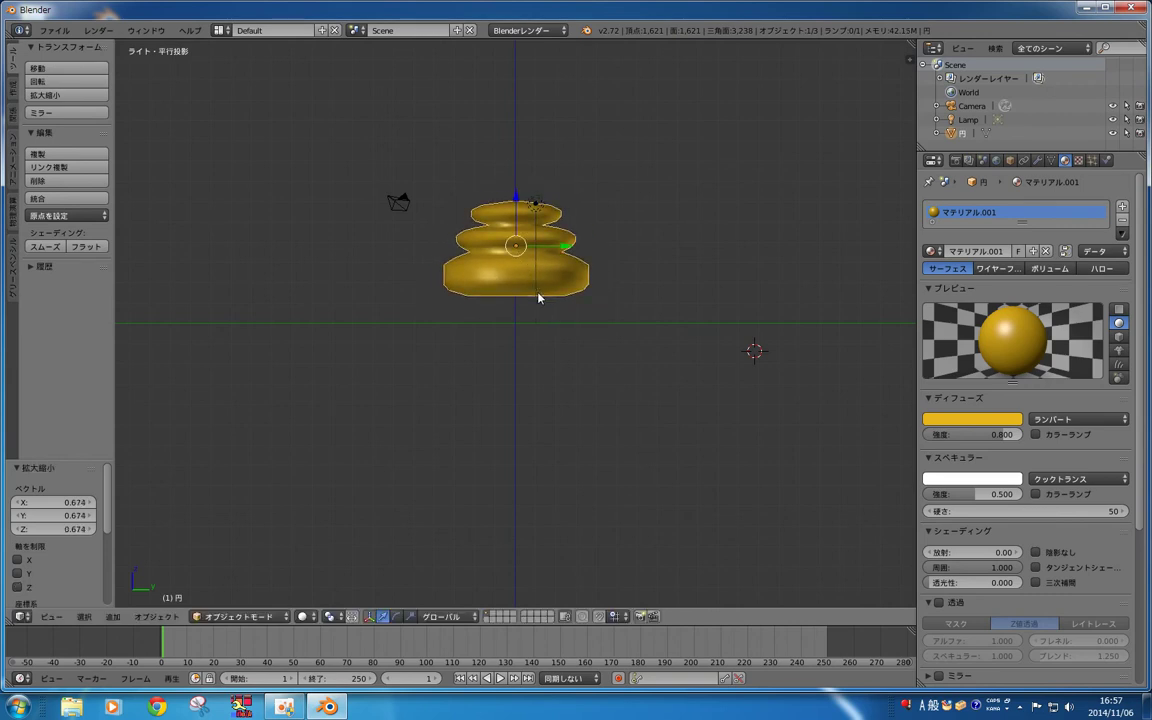
pyautogui.press('KP_0')
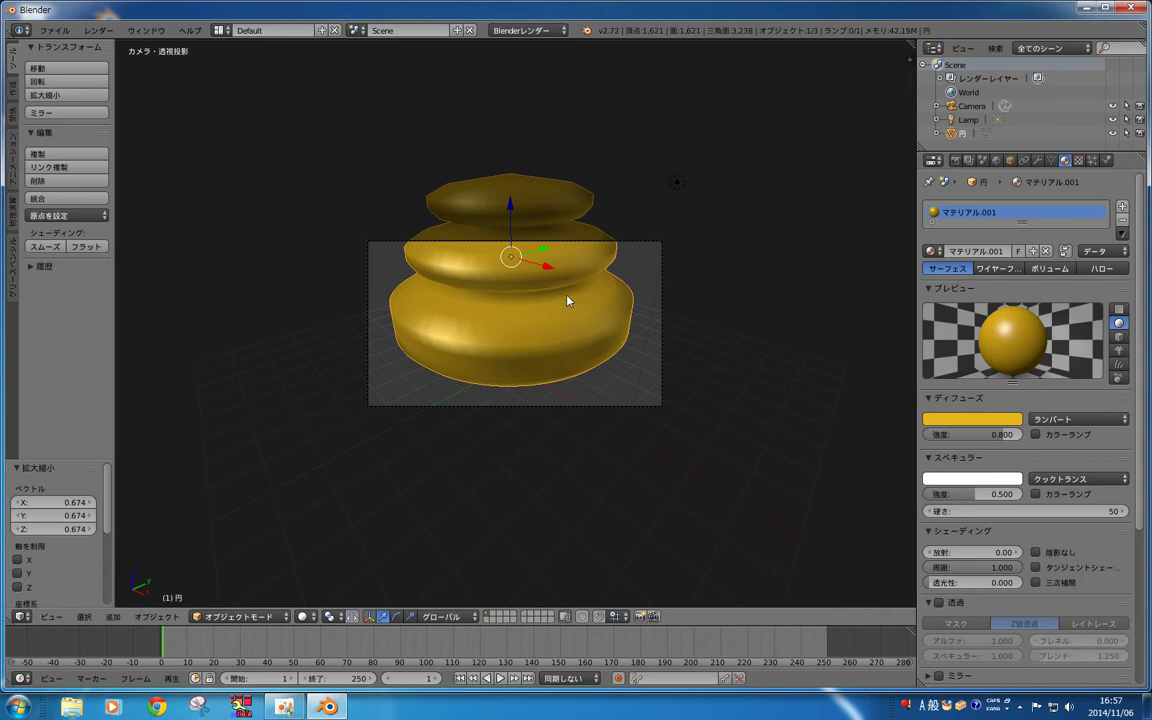
pyautogui.scroll(-2, 567, 300)
pyautogui.scroll(-2, 567, 300)
pyautogui.scroll(2, 567, 300)
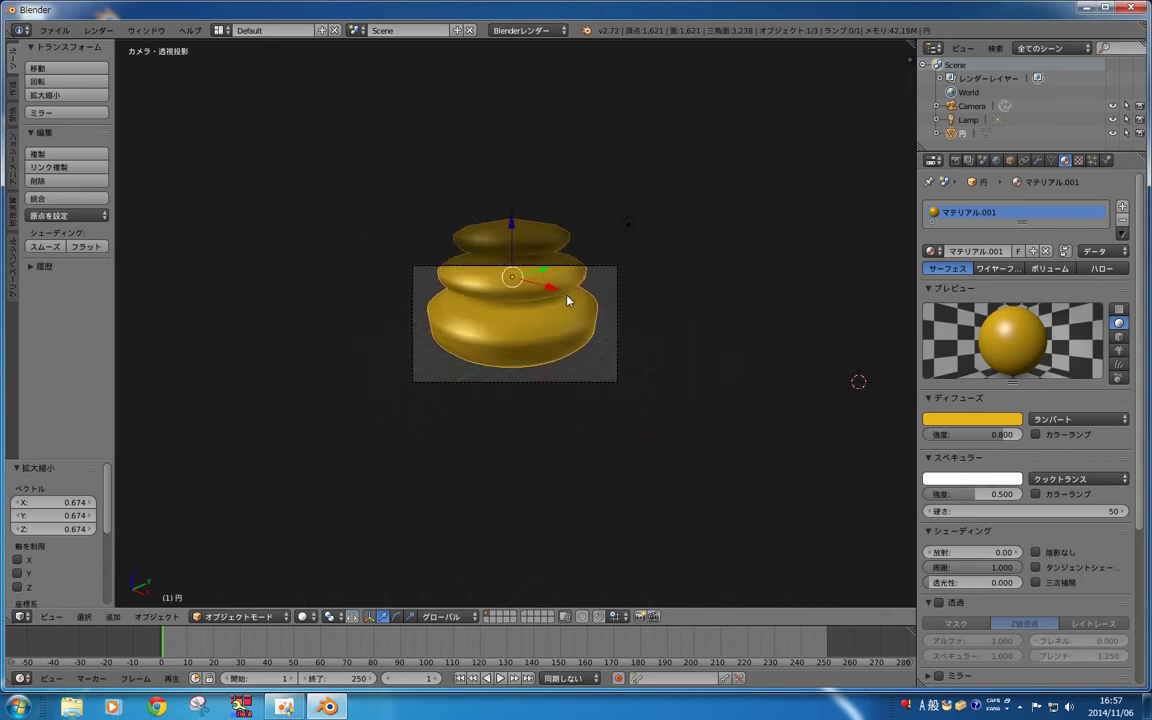
pyautogui.press('KP_7')
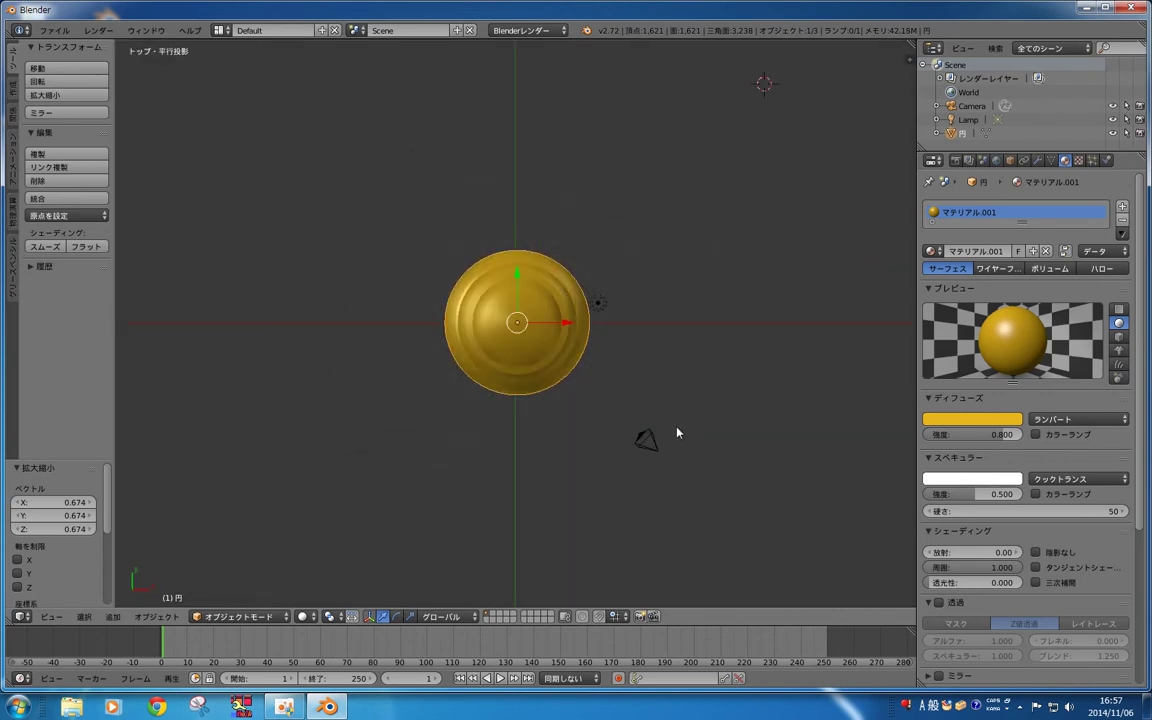
# Step: Select the camera, move it to a new spot, and render a test frame
pyautogui.rightClick(655, 448)
pyautogui.press('g')
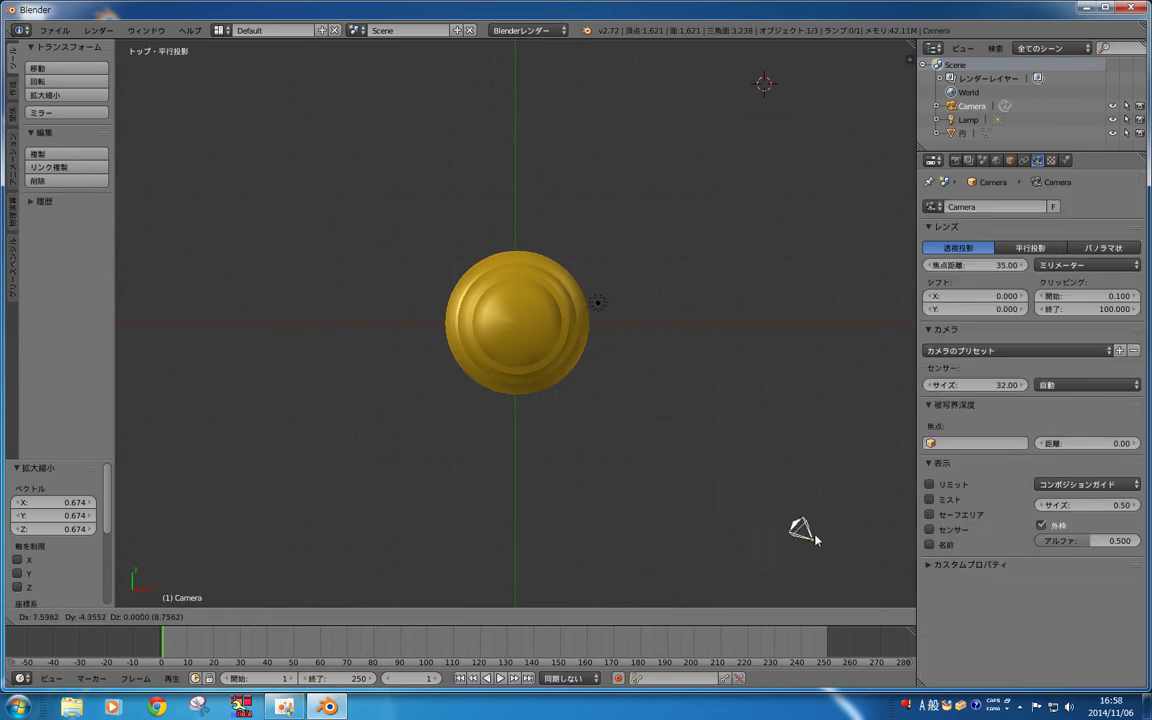
pyautogui.click(820, 554)
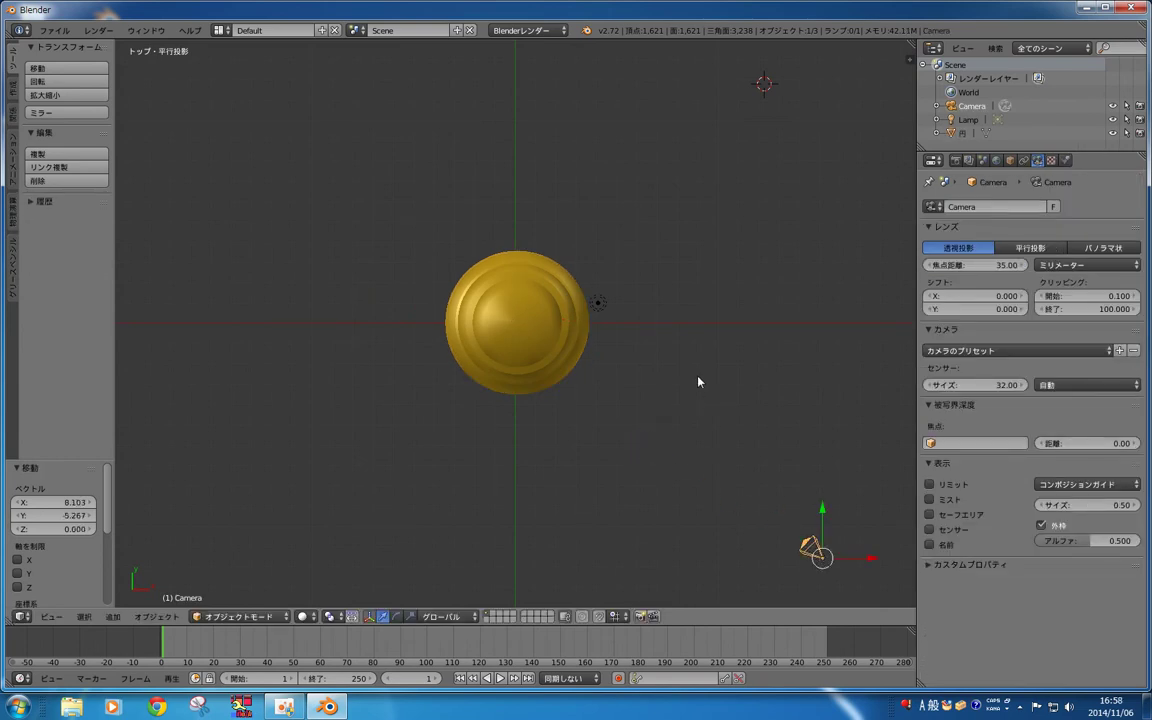
pyautogui.press('F12')
pyautogui.press('Escape')
# Step: Re-frame the camera on the gold stack from camera view and render a test image
pyautogui.press('KP_0')
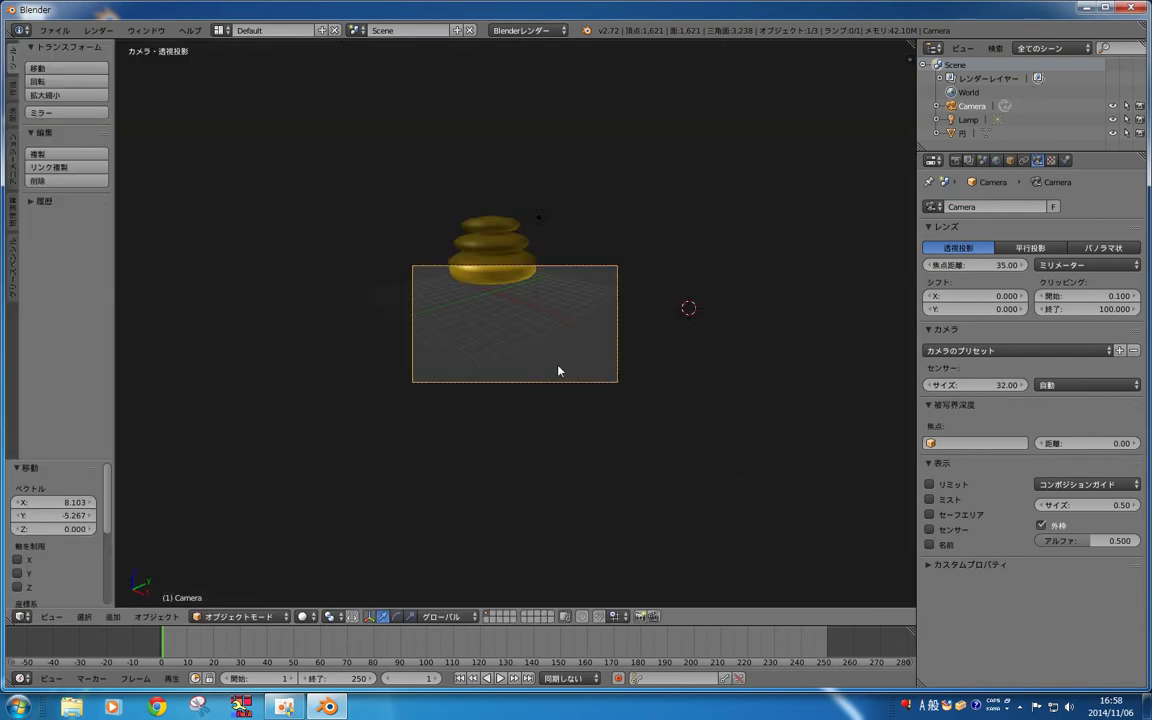
pyautogui.press('g')
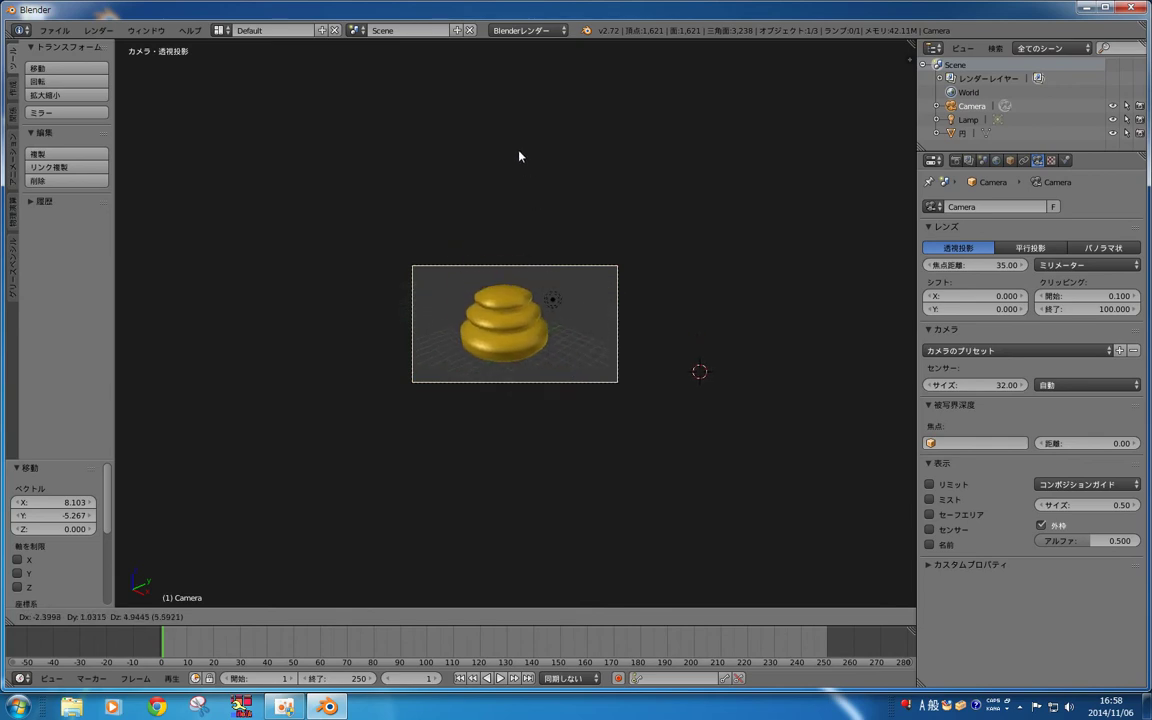
pyautogui.click(514, 152)
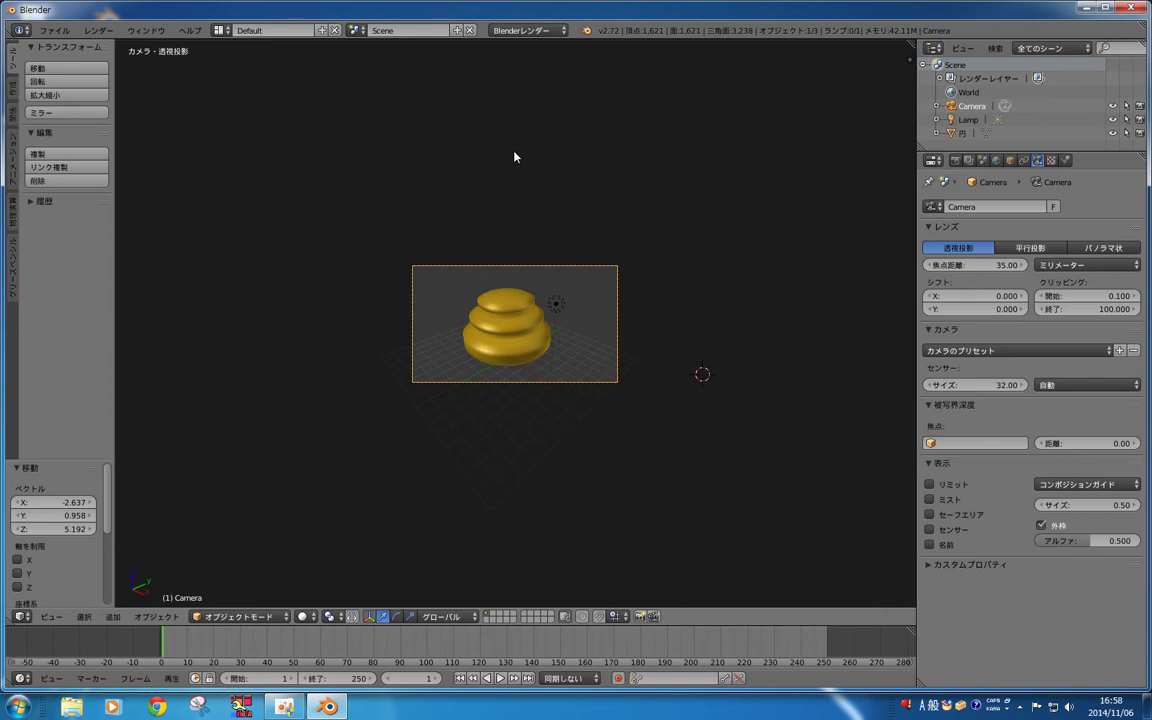
pyautogui.press('F12')
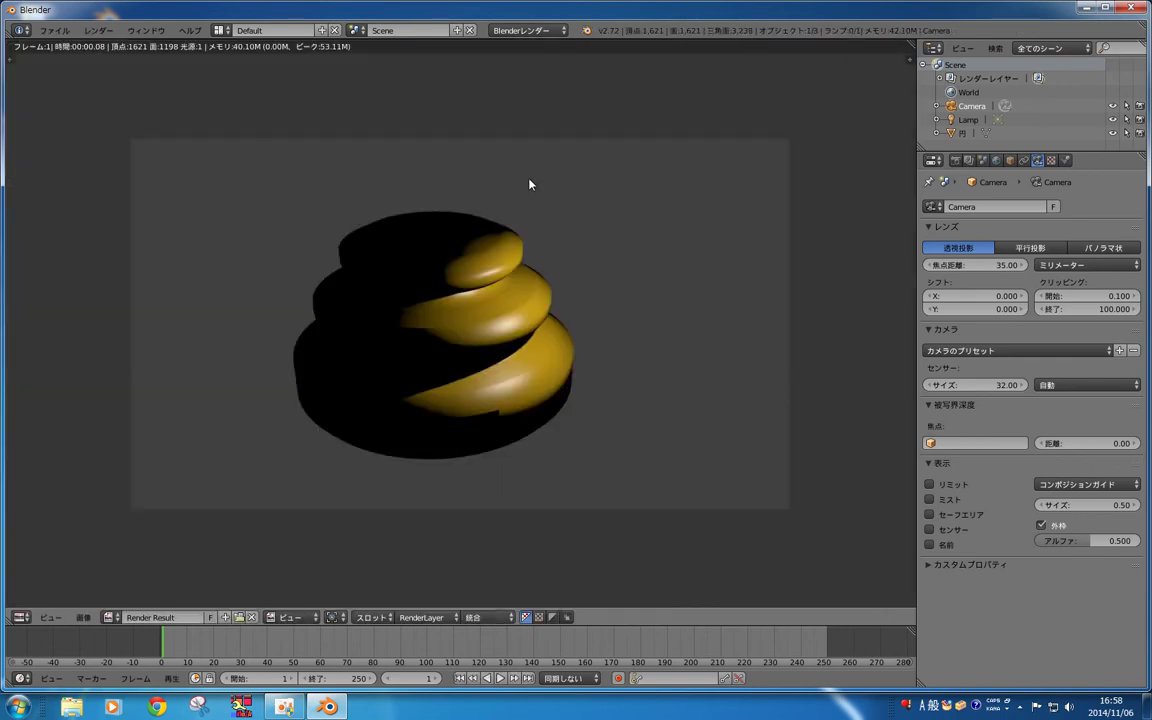
pyautogui.press('Escape')
# Step: In side wireframe view, lower the gold disc (Y 0.068, Z -1.215) onto the ground line
pyautogui.rightClick(503, 316)
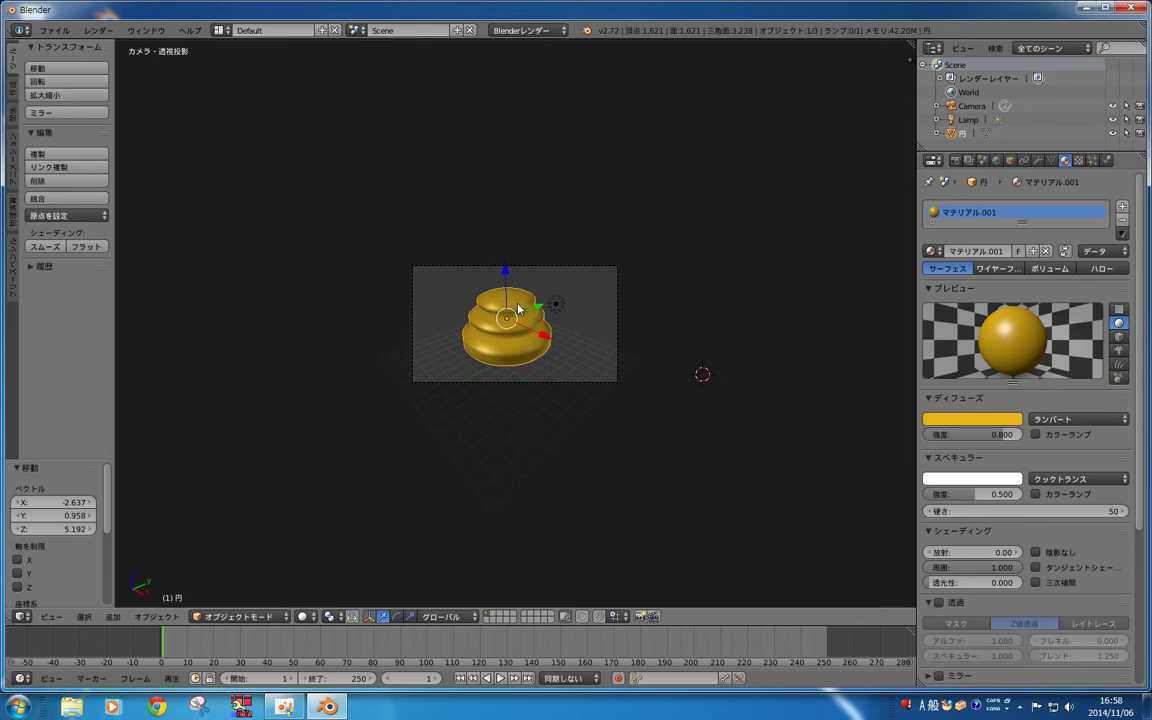
pyautogui.press('z')
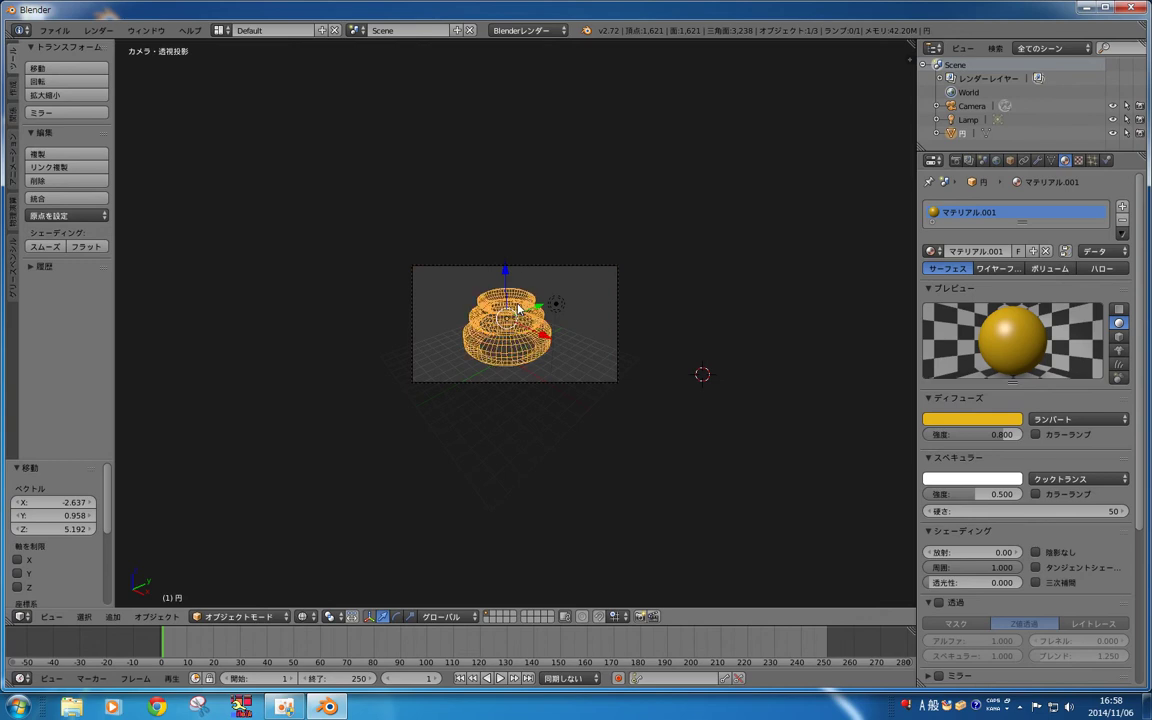
pyautogui.press('KP_3')
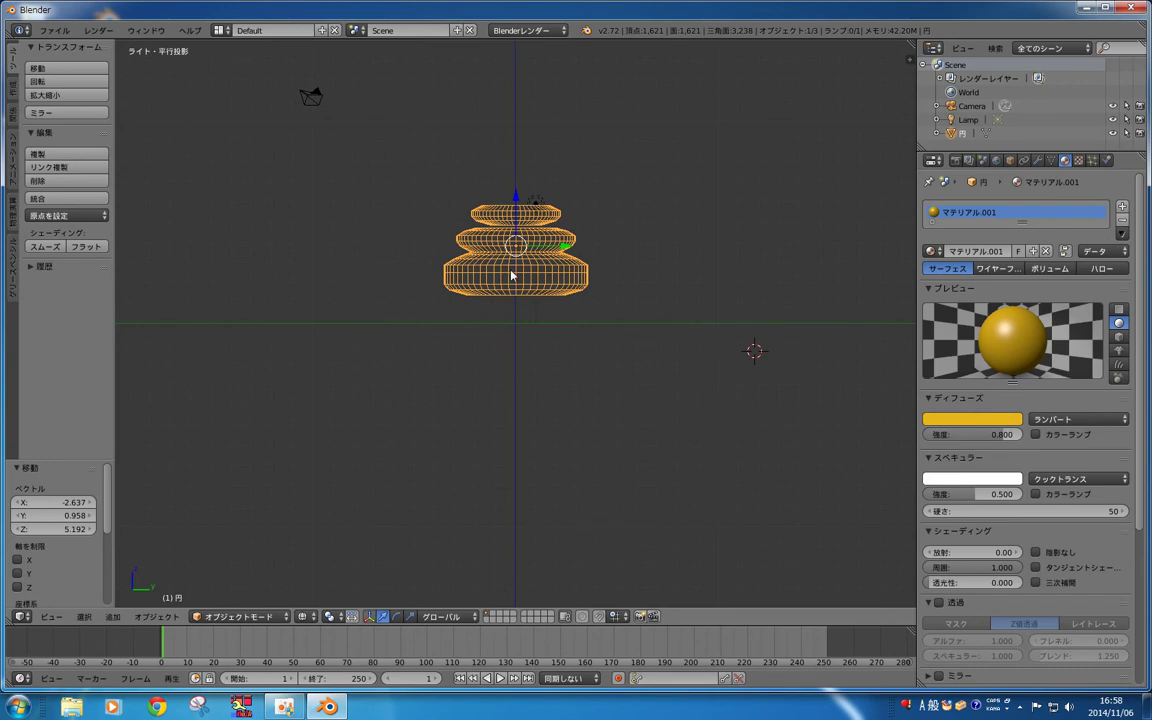
pyautogui.press('g')
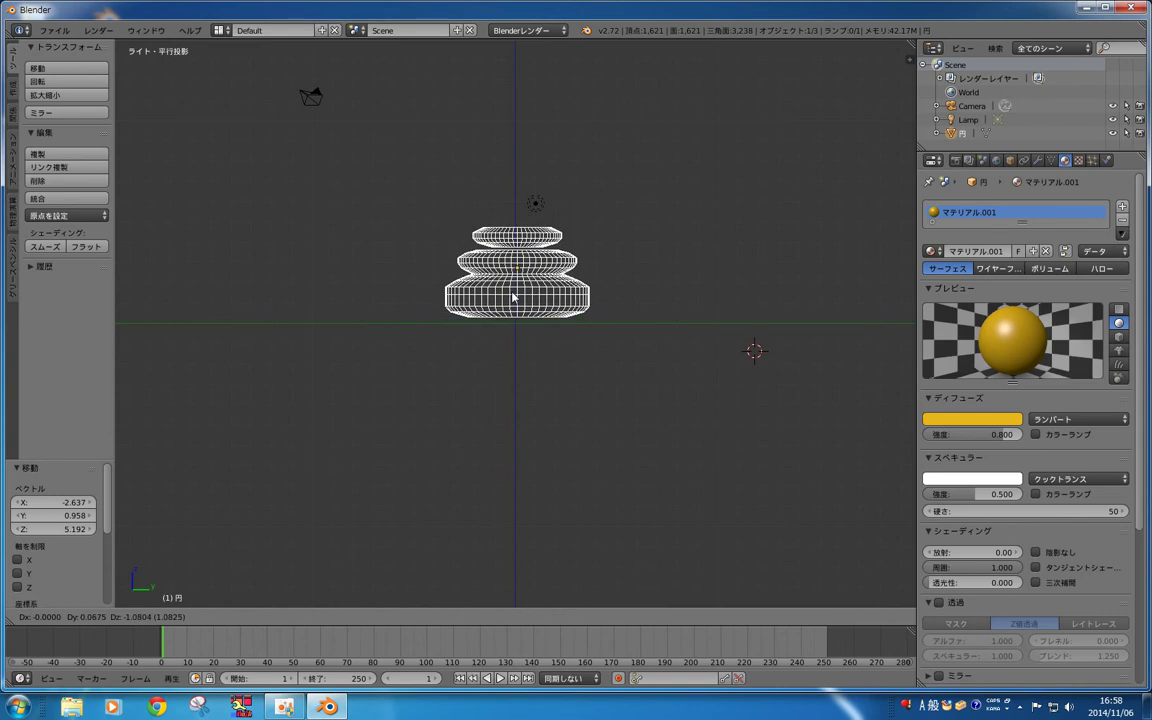
pyautogui.click(514, 298)
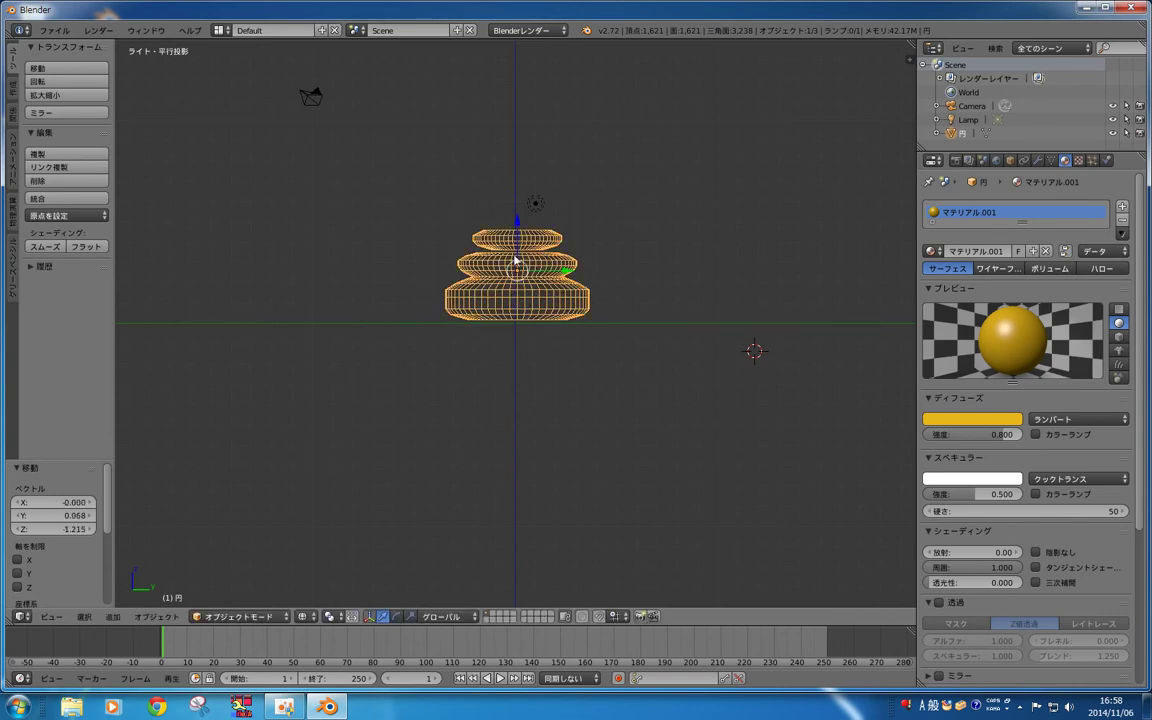
# Step: Return to solid shading, check the side and top views, and enter edit mode
pyautogui.press('KP_7')
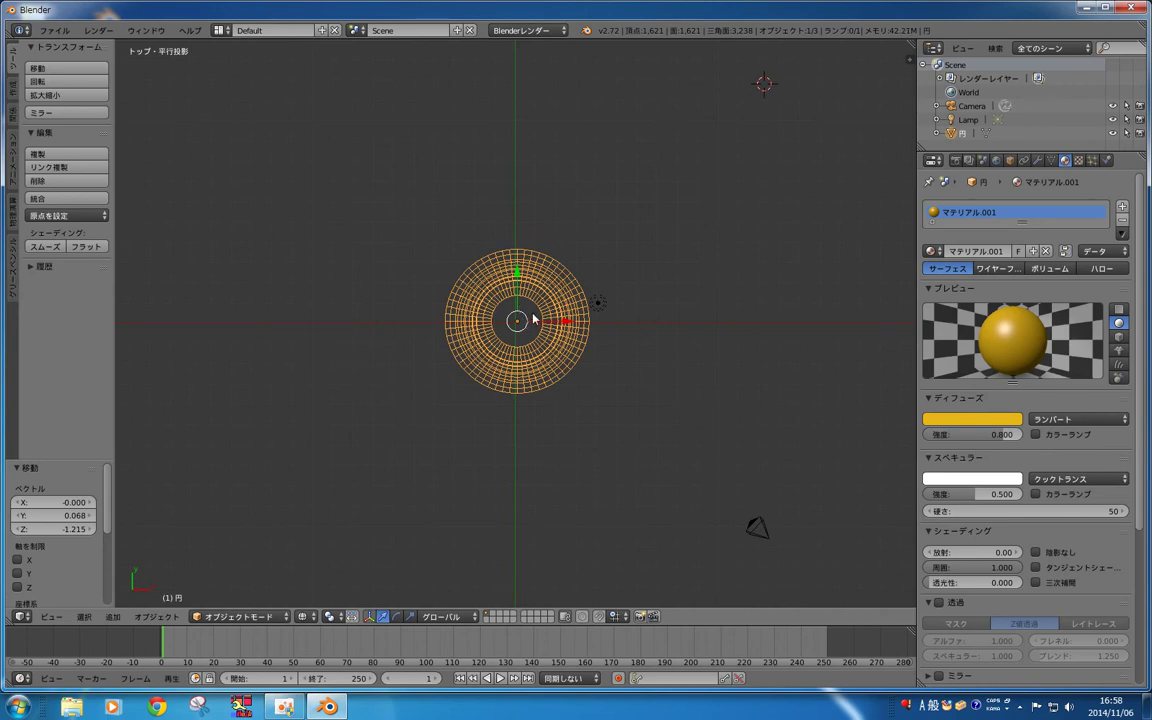
pyautogui.press('z')
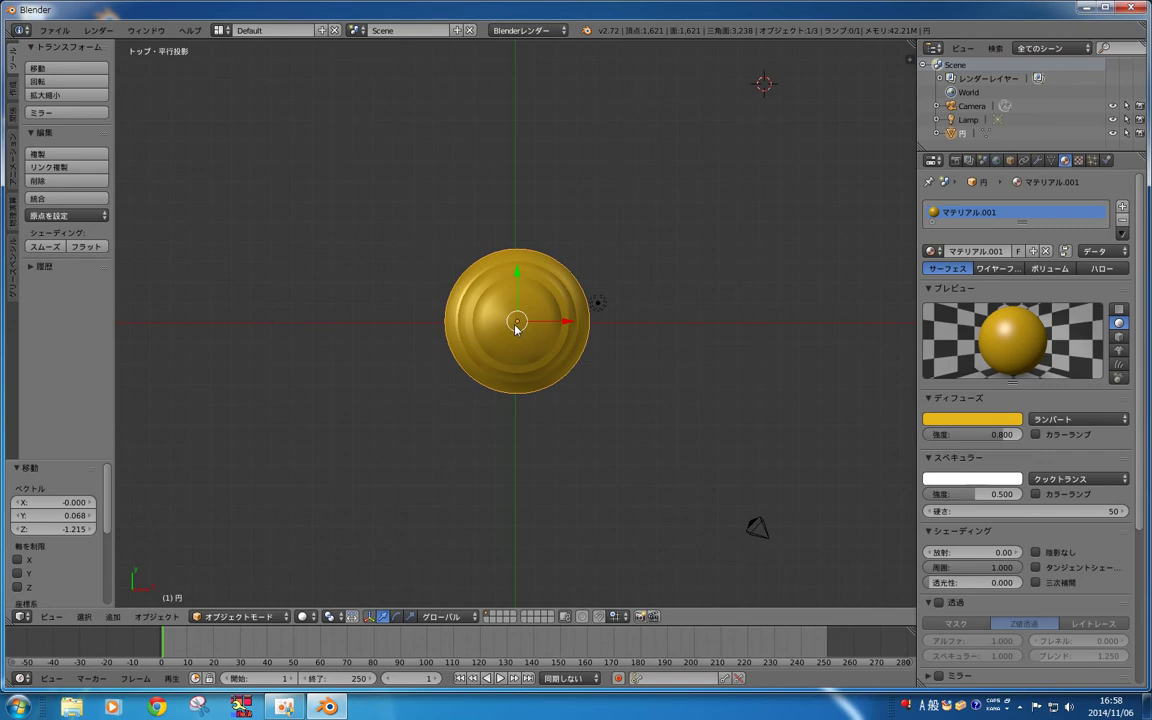
pyautogui.press('KP_3')
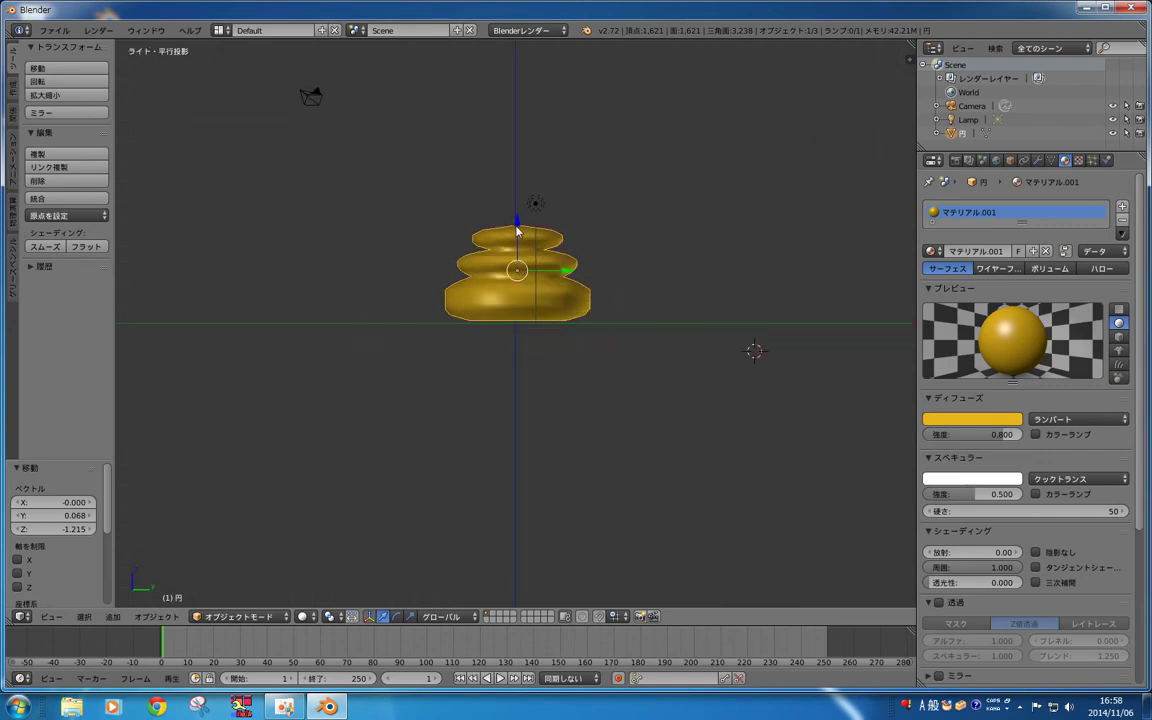
pyautogui.press('KP_7')
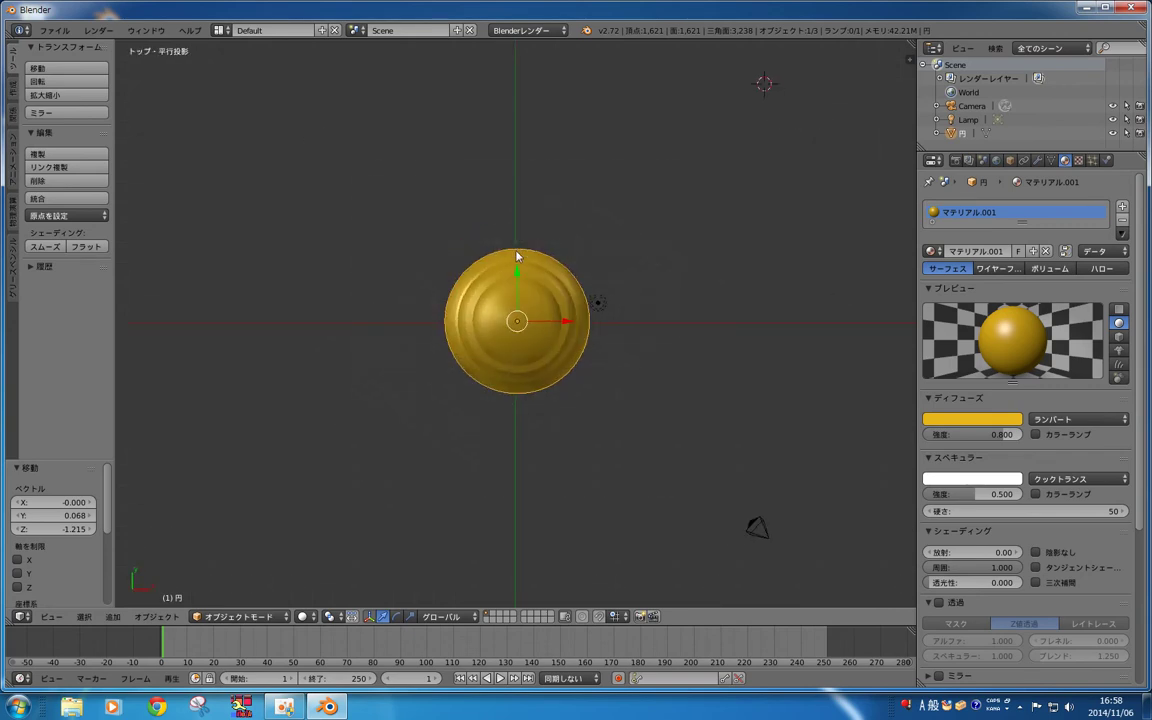
pyautogui.press('Tab')
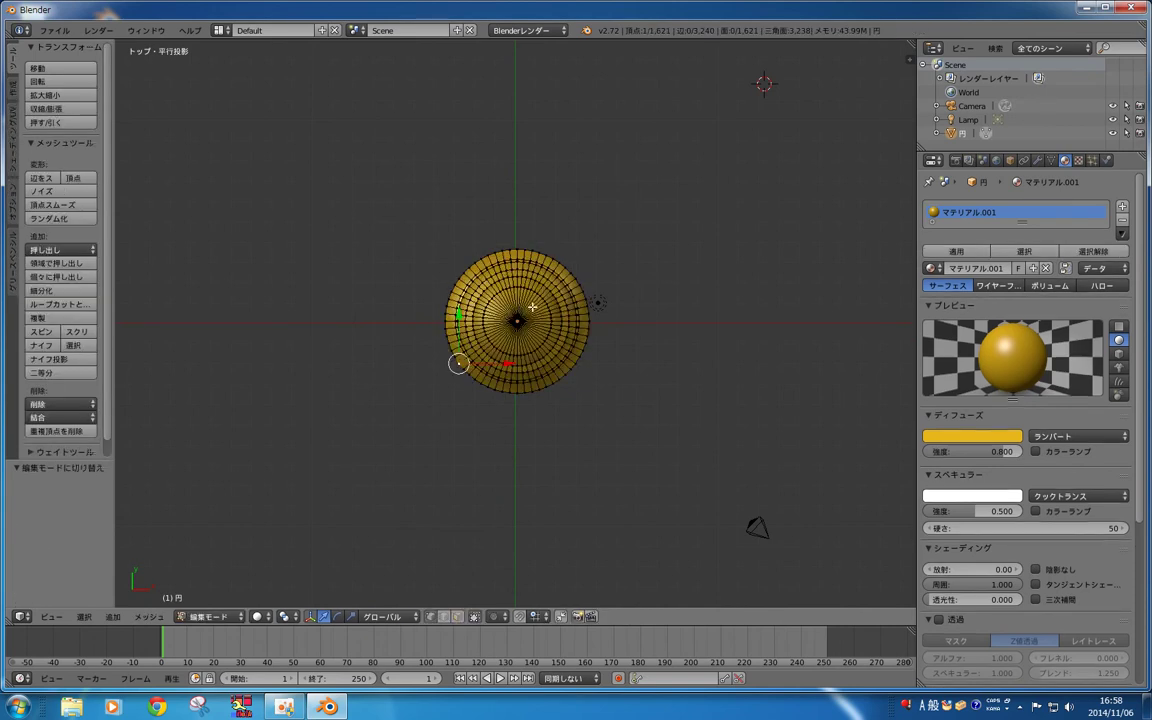
# Step: In wireframe, raise the stack's top centre vertex to Z 0.473 into a pointed tip, then return to Object Mode
pyautogui.press('z')
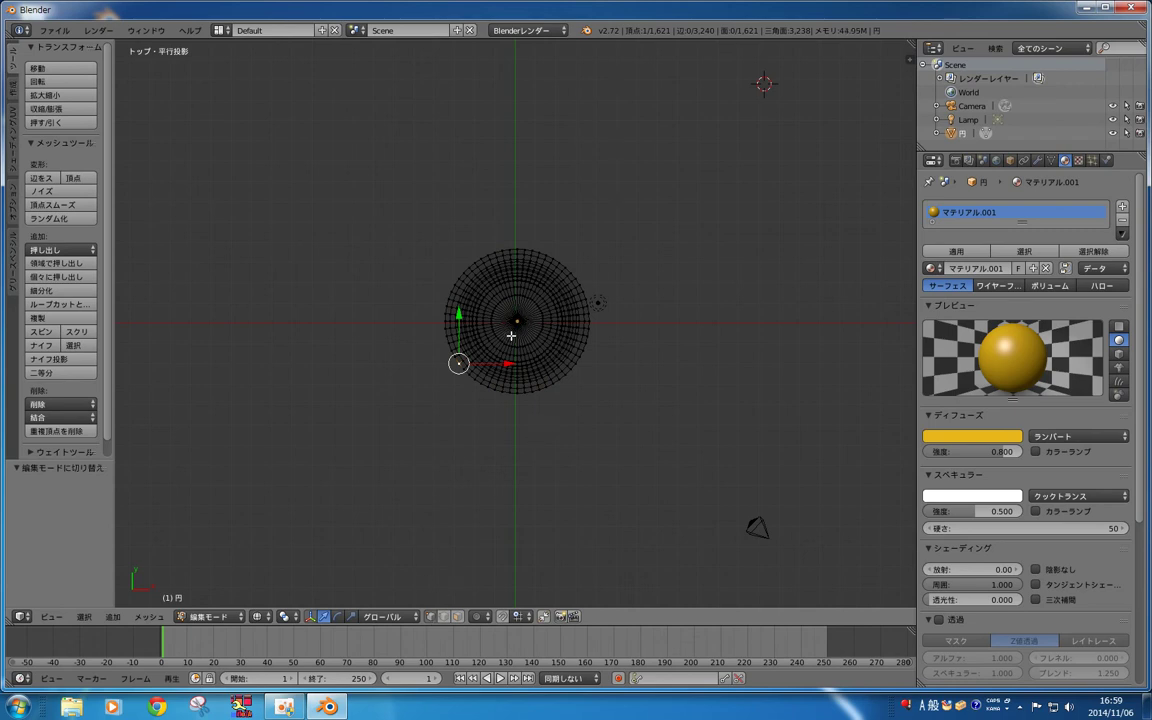
pyautogui.rightClick(517, 316)
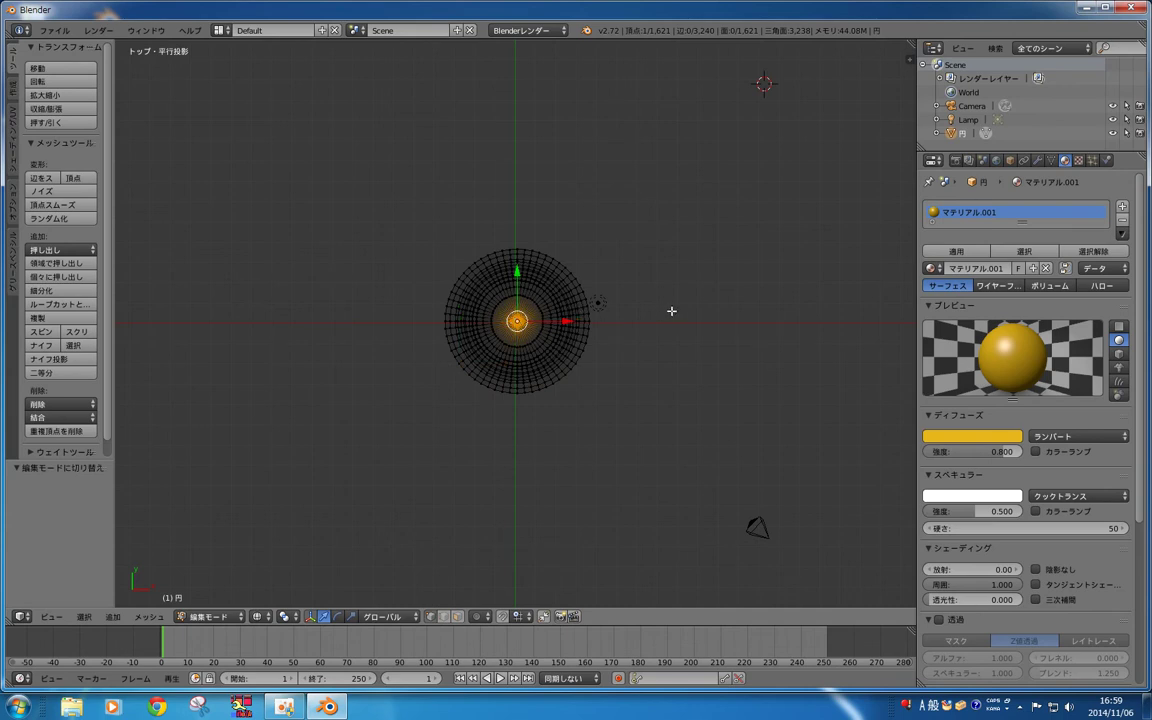
pyautogui.press('KP_3')
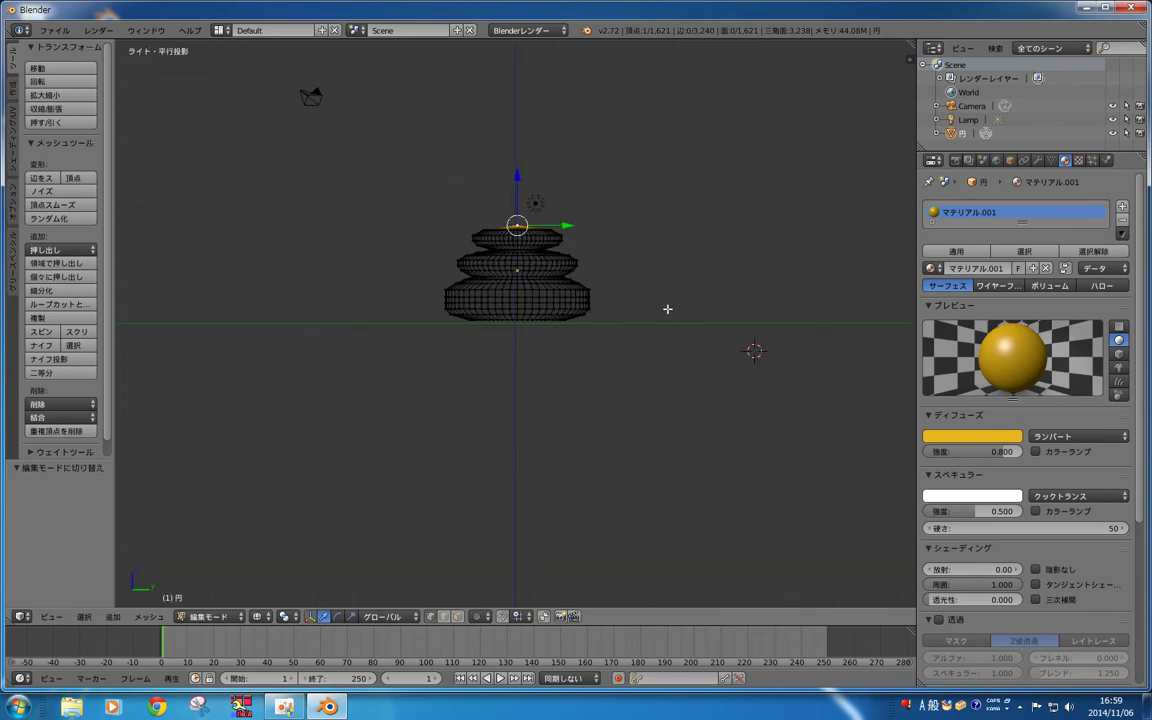
pyautogui.press('g')
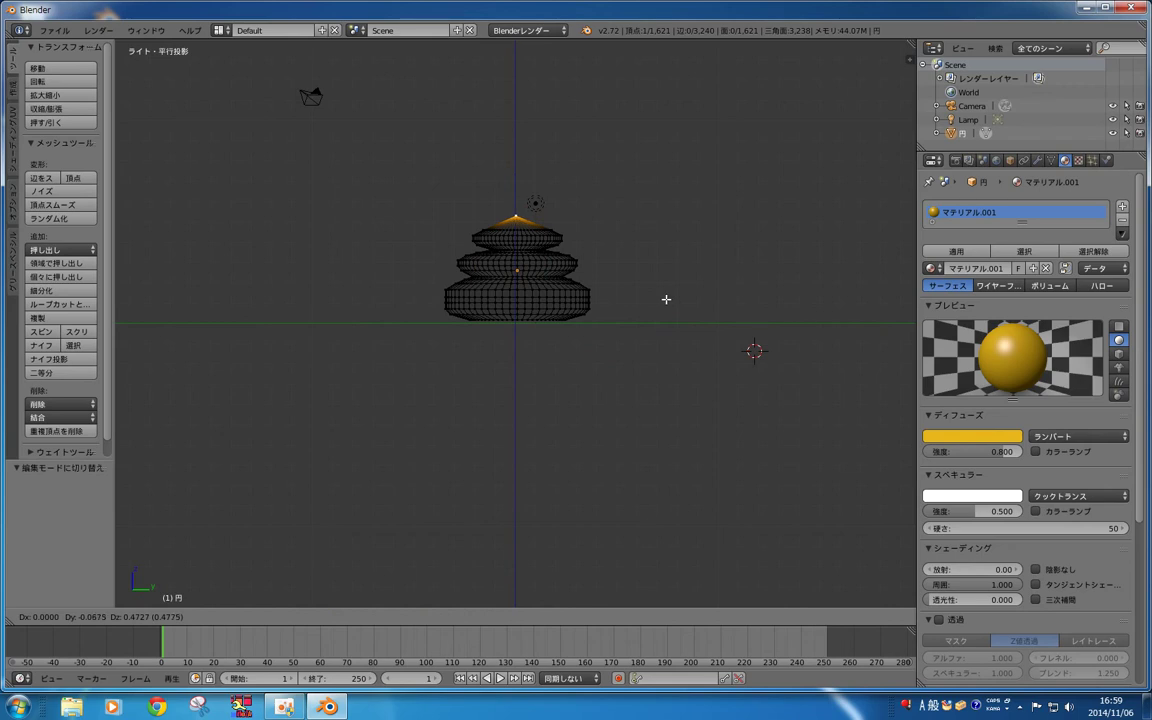
pyautogui.click(666, 299)
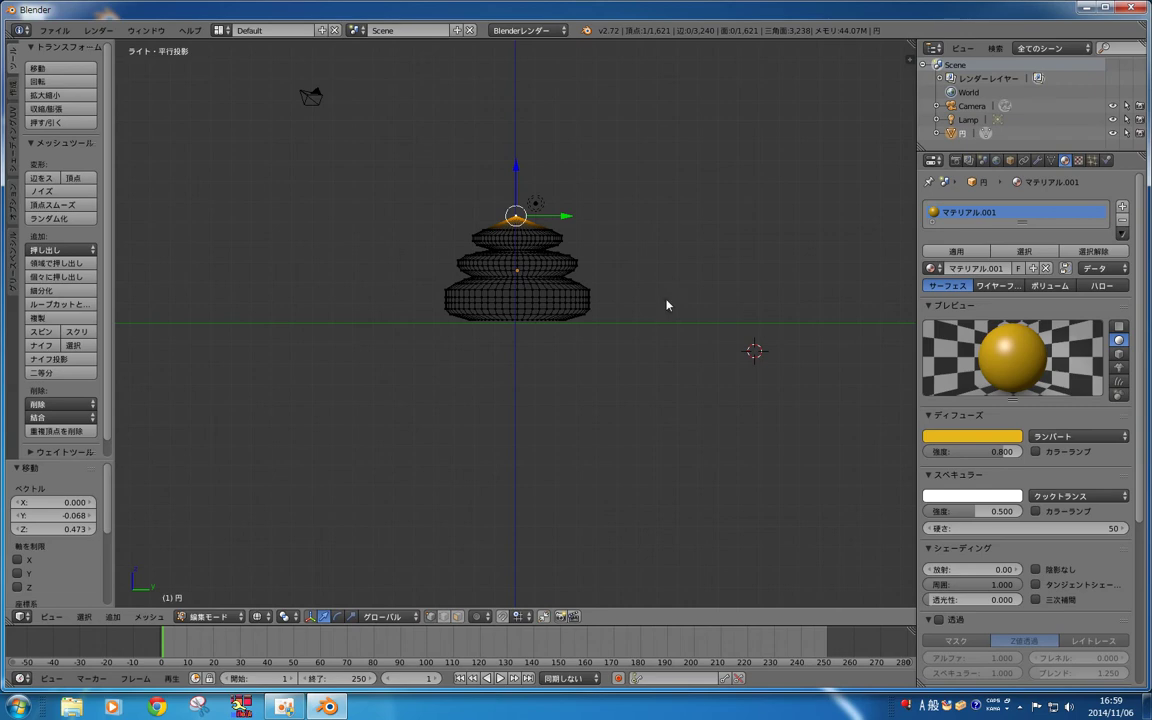
pyautogui.press('Tab')
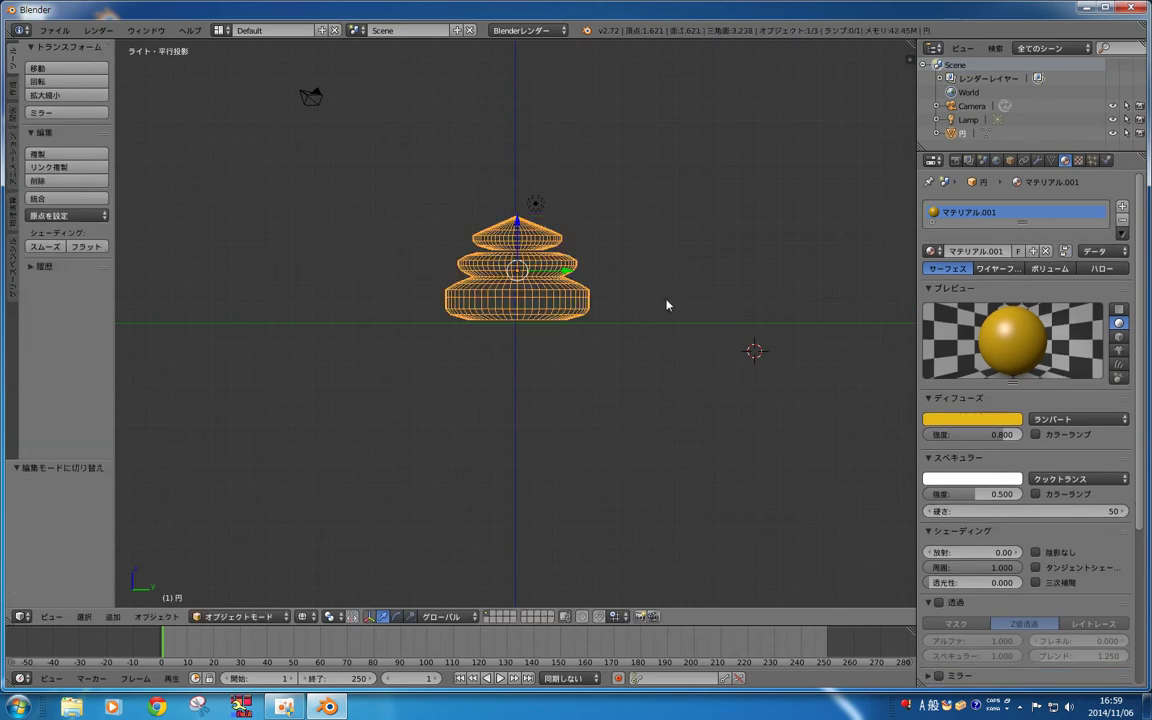
# Step: Render the peaked stack, then add a Simple Deform modifier to it
pyautogui.press('F12')
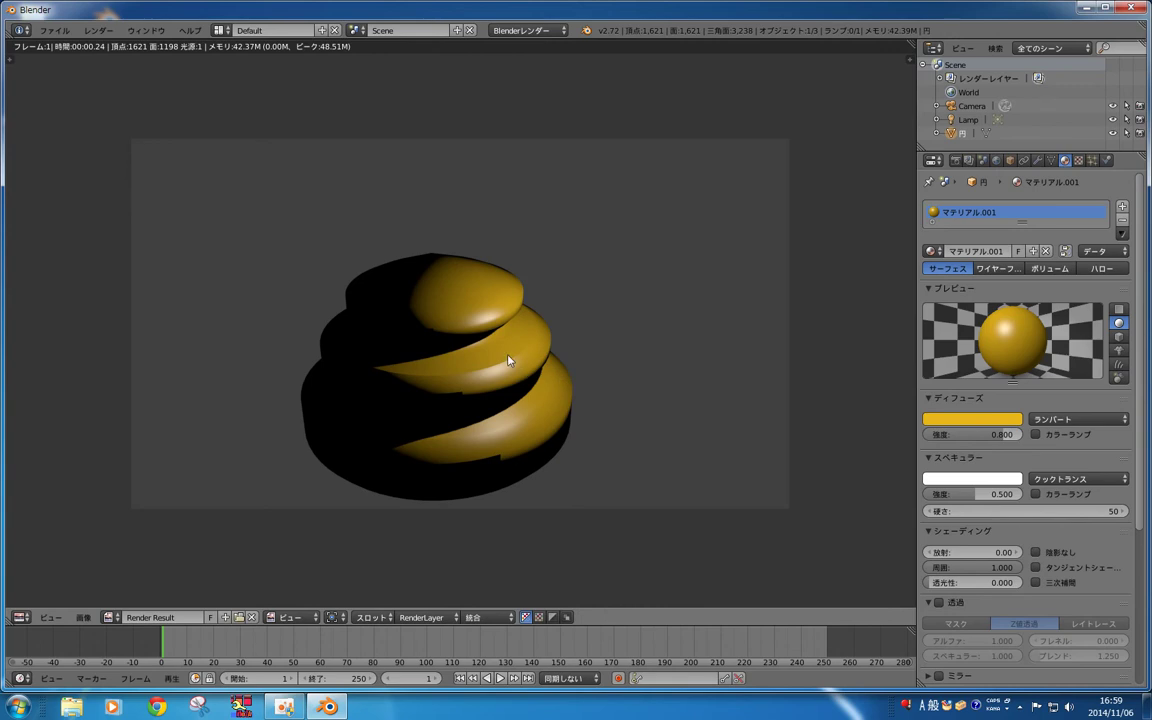
pyautogui.press('Escape')
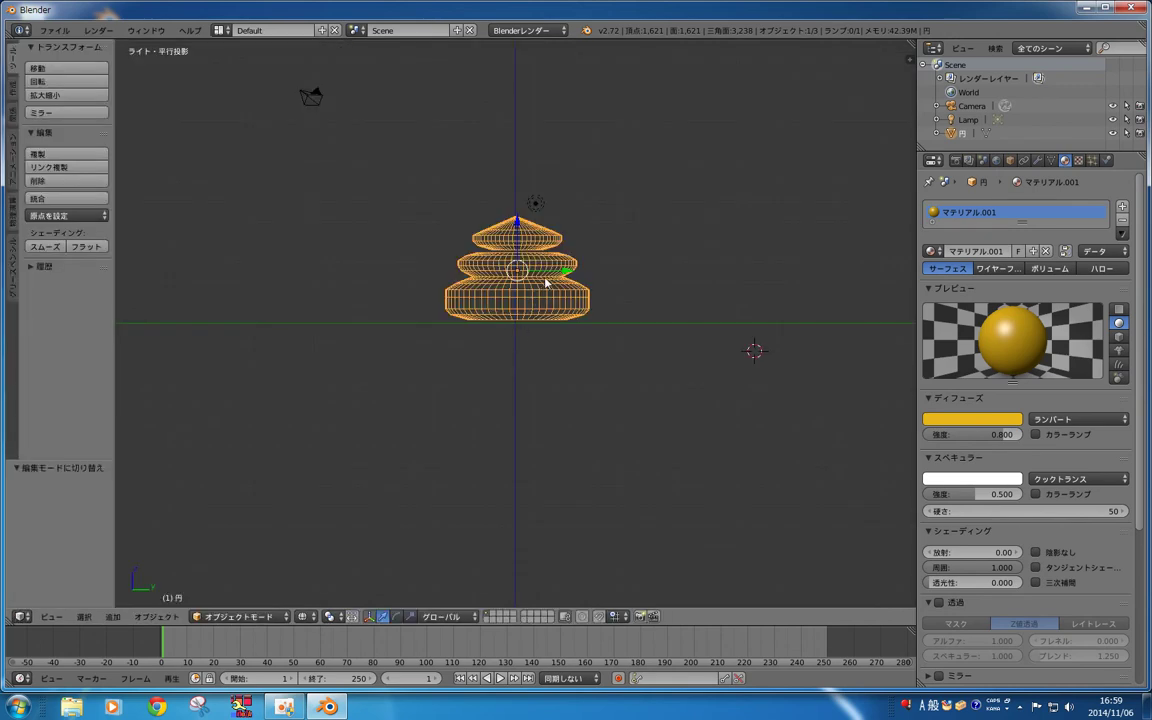
pyautogui.click(1038, 161)
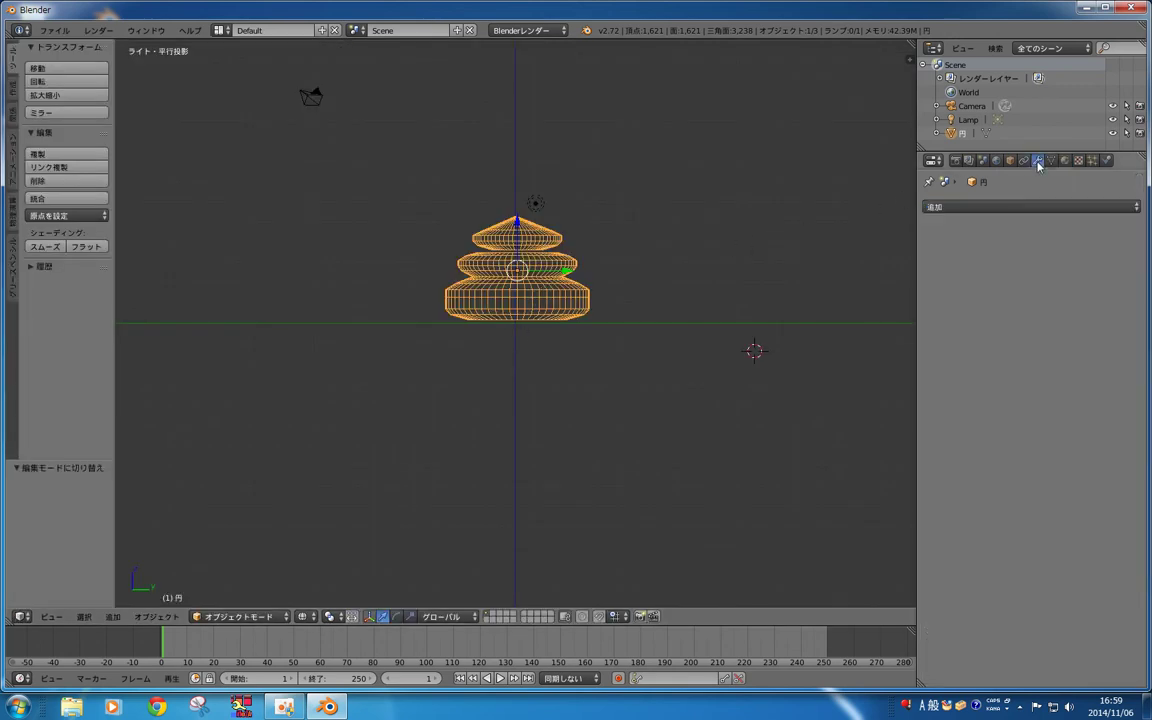
pyautogui.click(1016, 206)
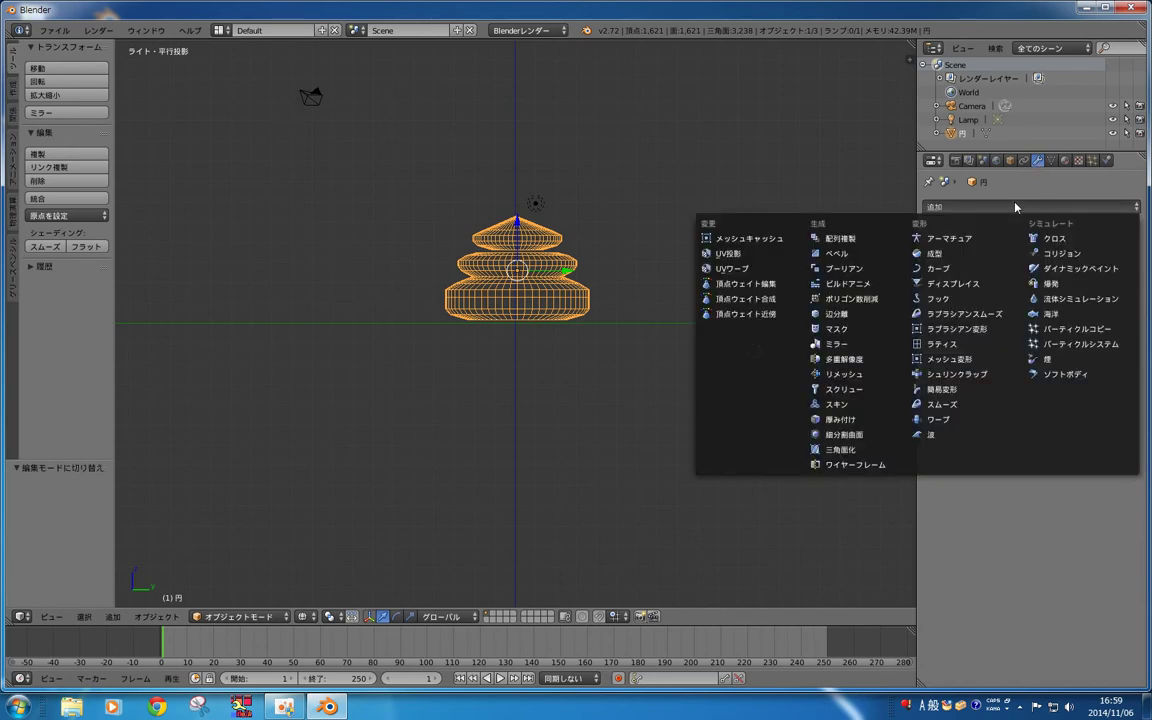
pyautogui.click(942, 389)
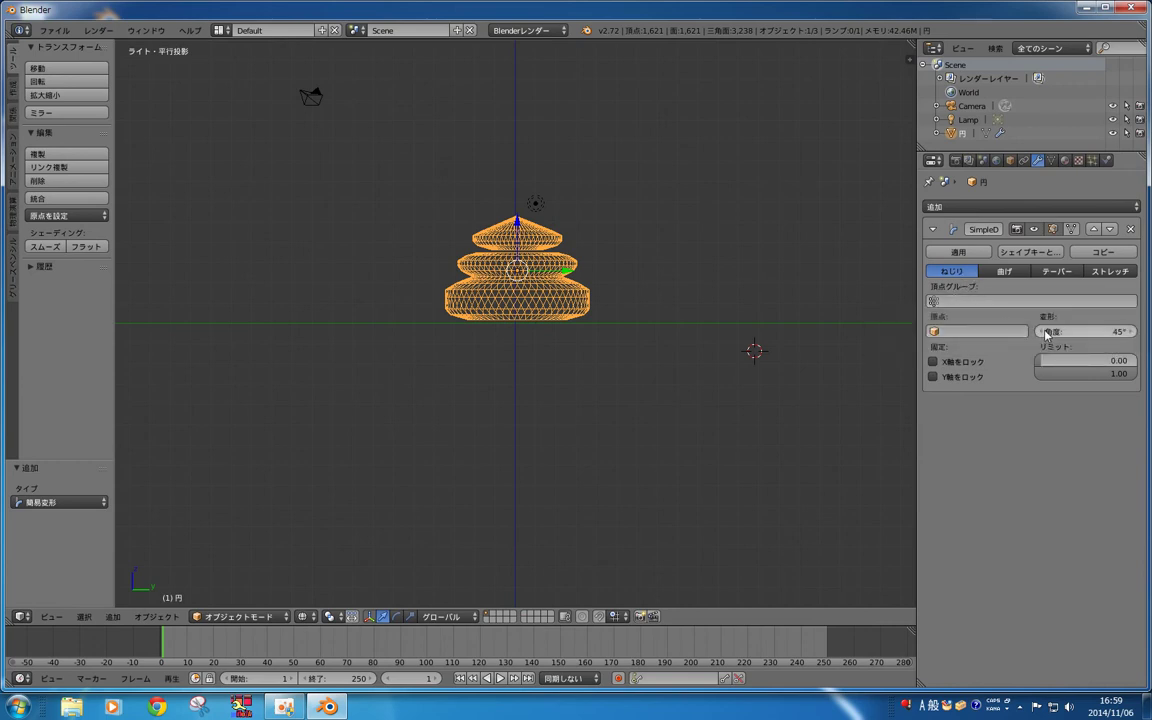
# Step: Set the Simple Deform twist angle to -89° and the upper limit to 0.93
pyautogui.click(1085, 331)
pyautogui.moveTo(1085, 331); pyautogui.dragTo(905, 327)
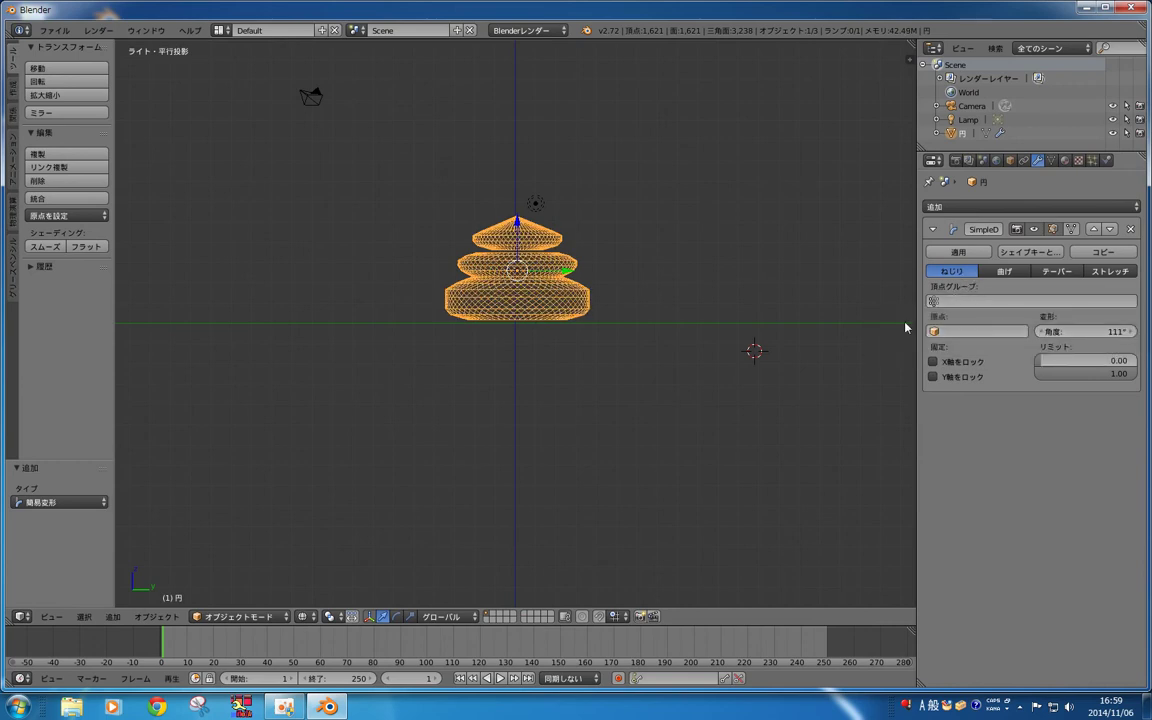
pyautogui.press('F12')
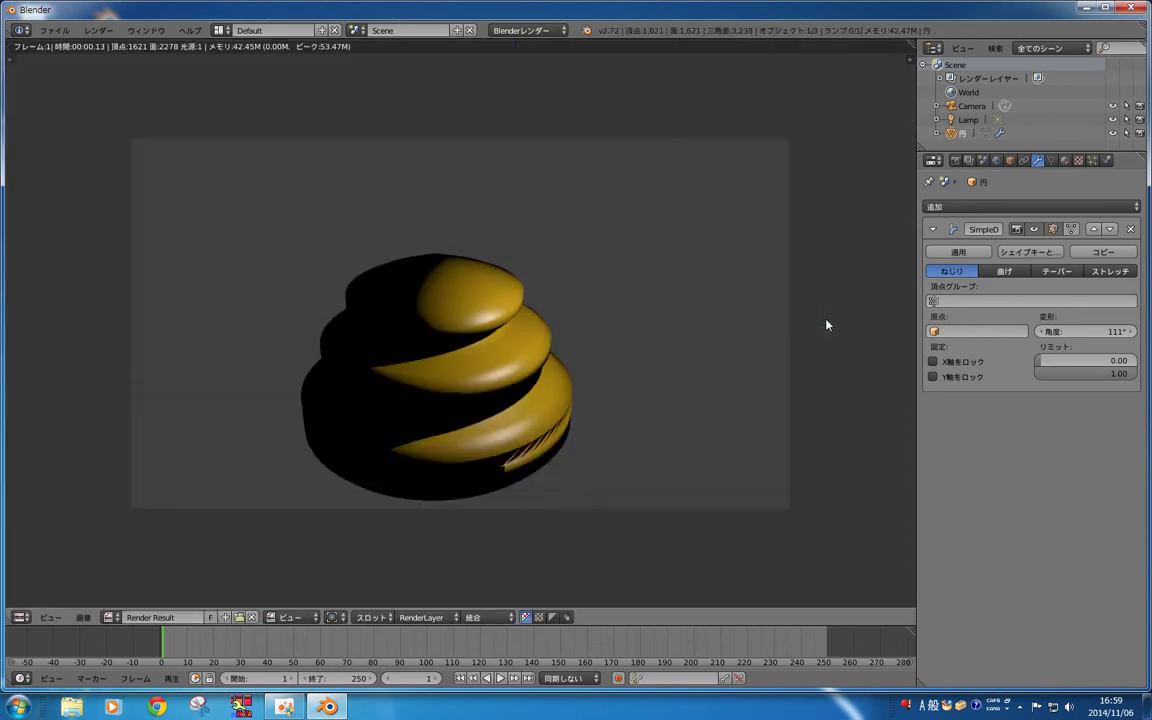
pyautogui.moveTo(1040, 337); pyautogui.dragTo(1080, 337)
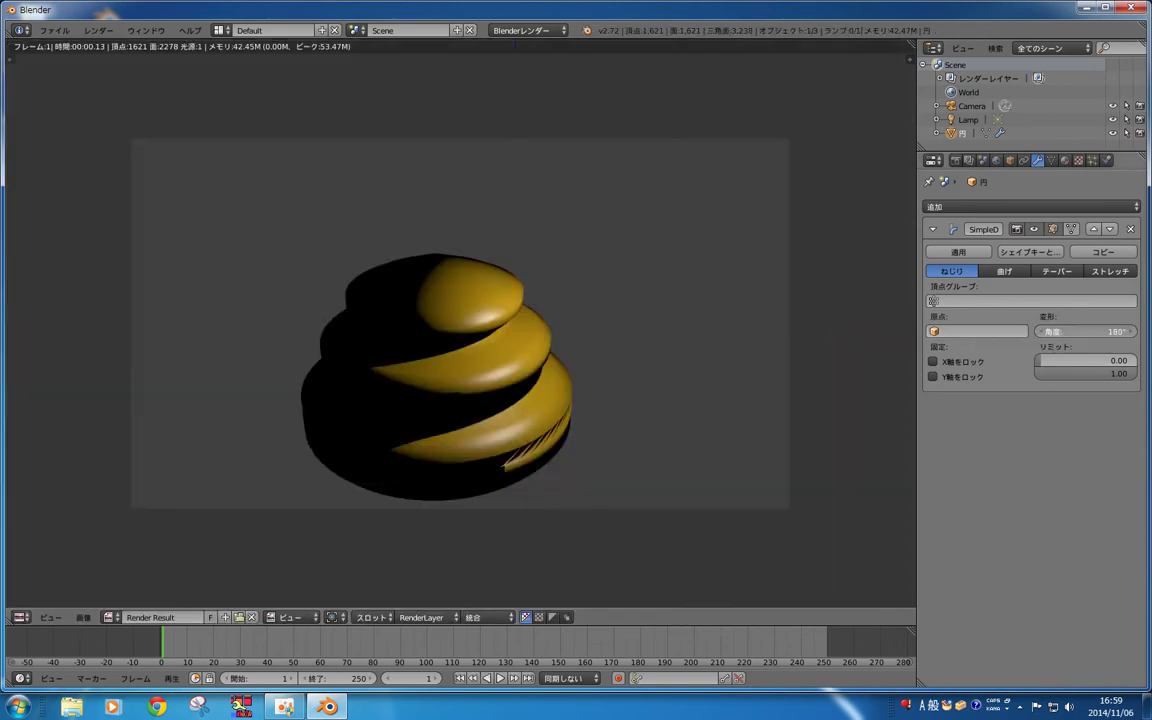
pyautogui.moveTo(1048, 338)
pyautogui.mouseDown()
pyautogui.moveTo(1020, 338)
pyautogui.moveTo(1077, 338)
pyautogui.moveTo(1055, 338)
pyautogui.mouseUp()
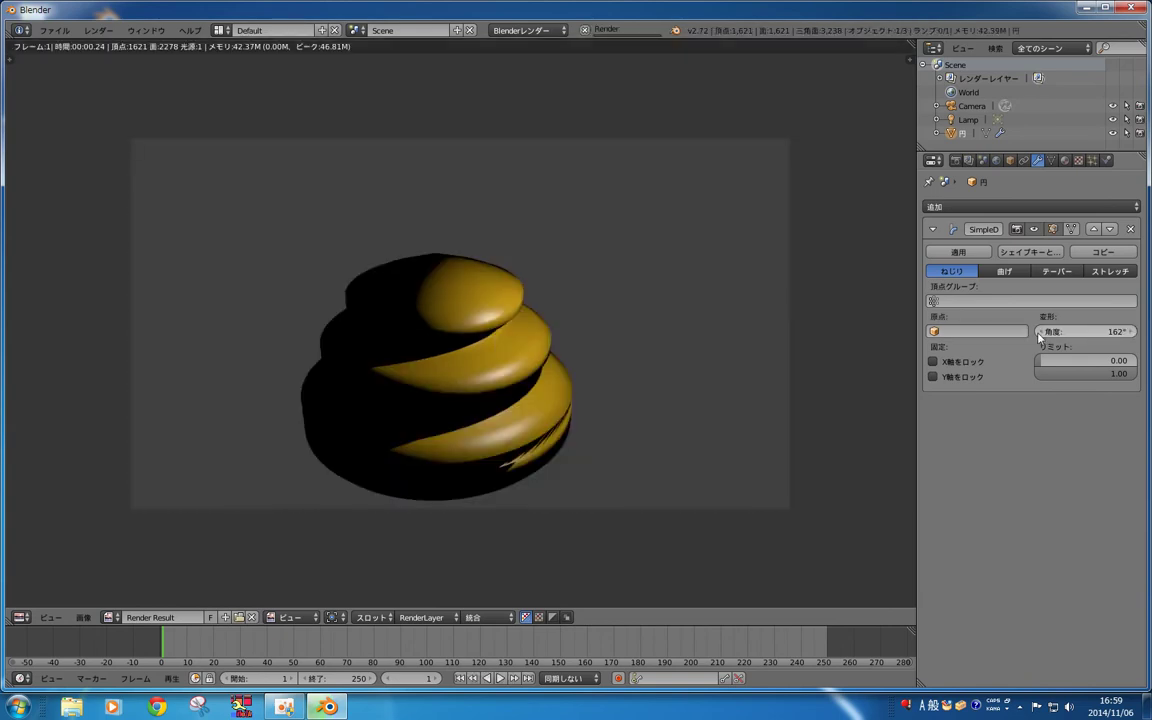
pyautogui.moveTo(1040, 337); pyautogui.dragTo(1077, 336)
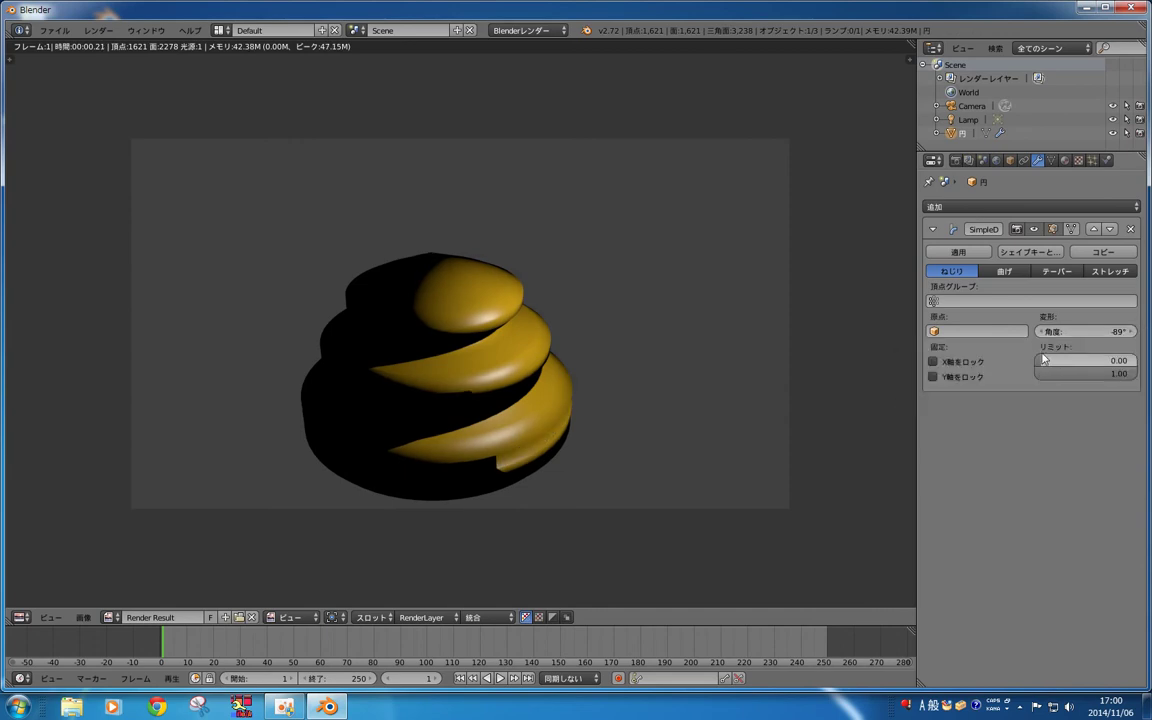
pyautogui.moveTo(1100, 380)
pyautogui.mouseDown()
pyautogui.moveTo(1081, 378)
pyautogui.moveTo(1125, 377)
pyautogui.mouseUp()
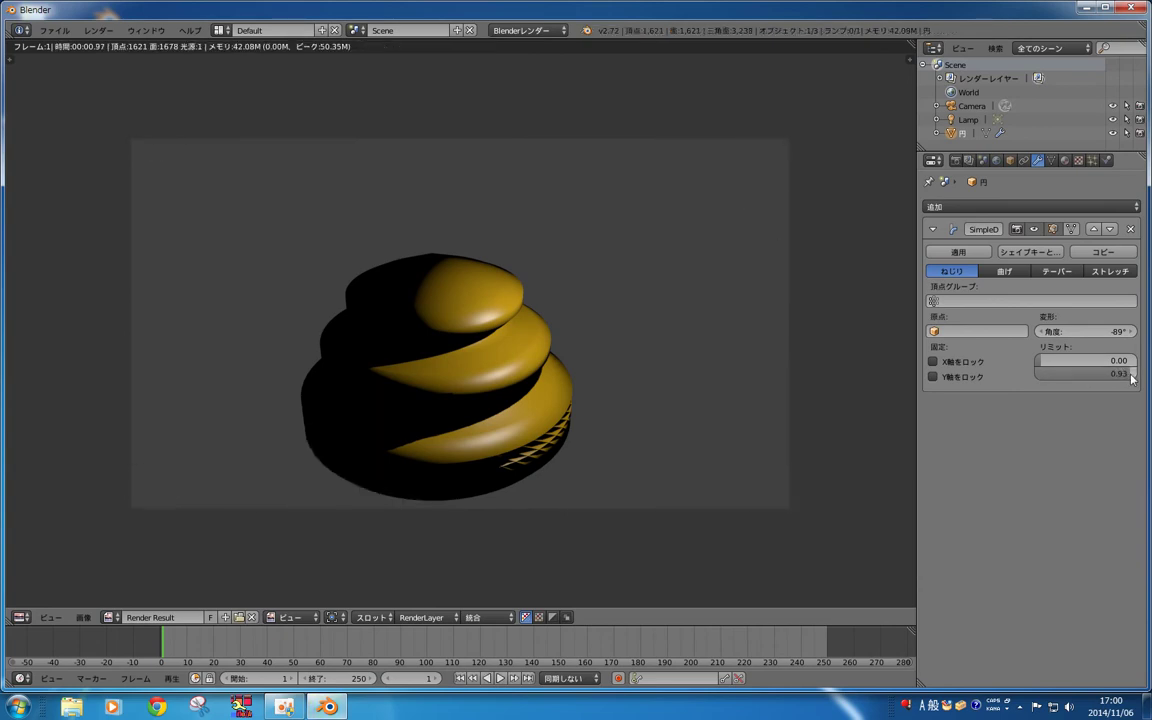
# Step: Try Bend and Stretch deform modes, then settle on Taper with strength -0.107
pyautogui.click(1016, 274)
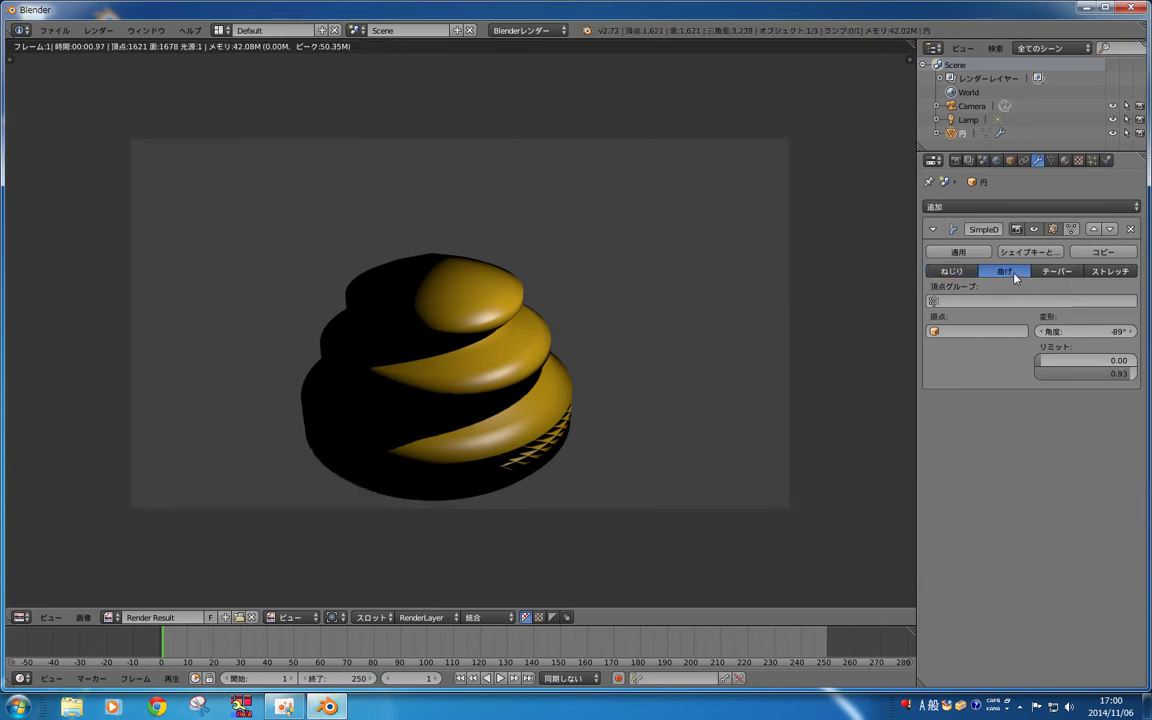
pyautogui.moveTo(1050, 332)
pyautogui.mouseDown()
pyautogui.moveTo(1076, 338)
pyautogui.moveTo(1090, 366)
pyautogui.moveTo(1121, 367)
pyautogui.mouseUp()
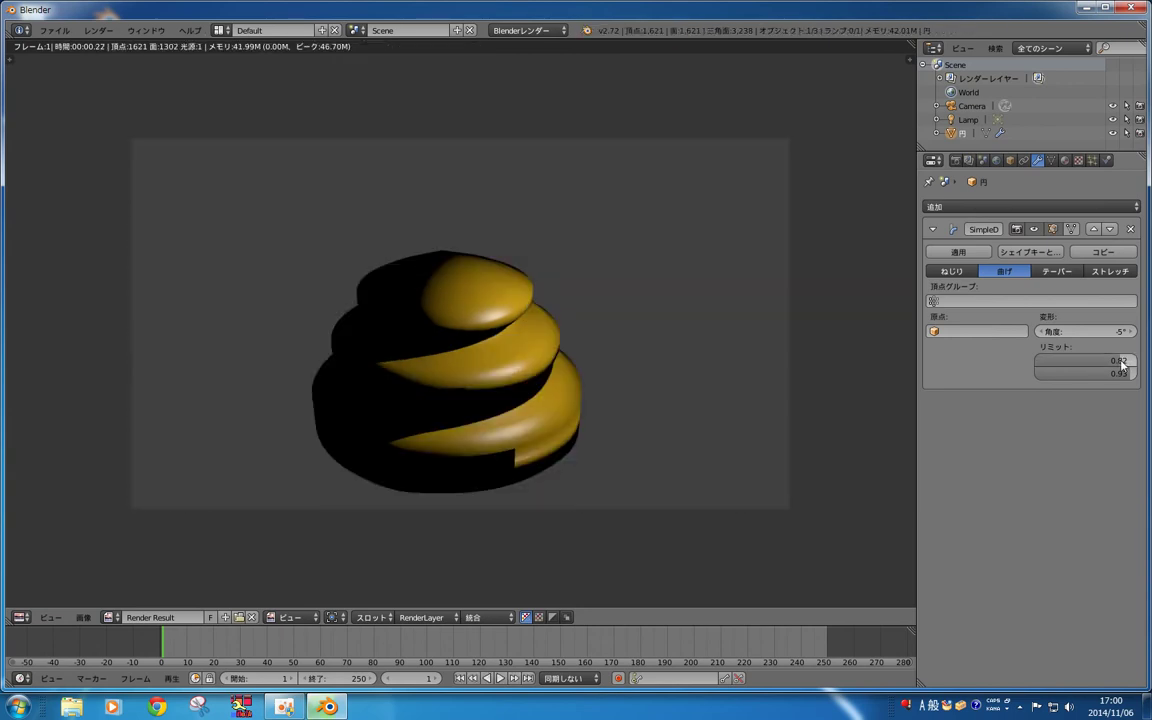
pyautogui.click(1060, 272)
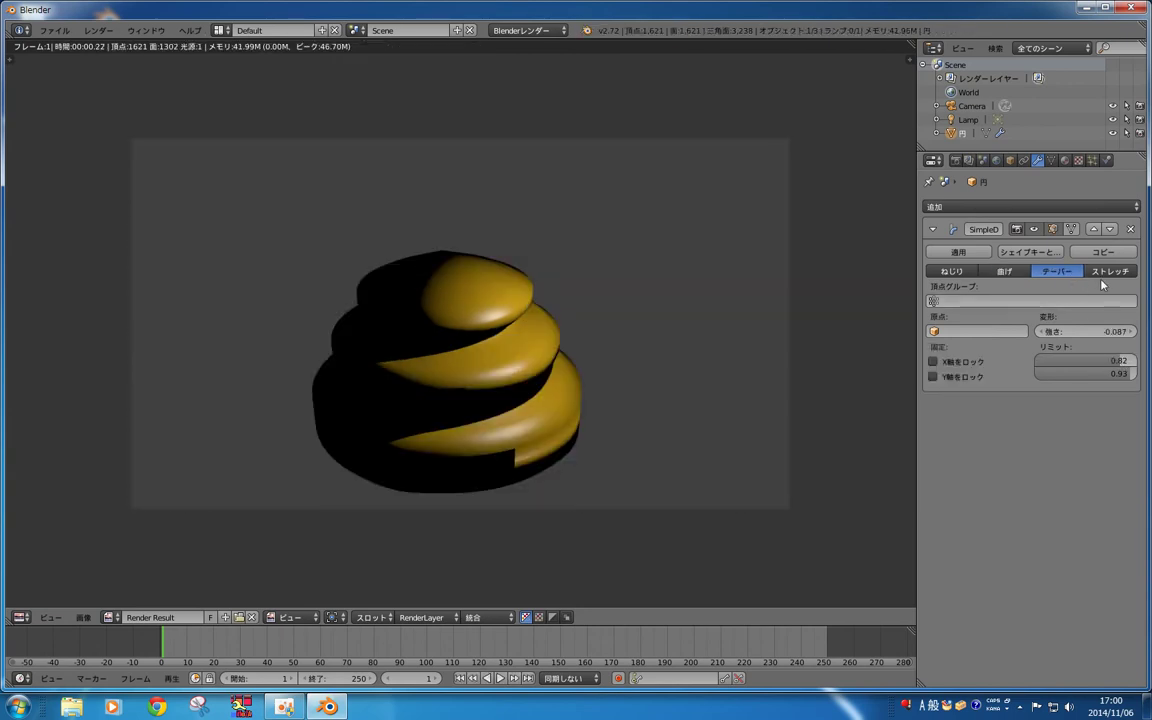
pyautogui.click(1101, 277)
pyautogui.moveTo(1066, 335)
pyautogui.mouseDown()
pyautogui.moveTo(1110, 335)
pyautogui.moveTo(1000, 335)
pyautogui.mouseUp()
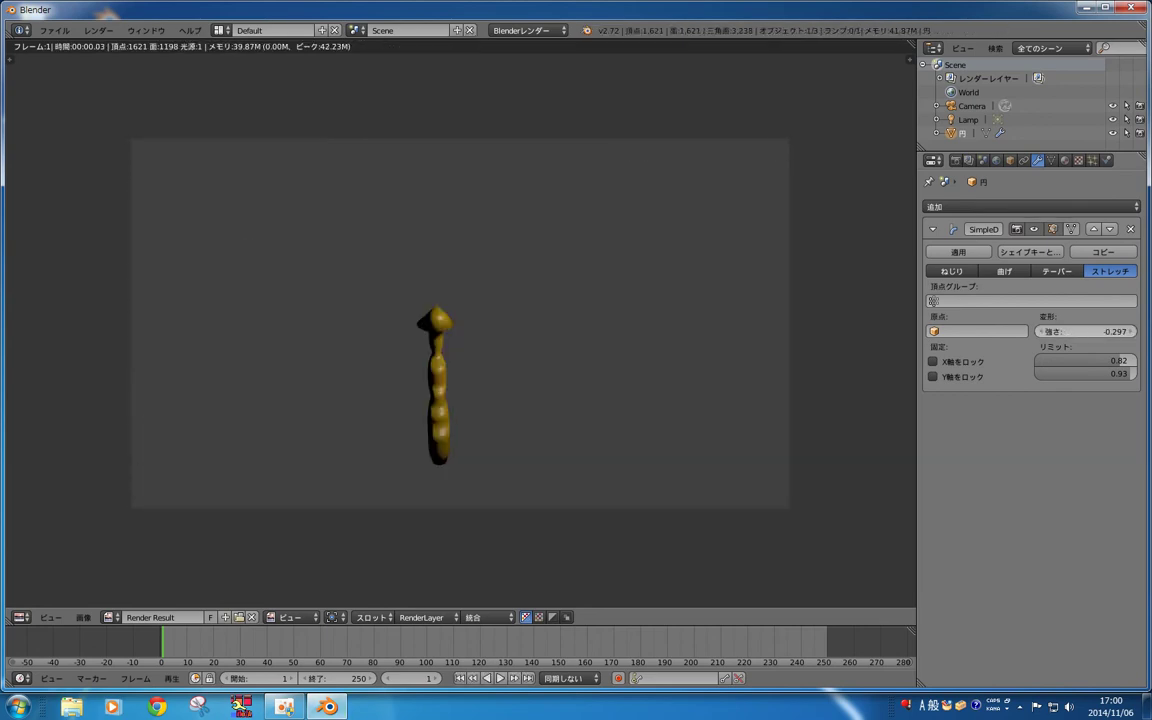
pyautogui.moveTo(1085, 331); pyautogui.dragTo(1110, 331)
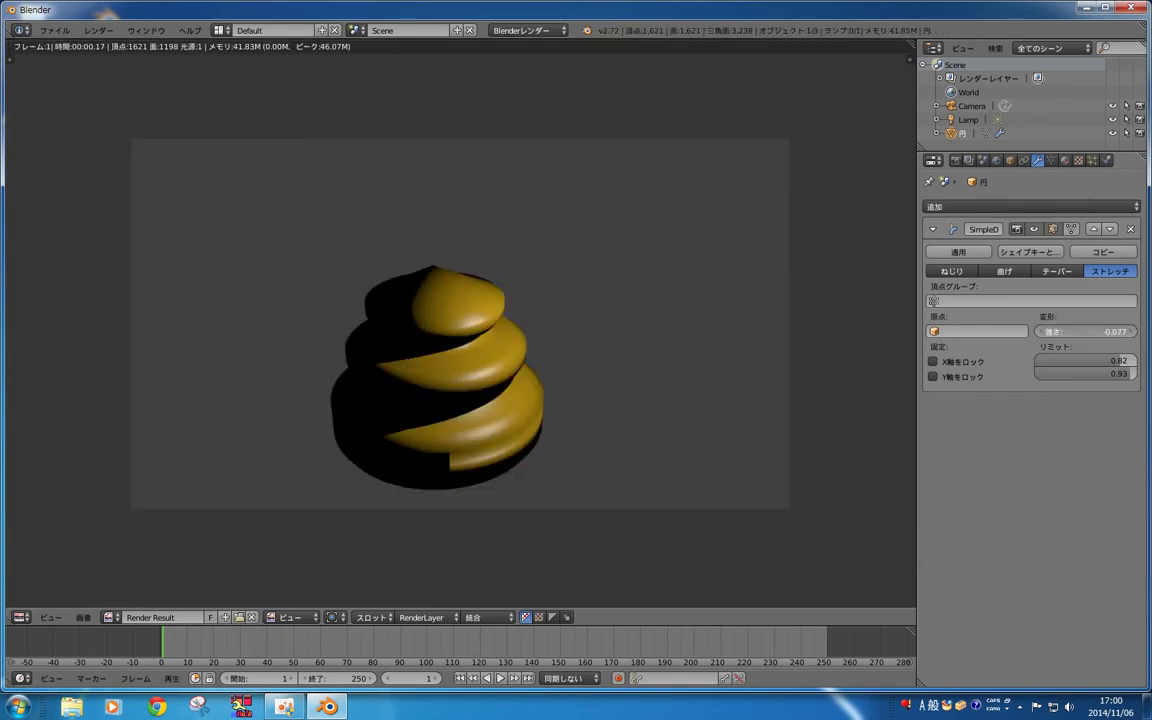
pyautogui.moveTo(1085, 331)
pyautogui.mouseDown()
pyautogui.moveTo(1061, 335)
pyautogui.moveTo(958, 297)
pyautogui.mouseUp()
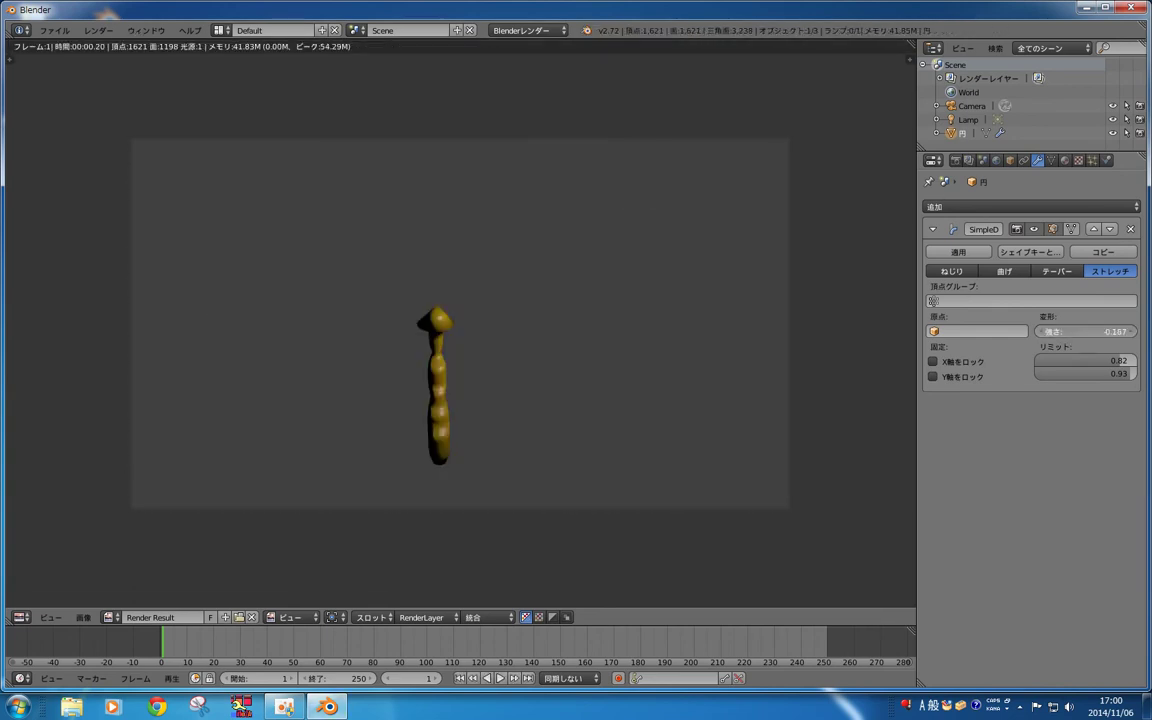
pyautogui.moveTo(1075, 342); pyautogui.dragTo(1090, 342)
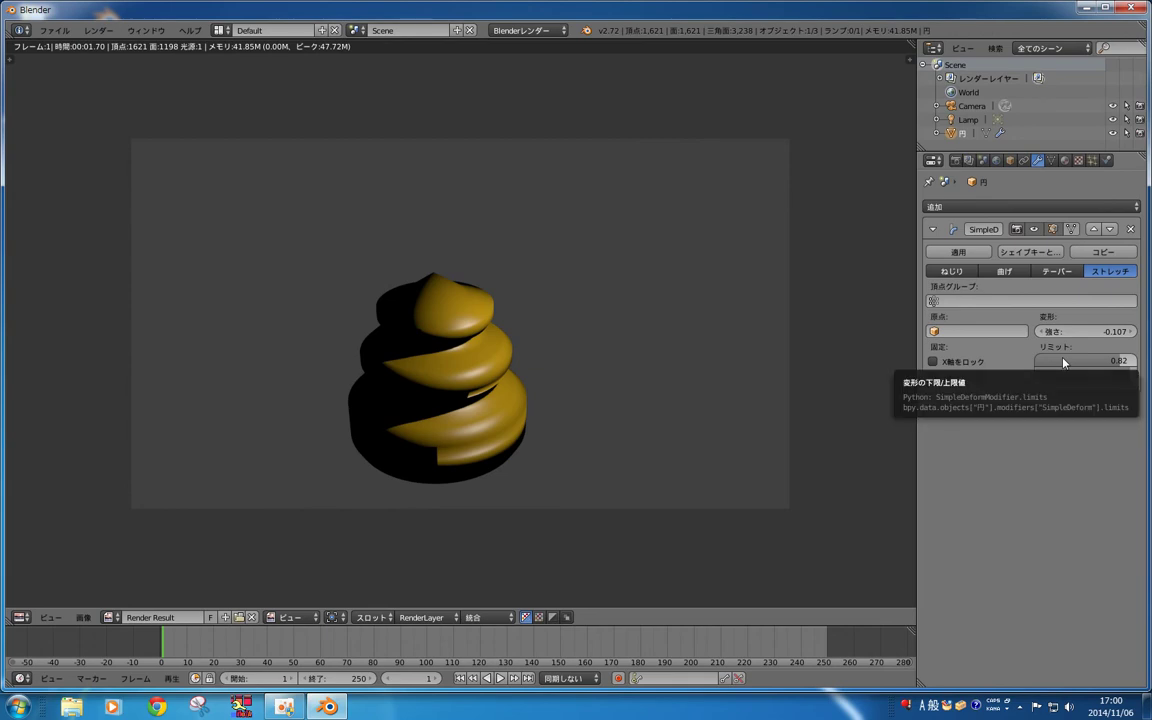
pyautogui.click(1055, 271)
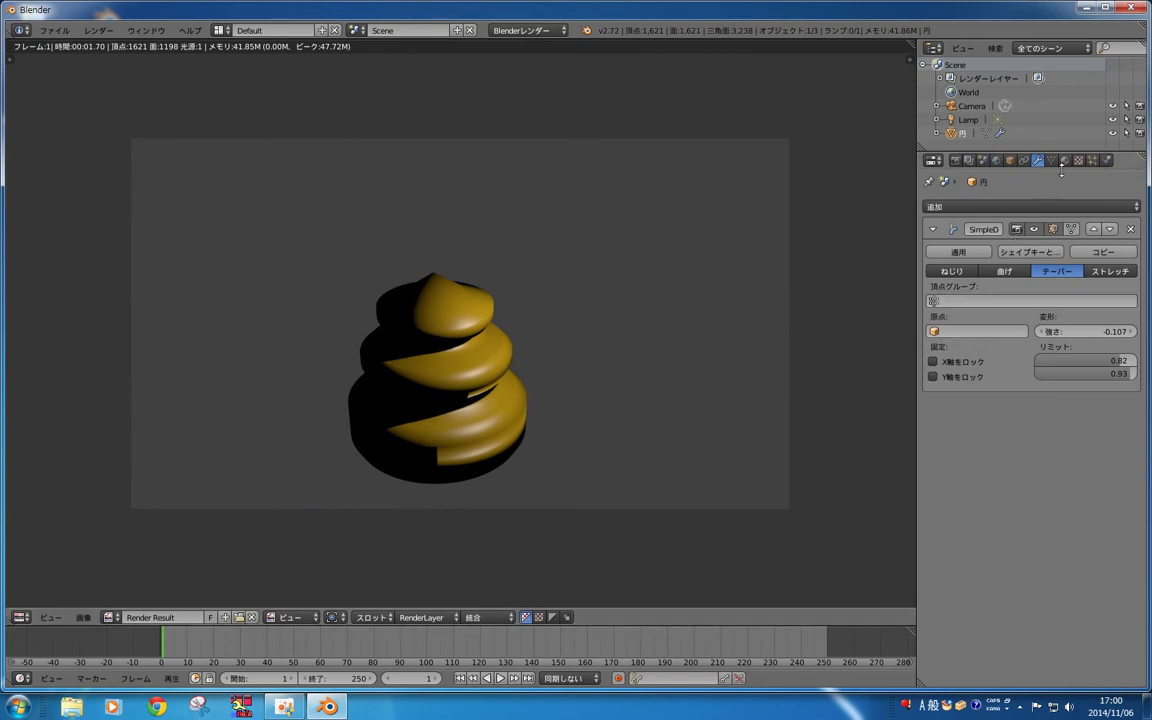
# Step: Lower the gold material's diffuse intensity to 0.114
pyautogui.click(1064, 160)
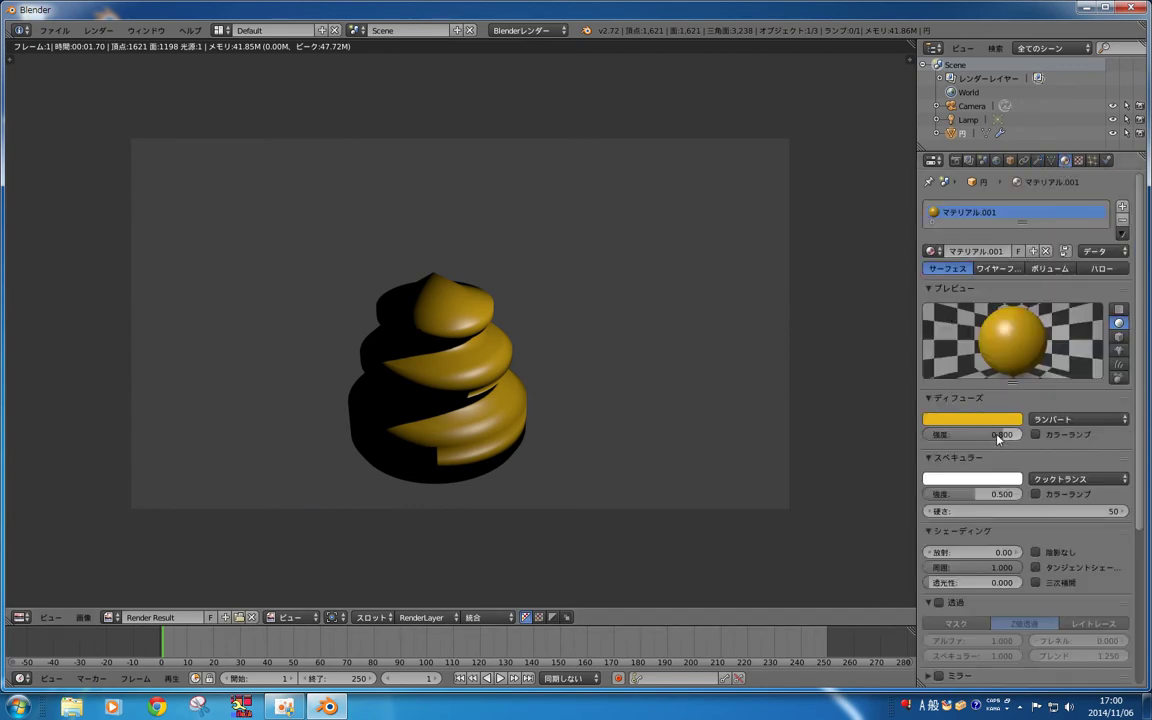
pyautogui.moveTo(996, 435)
pyautogui.mouseDown()
pyautogui.moveTo(932, 437)
pyautogui.moveTo(988, 441)
pyautogui.mouseUp()
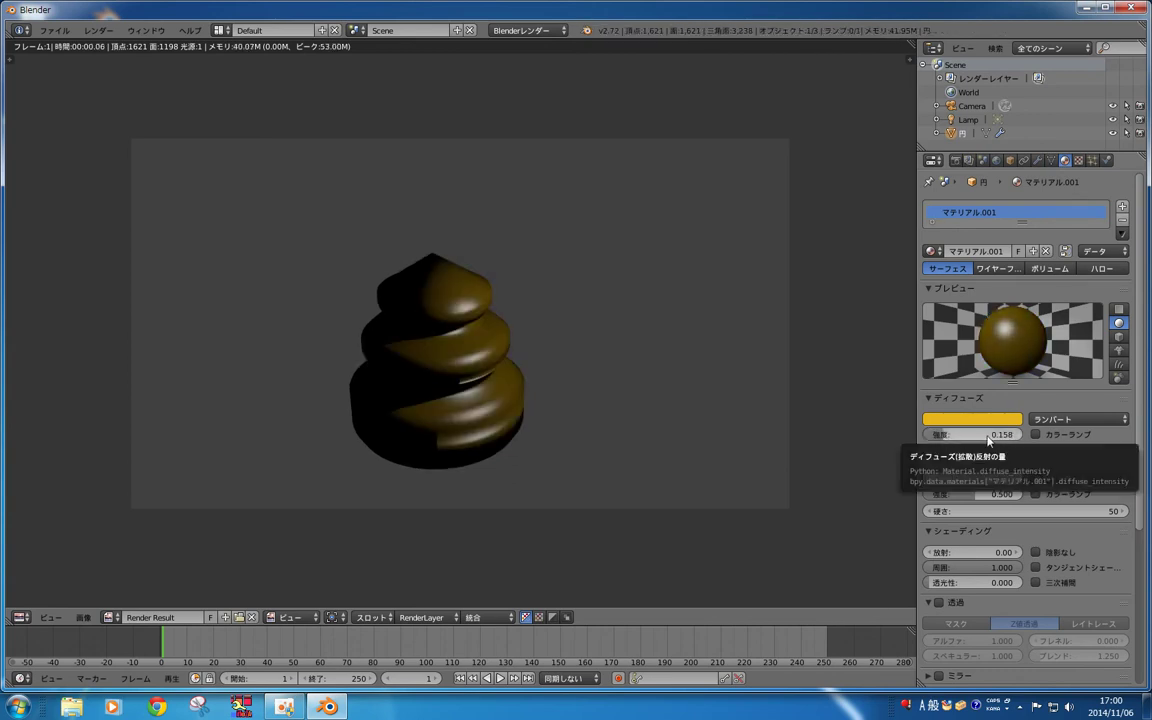
pyautogui.scroll(-3, 1139, 447)
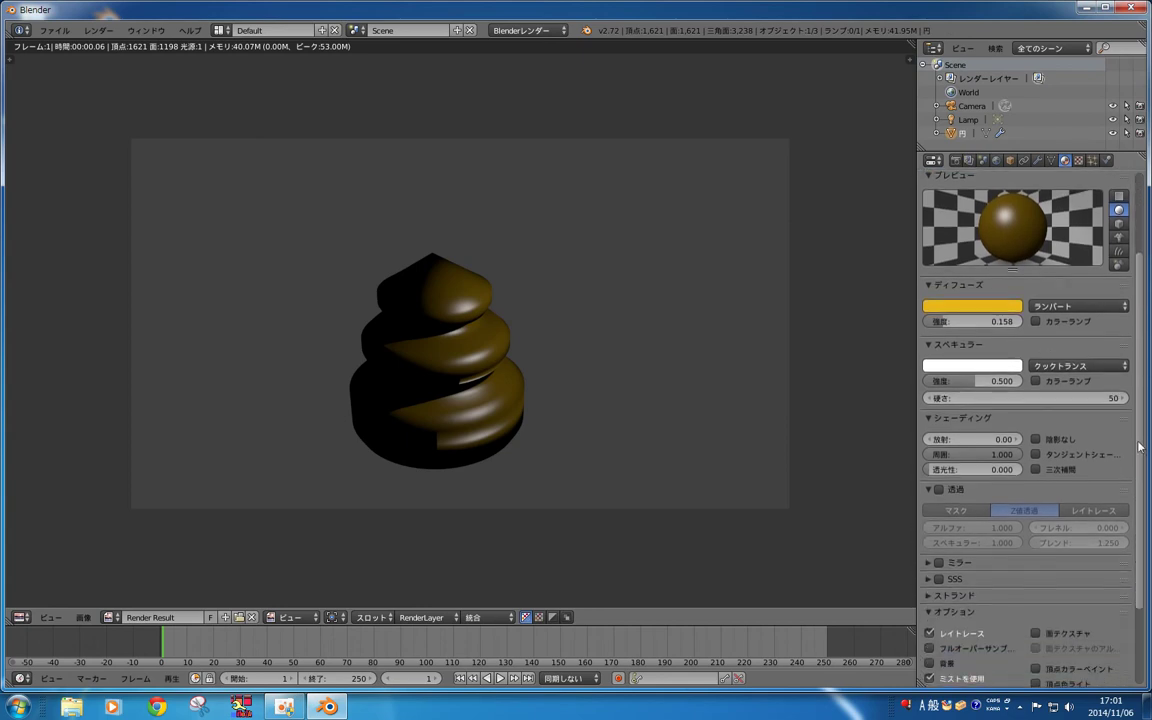
# Step: Set specular hardness to 93 and lower the specular intensity, checking with a render
pyautogui.moveTo(1005, 398); pyautogui.dragTo(940, 398)
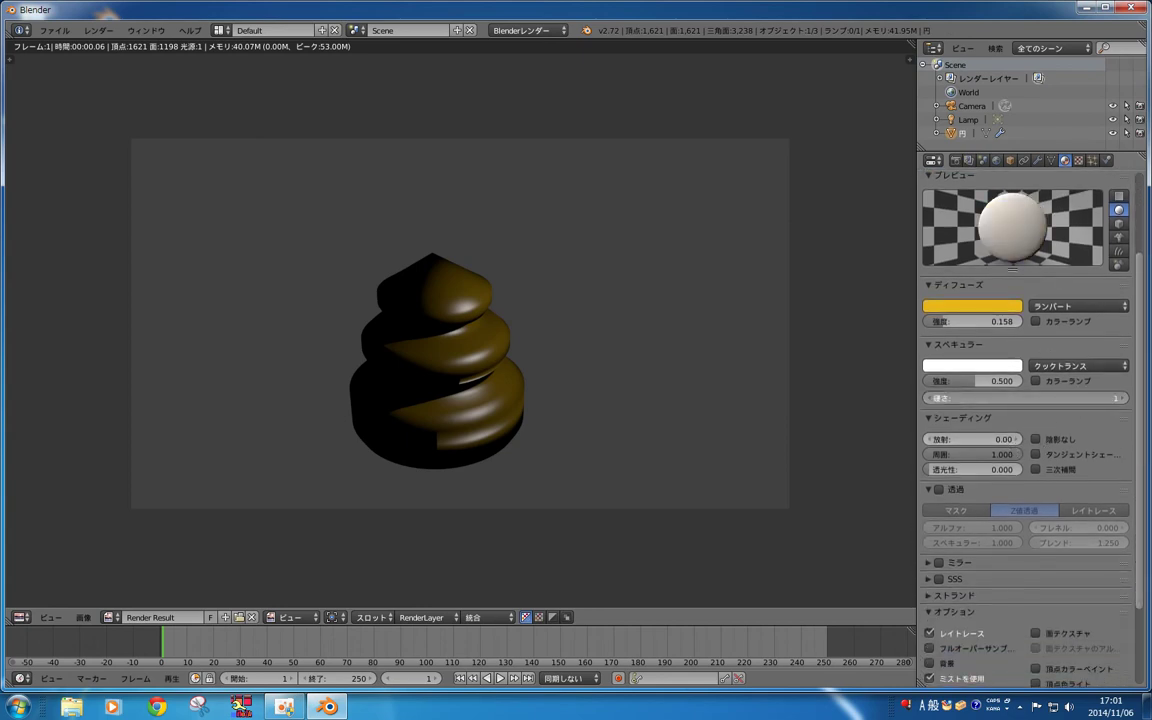
pyautogui.press('F12')
pyautogui.moveTo(1085, 398); pyautogui.dragTo(1110, 398)
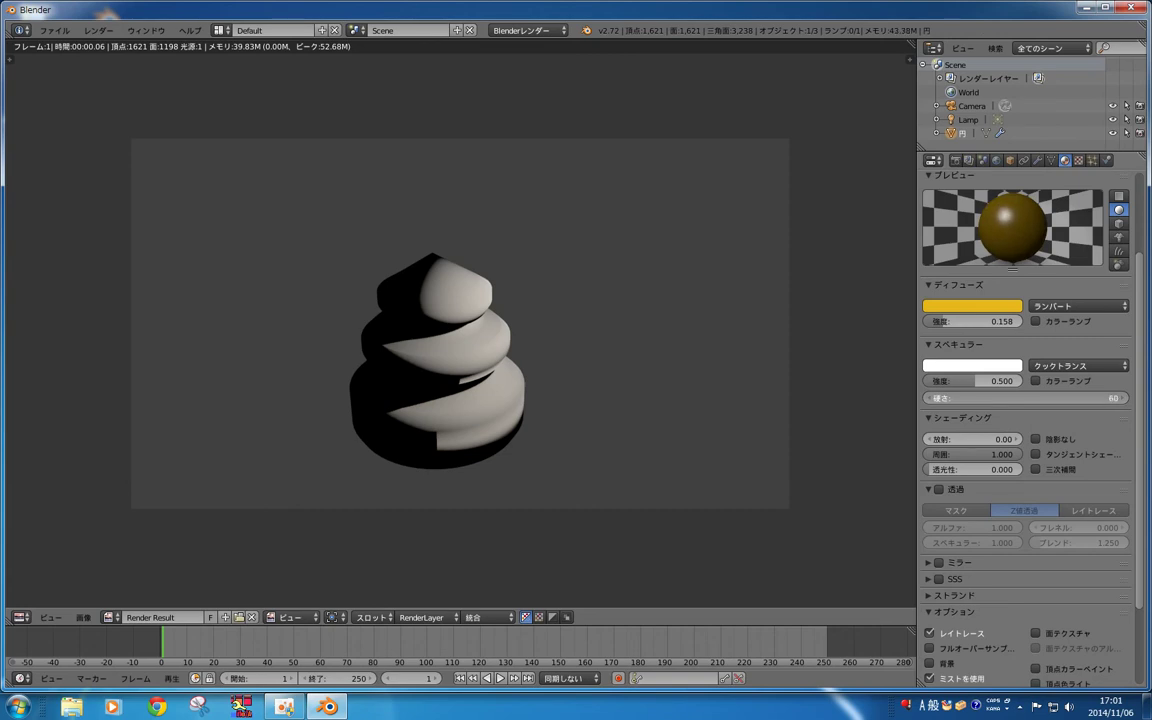
pyautogui.moveTo(1060, 398)
pyautogui.mouseDown()
pyautogui.moveTo(1045, 398)
pyautogui.moveTo(1095, 398)
pyautogui.mouseUp()
pyautogui.moveTo(990, 321); pyautogui.dragTo(940, 325)
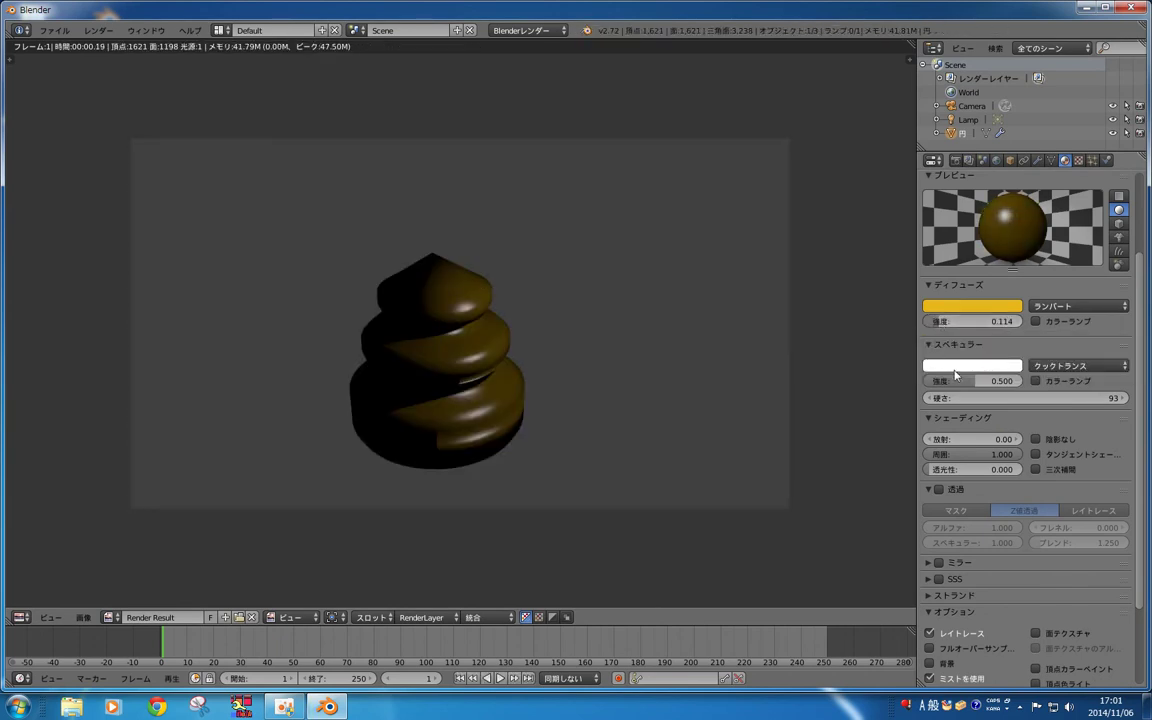
pyautogui.moveTo(945, 381)
pyautogui.mouseDown()
pyautogui.moveTo(925, 381)
pyautogui.moveTo(976, 386)
pyautogui.mouseUp()
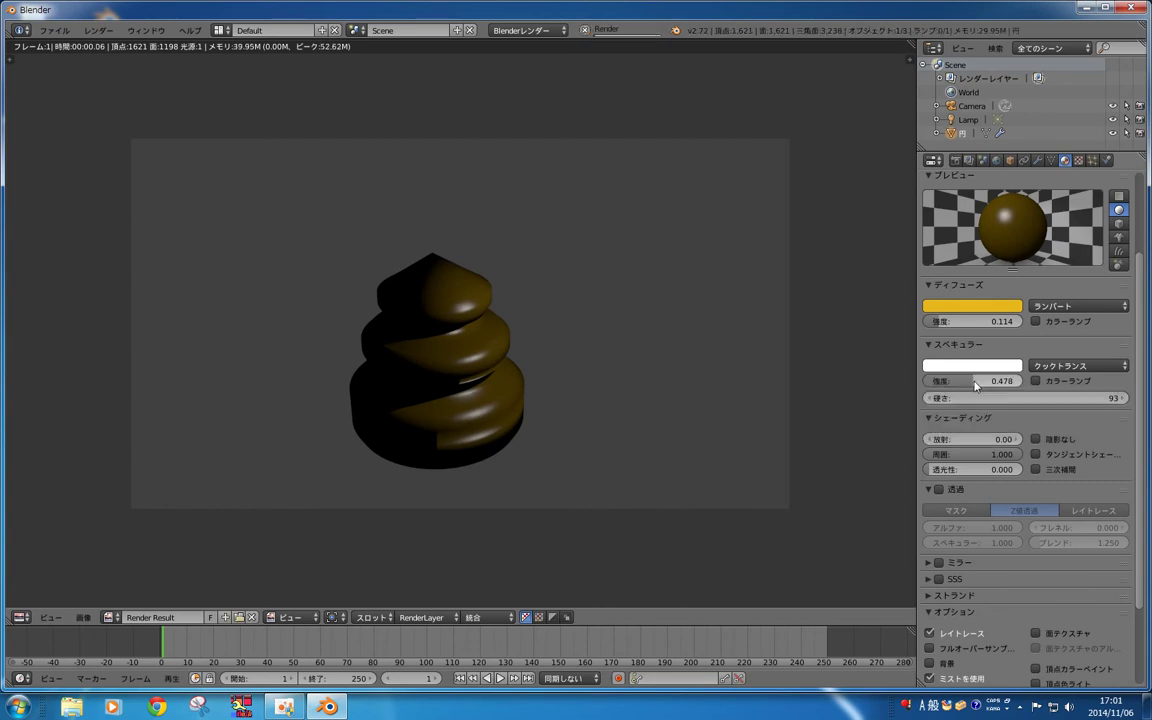
# Step: Enable material transparency and test Mask mode and a lower alpha with renders
pyautogui.click(1105, 511)
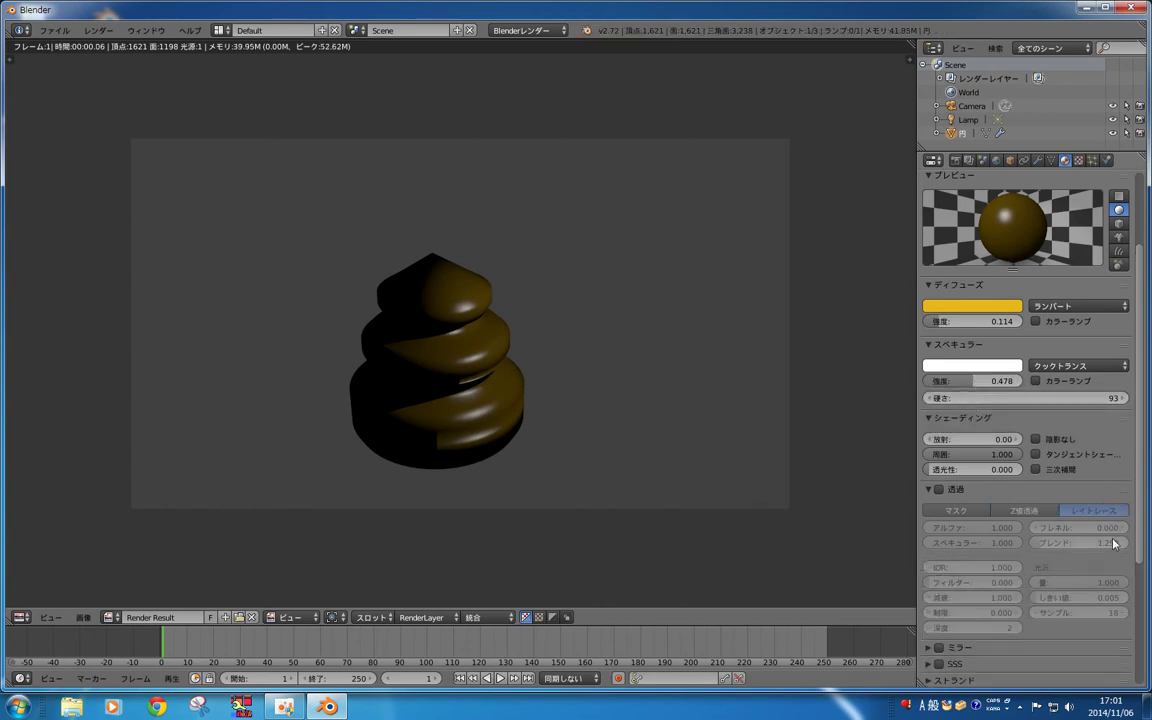
pyautogui.click(939, 489)
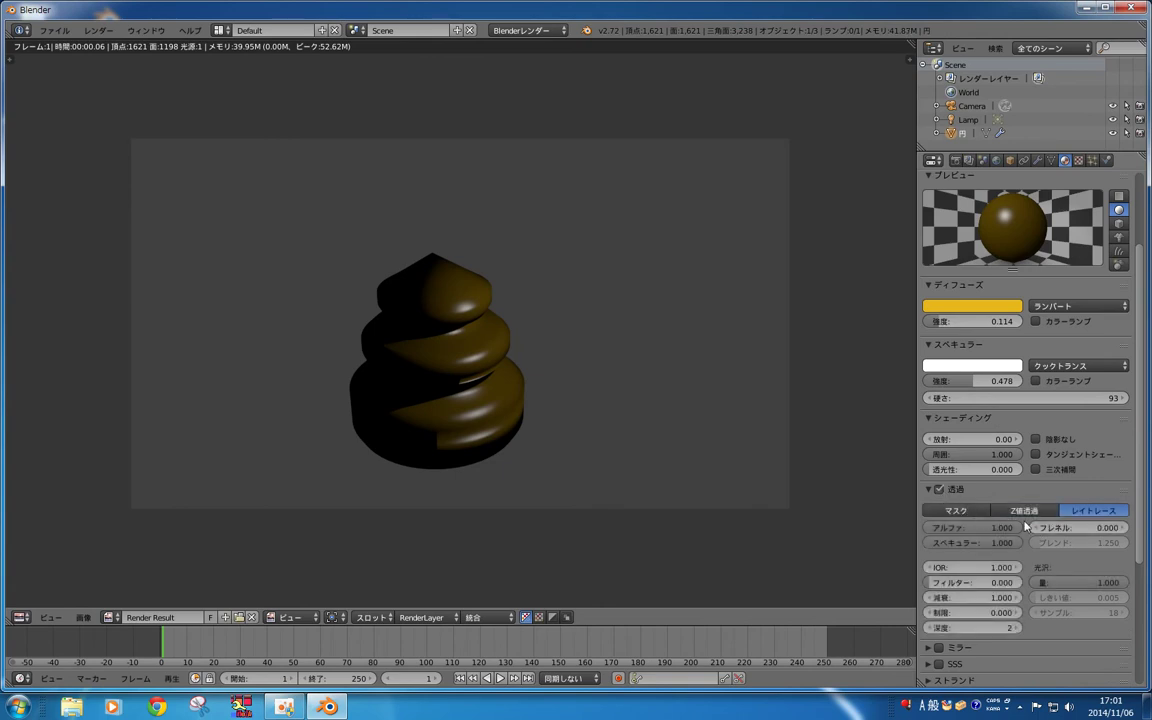
pyautogui.press('F12')
pyautogui.click(979, 511)
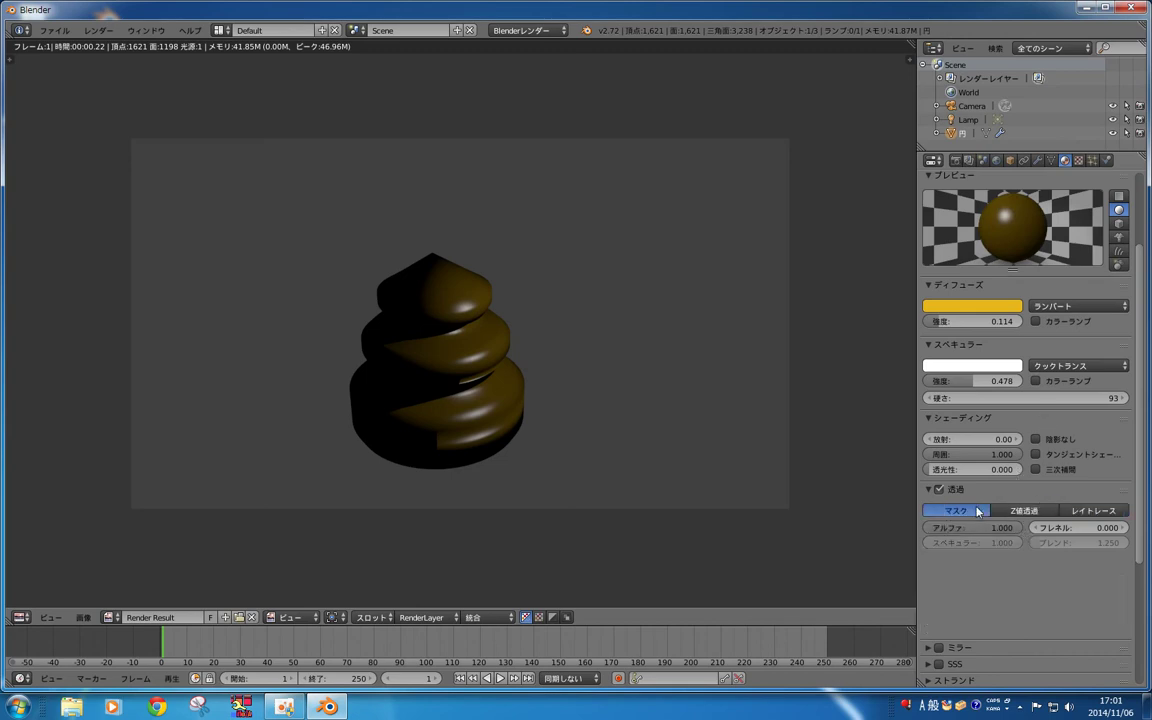
pyautogui.press('F12')
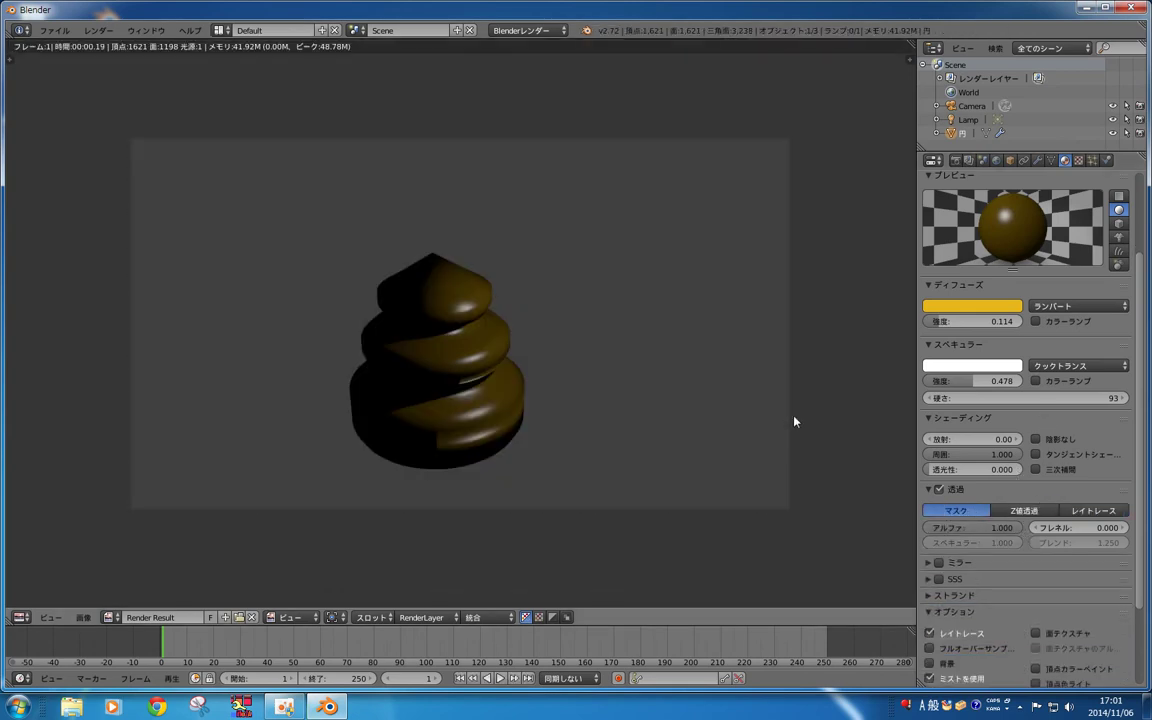
pyautogui.moveTo(975, 527); pyautogui.dragTo(945, 527)
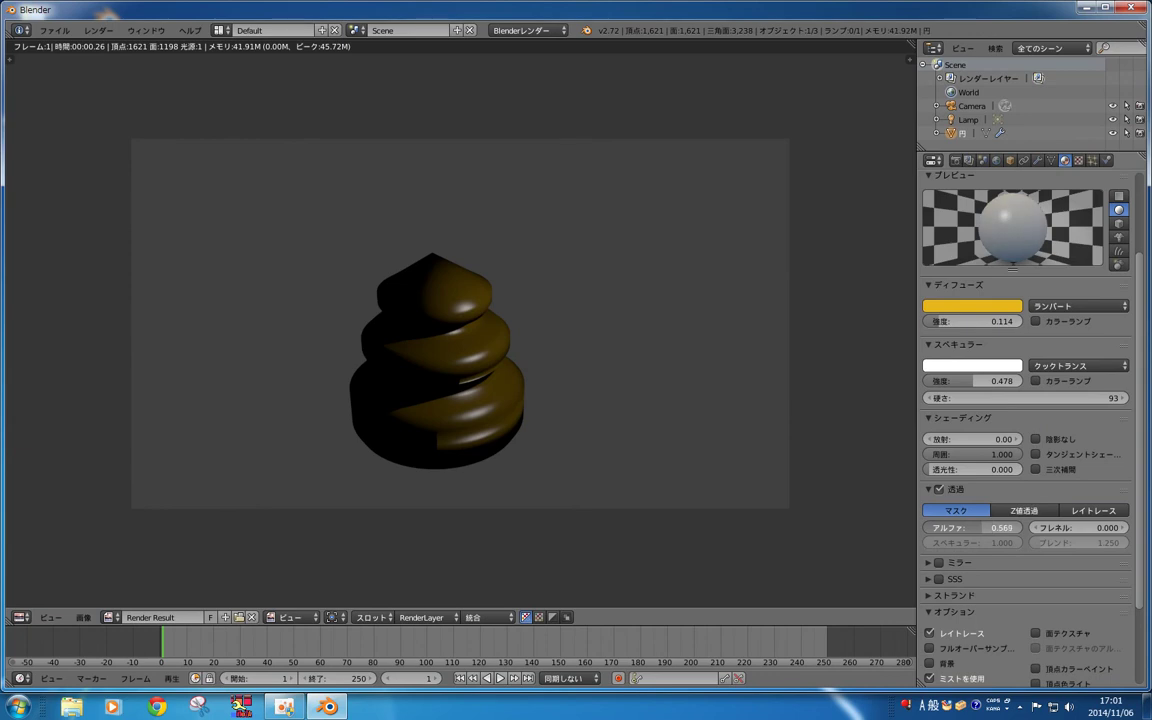
pyautogui.press('Escape')
pyautogui.press('F12')
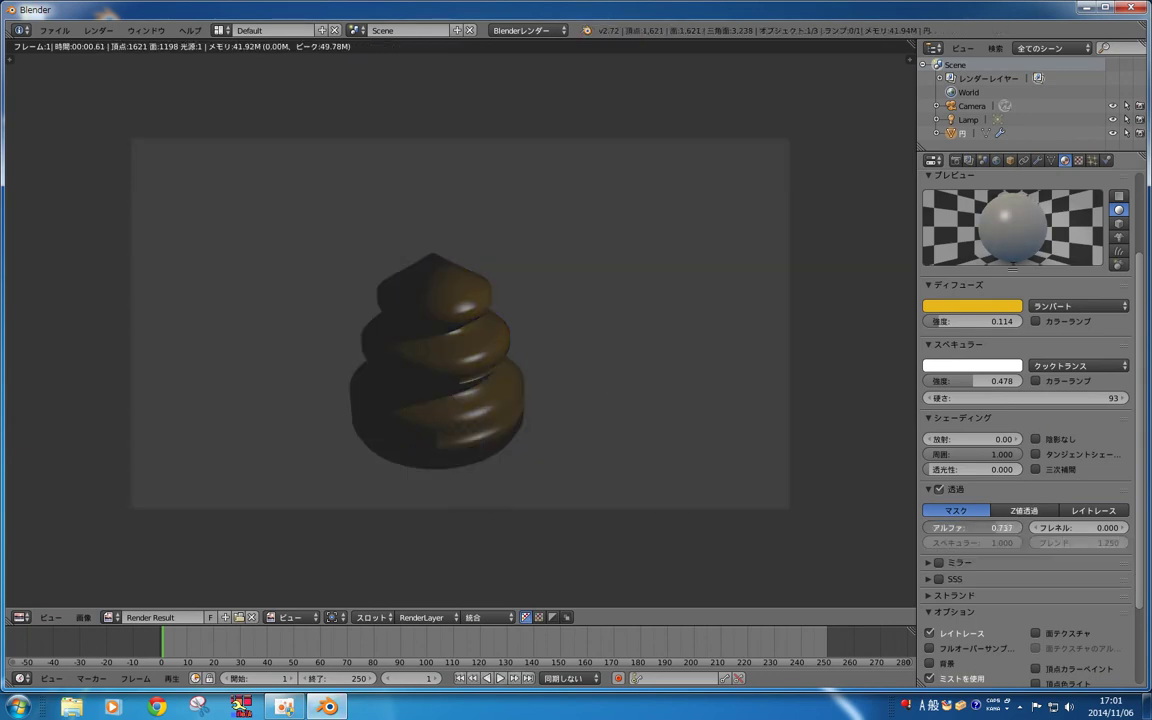
pyautogui.press('F12')
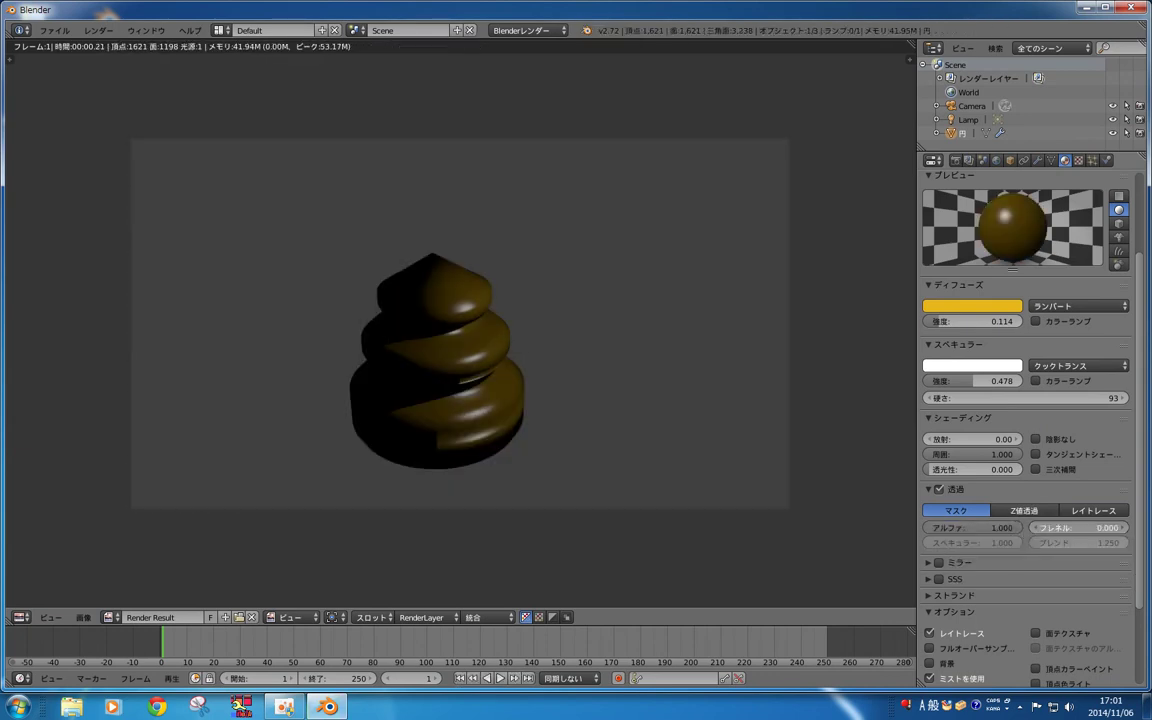
# Step: Switch transparency to Raytrace with alpha 1.000, adjust the blend, and re-render
pyautogui.moveTo(1075, 527)
pyautogui.mouseDown()
pyautogui.moveTo(1125, 527)
pyautogui.moveTo(1060, 527)
pyautogui.mouseUp()
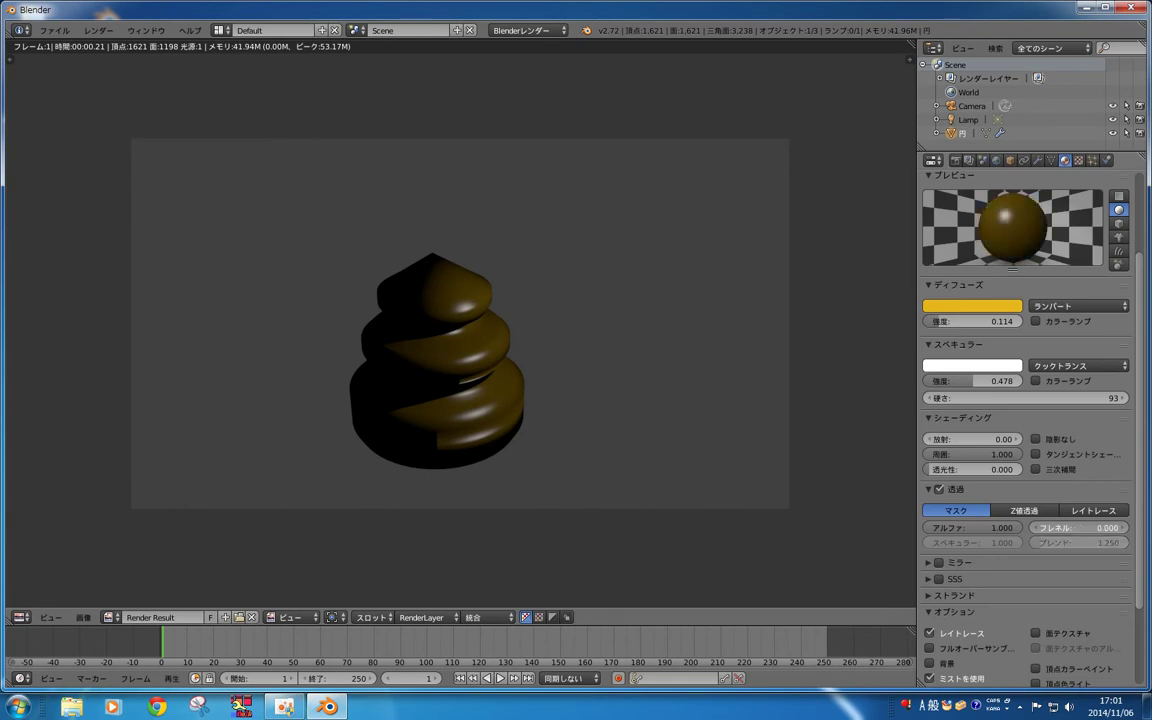
pyautogui.click(1094, 510)
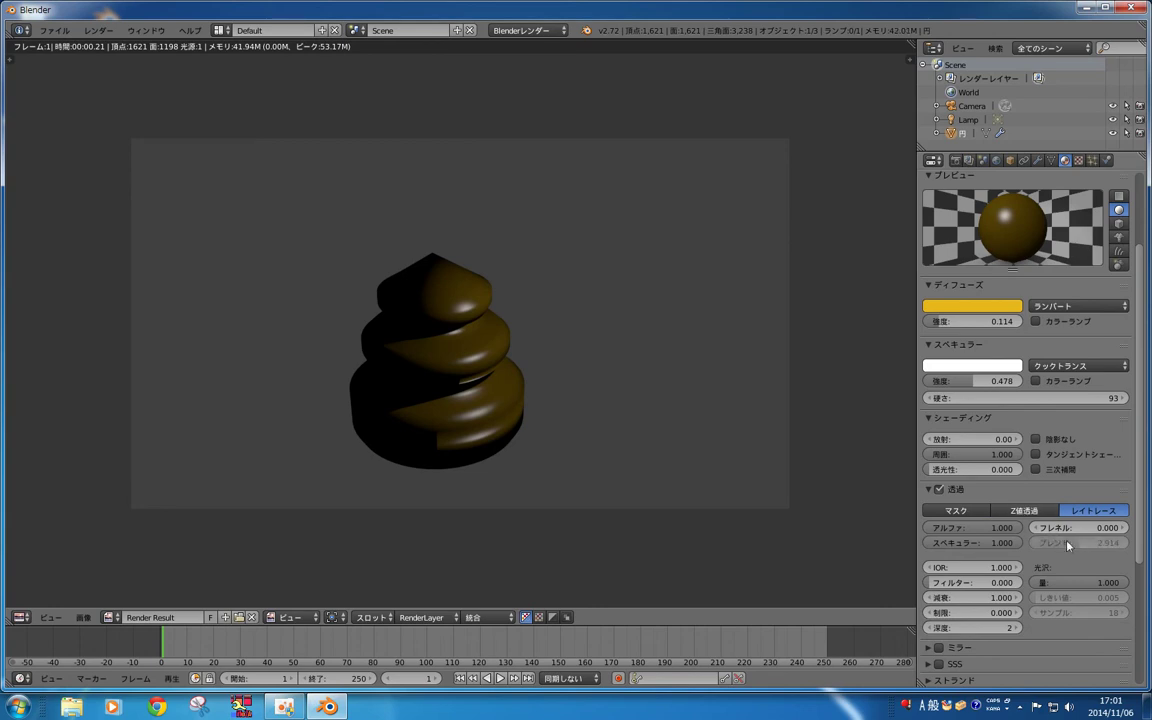
pyautogui.moveTo(1085, 543); pyautogui.dragTo(1075, 528)
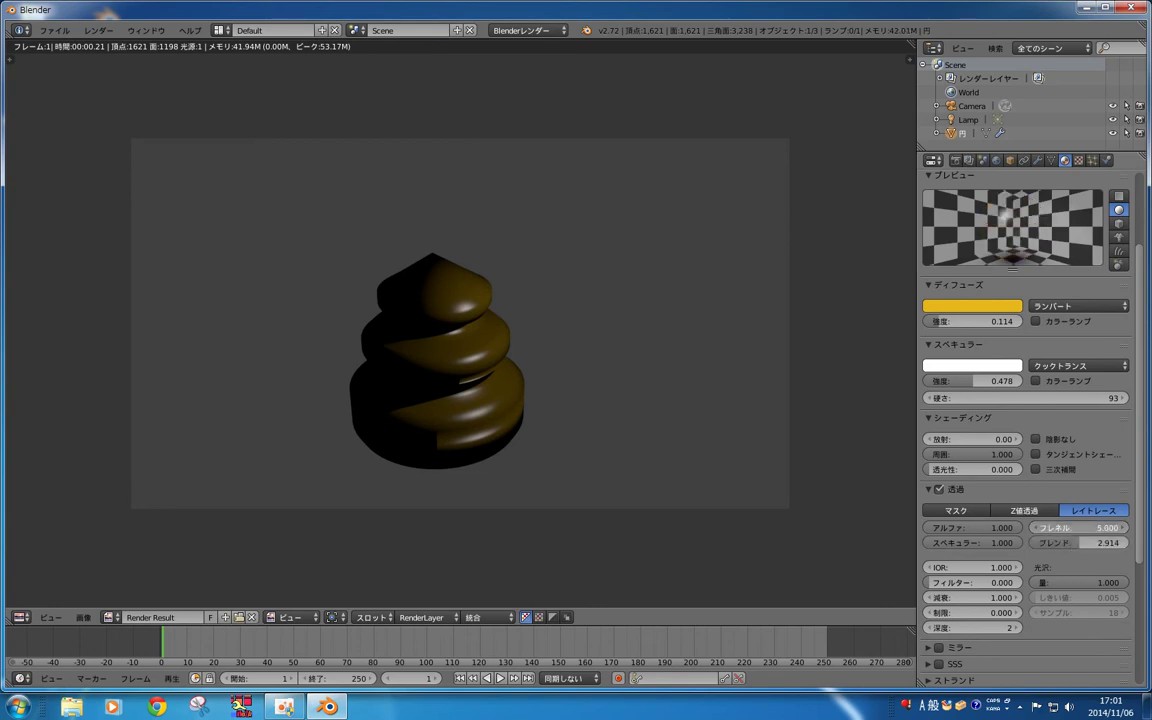
pyautogui.press('F12')
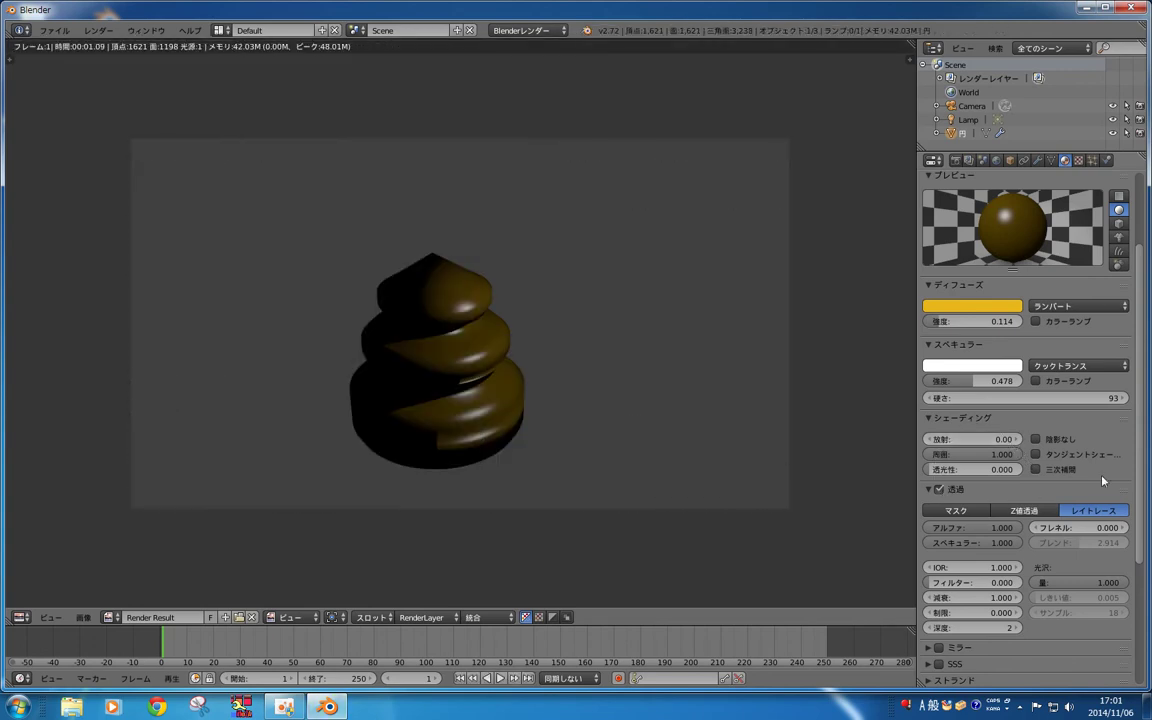
pyautogui.scroll(-5, 1140, 354)
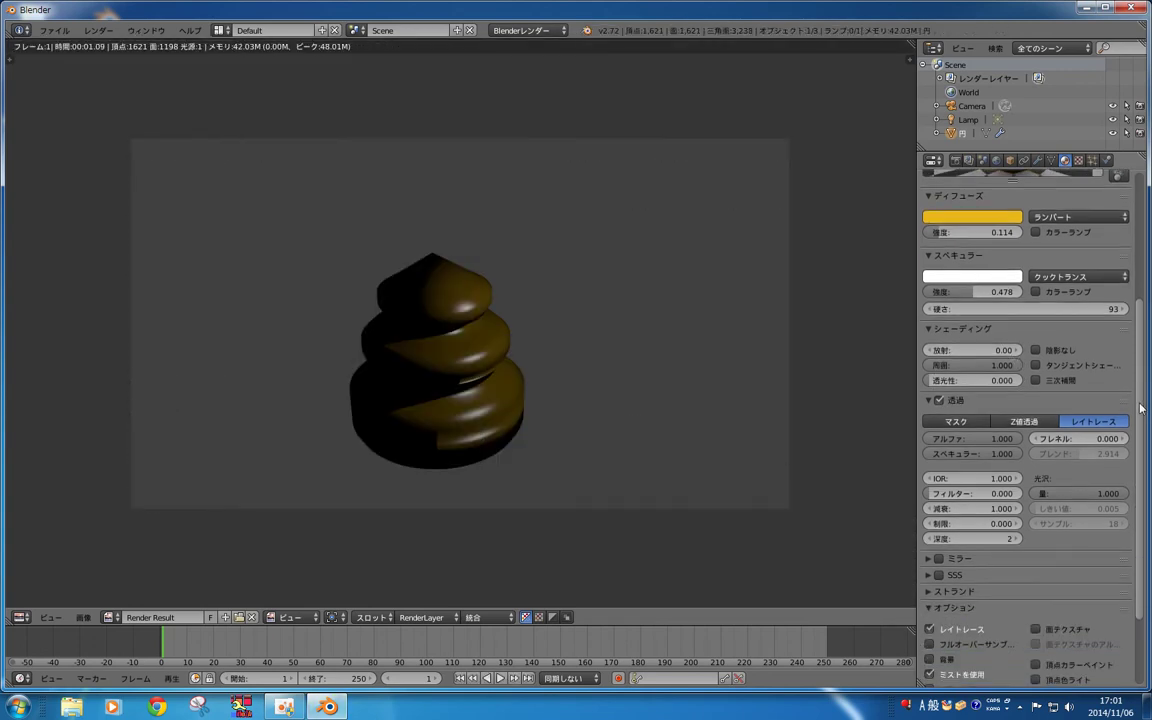
# Step: Lower the material's specular intensity to 0.069 and re-render
pyautogui.scroll(4, 1137, 357)
pyautogui.scroll(1, 1135, 359)
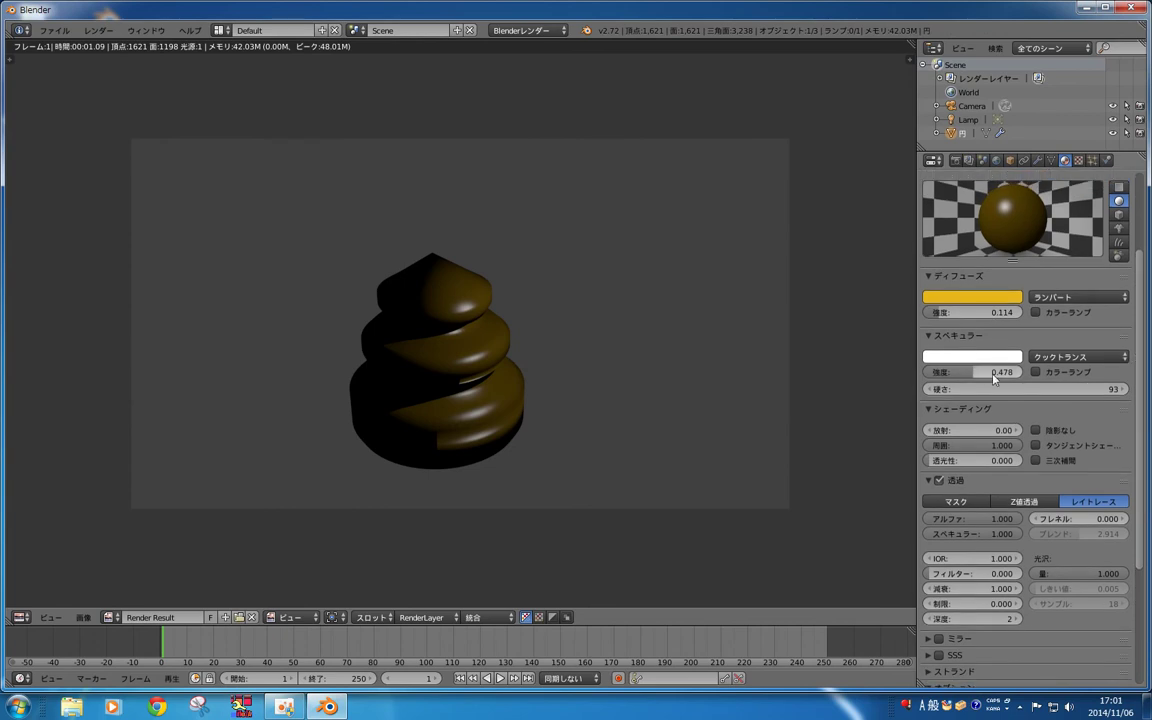
pyautogui.moveTo(975, 372); pyautogui.dragTo(950, 372)
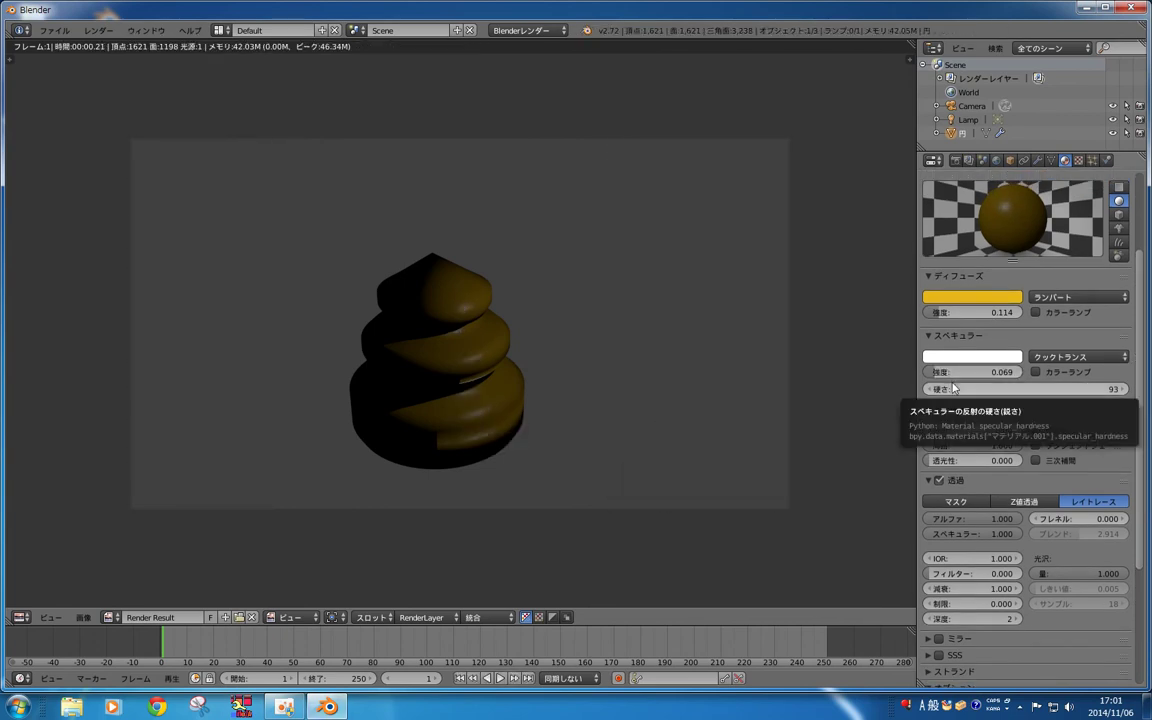
pyautogui.press('F12')
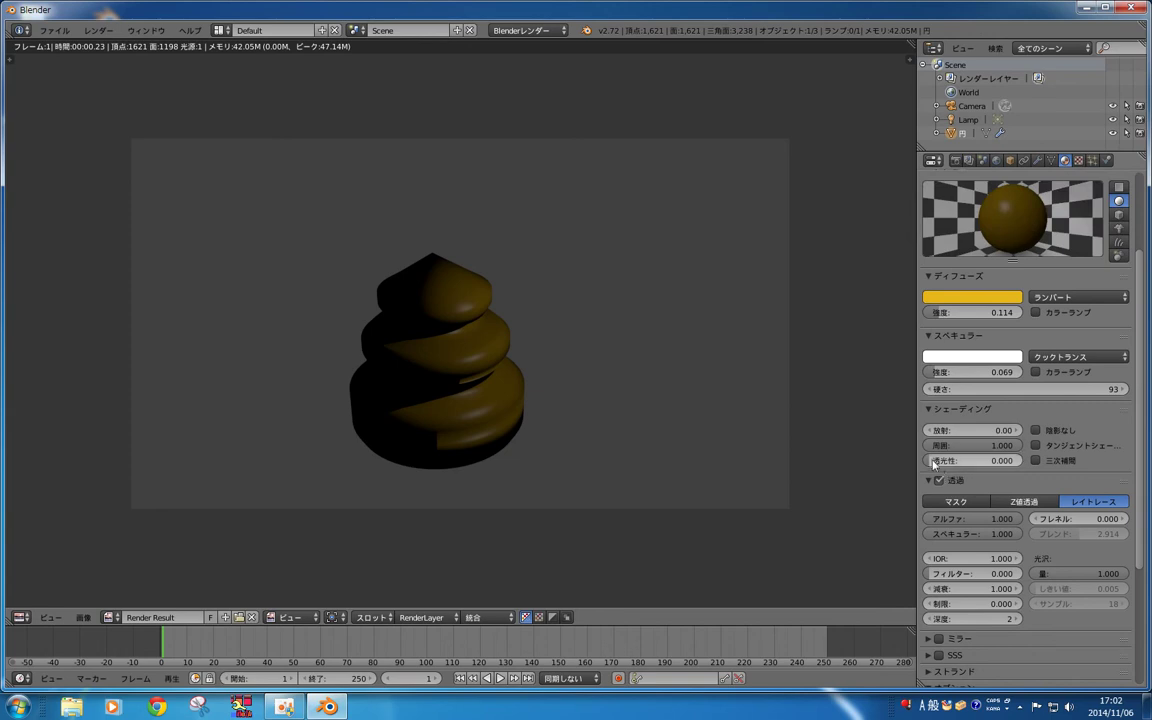
# Step: Set translucency to 0, test a higher transparency Fresnel, then reset Fresnel to 0.000
pyautogui.click(1012, 460)
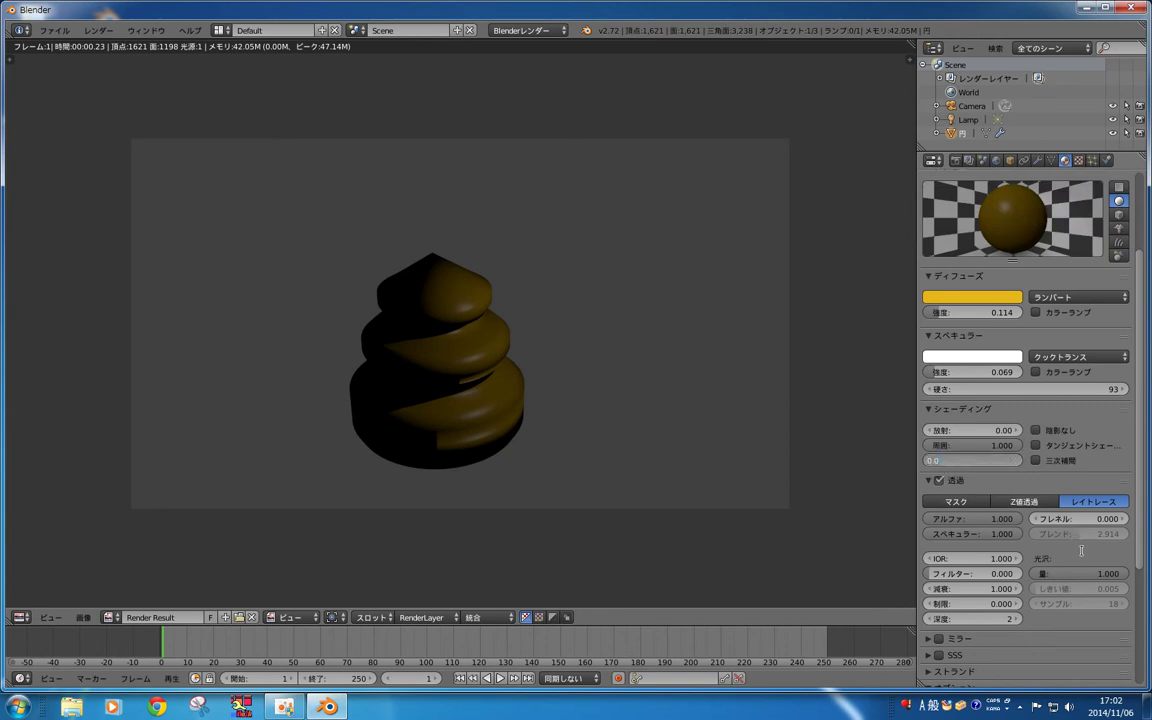
pyautogui.press('Return')
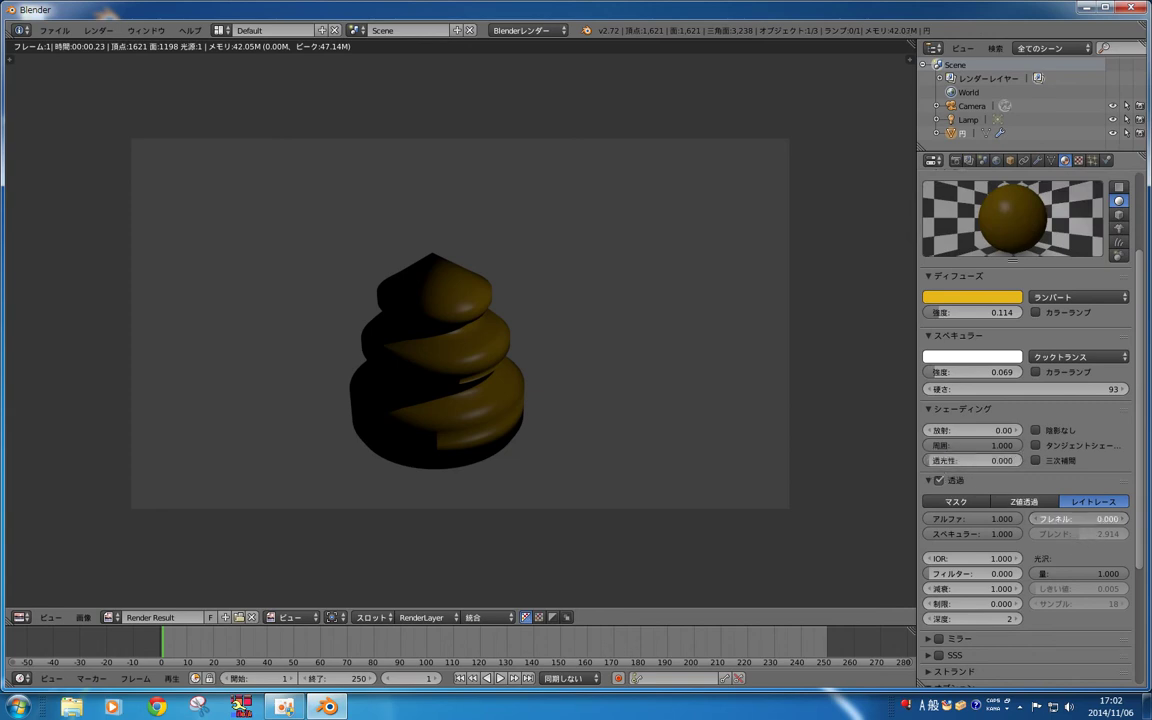
pyautogui.moveTo(1078, 519); pyautogui.dragTo(1110, 519)
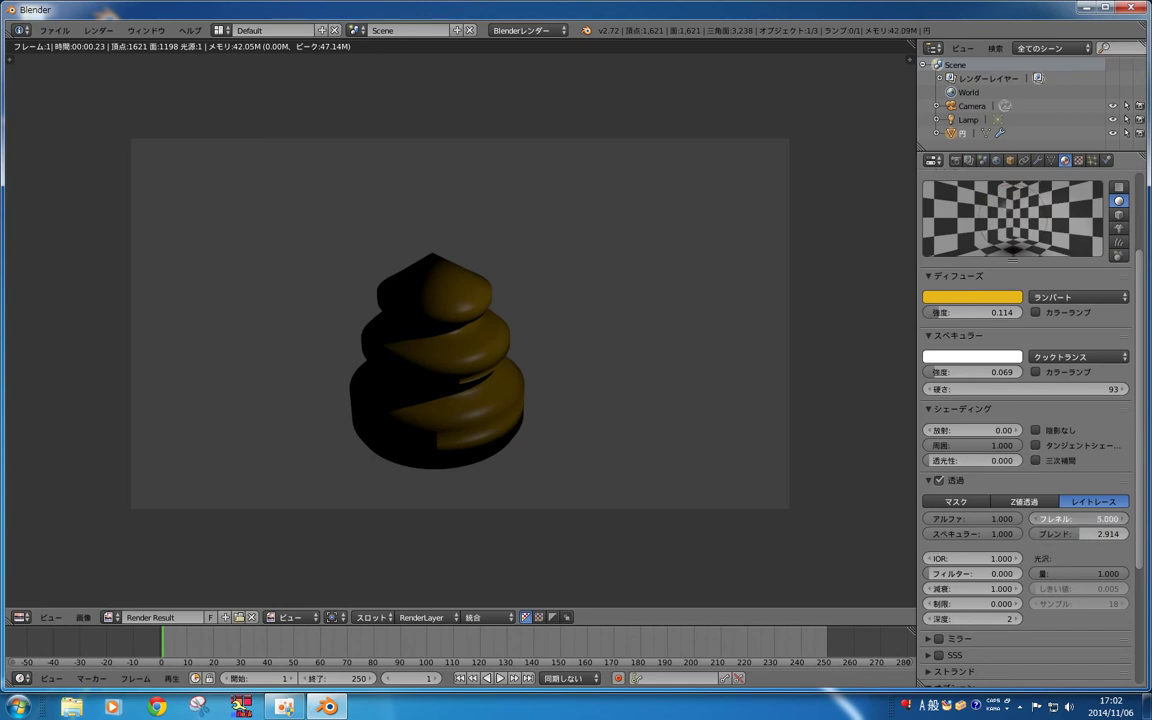
pyautogui.press('F12')
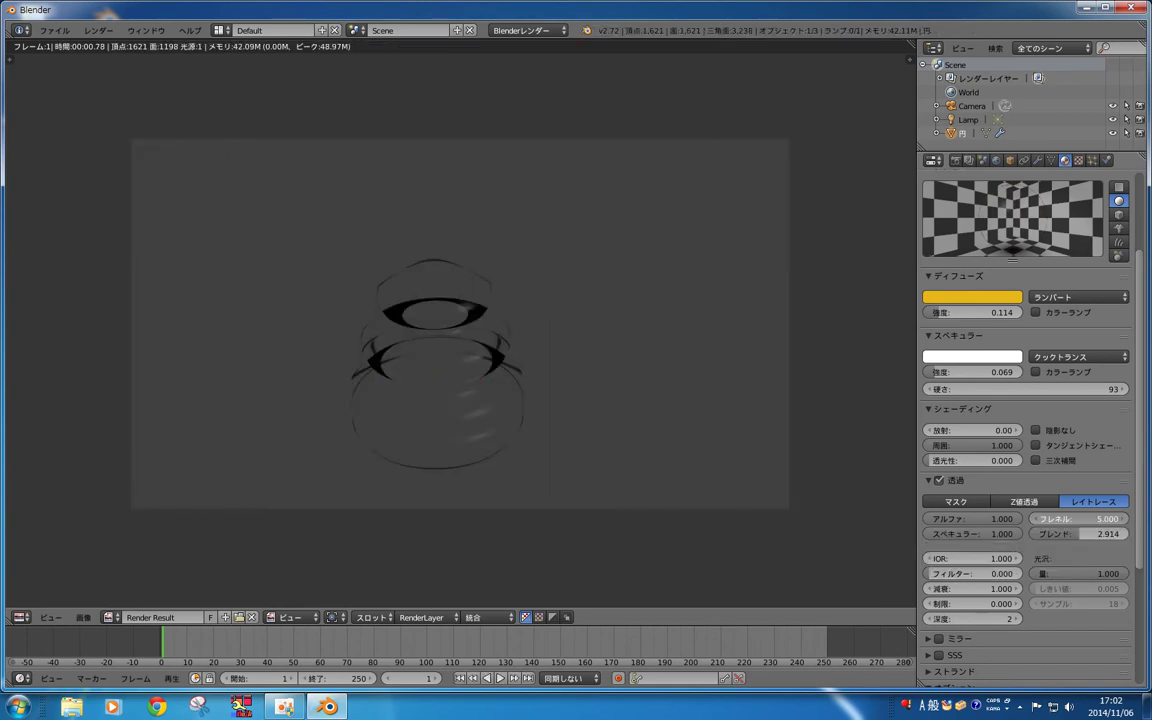
pyautogui.moveTo(1078, 519); pyautogui.dragTo(1031, 524)
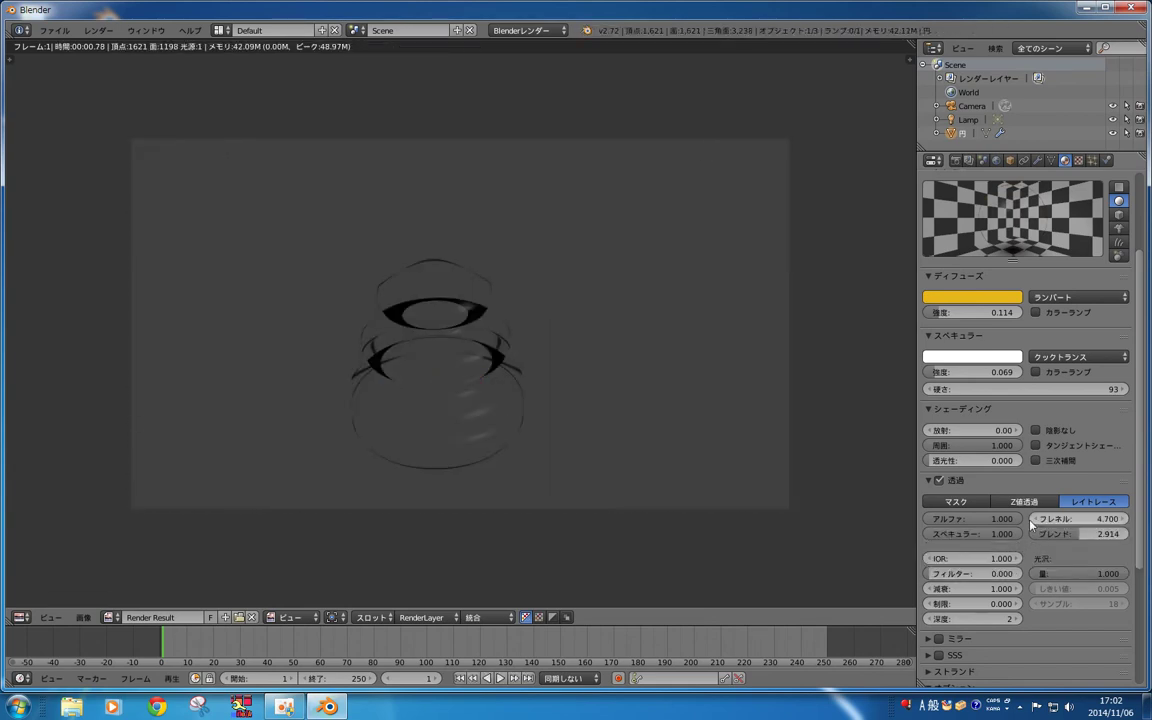
pyautogui.press('F12')
pyautogui.moveTo(1031, 524); pyautogui.dragTo(985, 524)
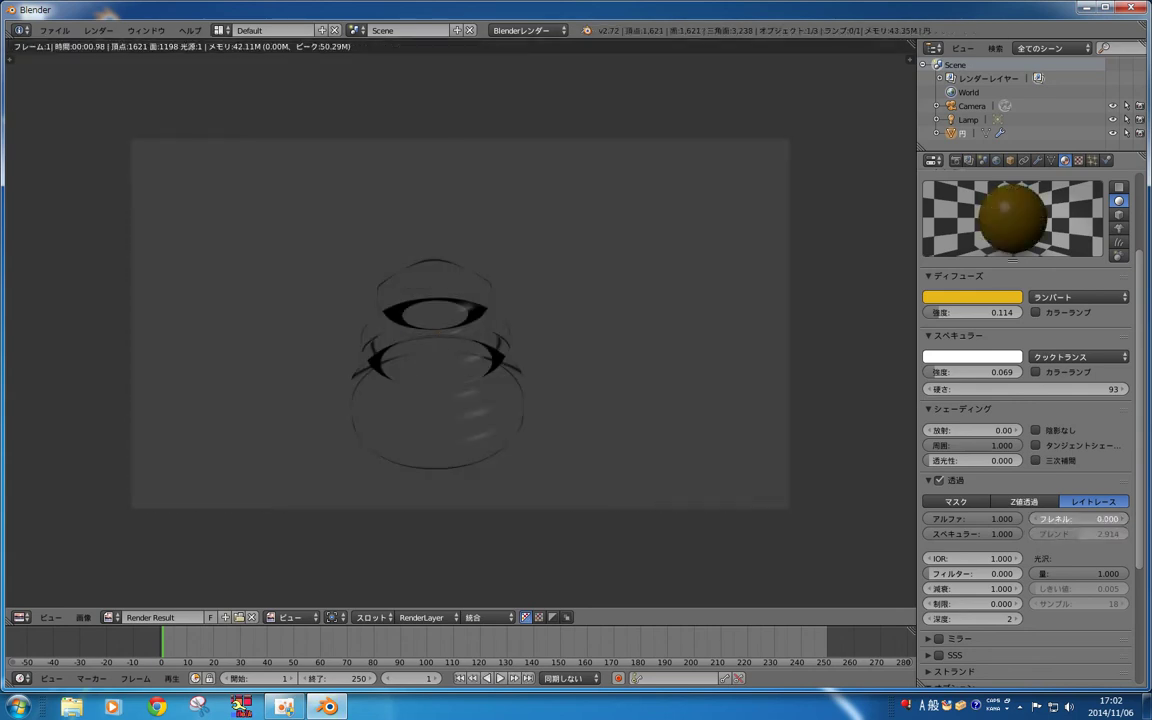
pyautogui.press('F12')
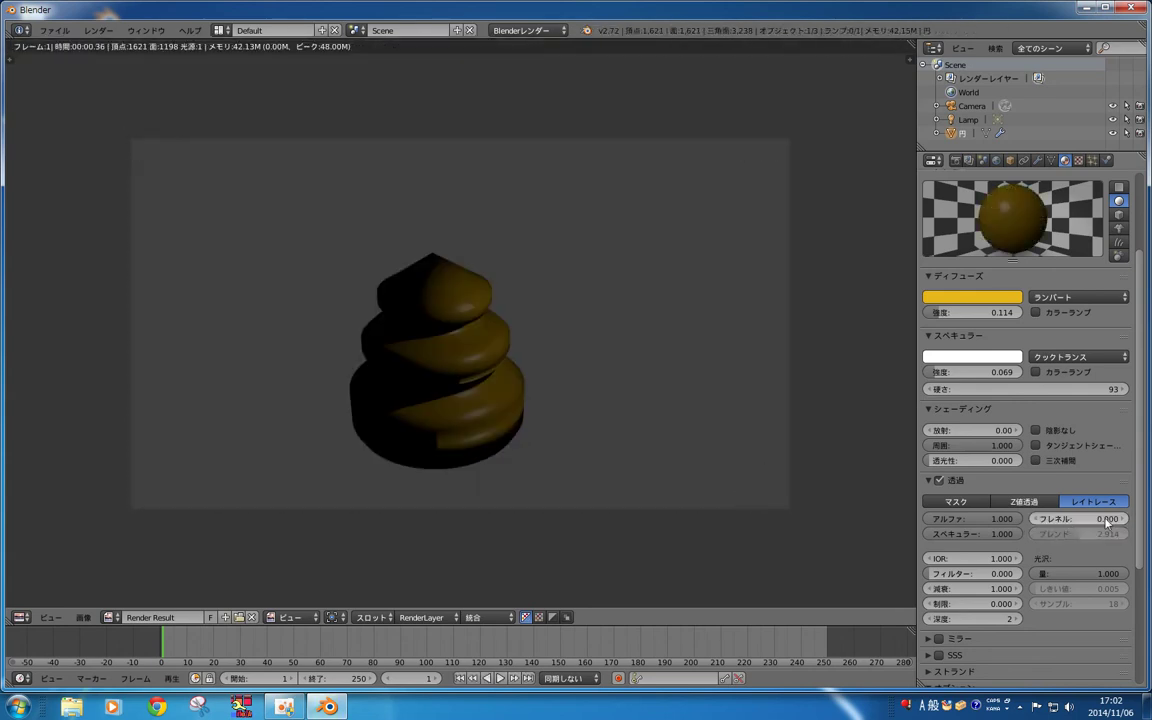
pyautogui.click(1119, 519)
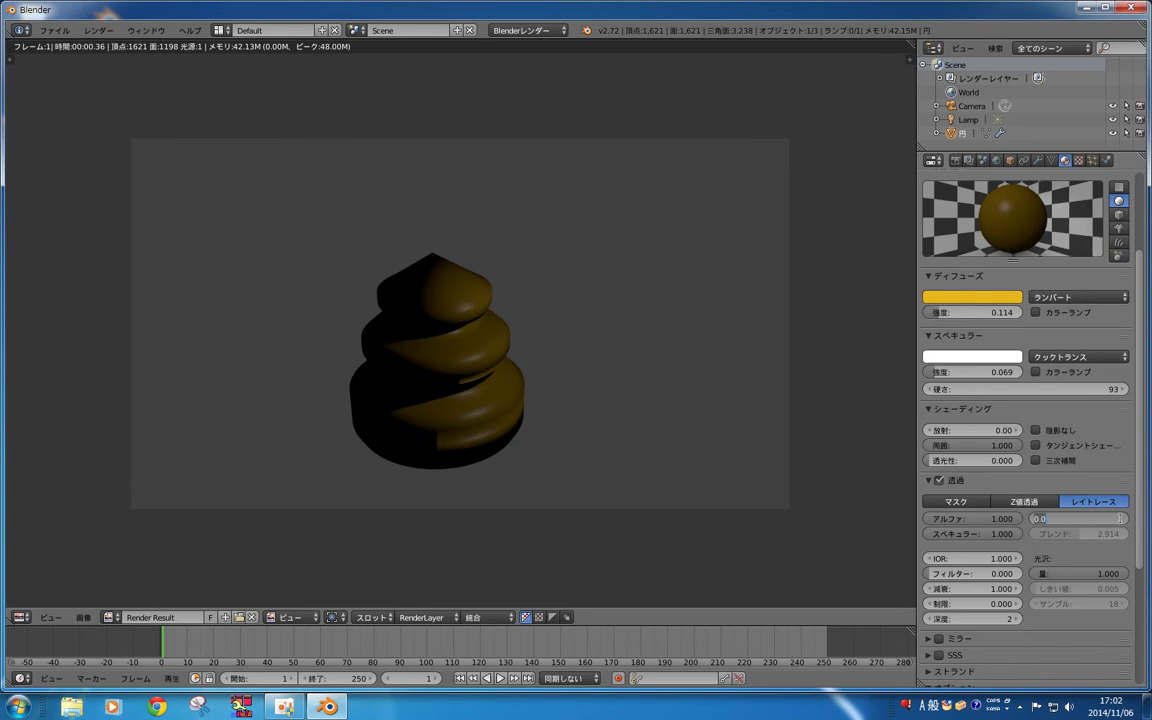
pyautogui.press('Return')
pyautogui.press('F12')
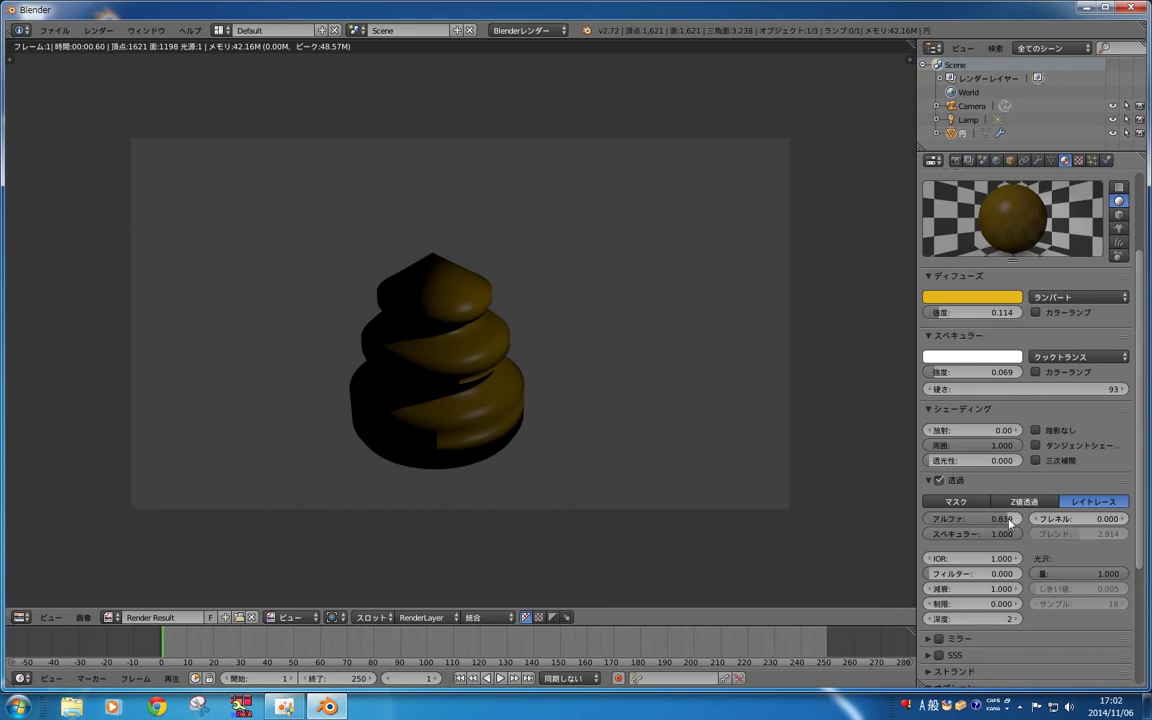
# Step: Set transparency specular to 0.058, IOR to 4.000 and filter to 0.022
pyautogui.moveTo(965, 534); pyautogui.dragTo(870, 534)
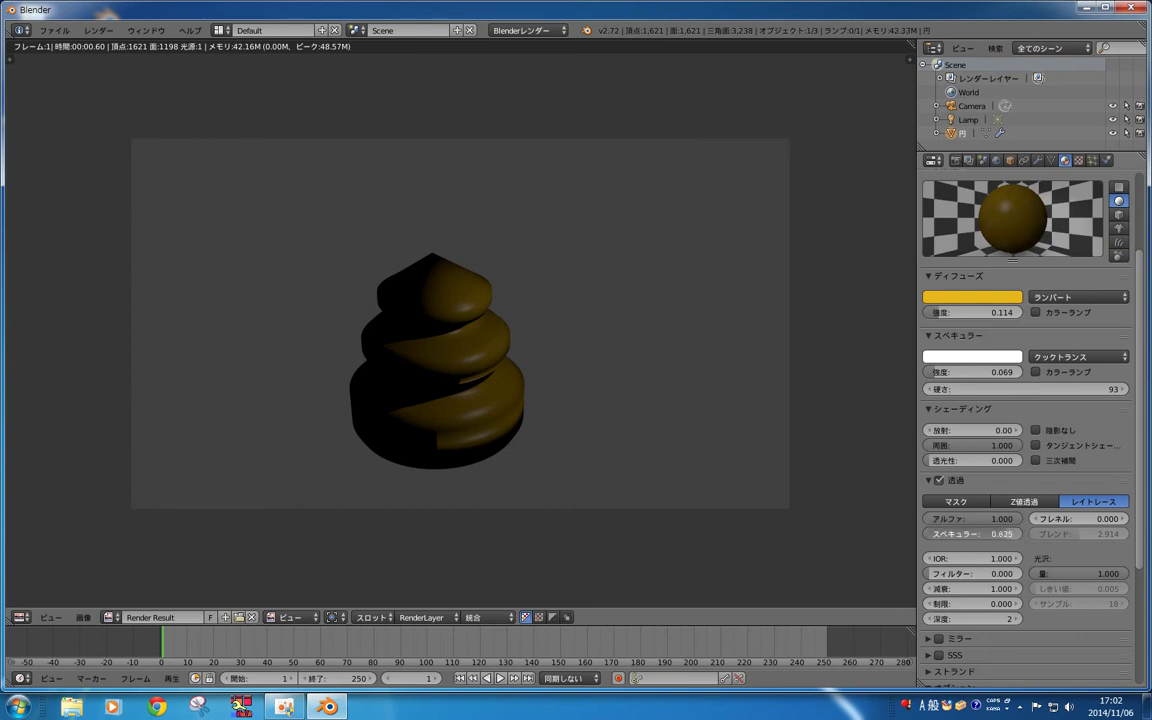
pyautogui.press('F12')
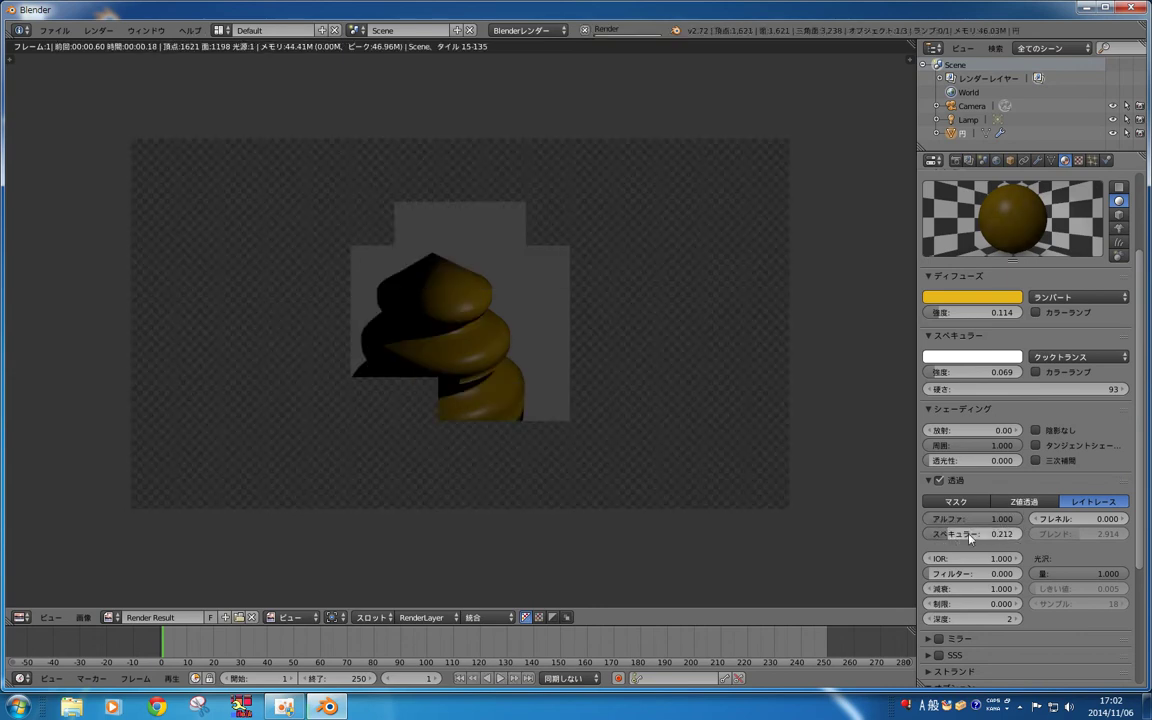
pyautogui.moveTo(968, 534)
pyautogui.mouseDown()
pyautogui.moveTo(946, 534)
pyautogui.moveTo(1060, 559)
pyautogui.mouseUp()
pyautogui.press('F12')
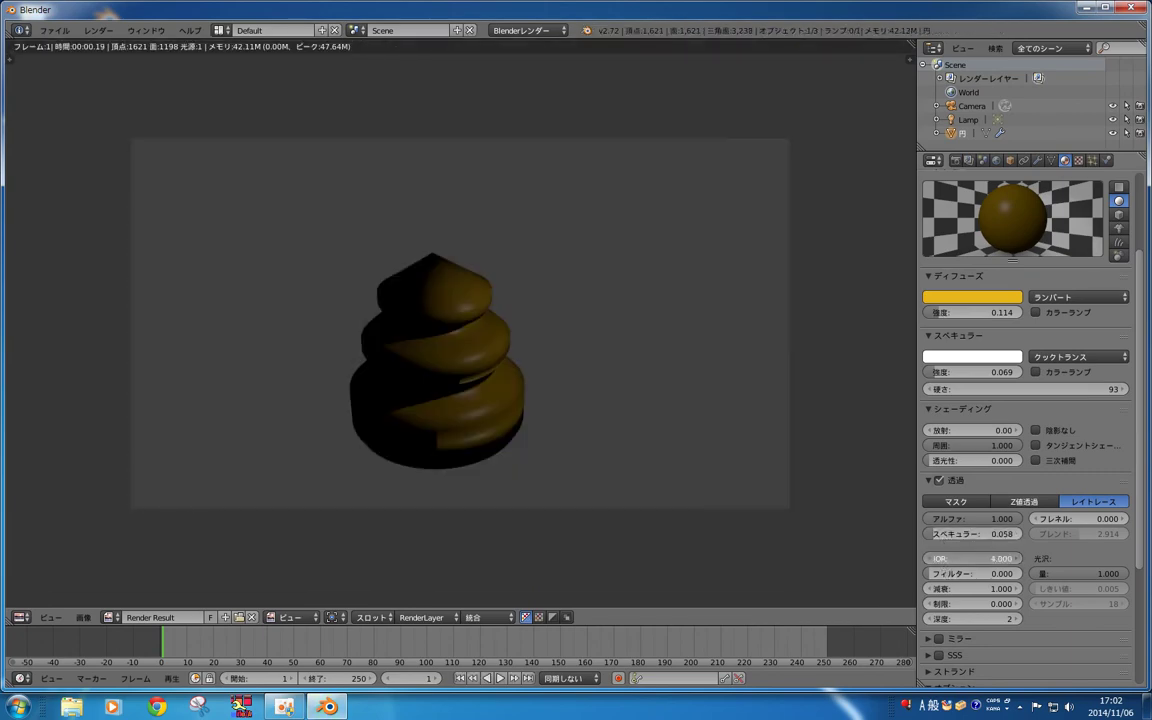
pyautogui.press('F12')
pyautogui.moveTo(942, 573)
pyautogui.mouseDown()
pyautogui.moveTo(962, 573)
pyautogui.moveTo(942, 573)
pyautogui.mouseUp()
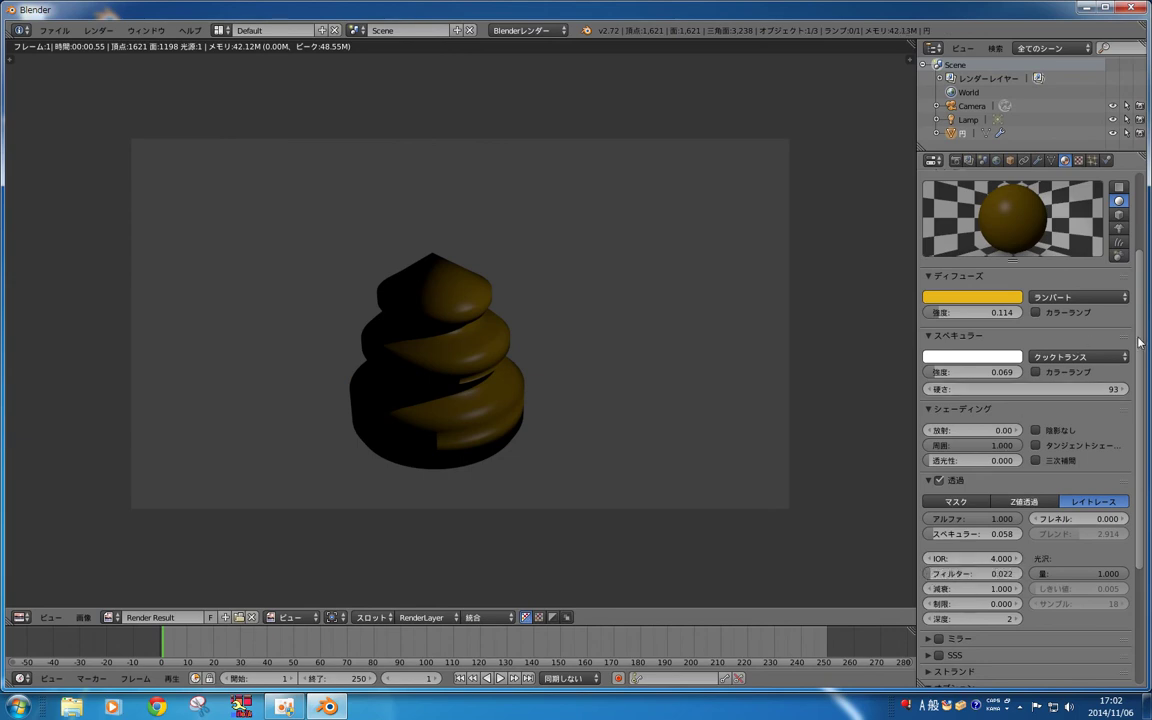
pyautogui.scroll(2, 1135, 290)
pyautogui.scroll(2, 1135, 285)
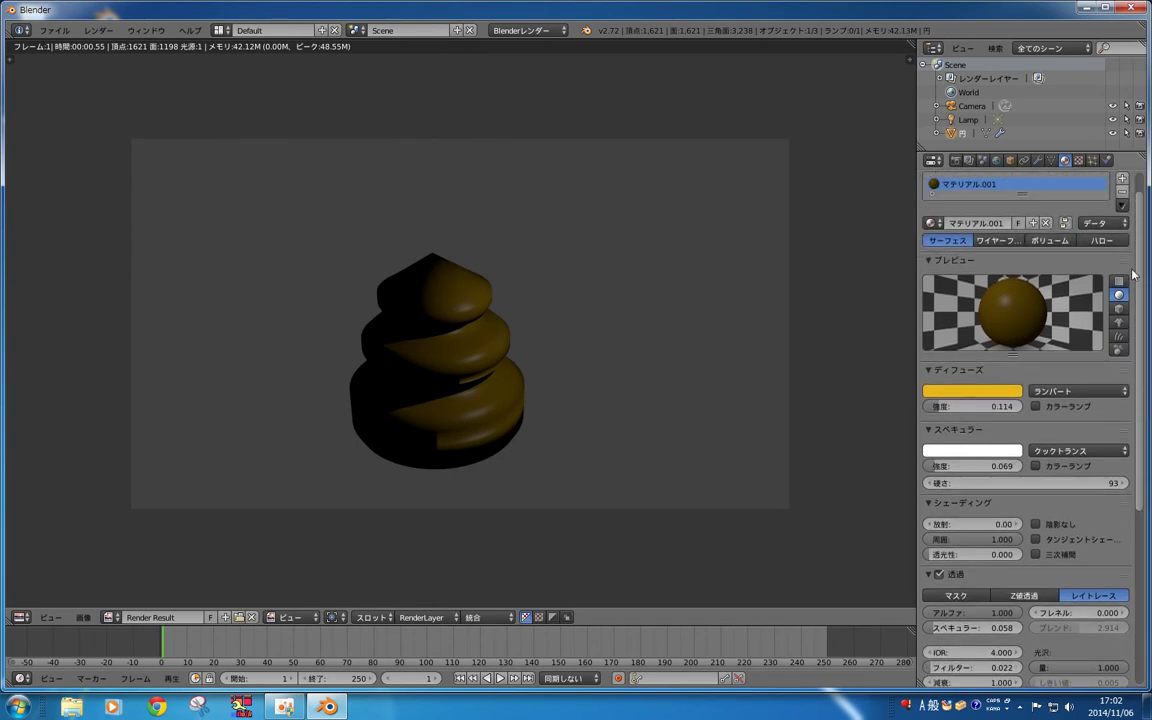
# Step: Set diffuse intensity 0.282, specular intensity 0 and hardness 1, then open the .blend file browser
pyautogui.moveTo(975, 406)
pyautogui.mouseDown()
pyautogui.moveTo(945, 406)
pyautogui.moveTo(993, 409)
pyautogui.moveTo(980, 409)
pyautogui.mouseUp()
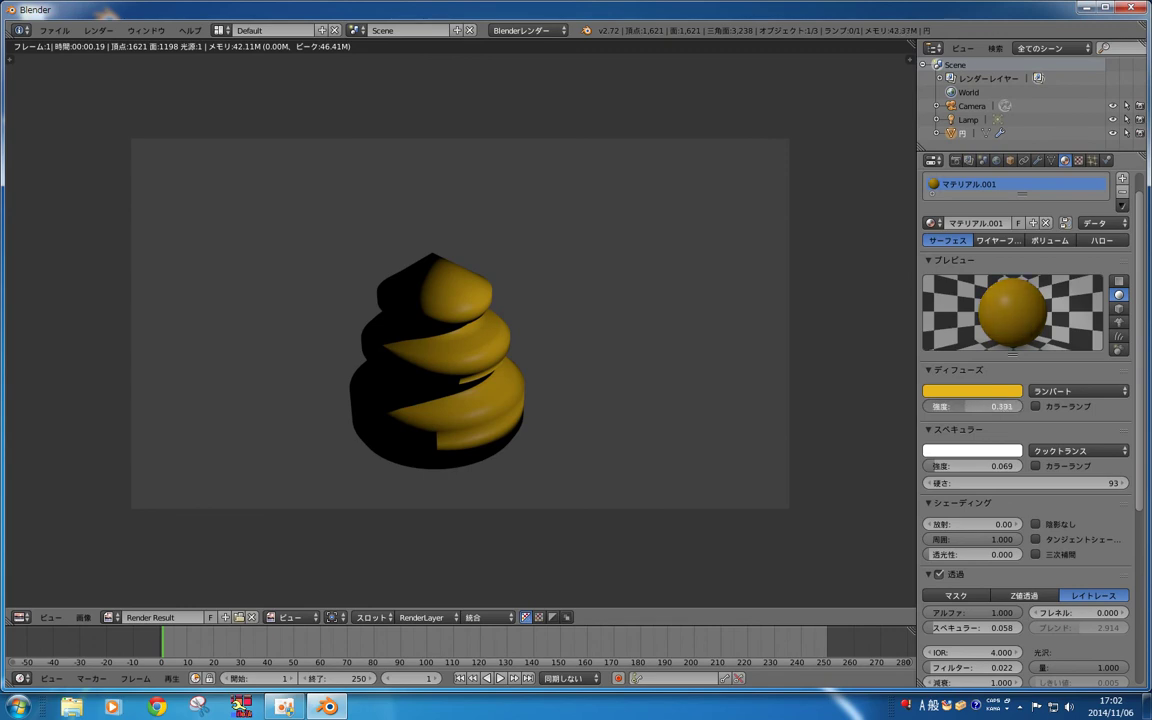
pyautogui.moveTo(975, 406); pyautogui.dragTo(972, 406)
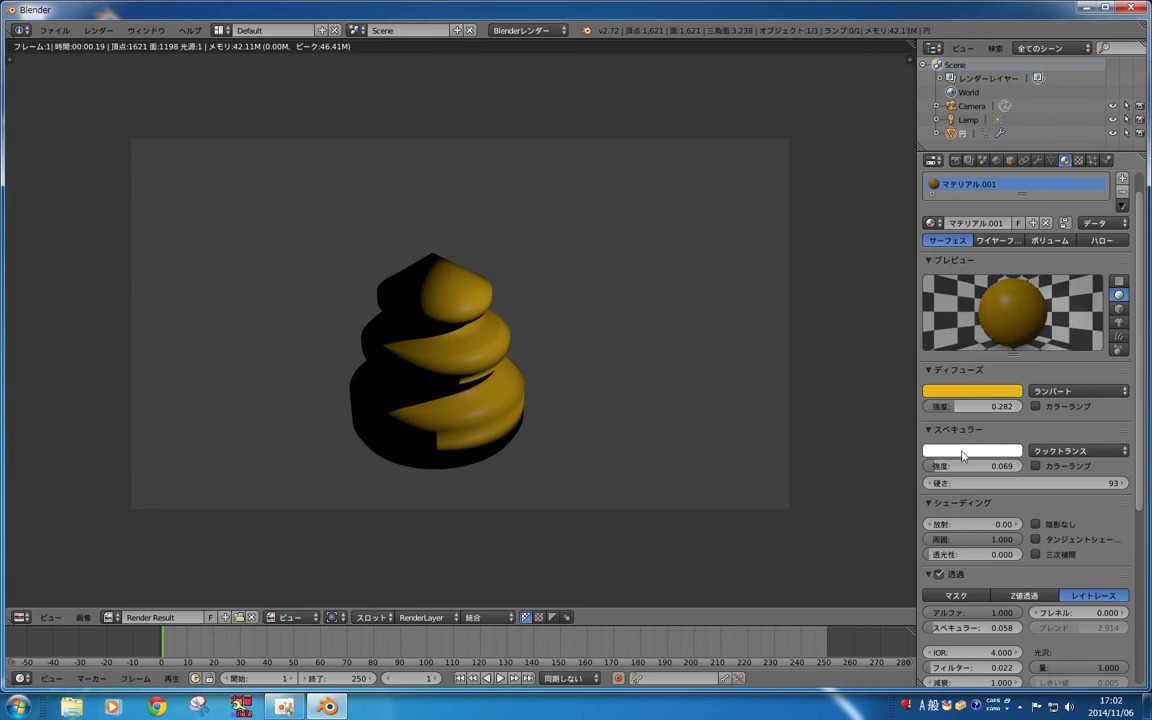
pyautogui.moveTo(962, 466); pyautogui.dragTo(930, 466)
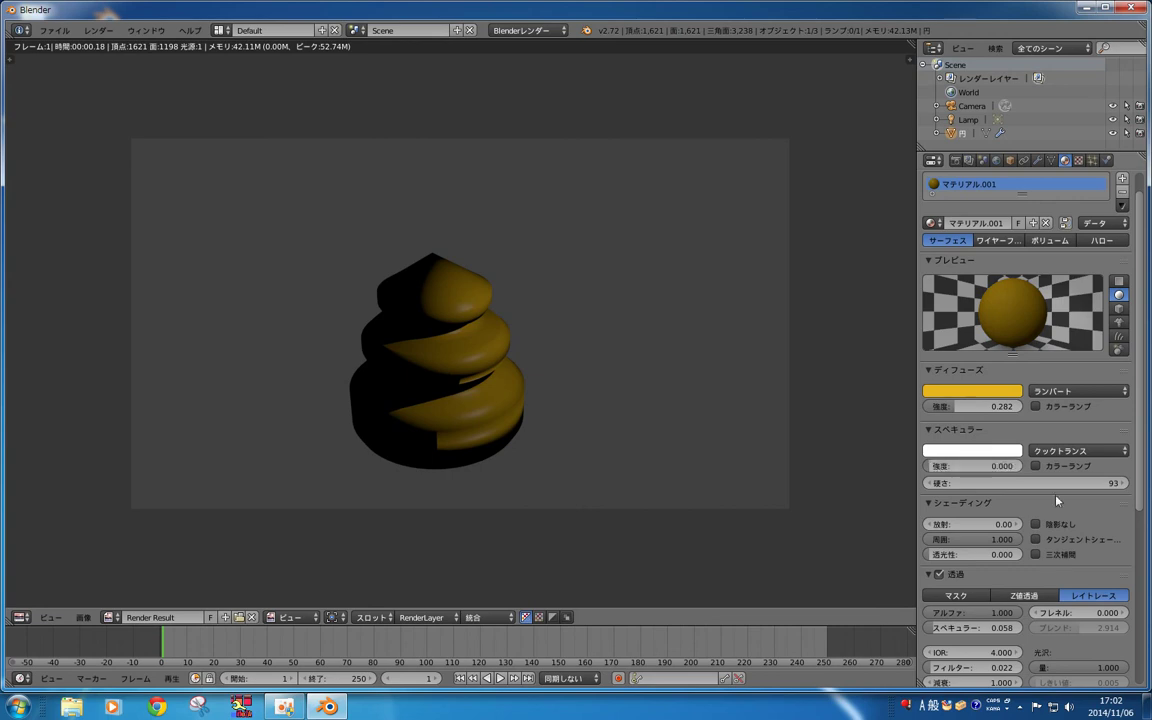
pyautogui.moveTo(1010, 483); pyautogui.dragTo(975, 483)
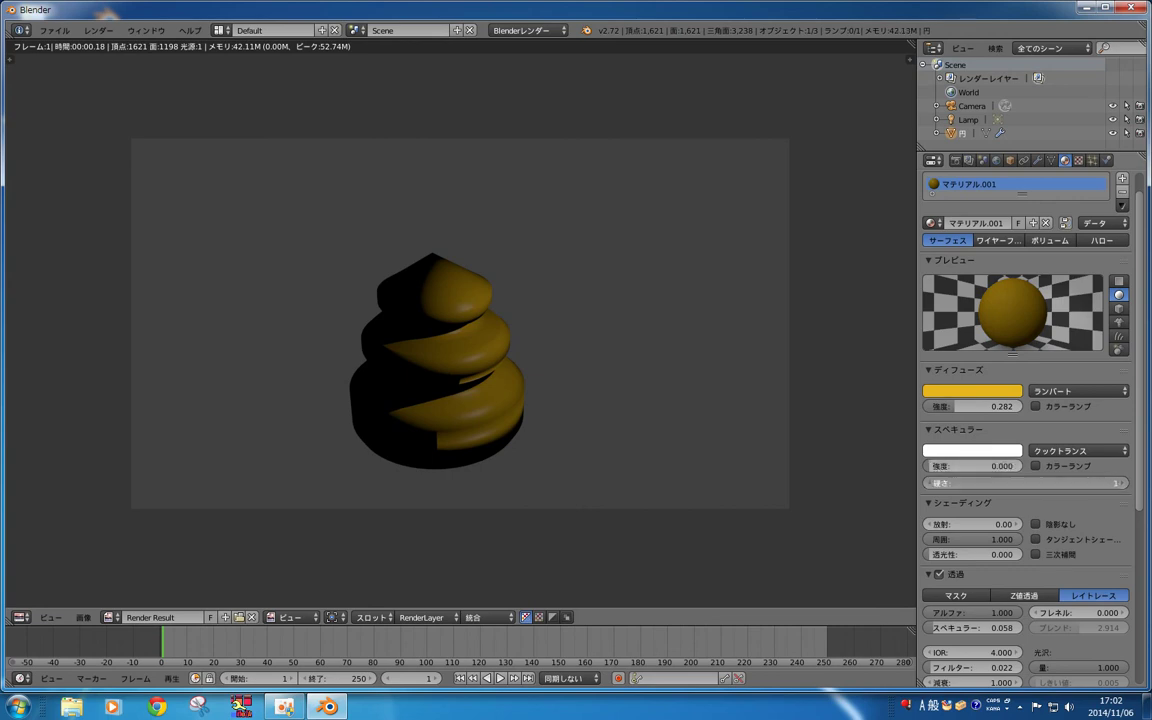
pyautogui.moveTo(1113, 483); pyautogui.dragTo(1113, 486)
pyautogui.press('F12')
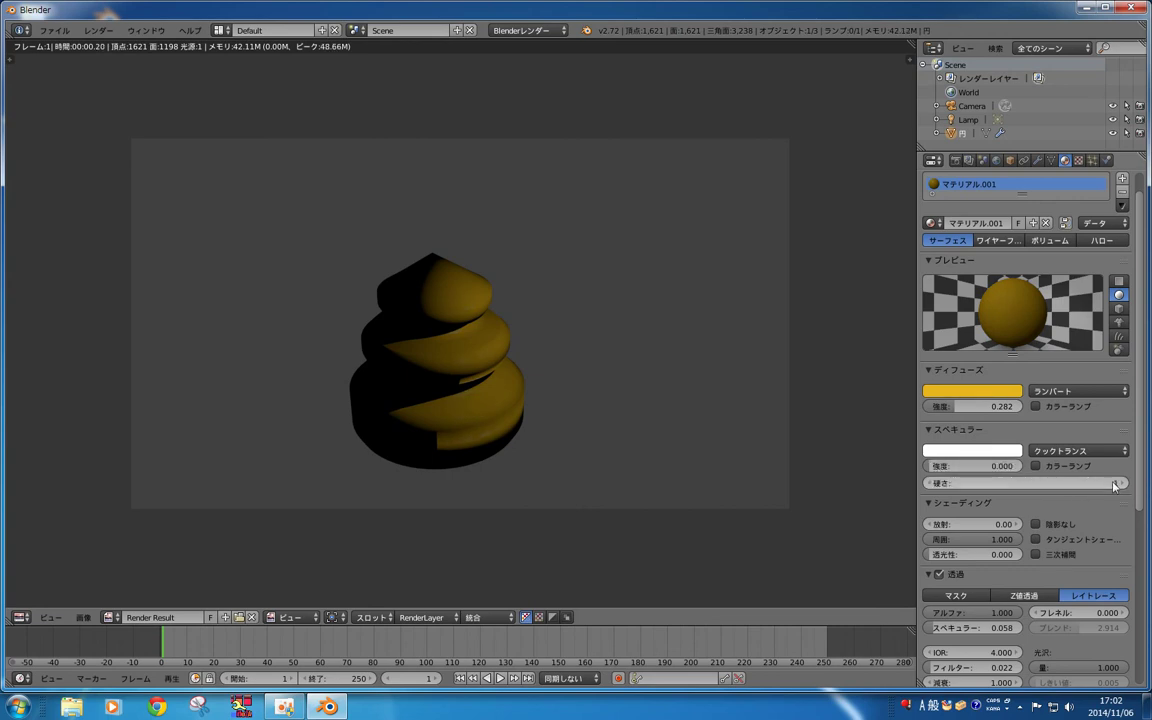
pyautogui.click(1113, 484)
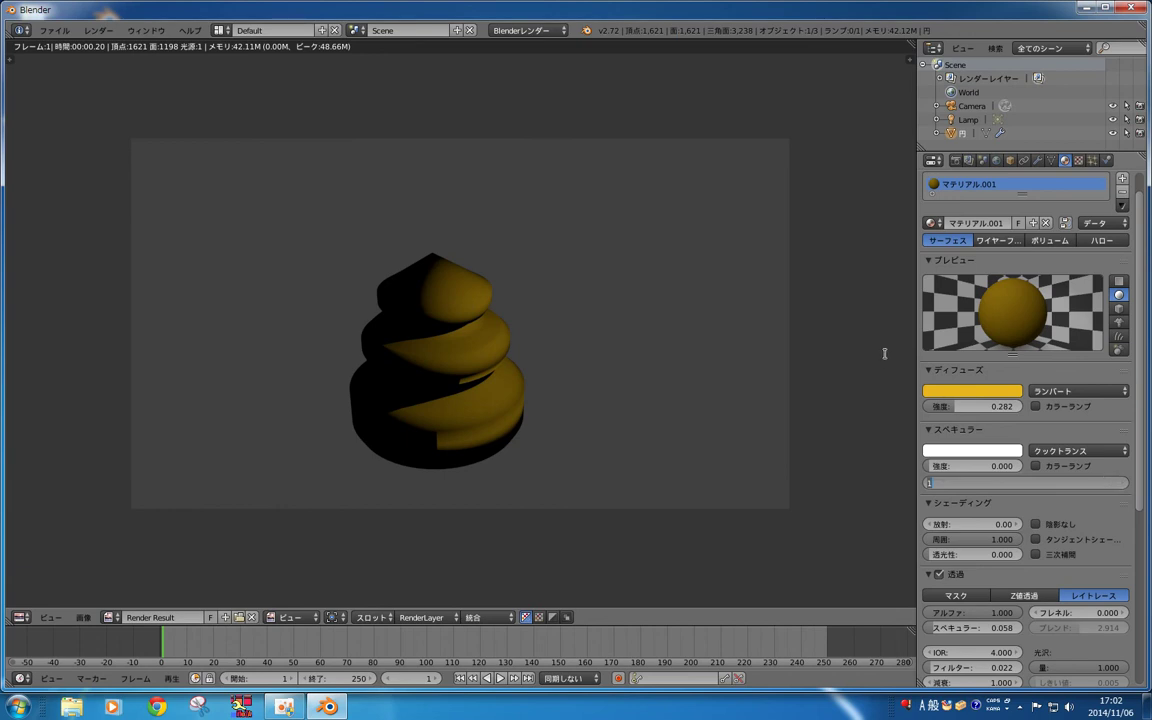
pyautogui.hotkey('ctrl', 'o')
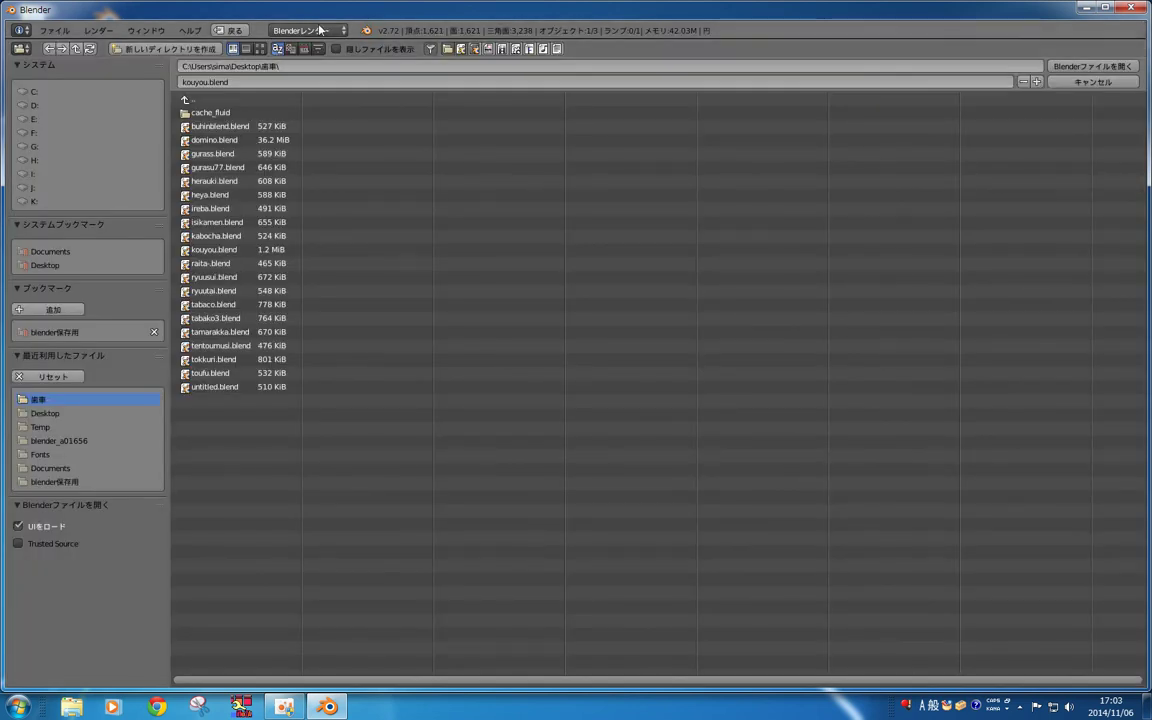
pyautogui.click(228, 30)
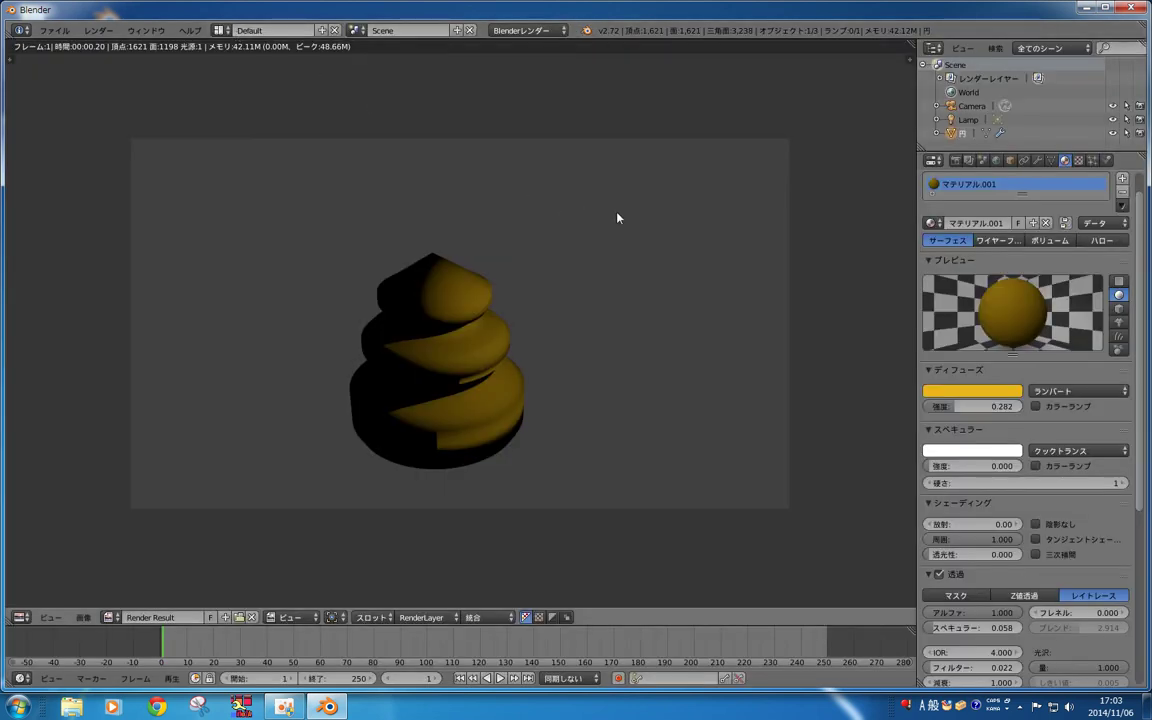
pyautogui.click(527, 37)
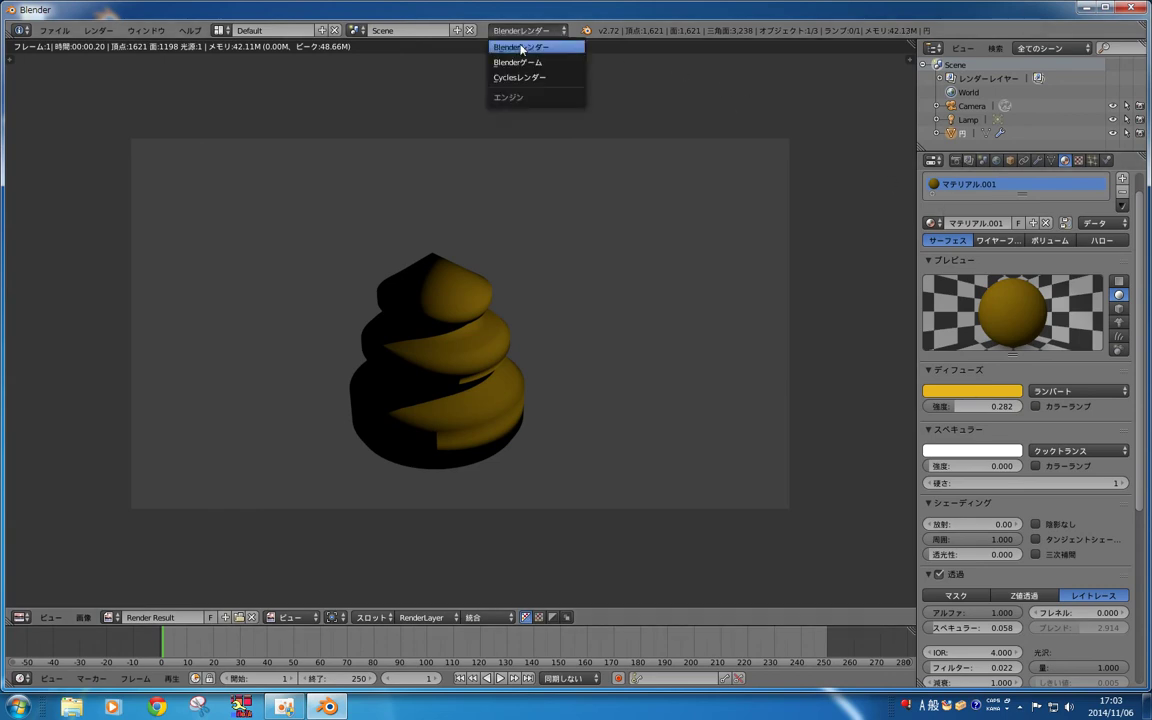
pyautogui.click(527, 66)
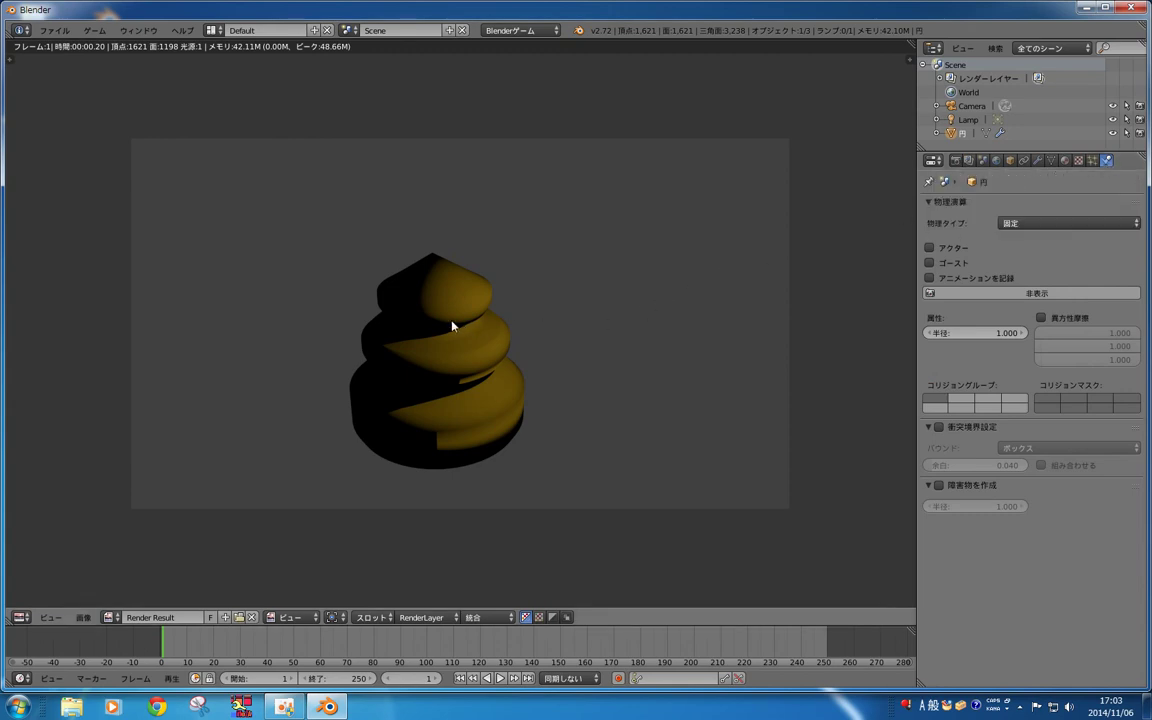
pyautogui.press('Escape')
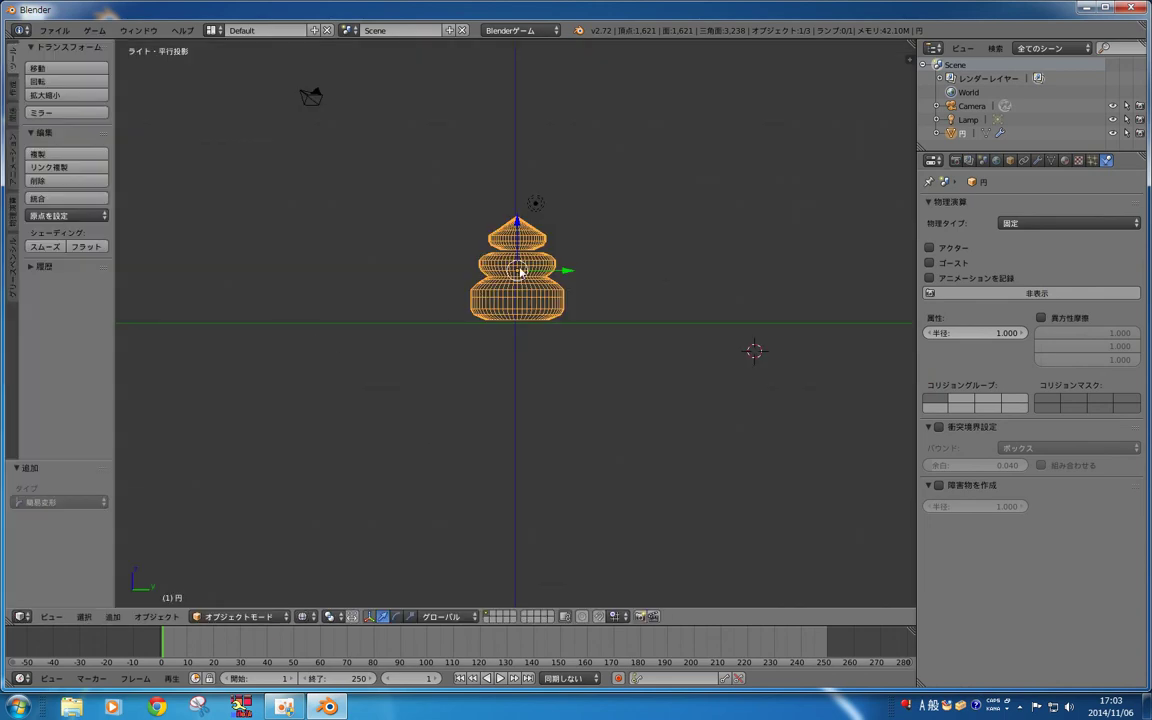
pyautogui.moveTo(520, 270); pyautogui.dragTo(520, 122)
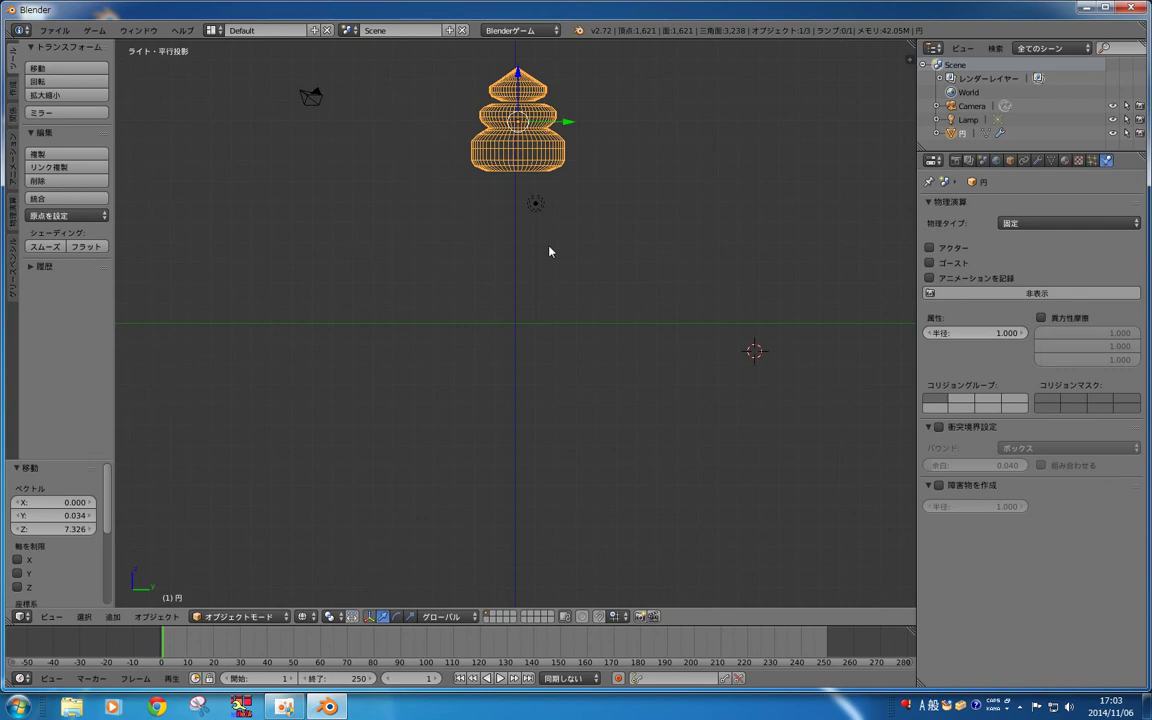
pyautogui.press('p')
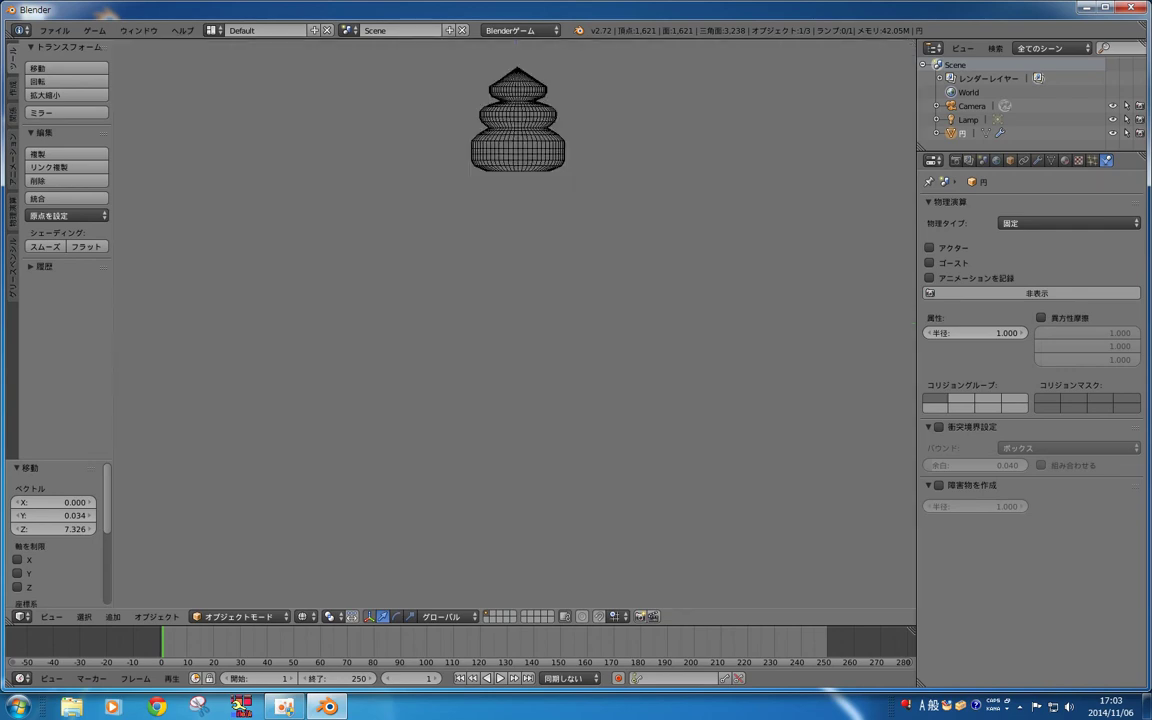
pyautogui.press('Escape')
pyautogui.click(1050, 223)
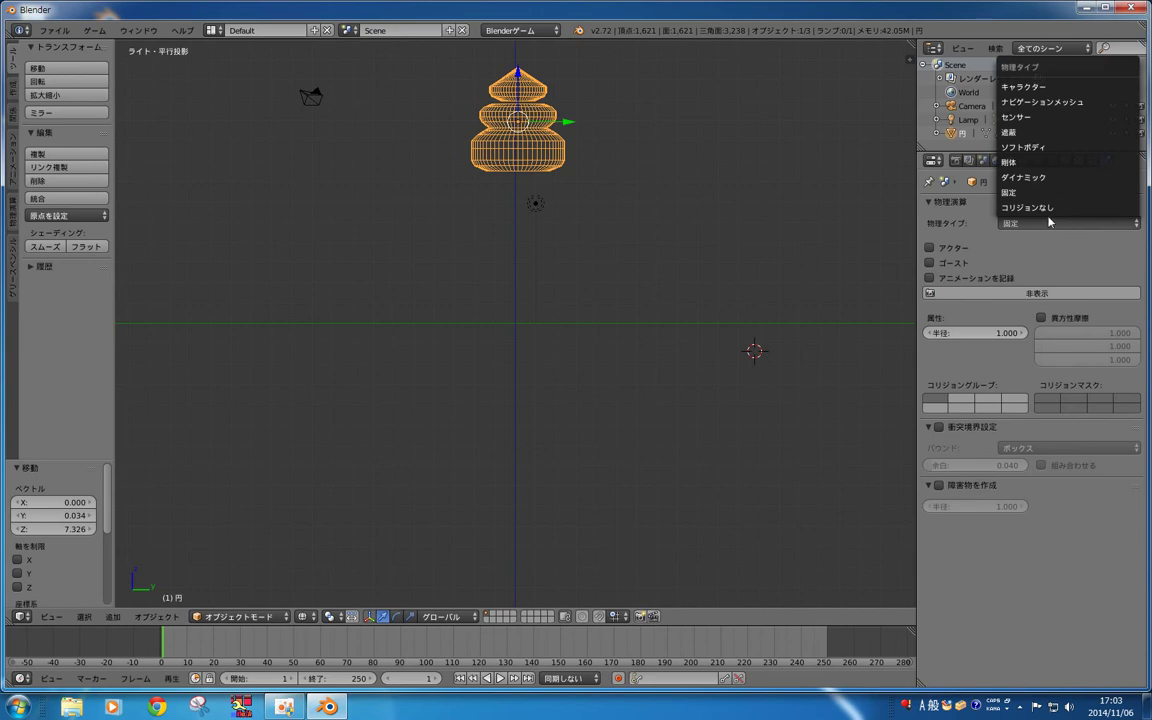
pyautogui.click(1030, 147)
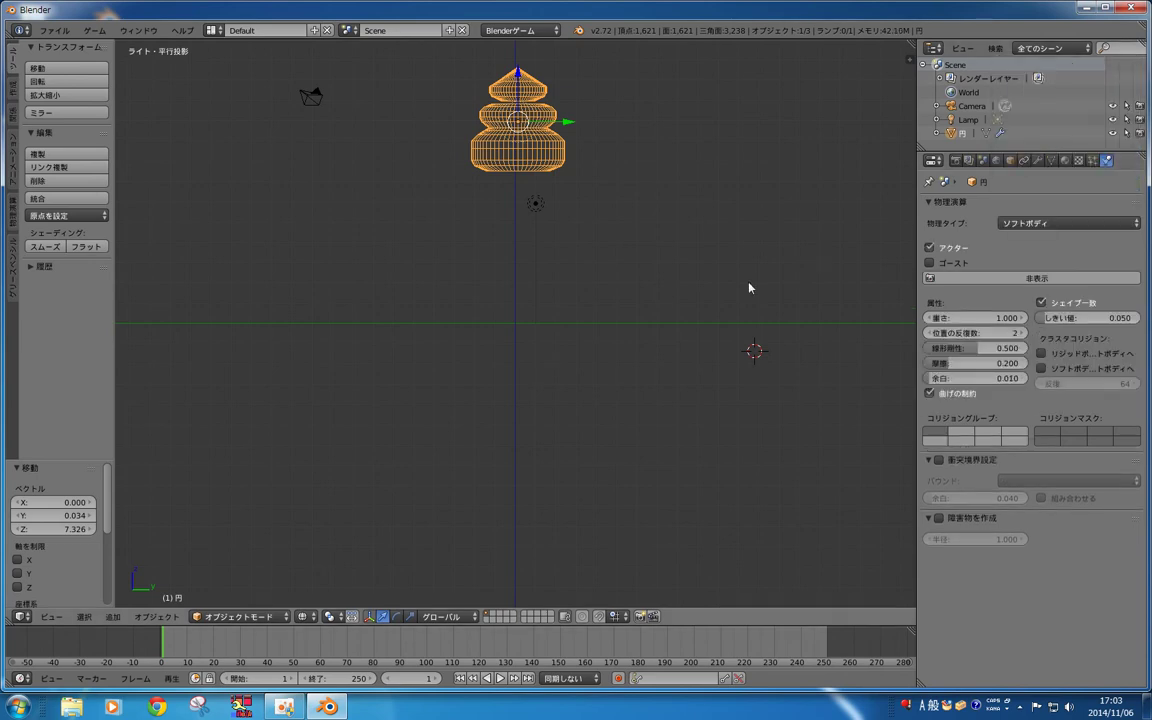
pyautogui.press('p')
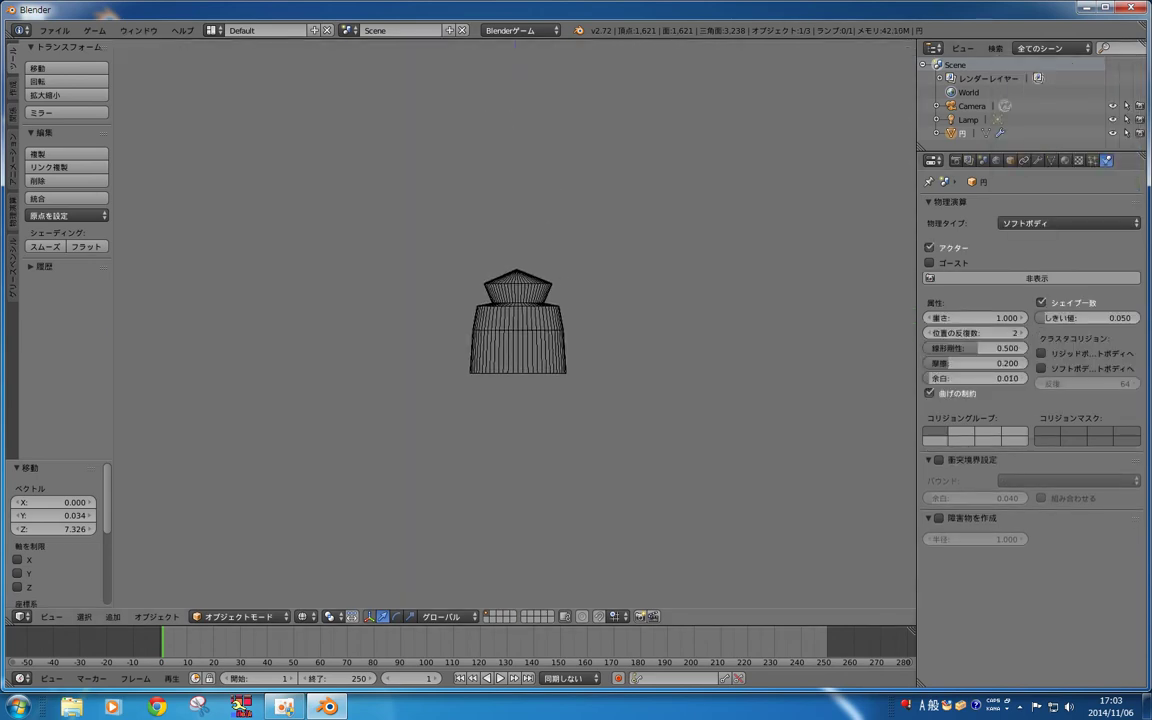
pyautogui.press('Escape')
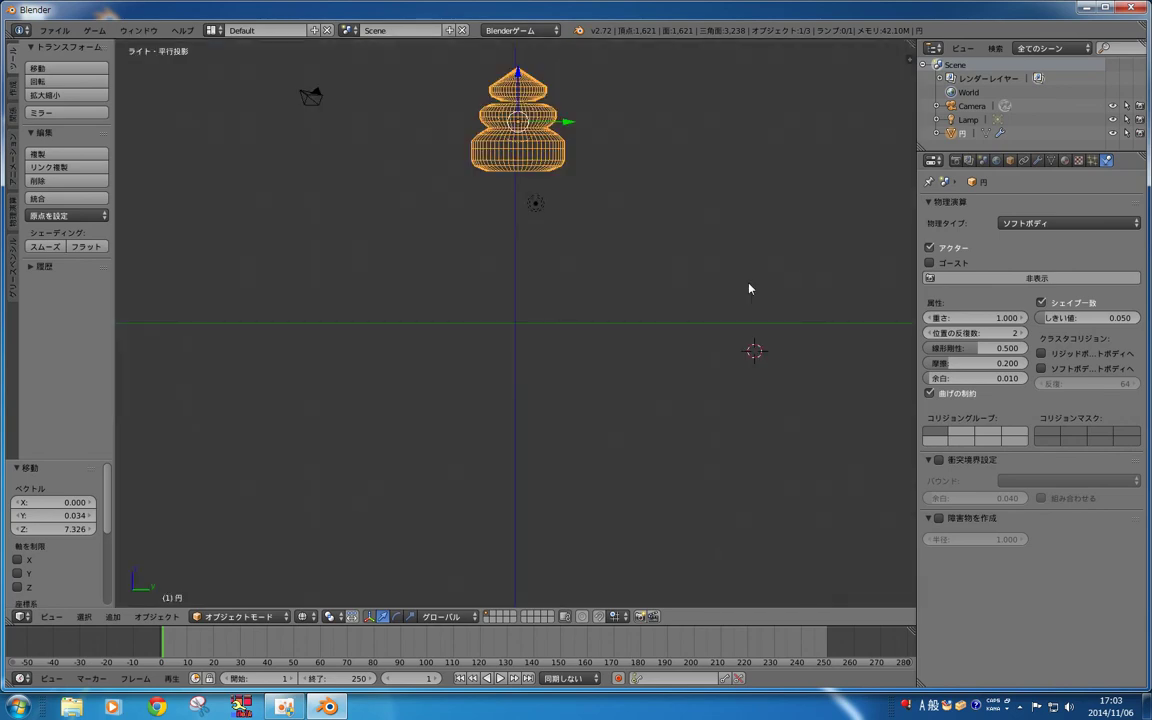
# Step: Enable Triangle Mesh collision bounds on the stack and test the drop in the game engine
pyautogui.click(938, 460)
pyautogui.click(1030, 480)
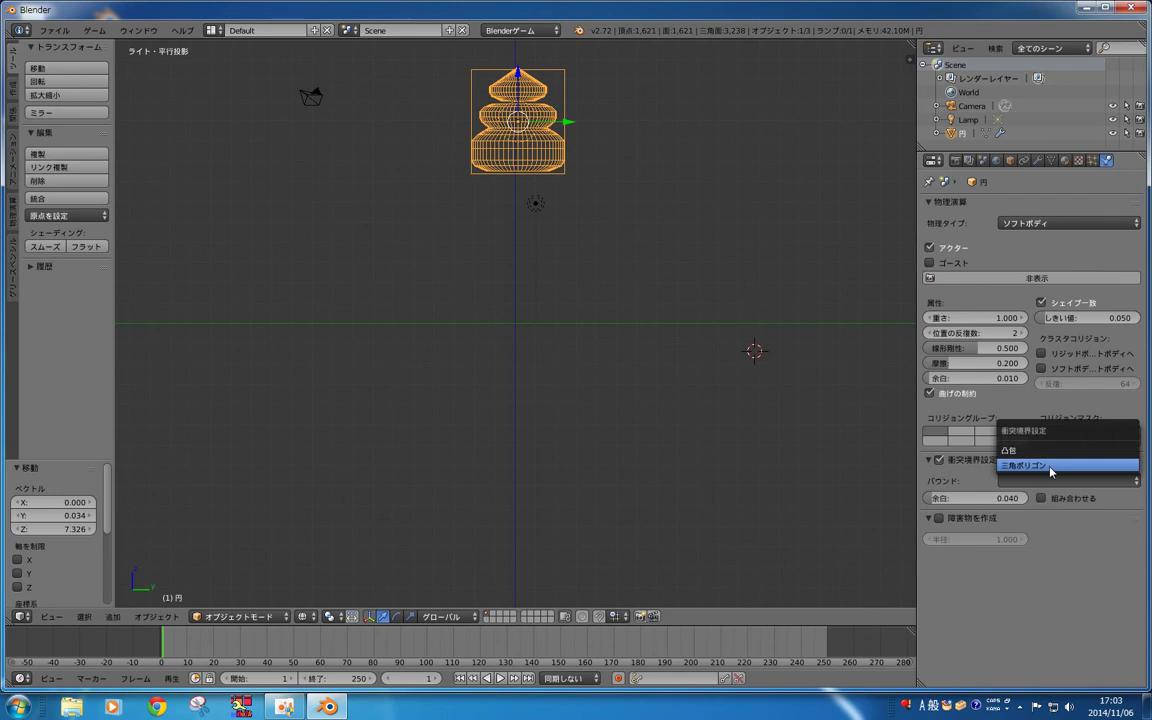
pyautogui.click(990, 464)
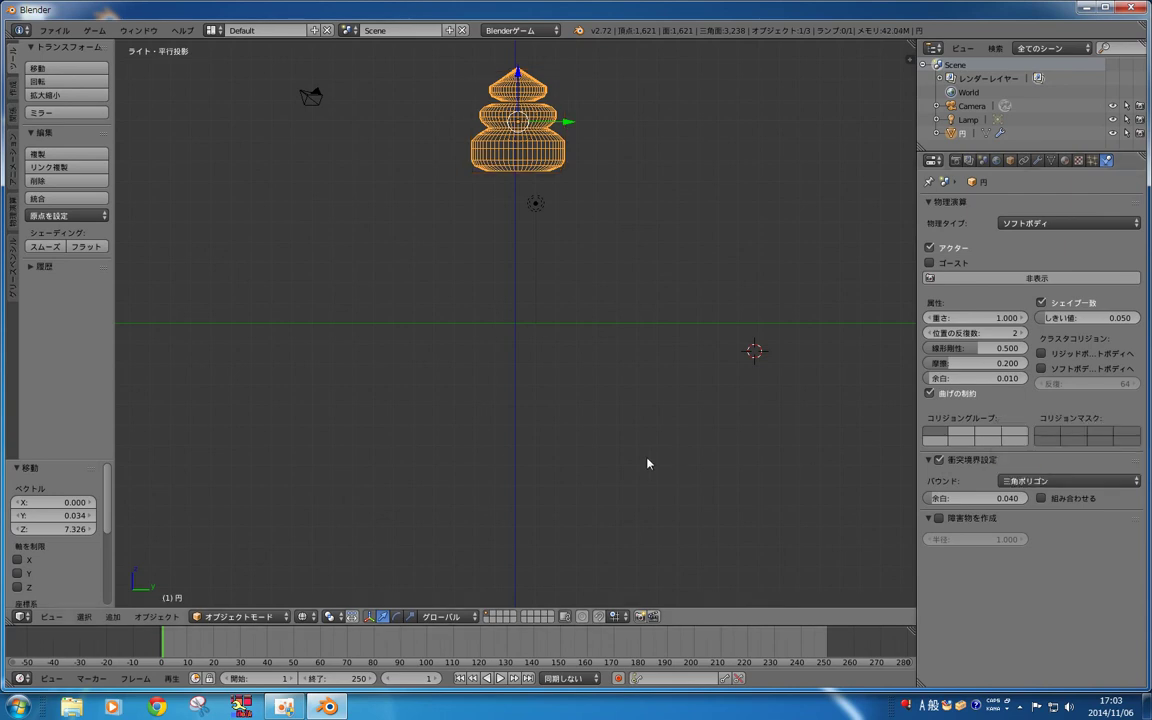
pyautogui.press('p')
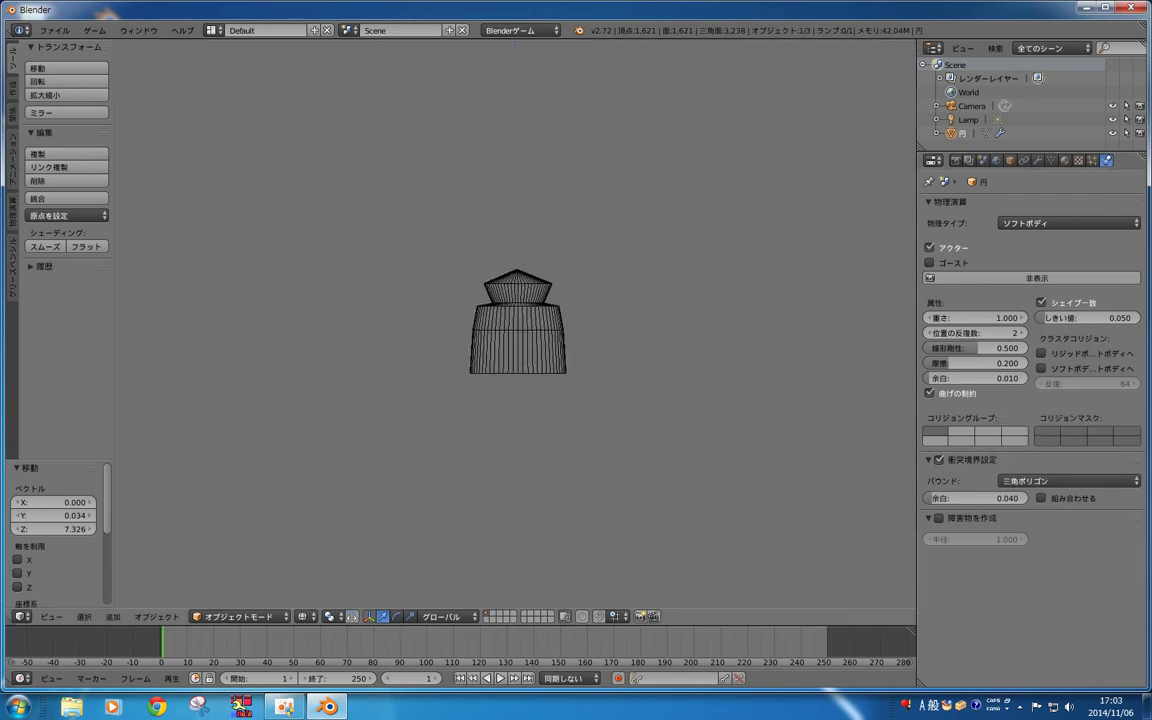
pyautogui.press('Escape')
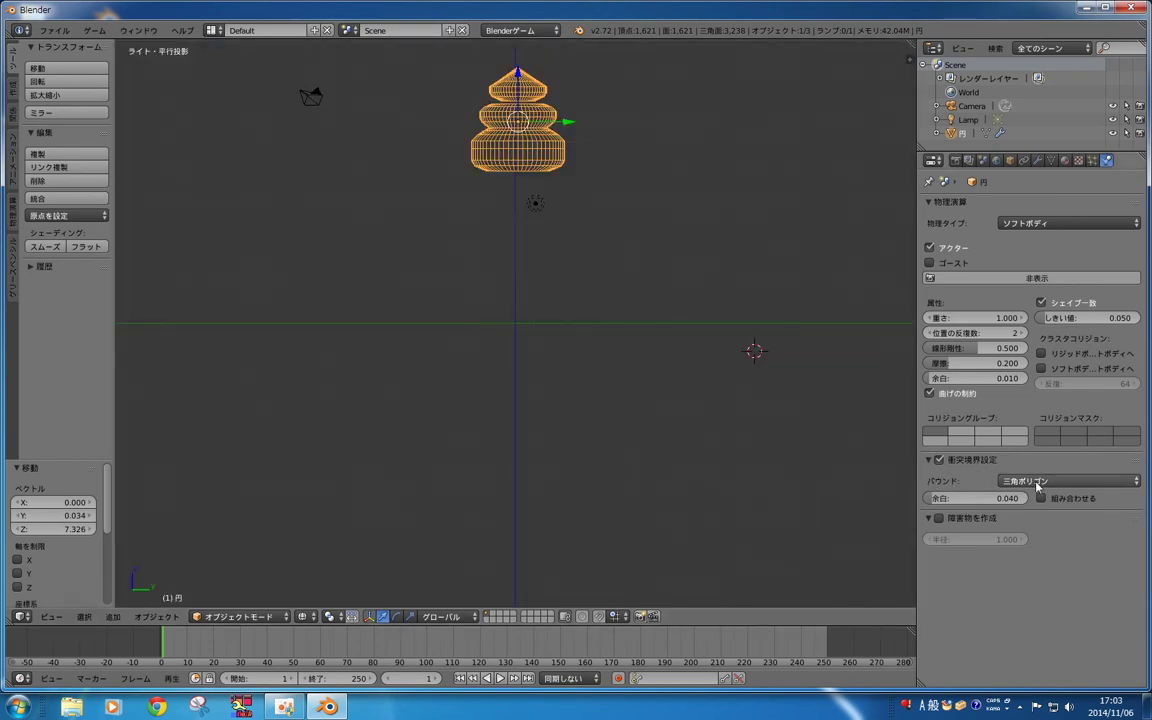
# Step: Switch the collision bounds to Convex Hull, render, and test the drop again
pyautogui.click(1037, 486)
pyautogui.click(975, 446)
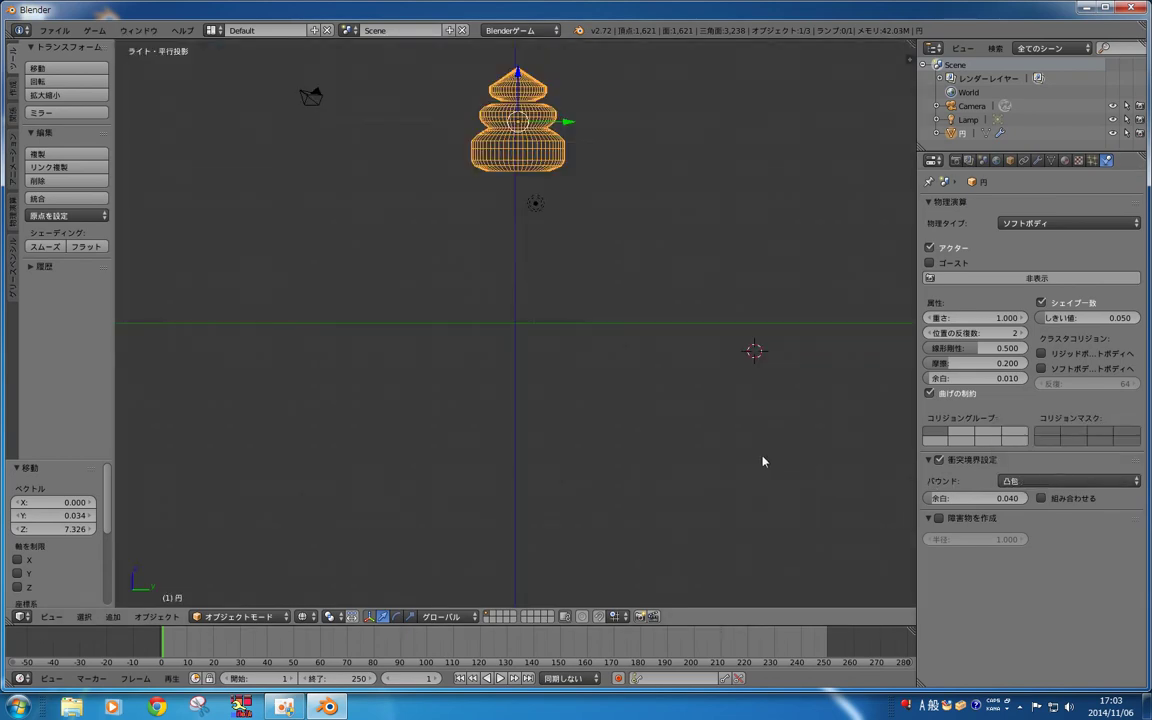
pyautogui.press('F12')
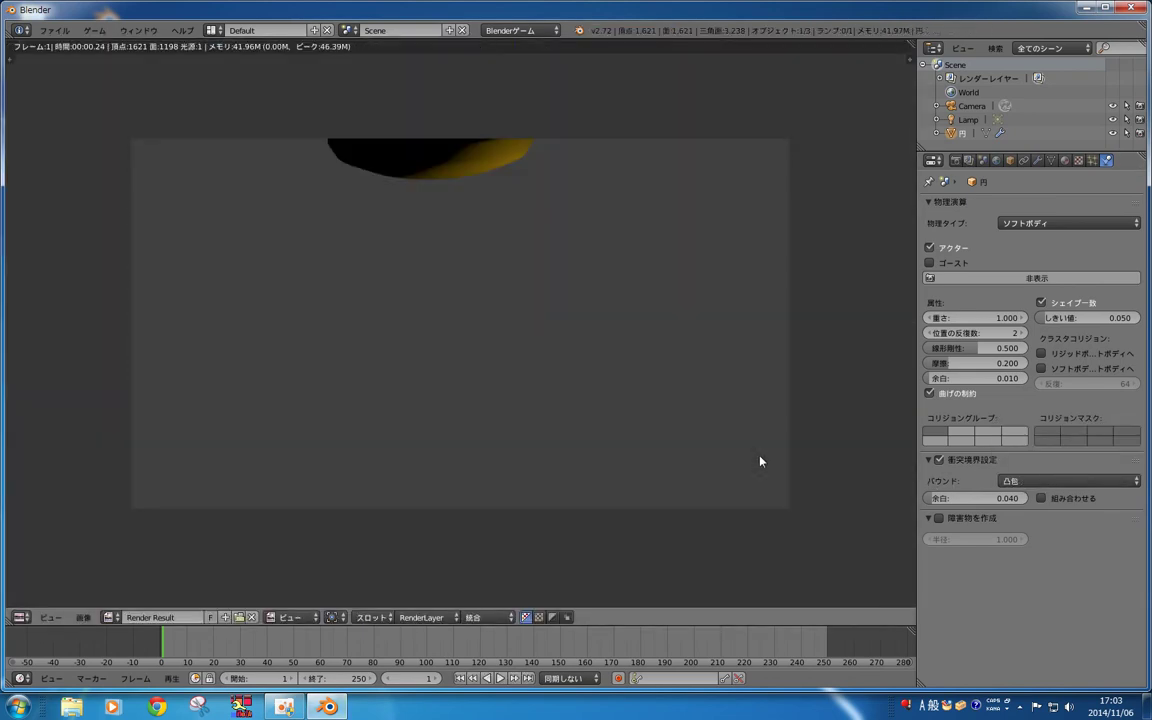
pyautogui.press('Escape')
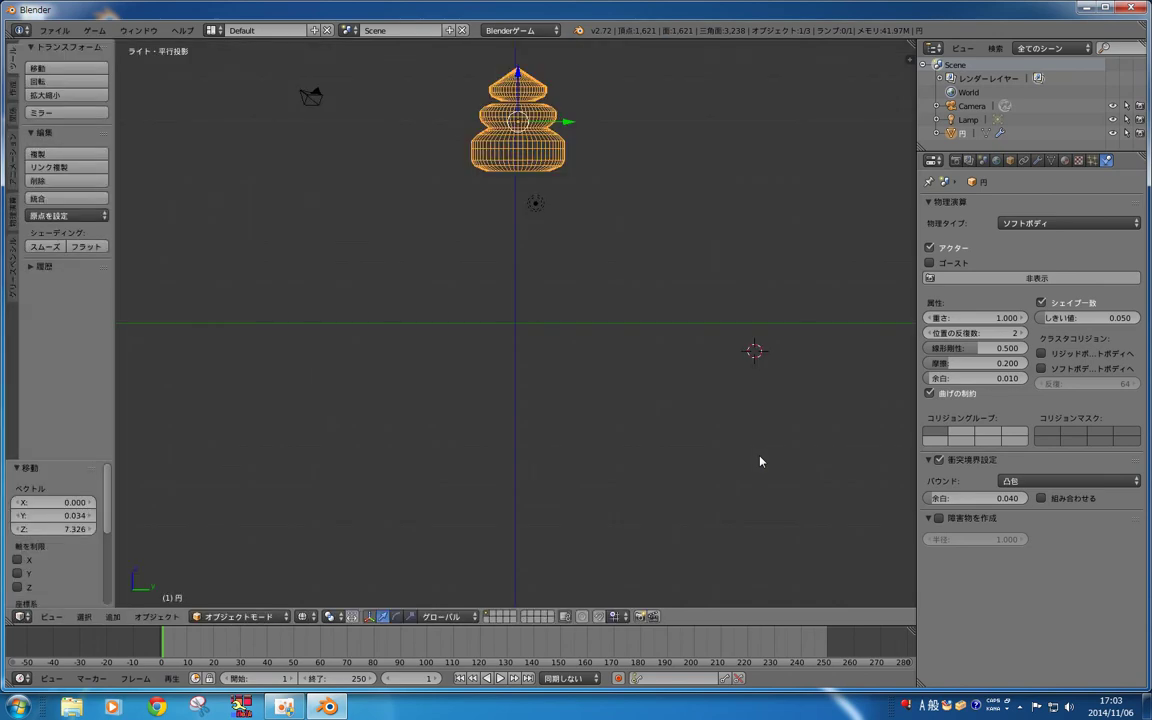
pyautogui.press('p')
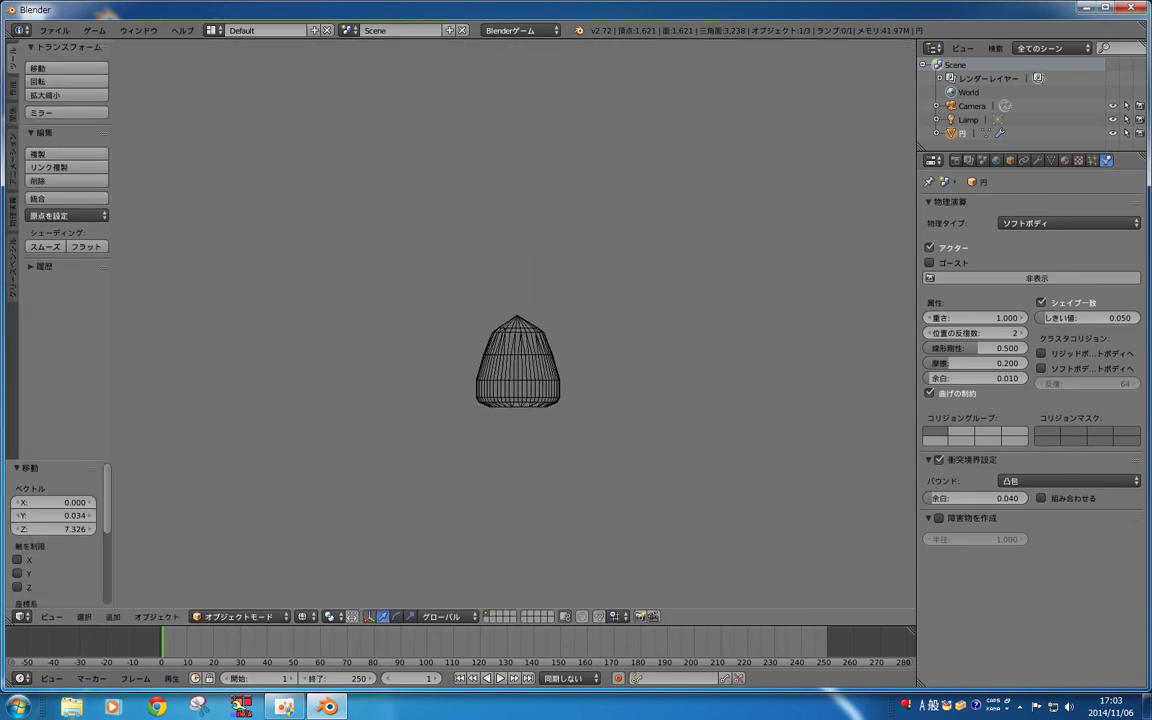
pyautogui.press('Escape')
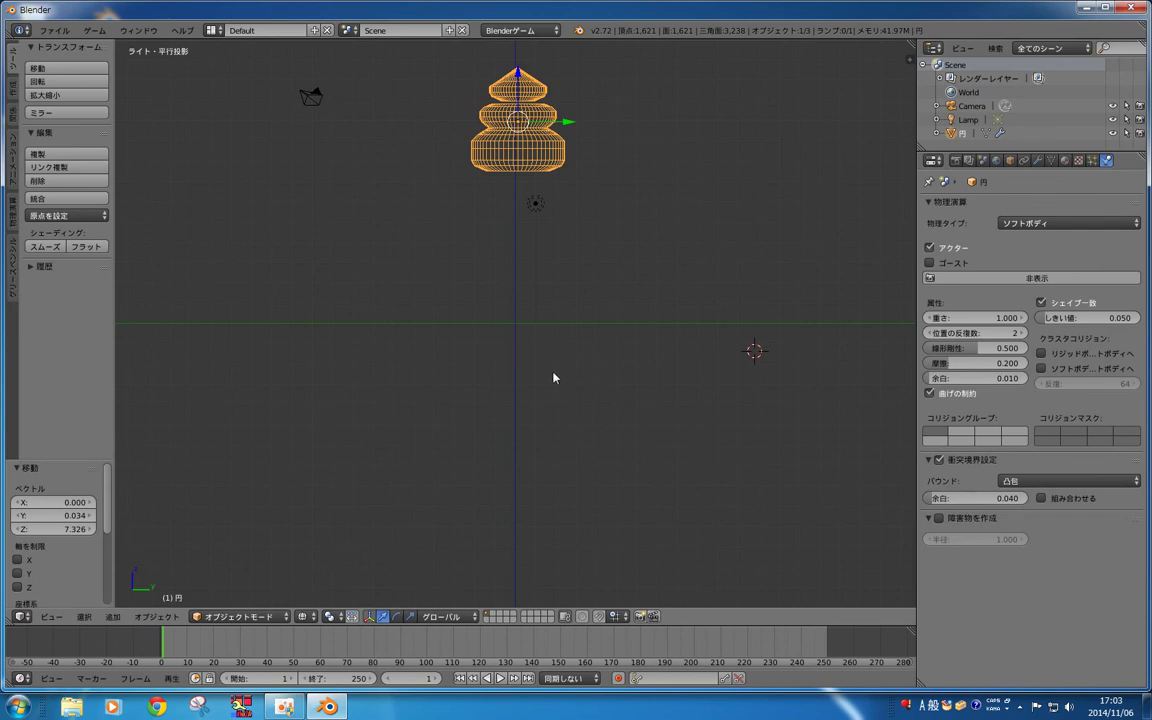
pyautogui.press('KP_7')
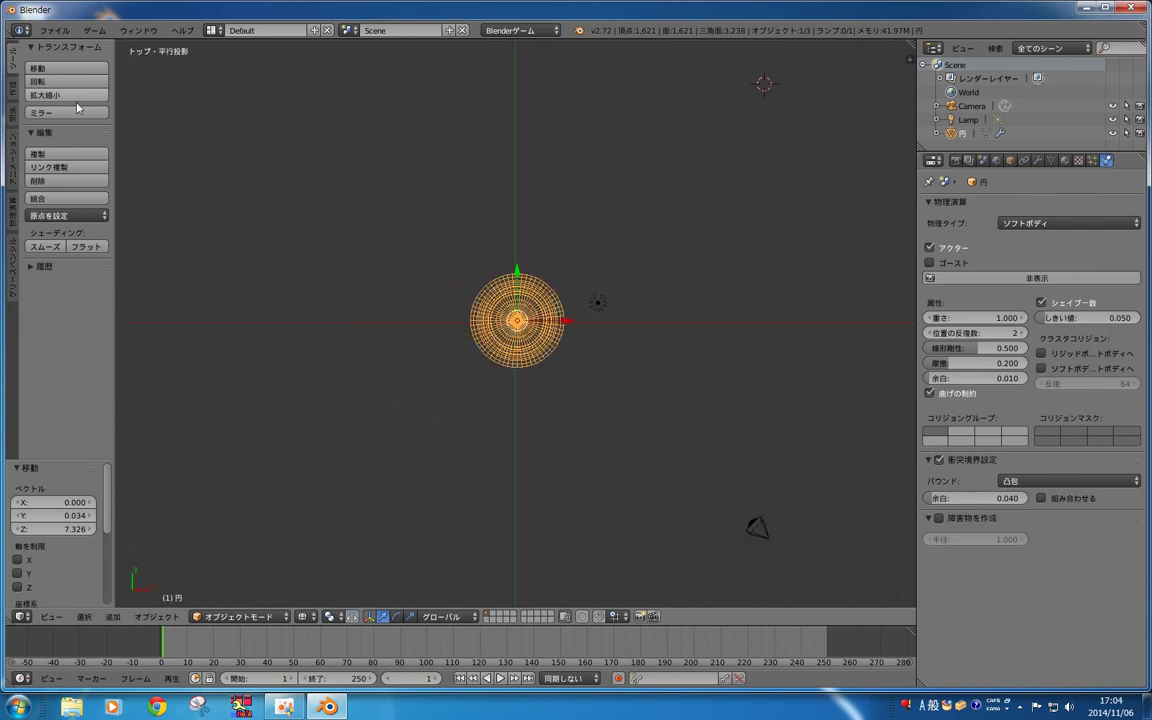
# Step: Add a plane, centre it under the stack, and scale it up about 11 times
pyautogui.click(12, 90)
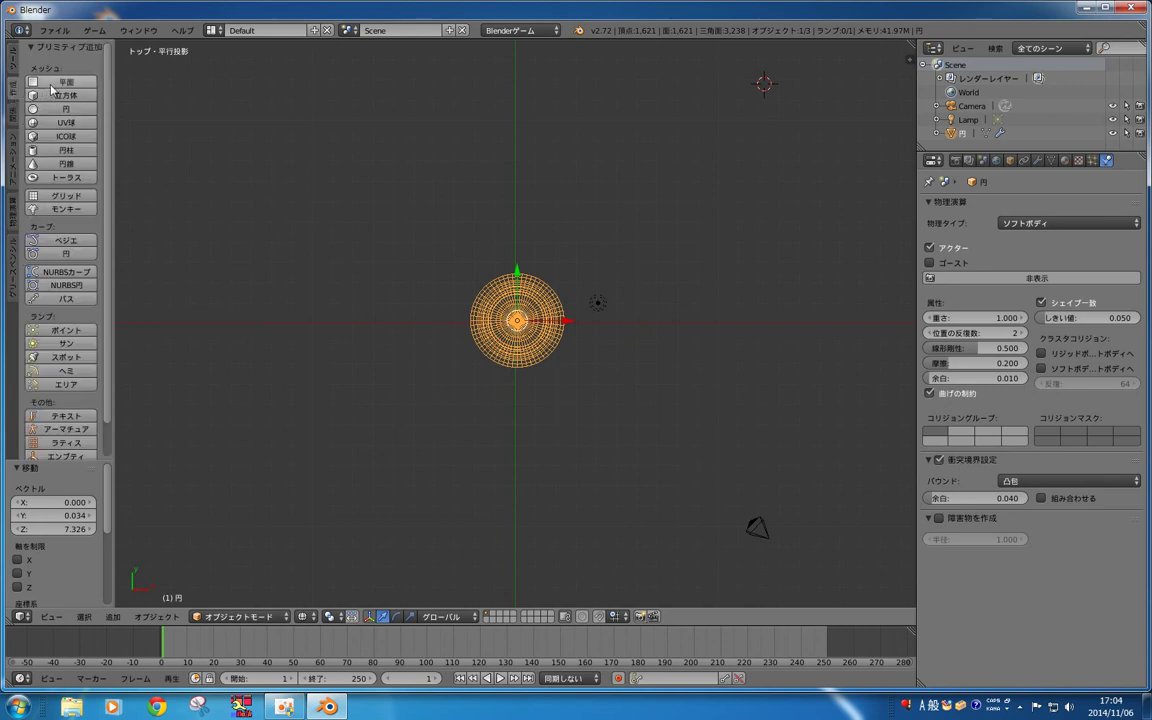
pyautogui.click(45, 82)
pyautogui.press('g')
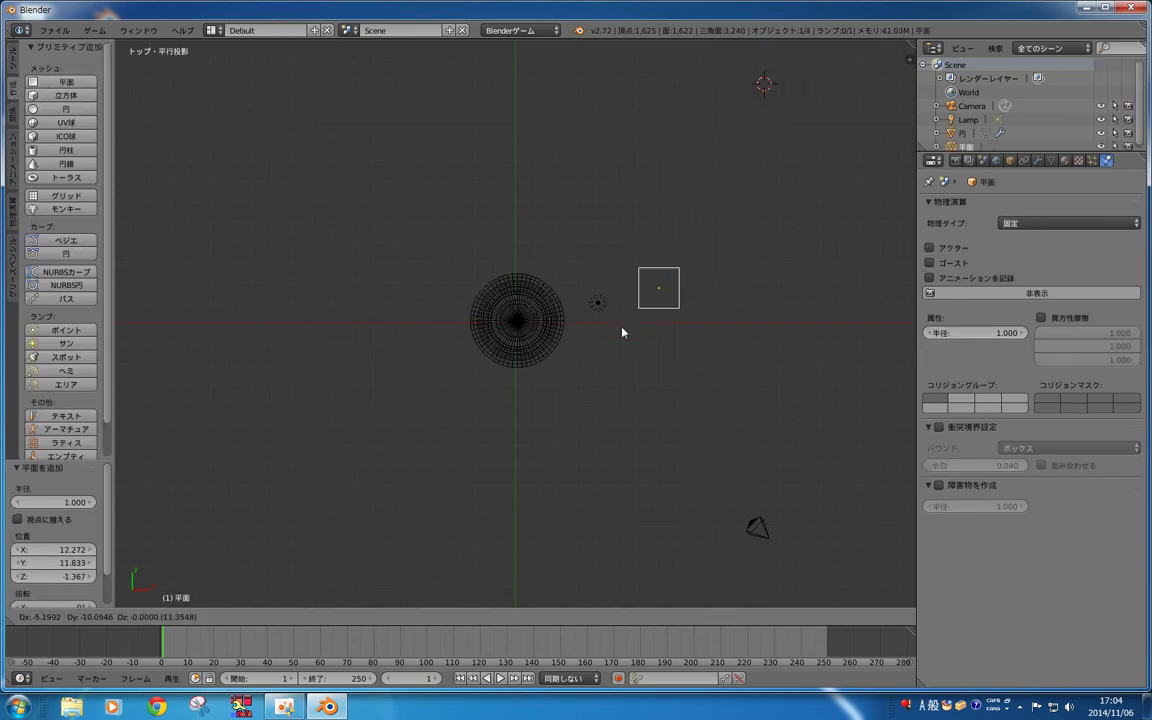
pyautogui.click(515, 337)
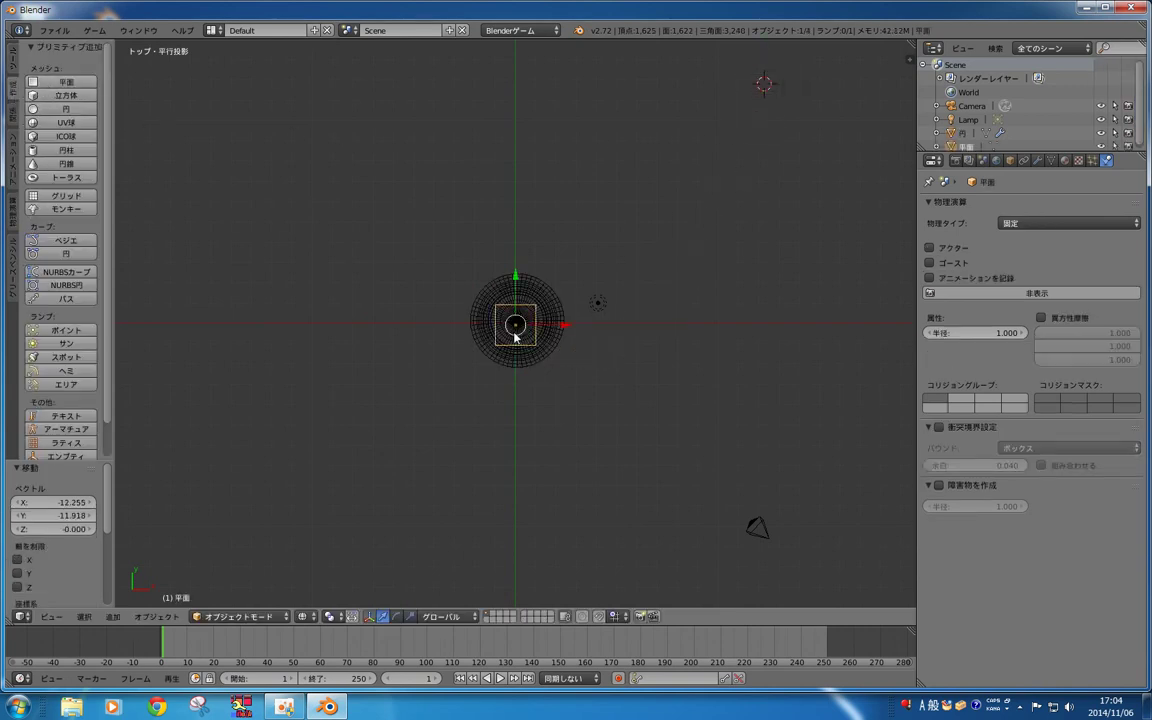
pyautogui.press('s')
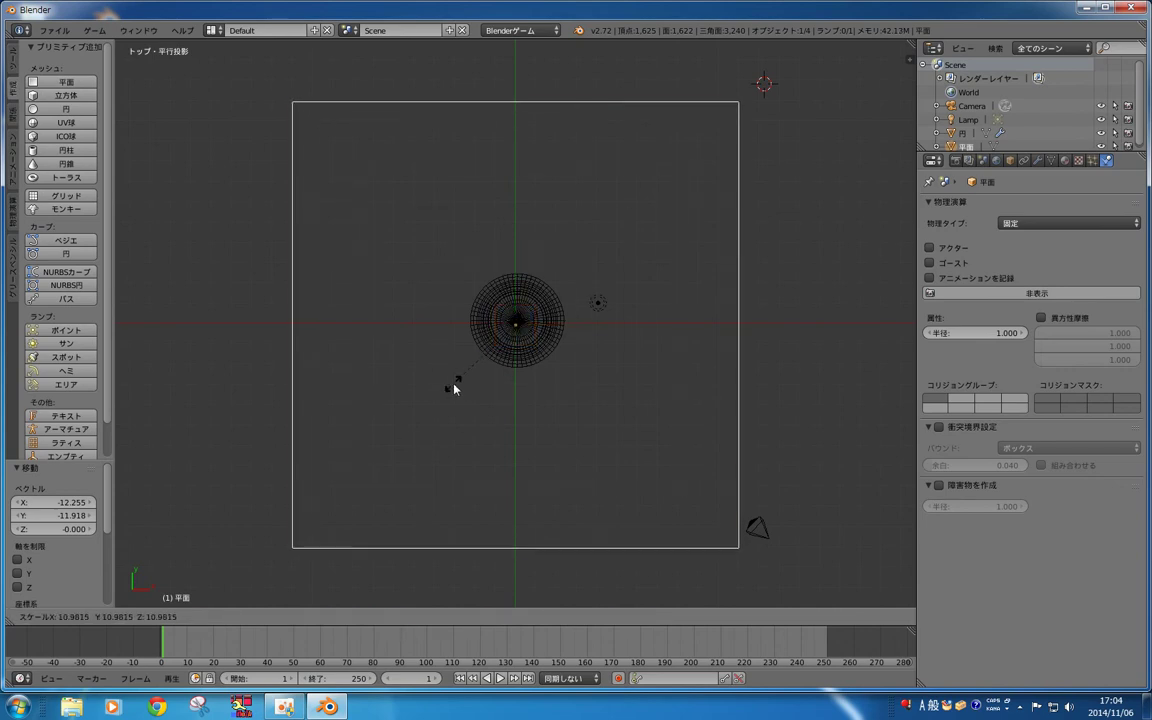
pyautogui.click(684, 386)
# Step: Set the plane's height beneath the stack, test the drop, and lower it slightly below the origin
pyautogui.press('KP_3')
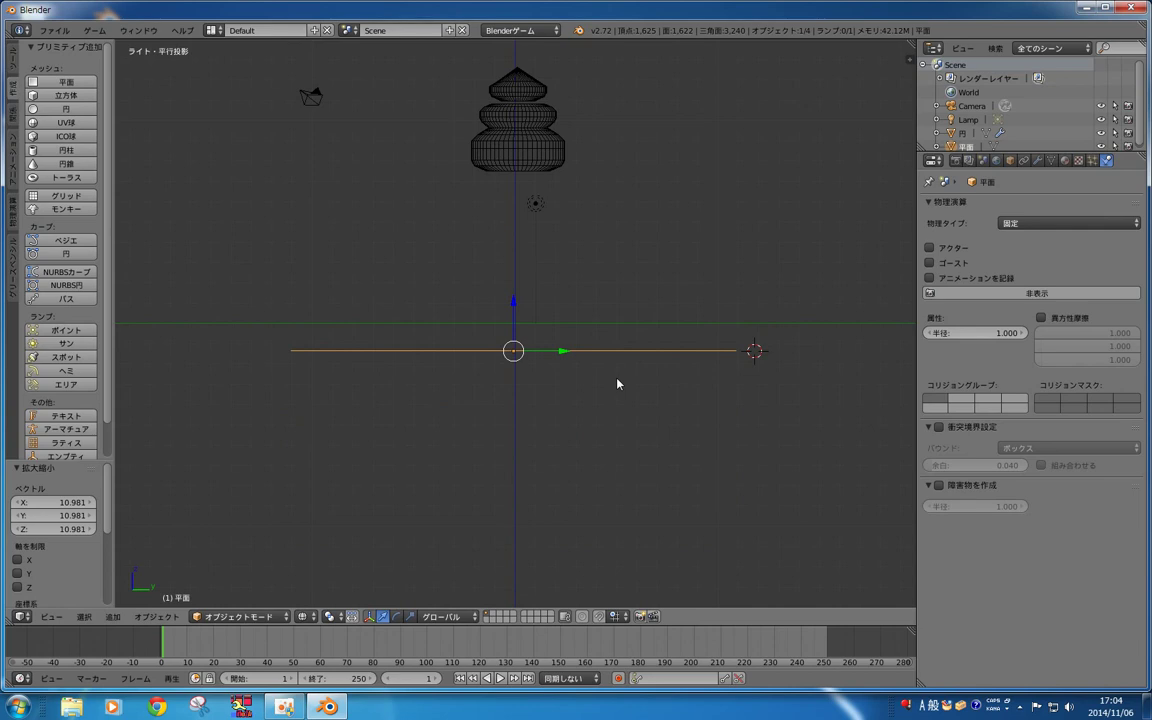
pyautogui.press('g')
pyautogui.press('z')
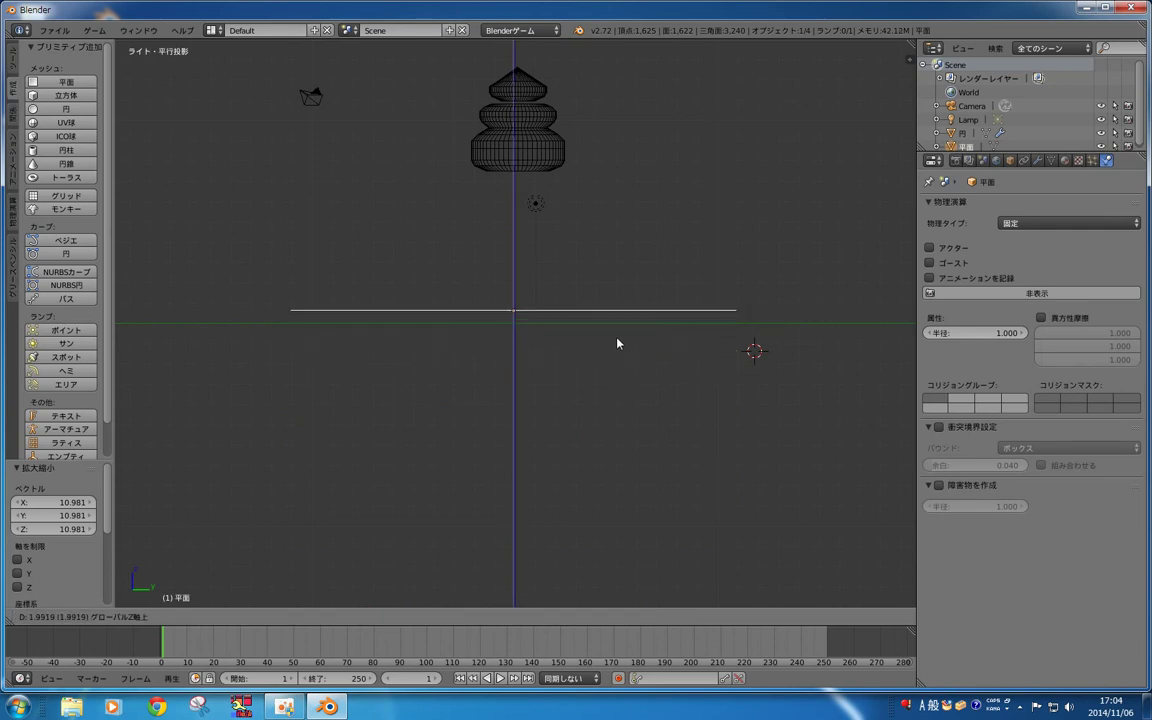
pyautogui.click(617, 348)
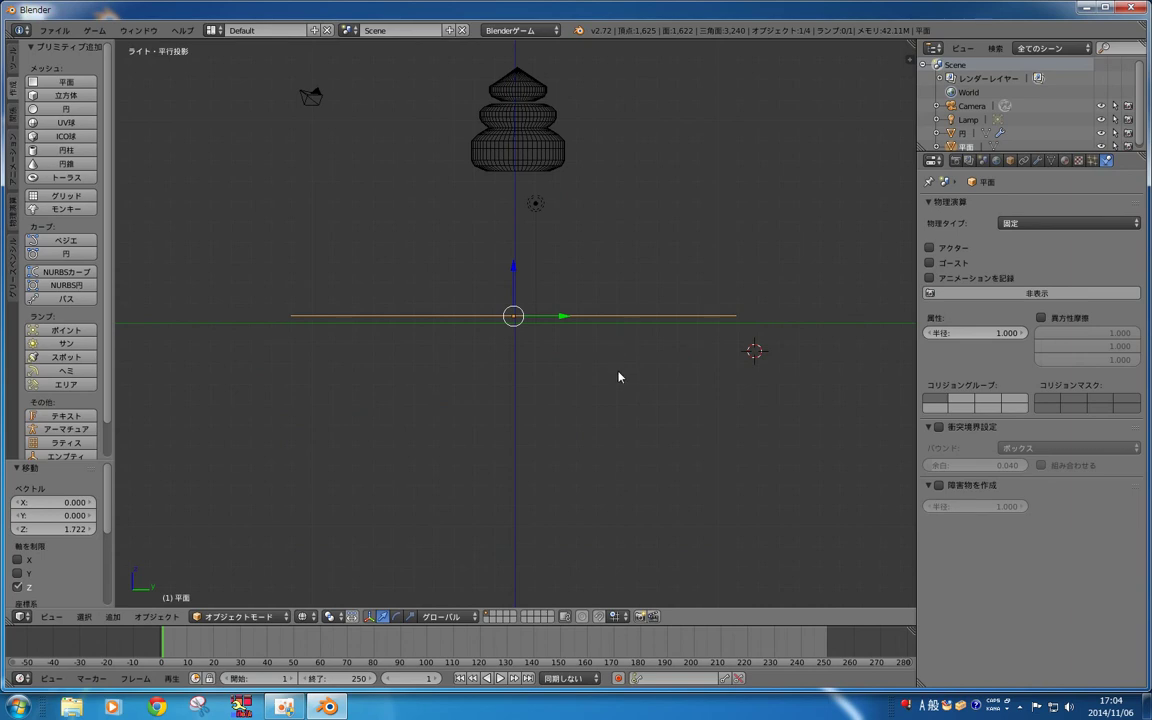
pyautogui.press('KP_7')
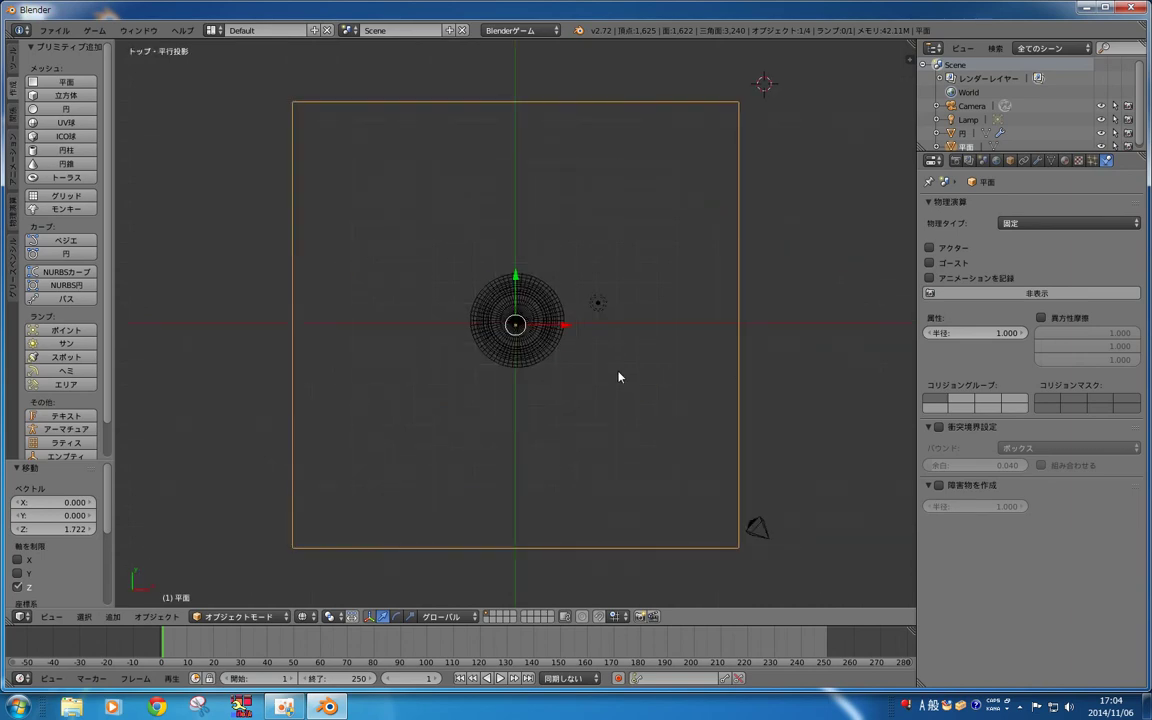
pyautogui.press('KP_3')
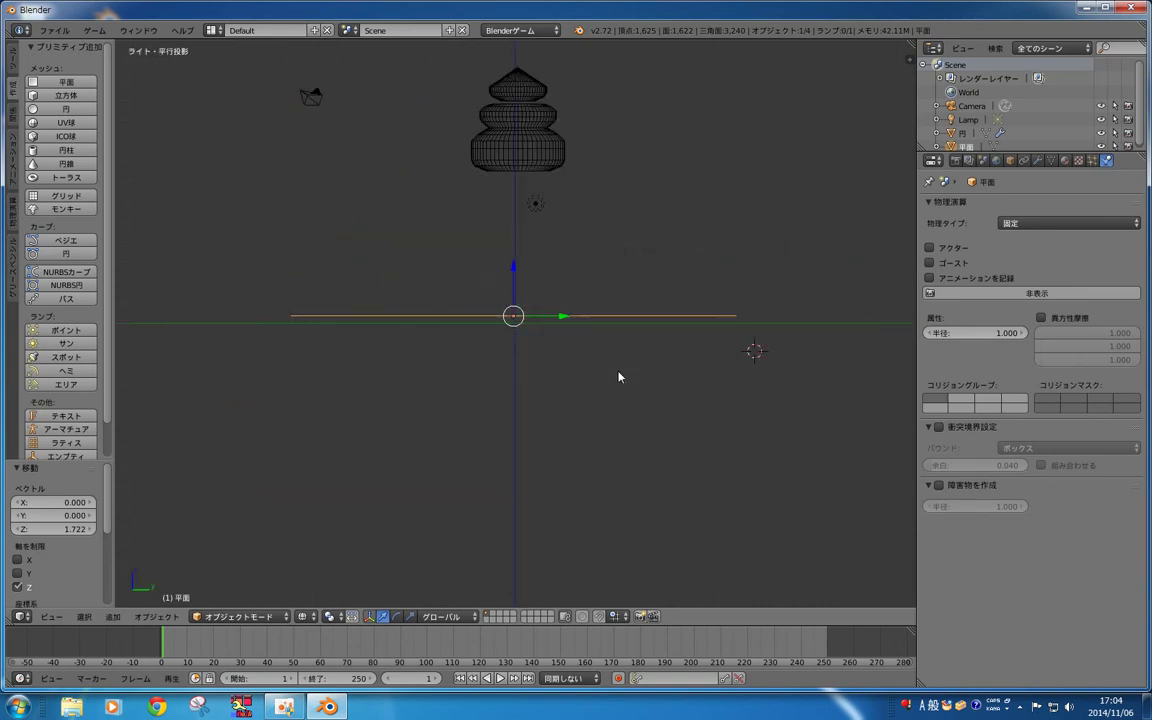
pyautogui.press('p')
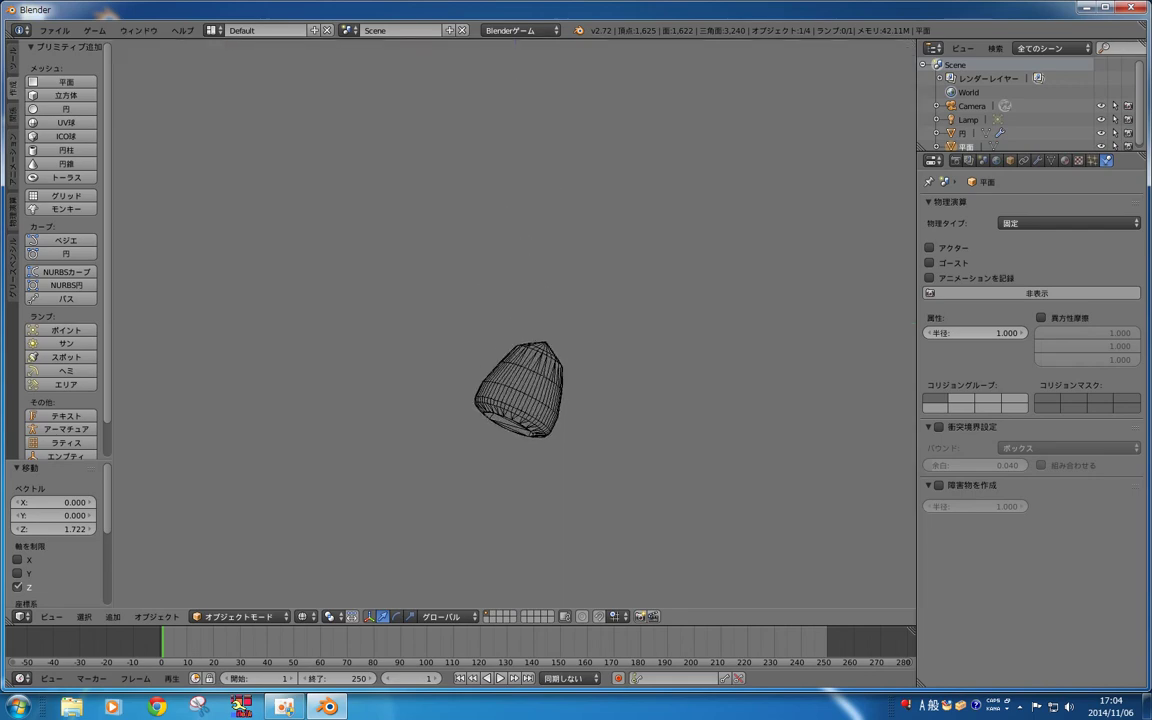
pyautogui.press('Escape')
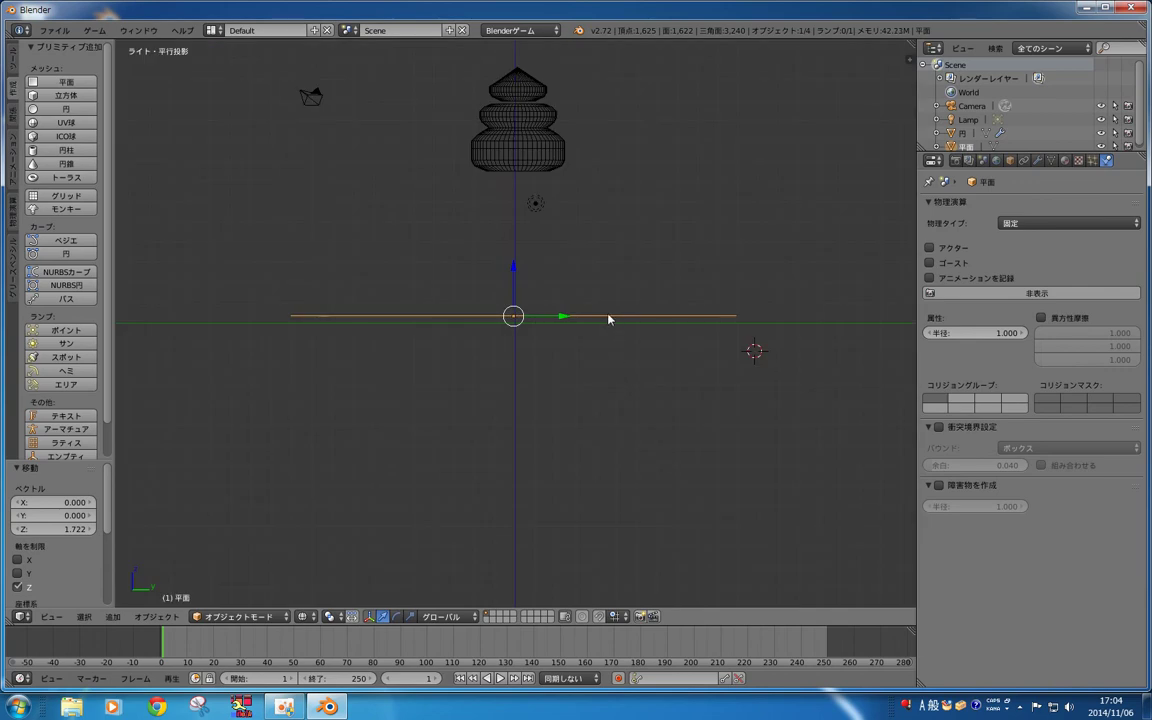
pyautogui.press('g')
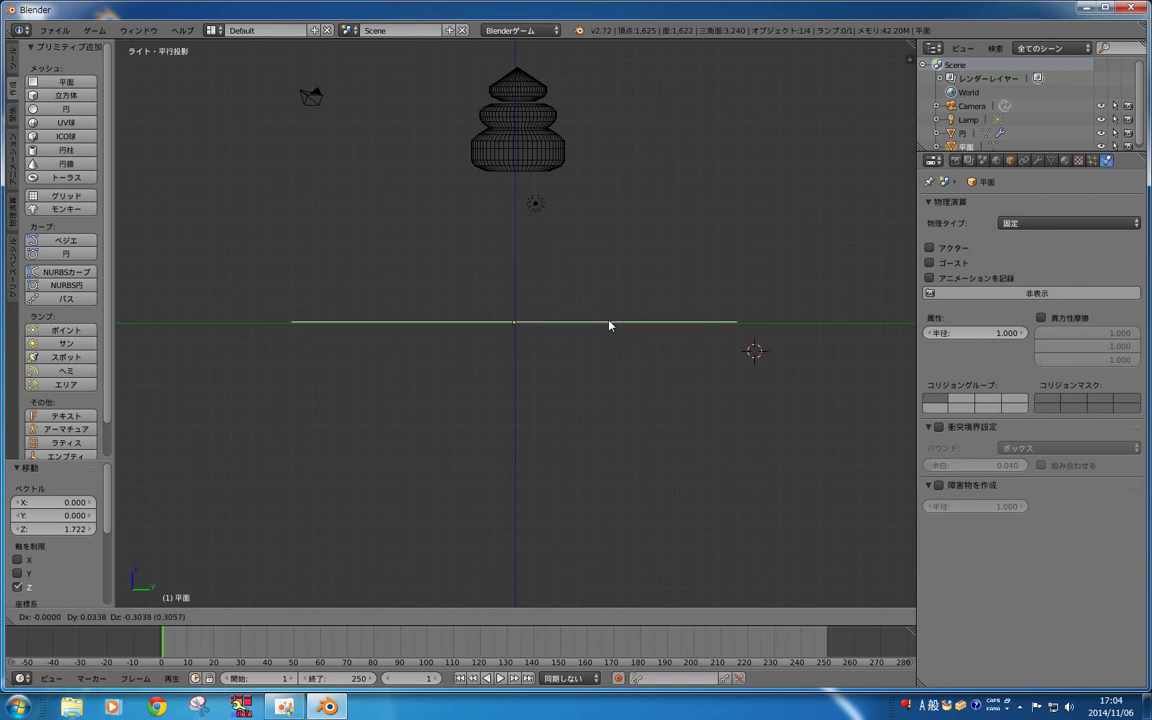
pyautogui.click(609, 324)
# Step: Make the plane a Rigid Body and tune its mass down to 4.400, testing in the game engine
pyautogui.click(1062, 226)
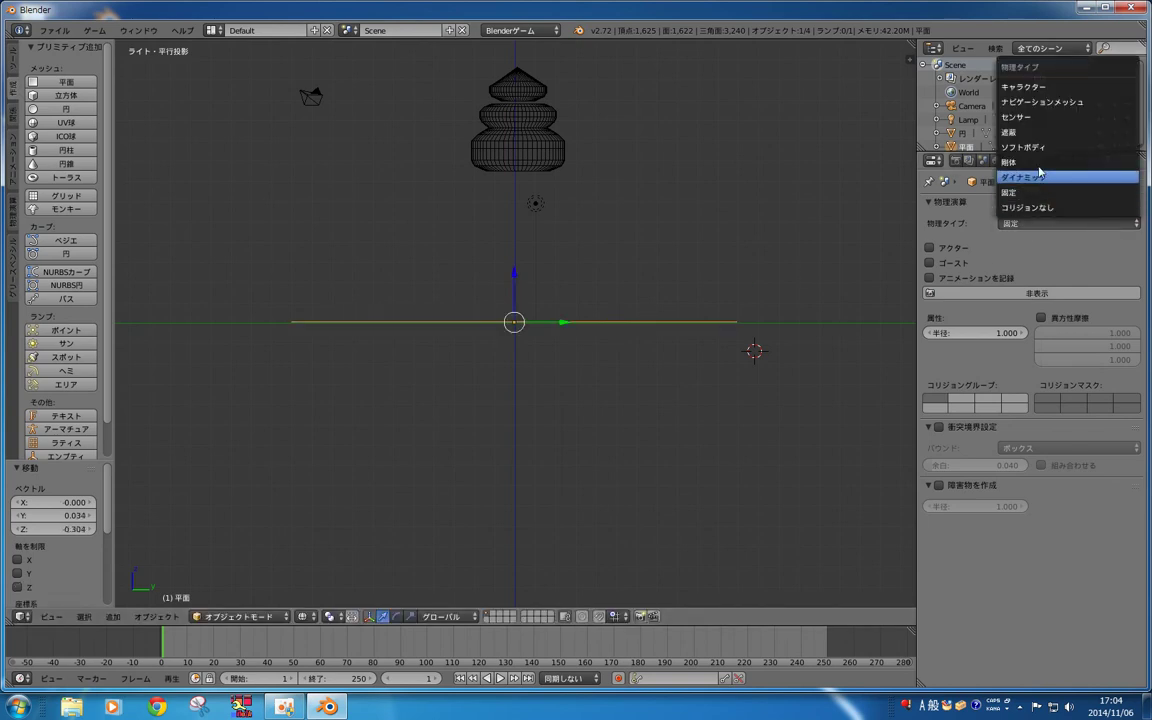
pyautogui.click(1030, 168)
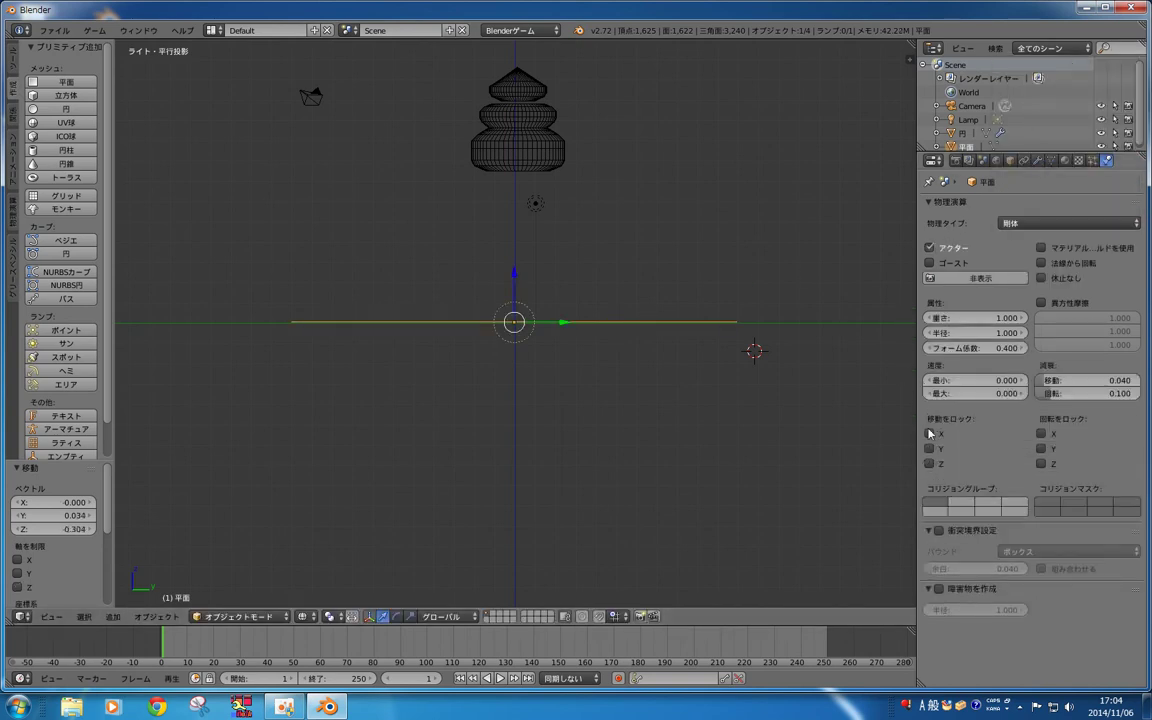
pyautogui.moveTo(931, 319); pyautogui.dragTo(1010, 319)
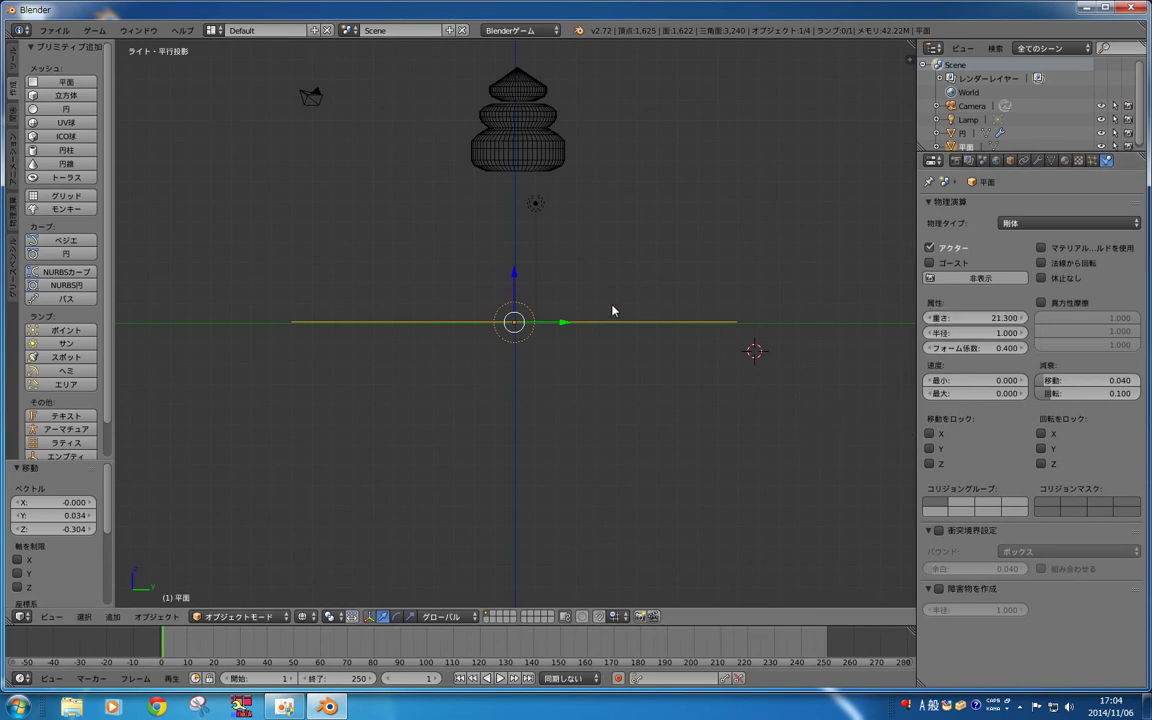
pyautogui.press('p')
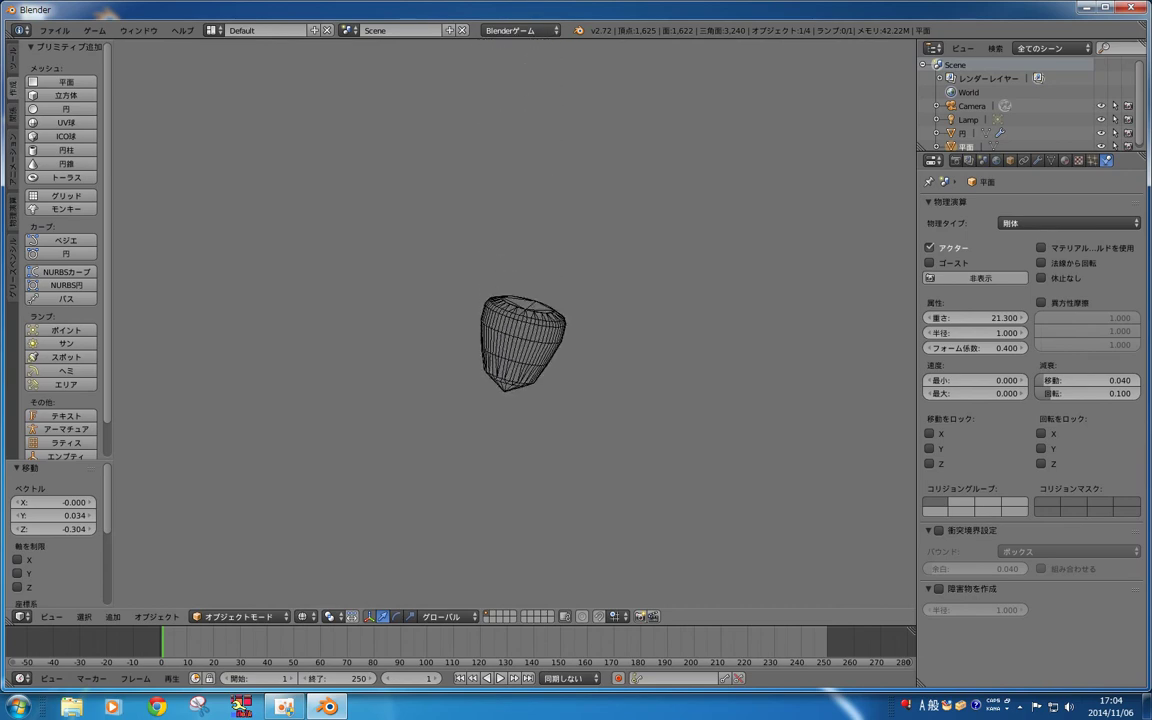
pyautogui.press('Escape')
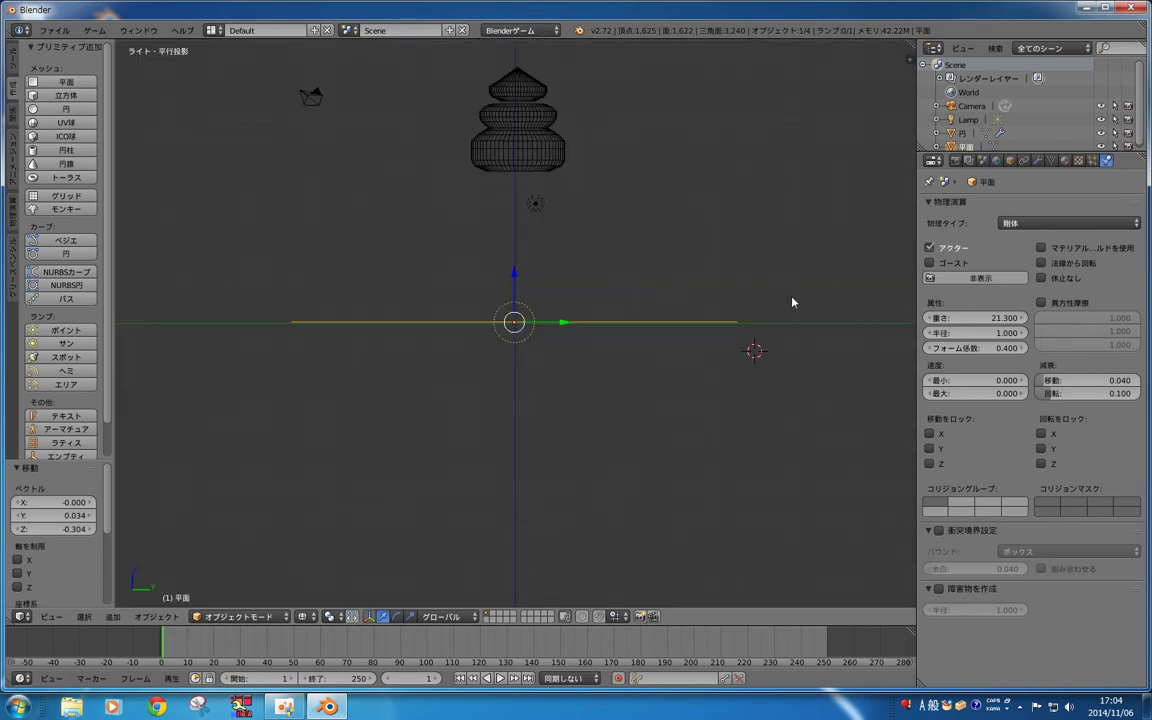
pyautogui.moveTo(975, 318); pyautogui.dragTo(935, 318)
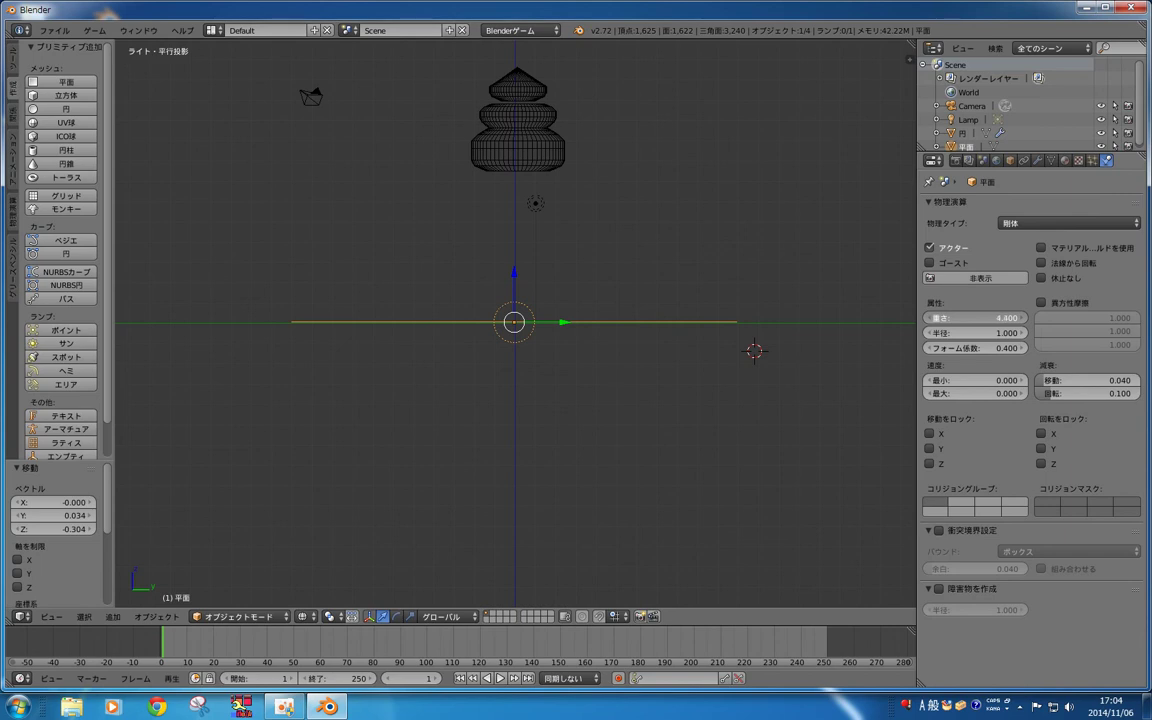
pyautogui.press('p')
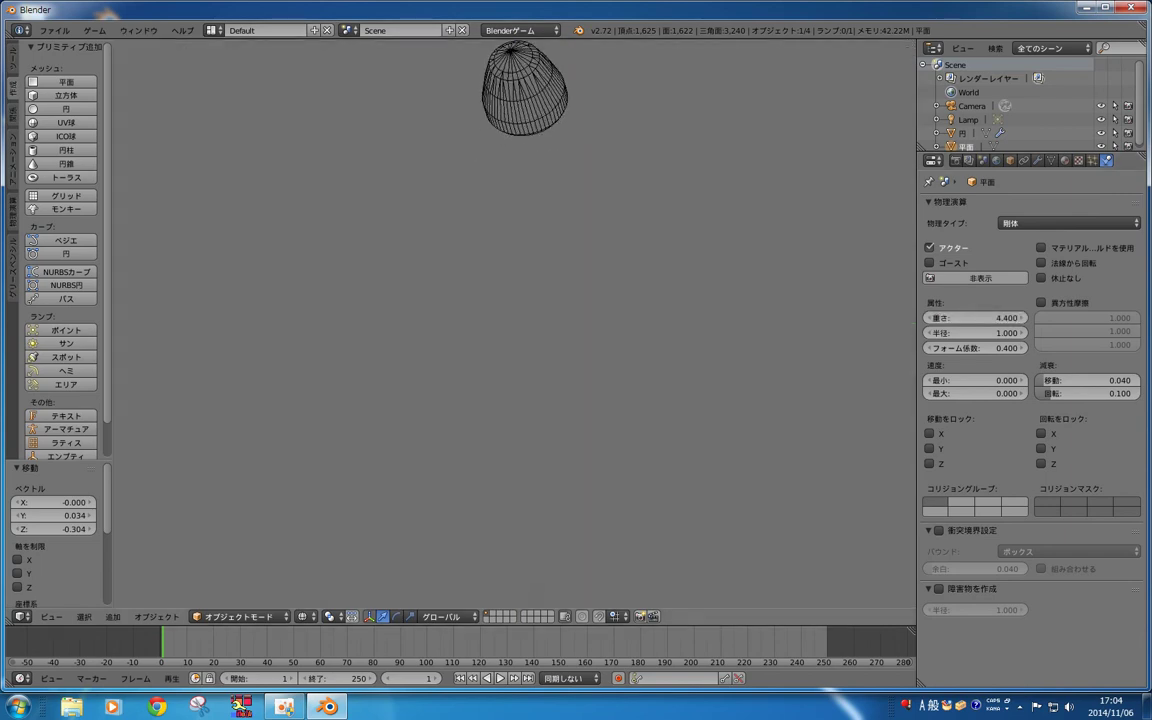
pyautogui.press('Escape')
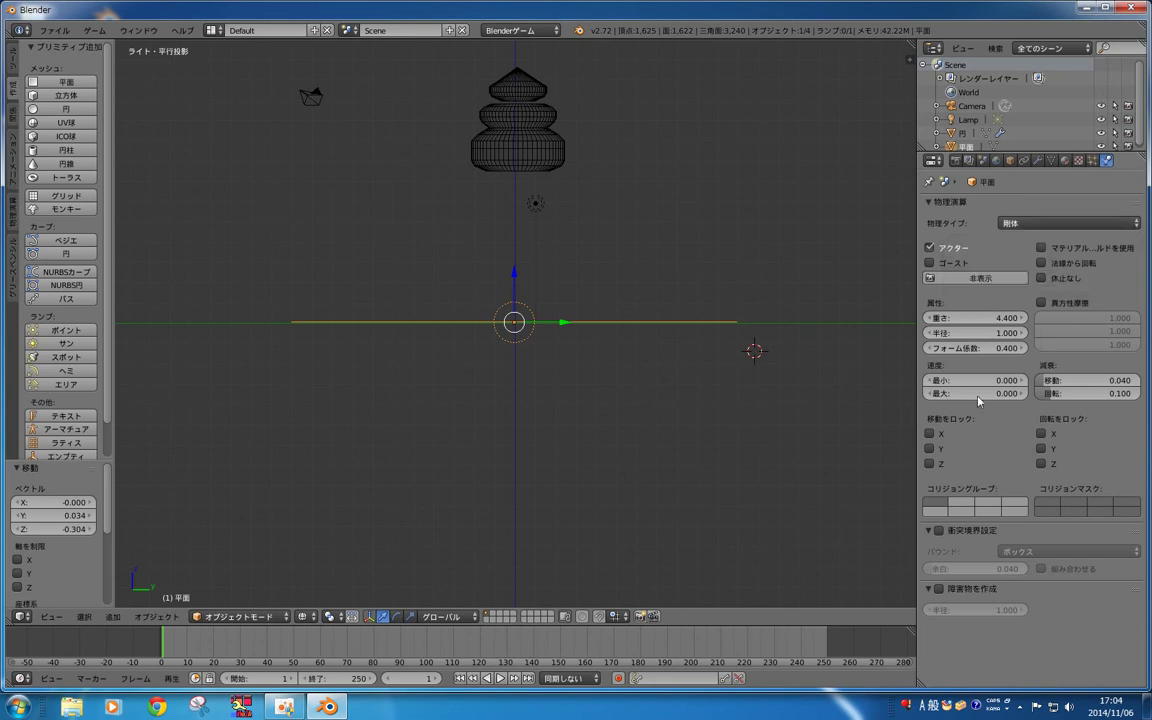
# Step: Enable Box collision bounds on the plane and test the drop again
pyautogui.click(938, 530)
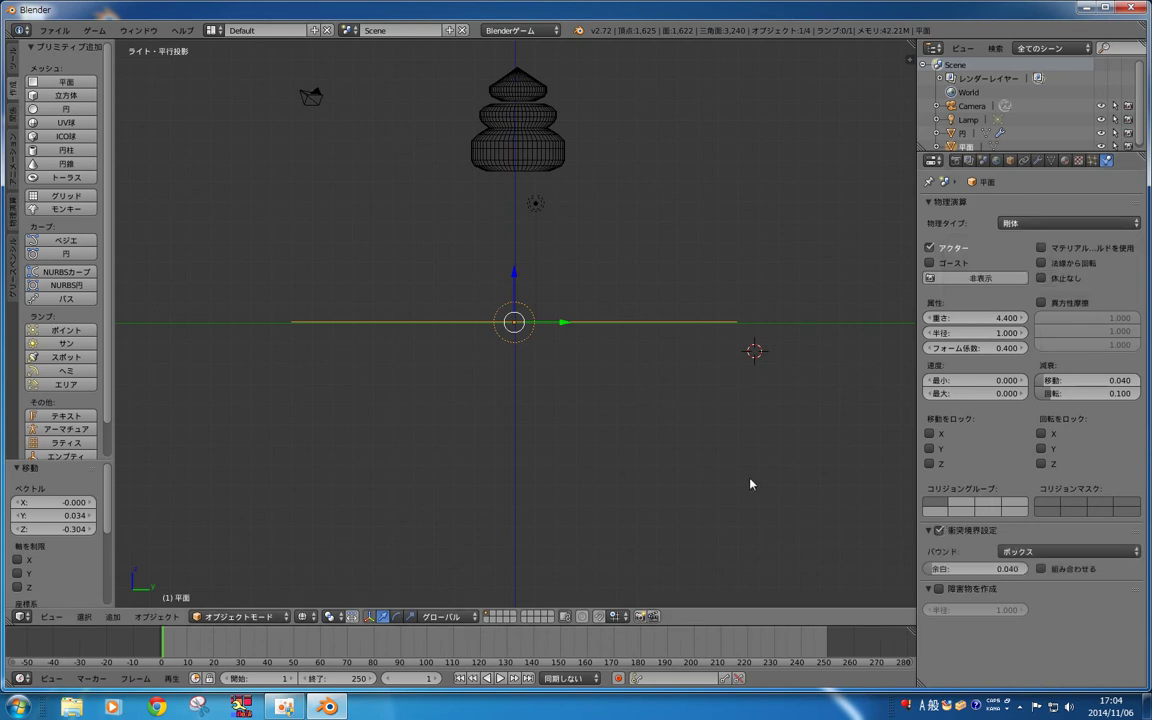
pyautogui.click(1088, 556)
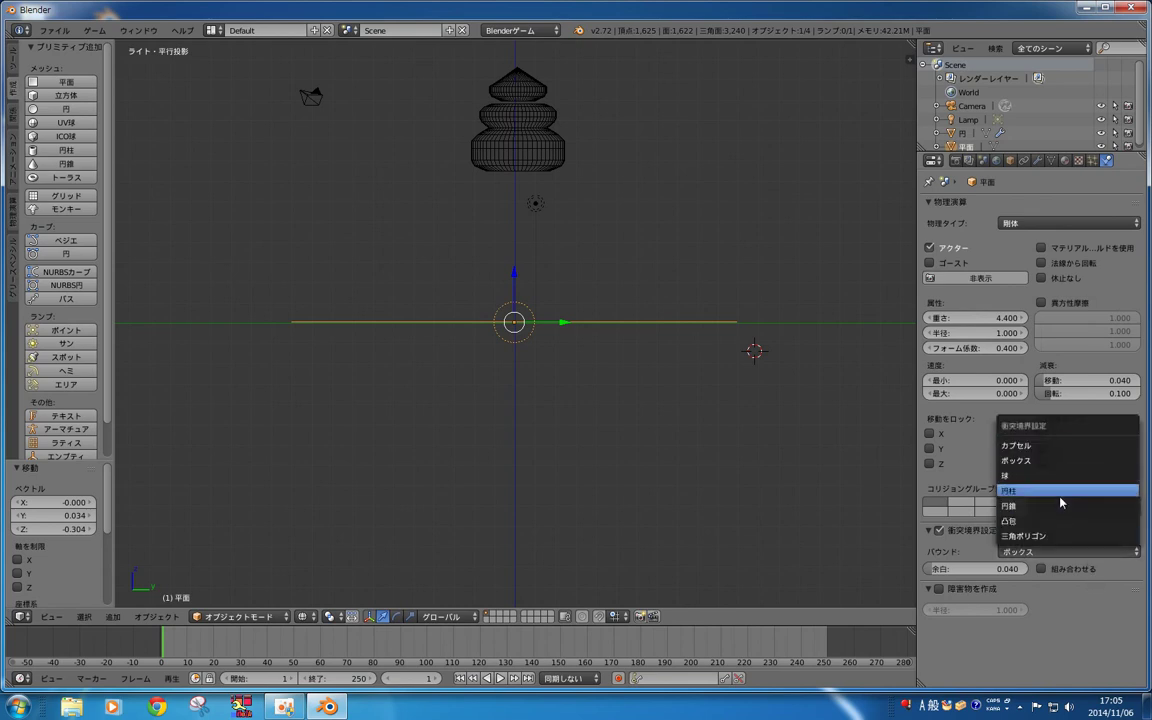
pyautogui.click(1063, 224)
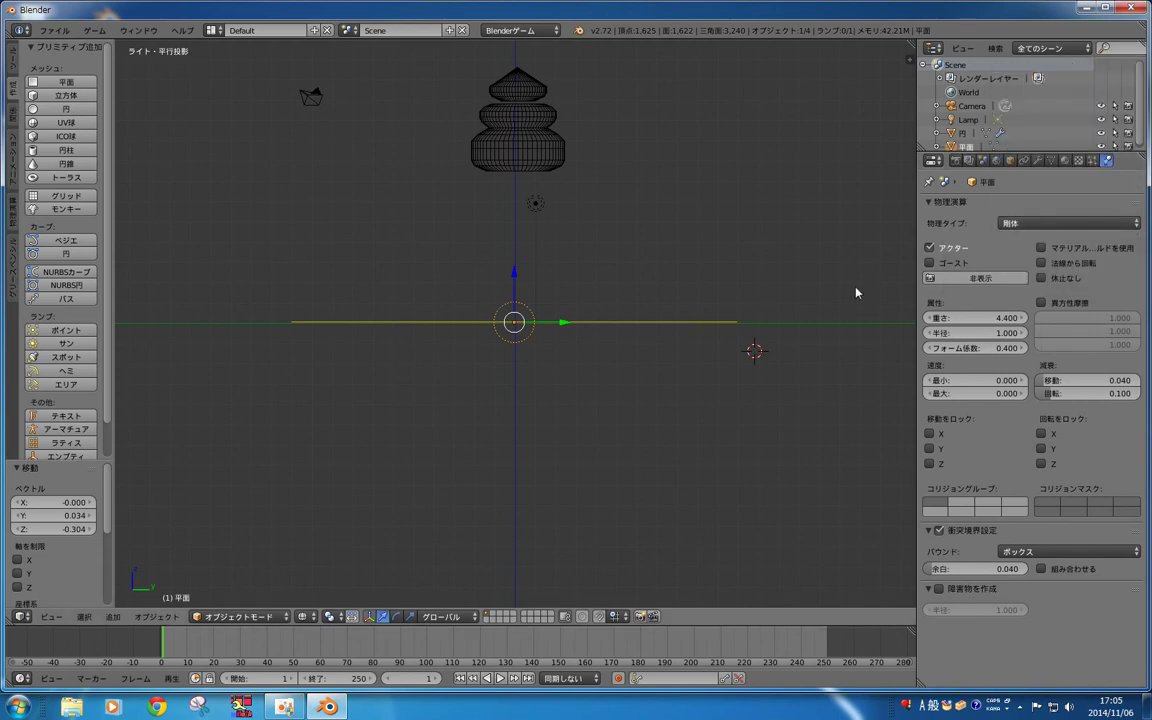
pyautogui.press('p')
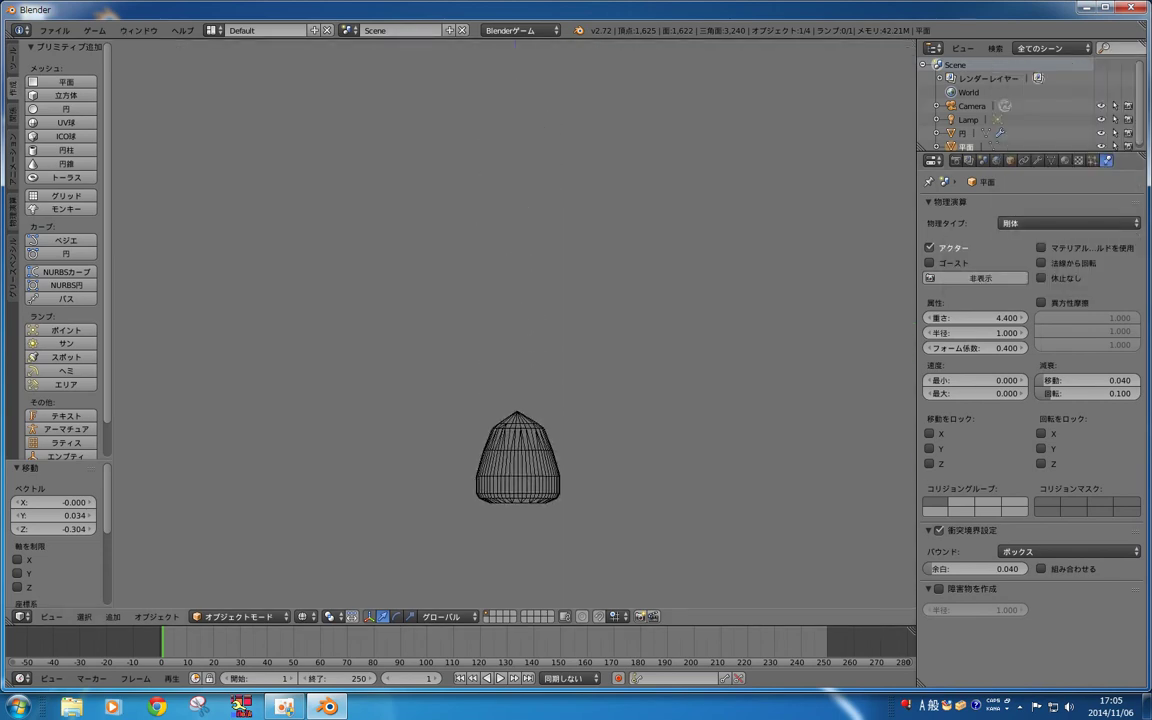
pyautogui.press('Escape')
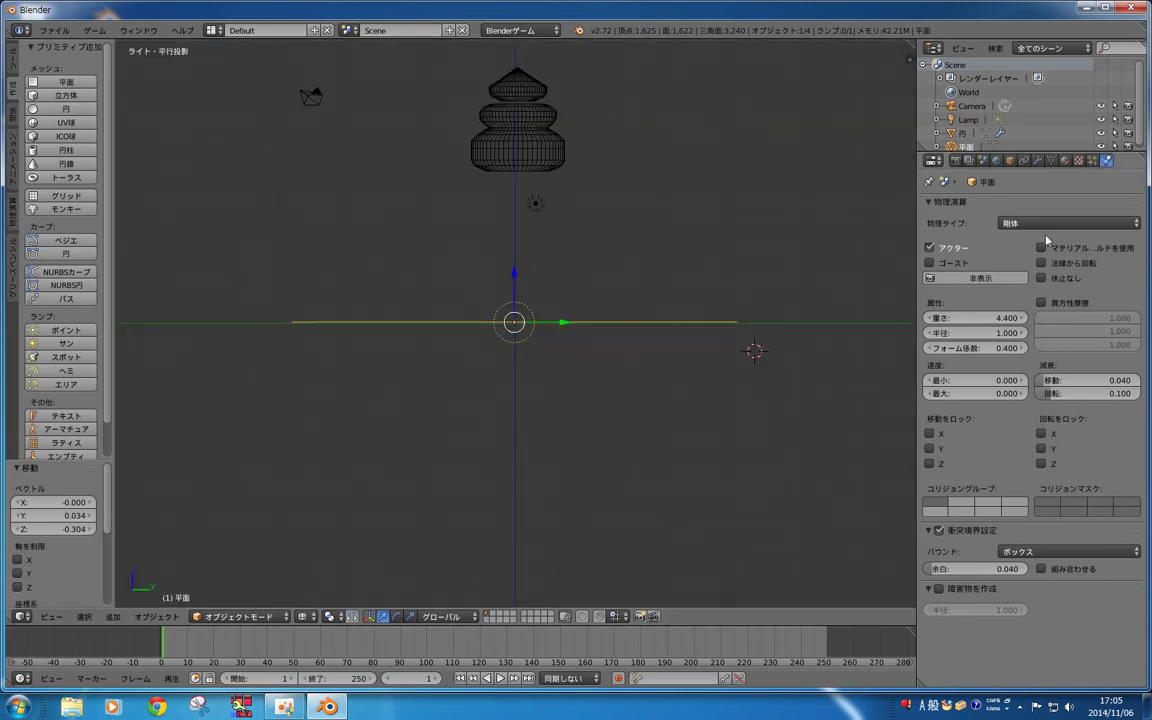
pyautogui.click(1050, 223)
# Step: Make the ground plane Static and run a game-engine test
pyautogui.click(1053, 226)
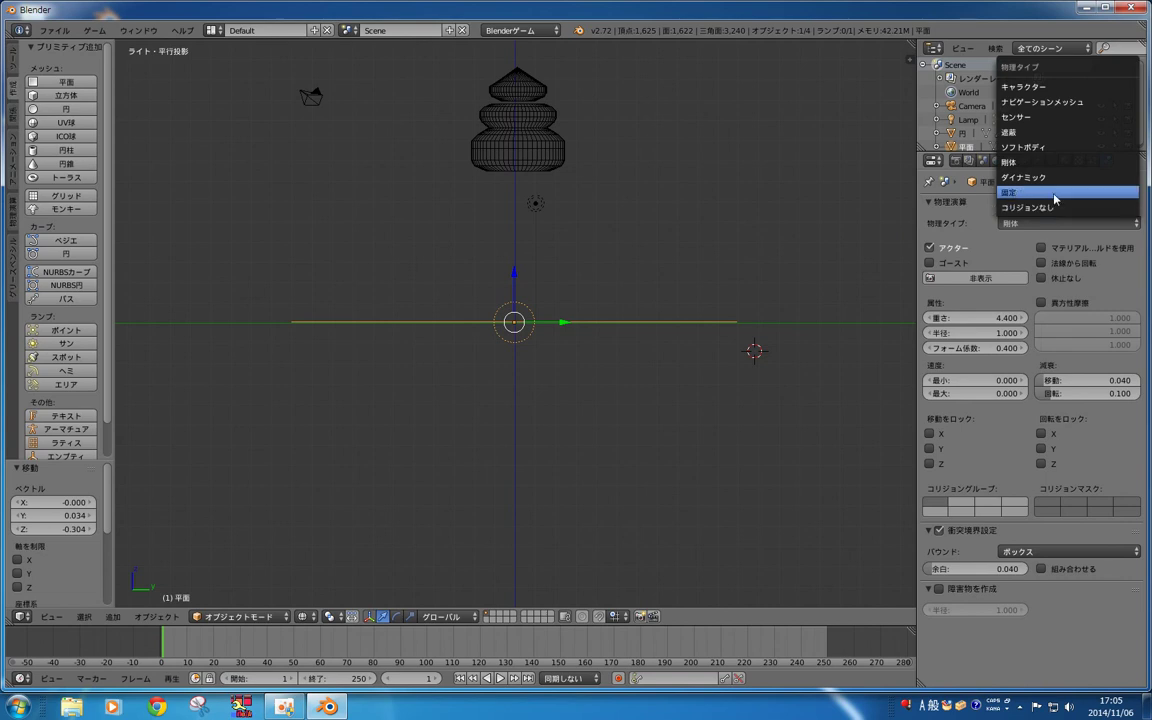
pyautogui.click(1055, 196)
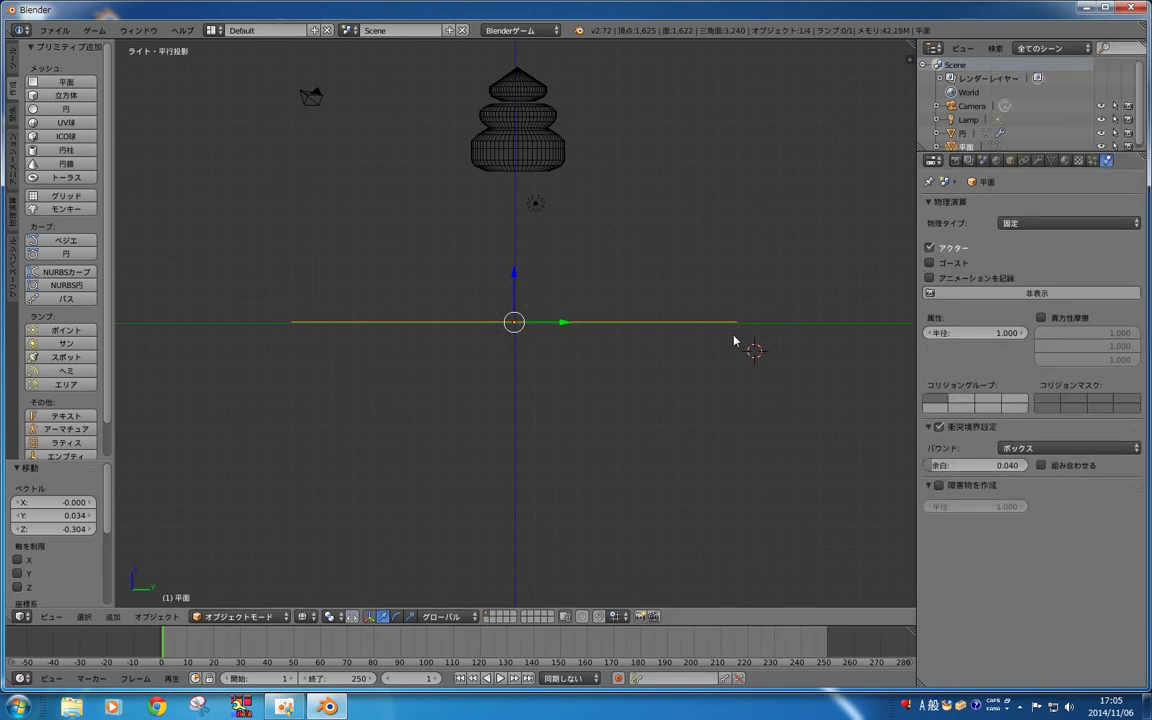
pyautogui.press('p')
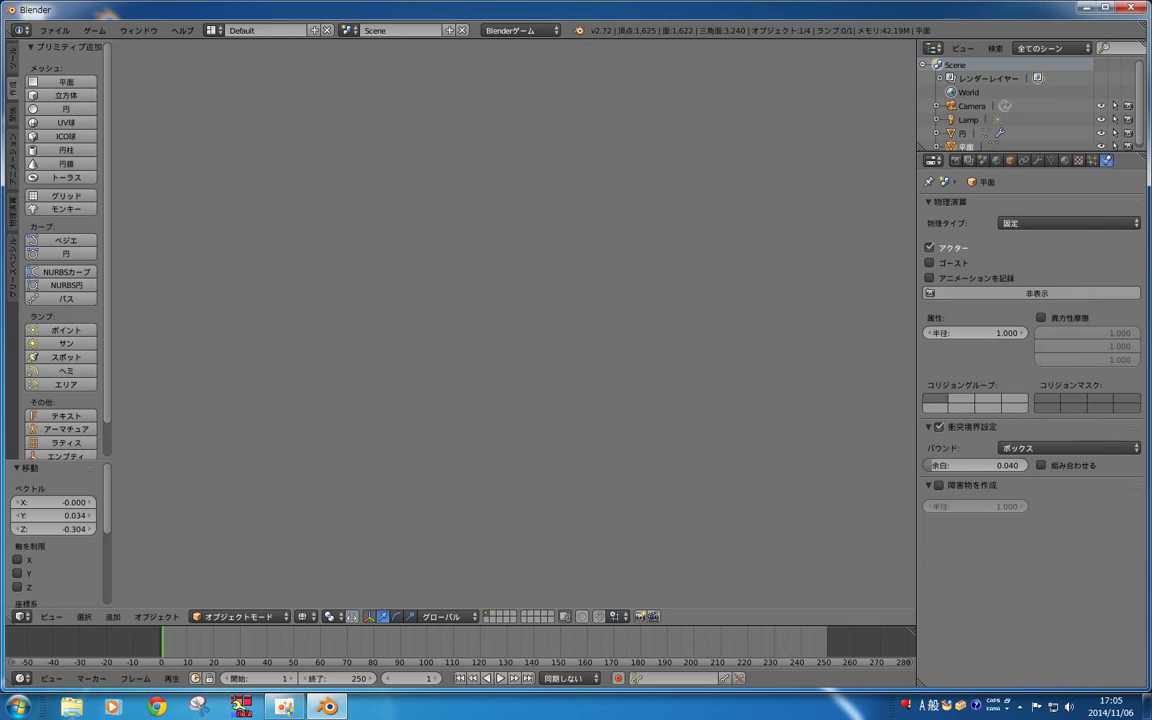
pyautogui.press('Escape')
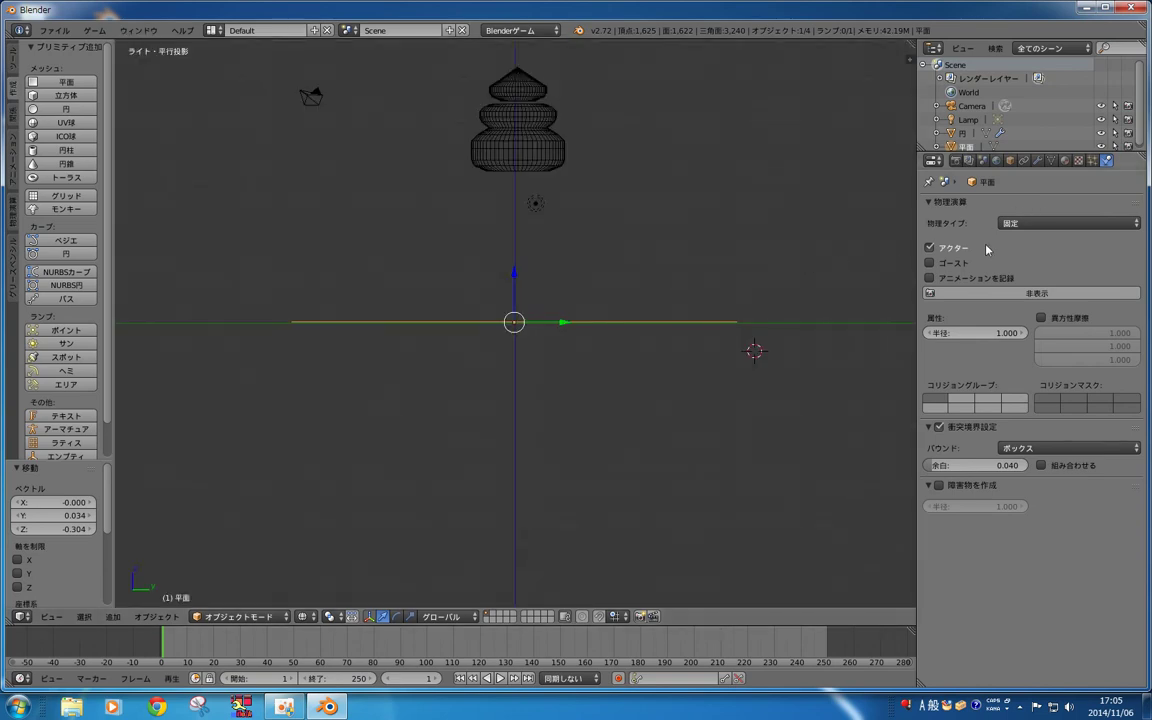
# Step: Return the ground plane to Rigid Body with mass 1.000 and test the drop again
pyautogui.rightClick(545, 139)
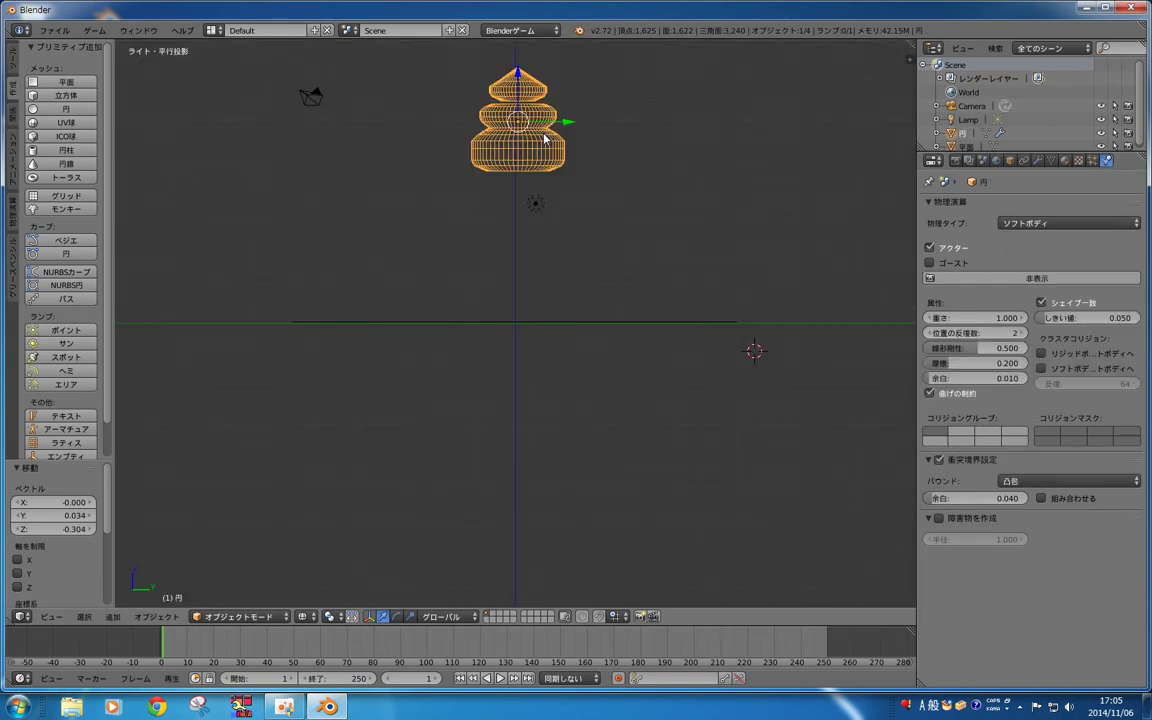
pyautogui.rightClick(573, 326)
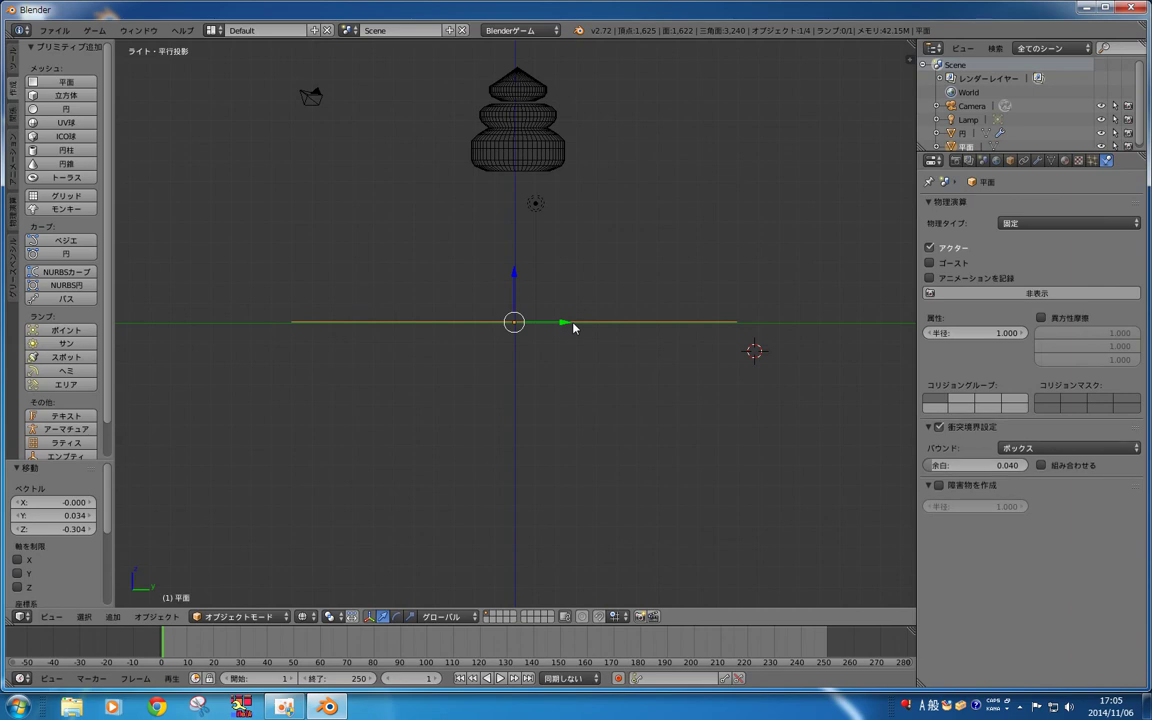
pyautogui.click(1010, 223)
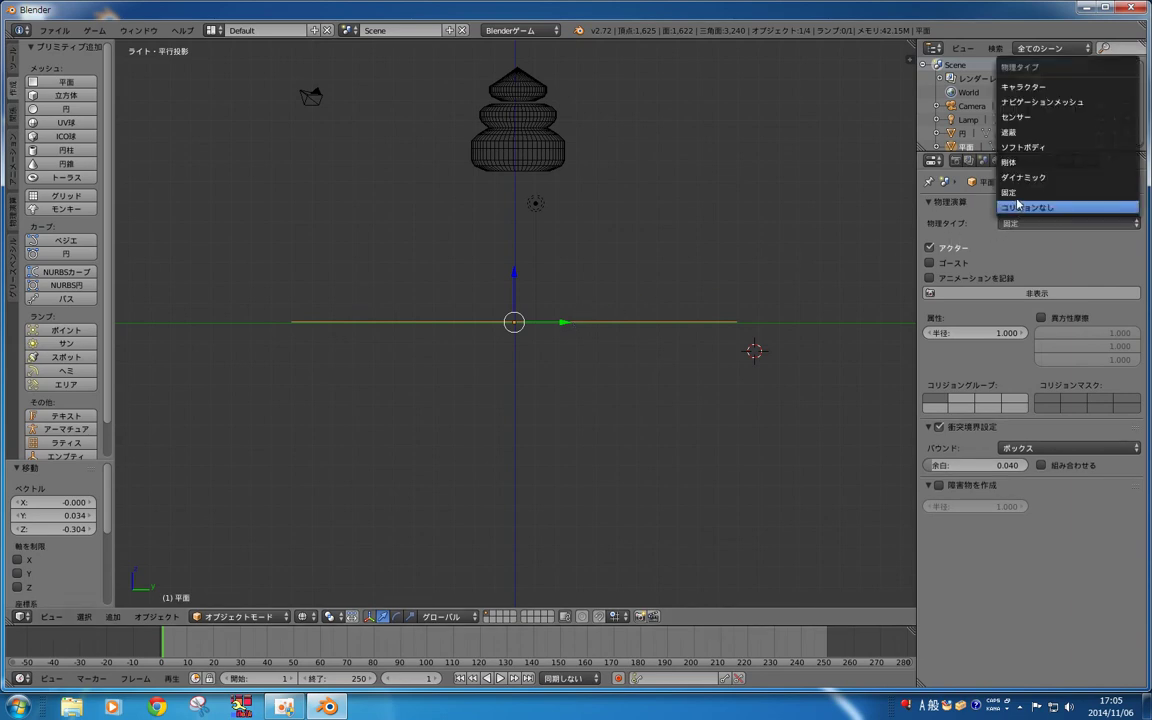
pyautogui.click(1055, 162)
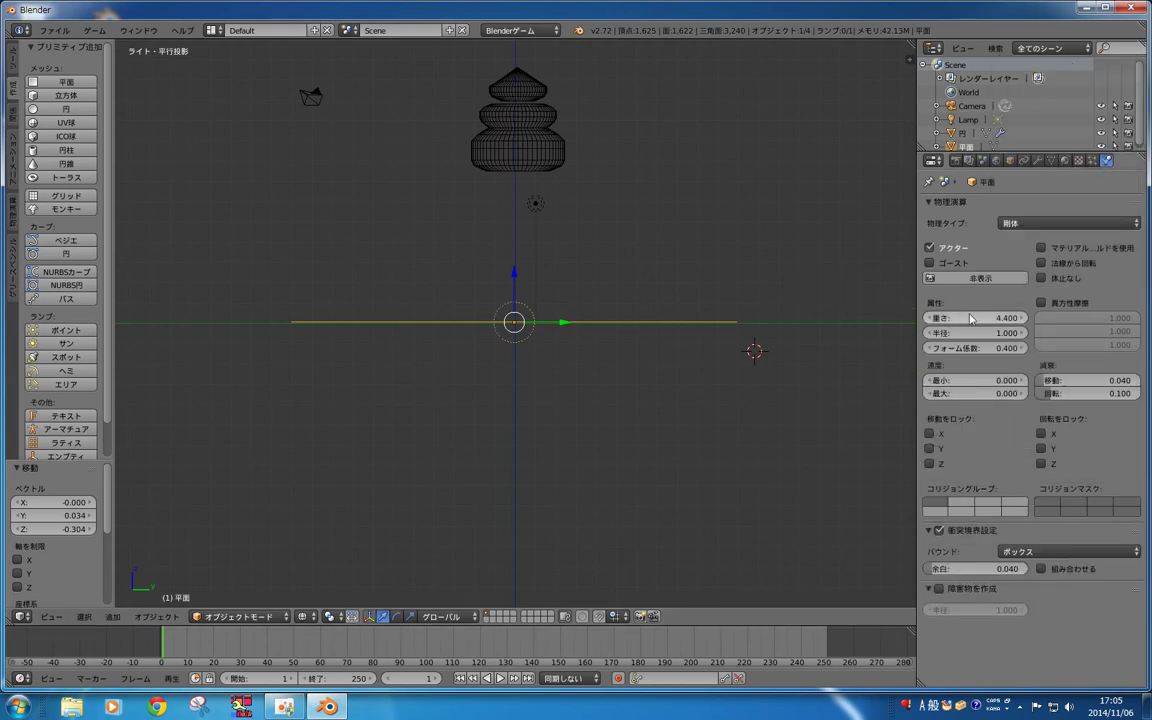
pyautogui.moveTo(990, 317); pyautogui.dragTo(930, 317)
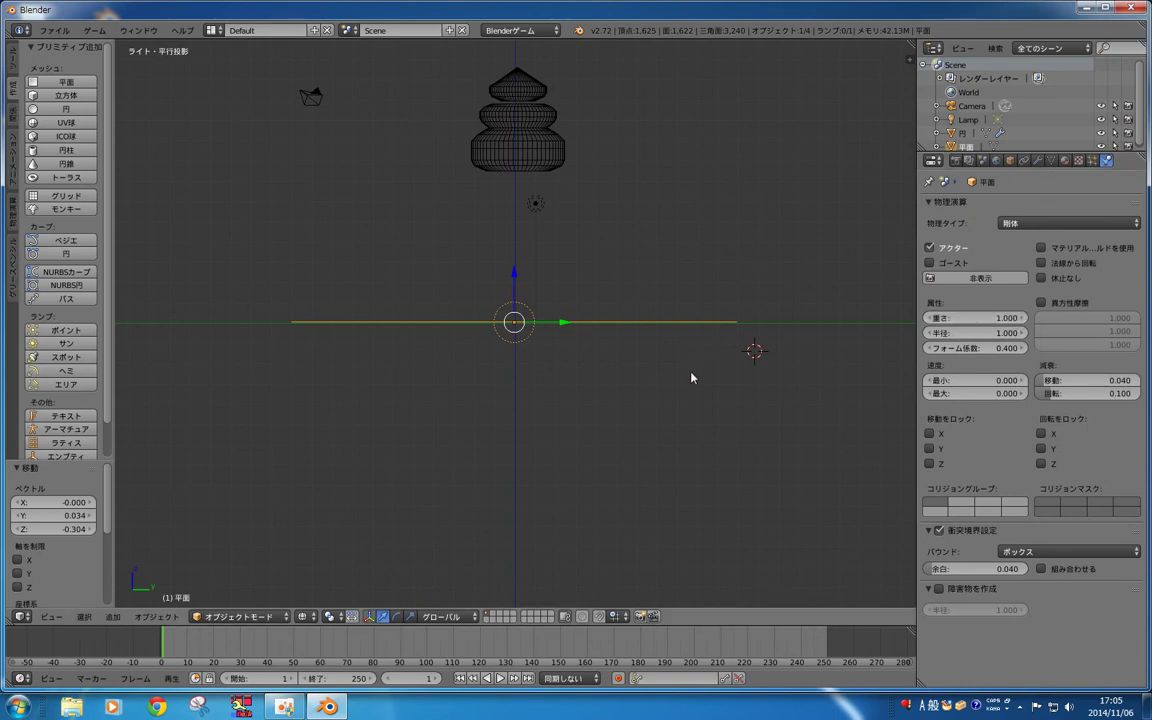
pyautogui.press('p')
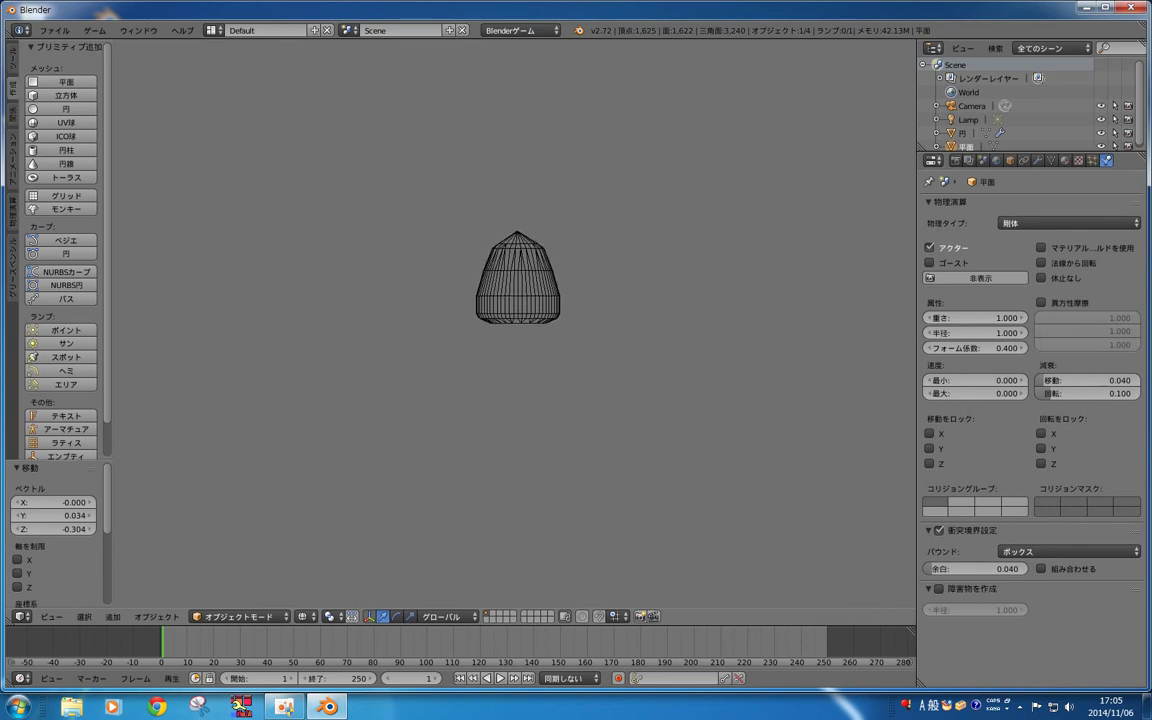
pyautogui.press('Escape')
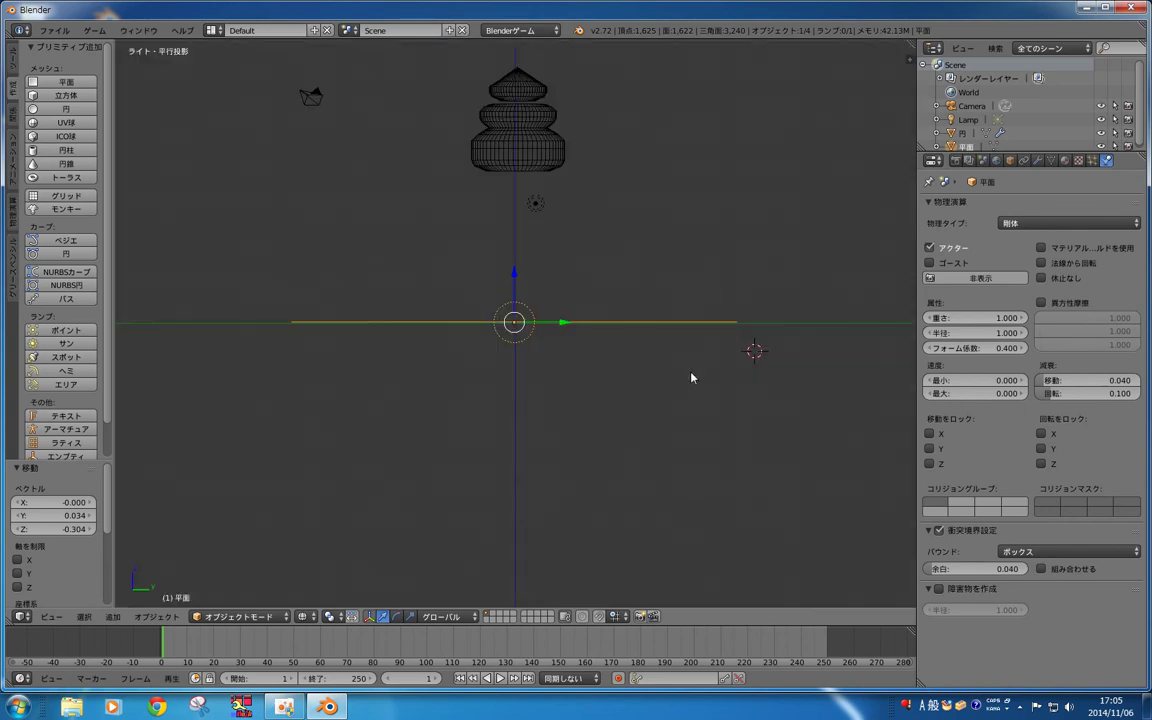
pyautogui.press('KP_7')
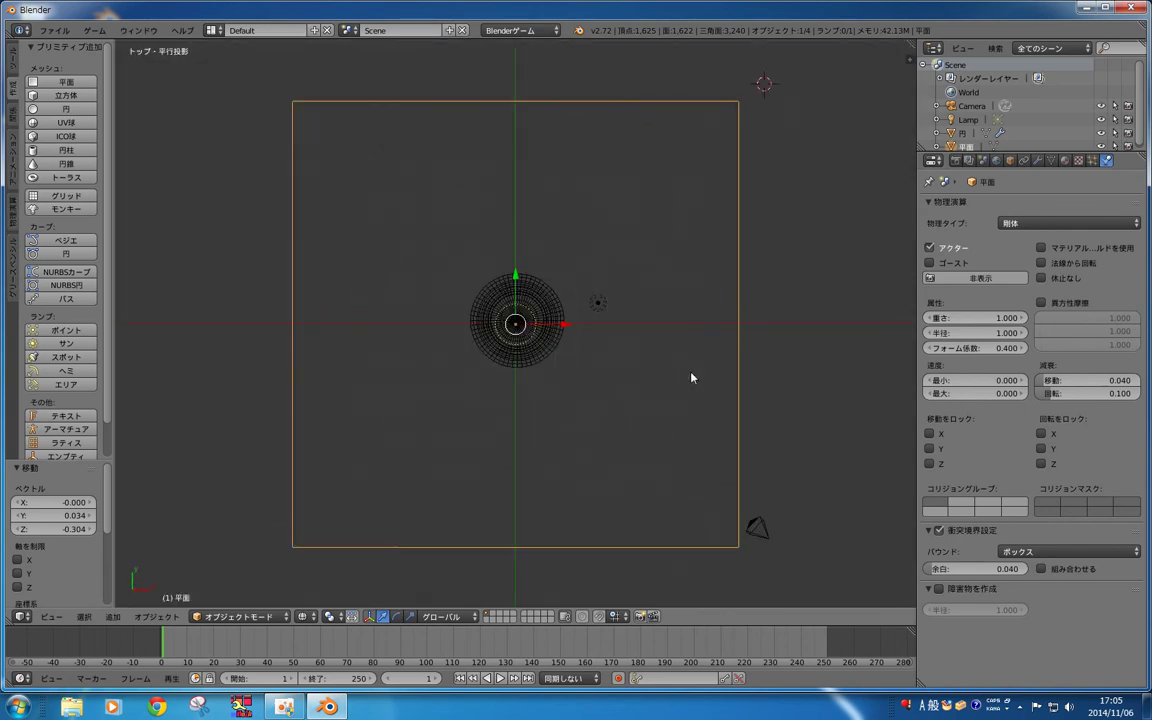
# Step: From the side view, lift the ground plane to Z 0.236 and run another drop test
pyautogui.rightClick(548, 317)
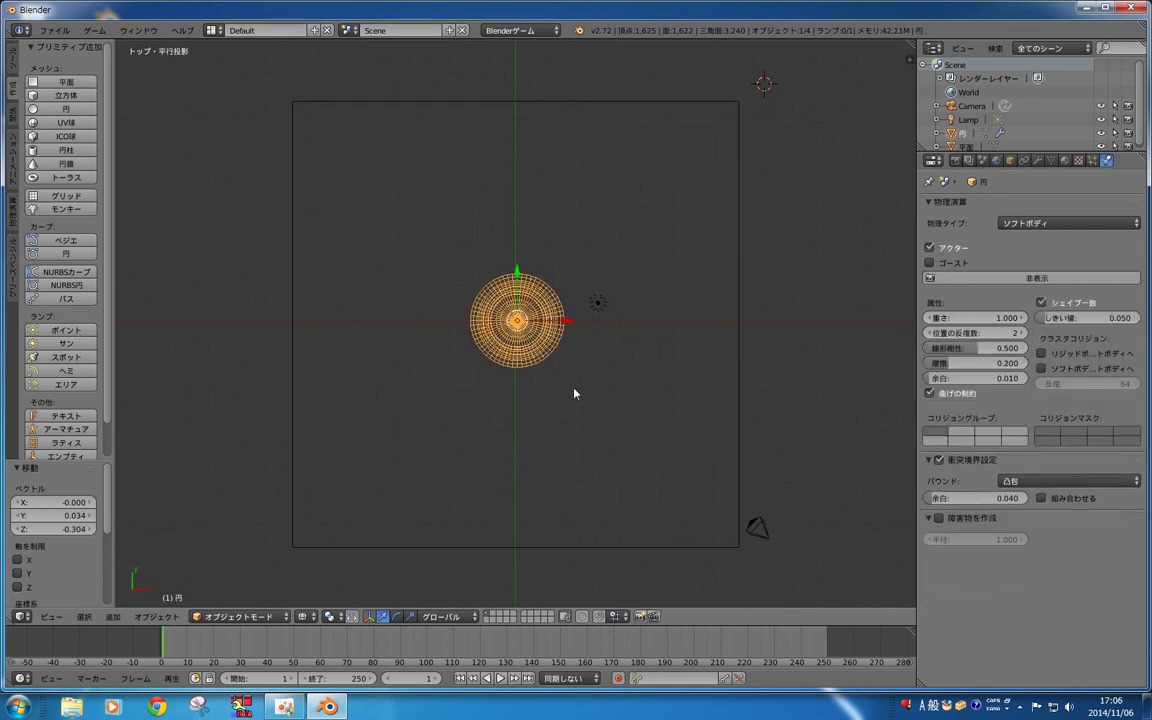
pyautogui.rightClick(640, 545)
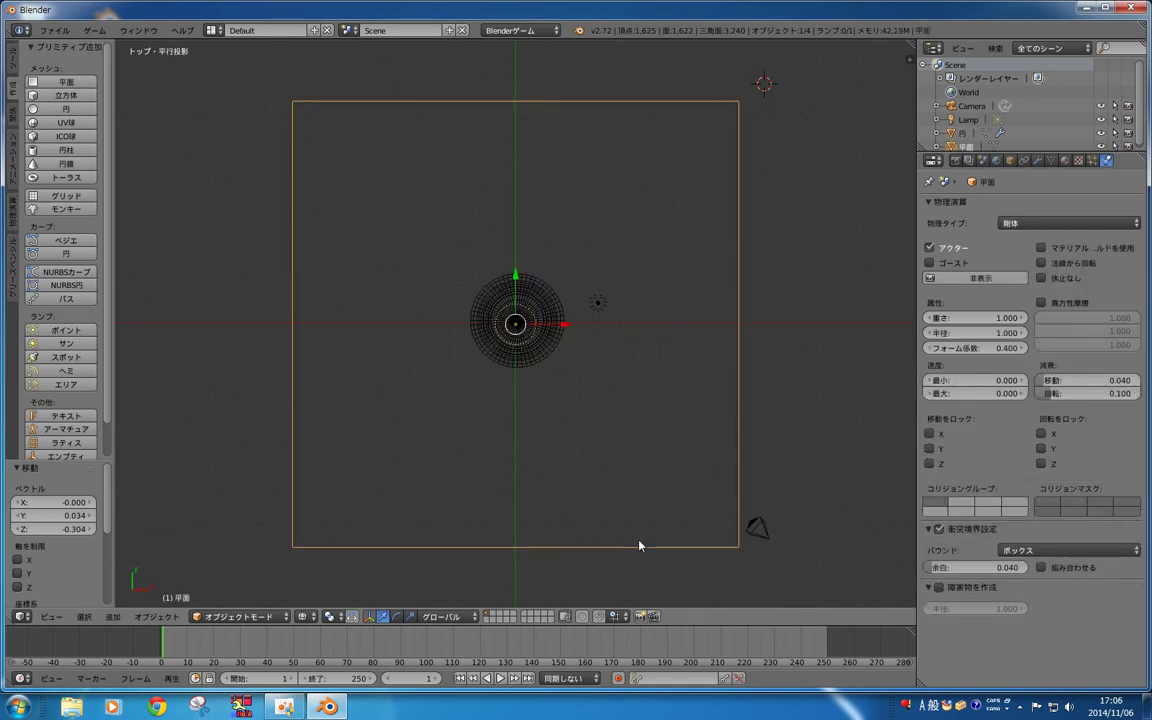
pyautogui.press('KP_3')
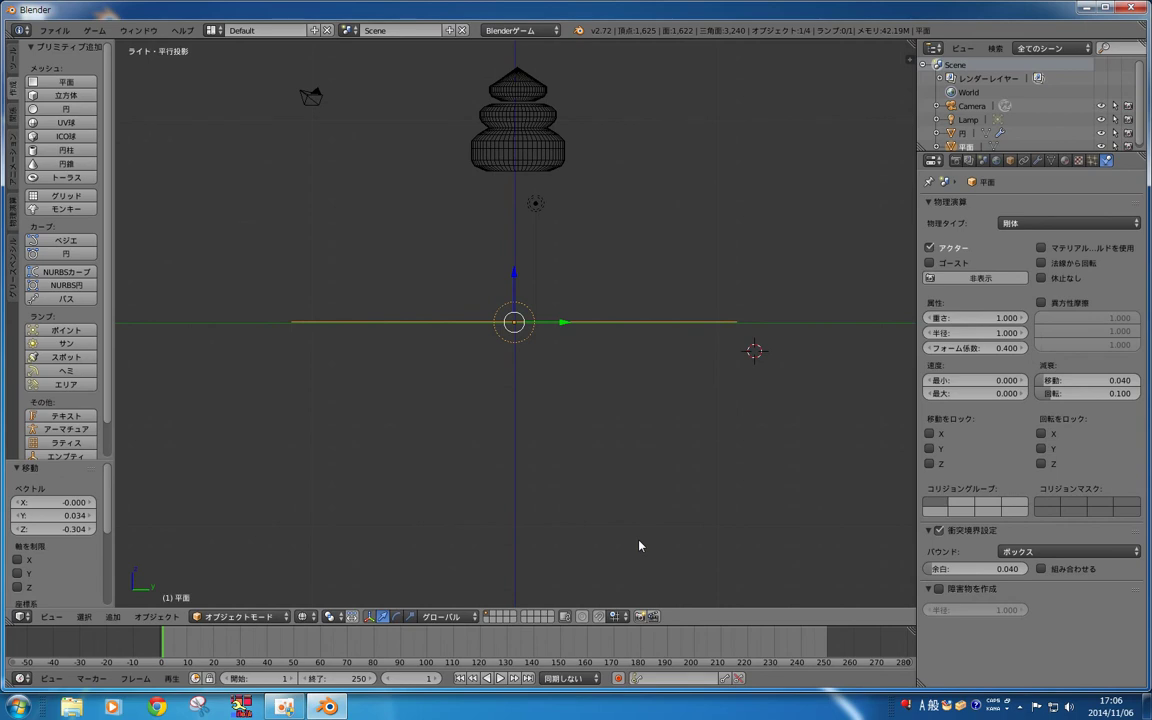
pyautogui.press('g')
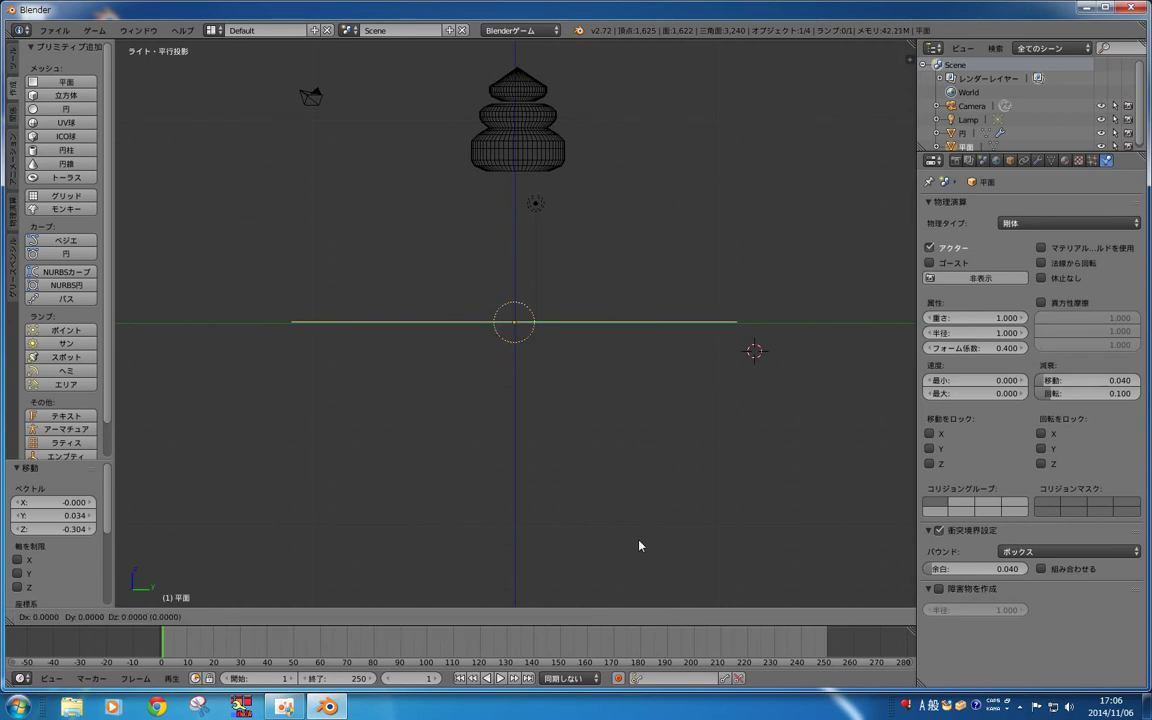
pyautogui.press('z')
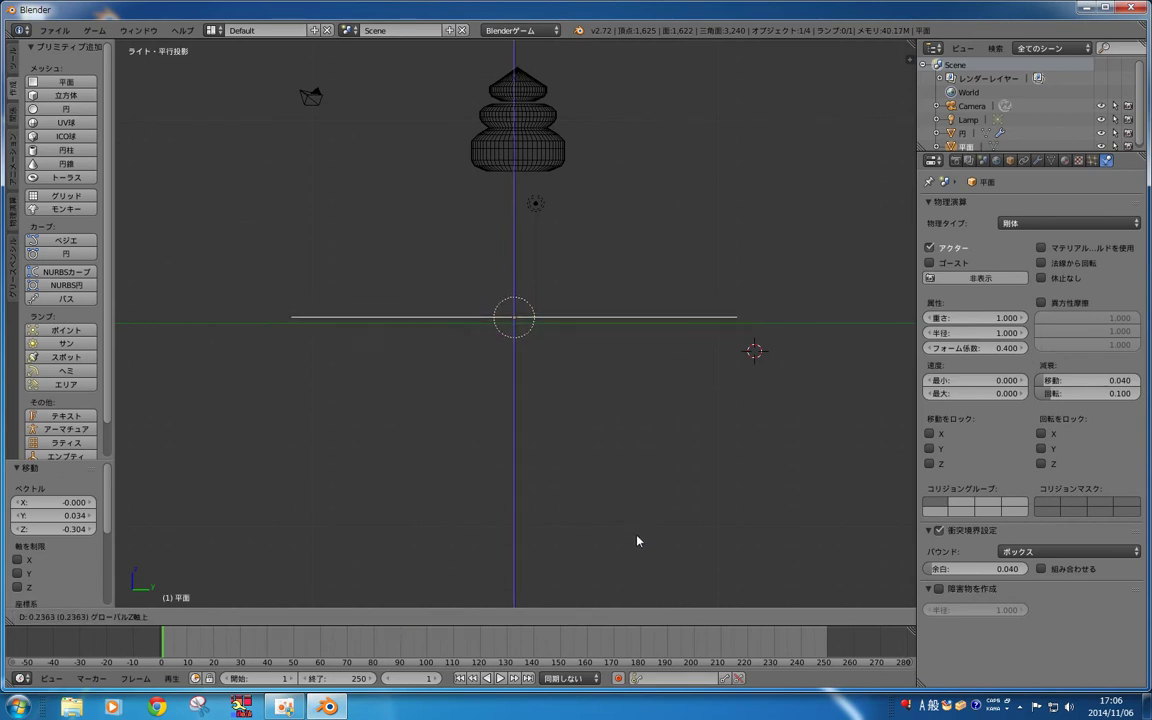
pyautogui.click(638, 540)
pyautogui.press('p')
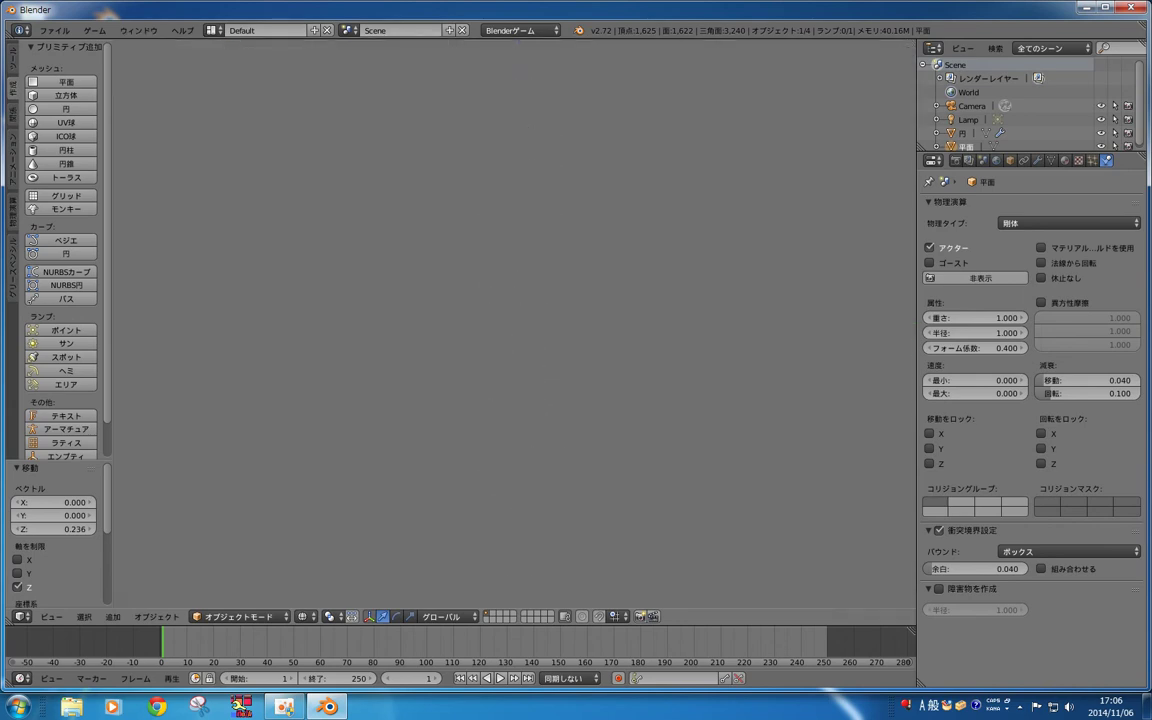
pyautogui.press('Escape')
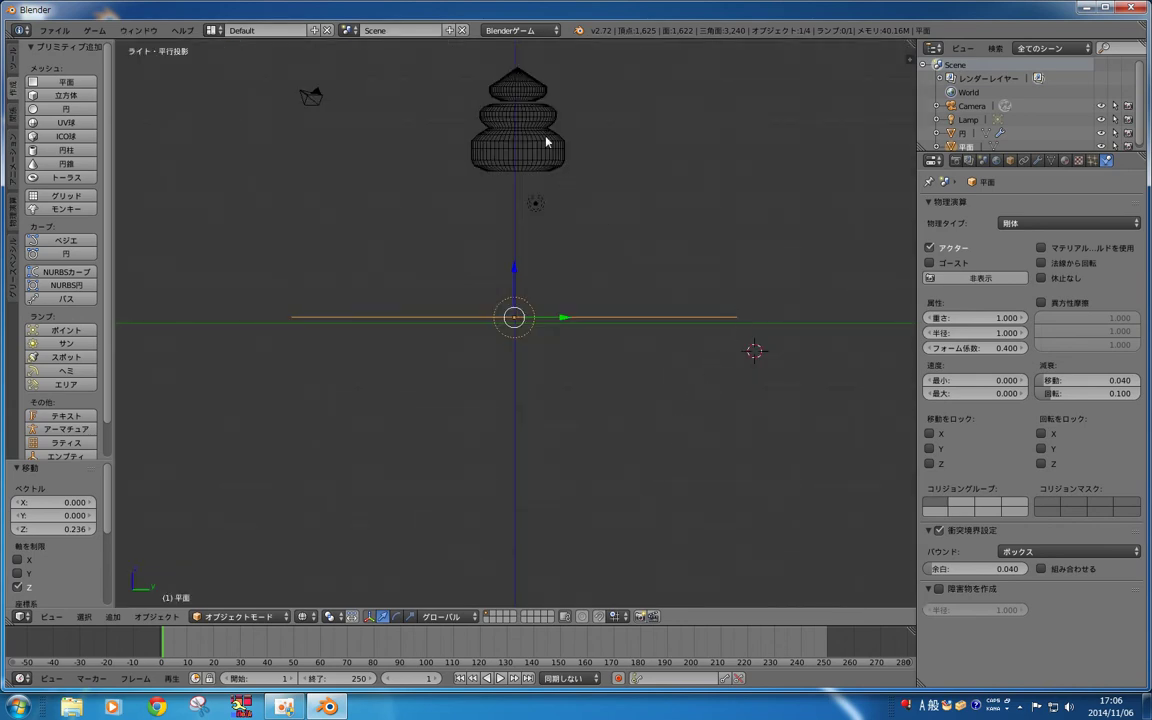
# Step: Make the gourd mesh a Rigid Body and test it falling
pyautogui.rightClick(546, 142)
pyautogui.click(1025, 223)
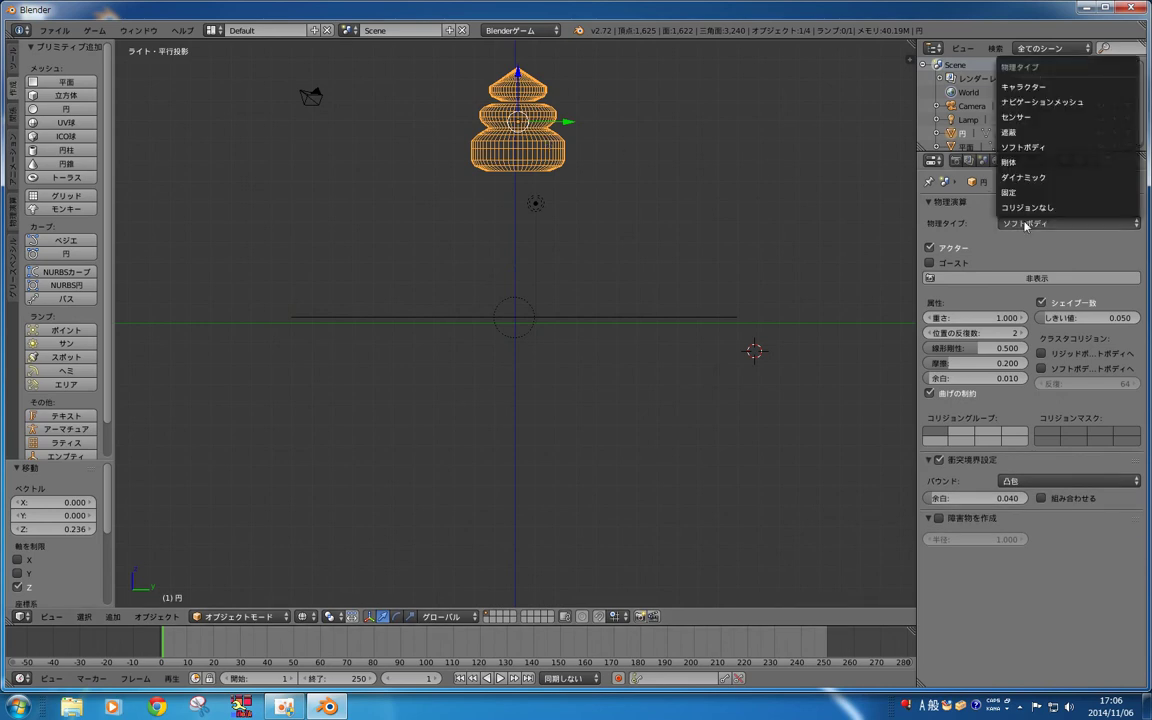
pyautogui.click(1024, 163)
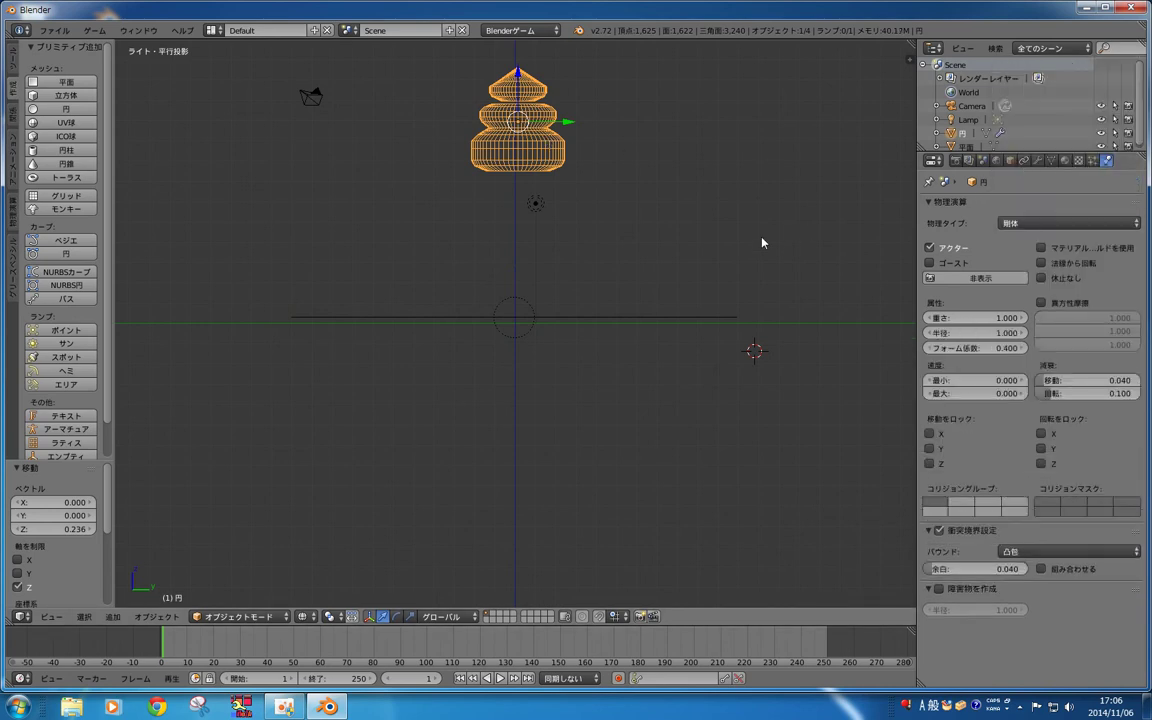
pyautogui.press('p')
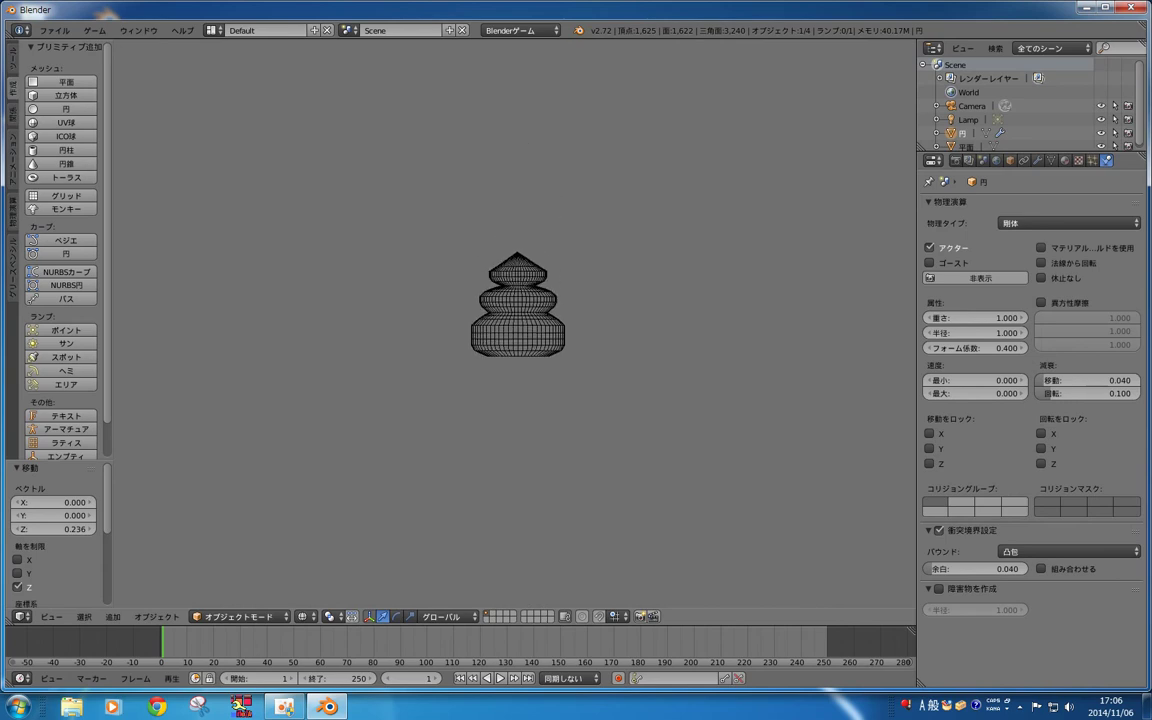
pyautogui.press('Escape')
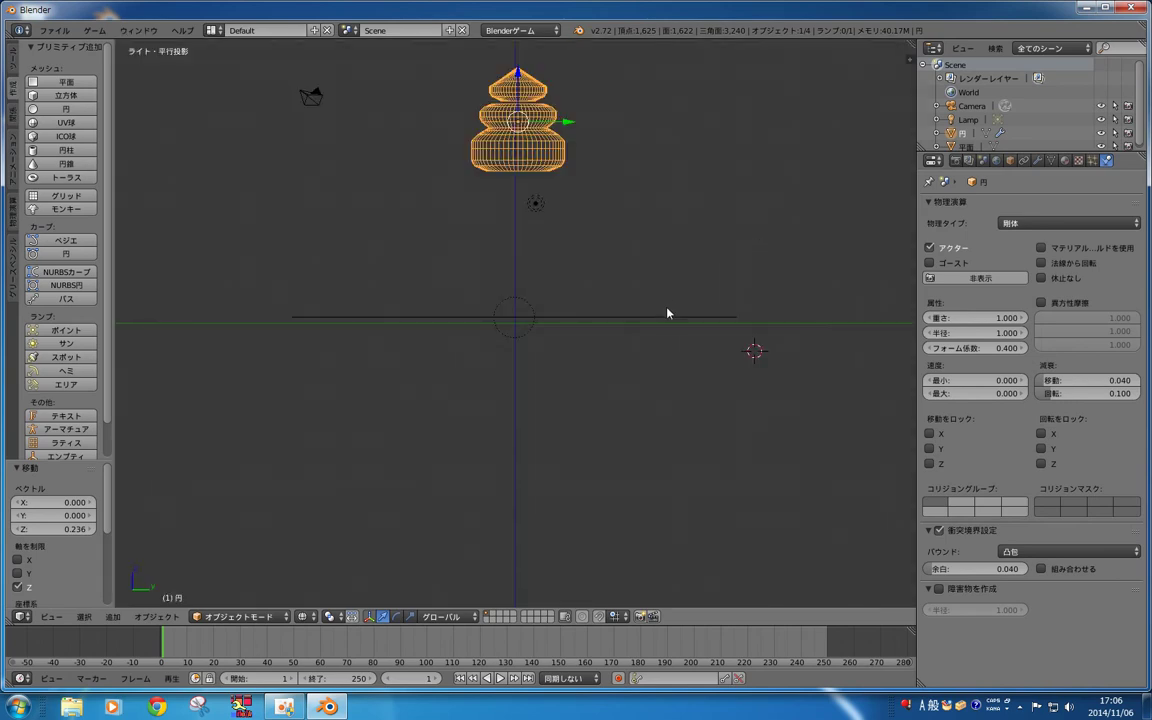
# Step: Raise the ground plane's collision margin to 0.488 and test with Create Obstacle briefly enabled
pyautogui.rightClick(670, 320)
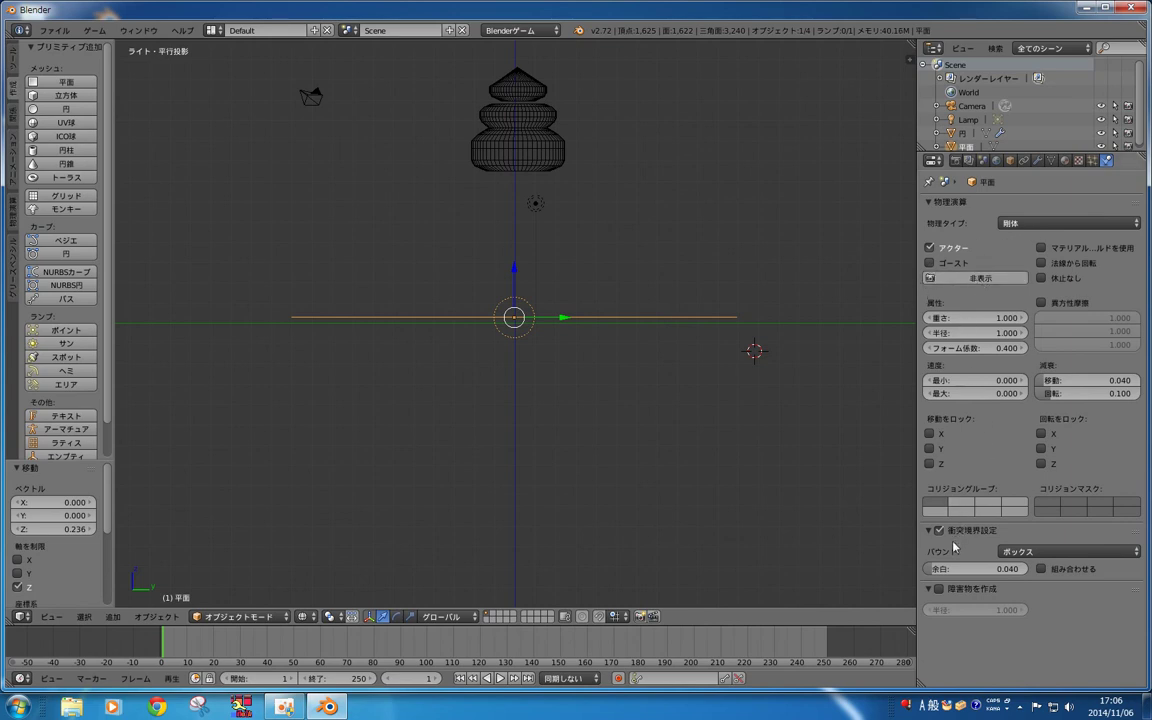
pyautogui.moveTo(958, 568); pyautogui.dragTo(1070, 568)
pyautogui.click(940, 590)
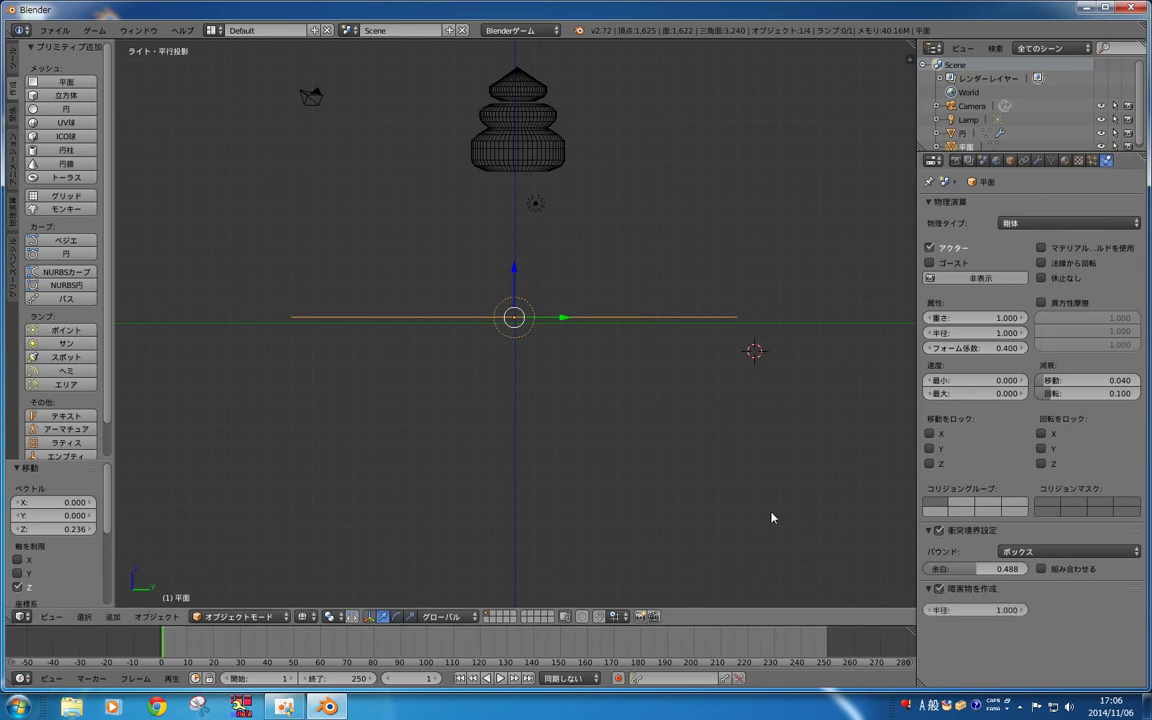
pyautogui.press('p')
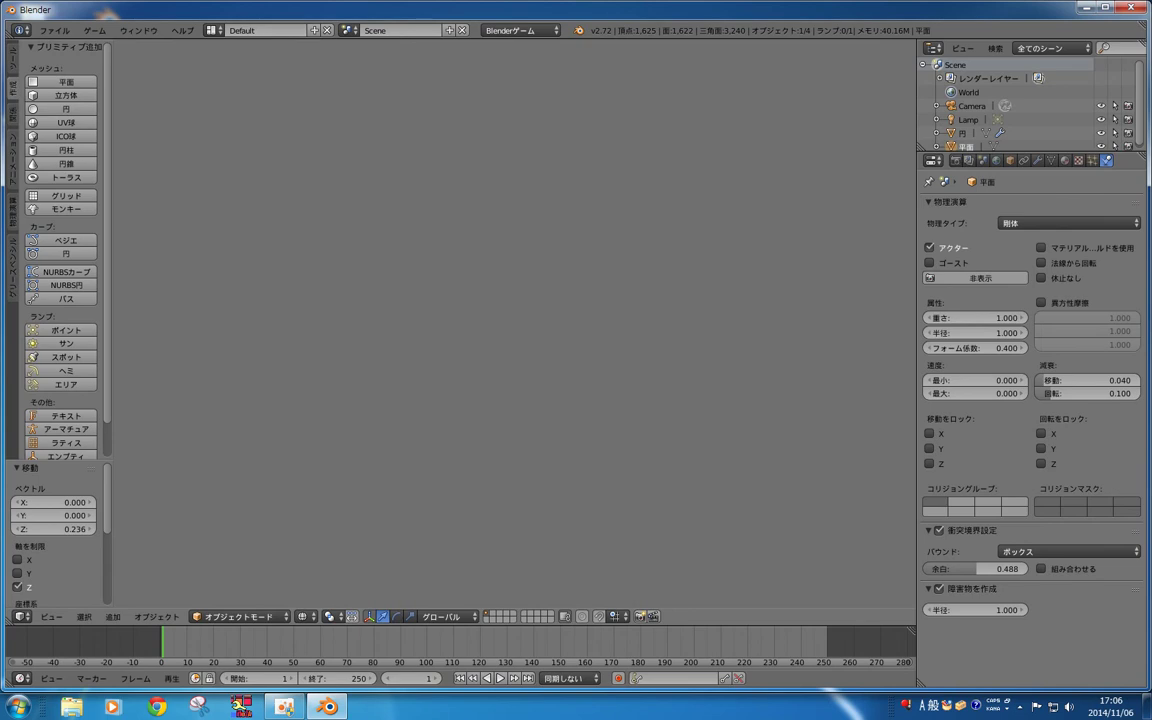
pyautogui.press('Escape')
pyautogui.click(937, 594)
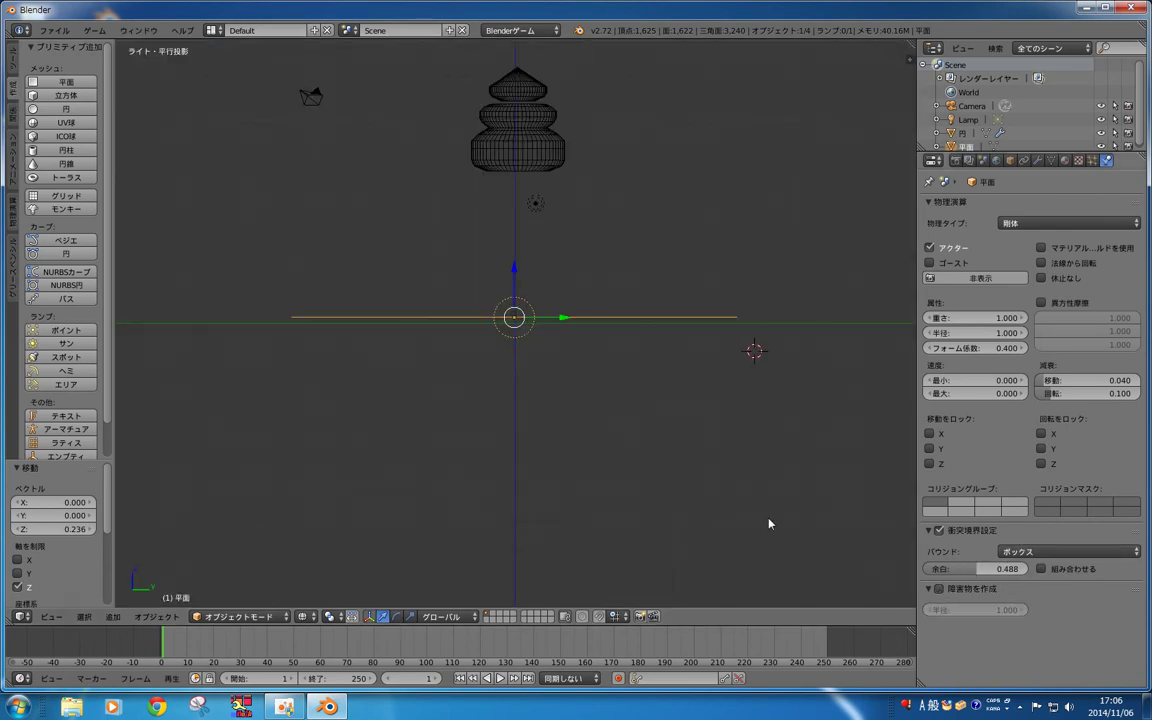